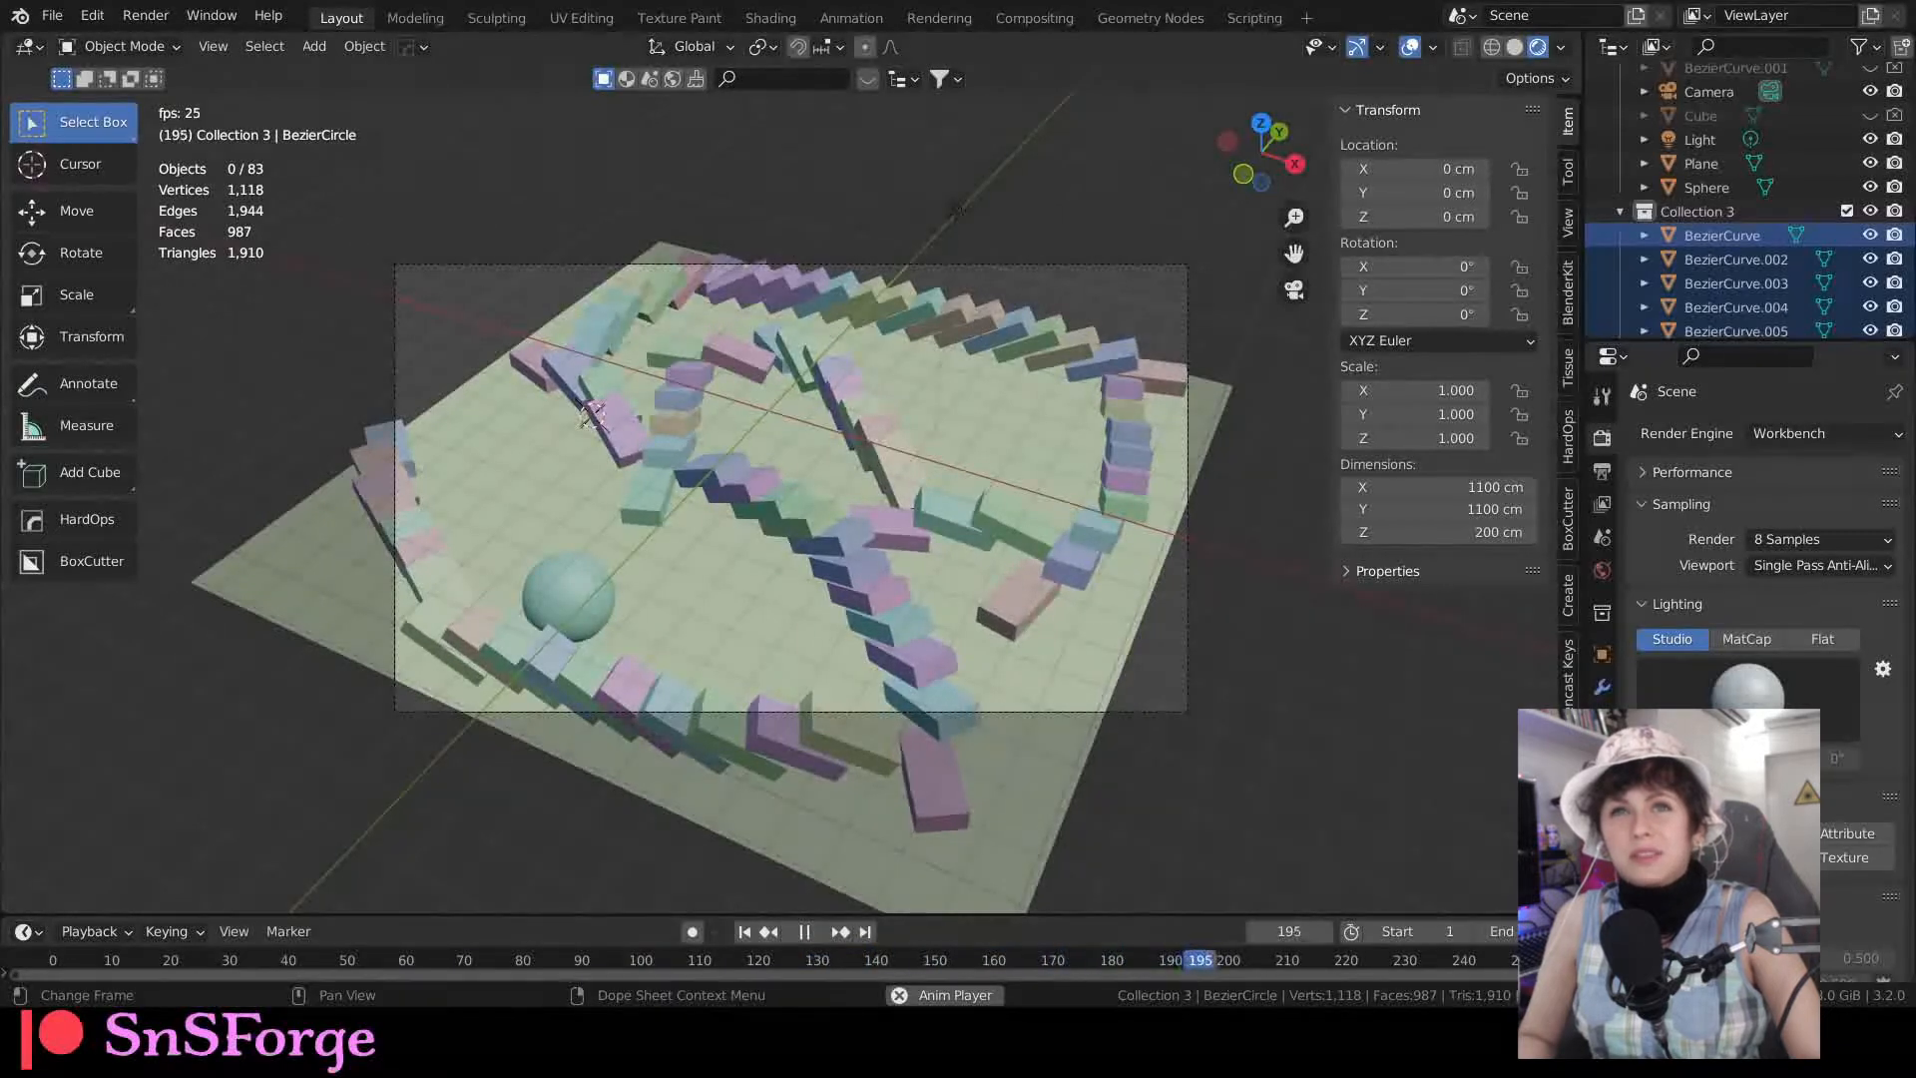
Step: Play the finished domino simulation from the first frame to review how the dominoes fall
{"action": "key", "text": "Escape"}
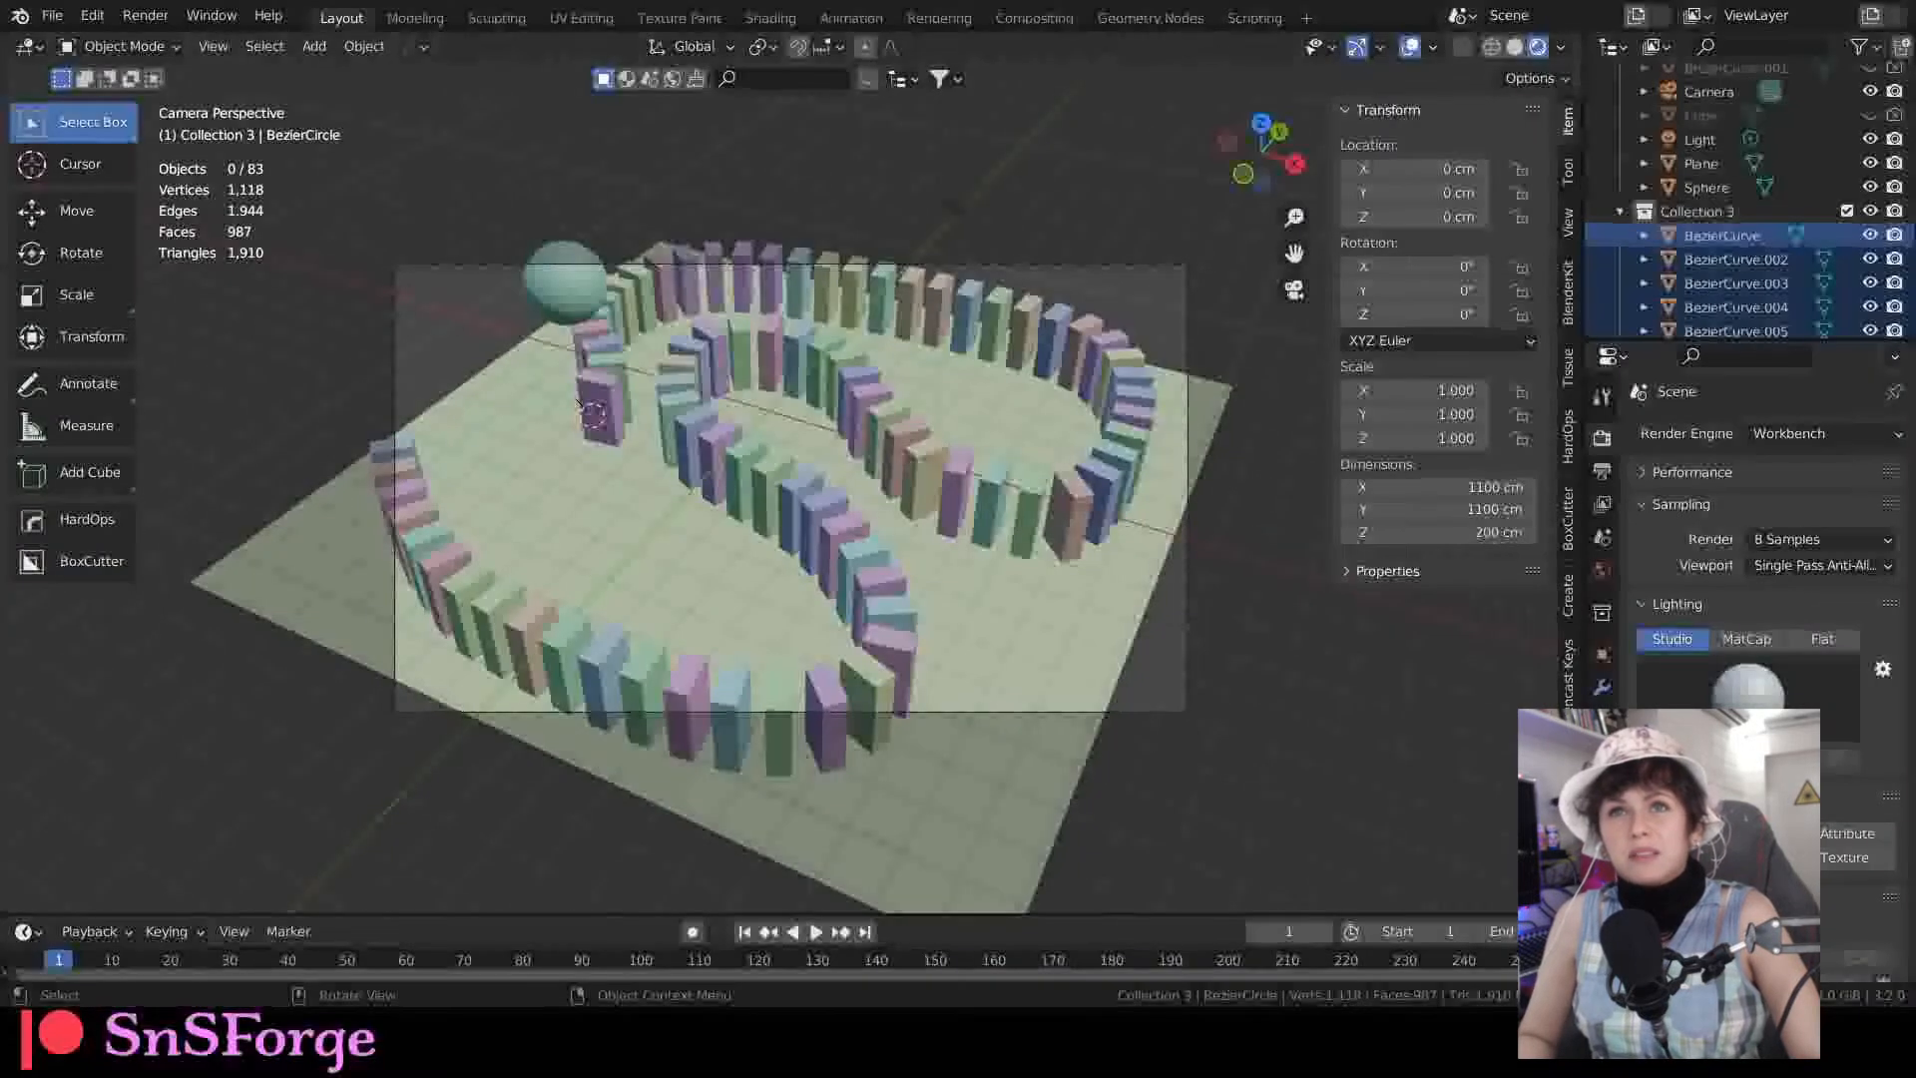
{"action": "left_click", "coordinate": [819, 929]}
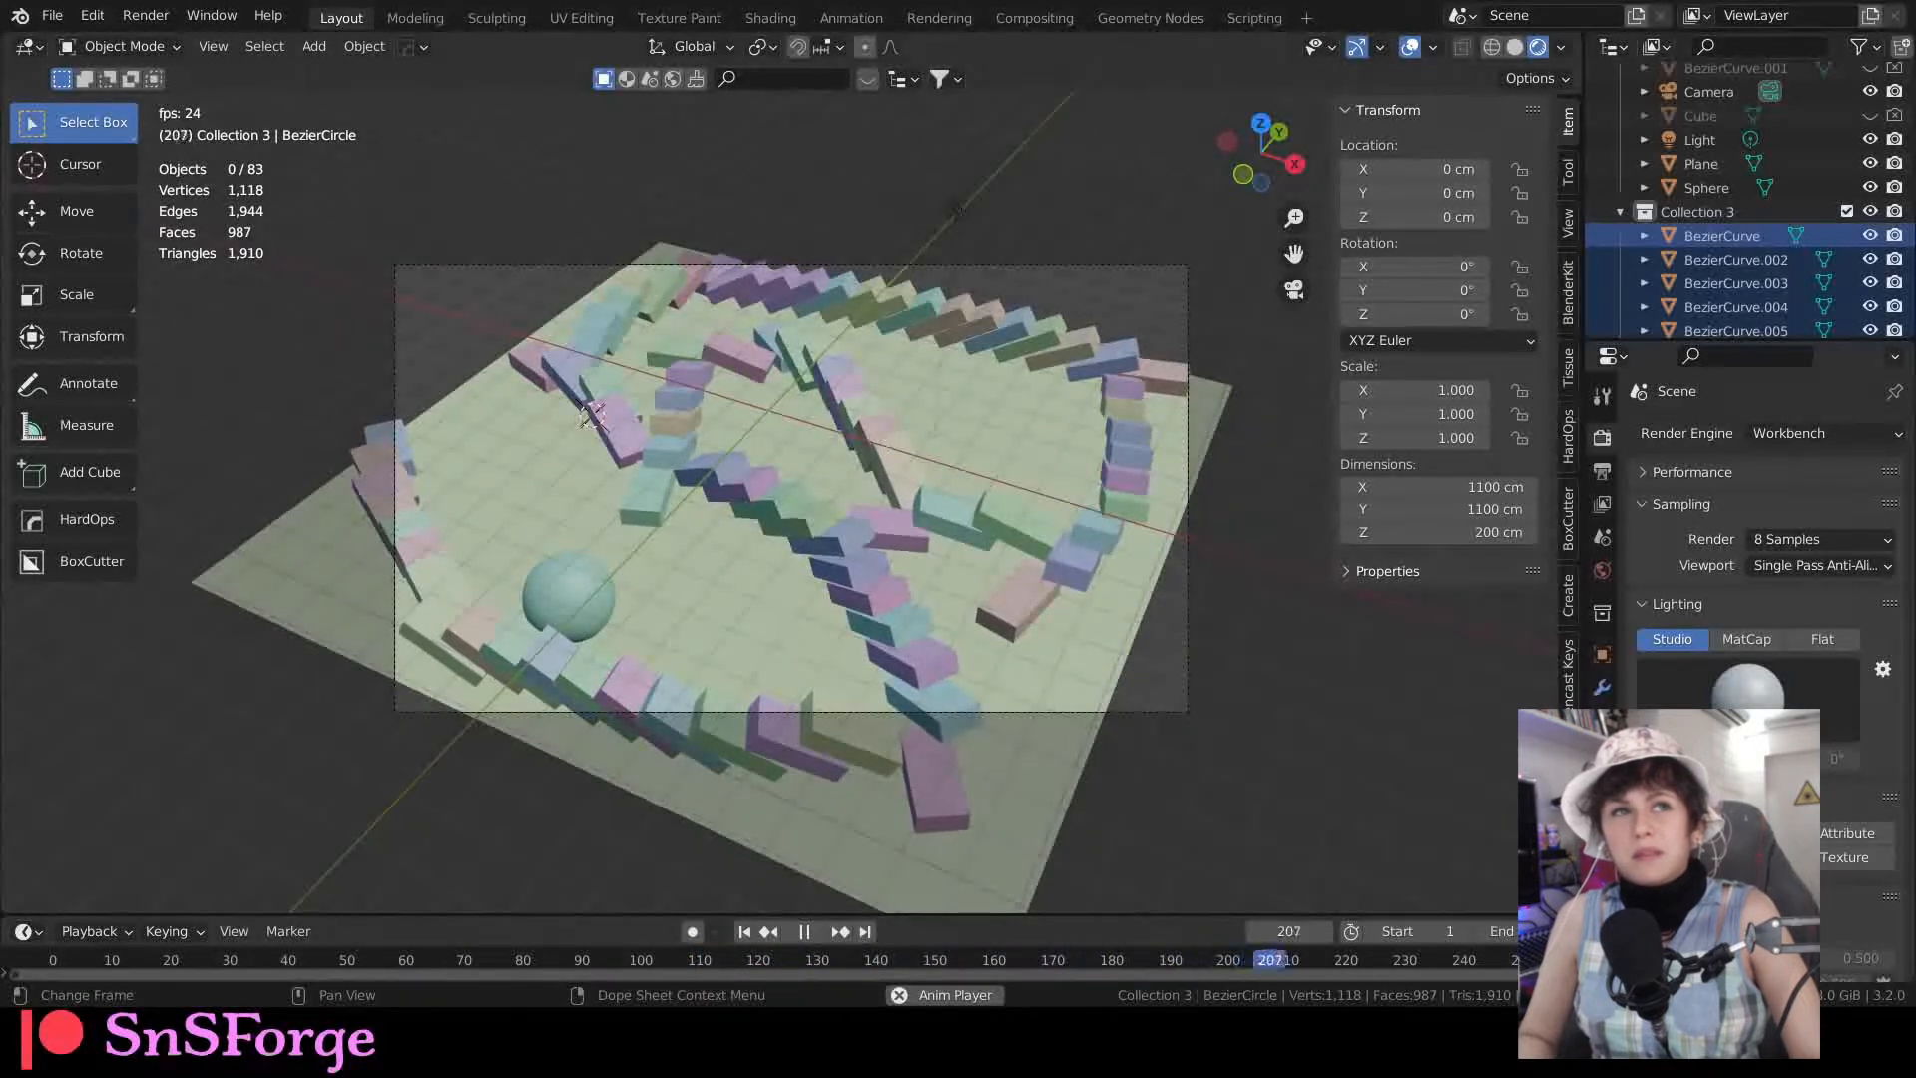
{"action": "key", "text": "Escape"}
{"action": "left_click", "coordinate": [820, 928]}
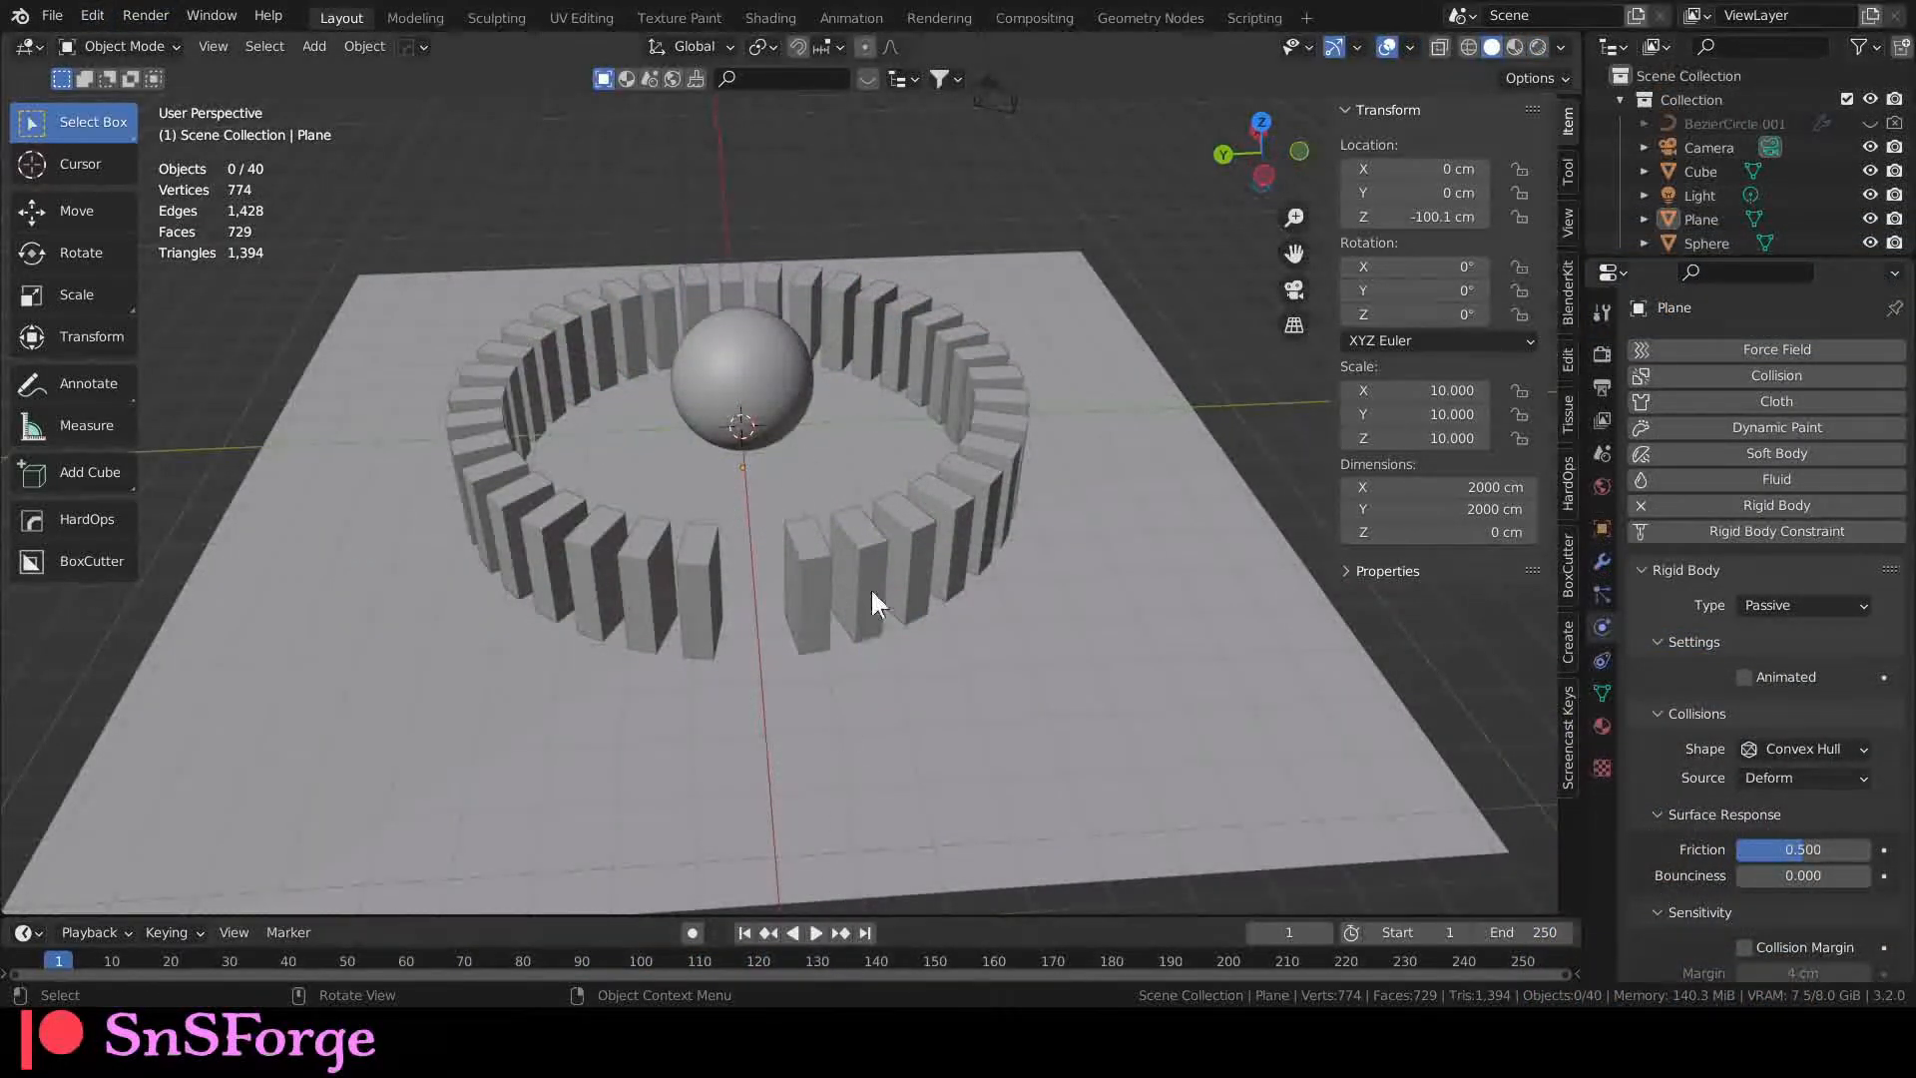
Step: Unhide the BezierCircle.001 curve and examine its geometry node tree
{"action": "left_click", "coordinate": [1114, 17]}
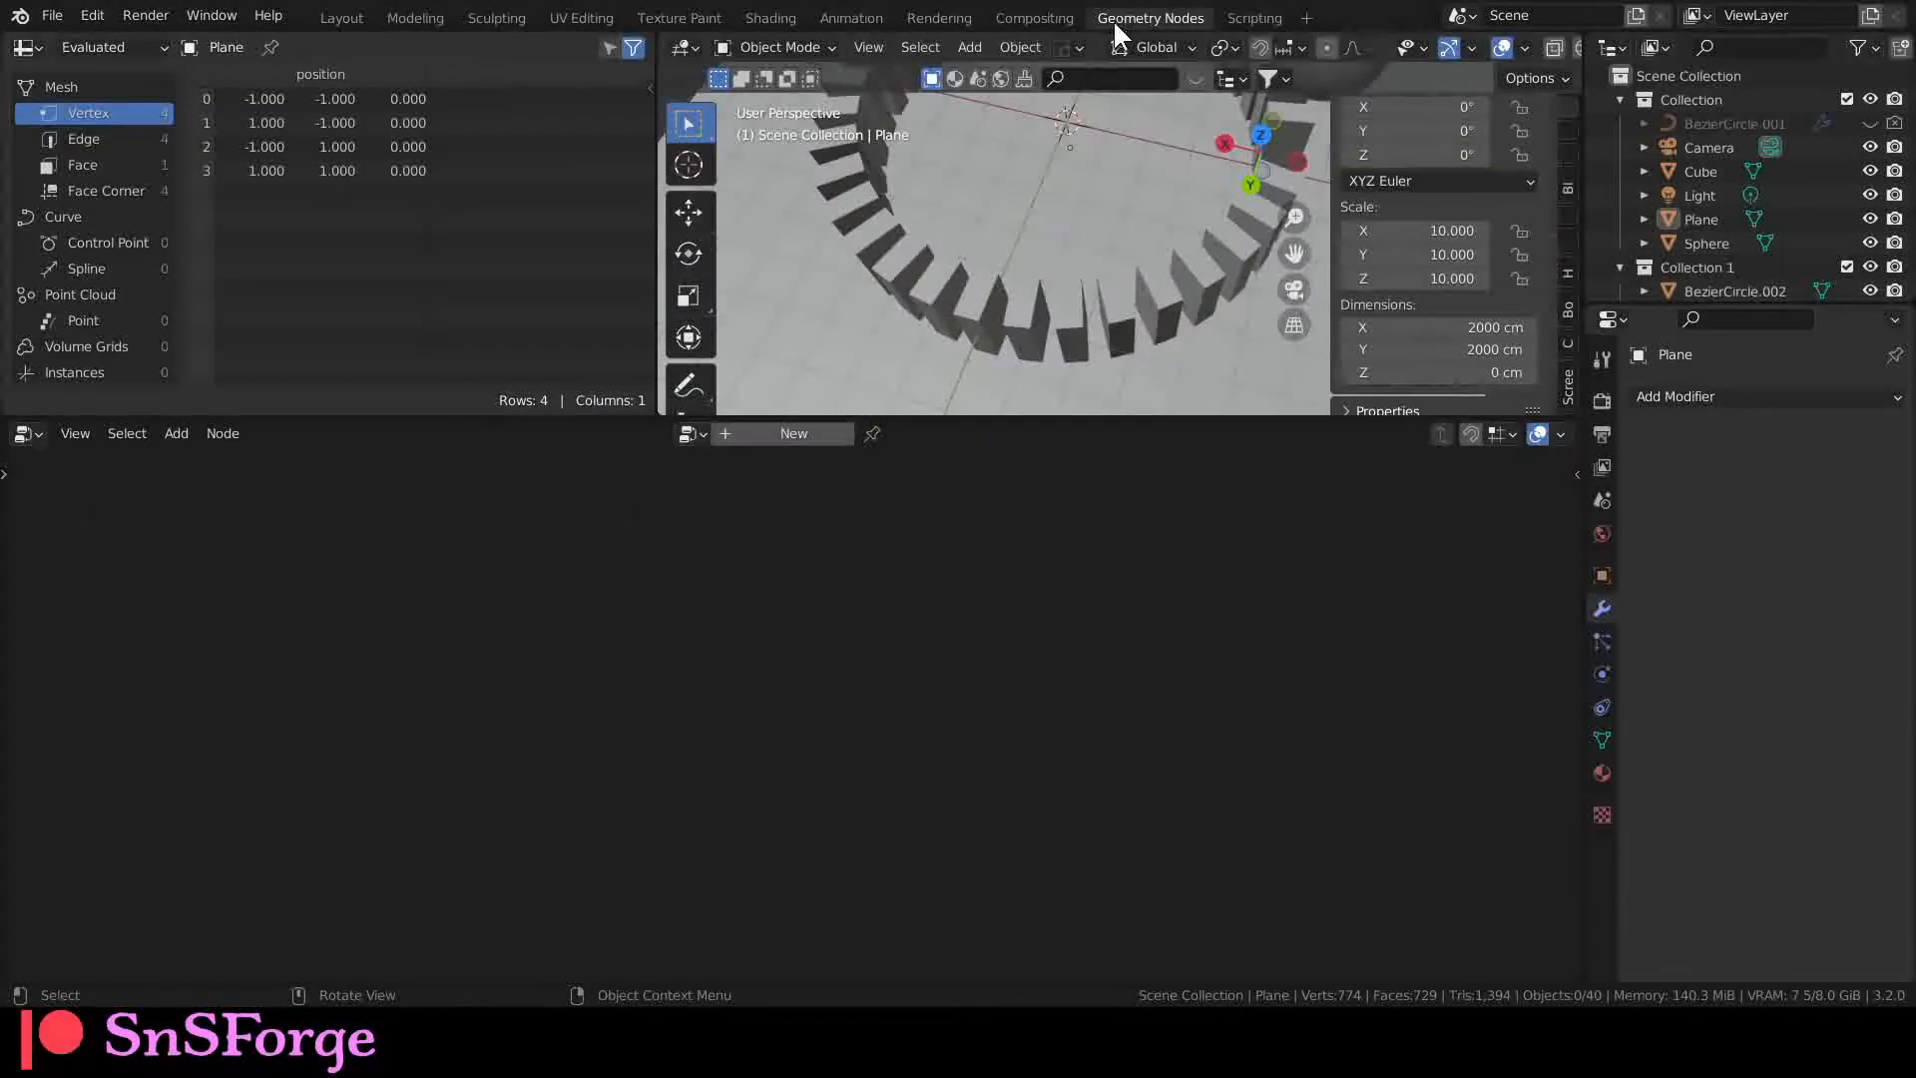
{"action": "left_click", "coordinate": [1870, 123]}
{"action": "left_click", "coordinate": [1736, 123]}
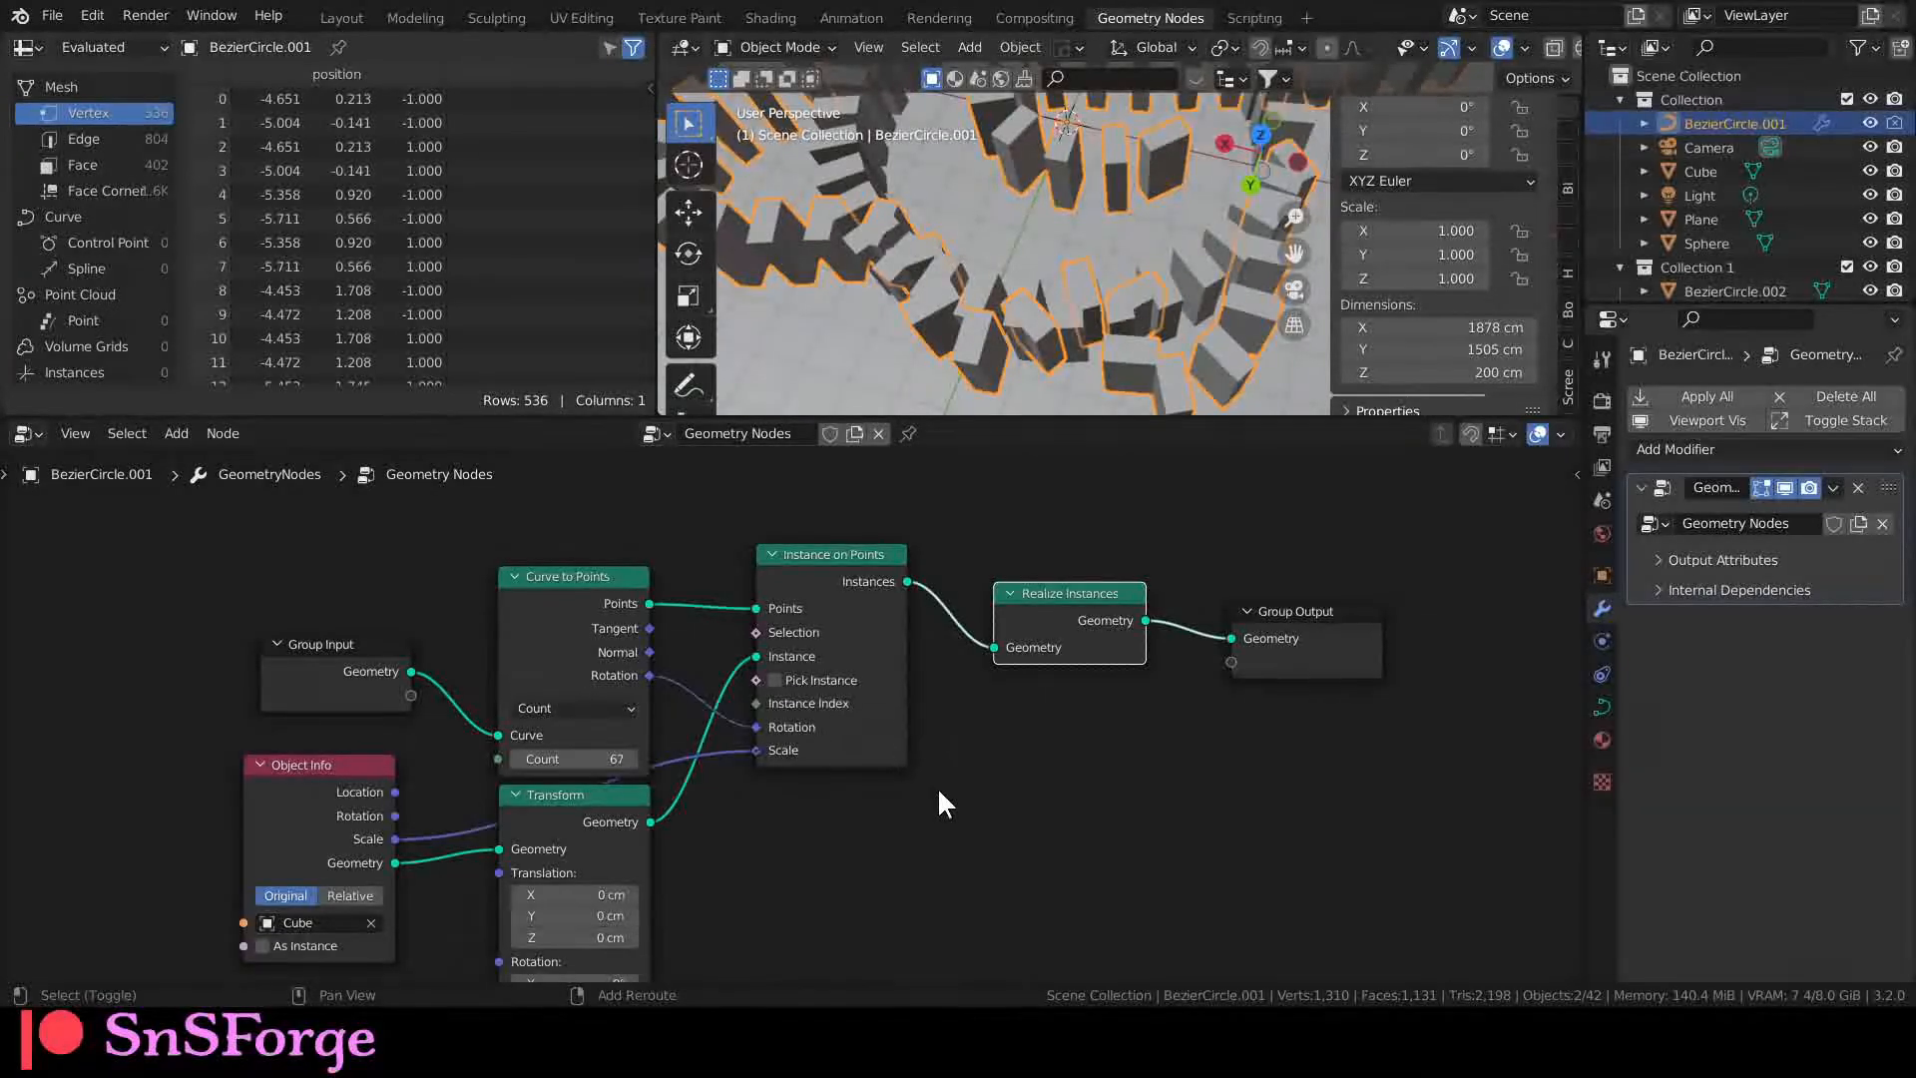
{"action": "middle_click_drag", "start_coordinate": [937, 793], "coordinate": [801, 766]}
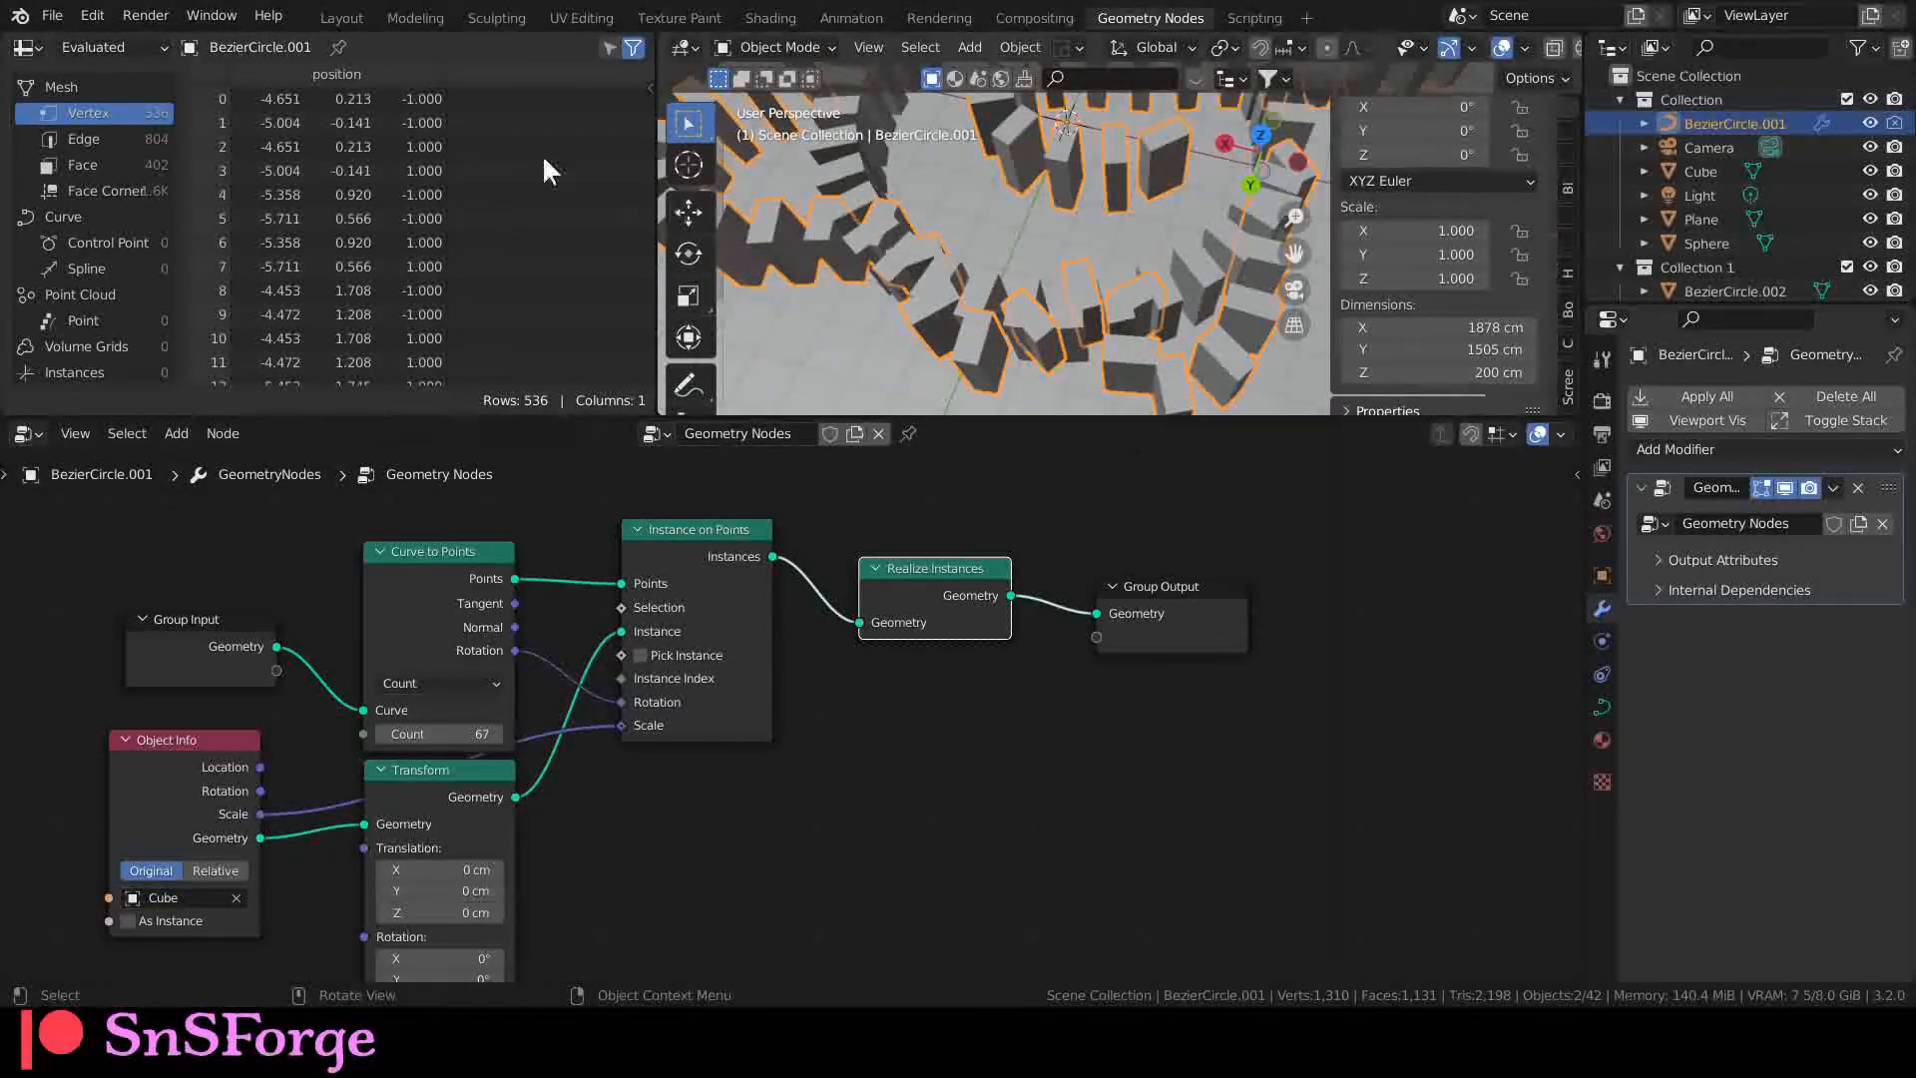
Step: Return to the Layout workspace, hide BezierCircle.001 and play the circular domino simulation from the start
{"action": "left_click", "coordinate": [341, 18]}
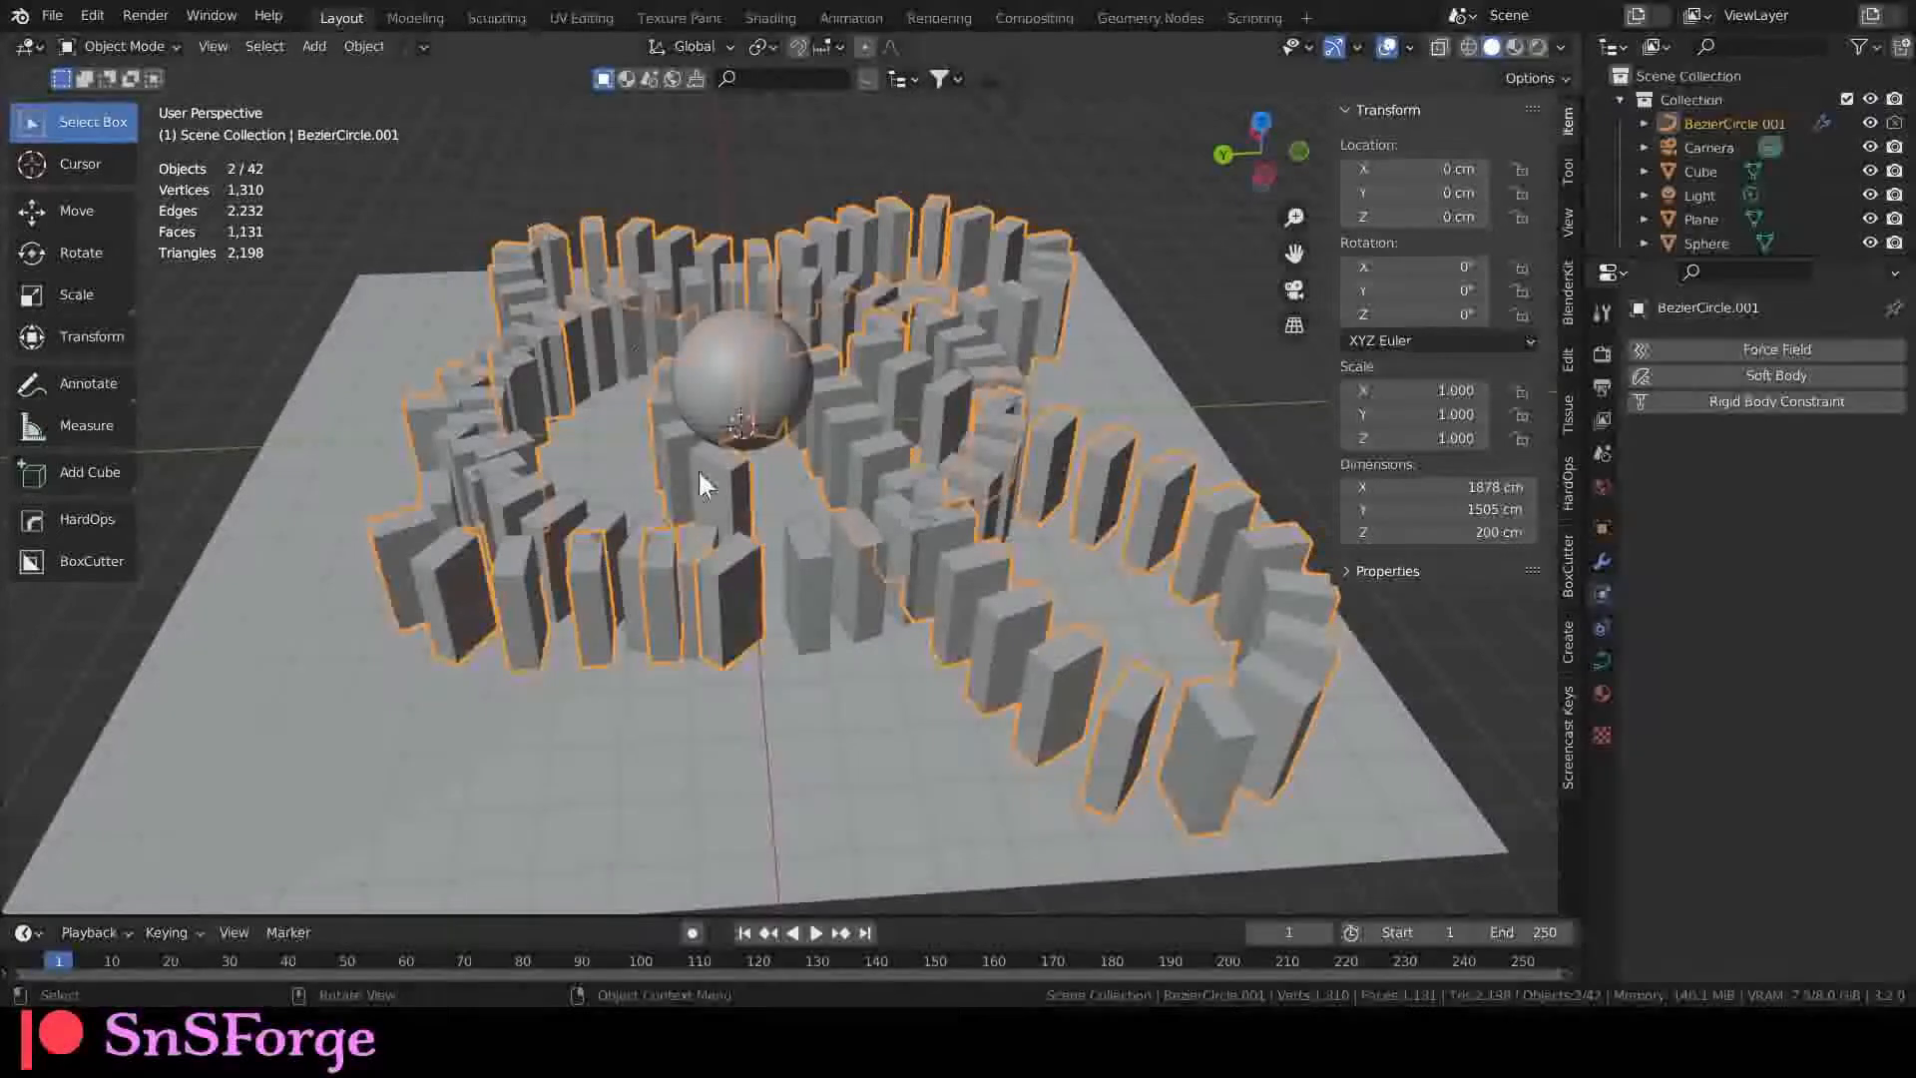
{"action": "left_click", "coordinate": [816, 932]}
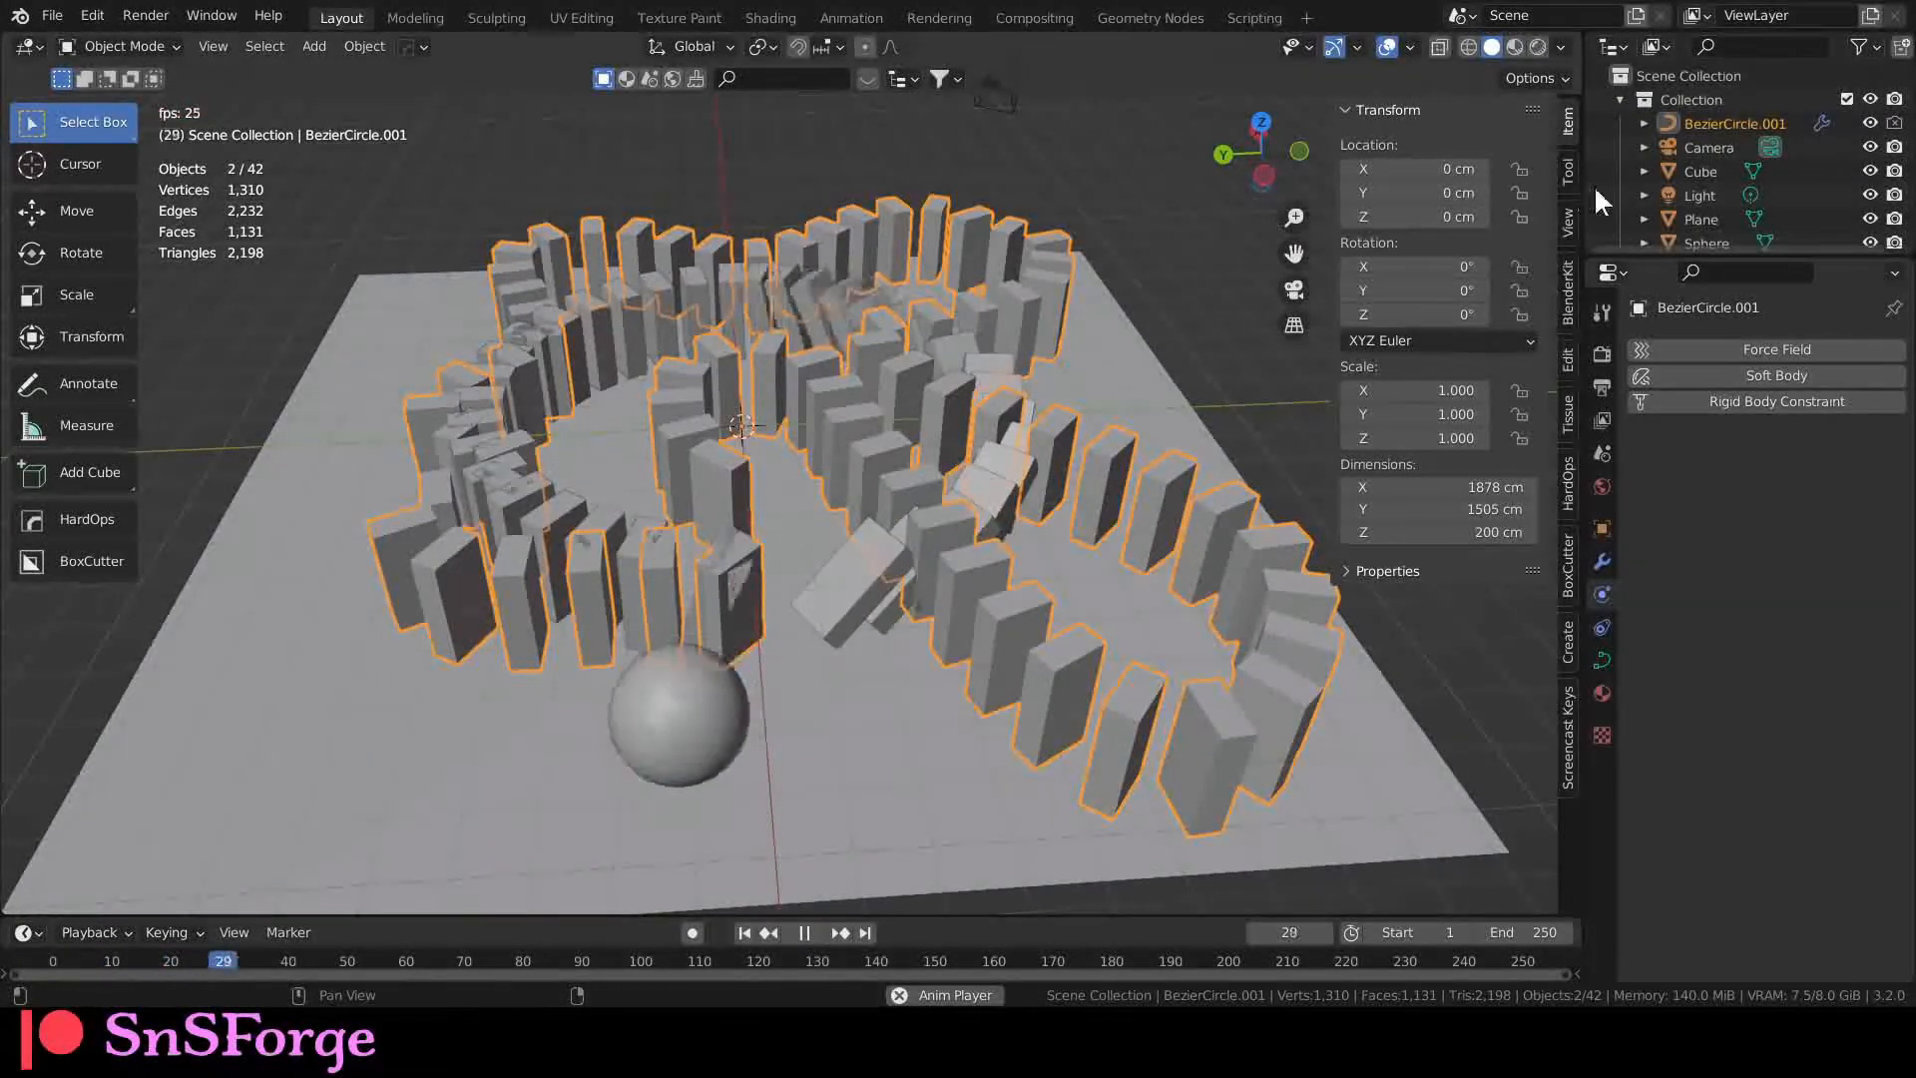
{"action": "left_click", "coordinate": [1869, 123]}
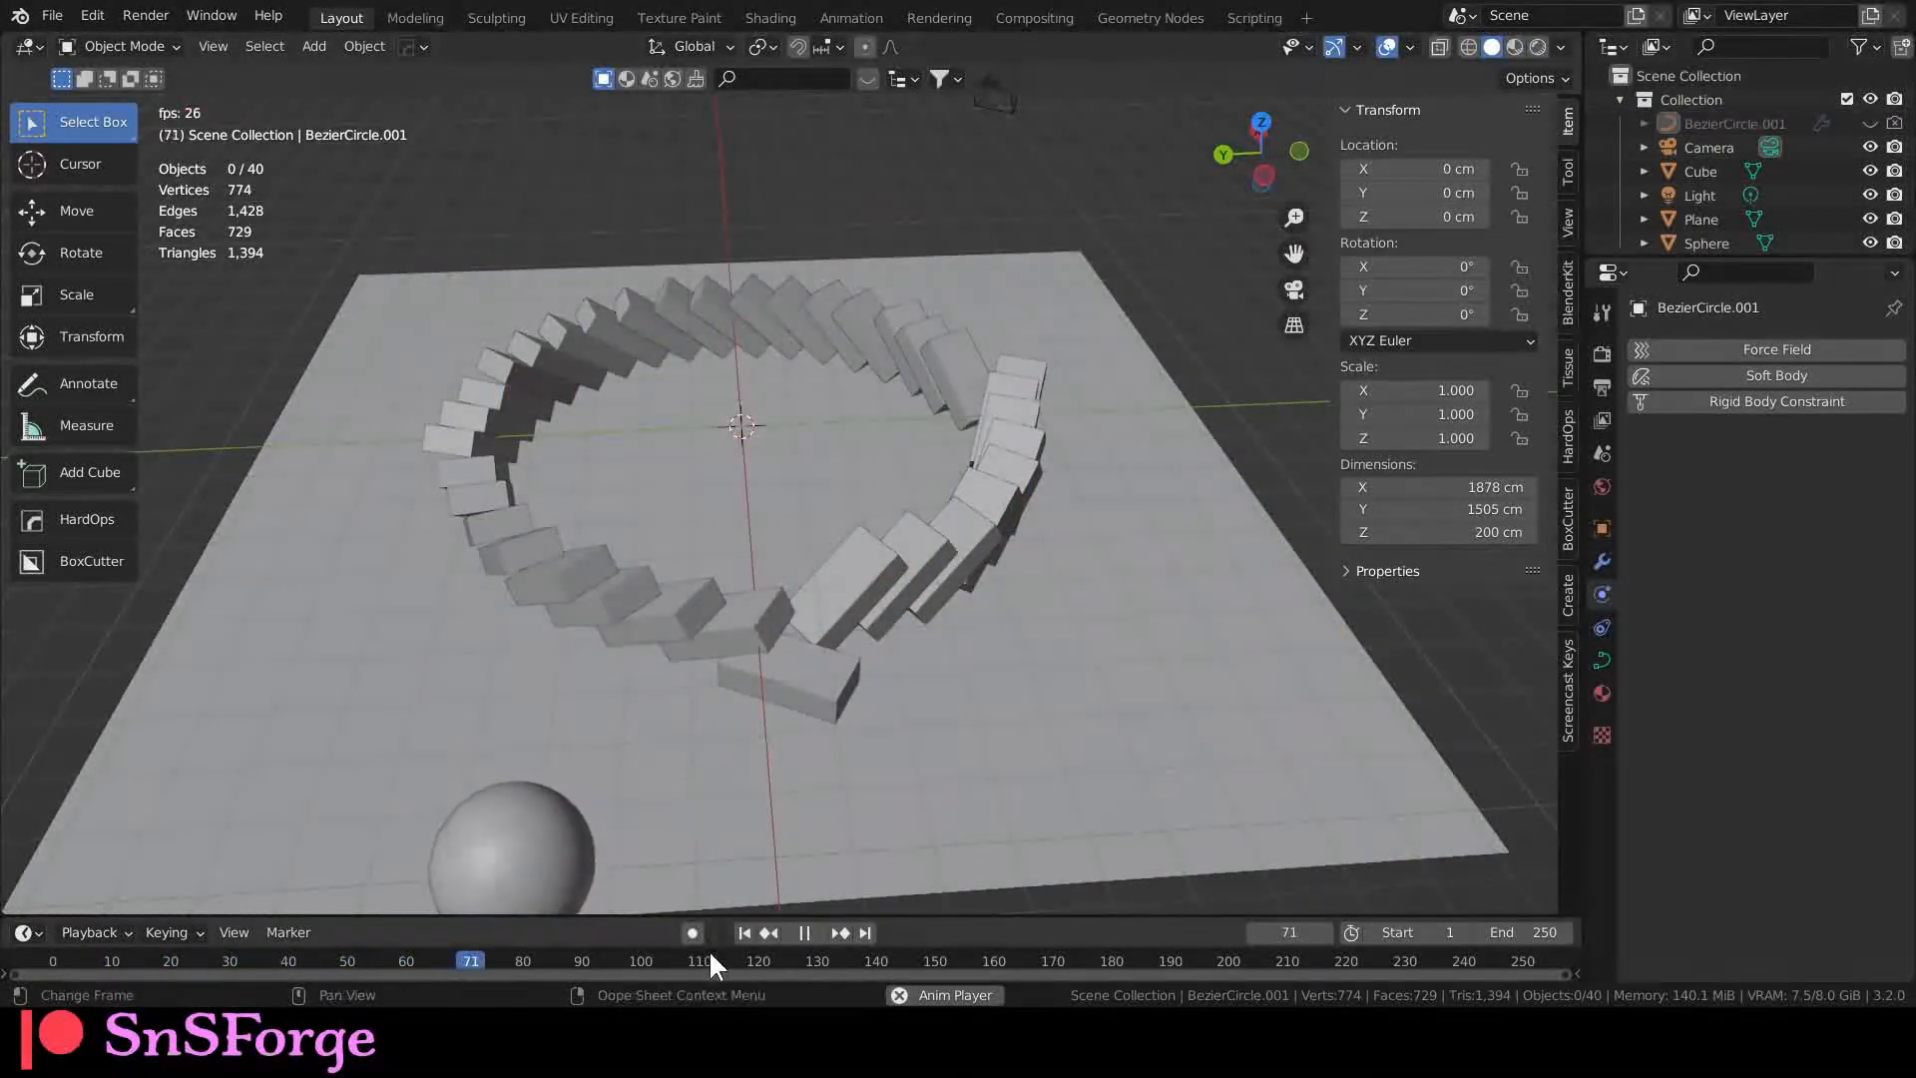
{"action": "left_click", "coordinate": [749, 928]}
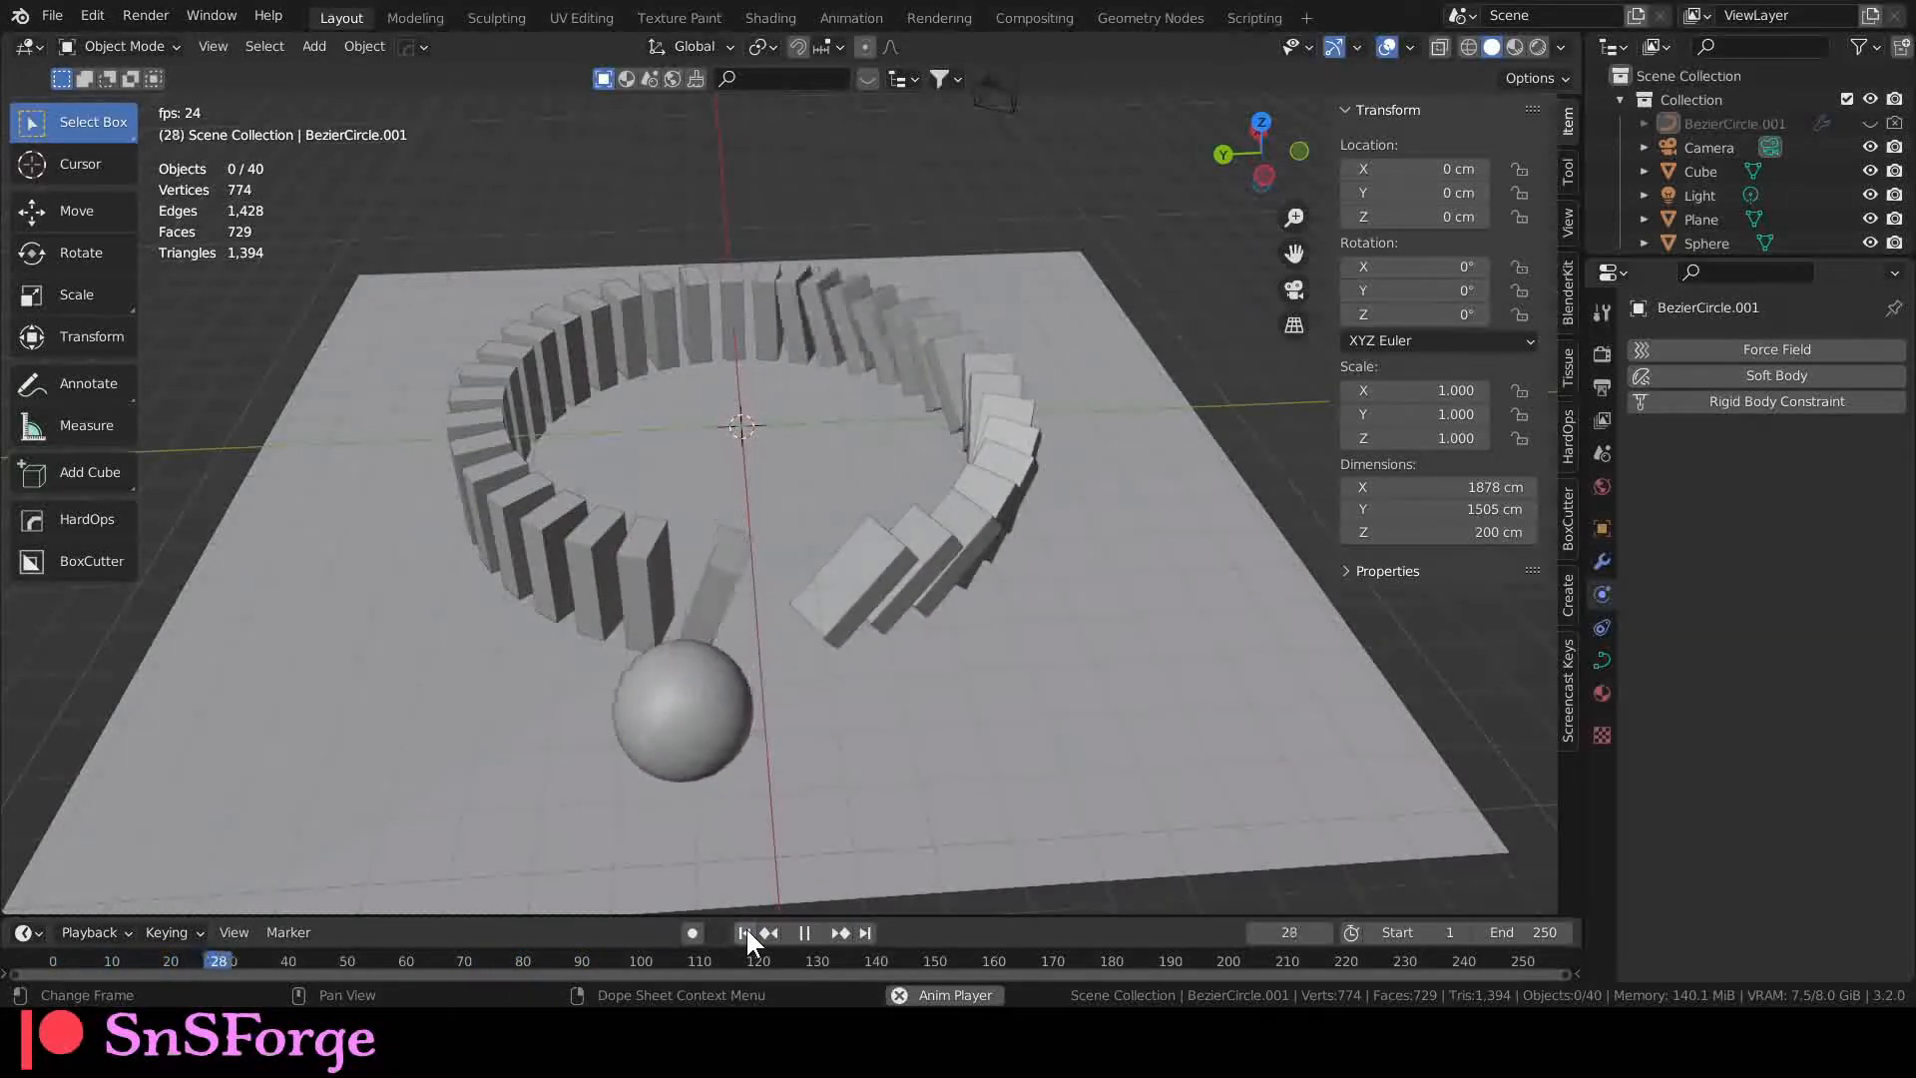
{"action": "left_click", "coordinate": [801, 928]}
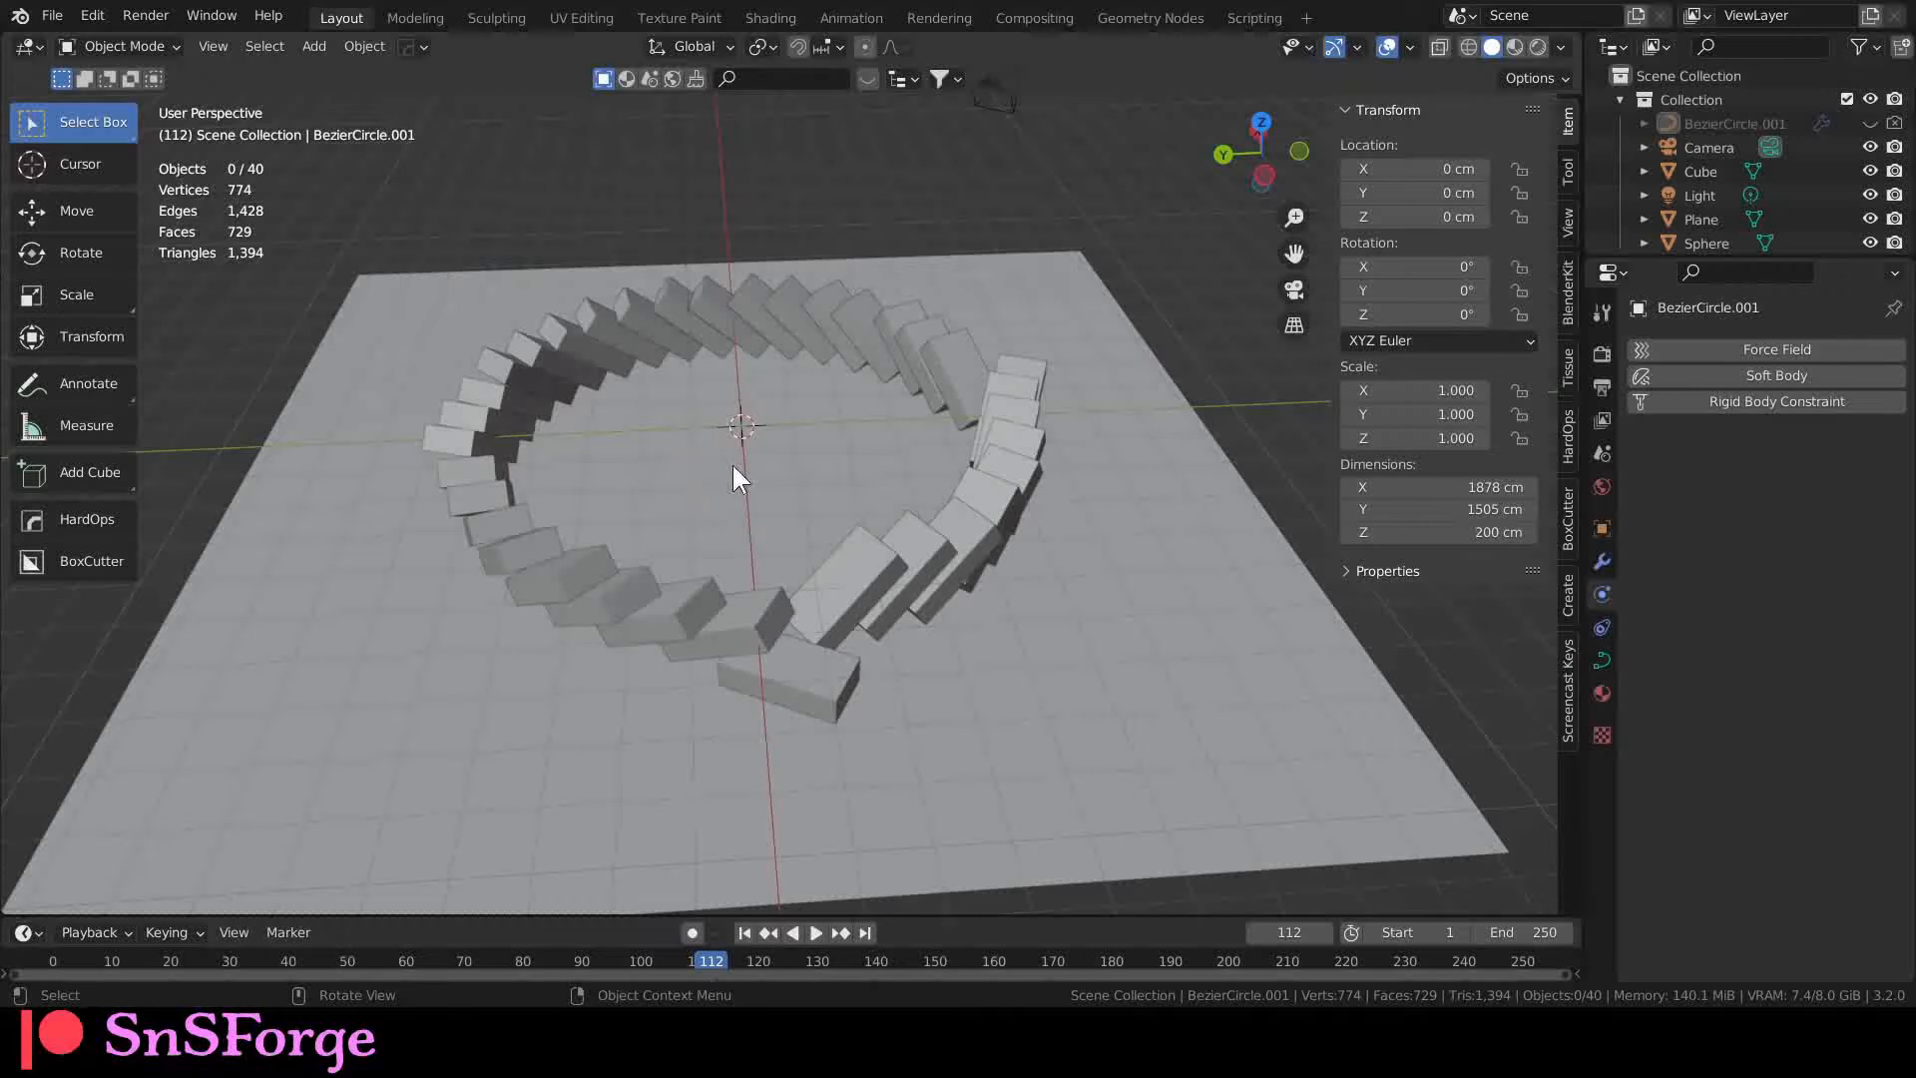
Step: Start a new scene without saving the changes to the current domino file
{"action": "left_click", "coordinate": [53, 15]}
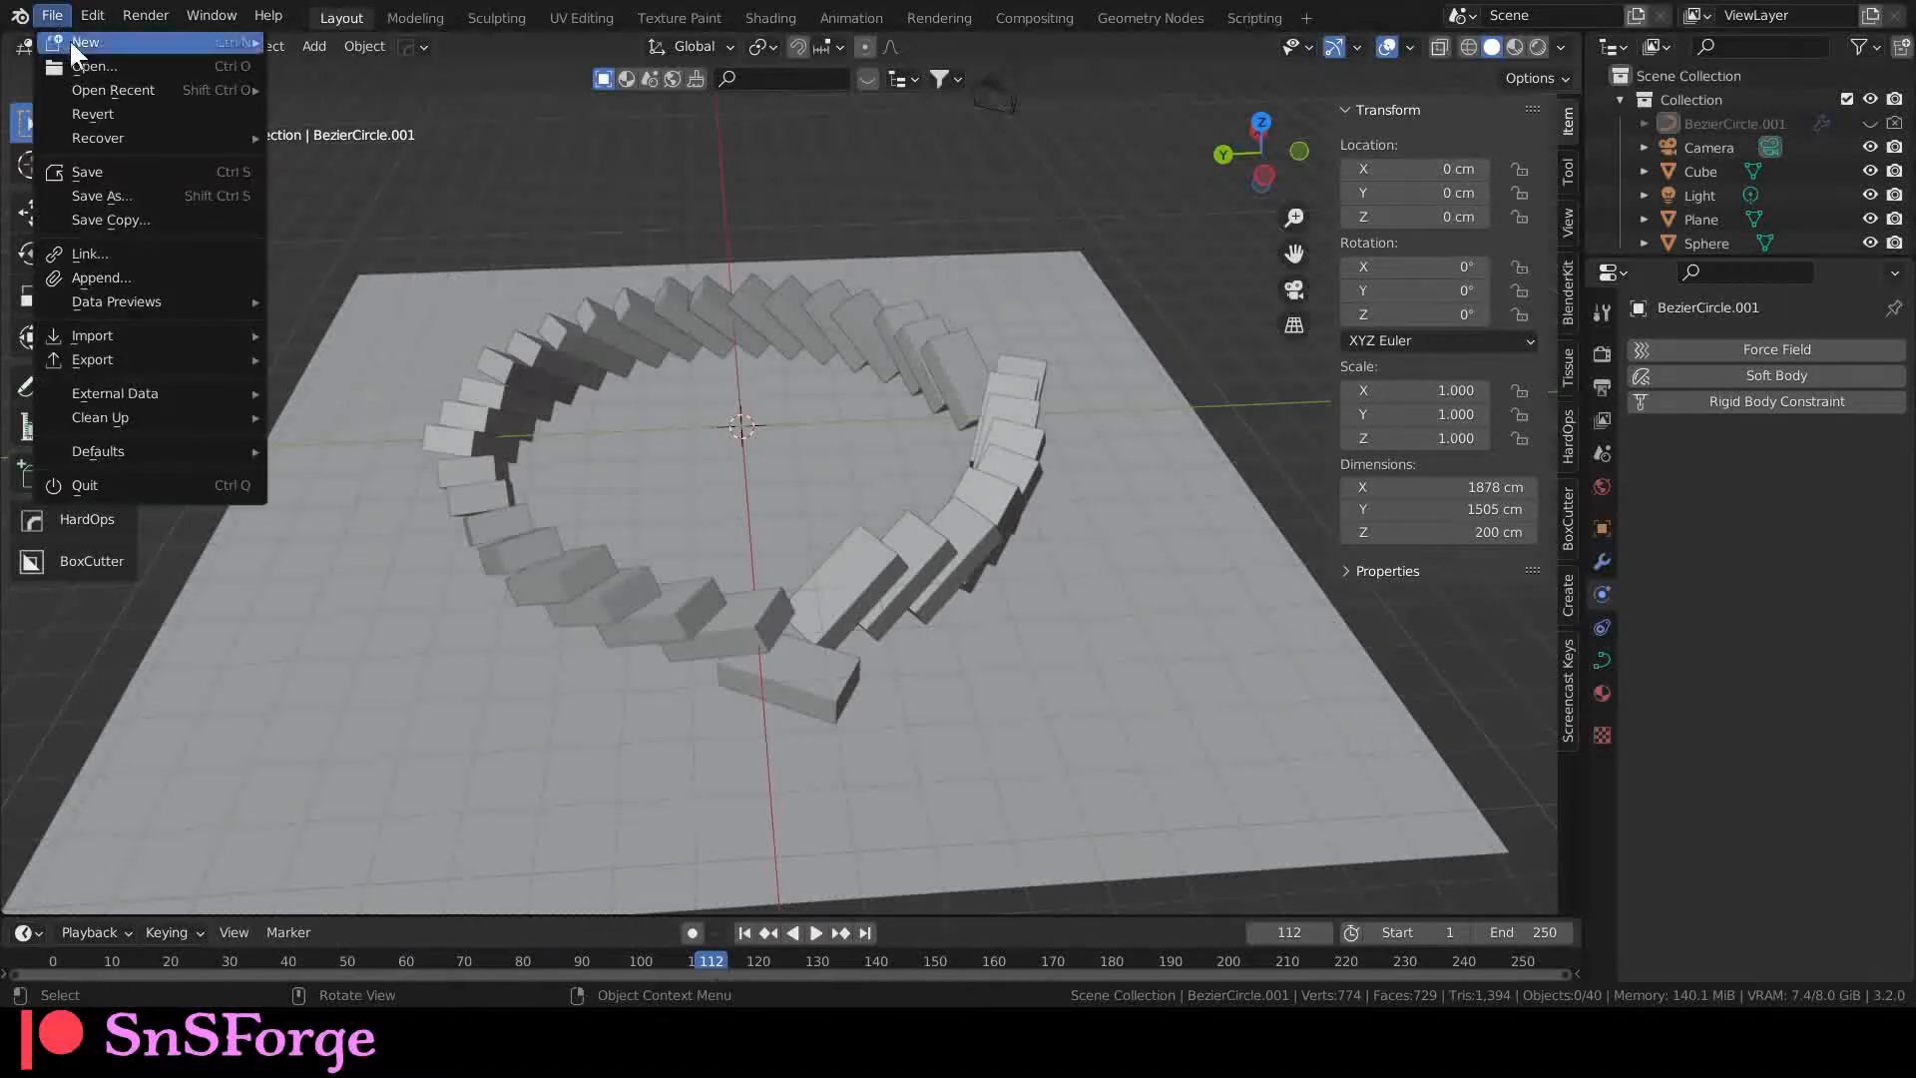
{"action": "mouse_move", "coordinate": [127, 41]}
{"action": "left_click", "coordinate": [397, 45]}
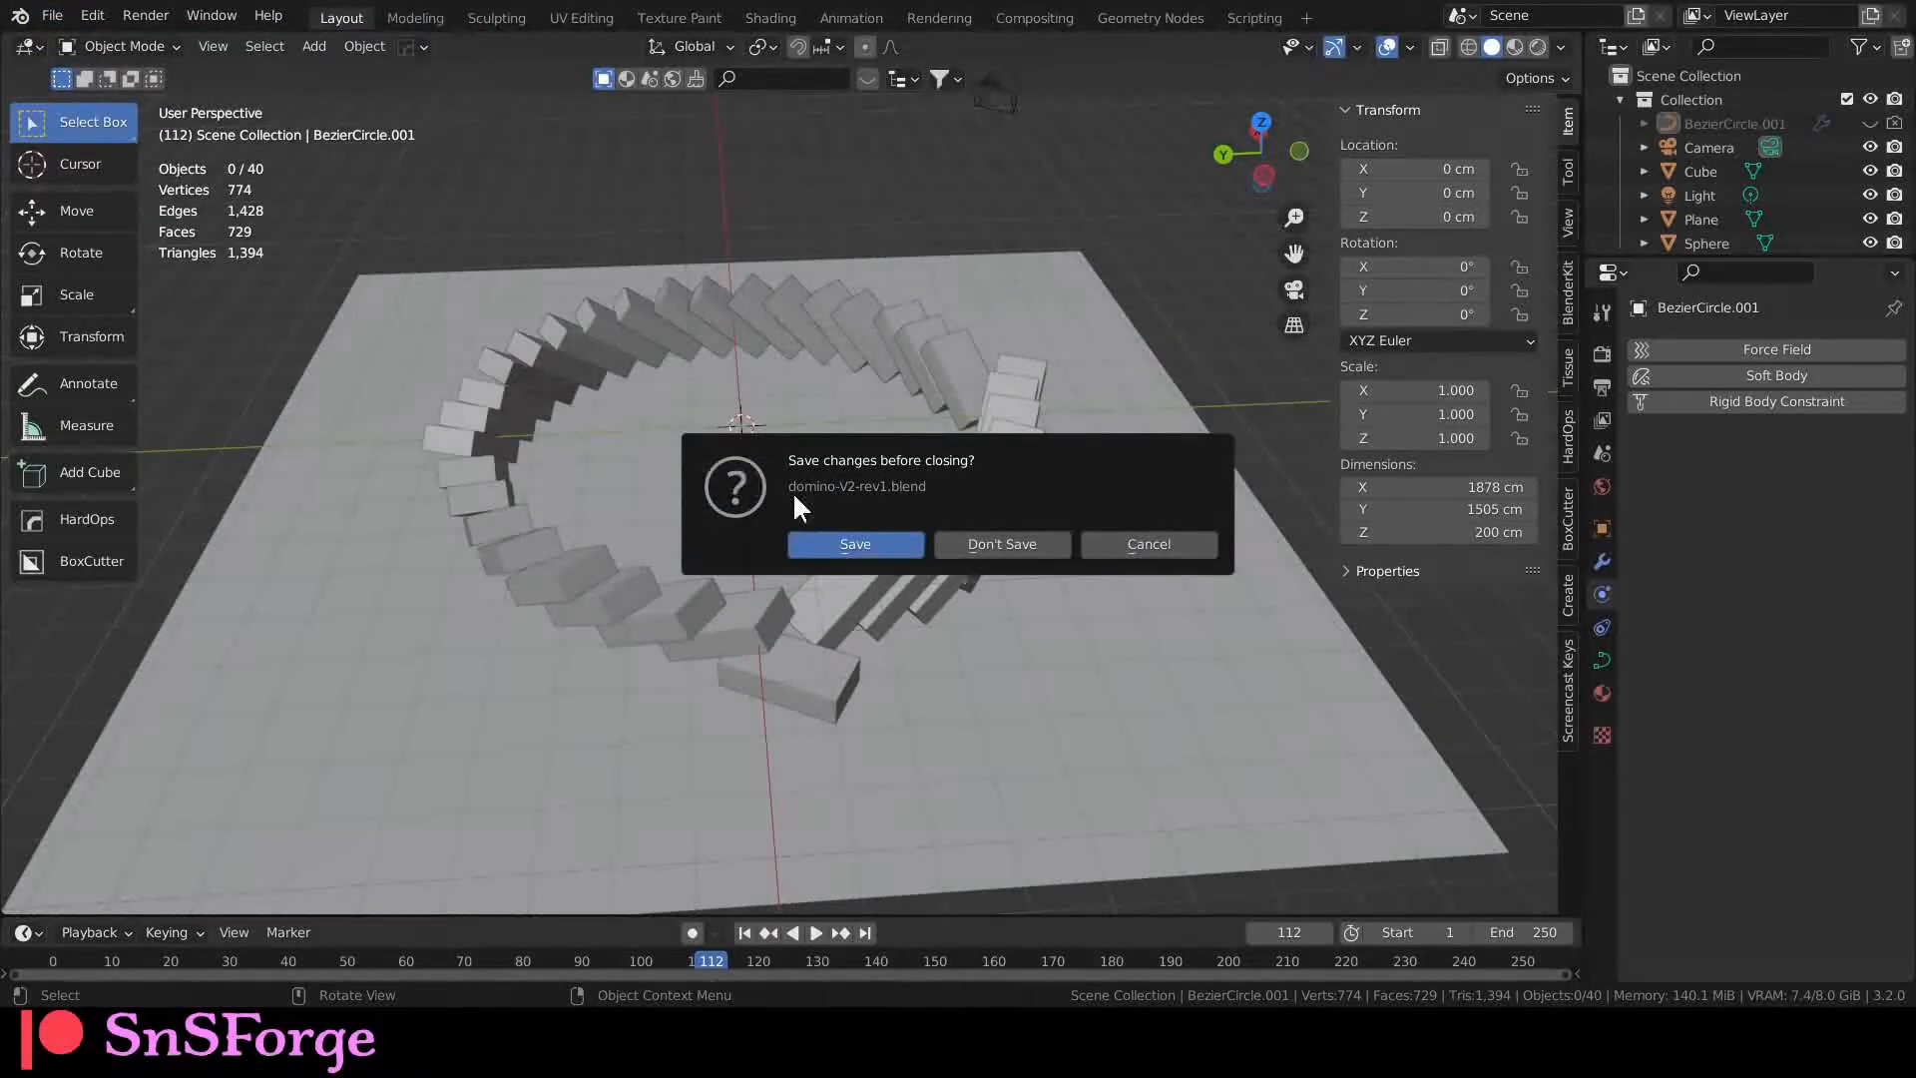
{"action": "left_click", "coordinate": [964, 547]}
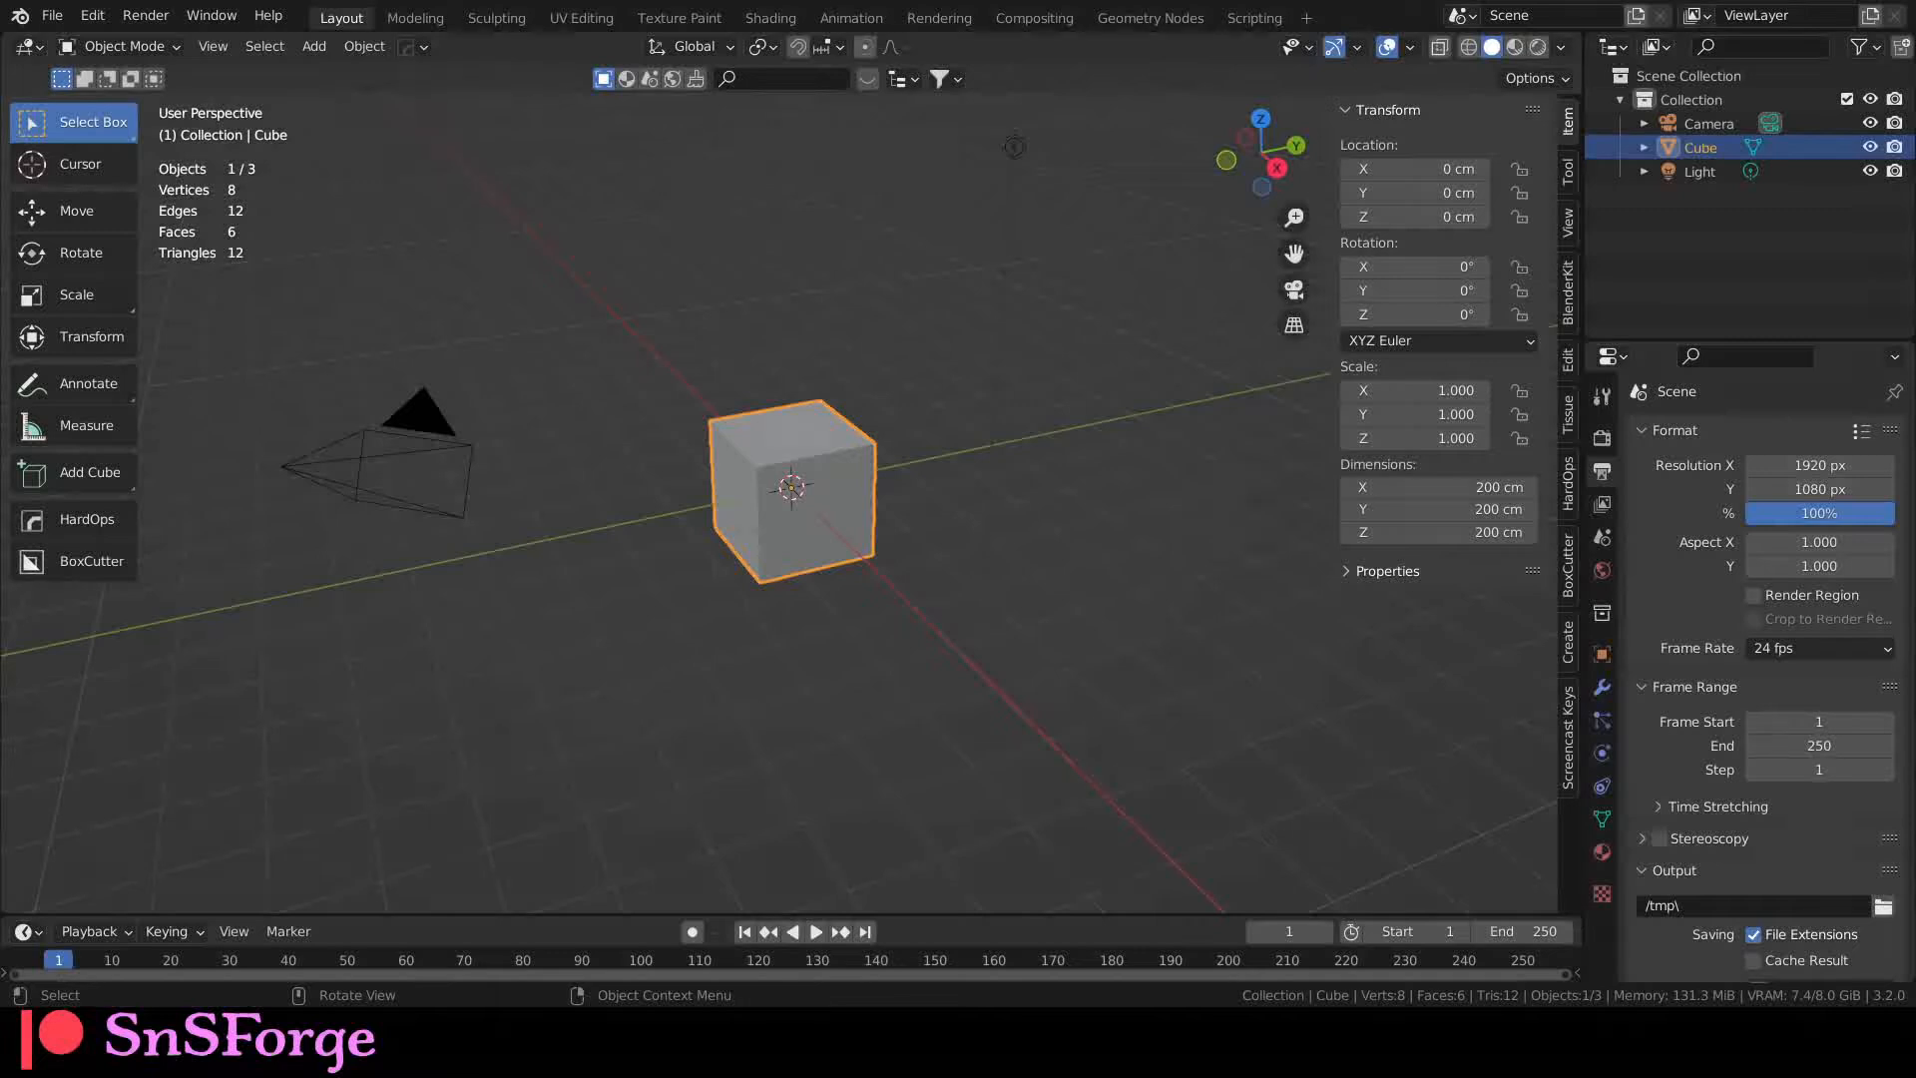
Step: Set the default cube's dimensions to 100 cm in X and 50 cm in Z to form a domino block
{"action": "key", "text": "alt+a"}
{"action": "left_click", "coordinate": [843, 496]}
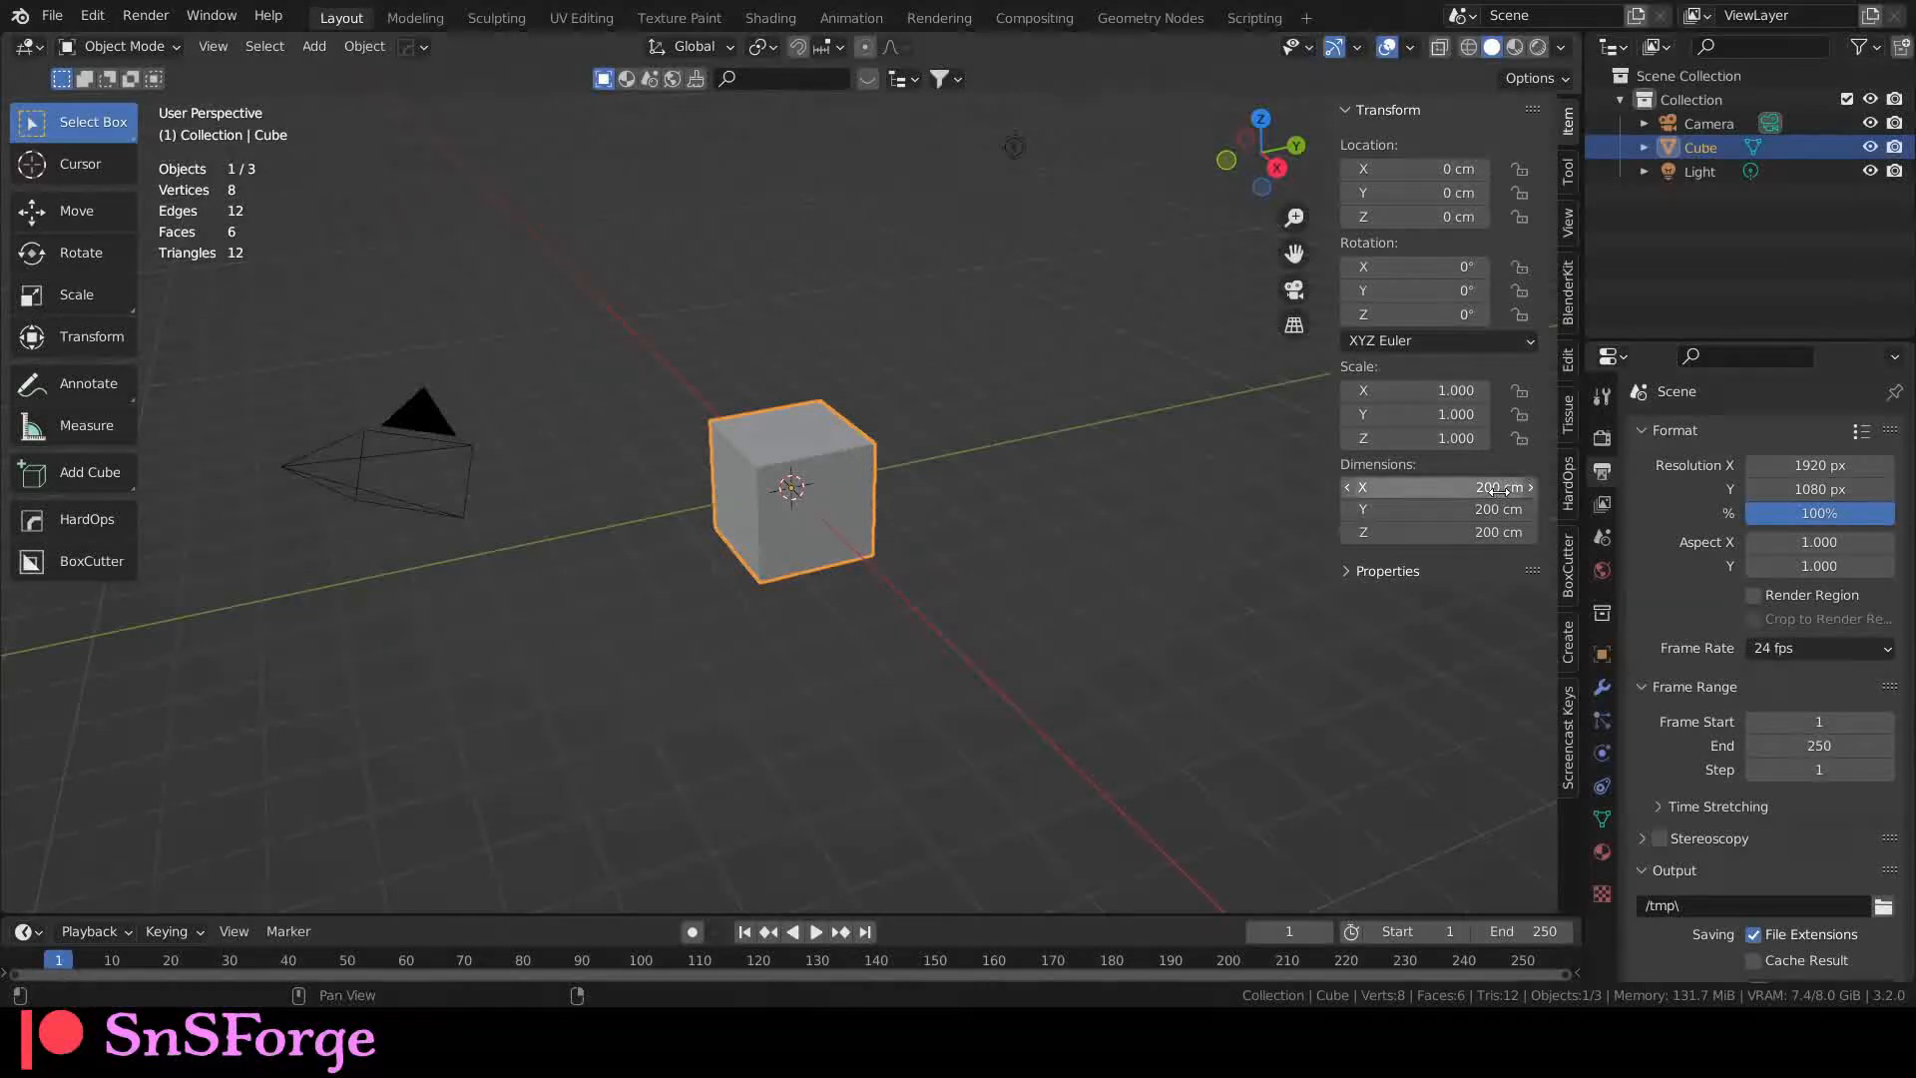
{"action": "left_click", "coordinate": [1449, 487]}
{"action": "key", "text": "ctrl+a"}
{"action": "type", "text": "100"}
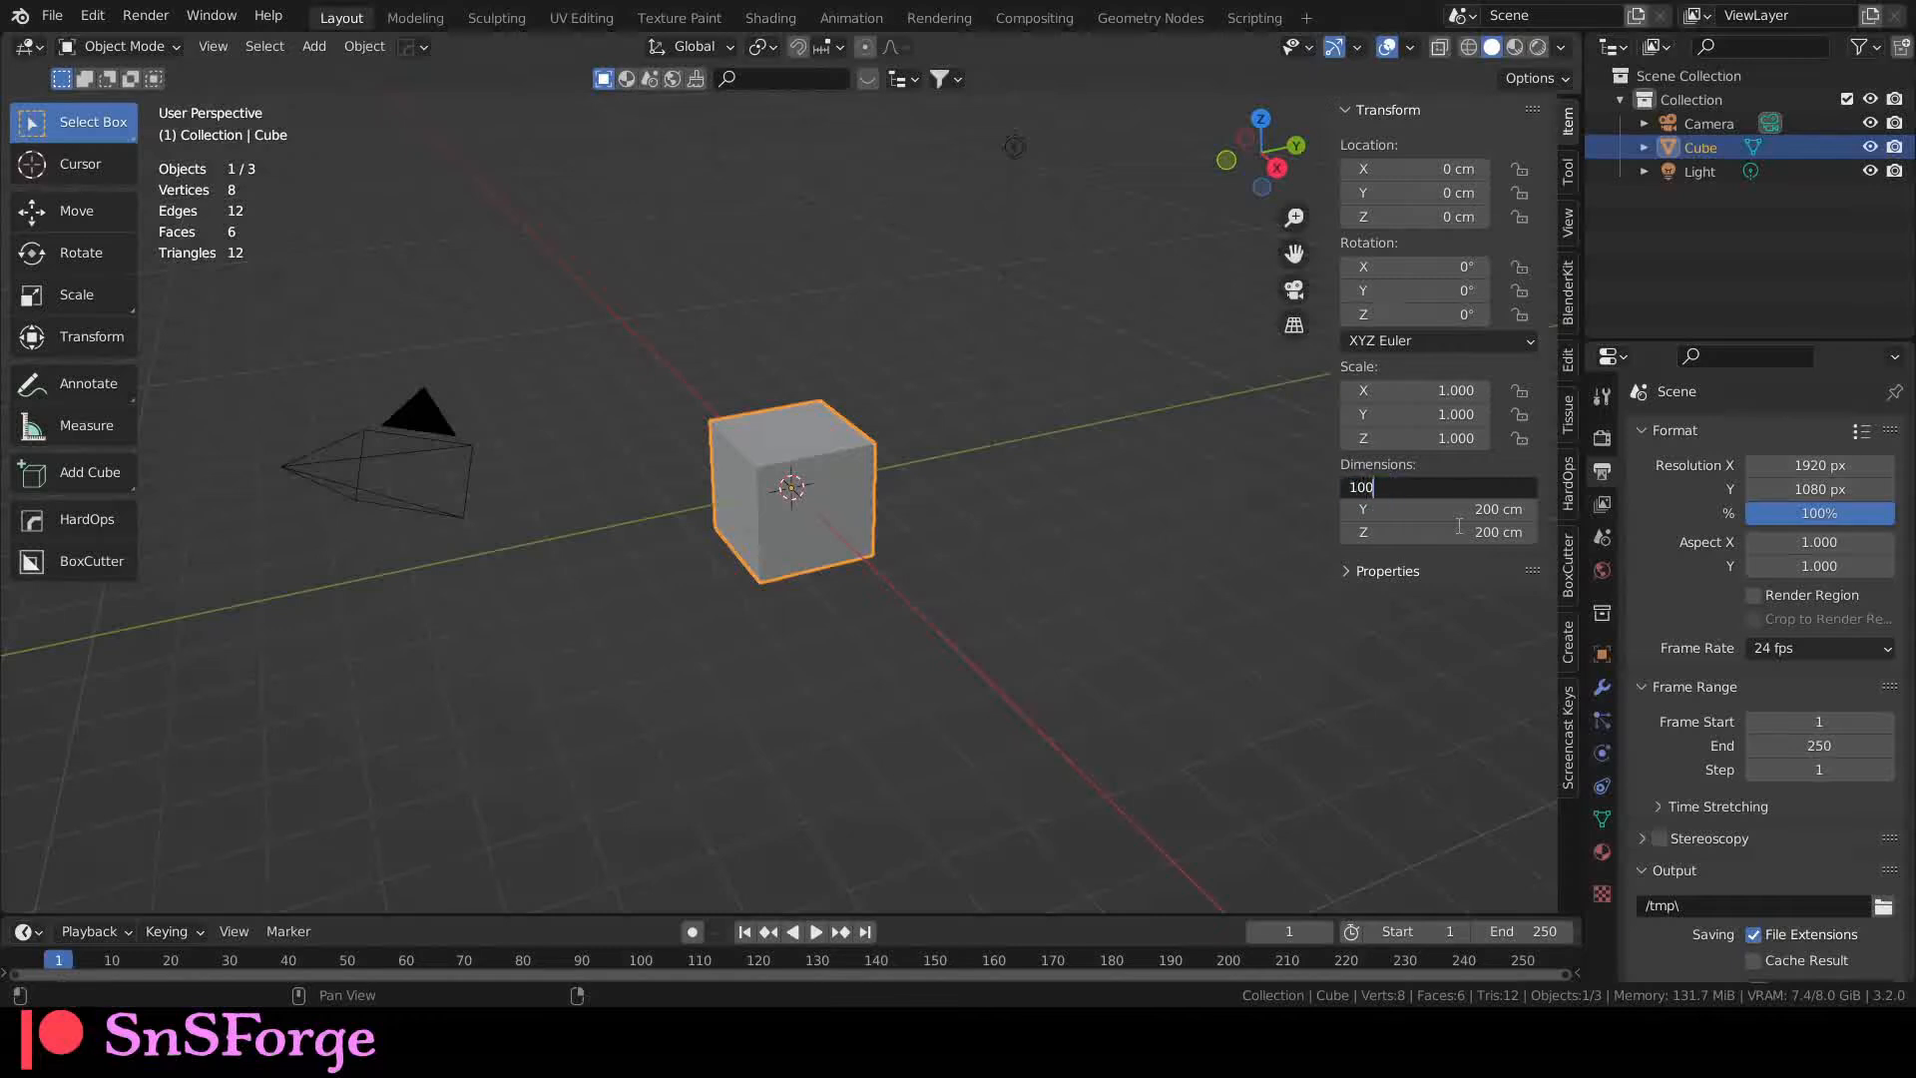
{"action": "key", "text": "Return"}
{"action": "left_click", "coordinate": [1397, 532]}
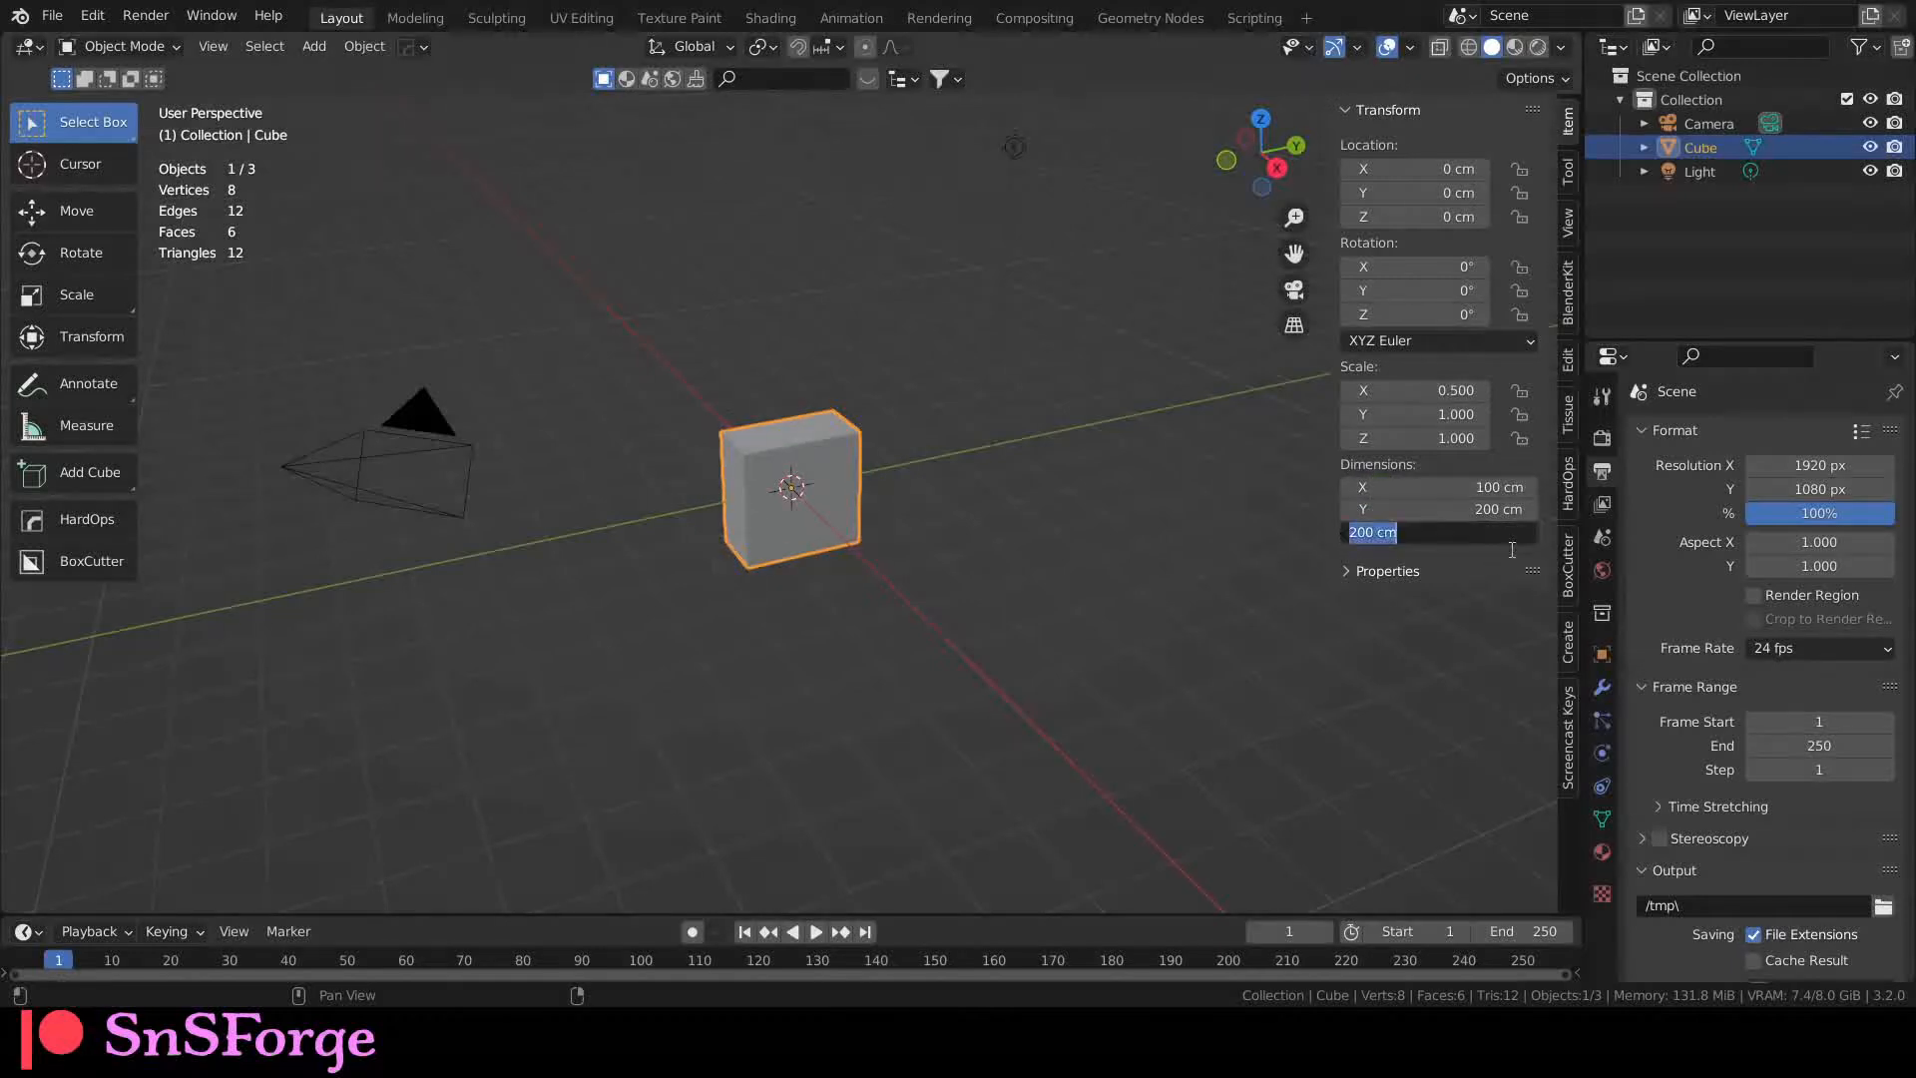
{"action": "type", "text": "50"}
{"action": "key", "text": "Return"}
{"action": "scroll", "coordinate": [732, 526], "scroll_direction": "up", "scroll_amount": 4}
{"action": "middle_click_drag", "start_coordinate": [731, 526], "coordinate": [849, 544]}
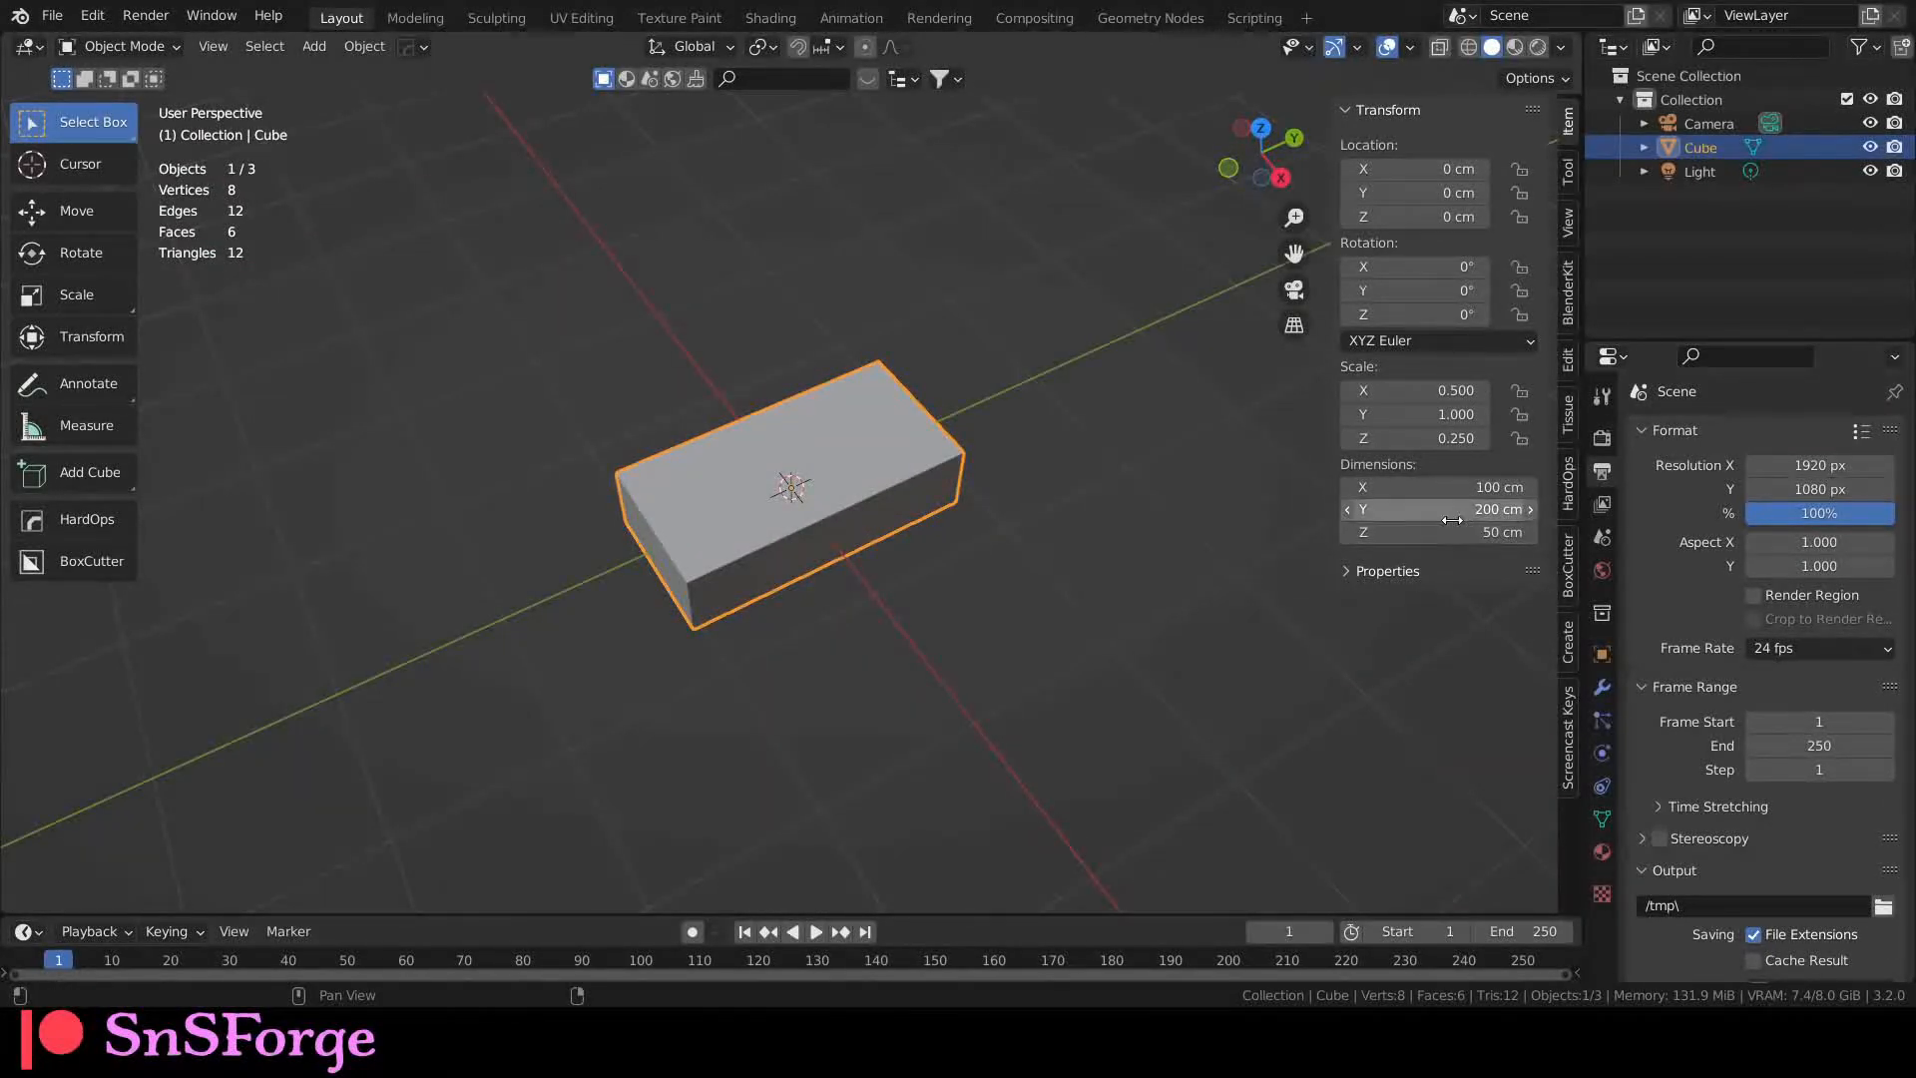
{"action": "middle_click_drag", "start_coordinate": [828, 451], "coordinate": [841, 399]}
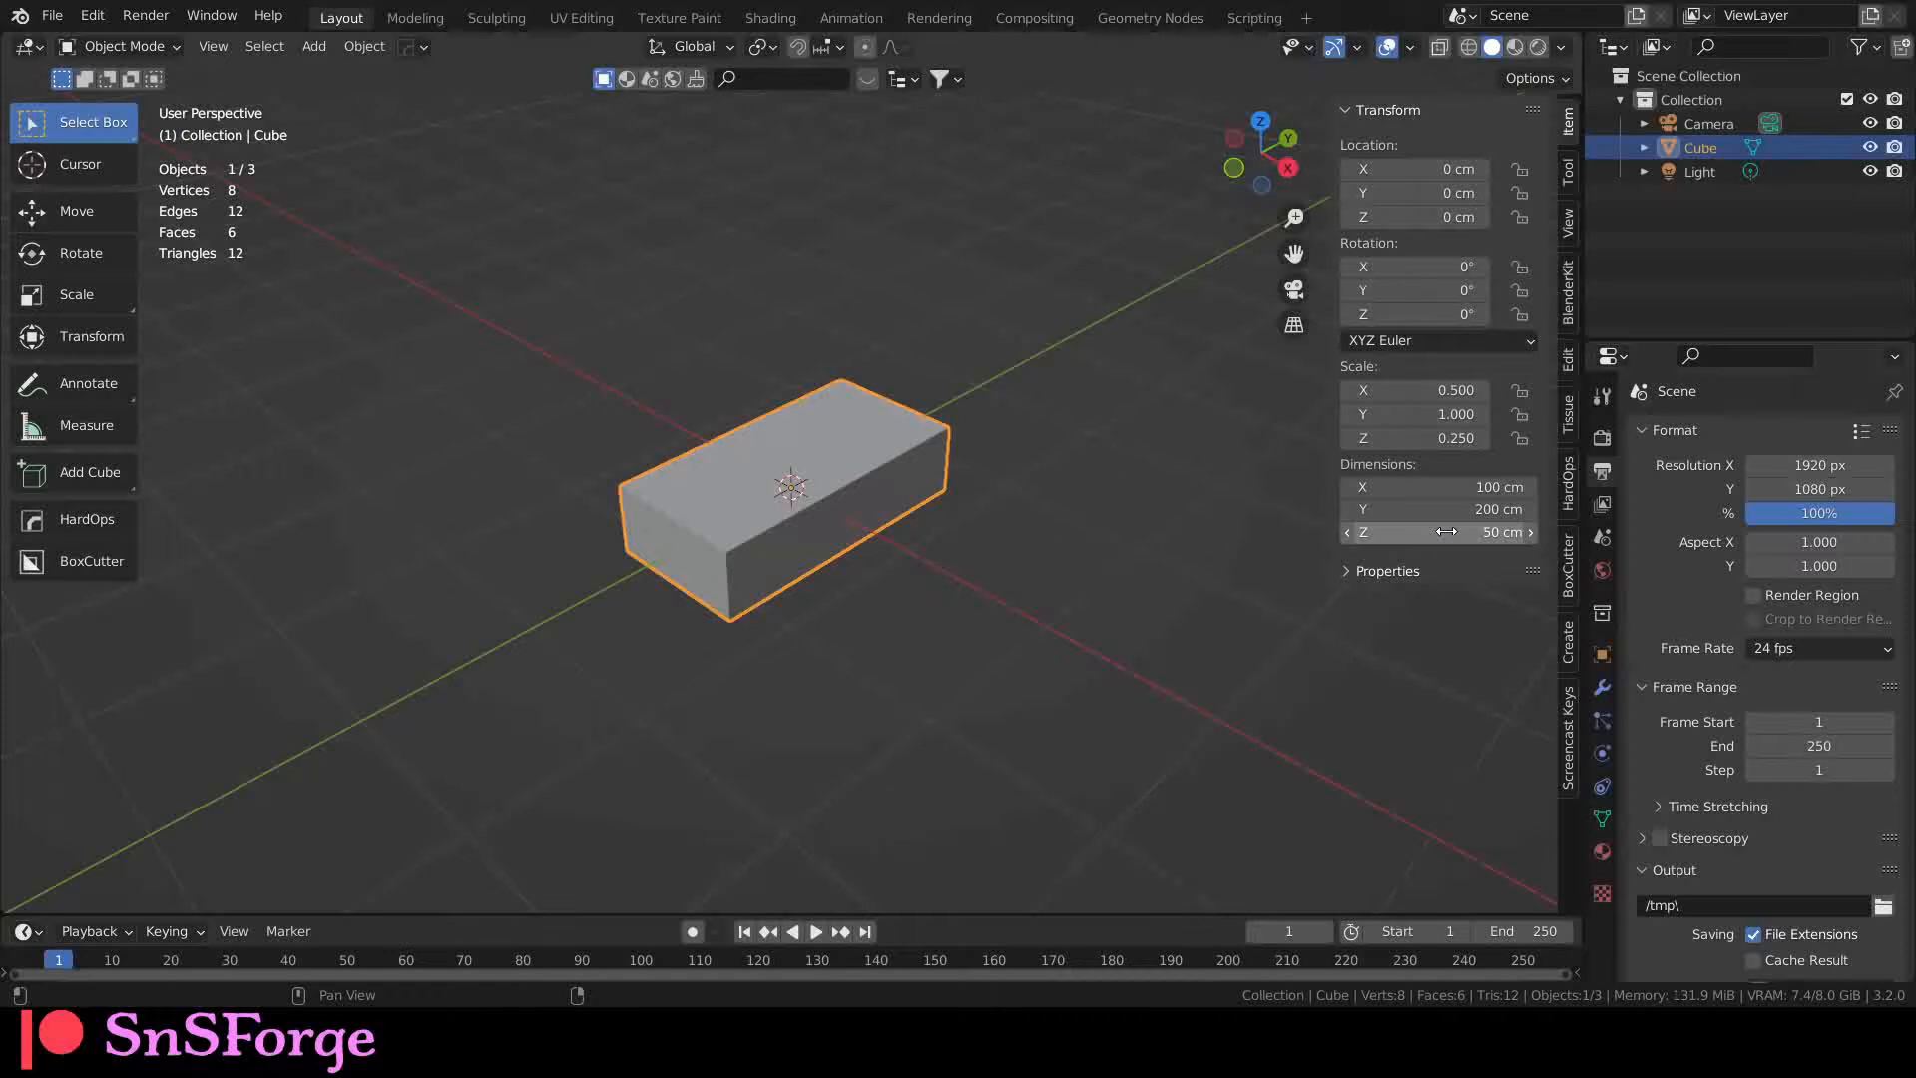
{"action": "mouse_move", "coordinate": [639, 475]}
{"action": "middle_mouse_down"}
{"action": "mouse_move", "coordinate": [649, 488]}
{"action": "mouse_move", "coordinate": [632, 485]}
{"action": "middle_mouse_up"}
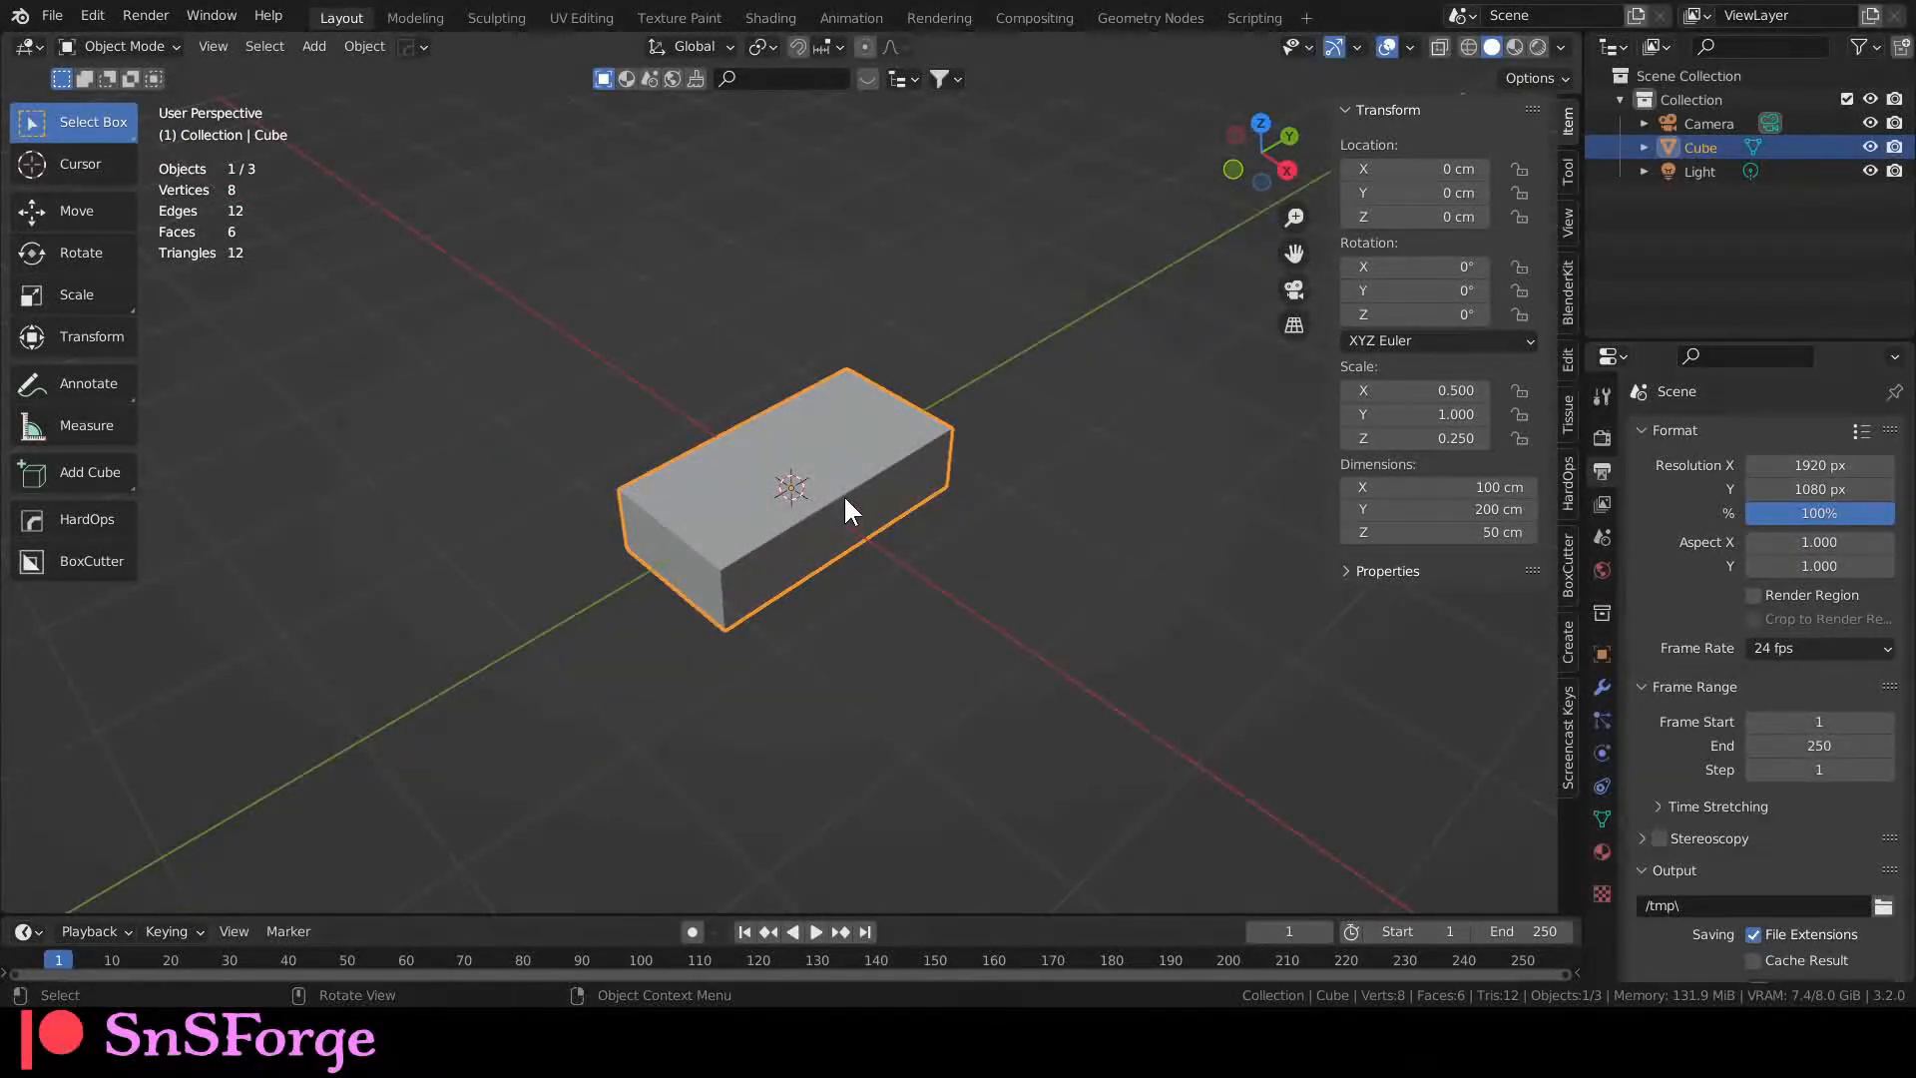
{"action": "middle_click_drag", "start_coordinate": [859, 500], "coordinate": [971, 449]}
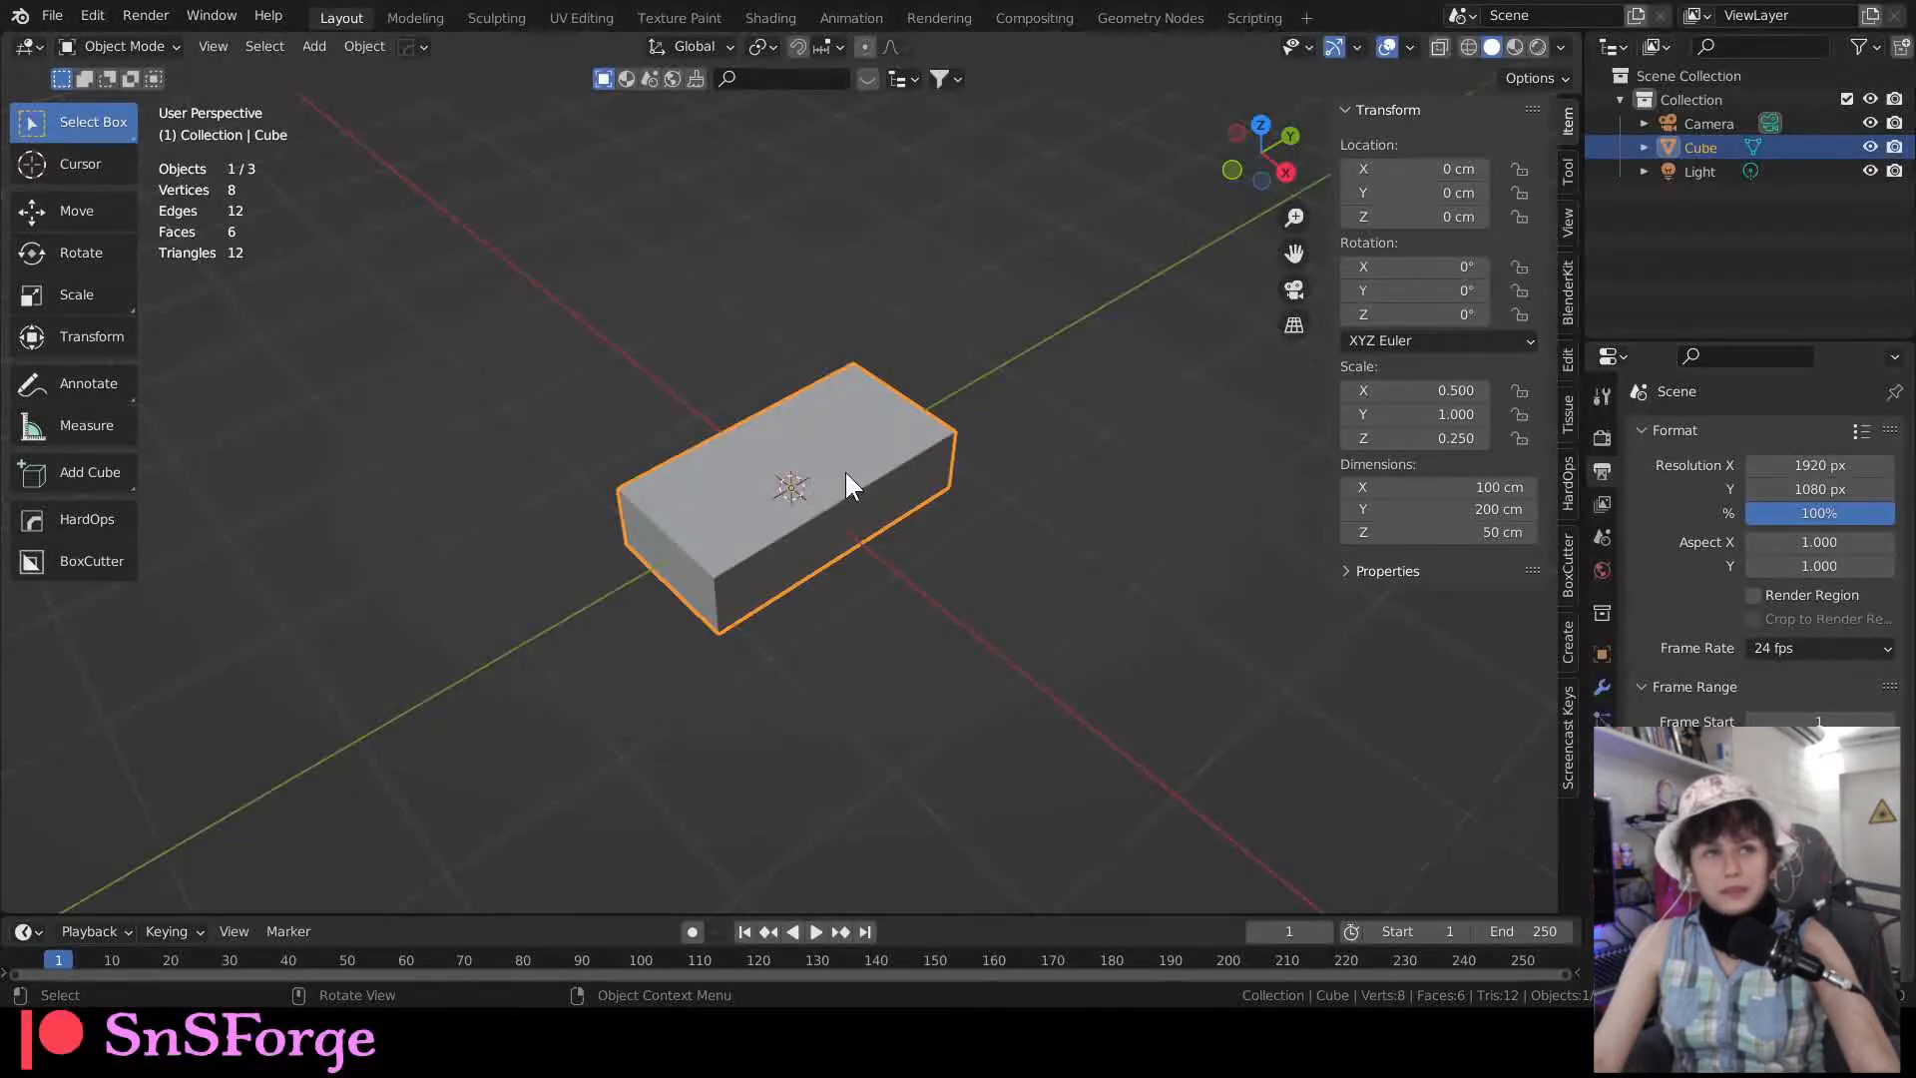
{"action": "middle_click_drag", "start_coordinate": [855, 524], "coordinate": [800, 517]}
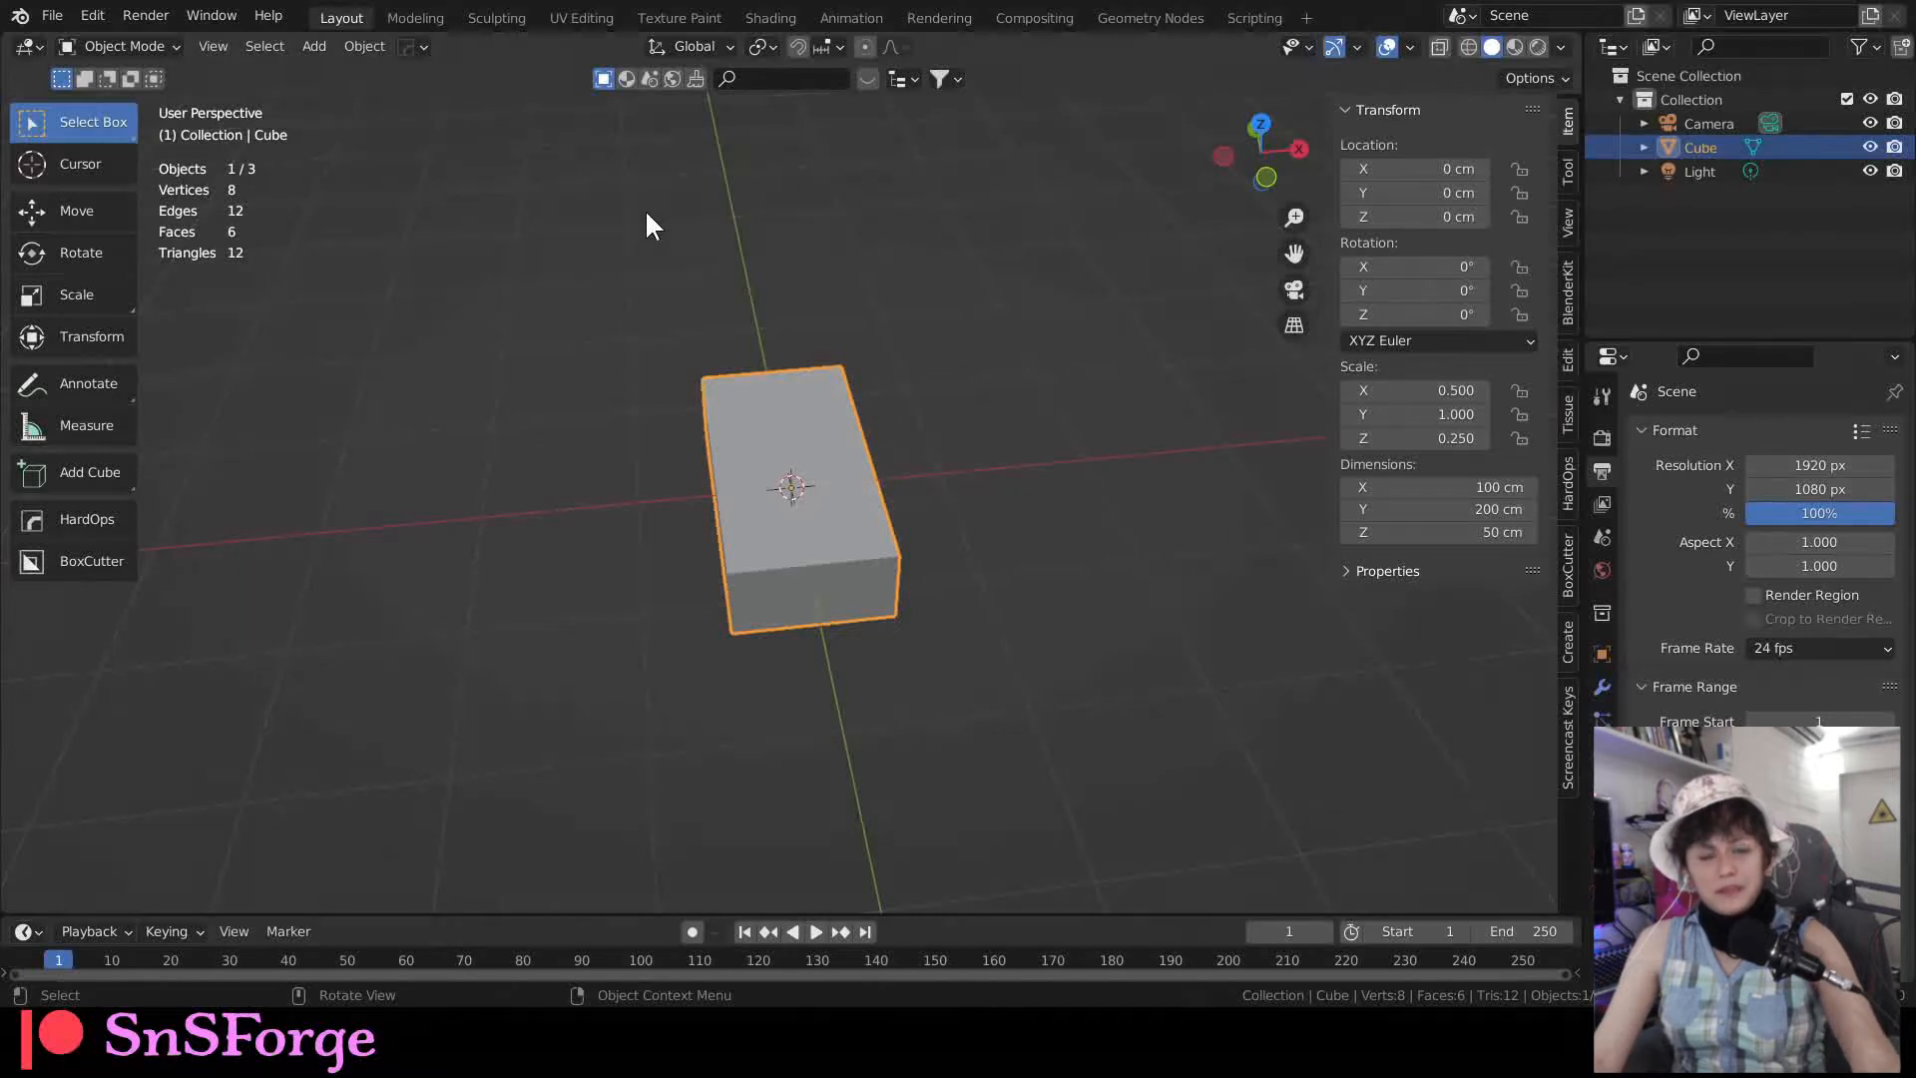
Step: Add a Bezier circle curve at the origin, working in the top view
{"action": "key", "text": "KP_7"}
{"action": "scroll", "coordinate": [644, 203], "scroll_direction": "down", "scroll_amount": 4}
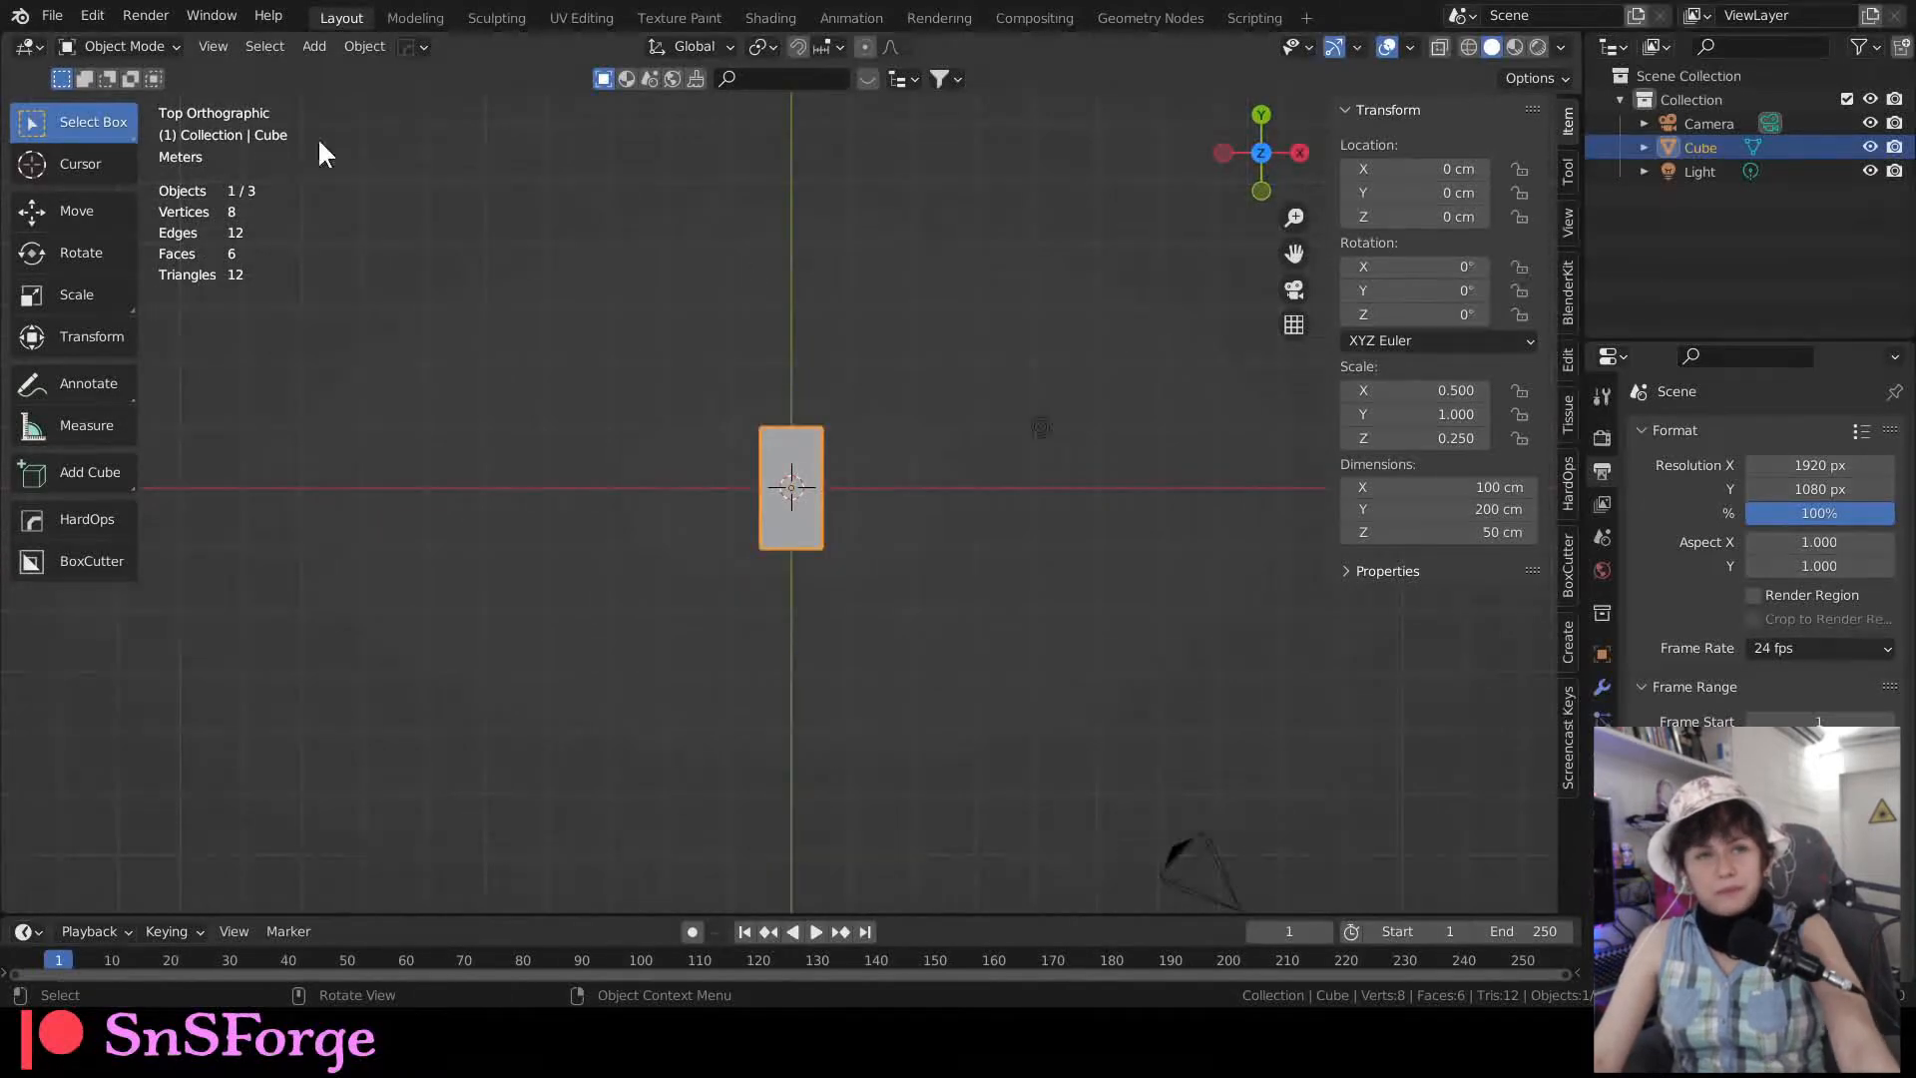
{"action": "left_click", "coordinate": [313, 45]}
{"action": "mouse_move", "coordinate": [340, 96]}
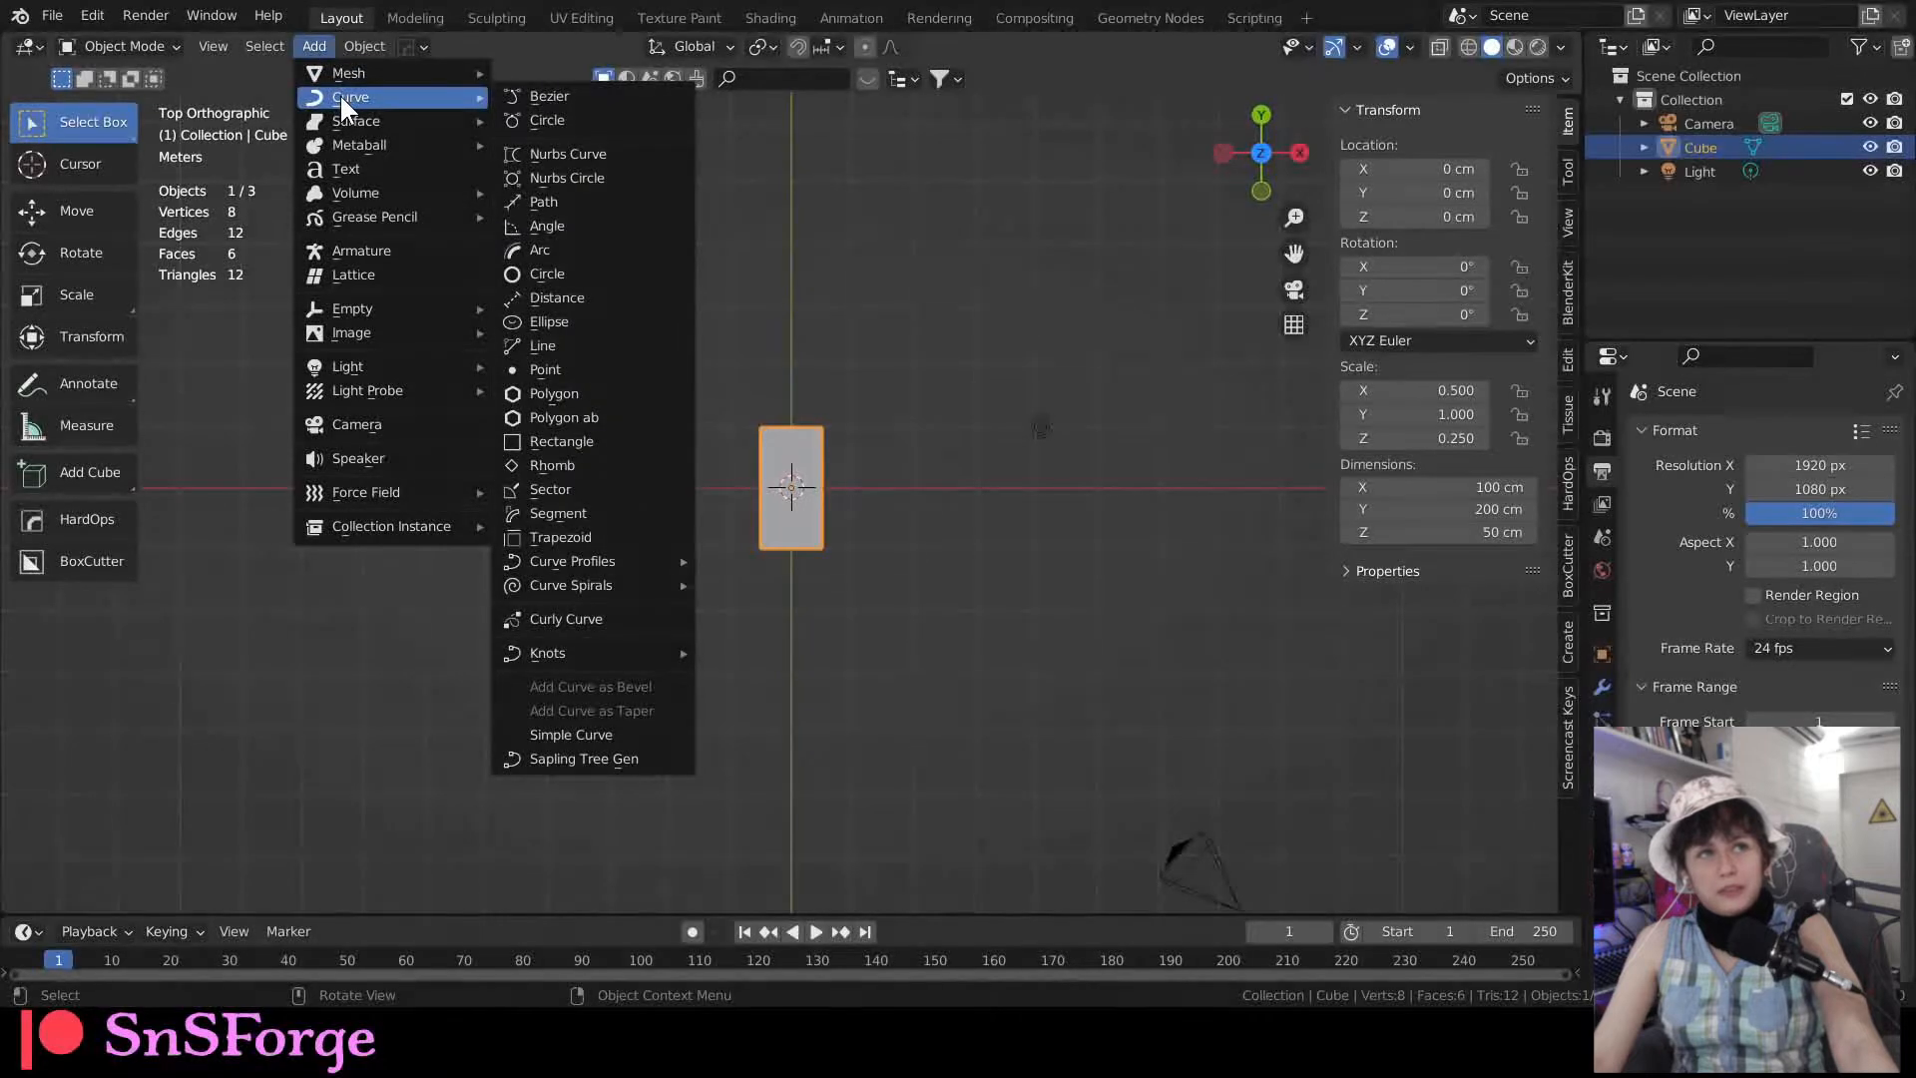
{"action": "left_click", "coordinate": [562, 121]}
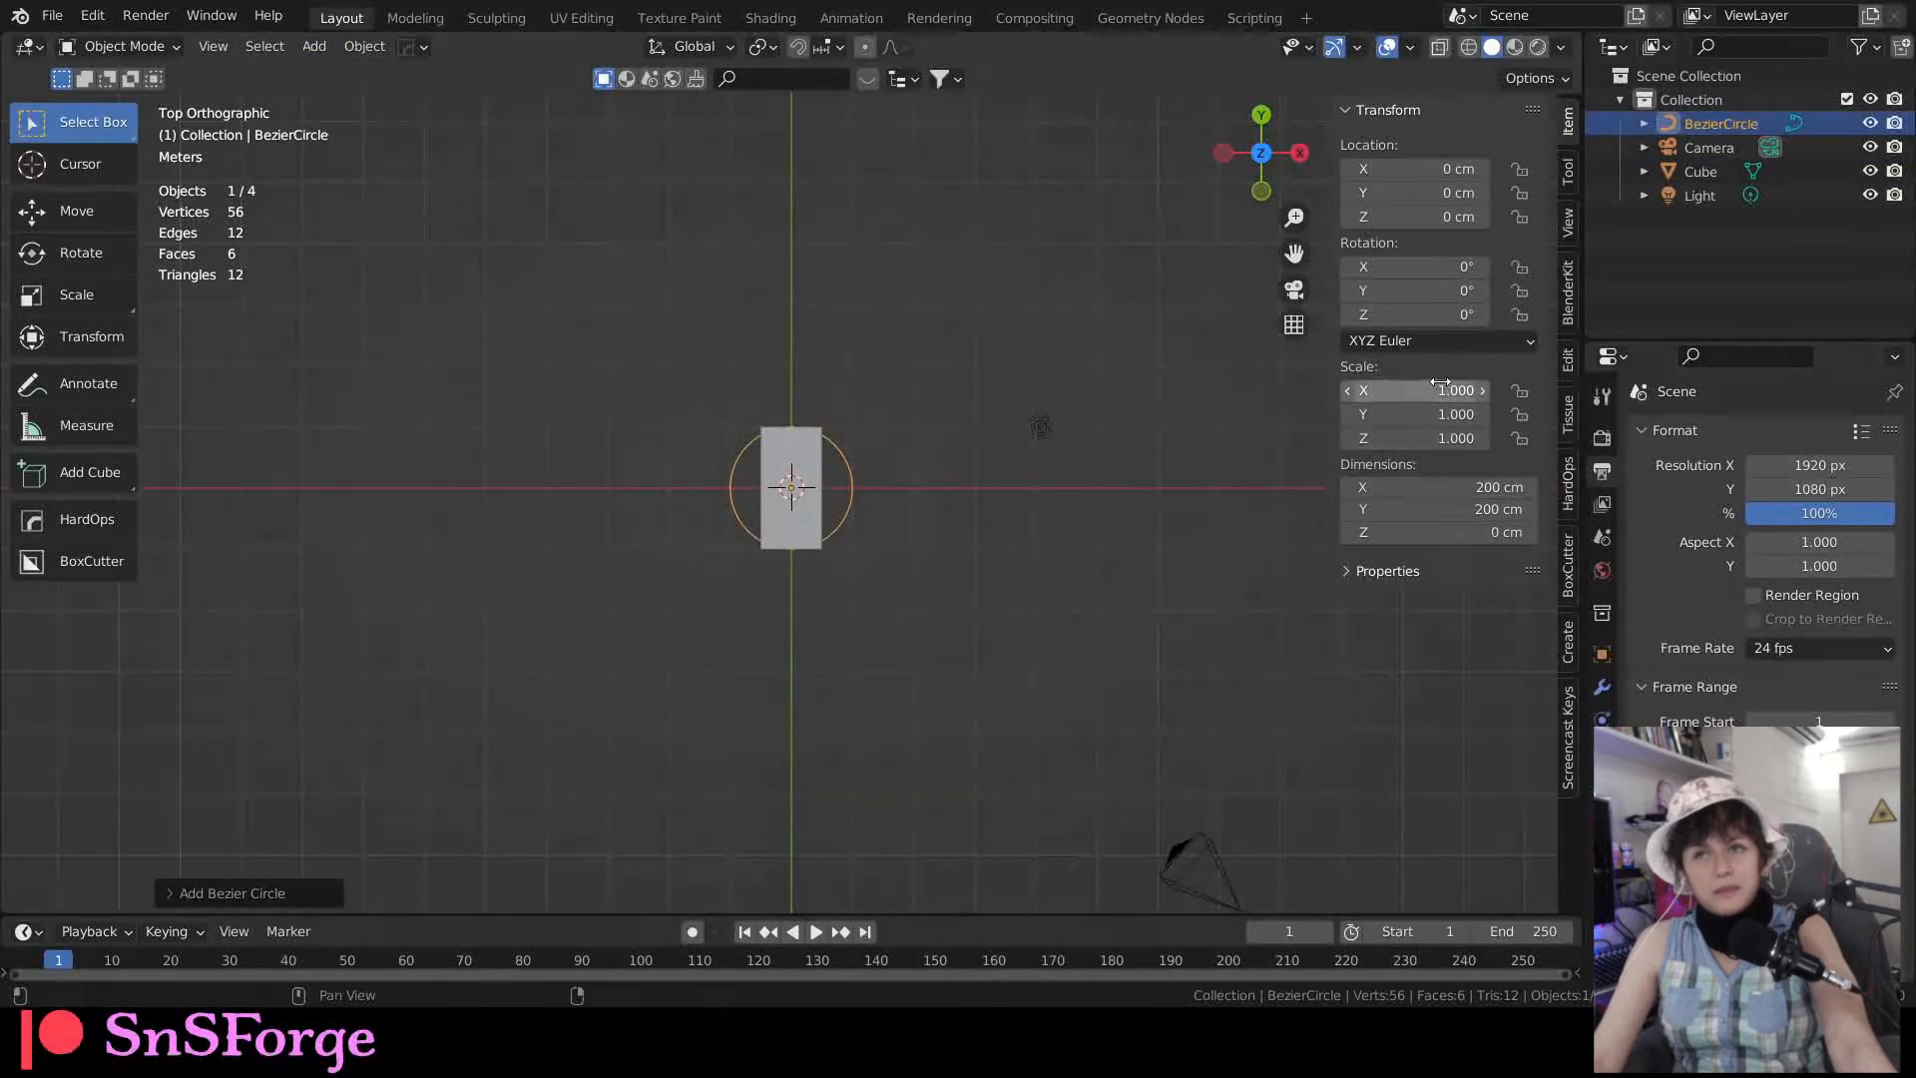
Step: Set the Bezier circle's scale to 5 on all three axes and apply the scale
{"action": "left_click_drag", "start_coordinate": [1440, 387], "coordinate": [1436, 438]}
{"action": "type", "text": "8"}
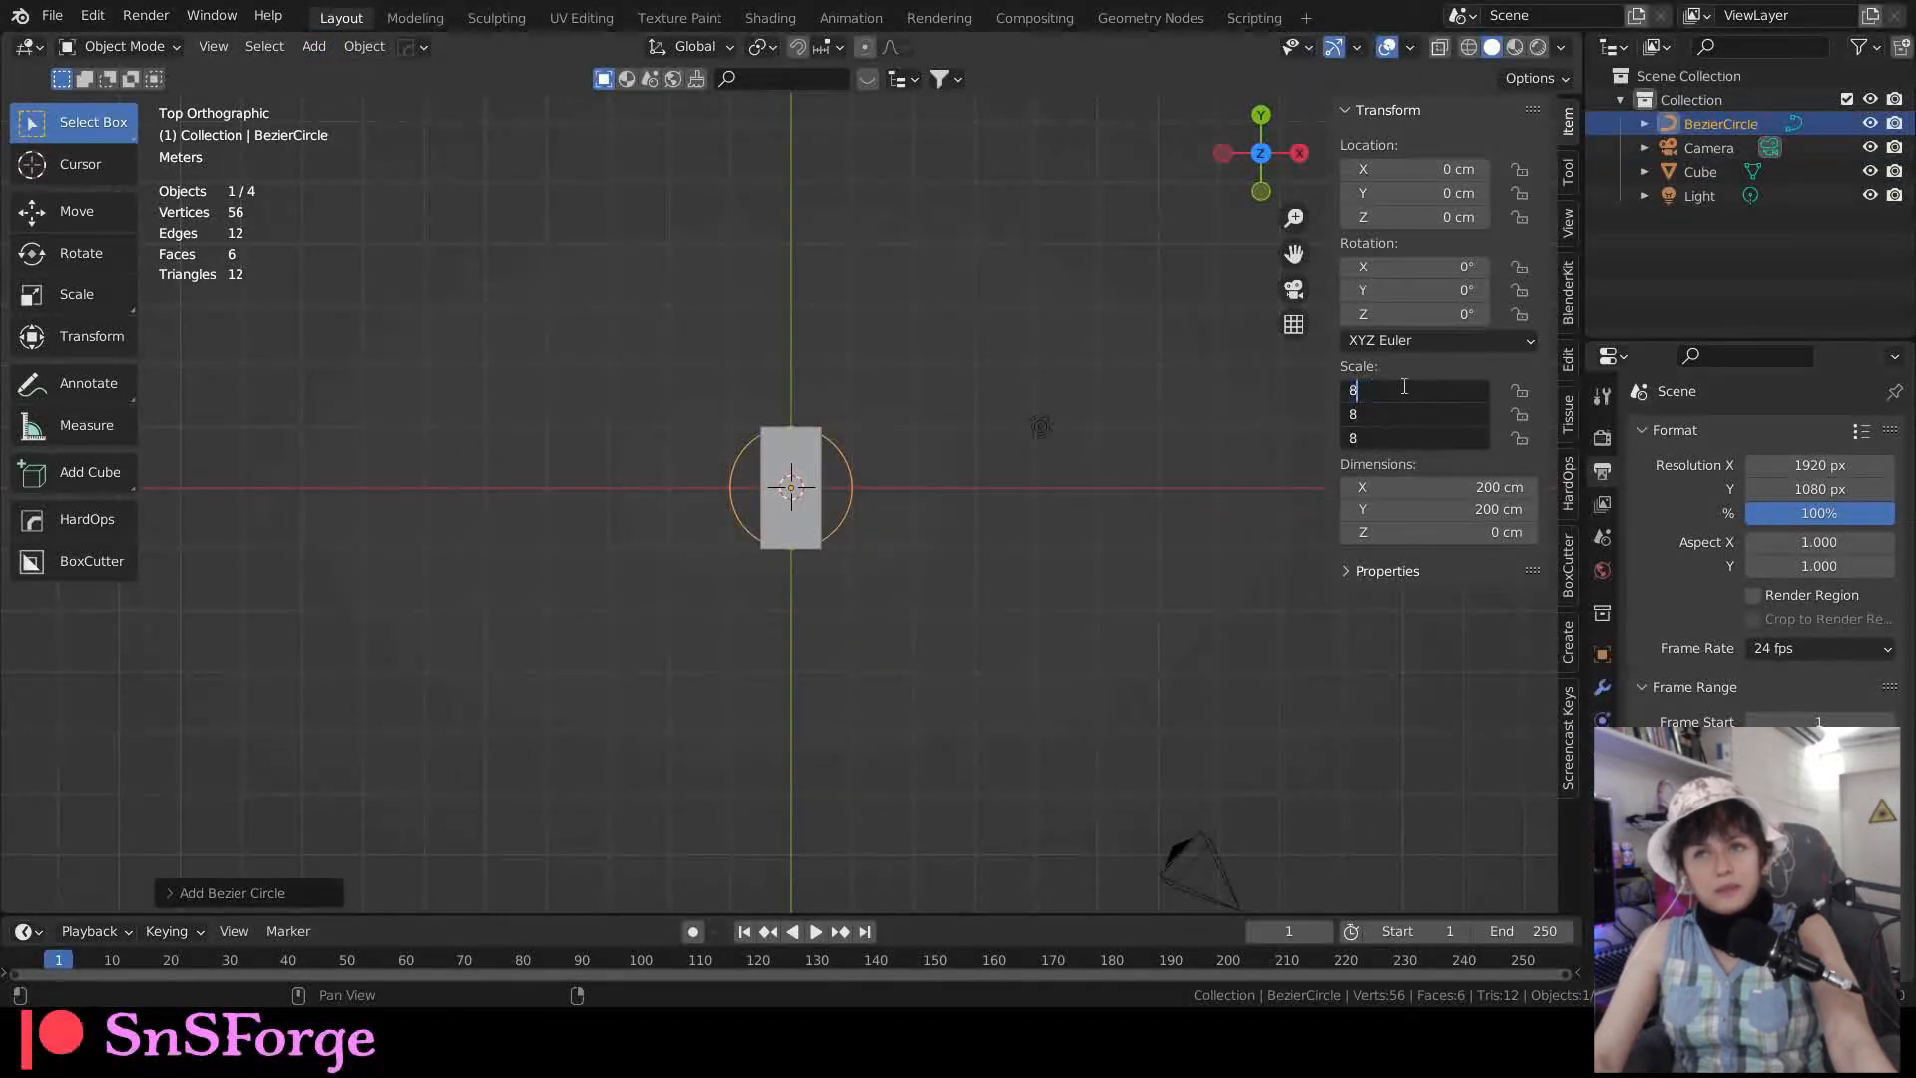
{"action": "type", "text": "5"}
{"action": "key", "text": "Return"}
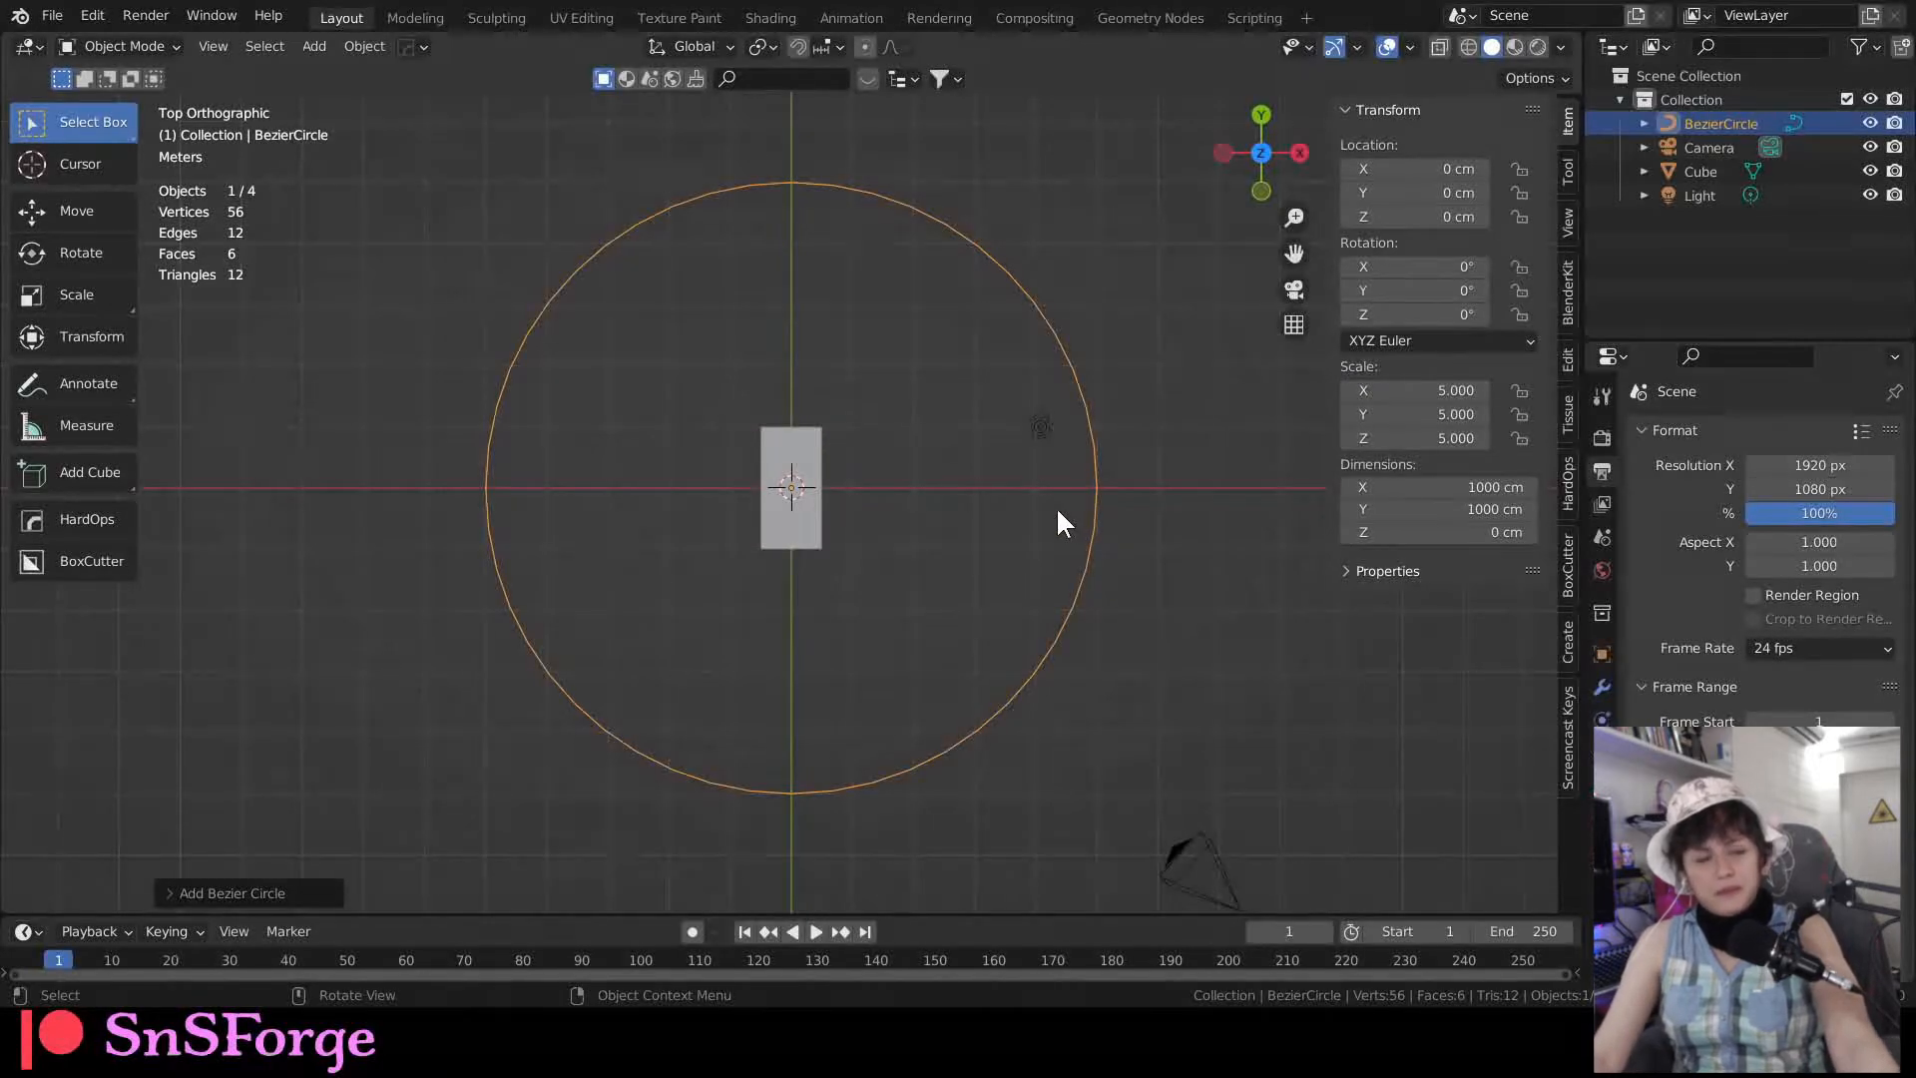
{"action": "key", "text": "ctrl+a"}
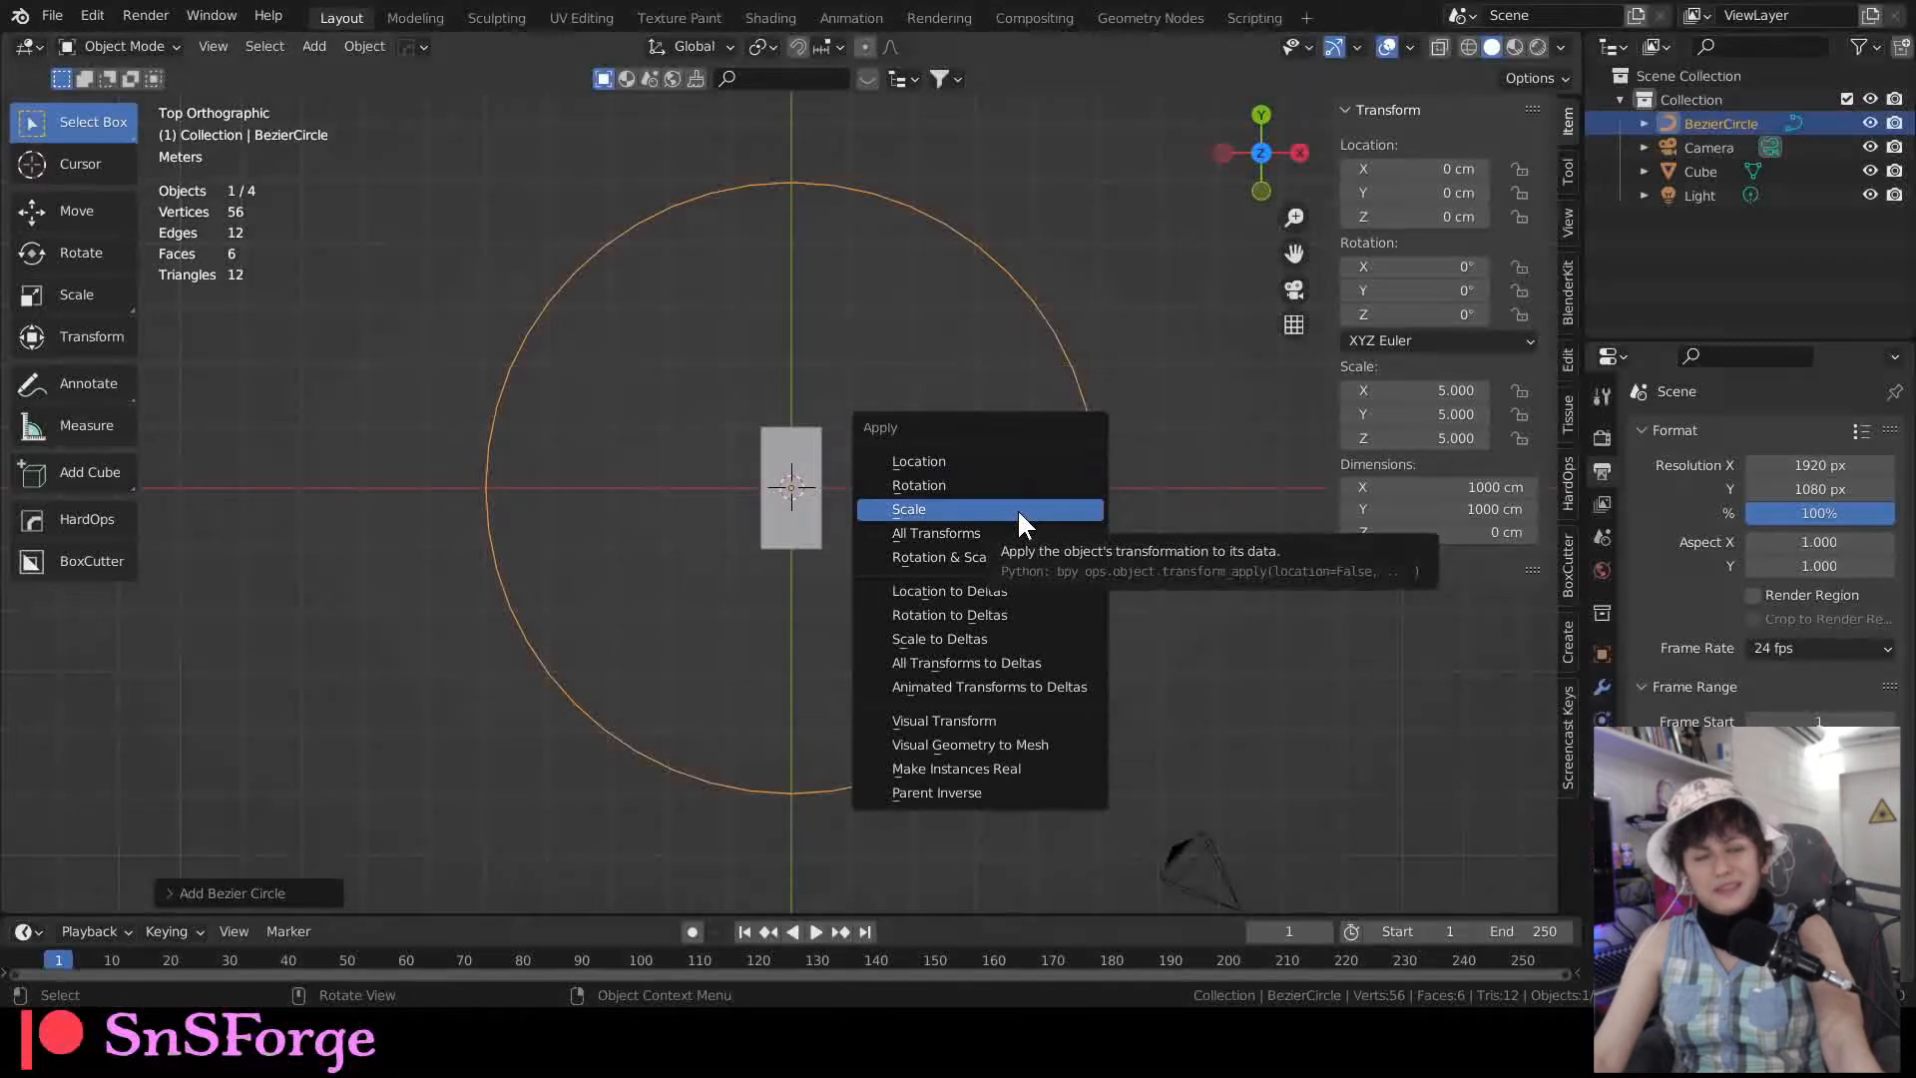
{"action": "left_click", "coordinate": [1015, 507]}
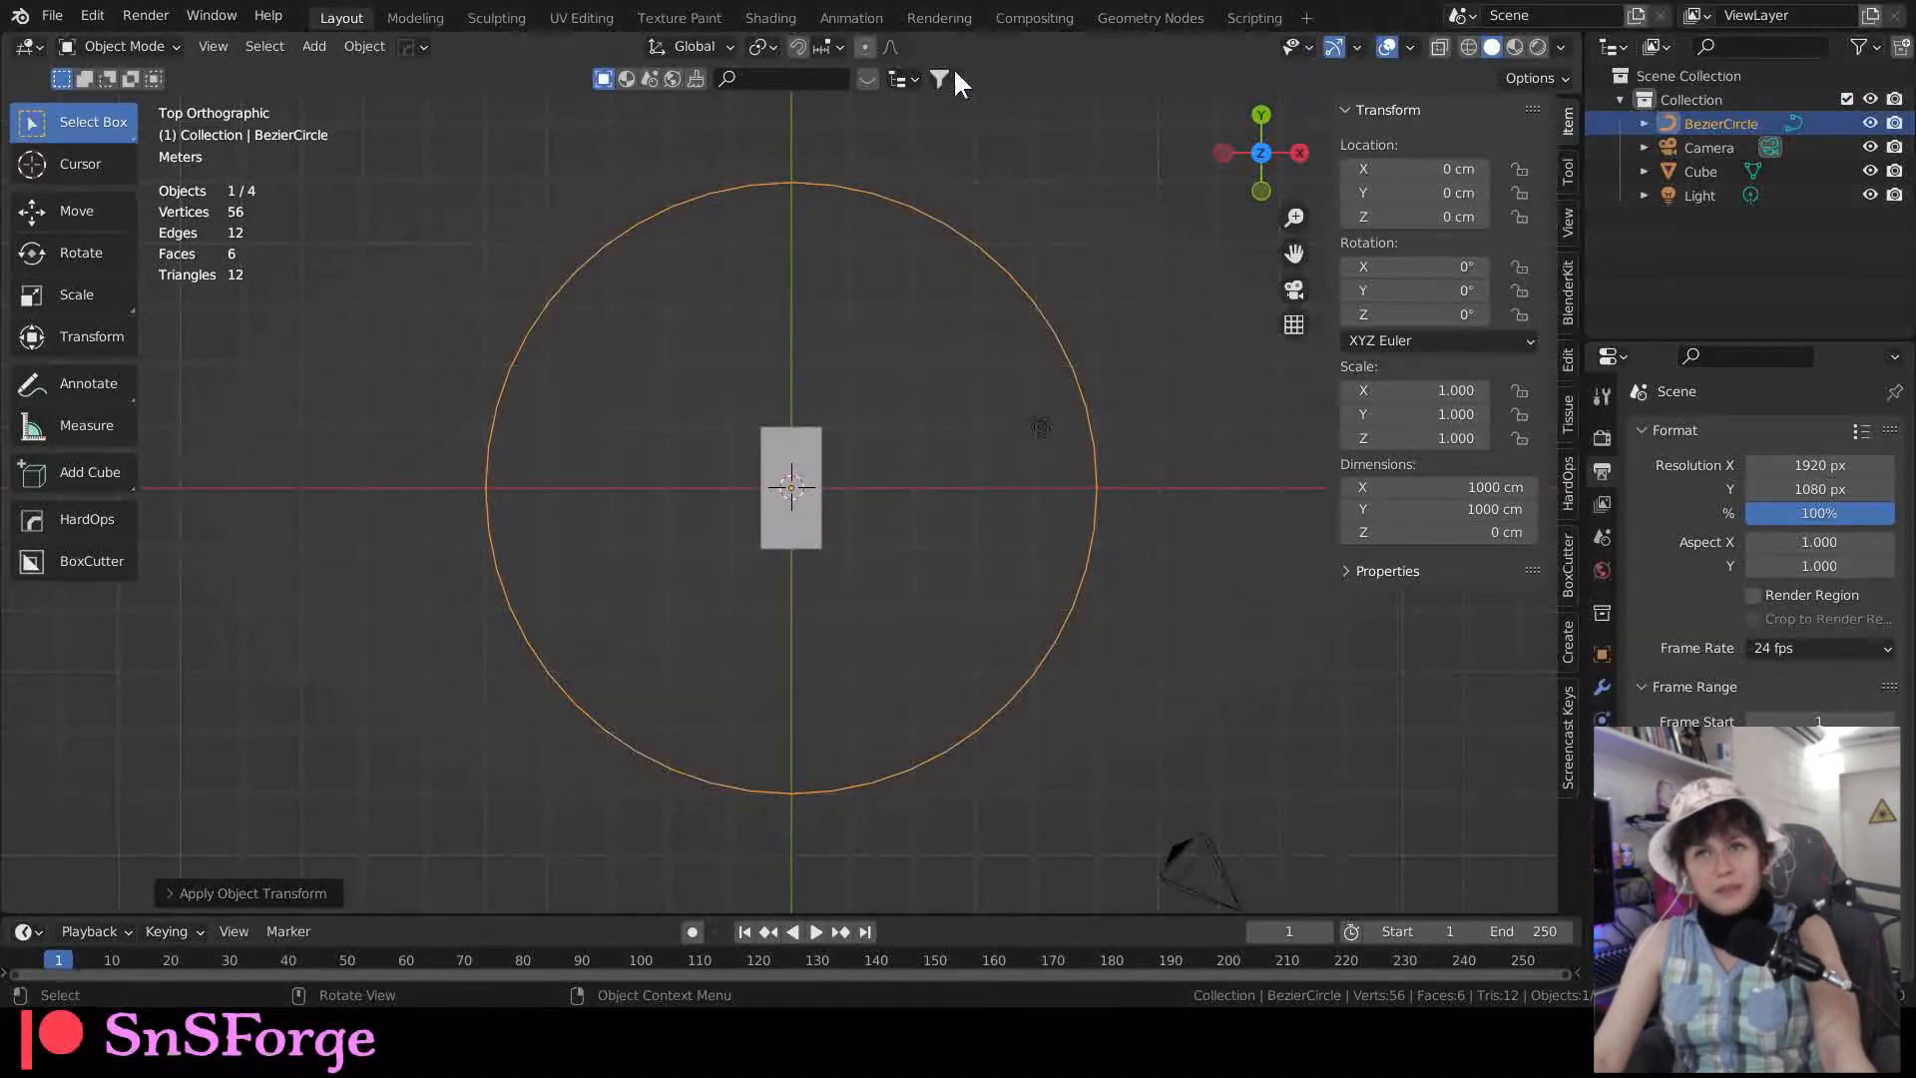
Step: Create a geometry node tree on the Bezier circle and insert a Curve to Points node between Group Input and Group Output
{"action": "left_click", "coordinate": [1149, 18]}
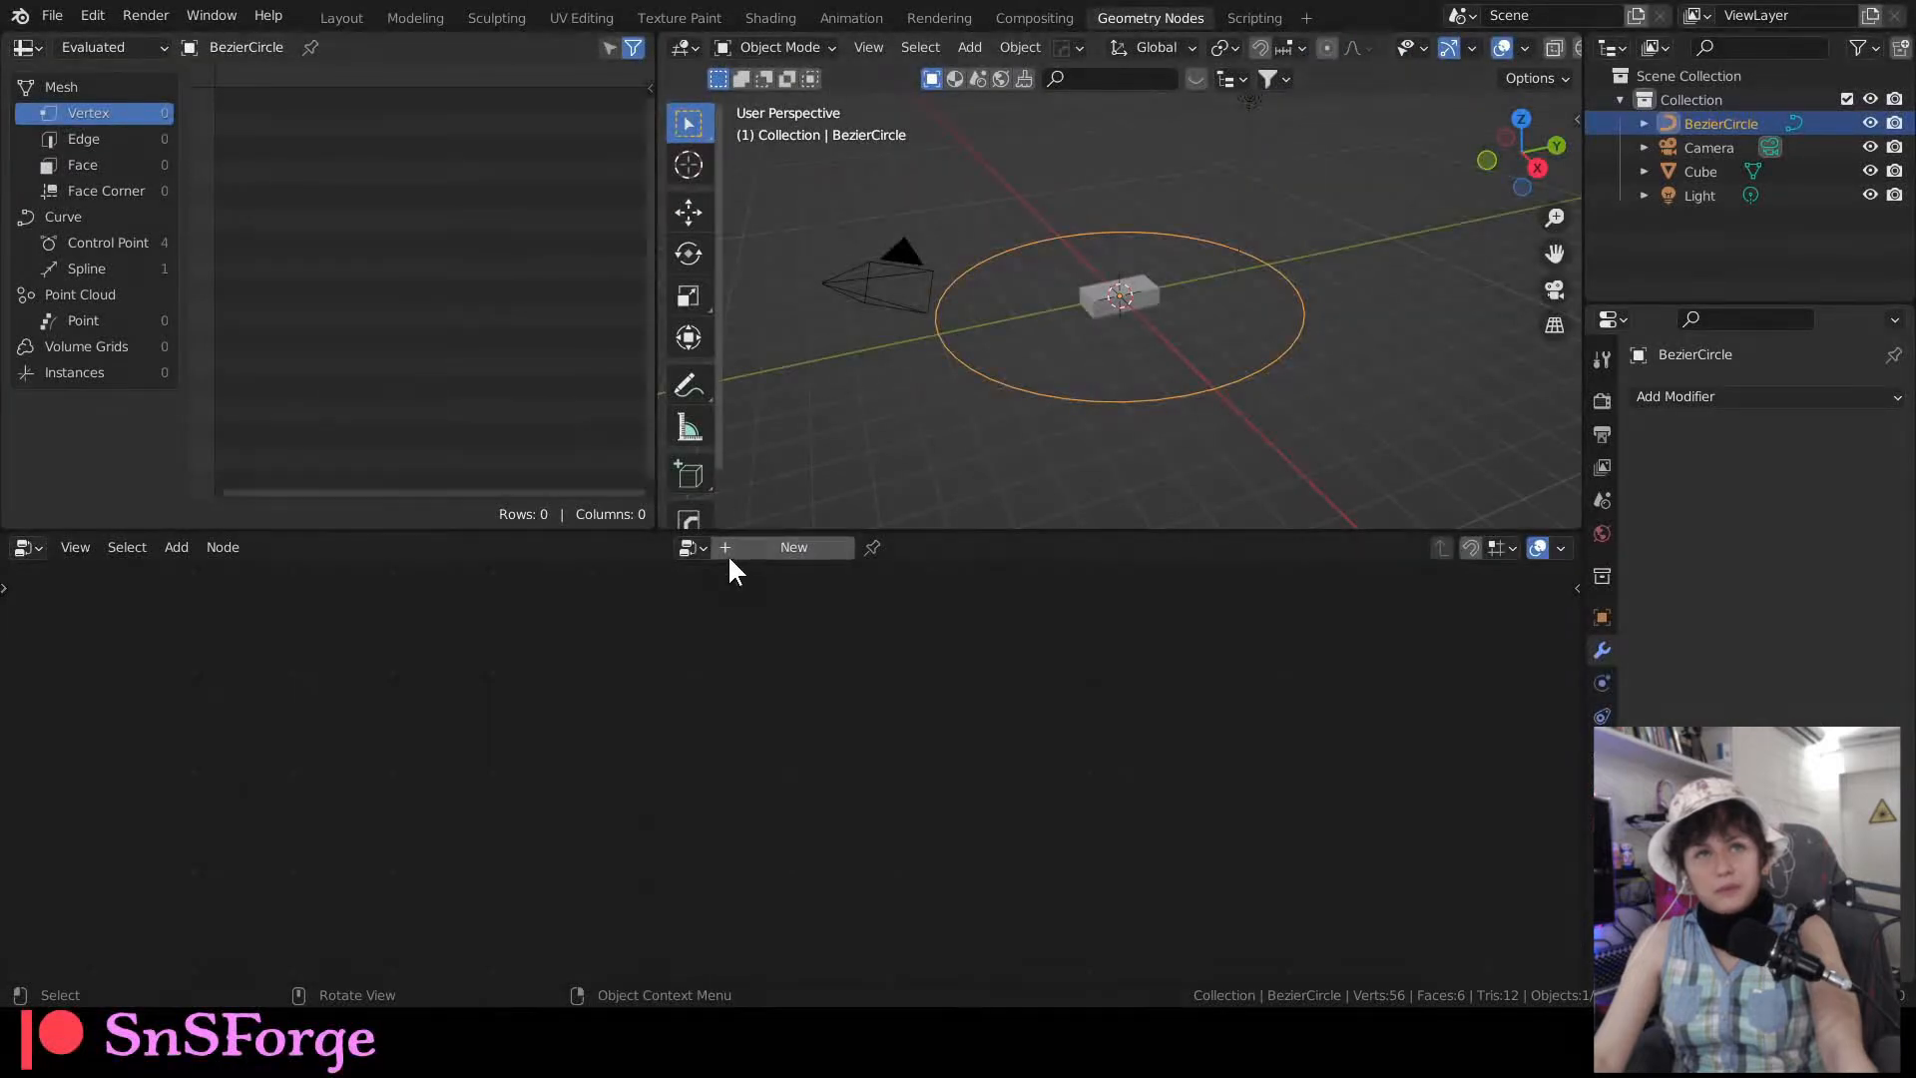
{"action": "left_click", "coordinate": [760, 548]}
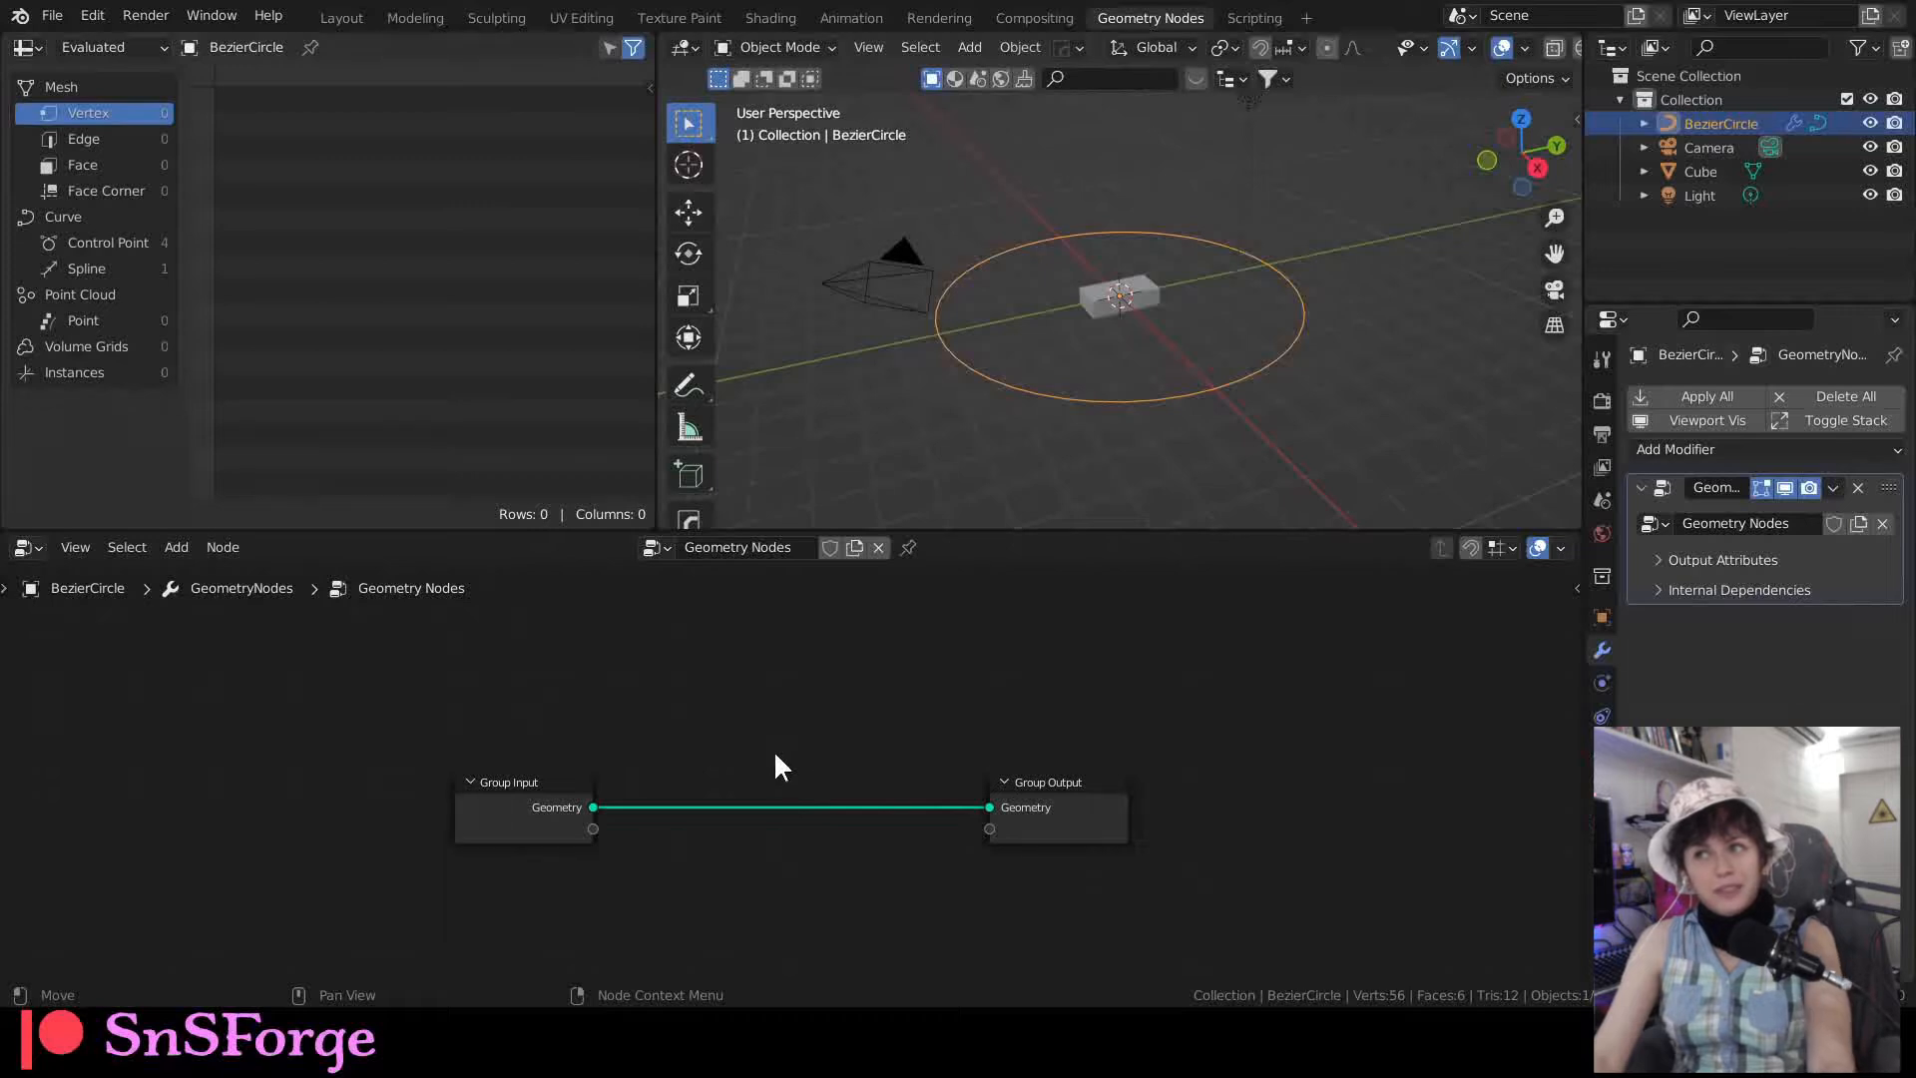
{"action": "key", "text": "shift+a"}
{"action": "type", "text": "curve po"}
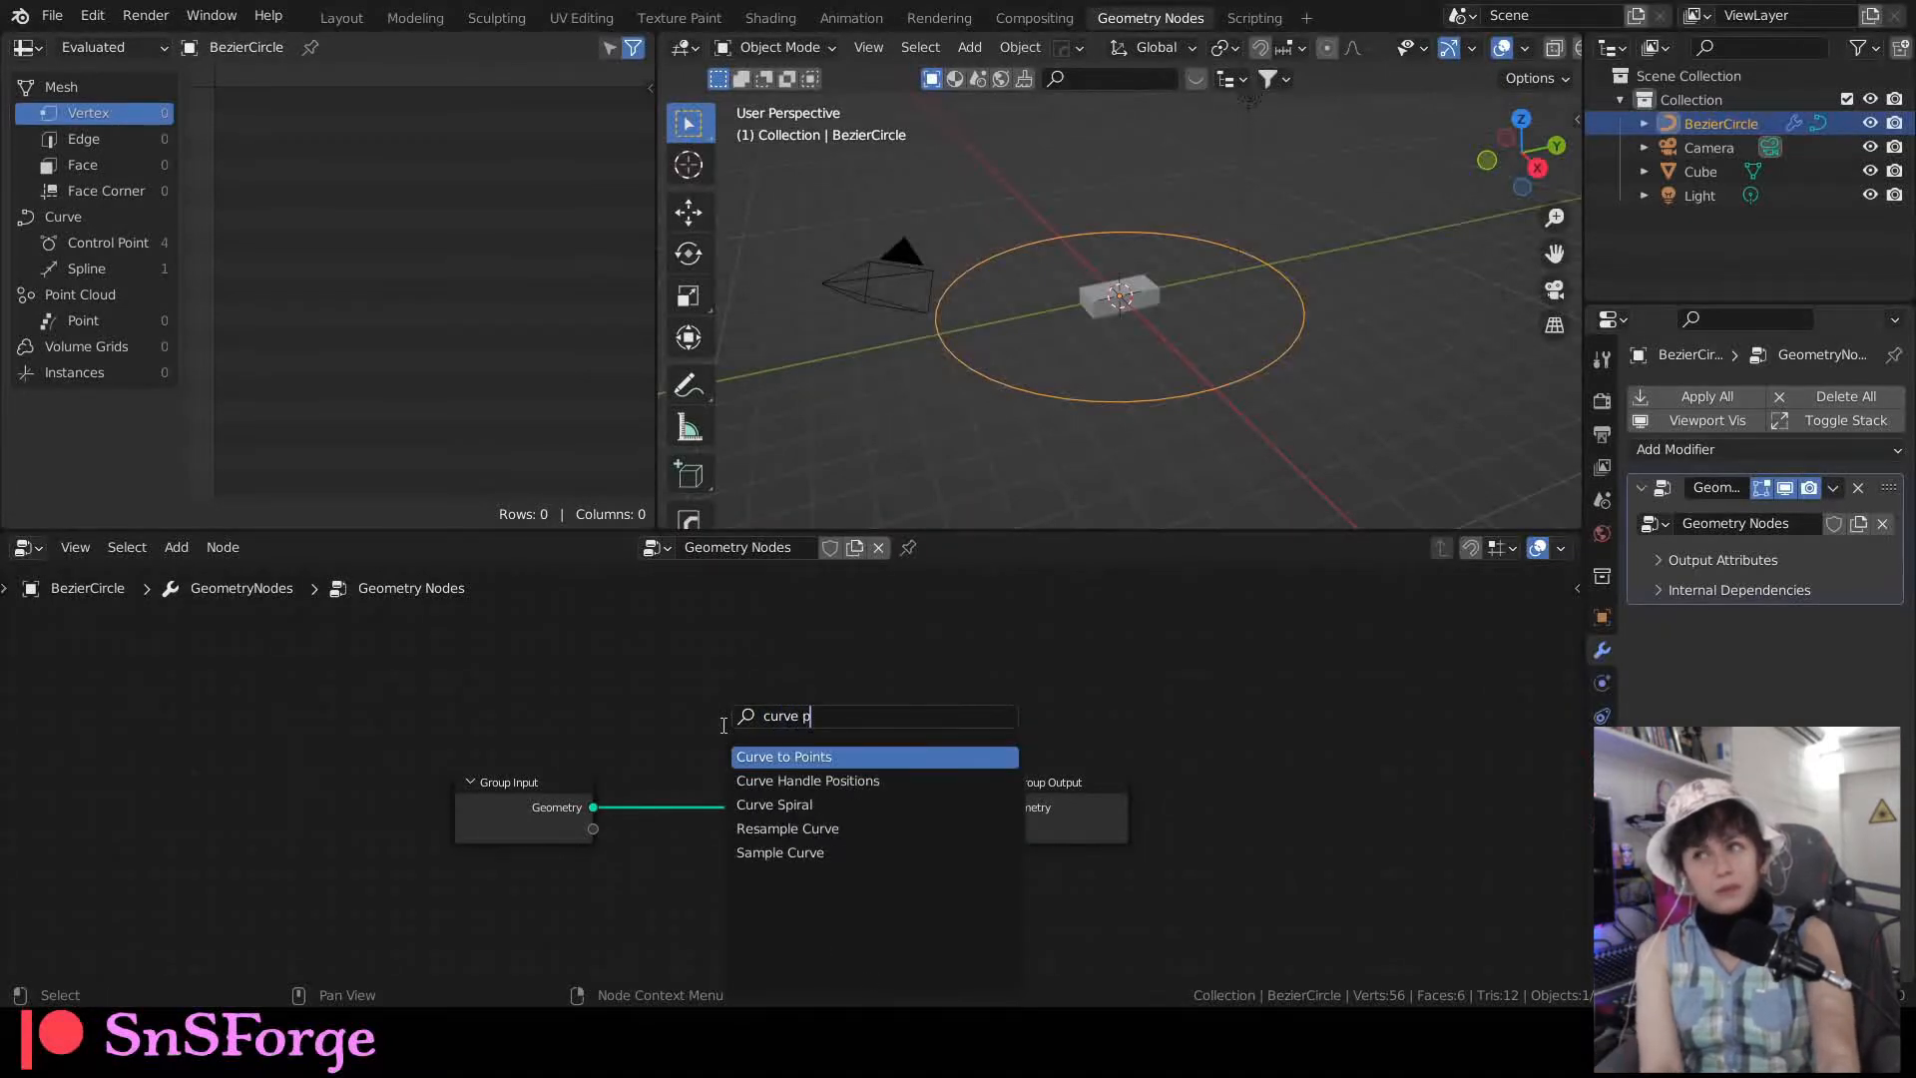
{"action": "key", "text": "BackSpace"}
{"action": "type", "text": "to po"}
{"action": "key", "text": "Return"}
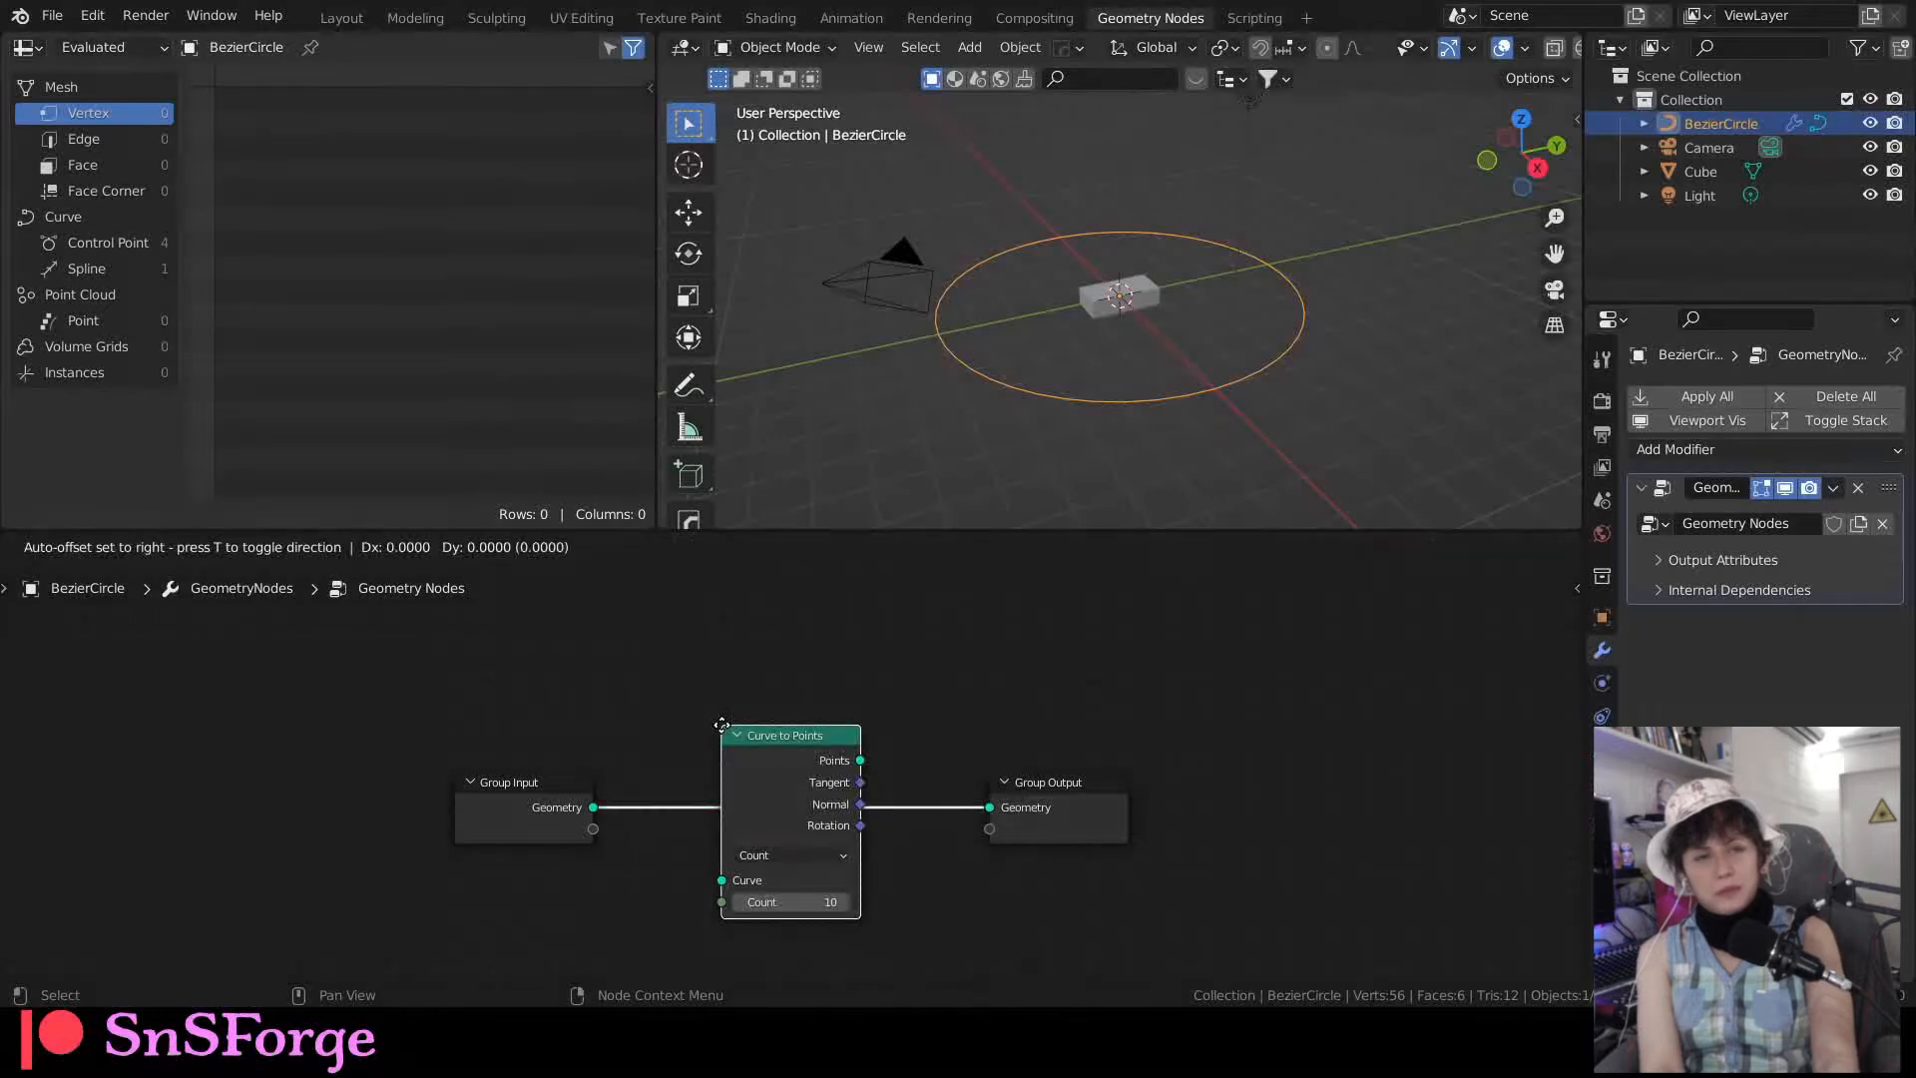
{"action": "left_click", "coordinate": [675, 715]}
{"action": "left_click_drag", "start_coordinate": [487, 693], "coordinate": [455, 799]}
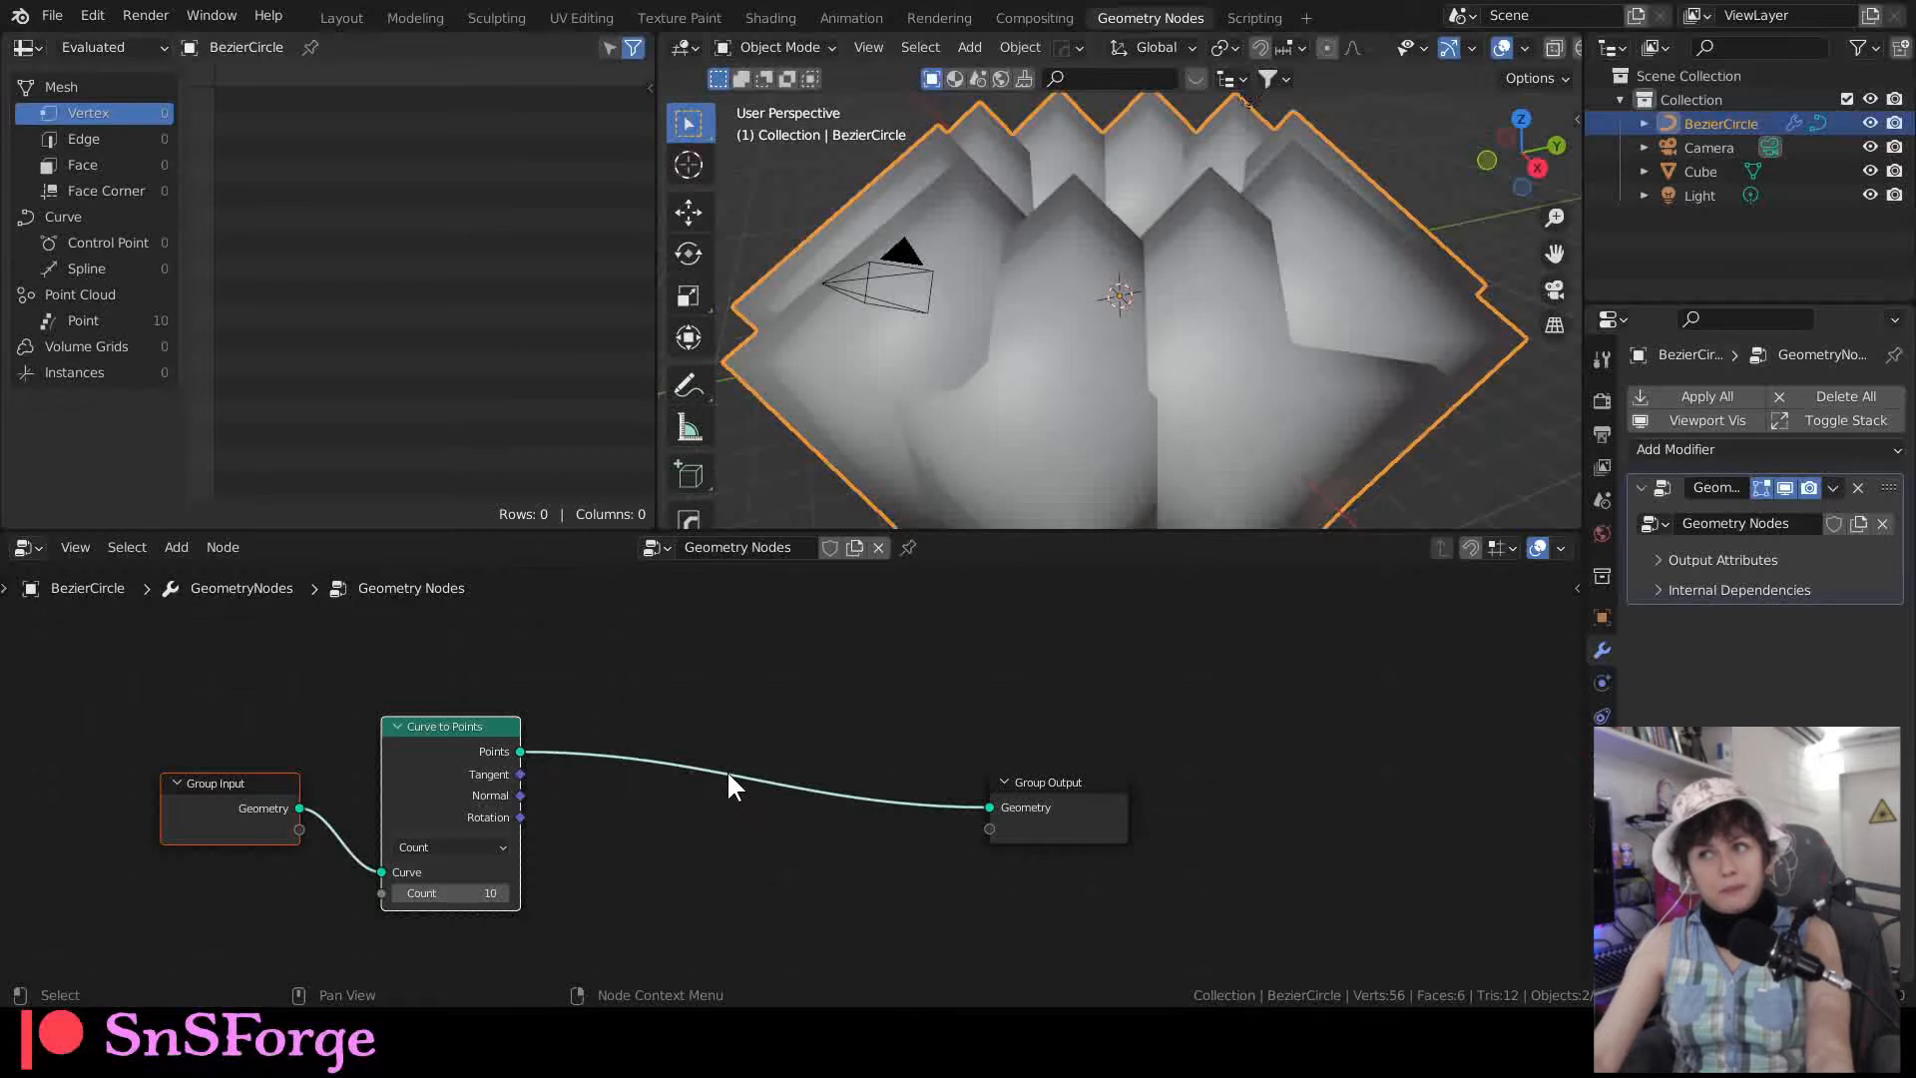
Step: Add an Instance on Points node to the Bezier circle's geometry node tree
{"action": "left_click", "coordinate": [674, 838]}
{"action": "key", "text": "shift+a"}
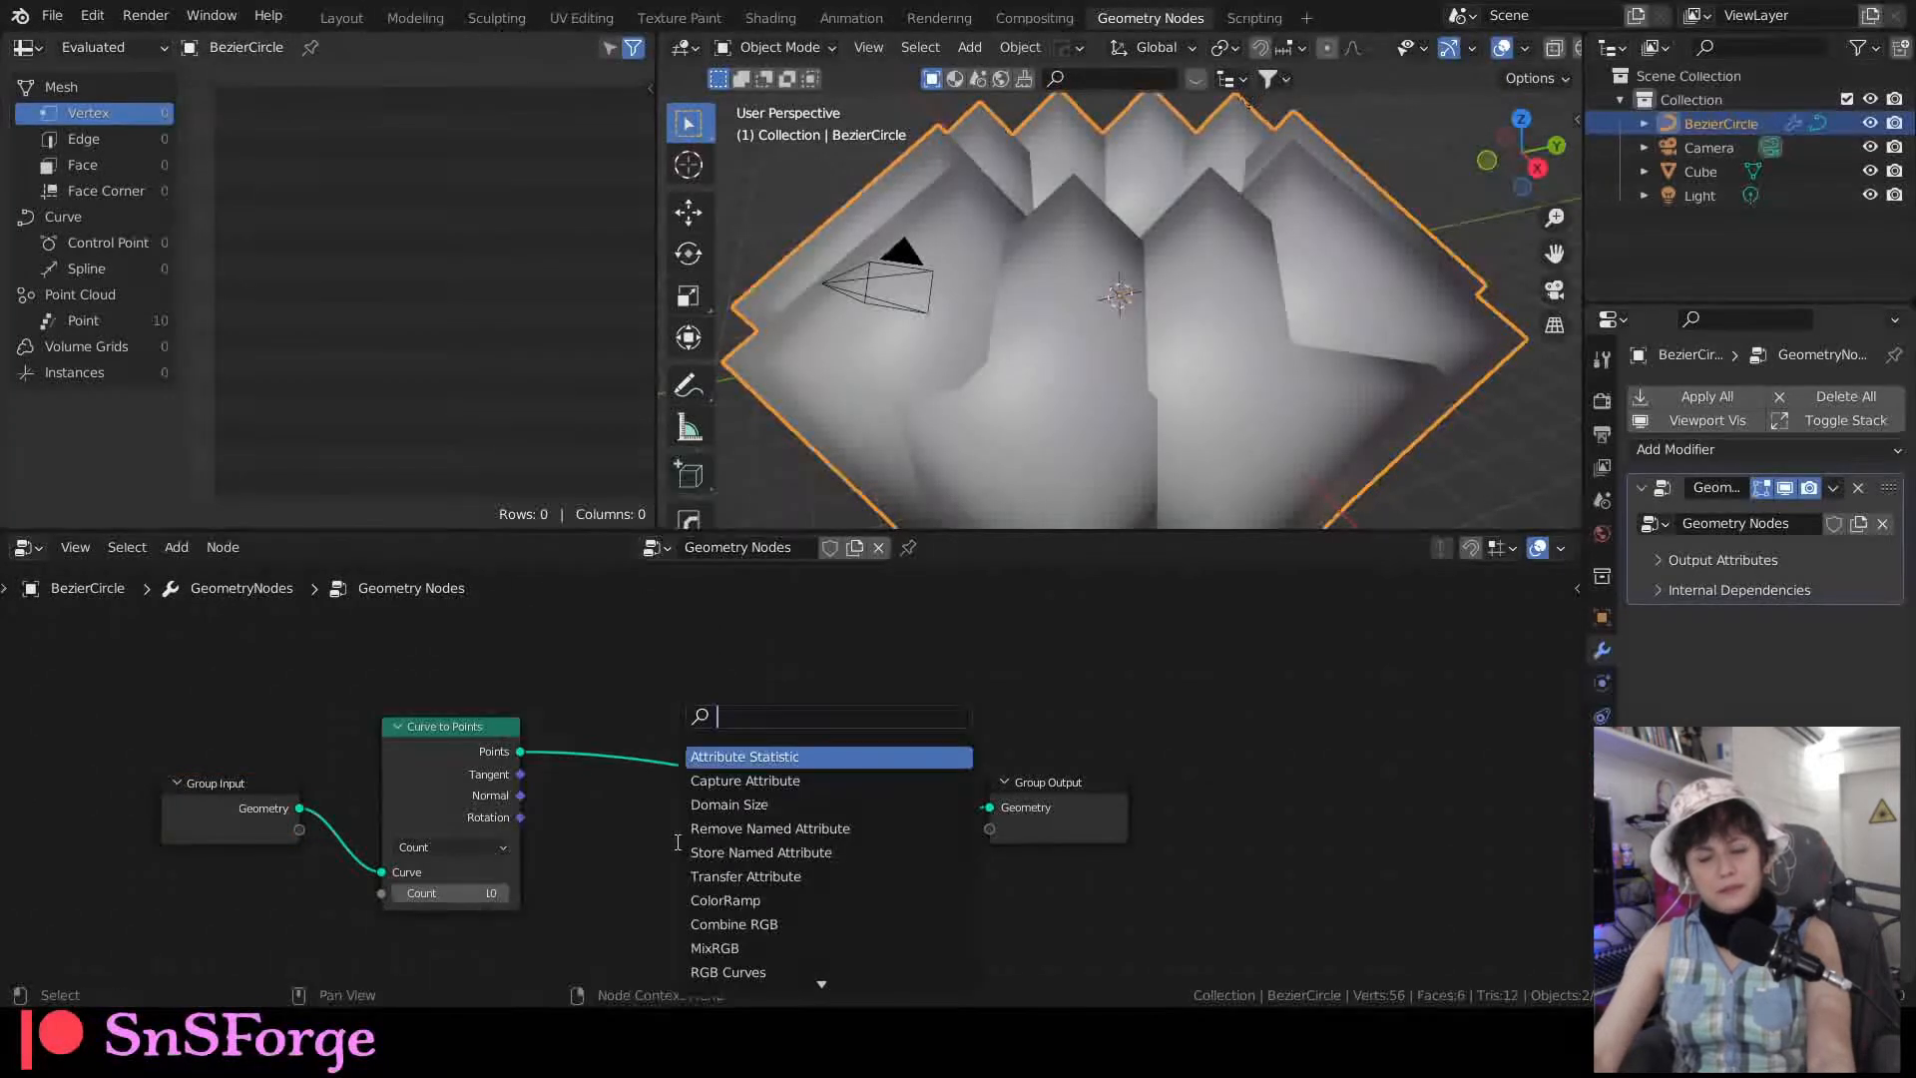
{"action": "type", "text": "instan"}
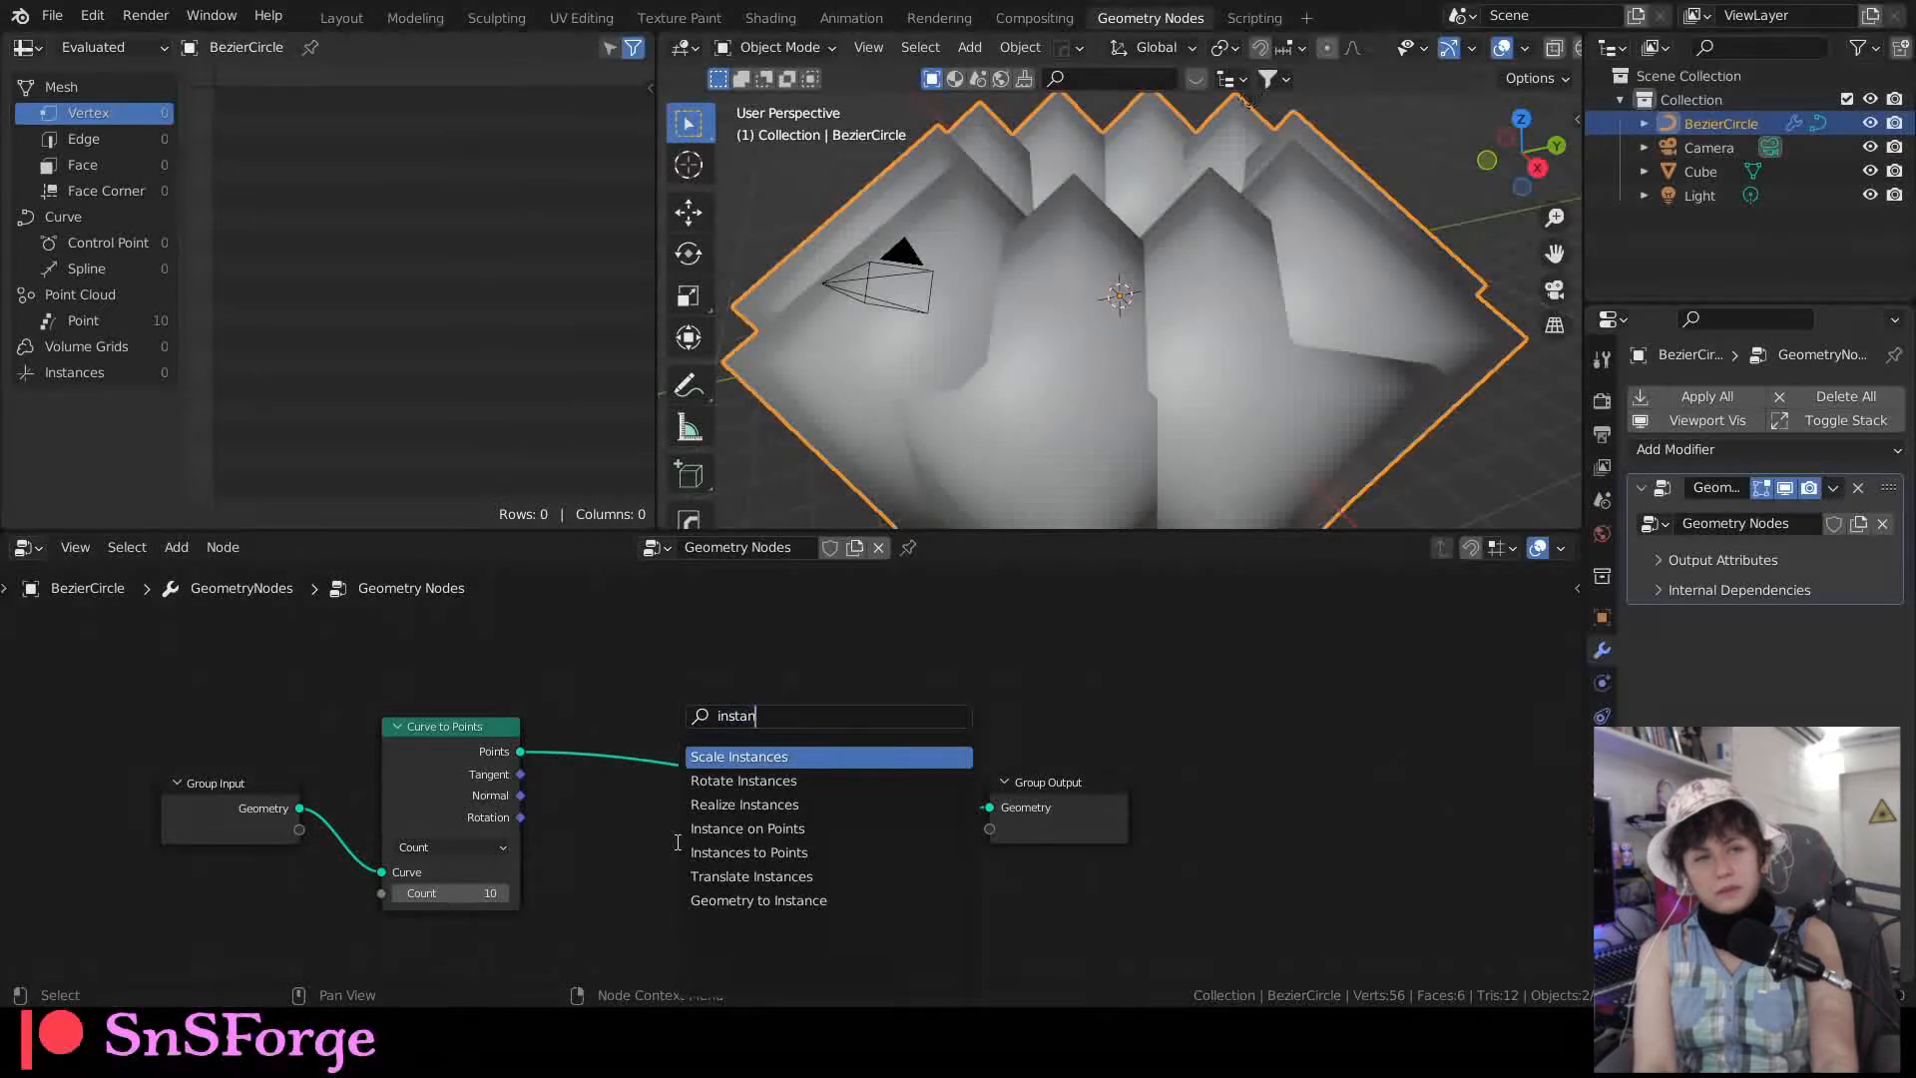
{"action": "type", "text": "ce on po"}
{"action": "key", "text": "Return"}
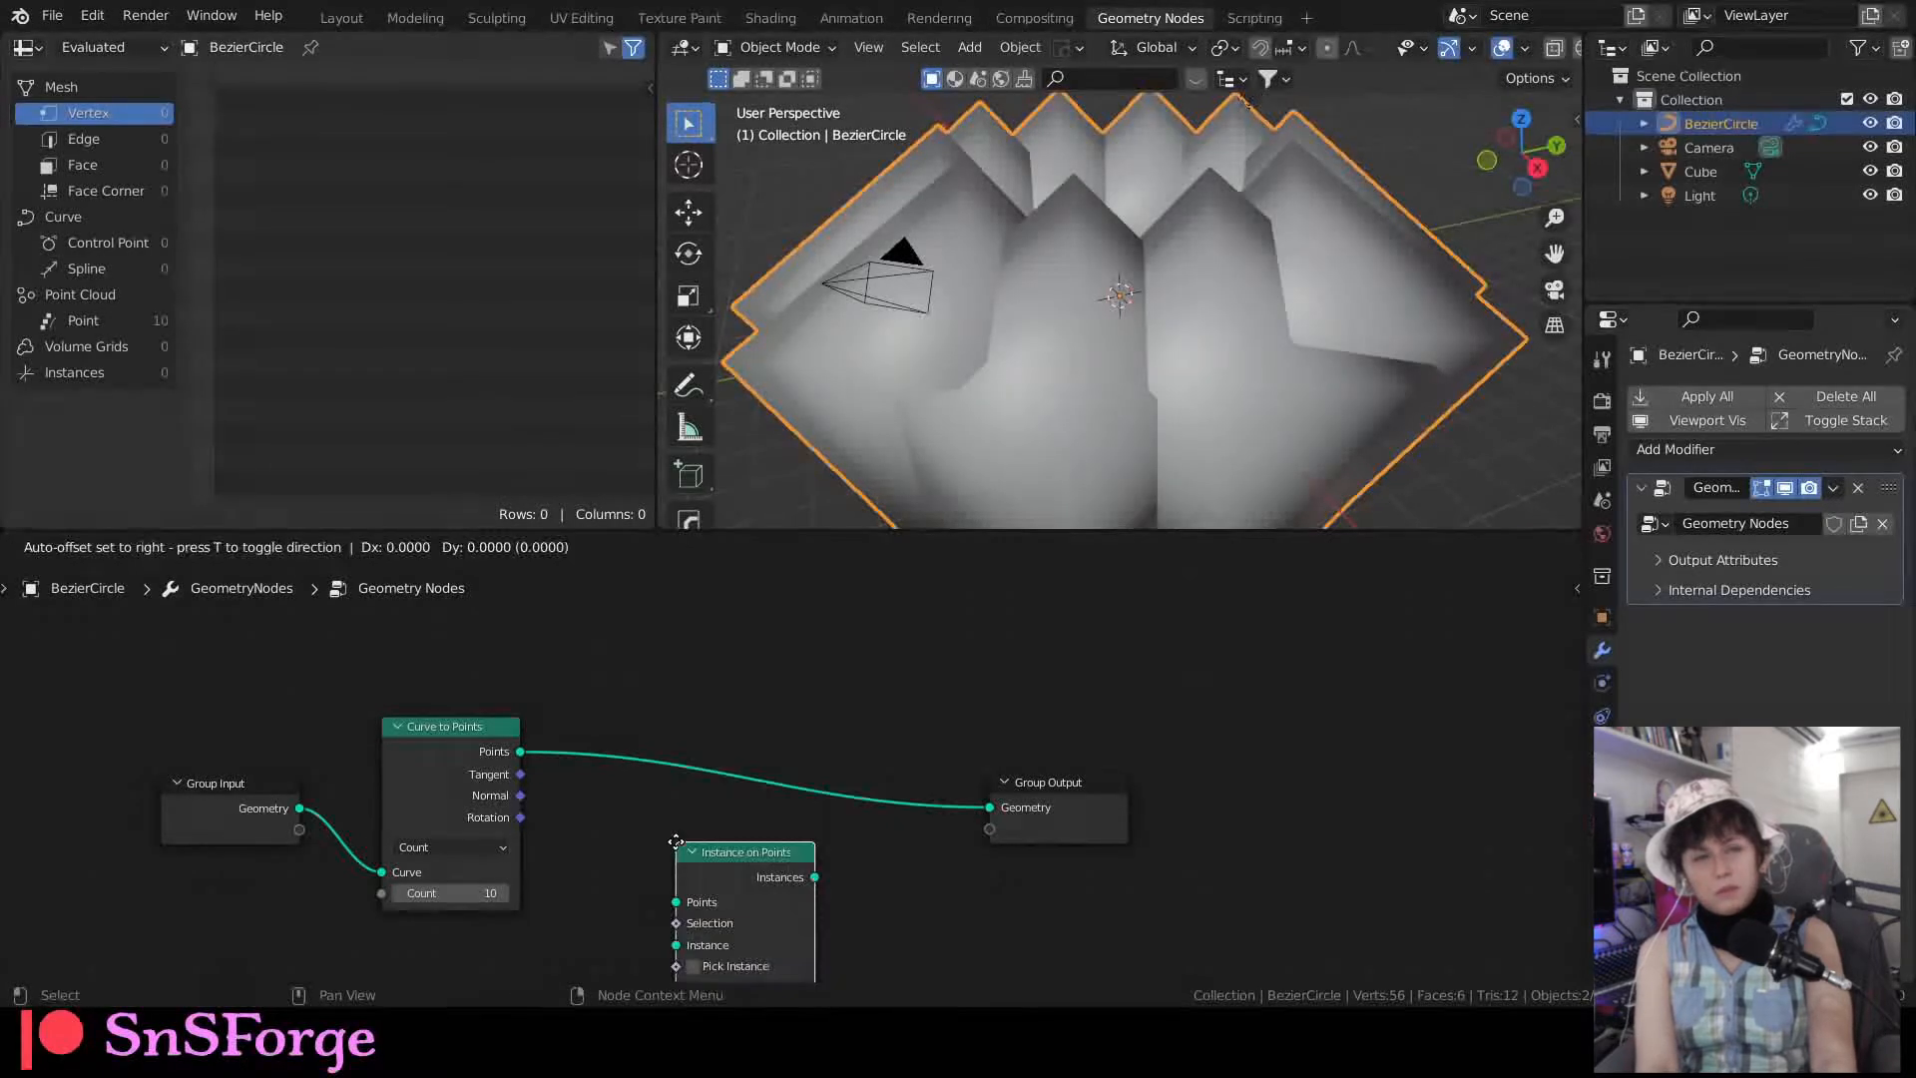
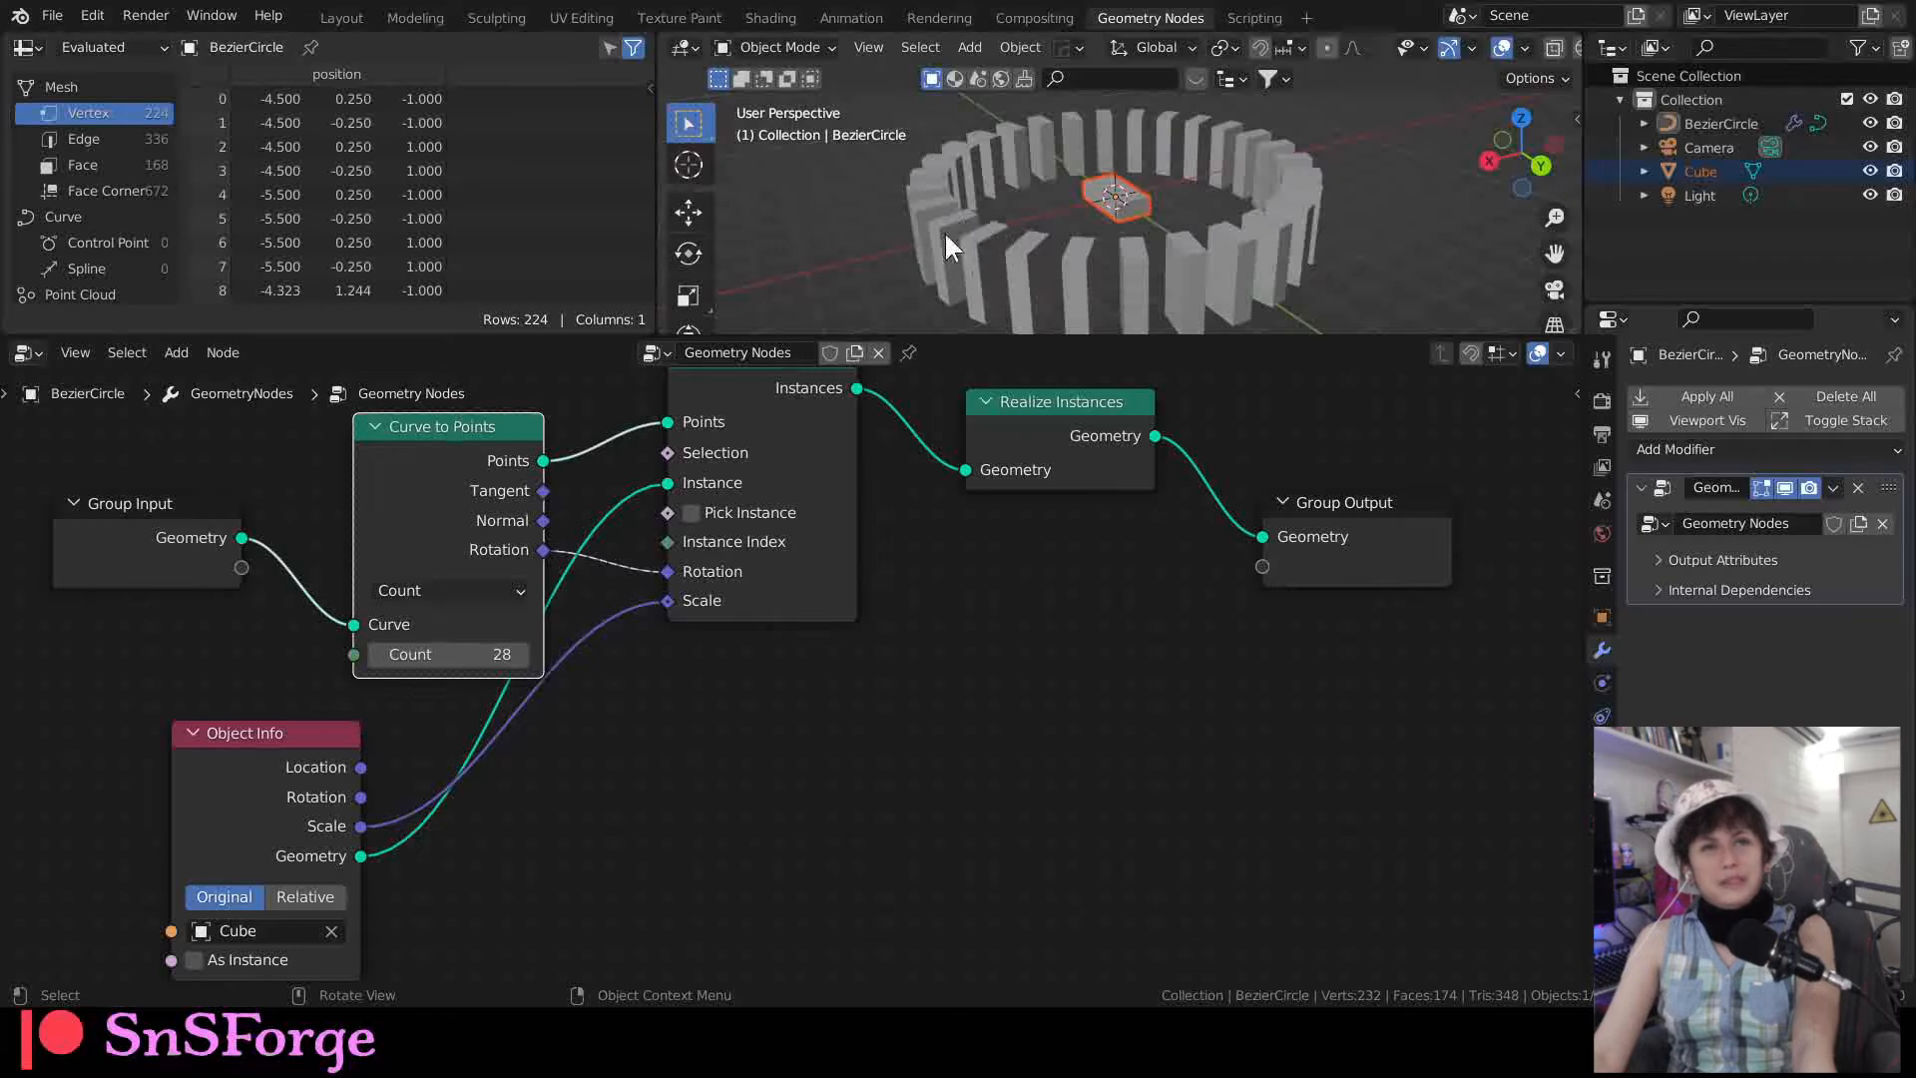
Step: Switch to the Layout workspace and select the ring of dominoes on the Bezier circle
{"action": "left_click", "coordinate": [344, 18]}
{"action": "middle_click_drag", "start_coordinate": [853, 429], "coordinate": [690, 734], "text": "shift"}
{"action": "left_click", "coordinate": [757, 620]}
{"action": "middle_click_drag", "start_coordinate": [708, 658], "coordinate": [859, 736]}
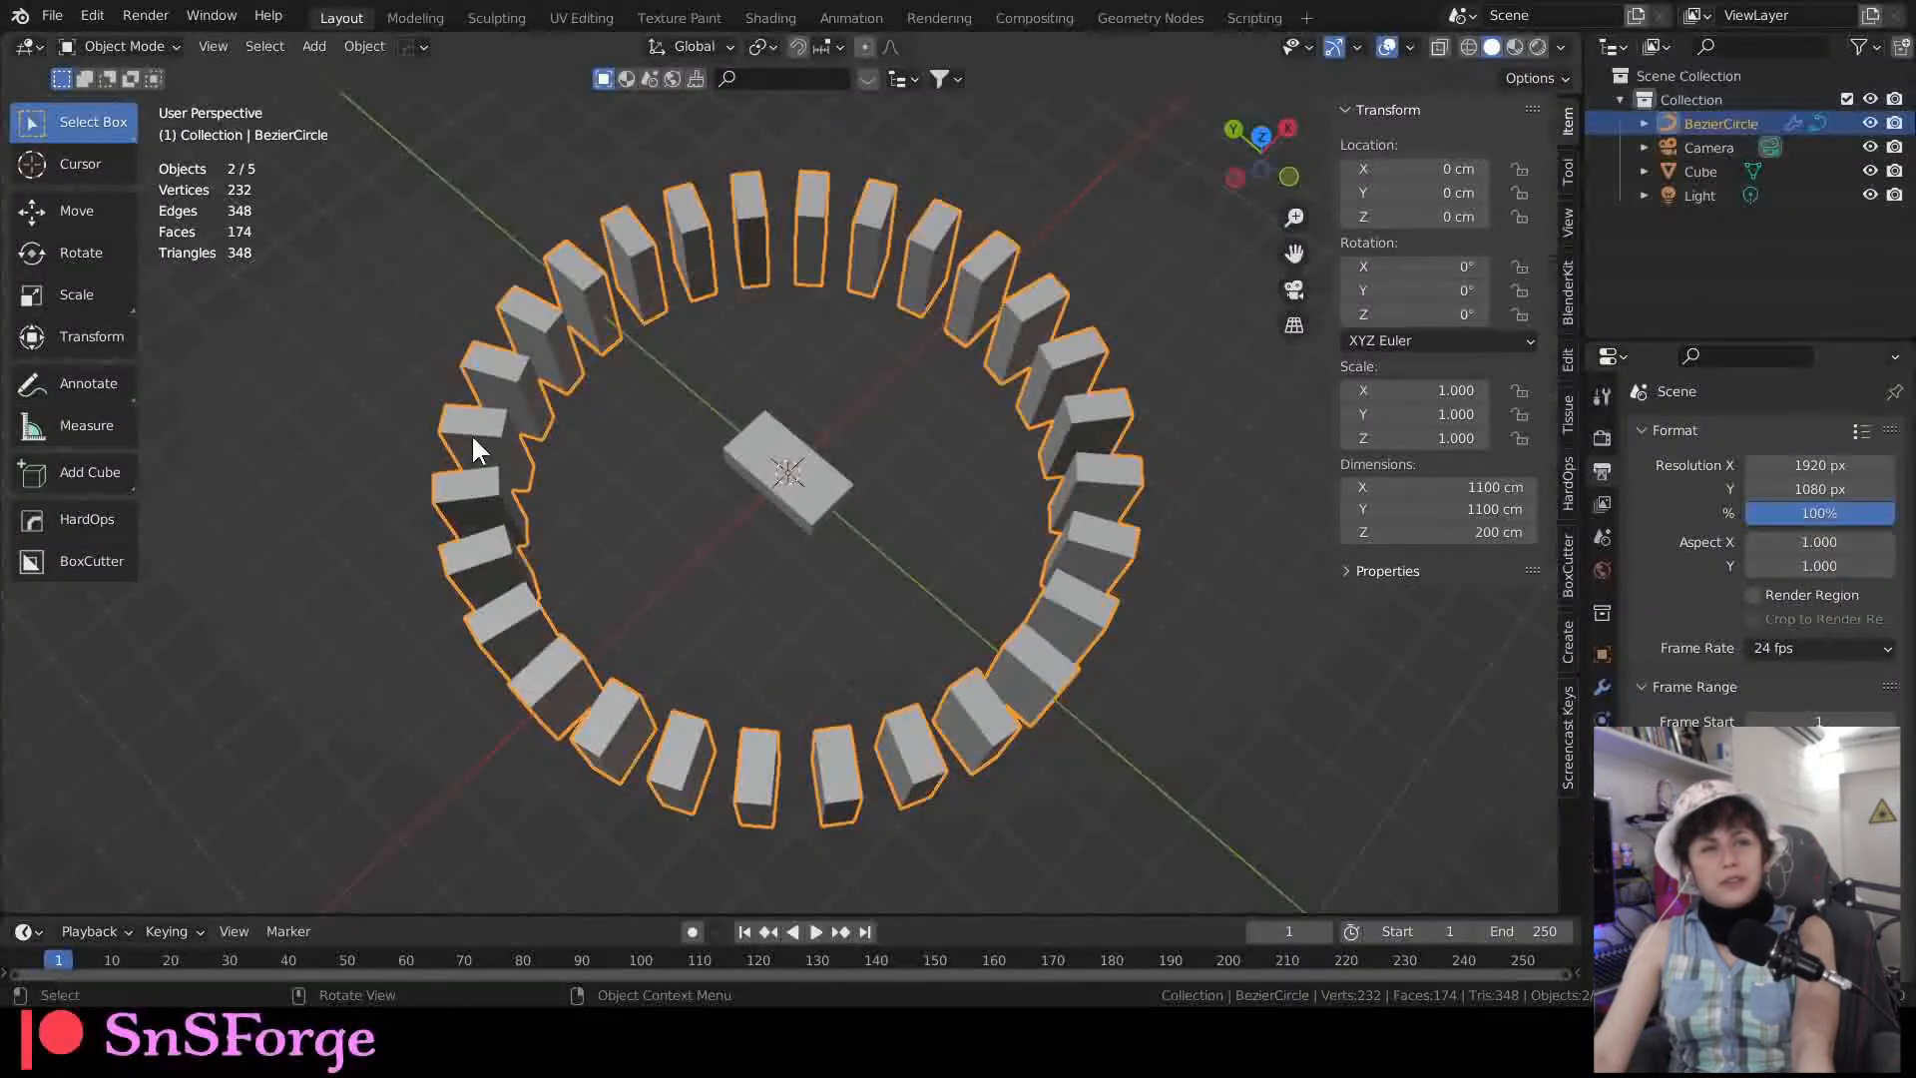
Step: Examine the spacing and orientation of the dominoes around the ring from above, below and the side
{"action": "middle_click_drag", "start_coordinate": [543, 477], "coordinate": [629, 518]}
{"action": "scroll", "coordinate": [609, 469], "scroll_direction": "up", "scroll_amount": 3}
{"action": "scroll", "coordinate": [608, 473], "scroll_direction": "down", "scroll_amount": 3}
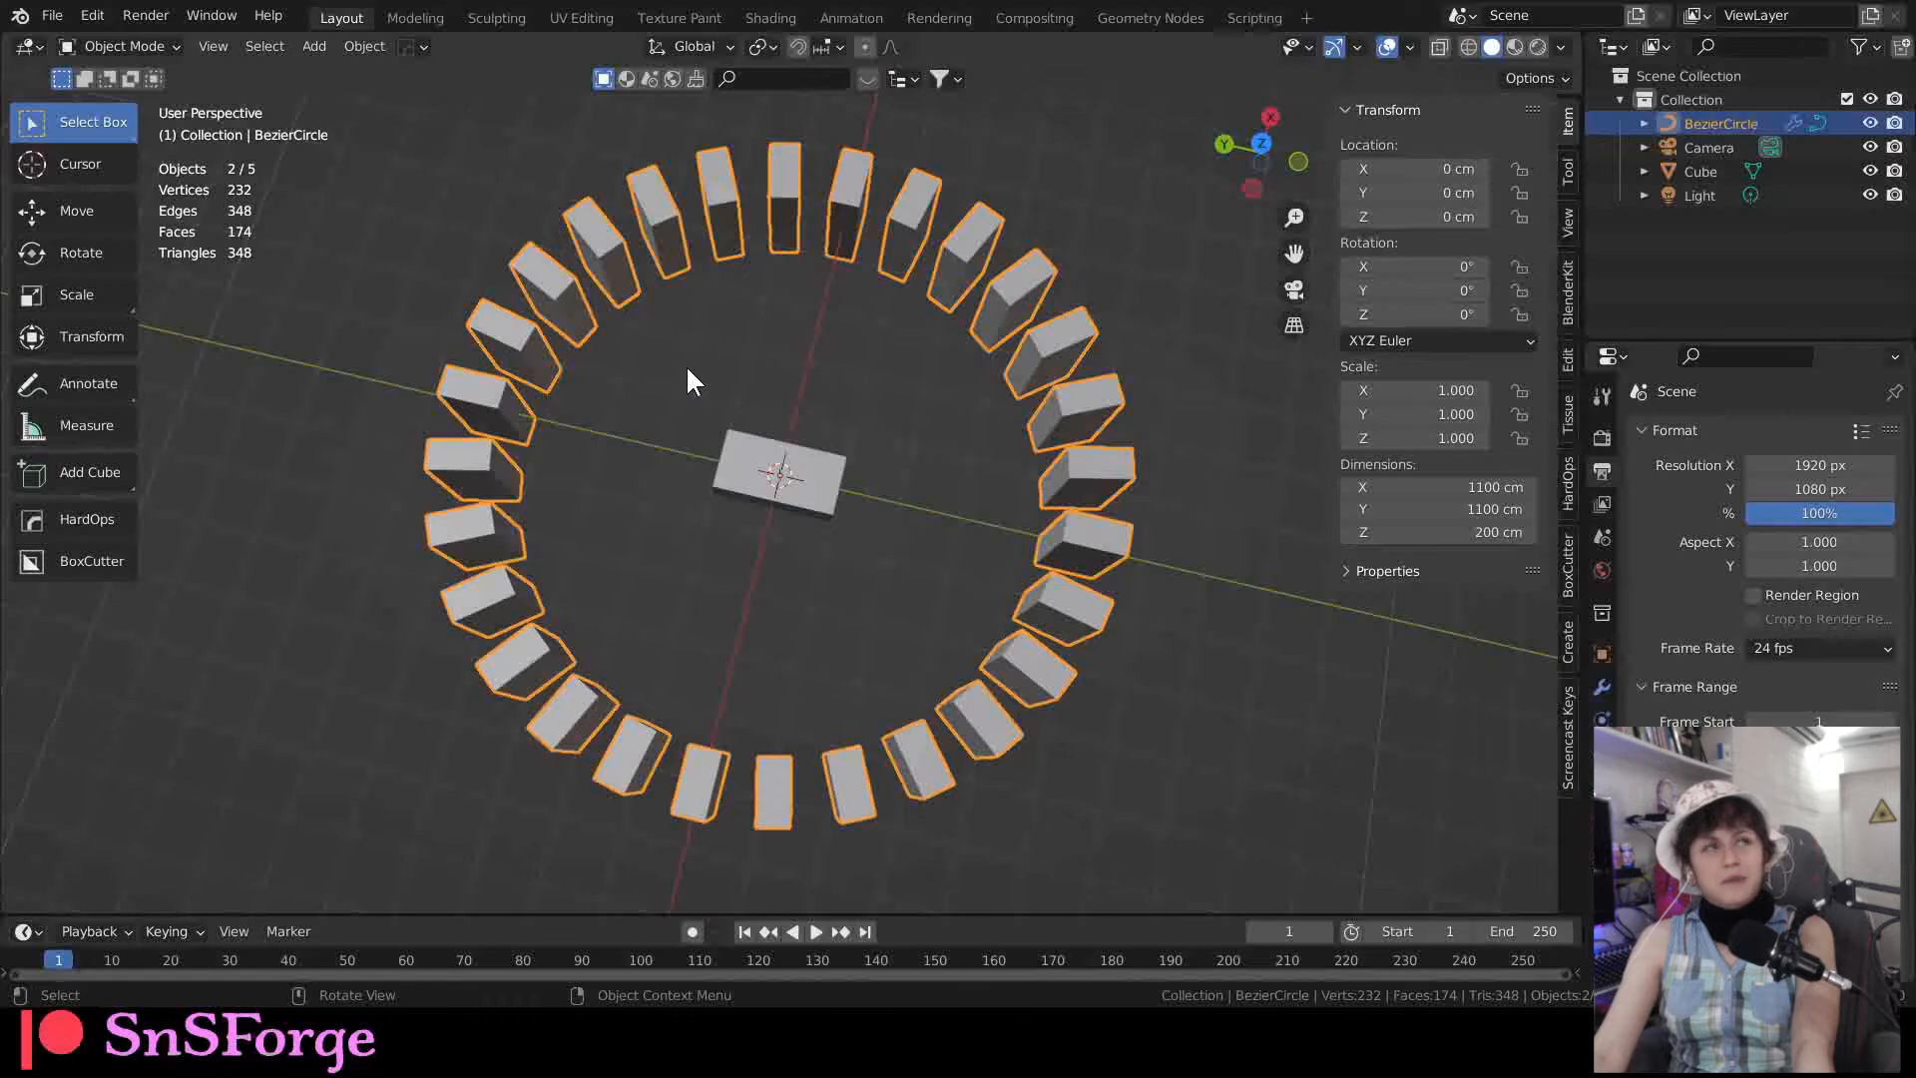
{"action": "middle_click_drag", "start_coordinate": [684, 377], "coordinate": [625, 359]}
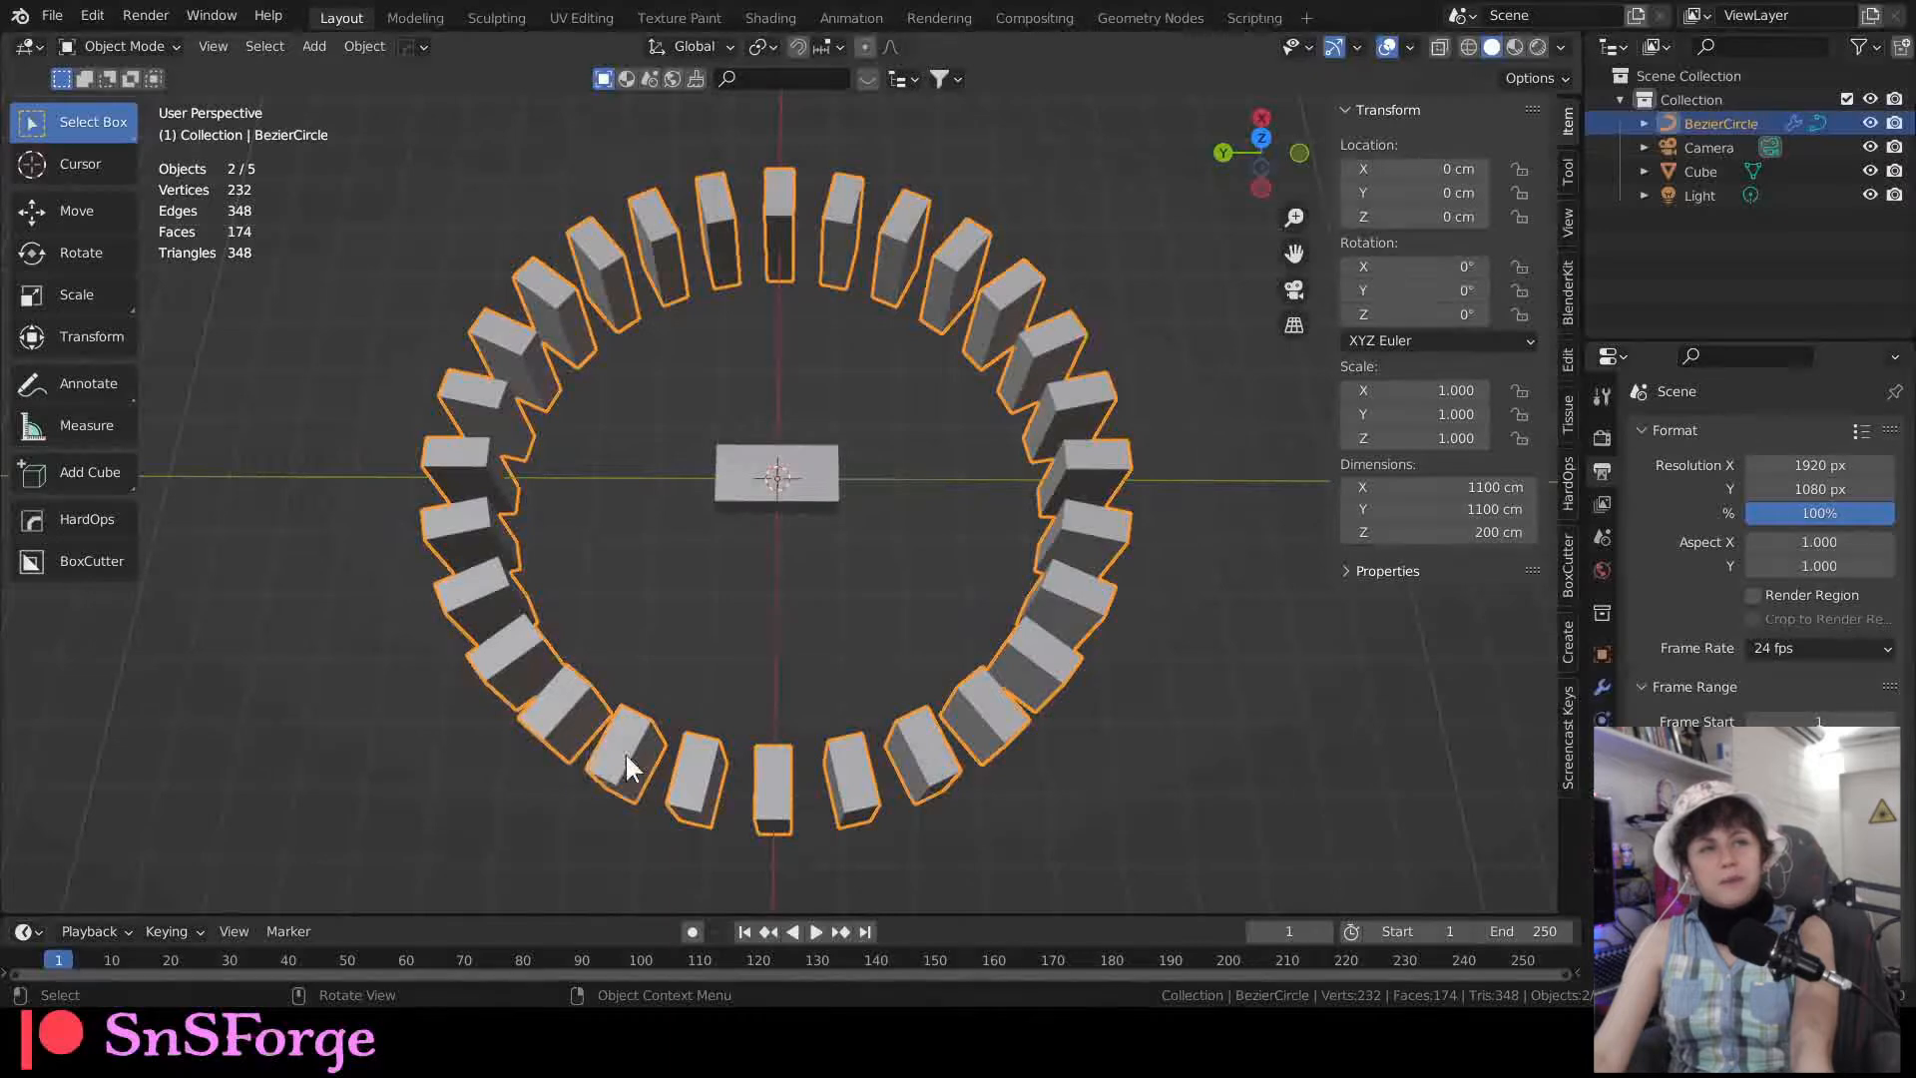
{"action": "middle_click_drag", "start_coordinate": [591, 479], "coordinate": [579, 389]}
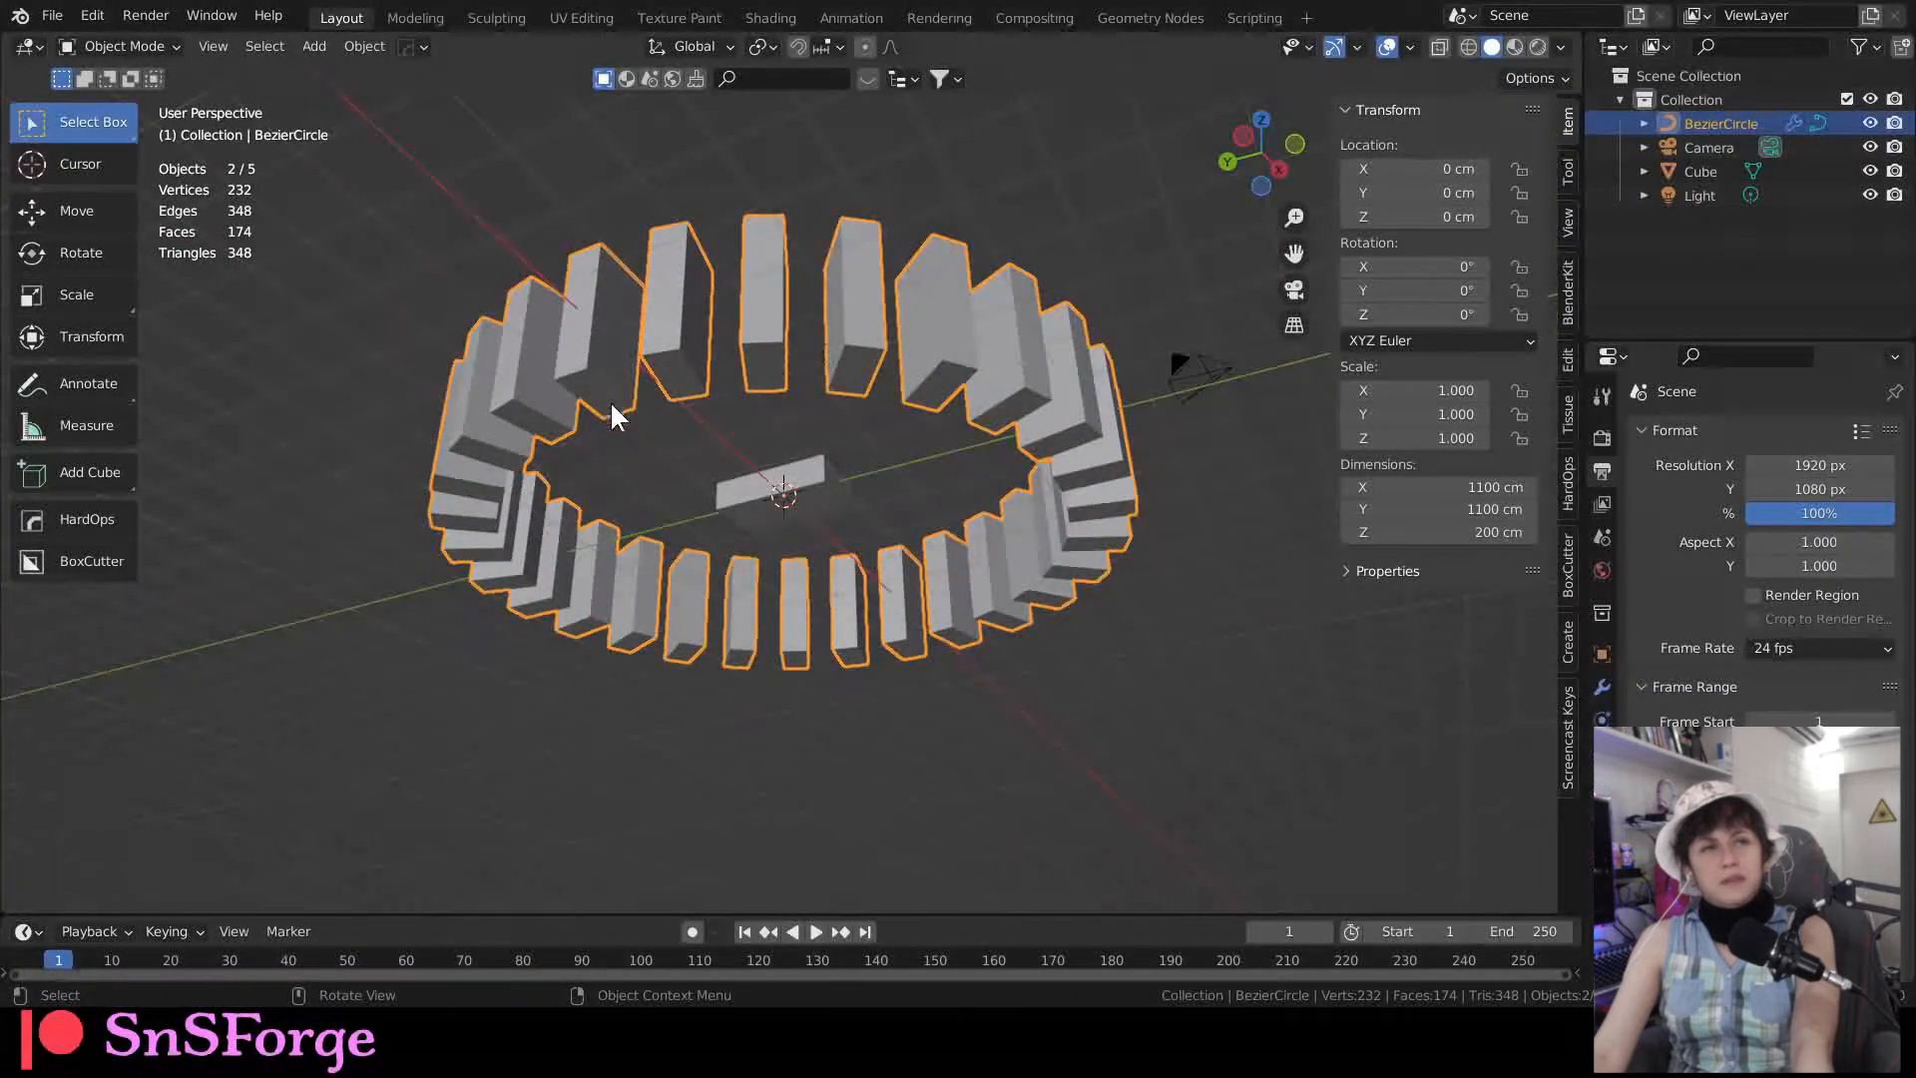
{"action": "middle_click_drag", "start_coordinate": [583, 399], "coordinate": [799, 521]}
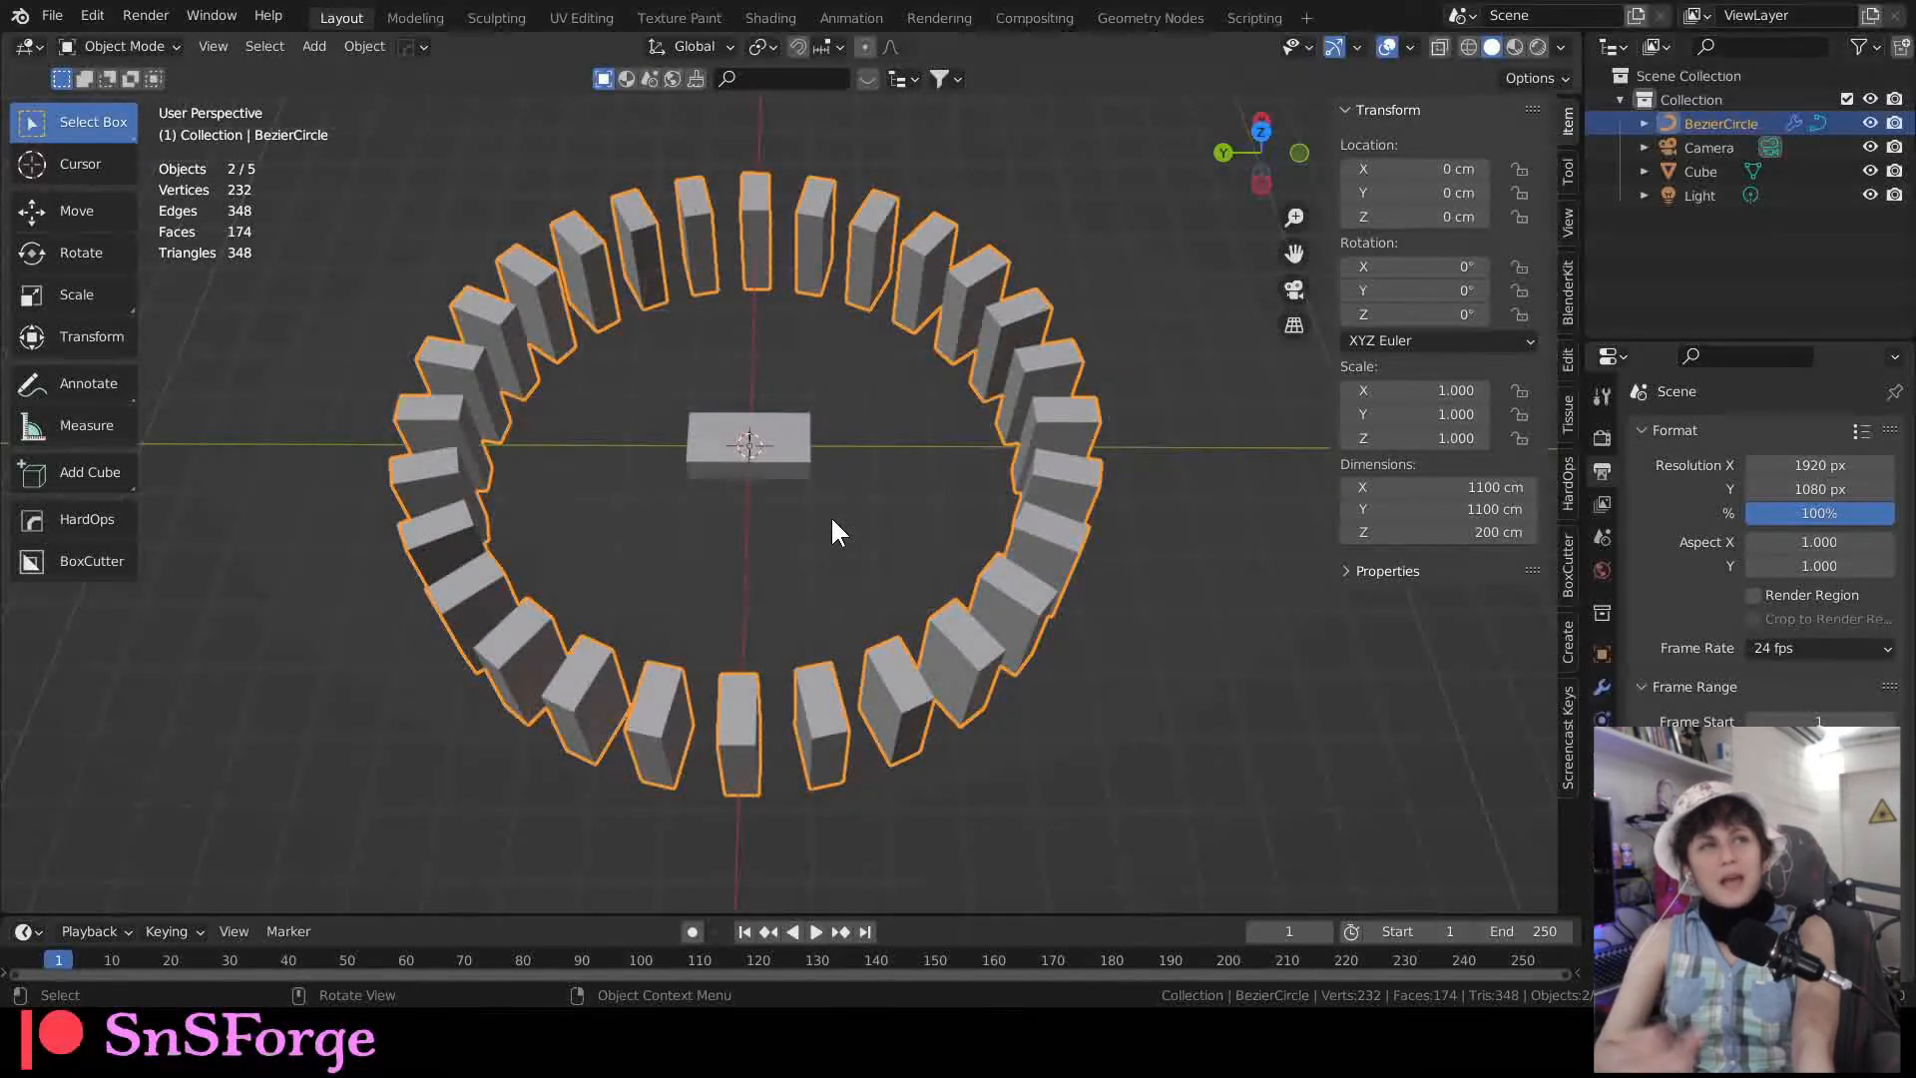
{"action": "middle_click_drag", "start_coordinate": [773, 504], "coordinate": [795, 409]}
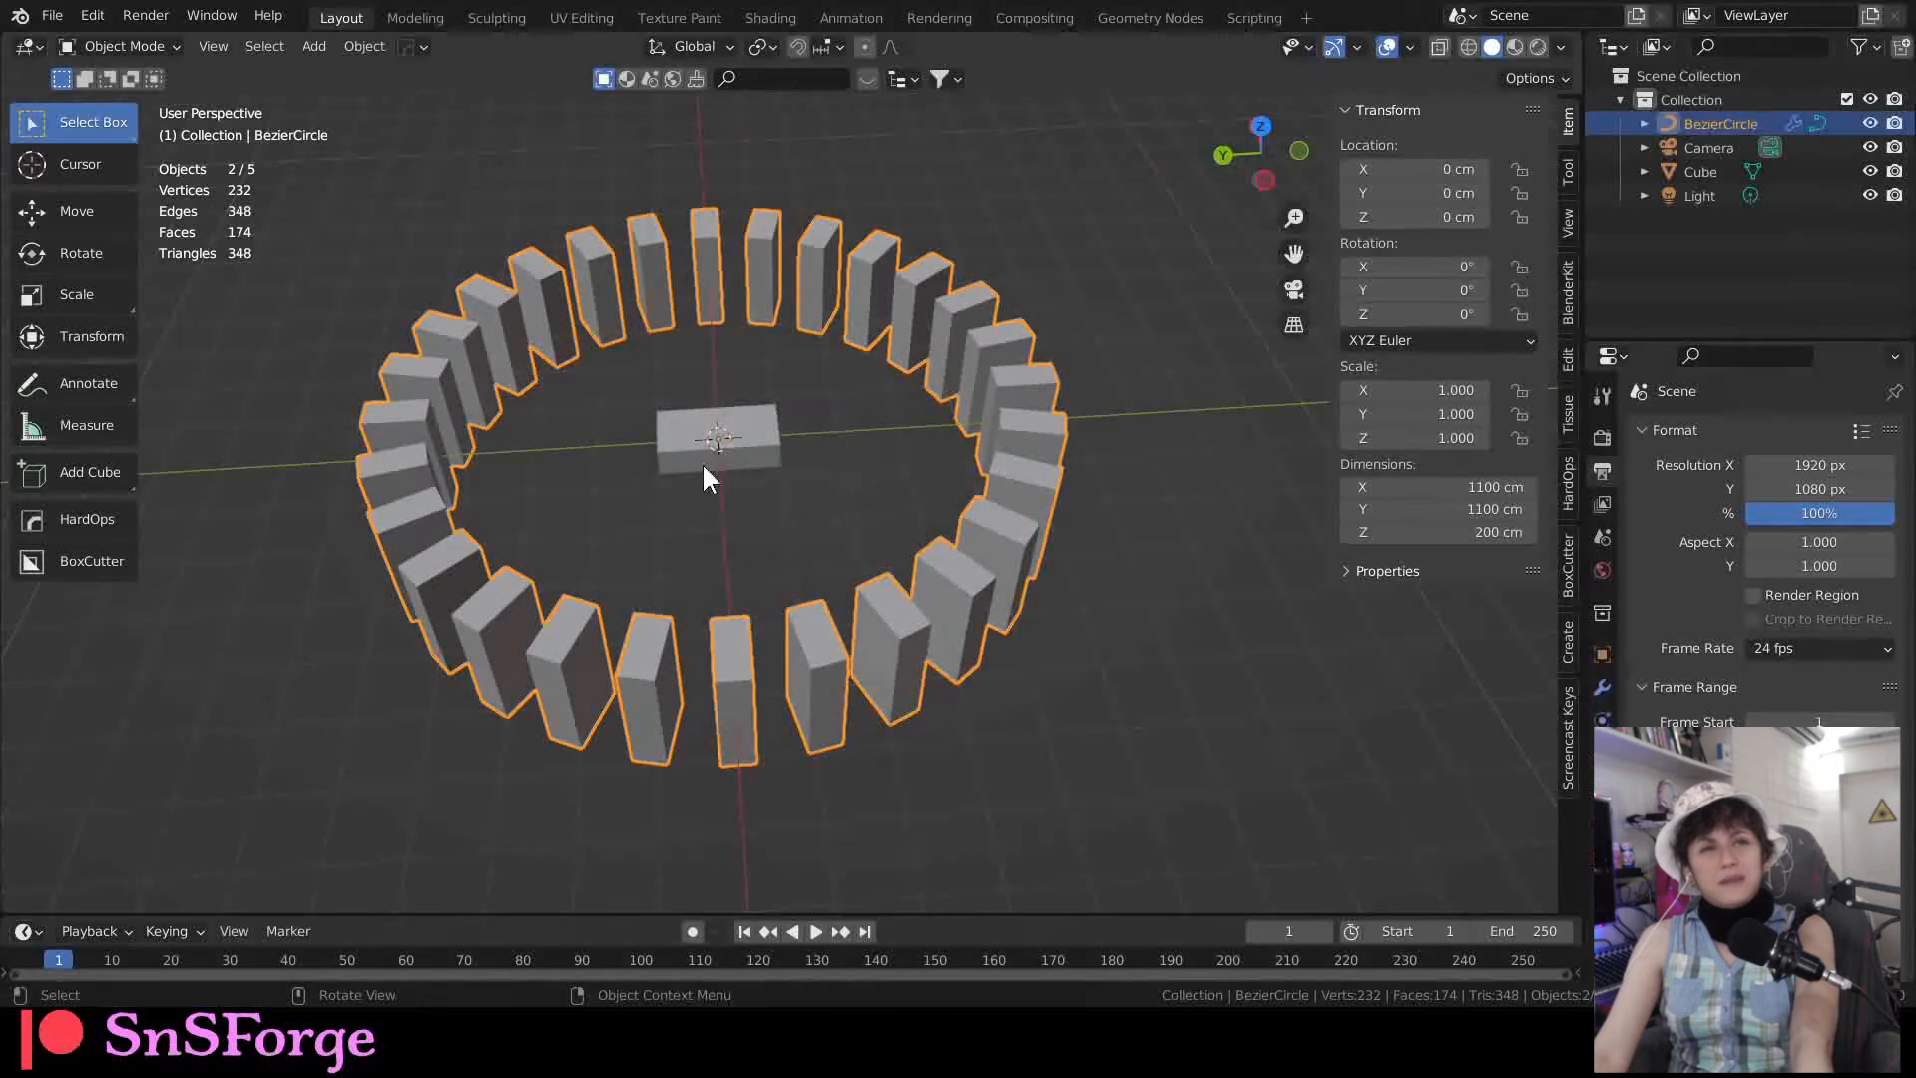
{"action": "mouse_move", "coordinate": [708, 539]}
{"action": "middle_mouse_down"}
{"action": "mouse_move", "coordinate": [689, 526]}
{"action": "mouse_move", "coordinate": [727, 508]}
{"action": "mouse_move", "coordinate": [736, 526]}
{"action": "mouse_move", "coordinate": [742, 503]}
{"action": "mouse_move", "coordinate": [701, 523]}
{"action": "middle_mouse_up"}
{"action": "scroll", "coordinate": [735, 528], "scroll_direction": "up", "scroll_amount": 3}
{"action": "scroll", "coordinate": [734, 518], "scroll_direction": "down", "scroll_amount": 2}
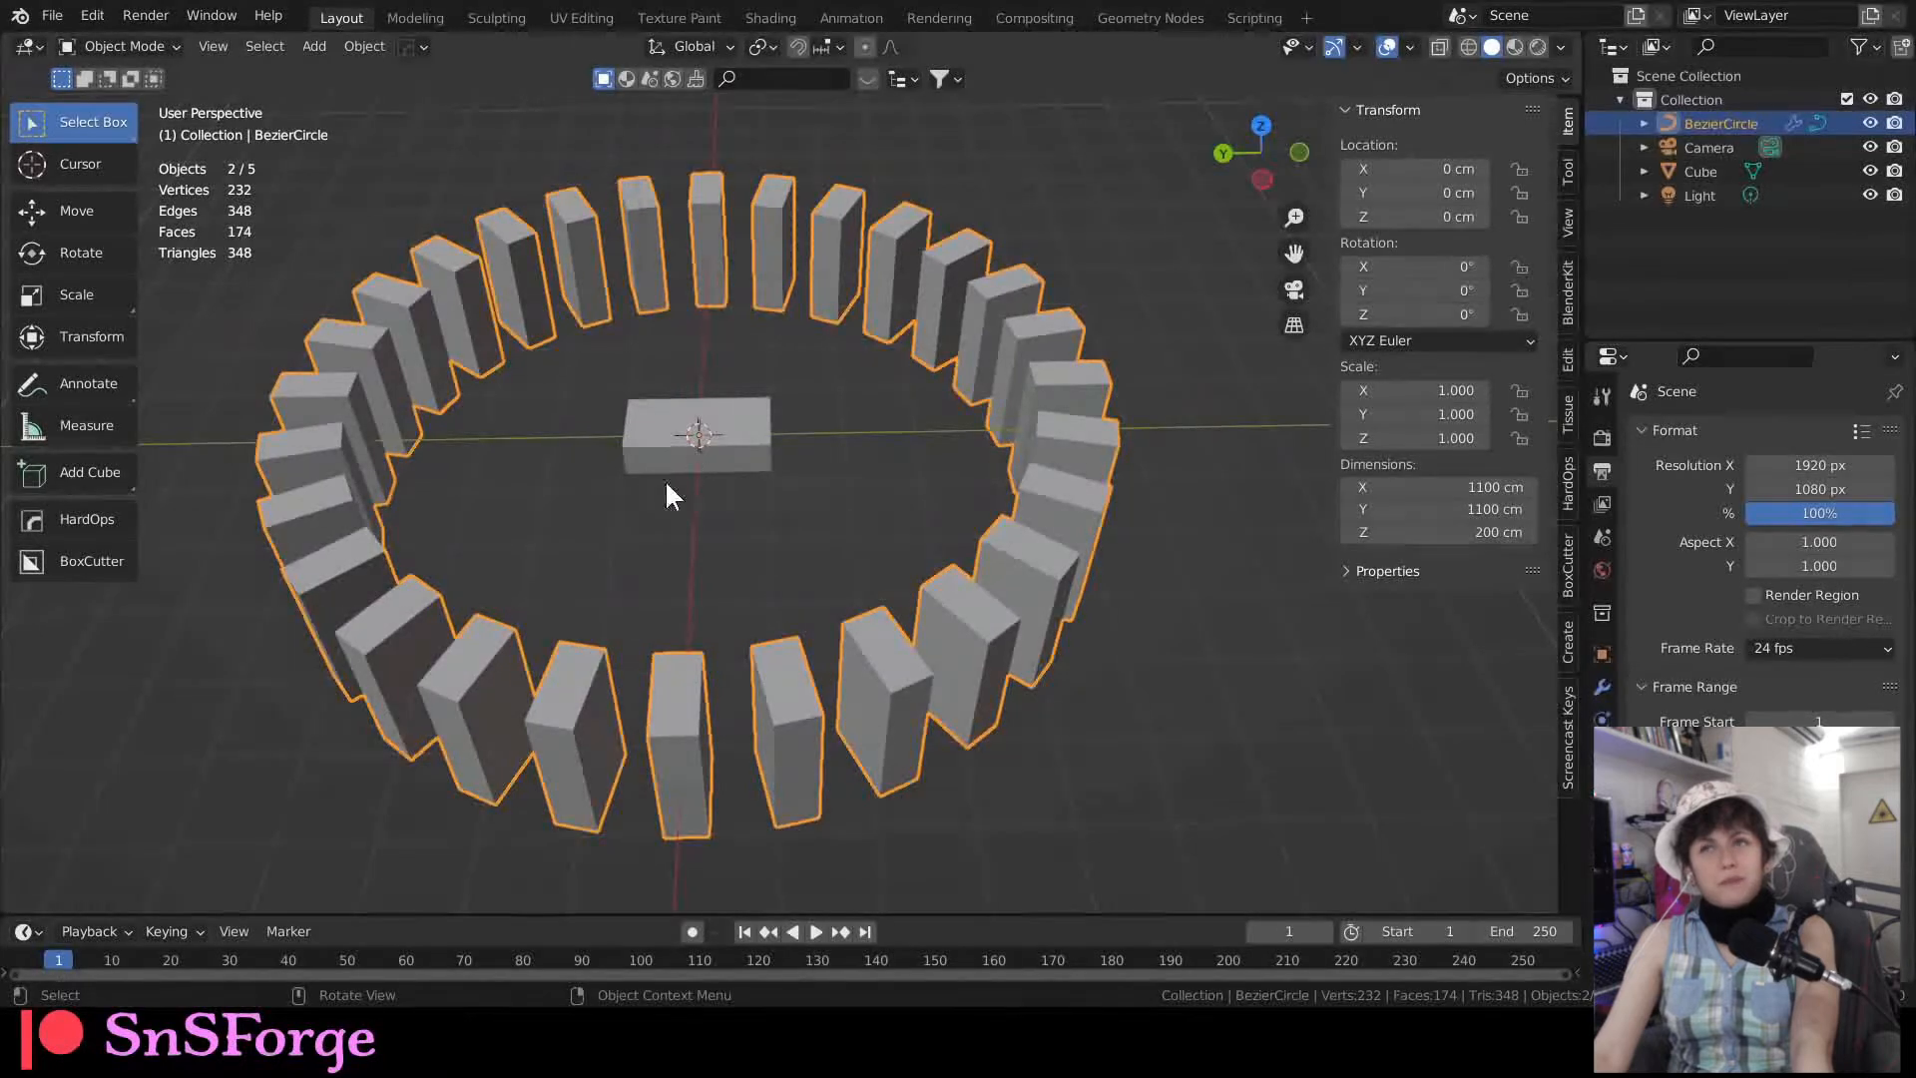
{"action": "mouse_move", "coordinate": [732, 470]}
{"action": "middle_mouse_down"}
{"action": "mouse_move", "coordinate": [744, 512]}
{"action": "mouse_move", "coordinate": [739, 449]}
{"action": "mouse_move", "coordinate": [752, 493]}
{"action": "middle_mouse_up"}
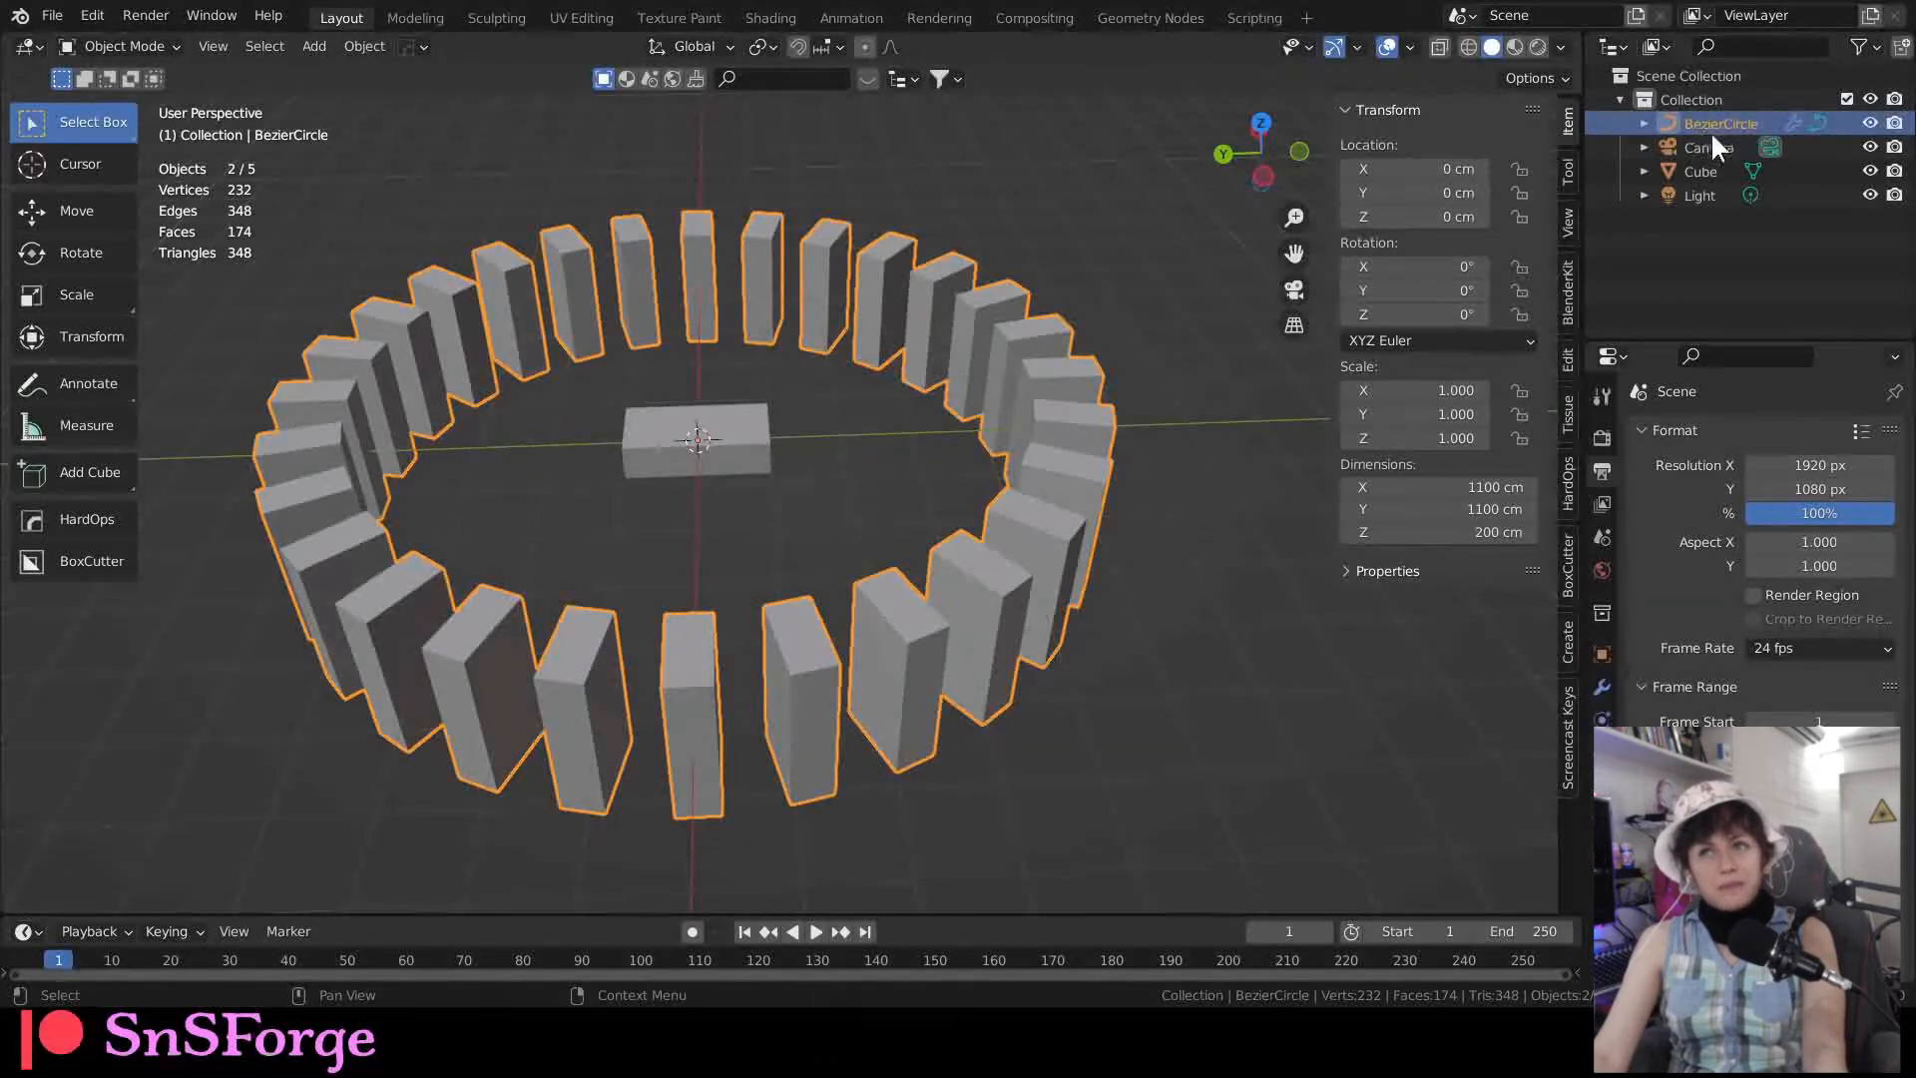
Step: Duplicate the Bezier circle in place and hide the original in the viewport
{"action": "key", "text": "shift+d"}
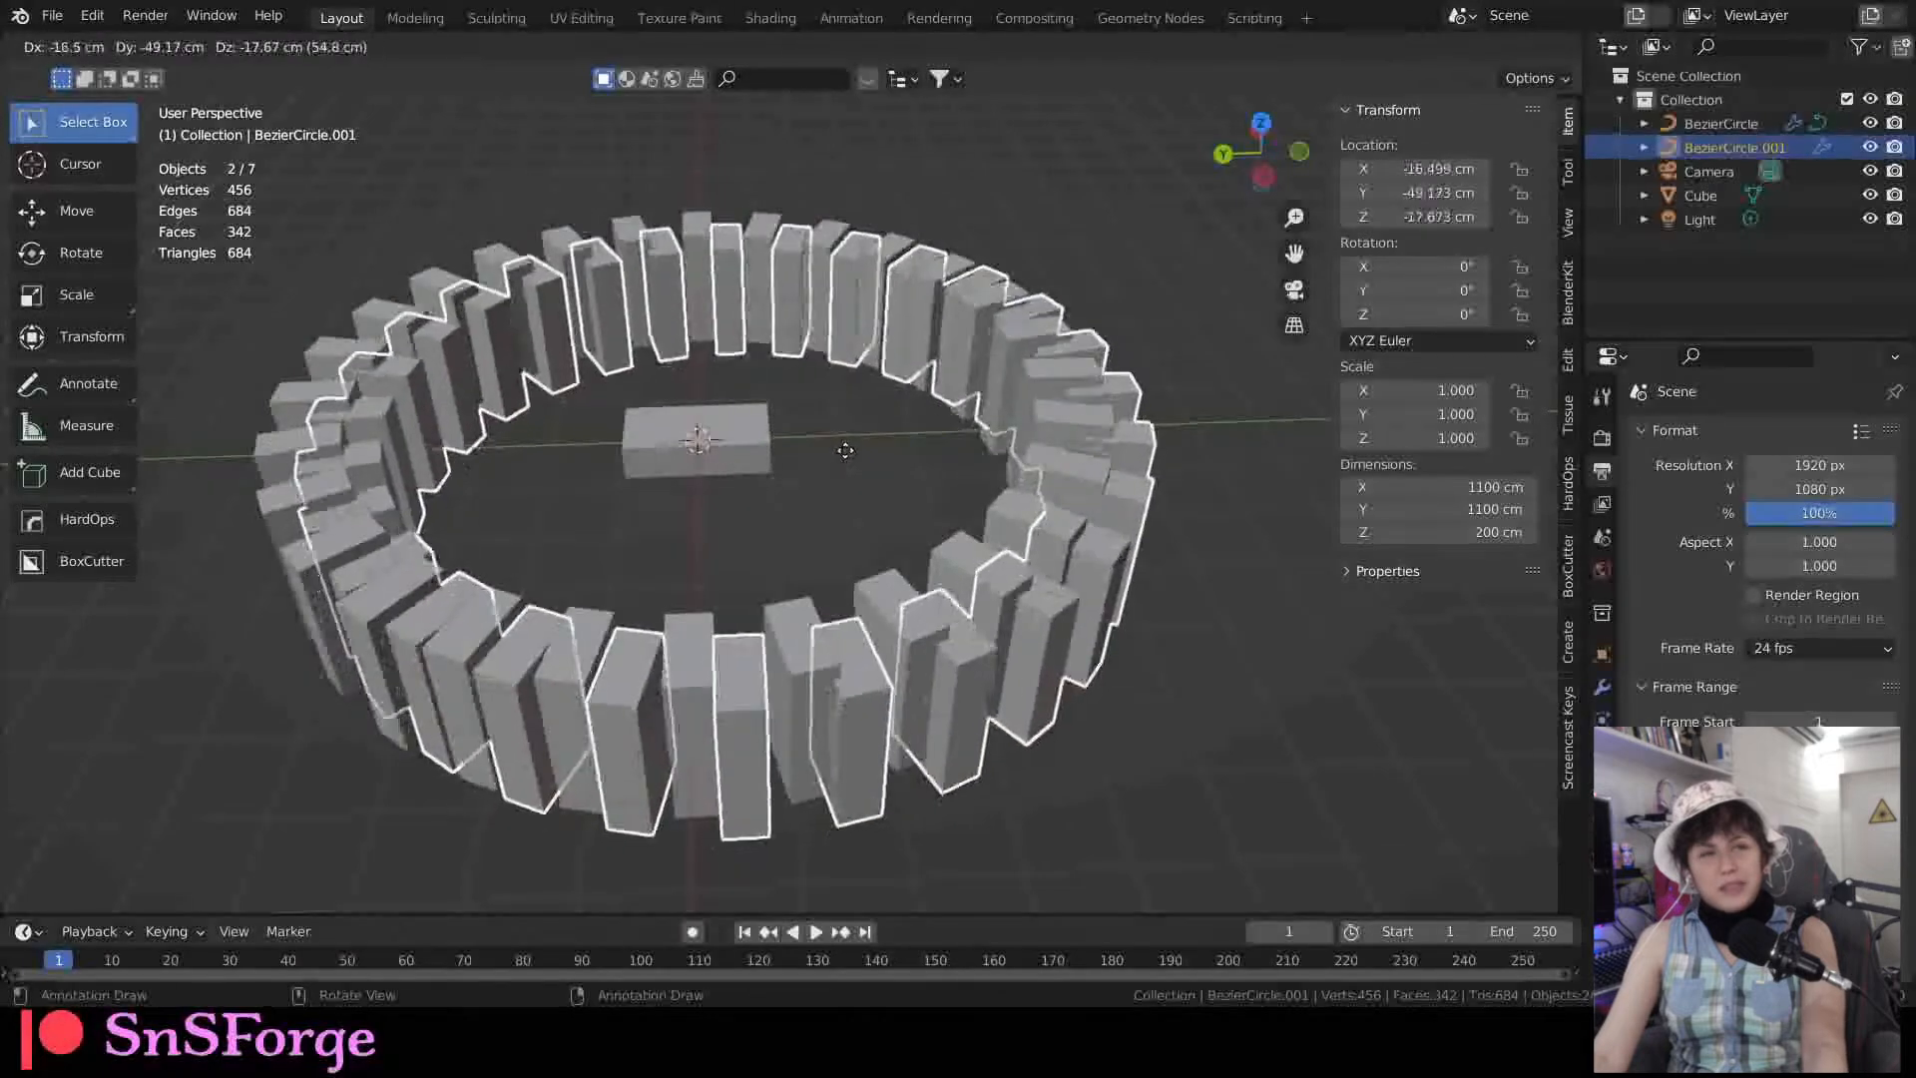
{"action": "key", "text": "Escape"}
{"action": "left_click", "coordinate": [1871, 124]}
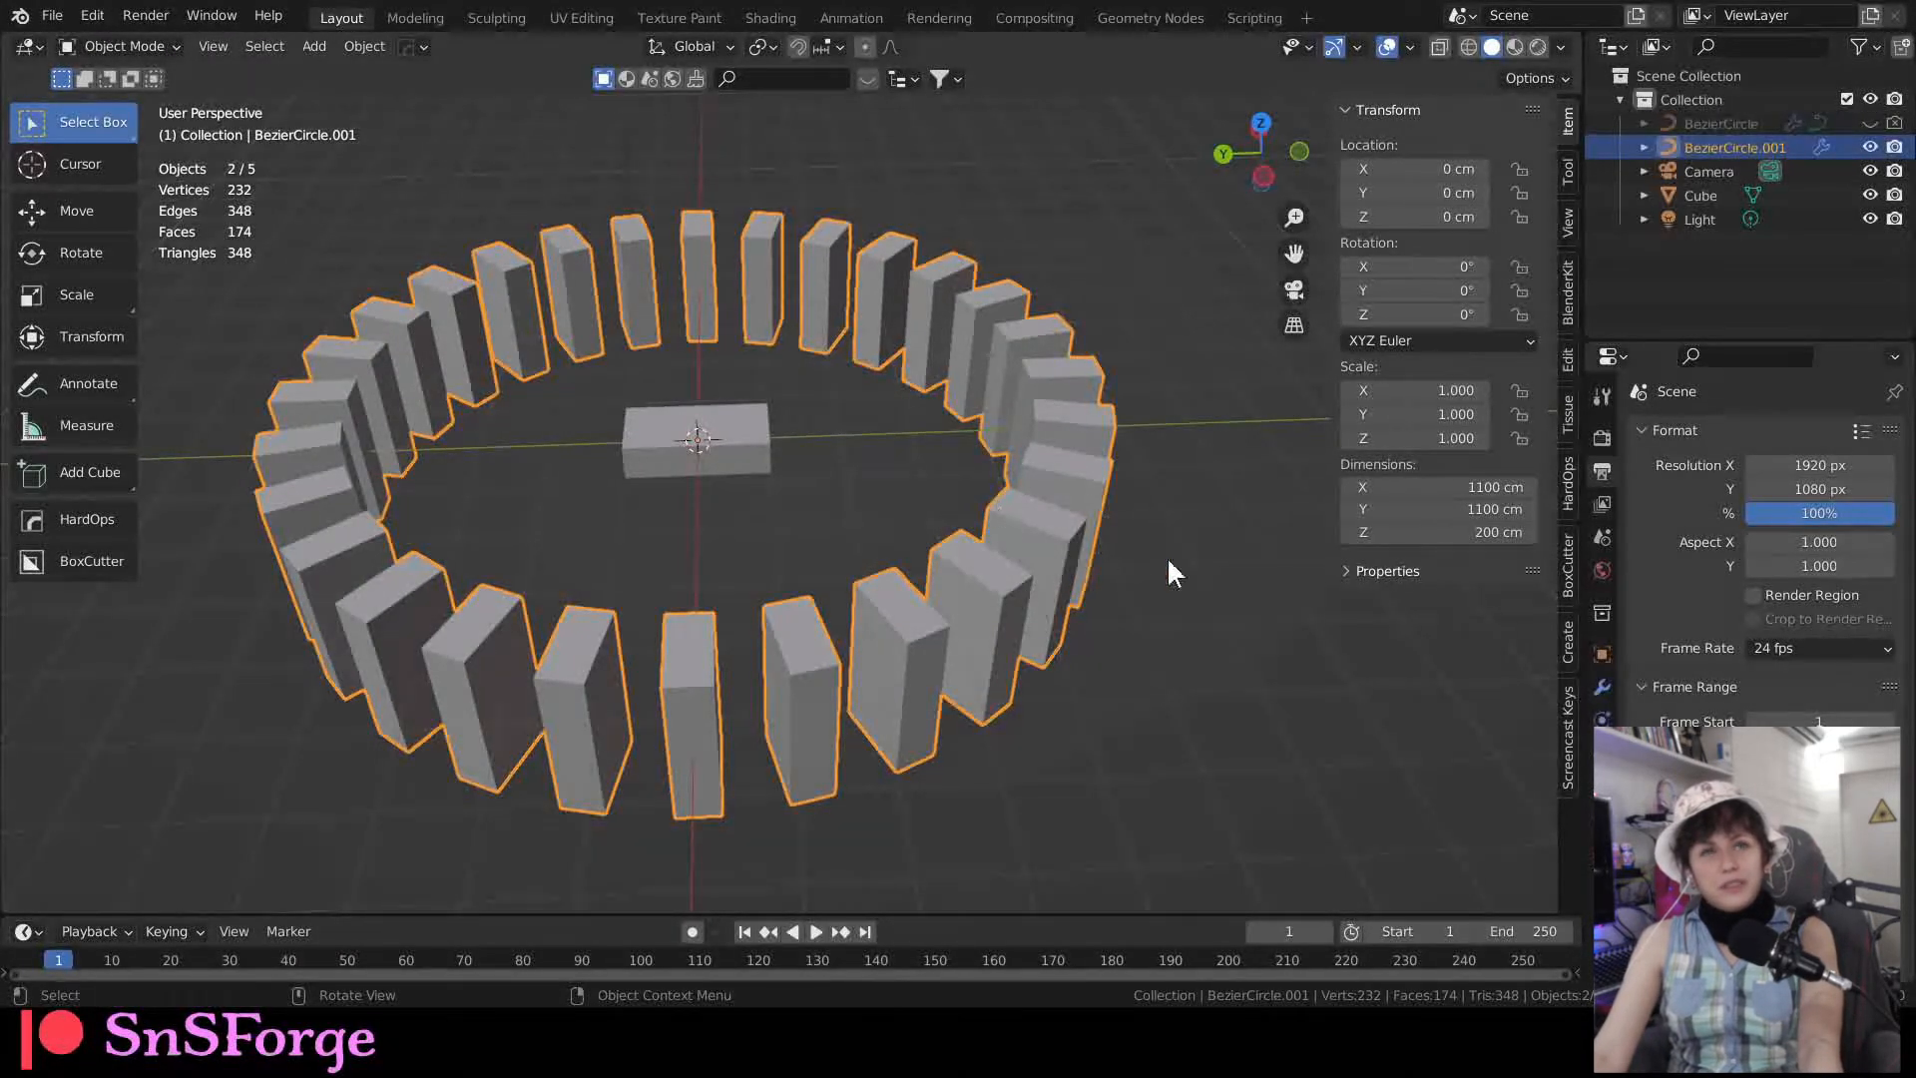
Step: Convert the duplicated Bezier circle with its geometry nodes to a mesh
{"action": "left_click", "coordinate": [1602, 685]}
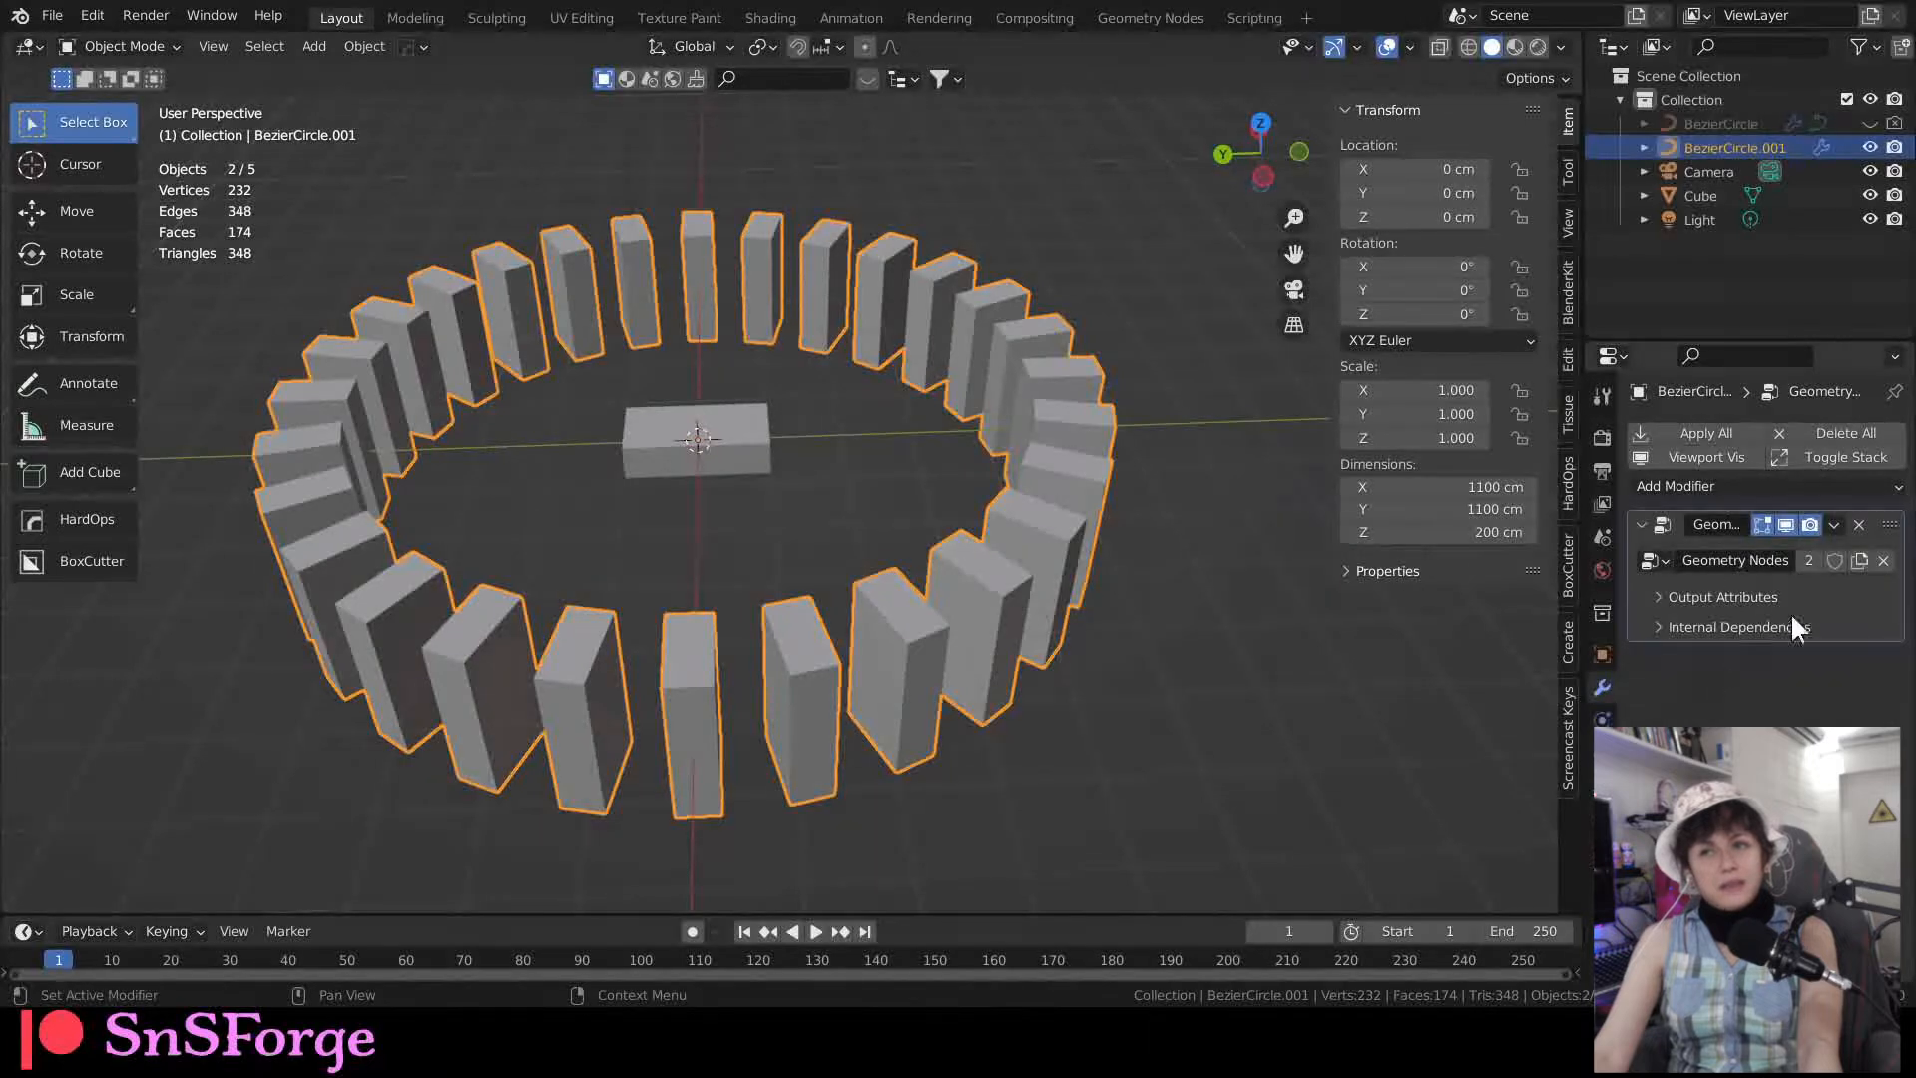
{"action": "right_click", "coordinate": [660, 671]}
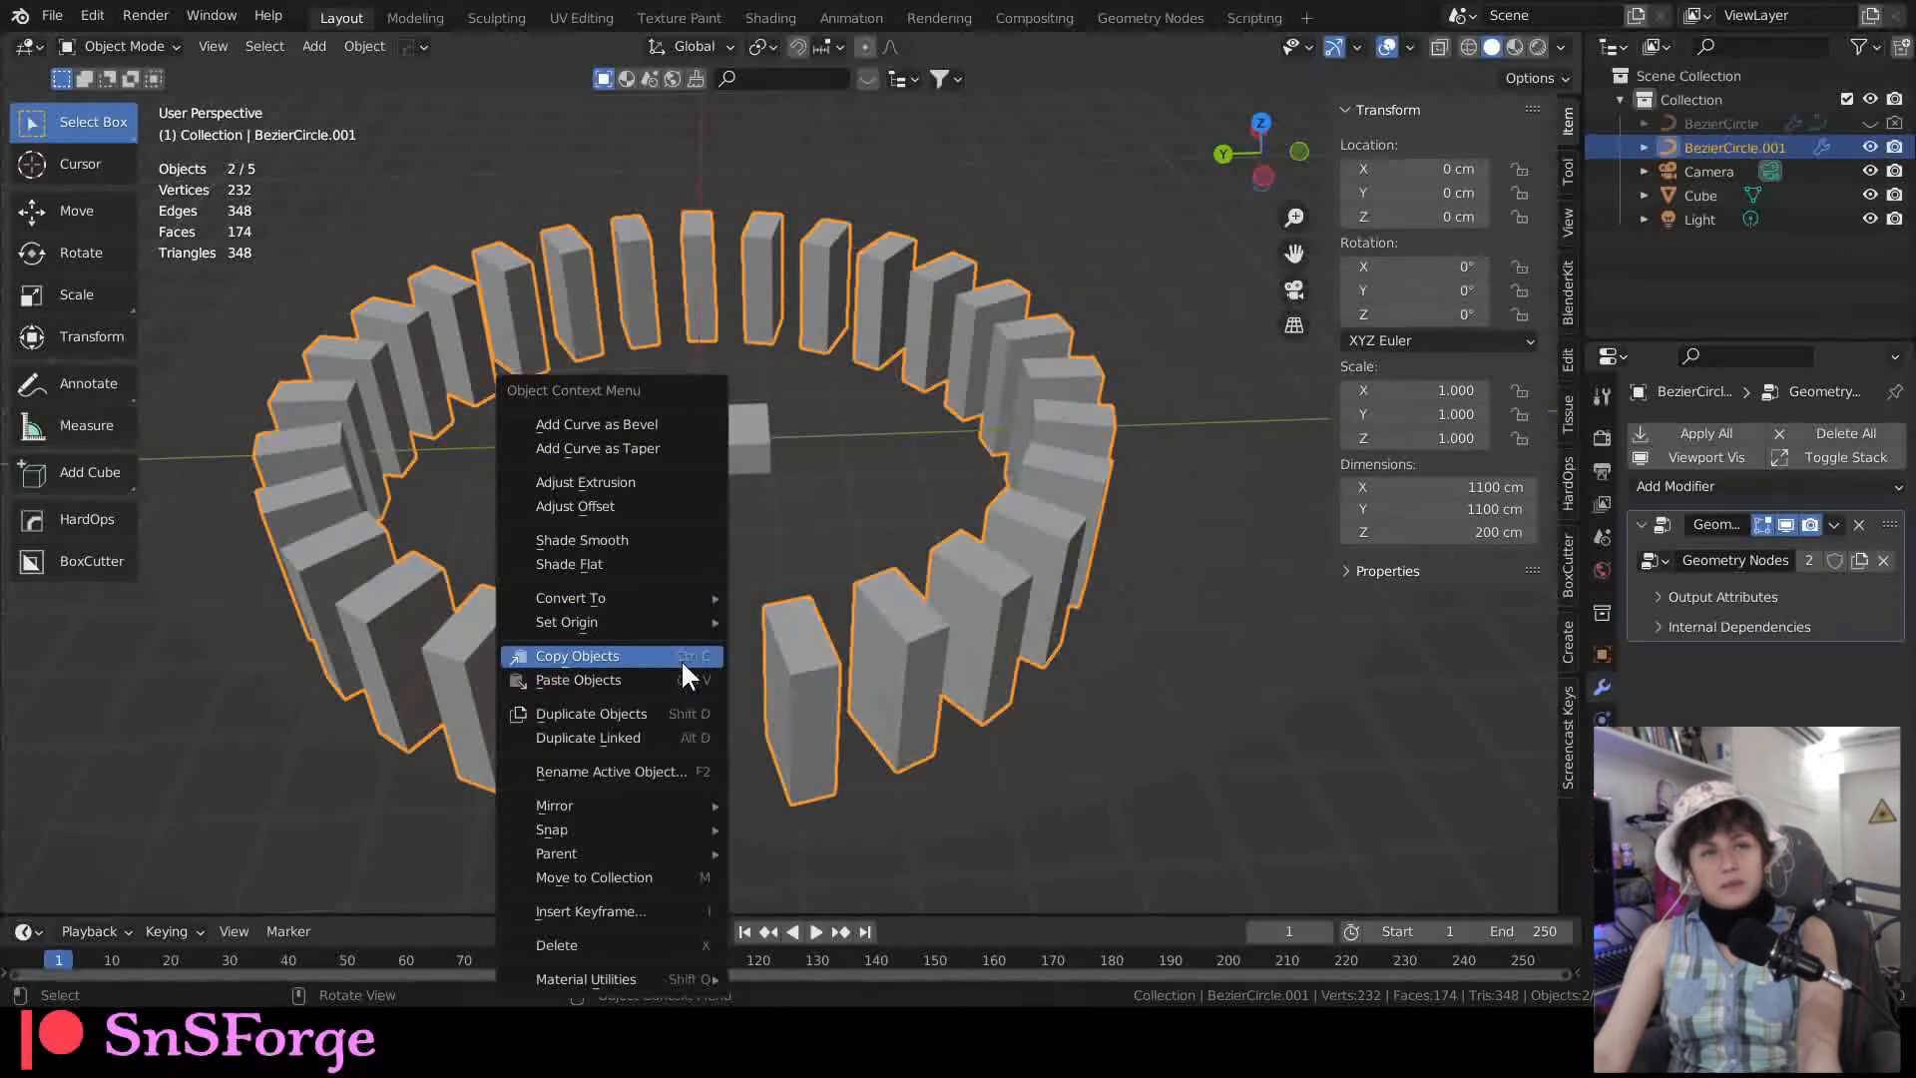
{"action": "mouse_move", "coordinate": [675, 598]}
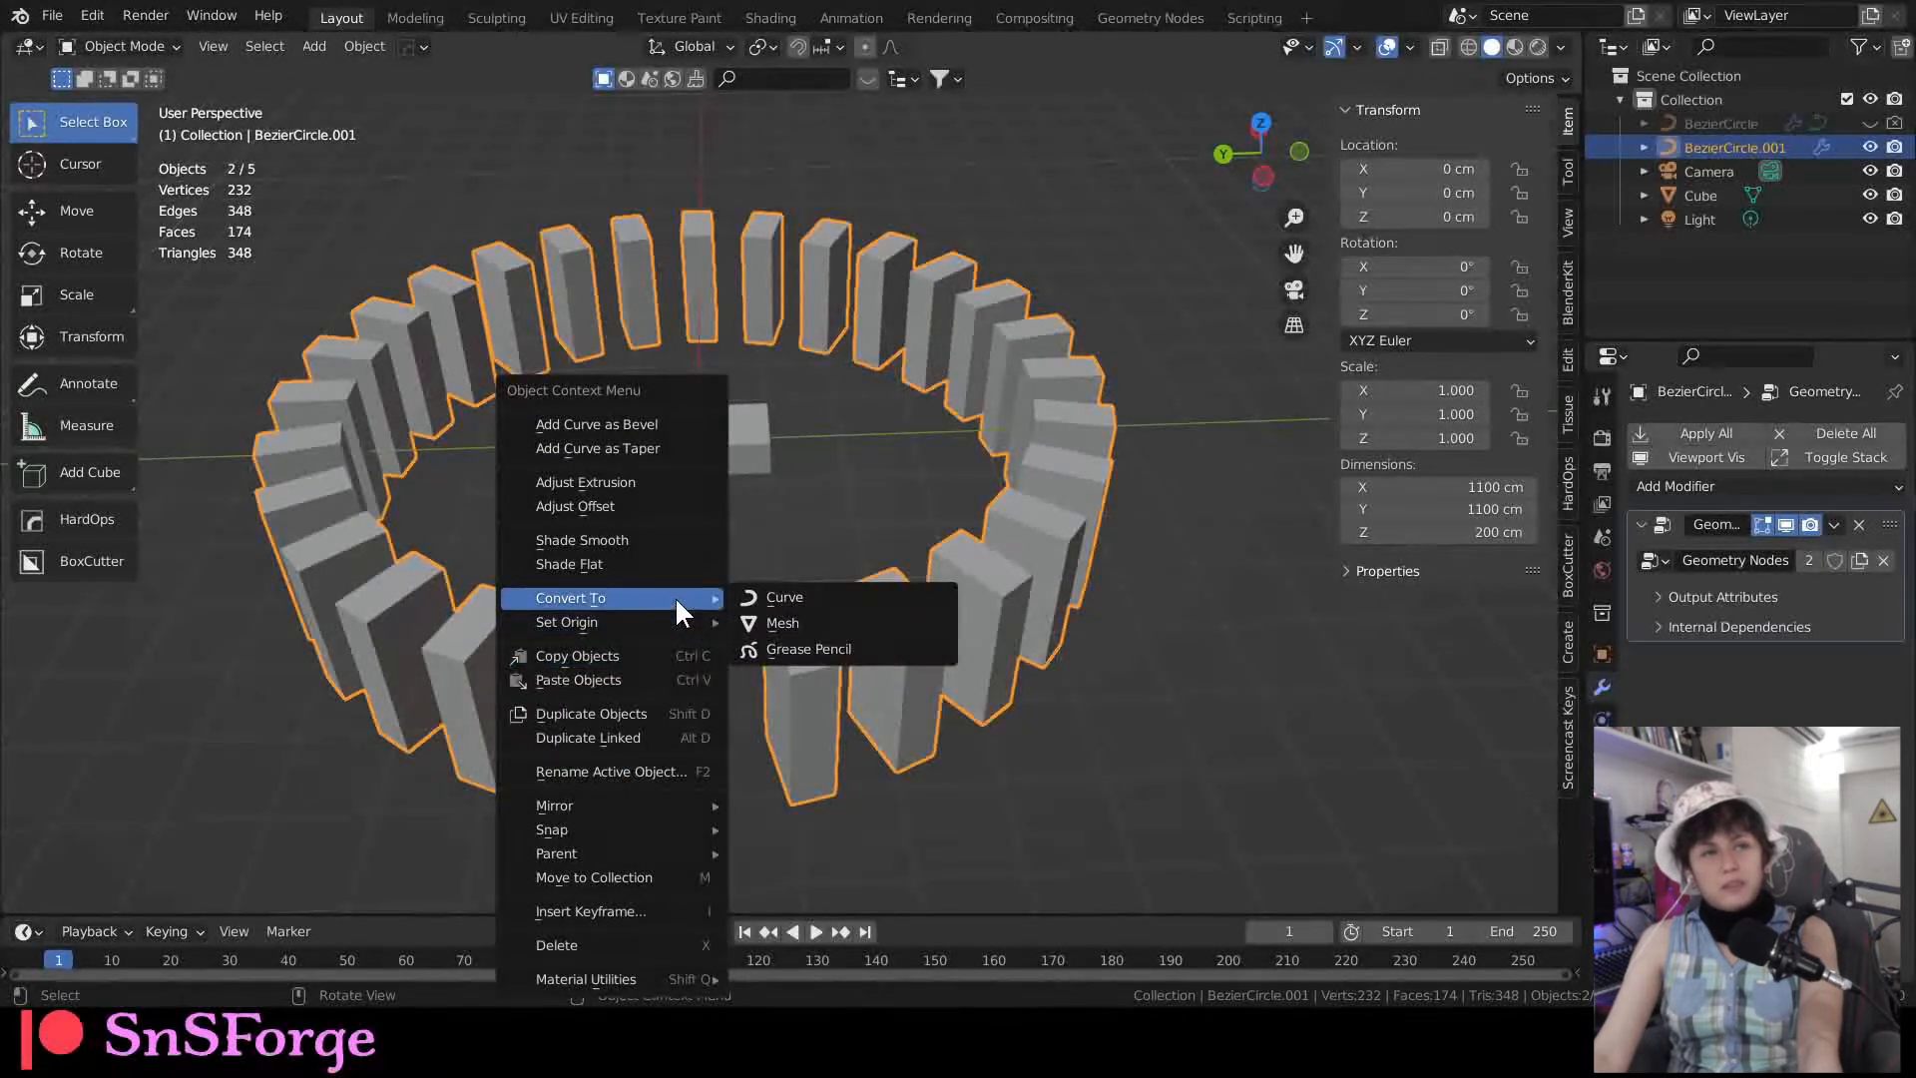
{"action": "left_click", "coordinate": [758, 624]}
{"action": "middle_click_drag", "start_coordinate": [768, 652], "coordinate": [629, 608]}
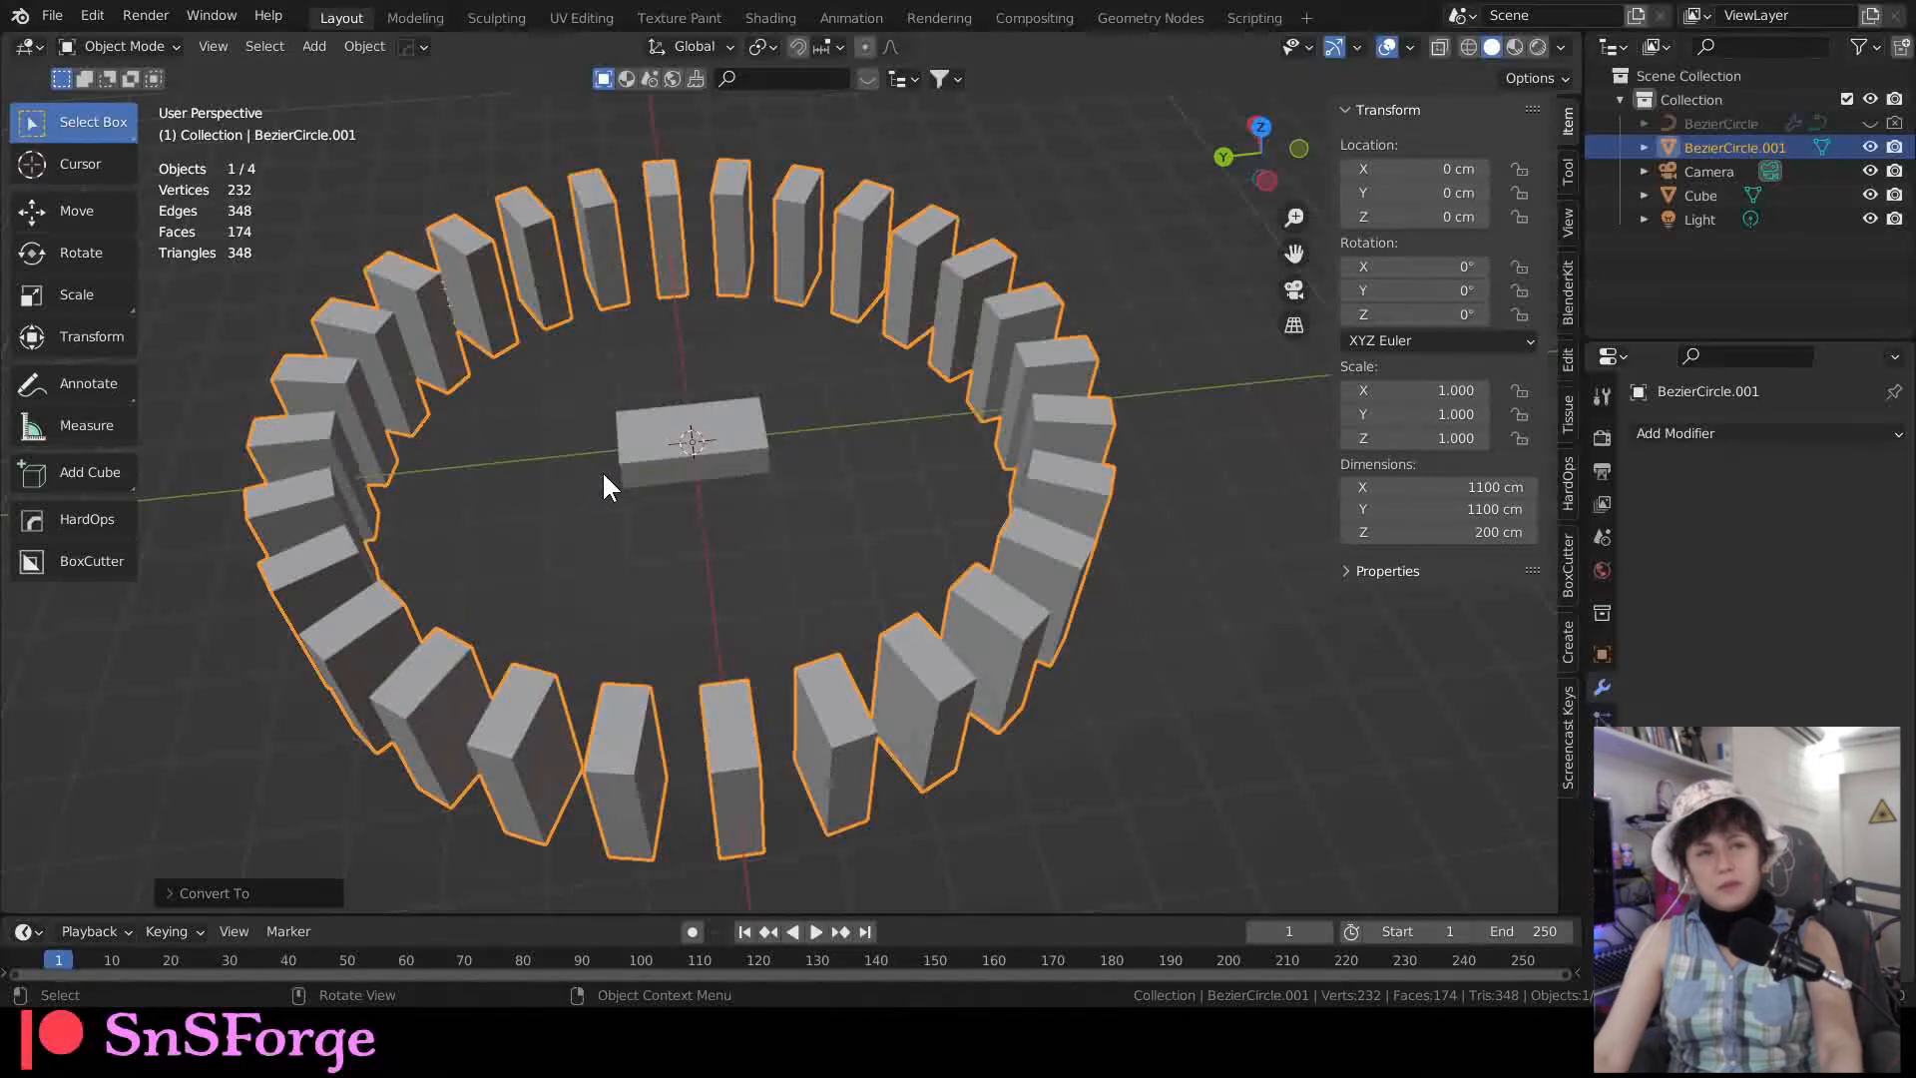
Step: Separate the ring mesh by loose parts so each domino is its own object, and return to Object Mode
{"action": "key", "text": "Tab"}
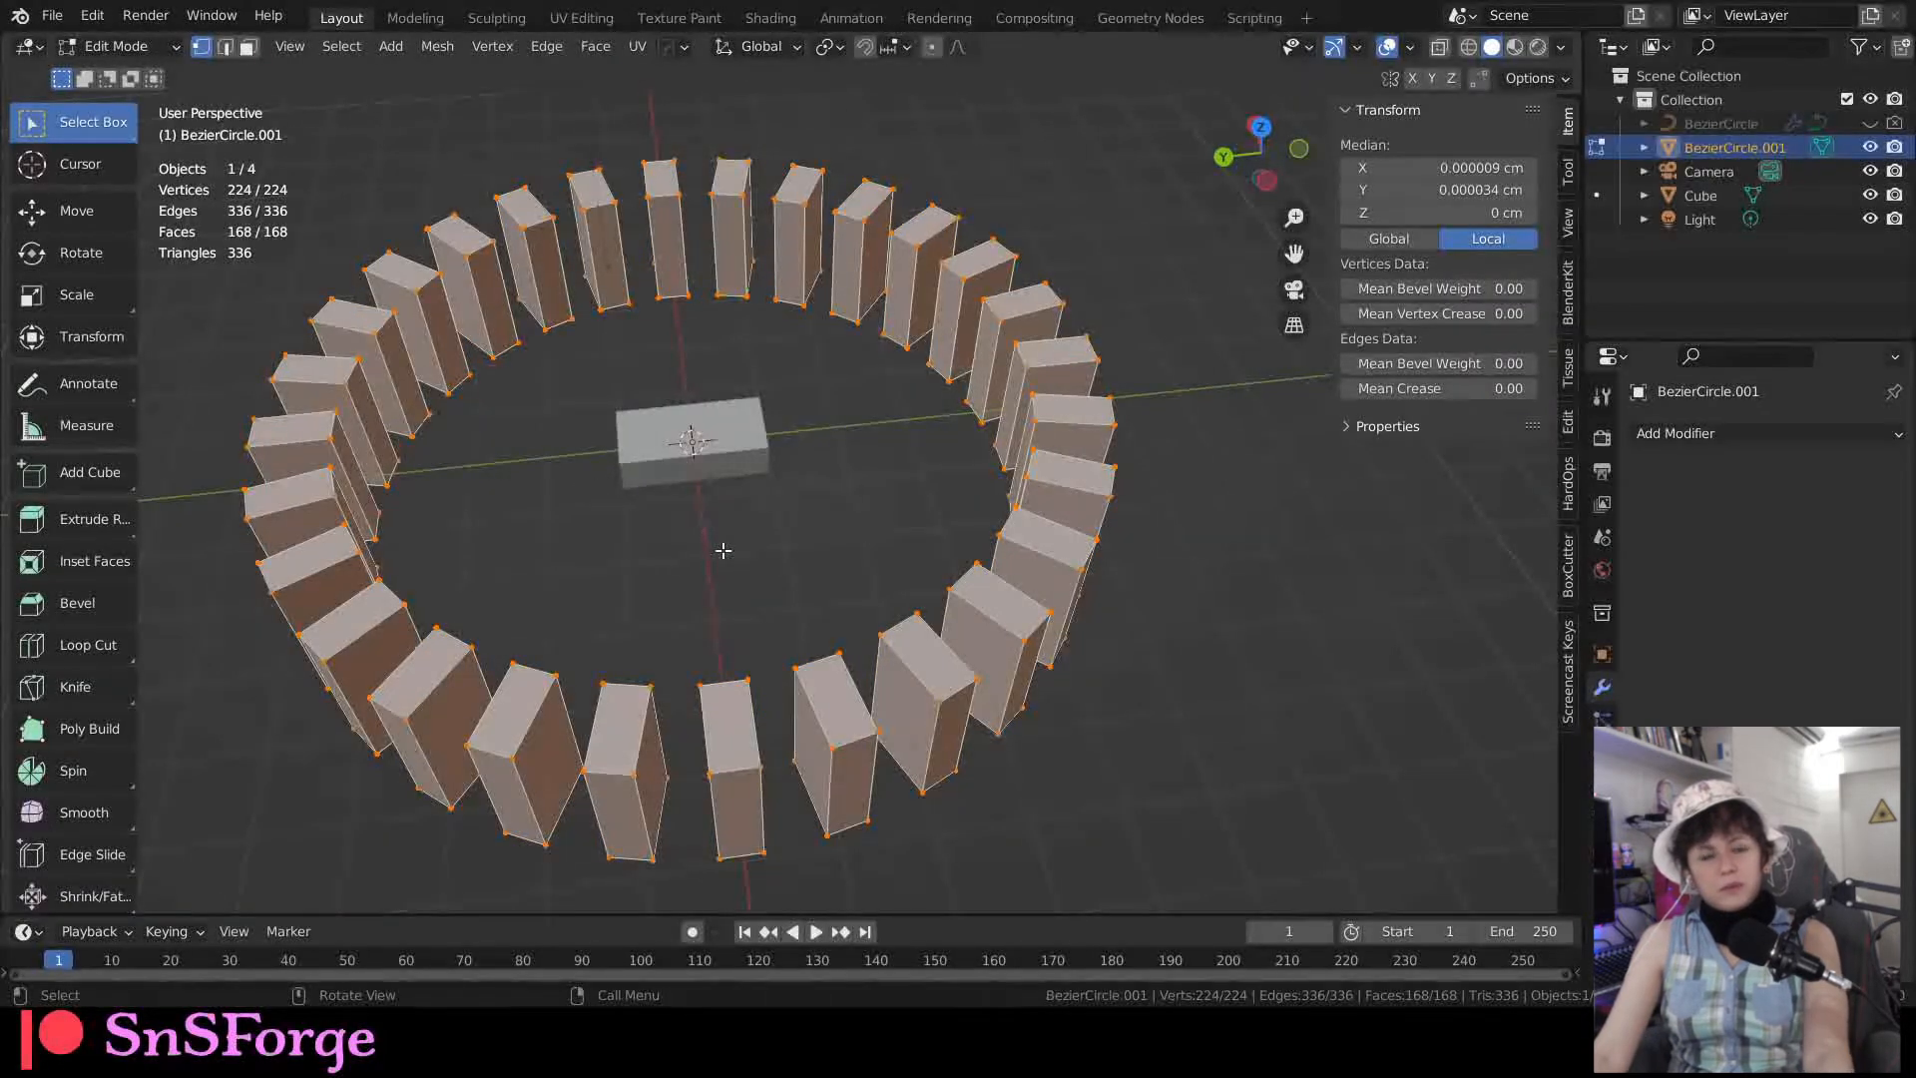
{"action": "key", "text": "F3"}
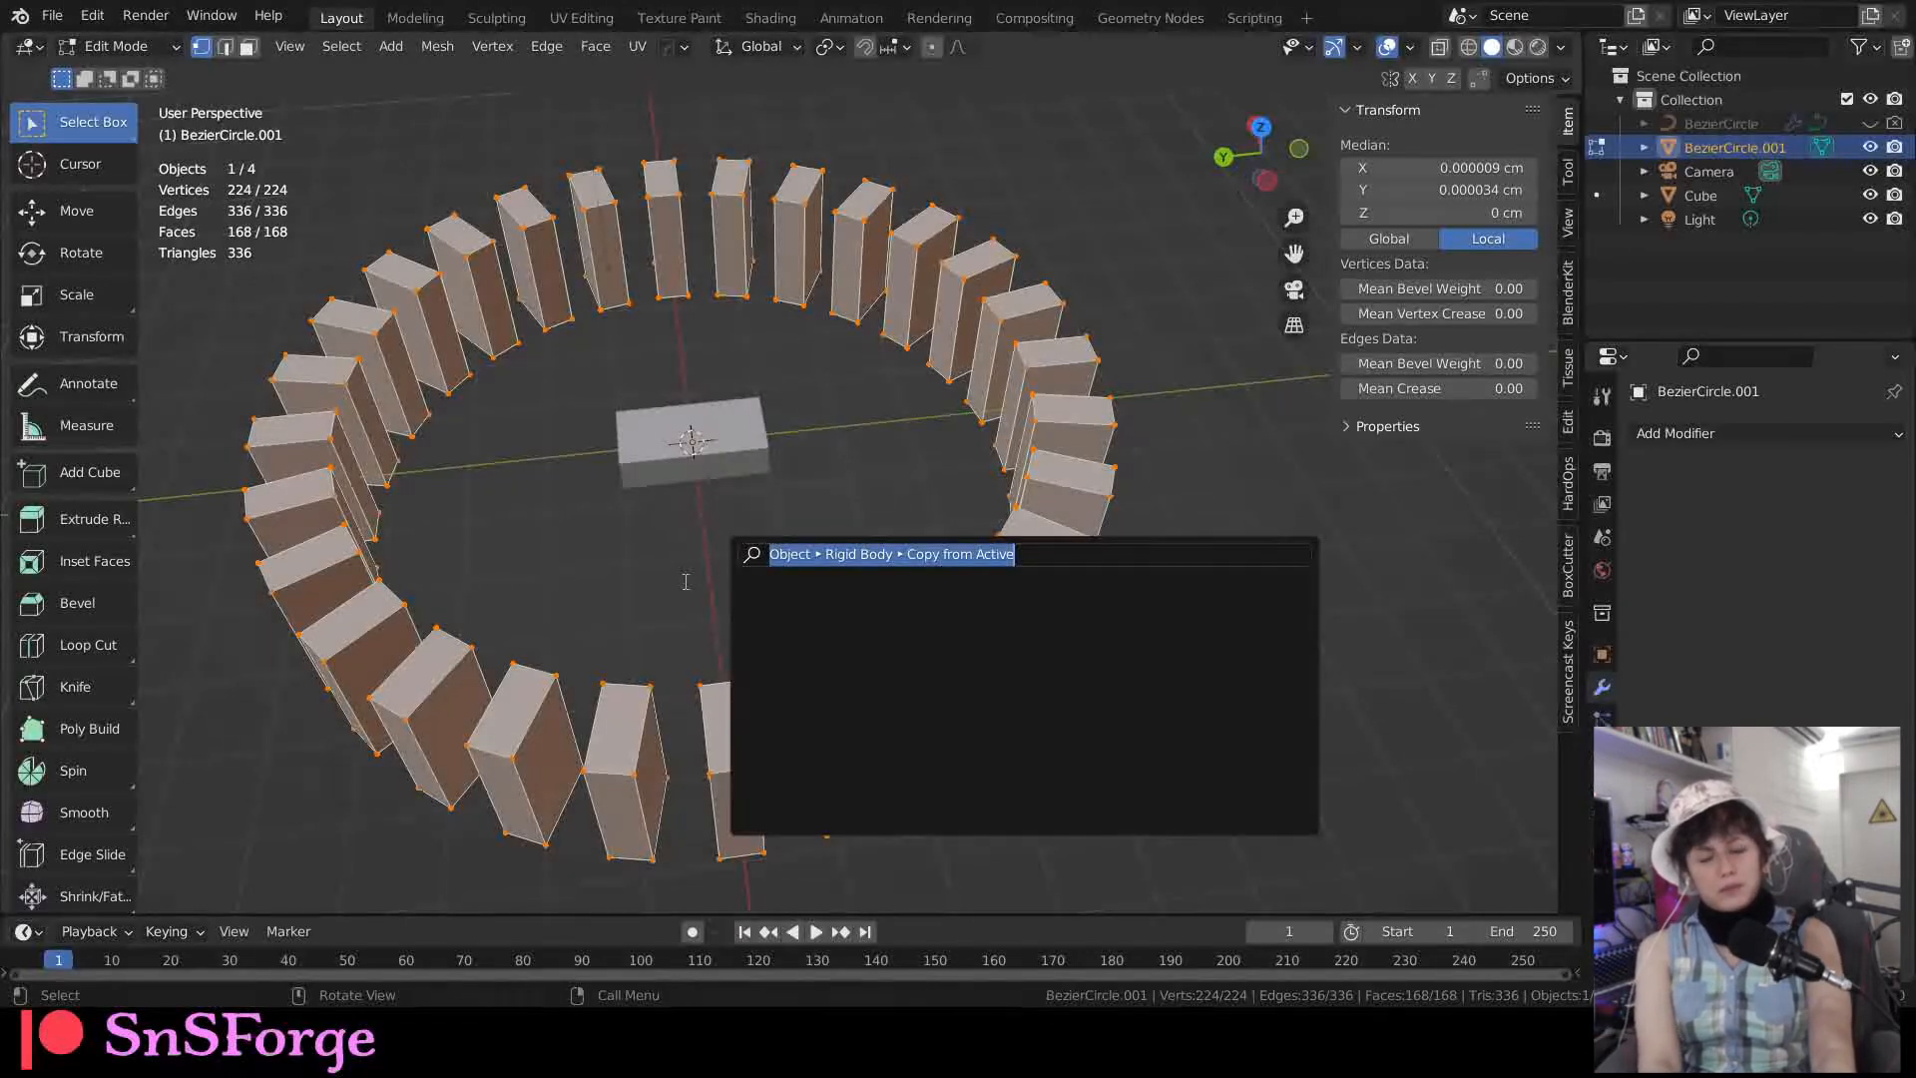
{"action": "type", "text": "seperate b"}
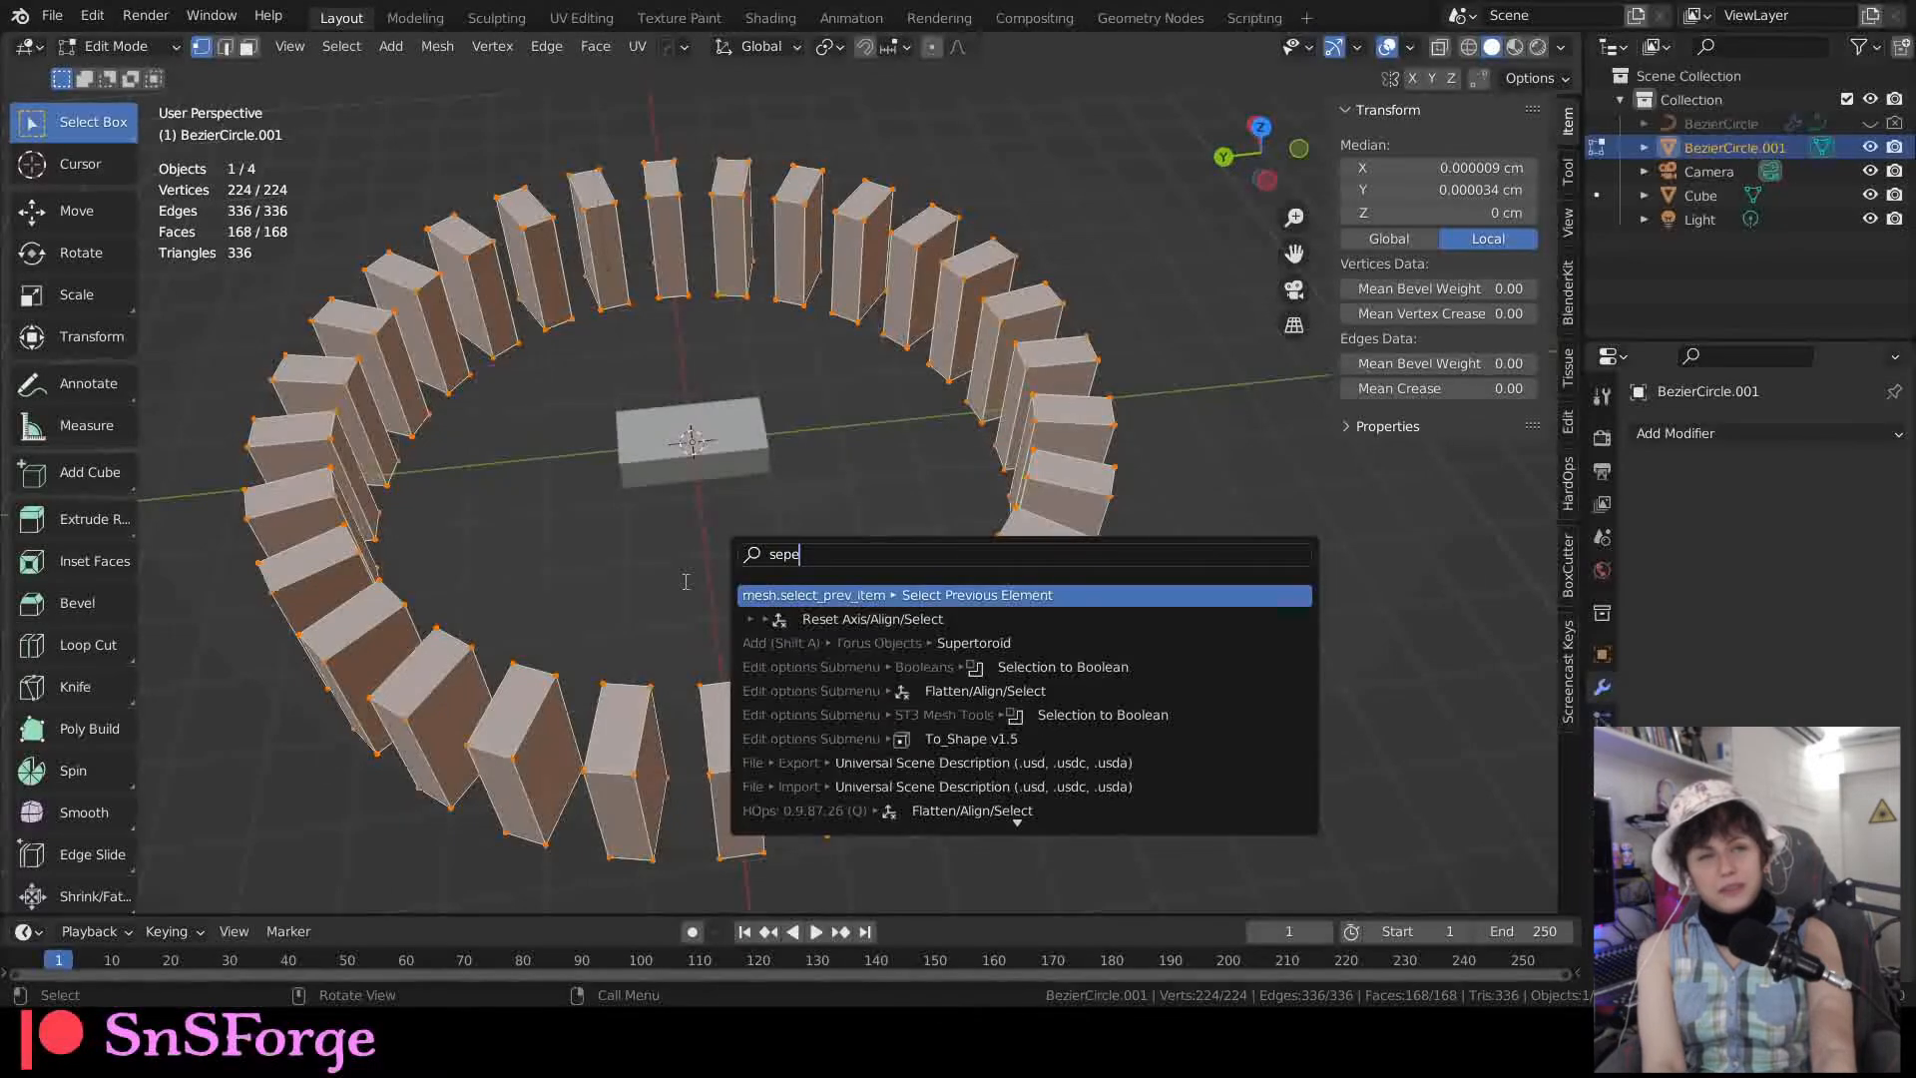
{"action": "key", "text": "Down"}
{"action": "key", "text": "Up"}
{"action": "key", "text": "BackSpace"}
{"action": "key", "text": "BackSpace"}
{"action": "key", "text": "BackSpace"}
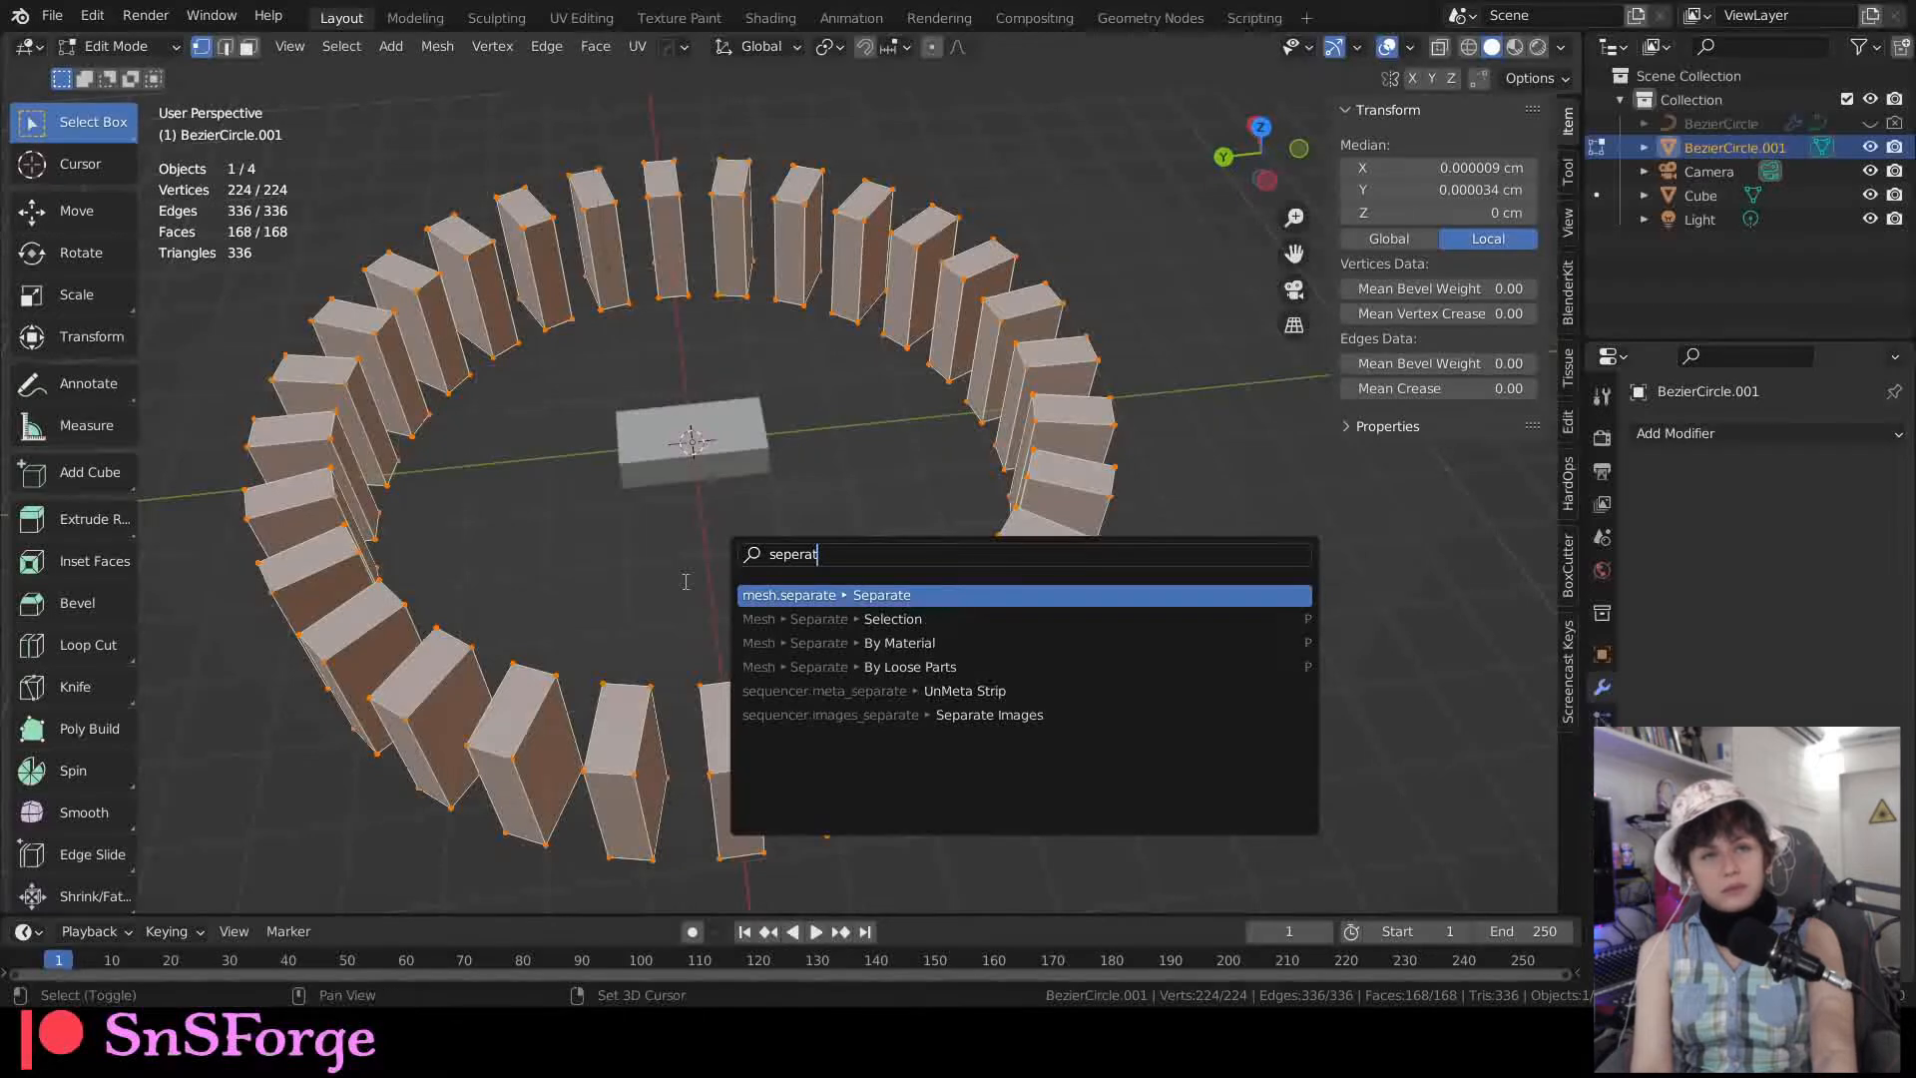
{"action": "key", "text": "shift+Home"}
{"action": "key", "text": "Down"}
{"action": "key", "text": "Down"}
{"action": "key", "text": "Down"}
{"action": "key", "text": "Return"}
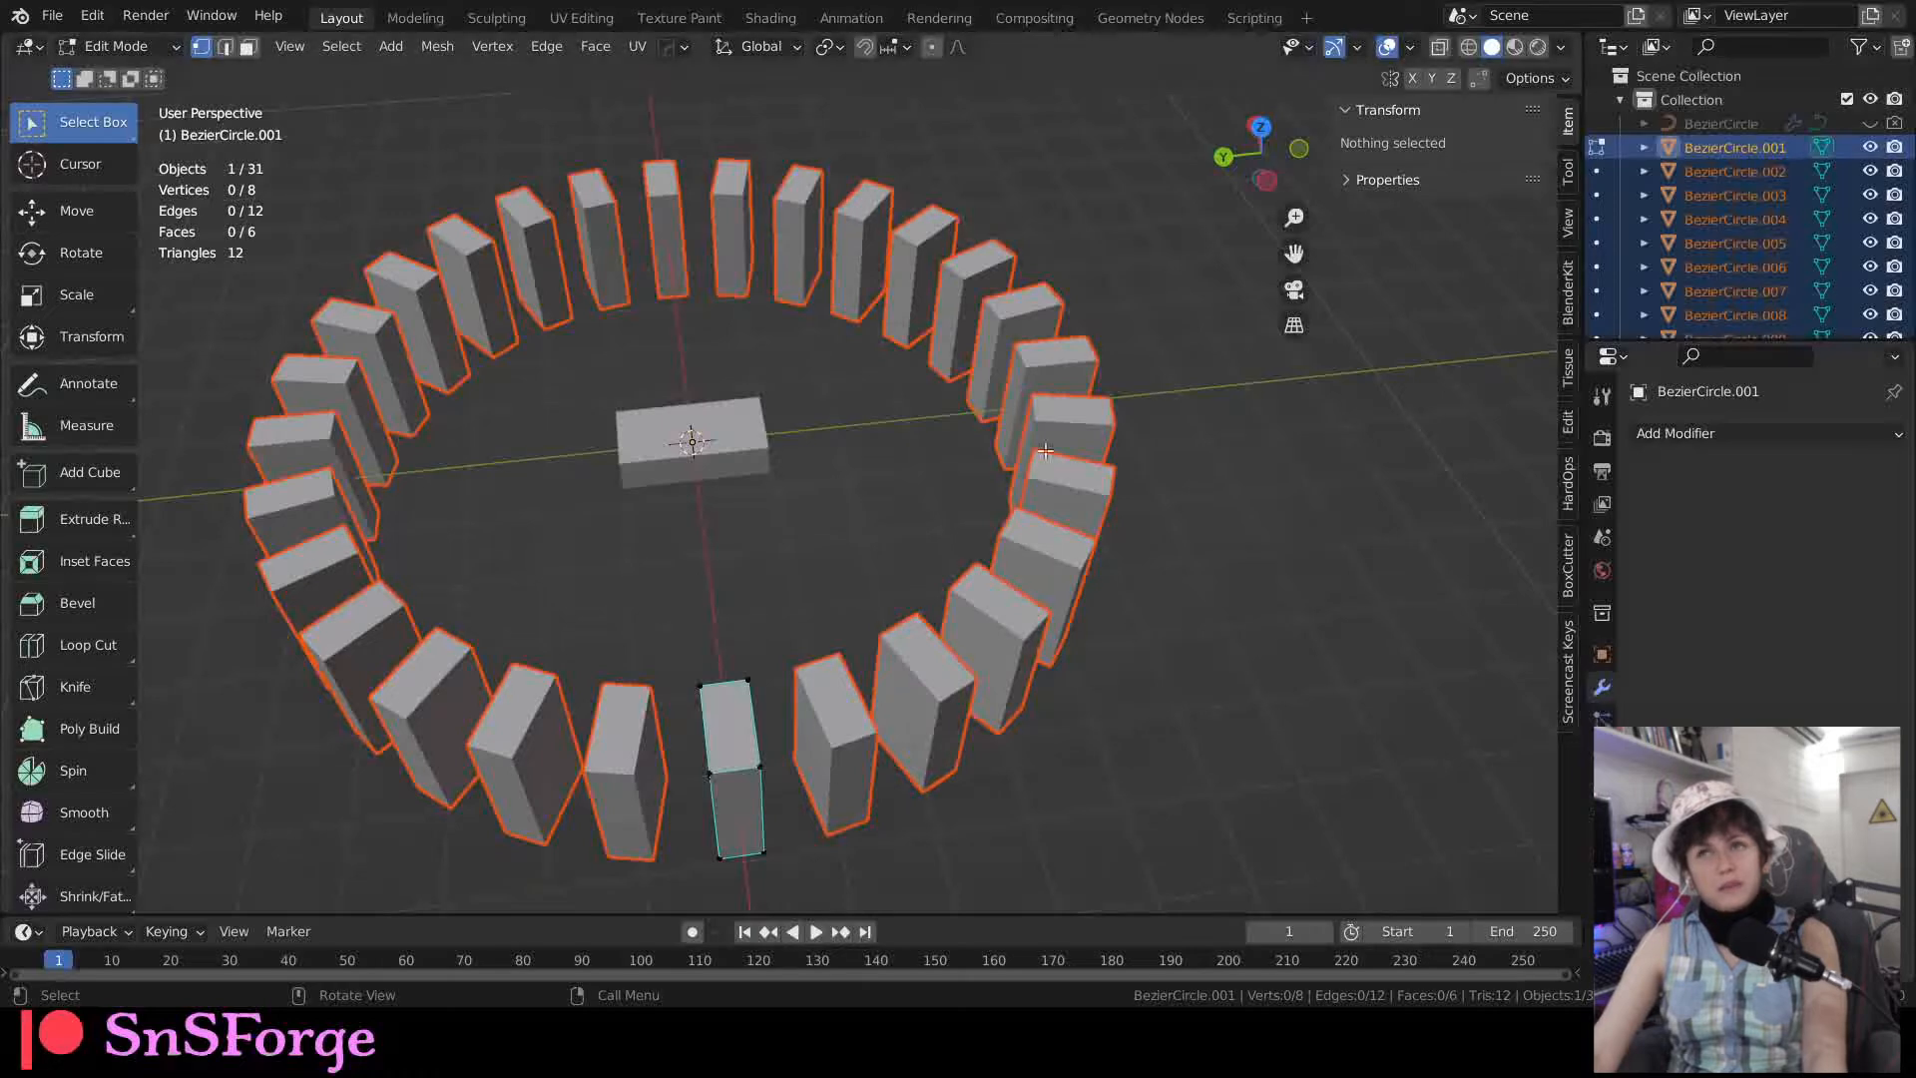
{"action": "key", "text": "Tab"}
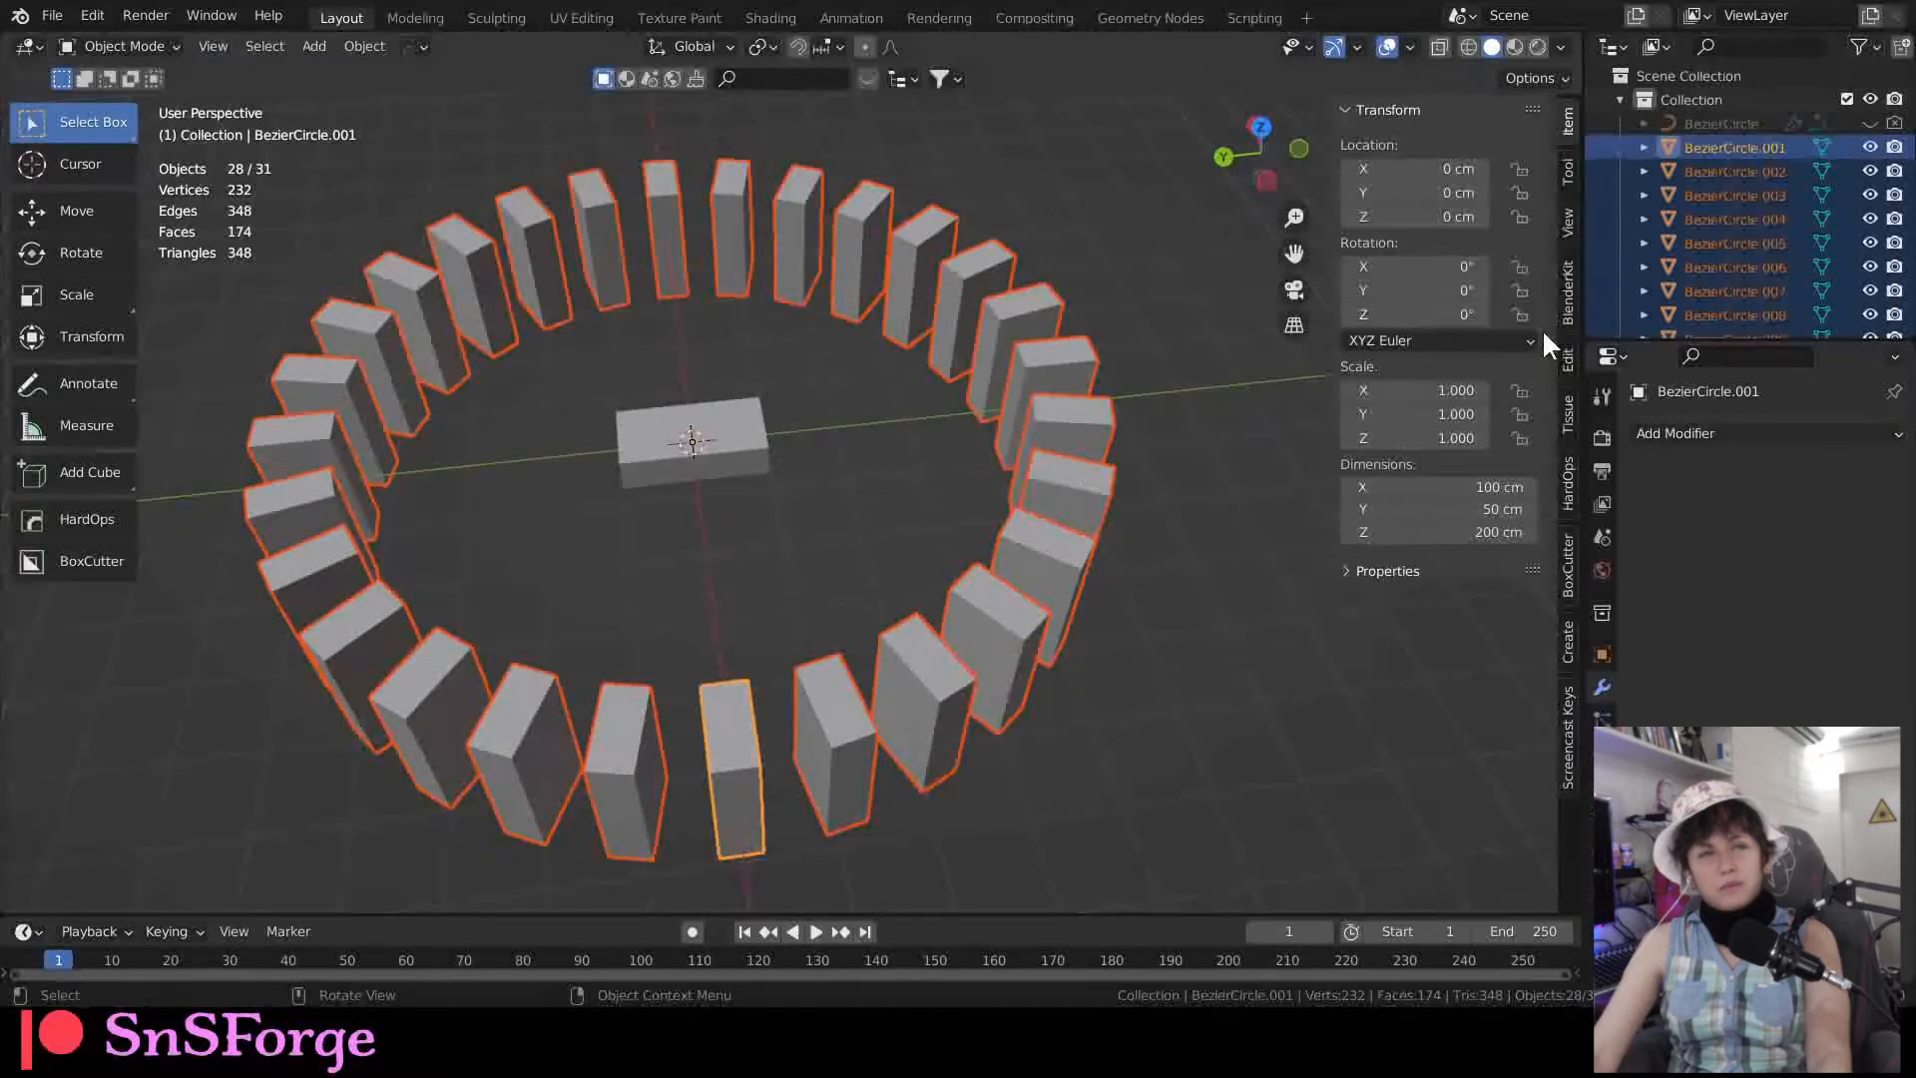
Step: Move all the separated domino objects into a new collection under the Scene Collection, and hide the source cube in the viewport
{"action": "right_click", "coordinate": [1708, 79]}
{"action": "key", "text": "Escape"}
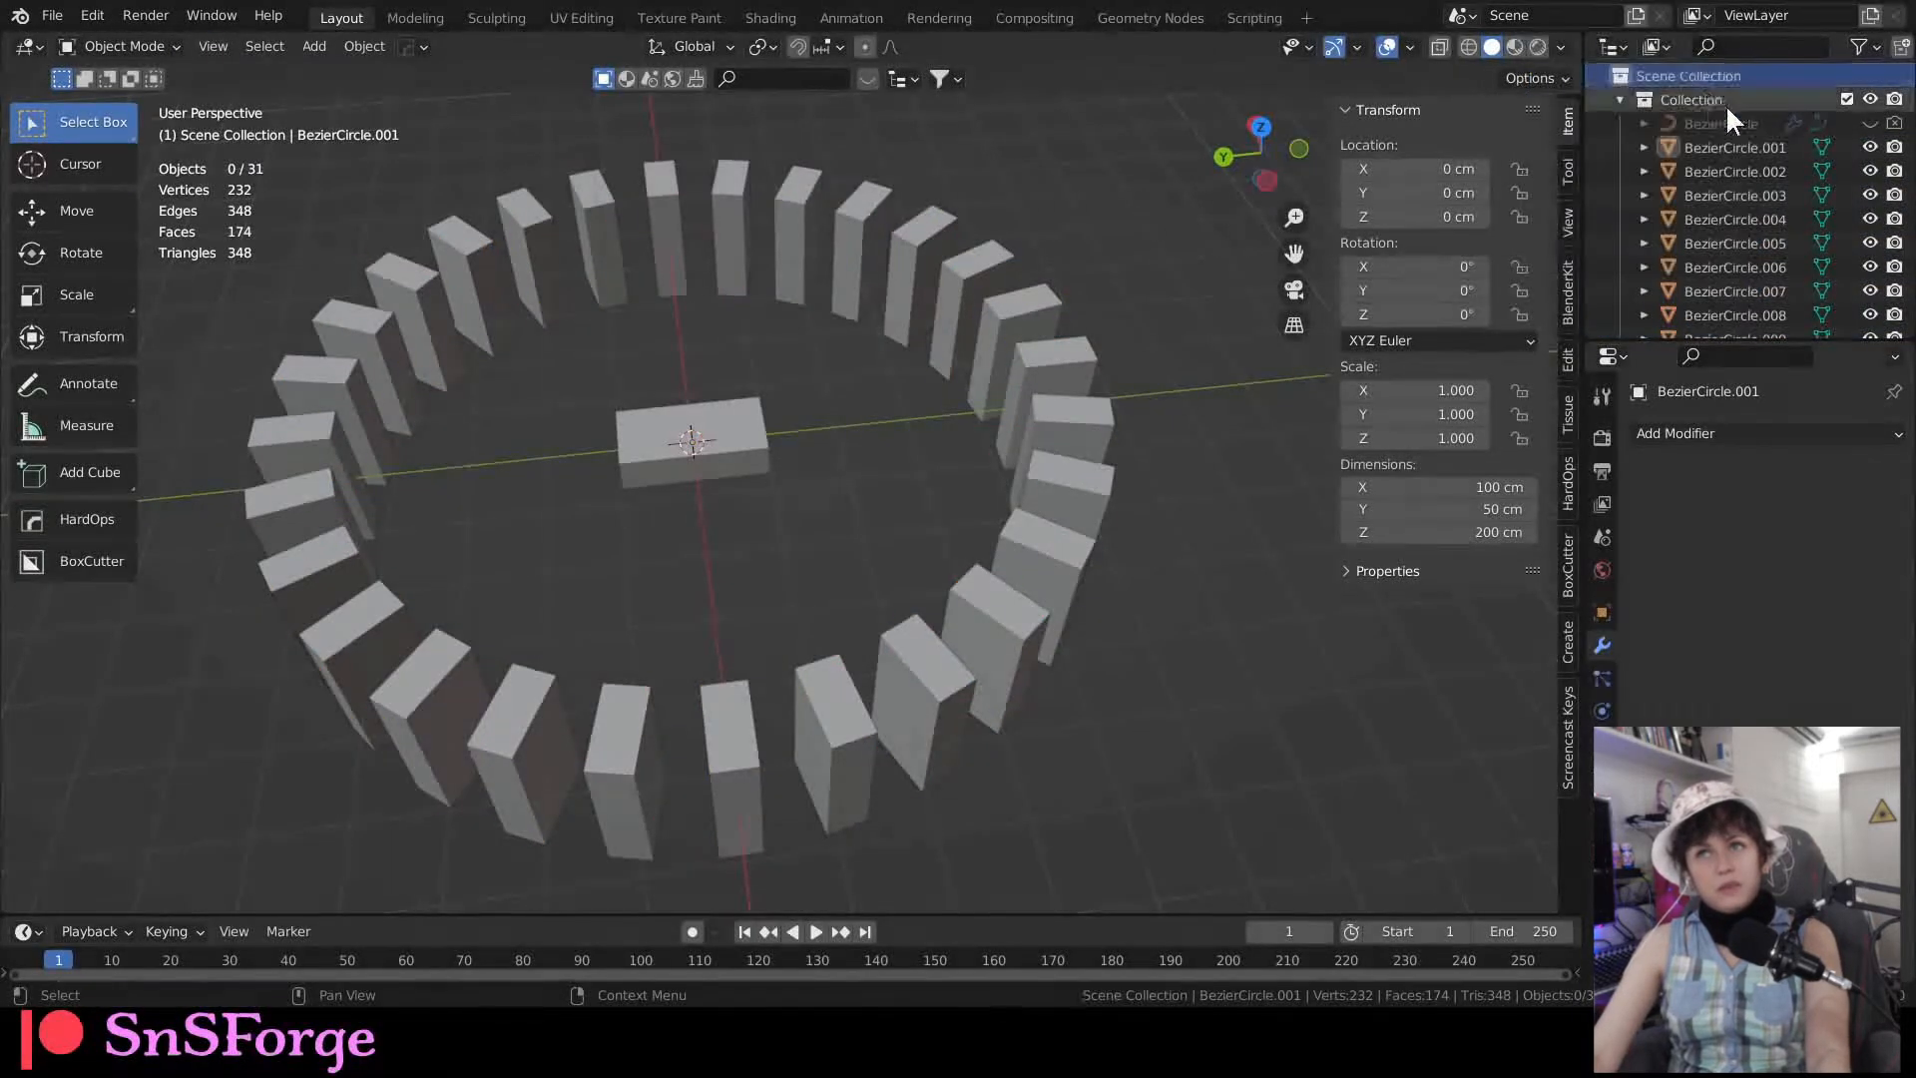
{"action": "left_click", "coordinate": [1753, 146]}
{"action": "scroll", "coordinate": [1757, 182], "scroll_direction": "down", "scroll_amount": 10}
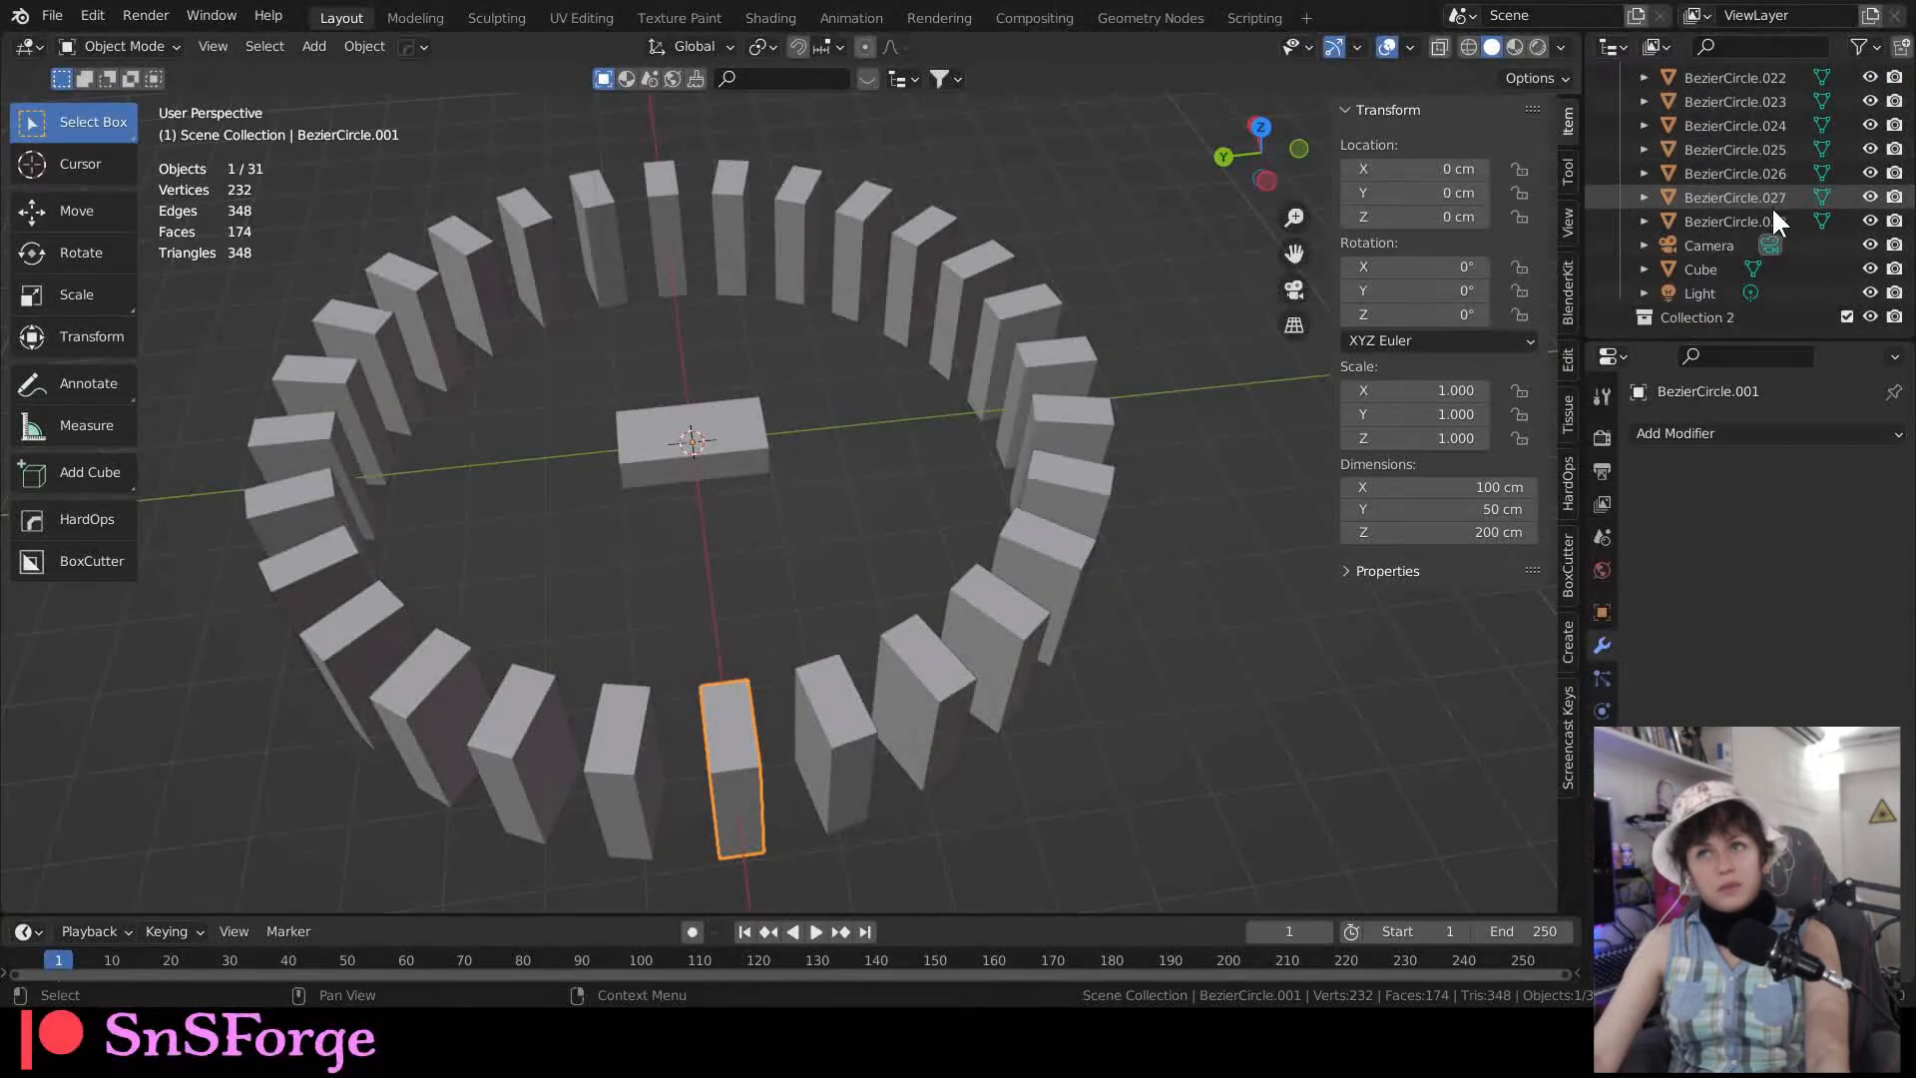
{"action": "left_click", "coordinate": [1752, 222], "text": "shift"}
{"action": "left_click_drag", "start_coordinate": [1740, 216], "coordinate": [1711, 319]}
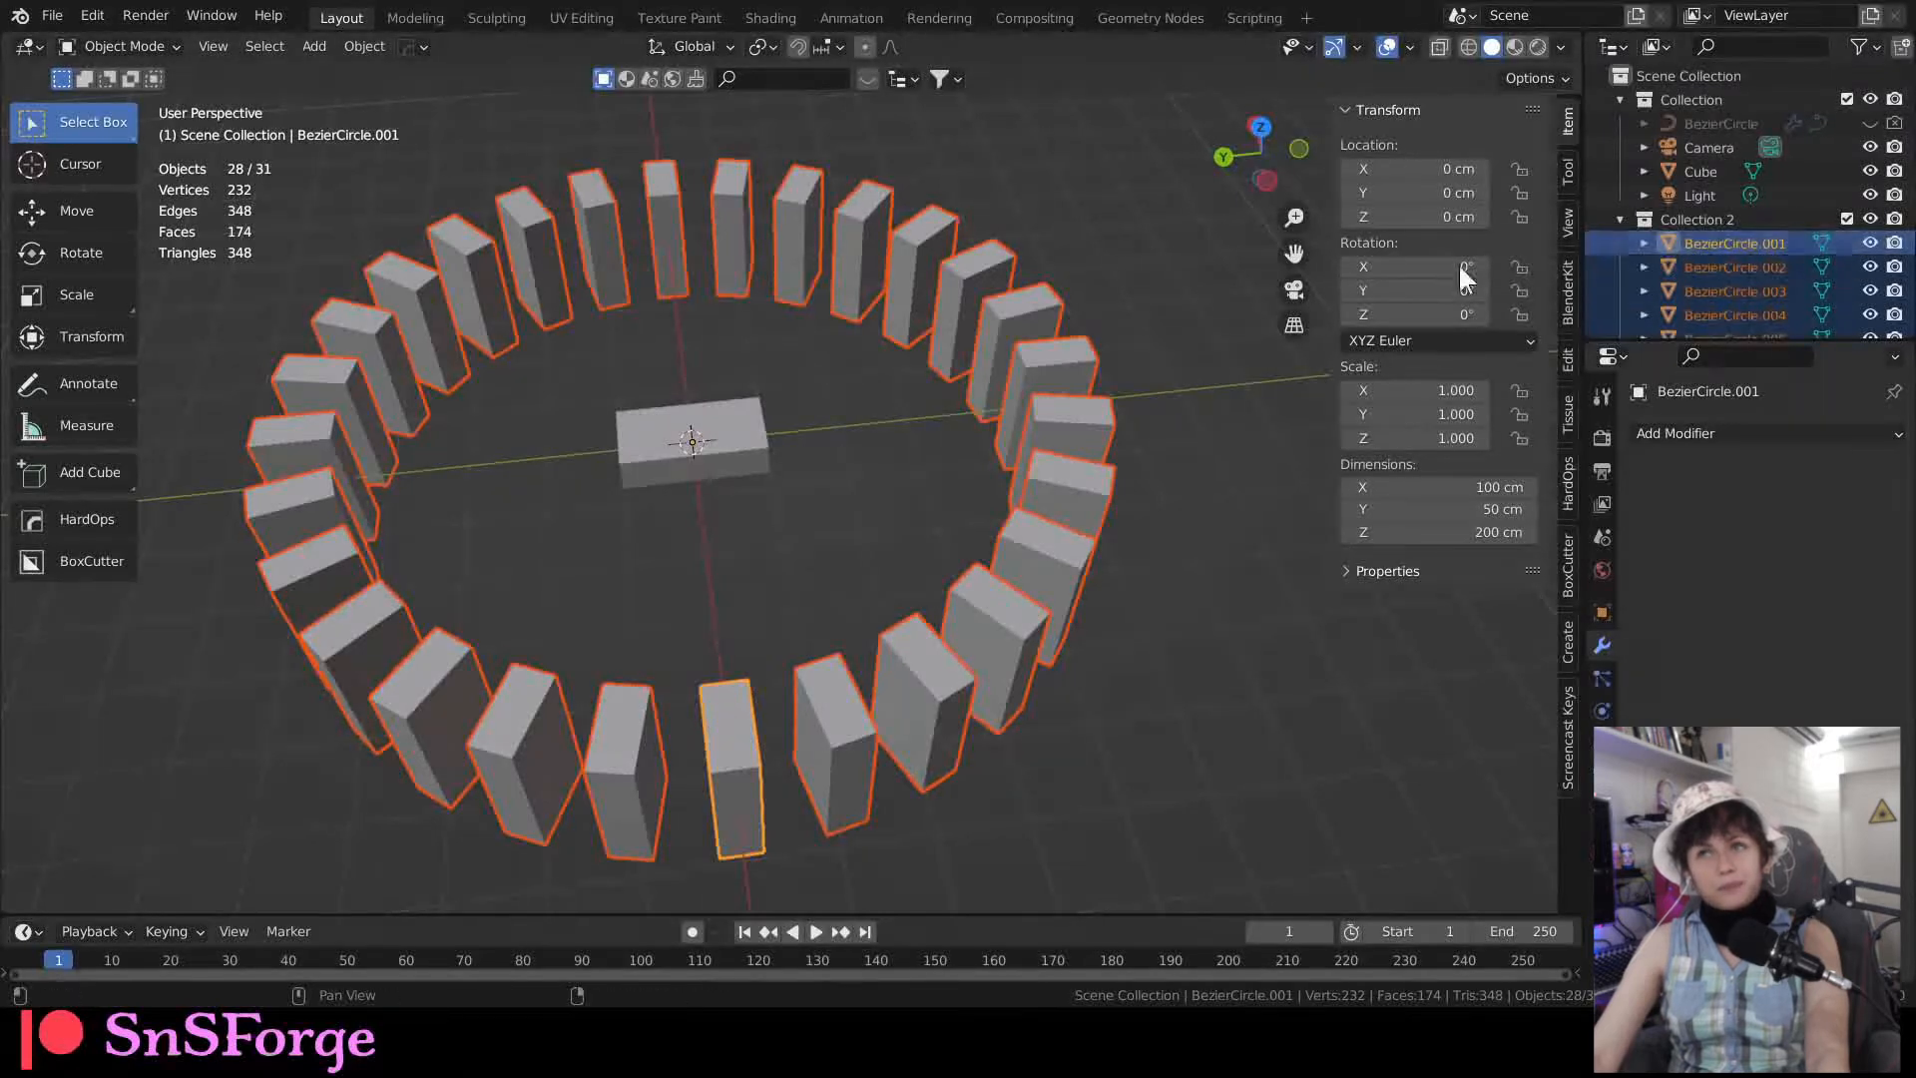
{"action": "left_click", "coordinate": [723, 429]}
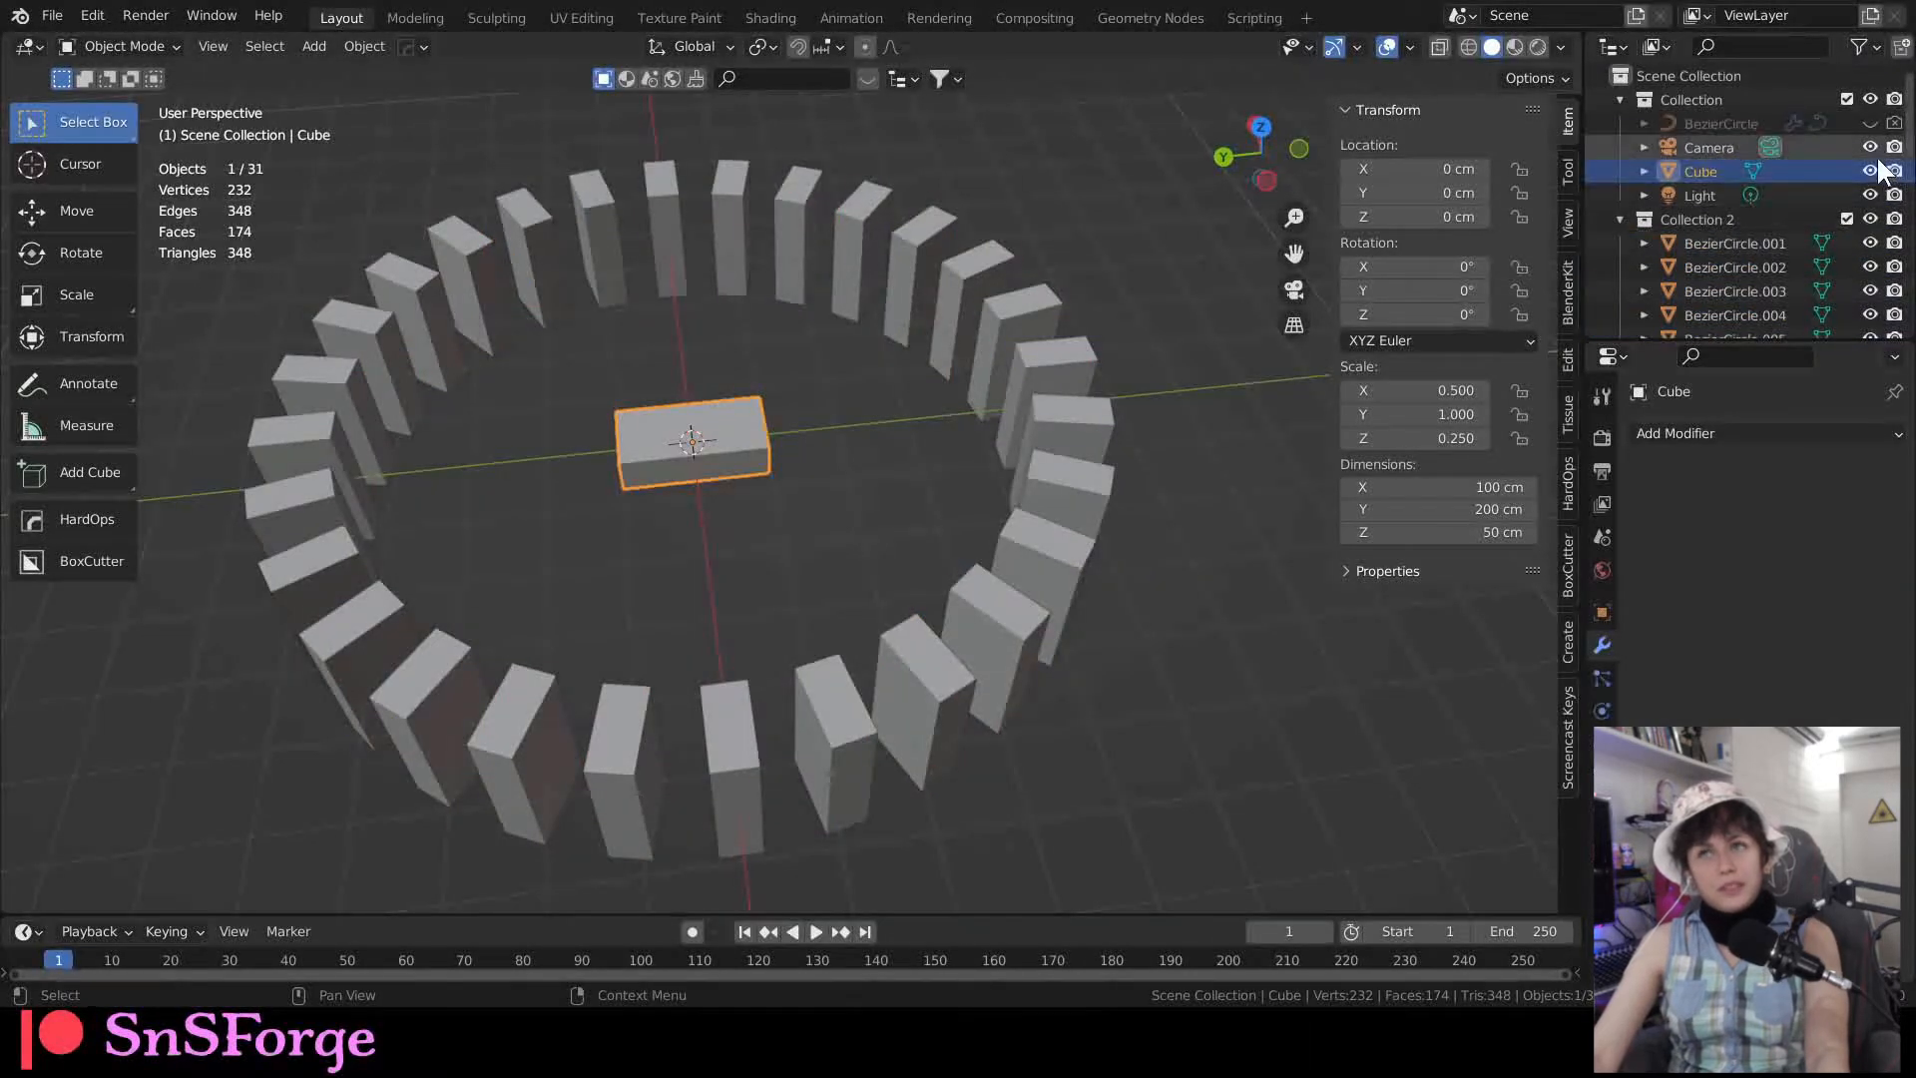
{"action": "left_click", "coordinate": [1870, 171]}
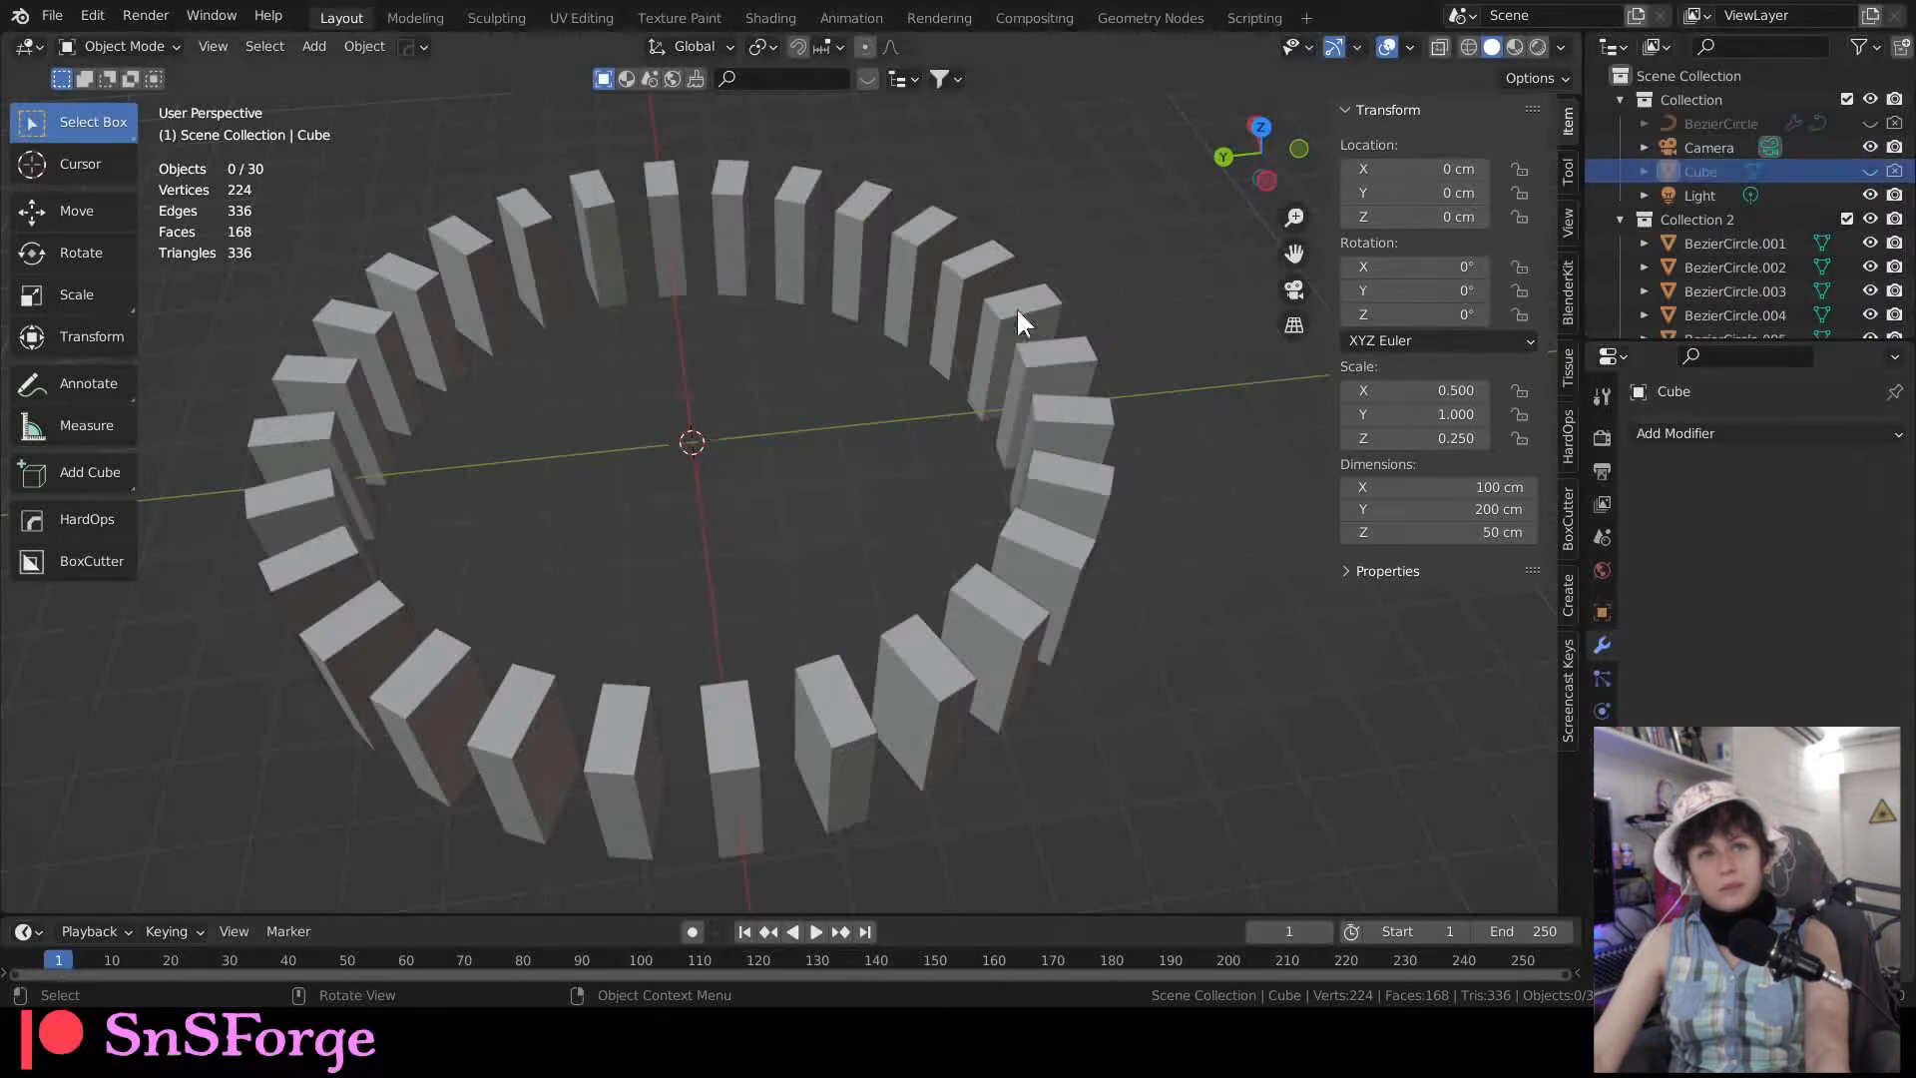
Step: Select all domino objects in Collection 2 with one domino active and set their origins to geometry
{"action": "left_click", "coordinate": [390, 325]}
{"action": "left_click", "coordinate": [1712, 220]}
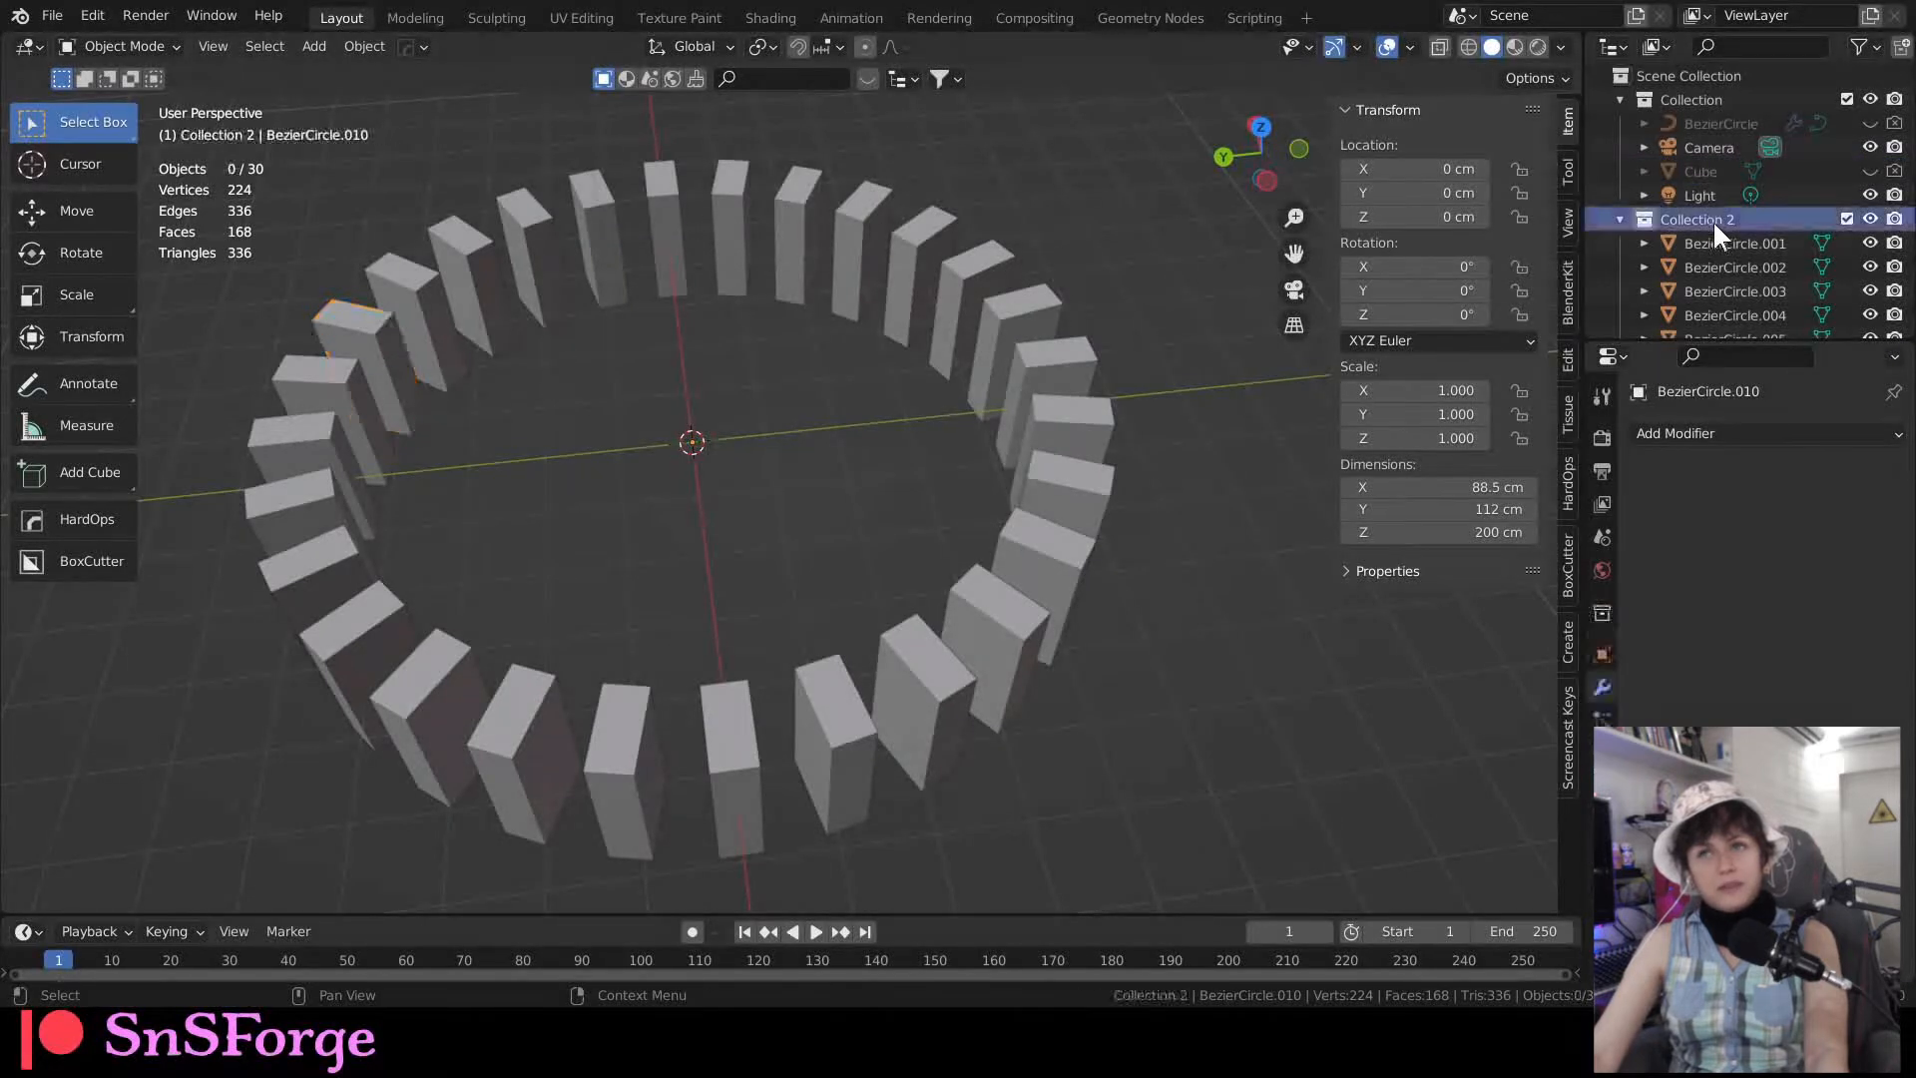
{"action": "right_click", "coordinate": [1712, 219]}
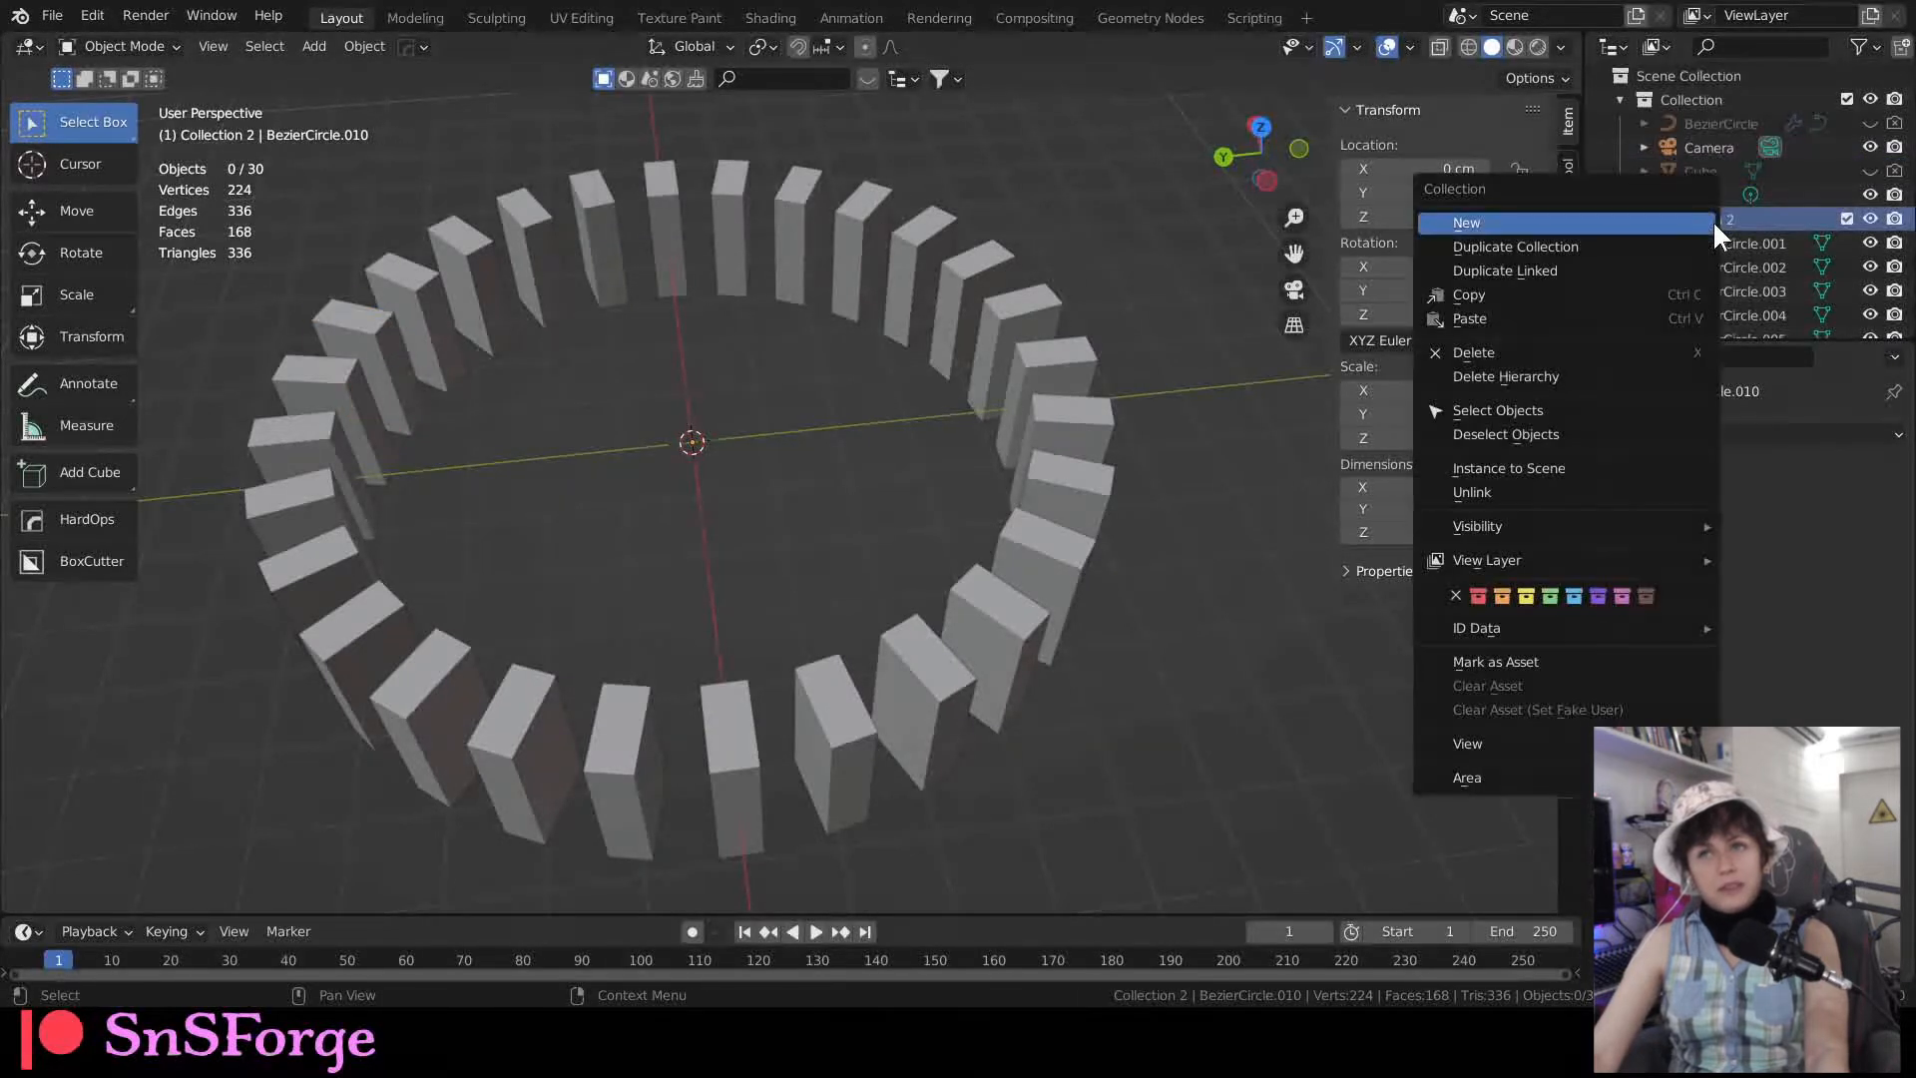
{"action": "left_click", "coordinate": [1568, 411]}
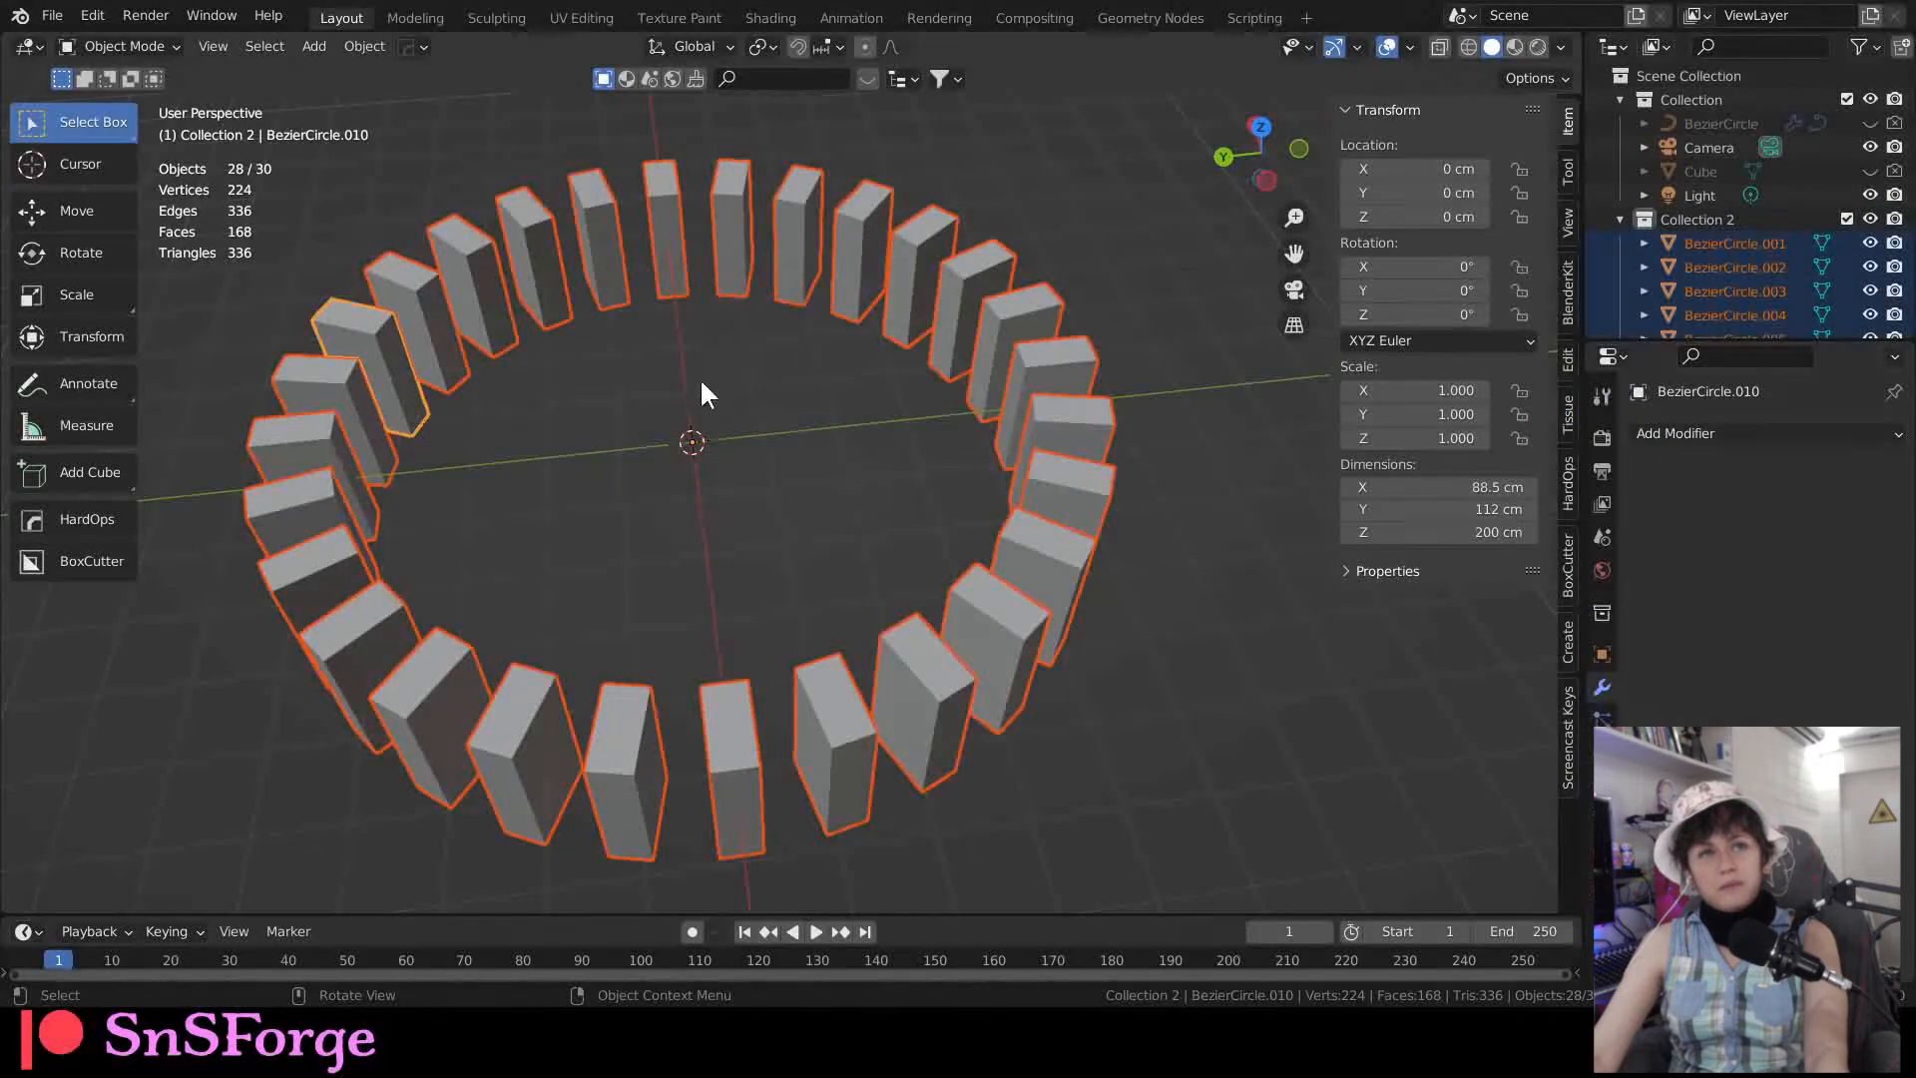
{"action": "right_click", "coordinate": [344, 399]}
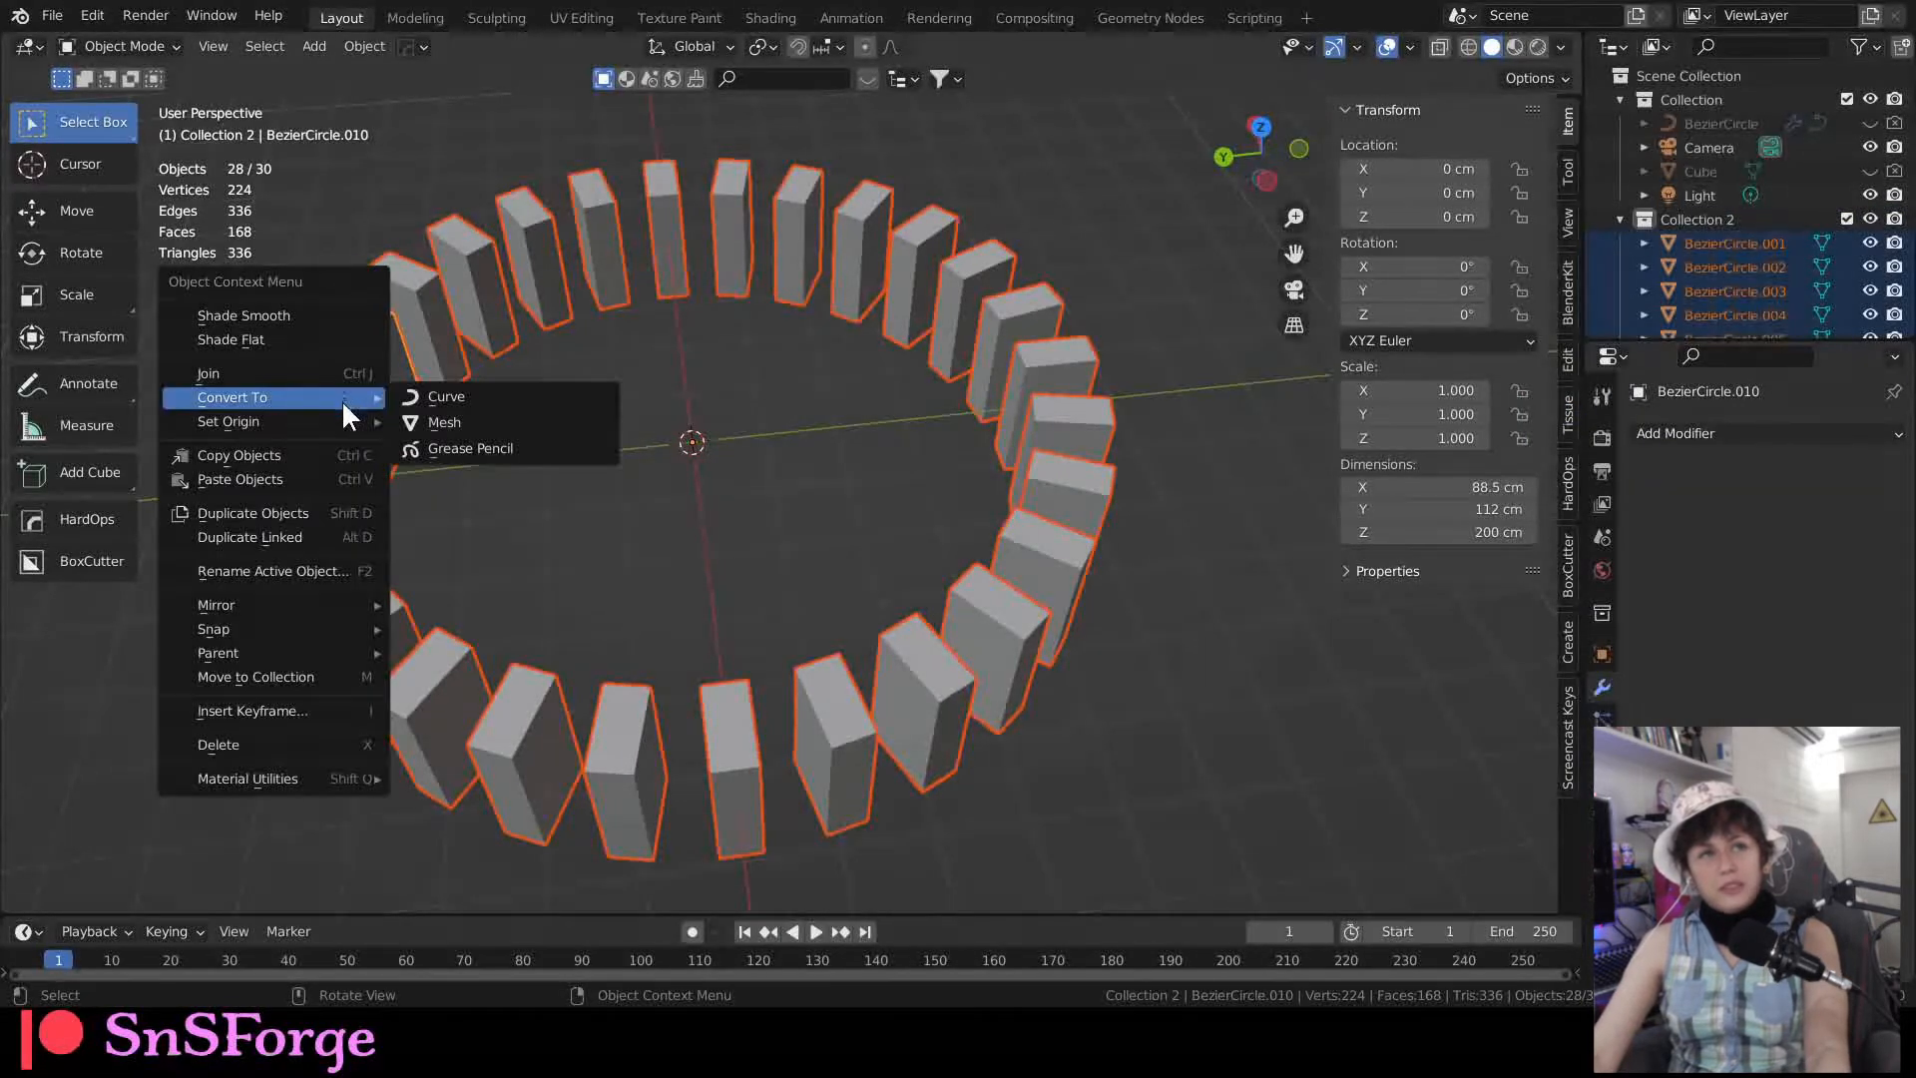
{"action": "mouse_move", "coordinate": [333, 419]}
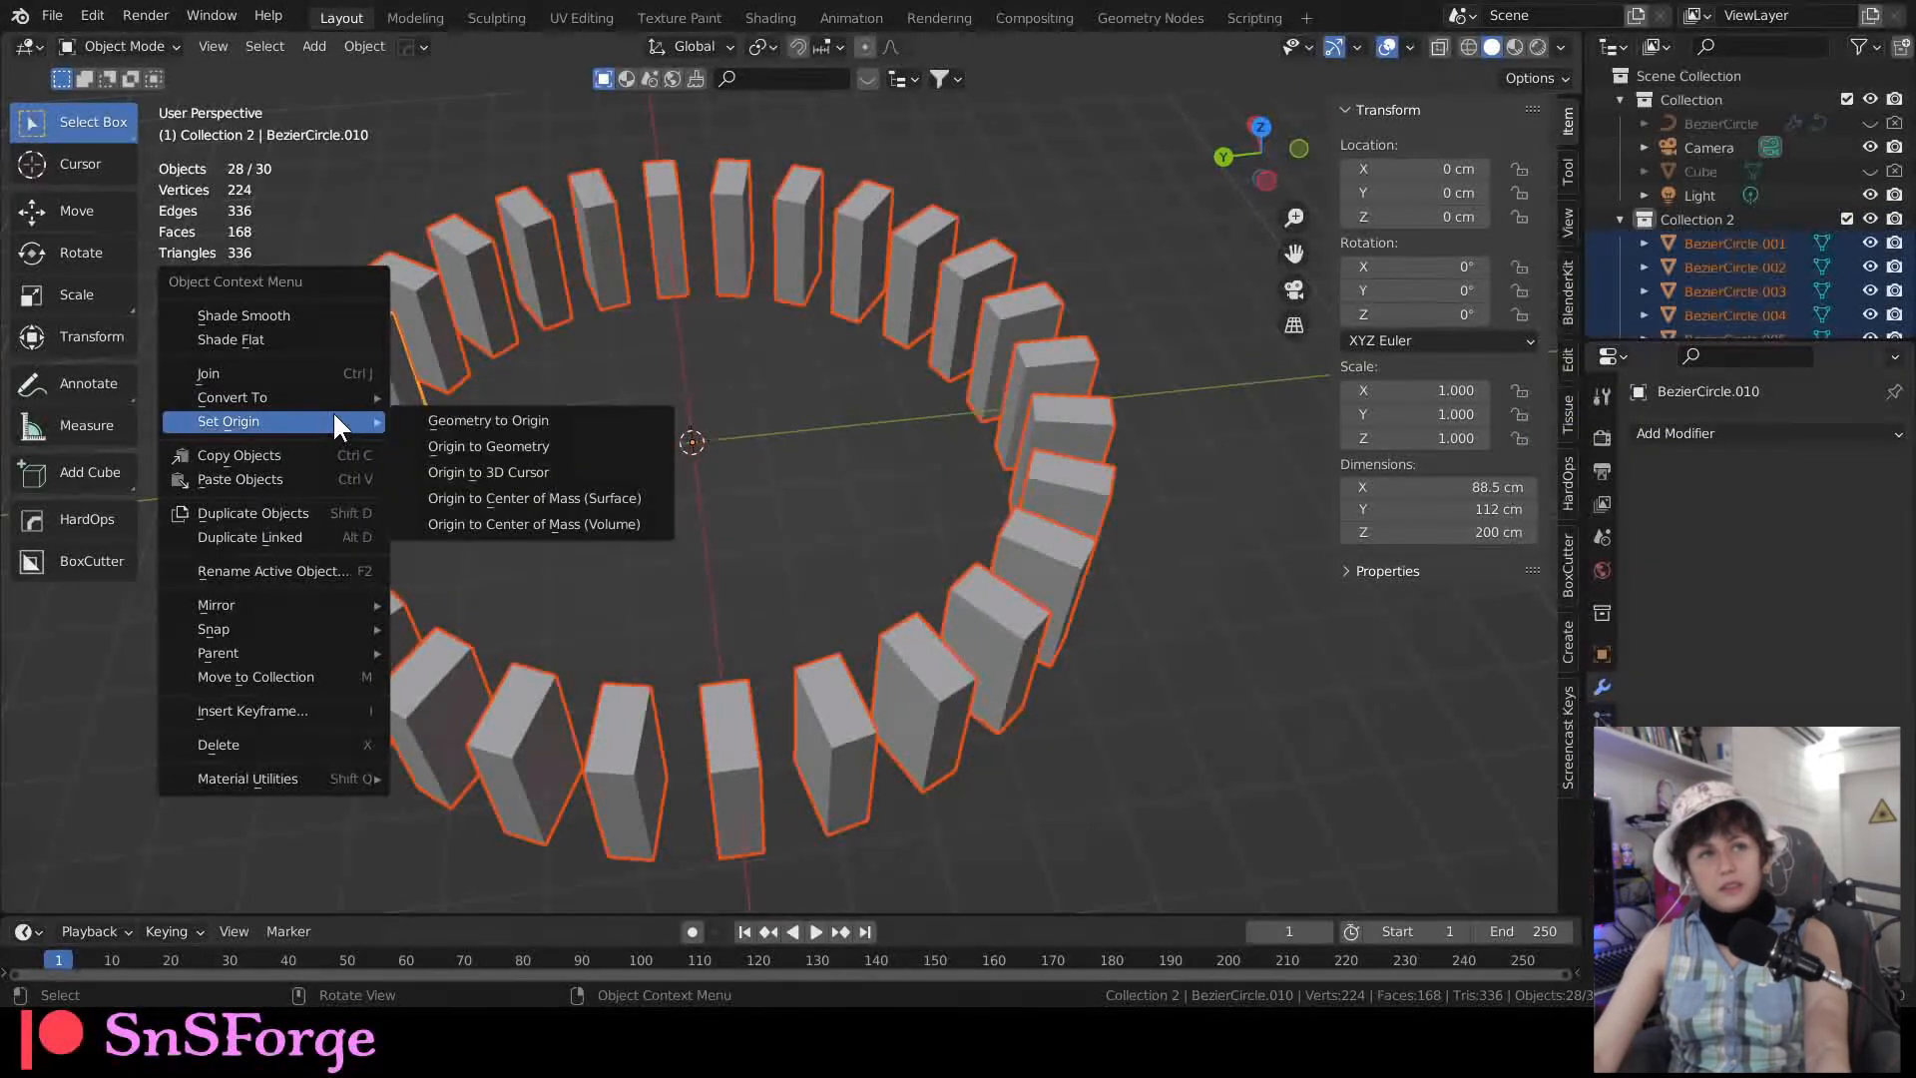
{"action": "left_click", "coordinate": [547, 445]}
{"action": "middle_click_drag", "start_coordinate": [561, 454], "coordinate": [1014, 360]}
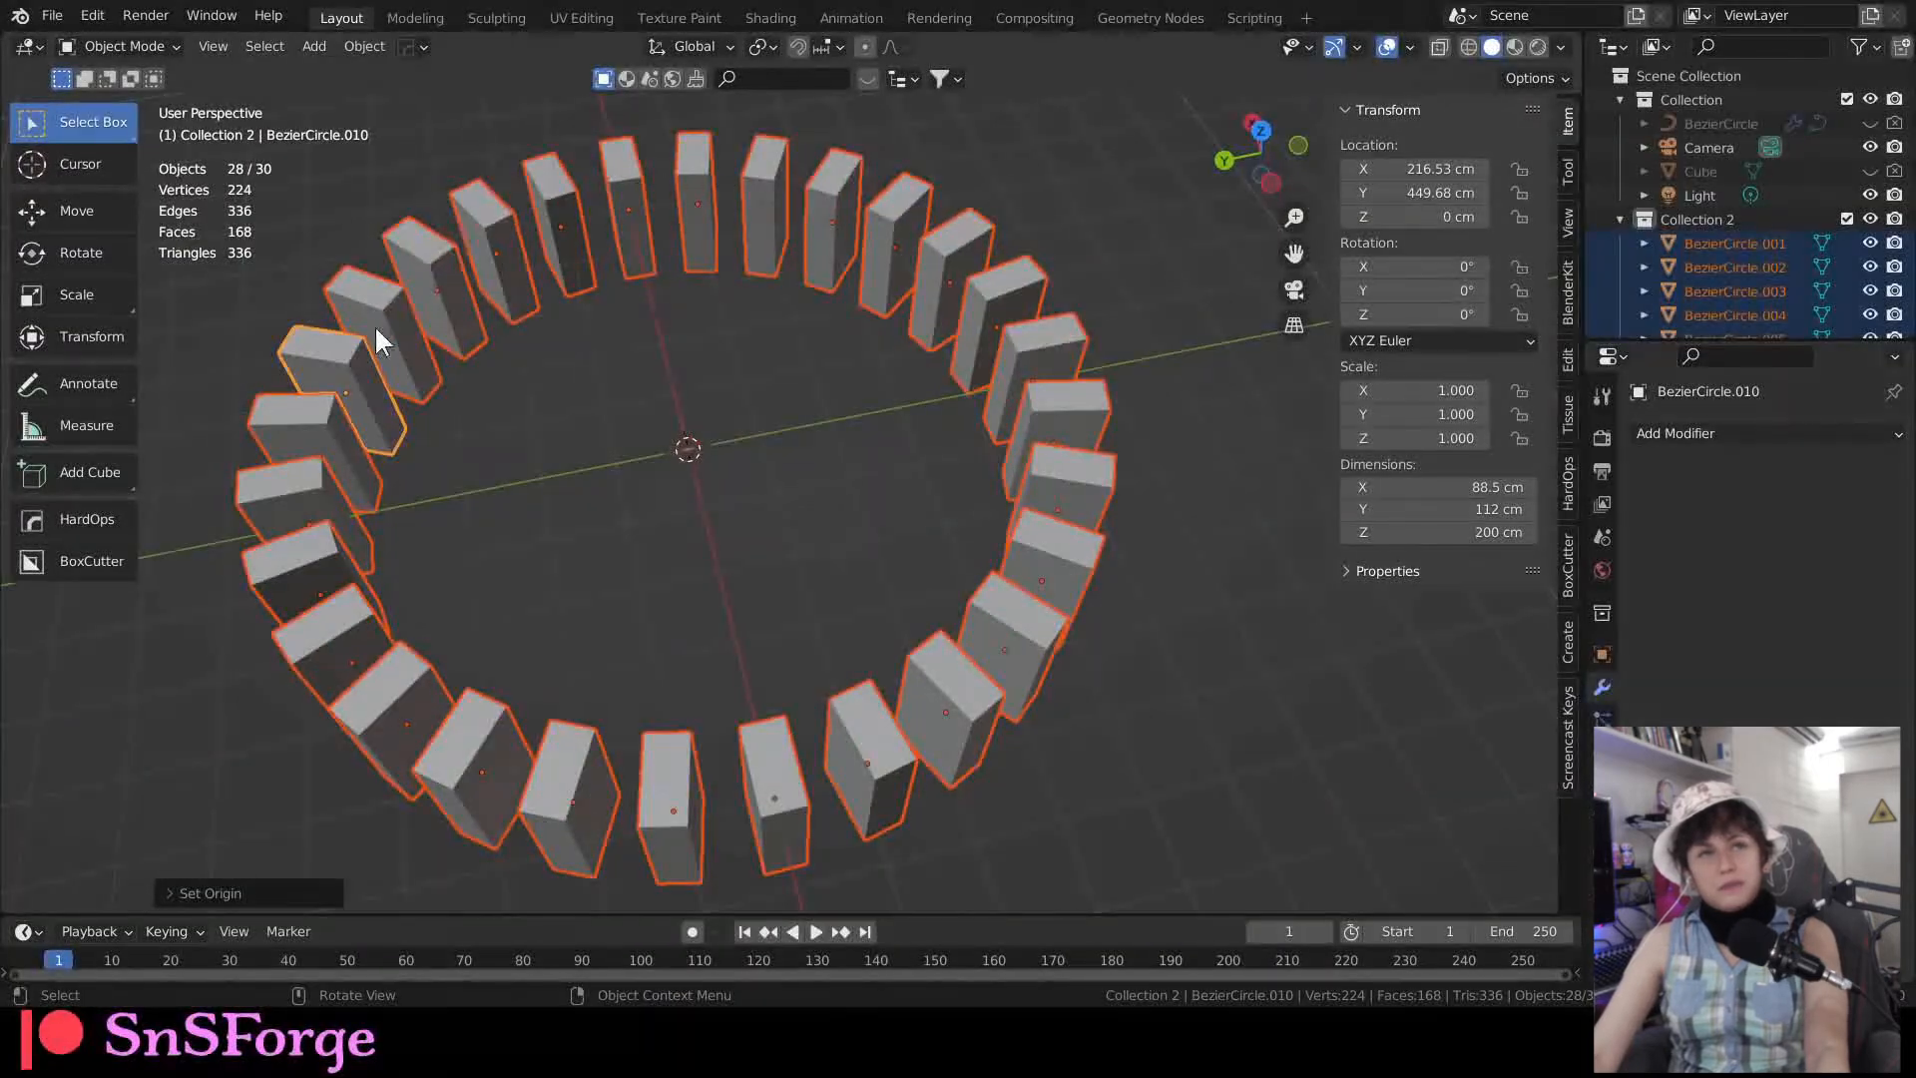
Step: Add a plane mesh at the center of the domino ring
{"action": "middle_click_drag", "start_coordinate": [542, 774], "coordinate": [882, 749]}
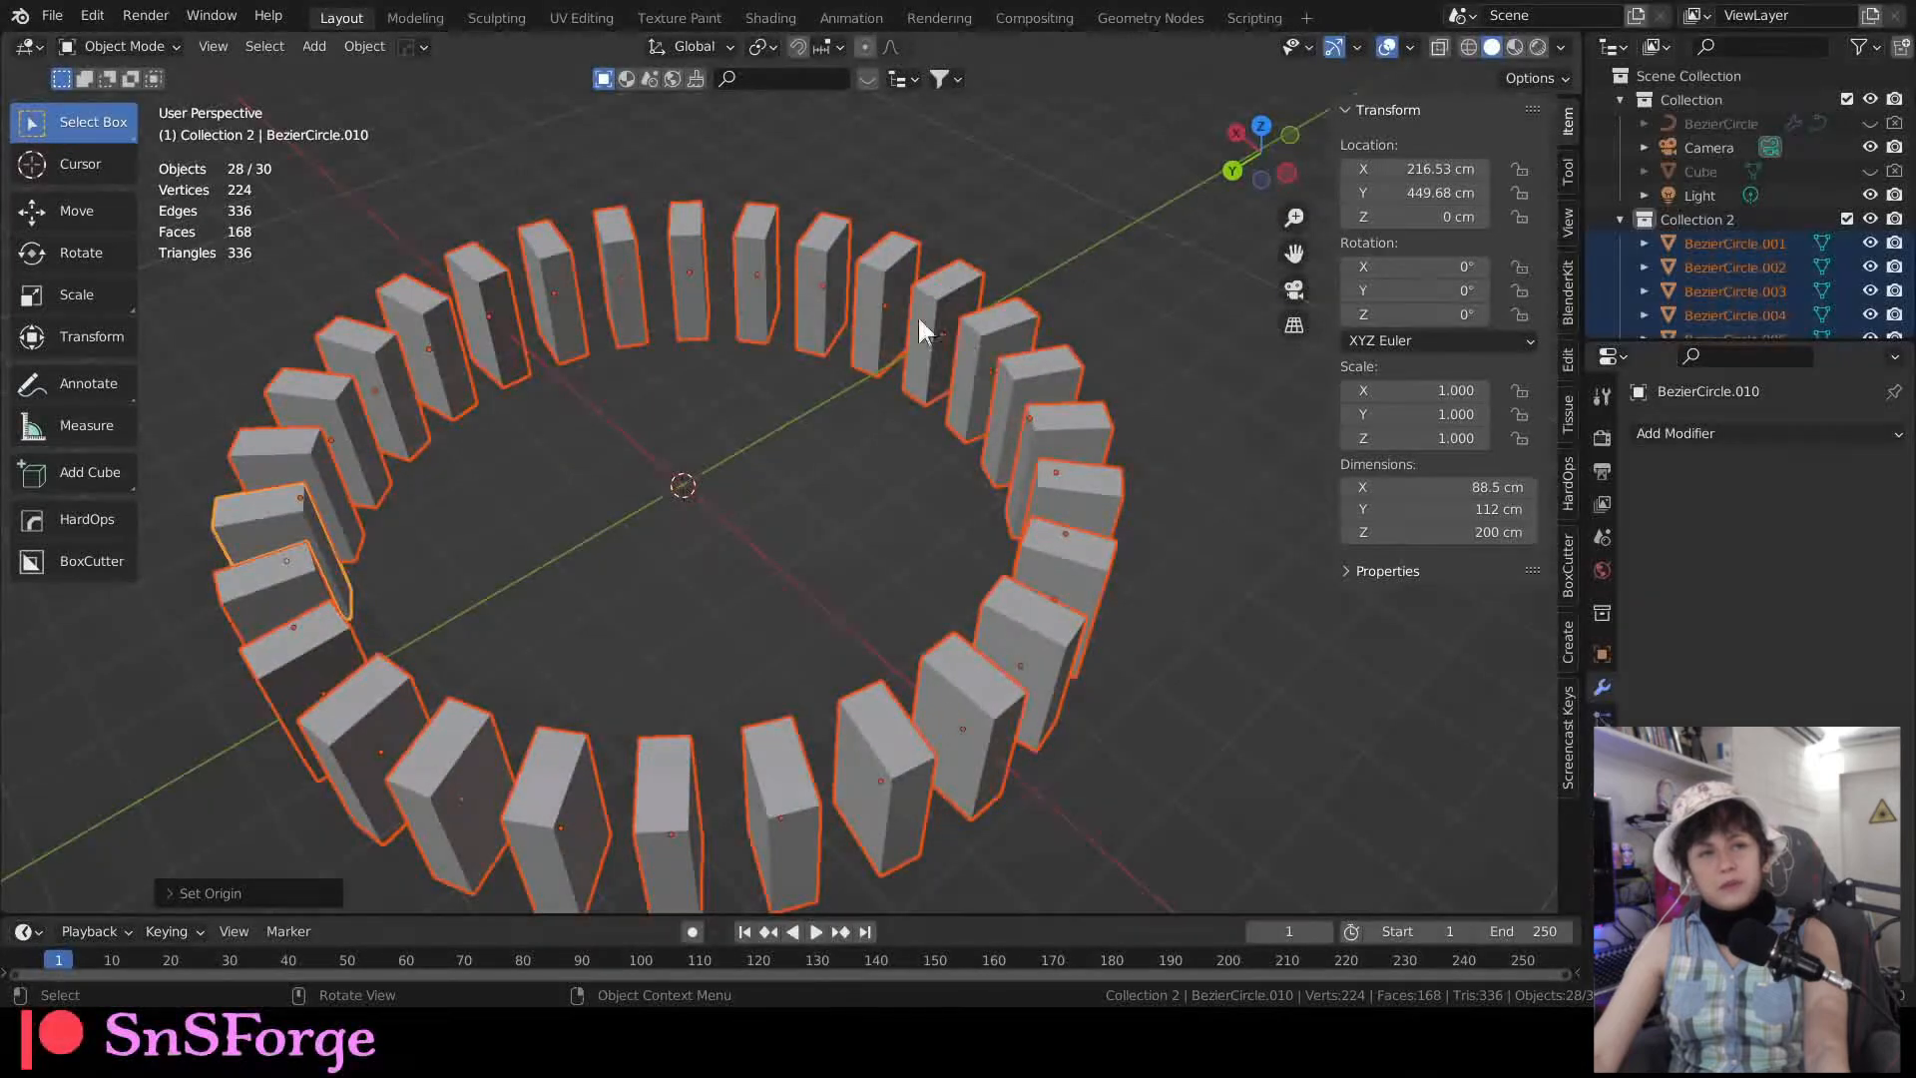
{"action": "middle_click_drag", "start_coordinate": [693, 536], "coordinate": [624, 560]}
{"action": "middle_click_drag", "start_coordinate": [765, 492], "coordinate": [808, 274]}
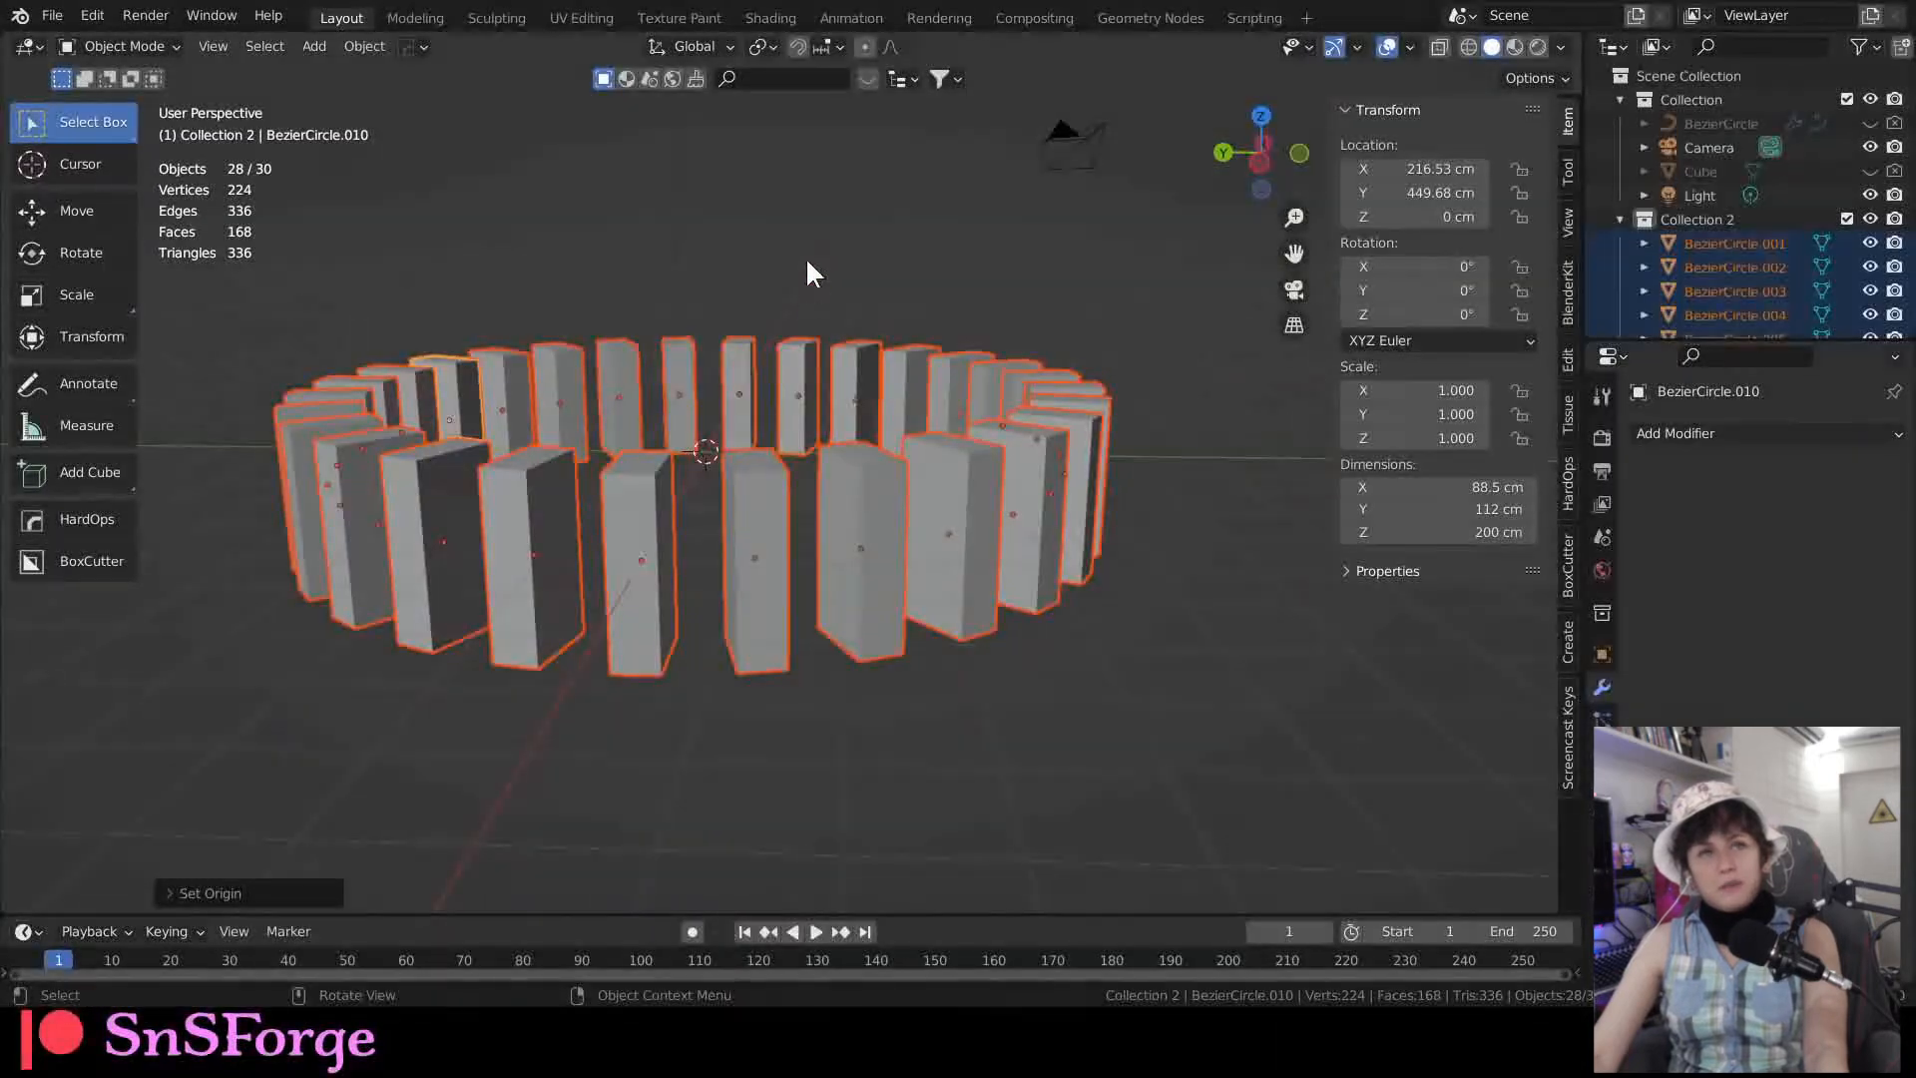
{"action": "left_click", "coordinate": [304, 46]}
{"action": "mouse_move", "coordinate": [344, 70]}
{"action": "left_click", "coordinate": [541, 72]}
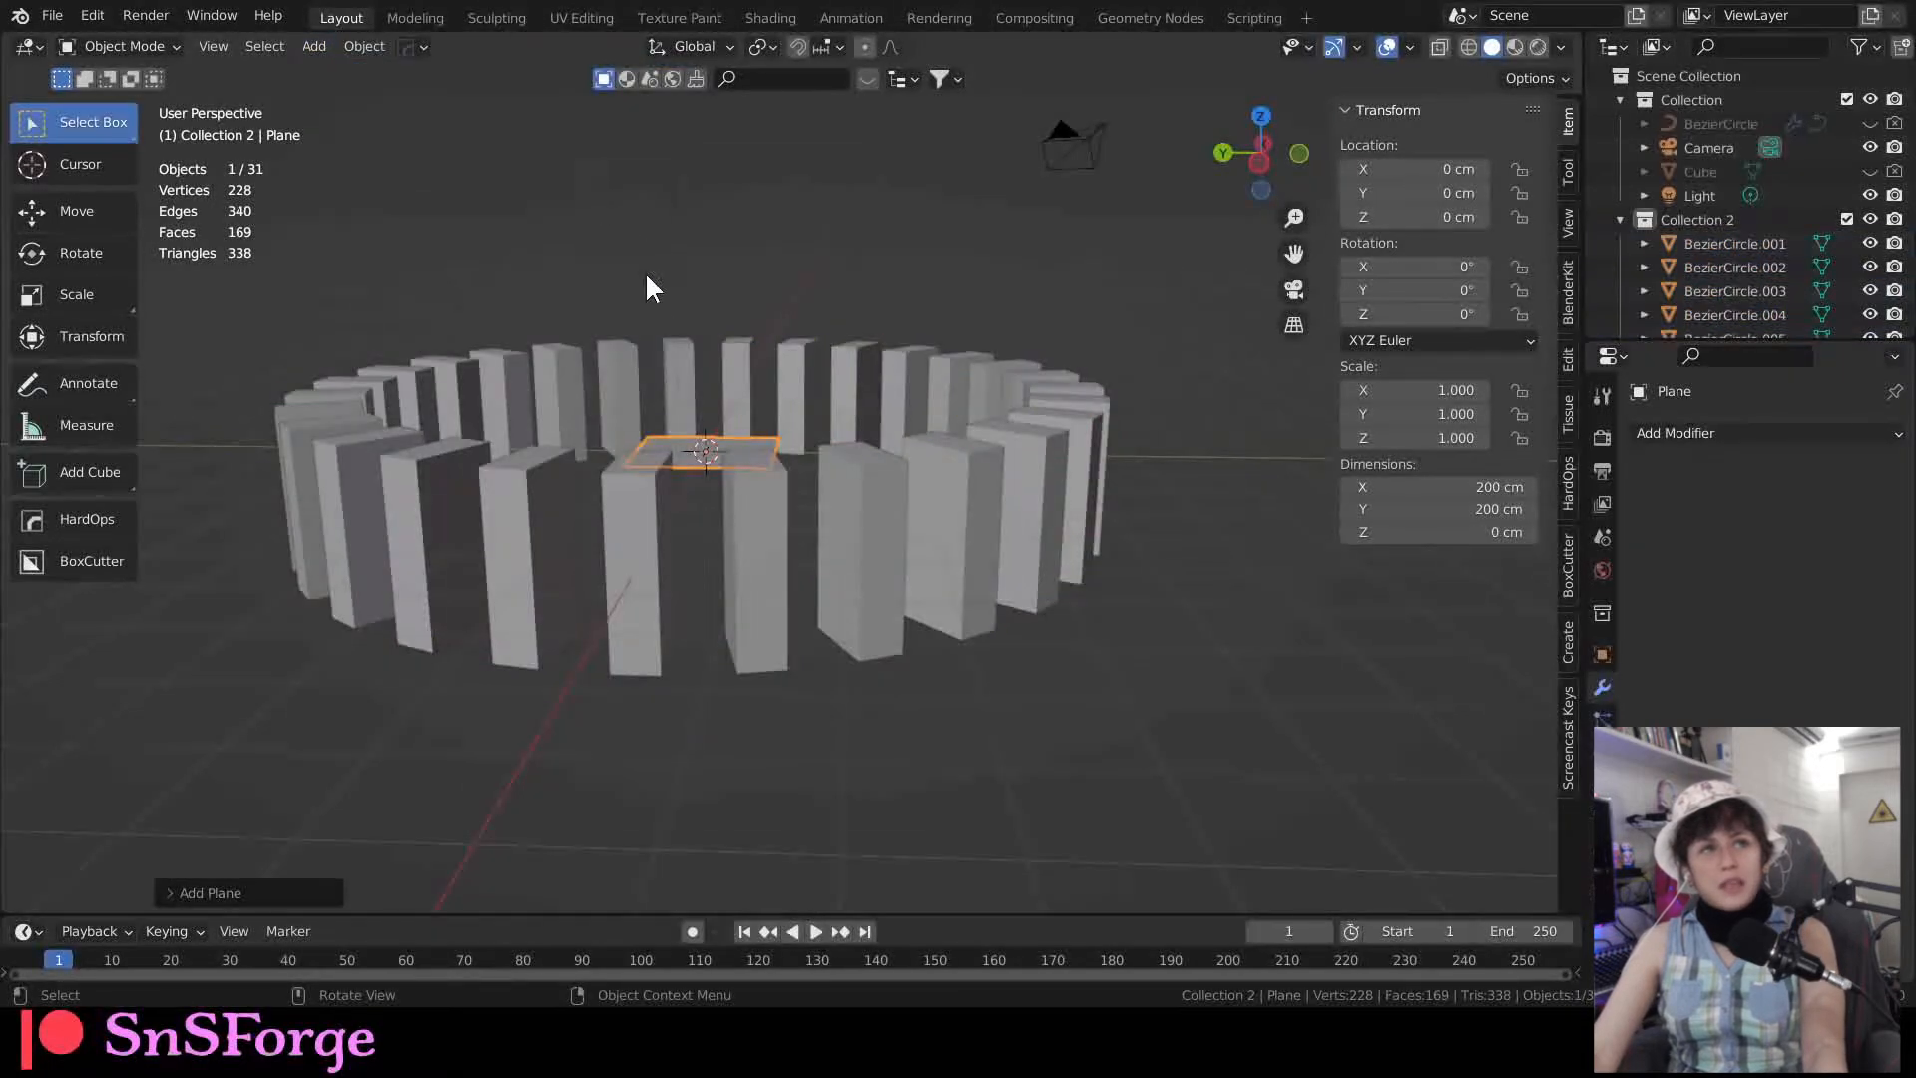
{"action": "middle_click_drag", "start_coordinate": [639, 250], "coordinate": [697, 417]}
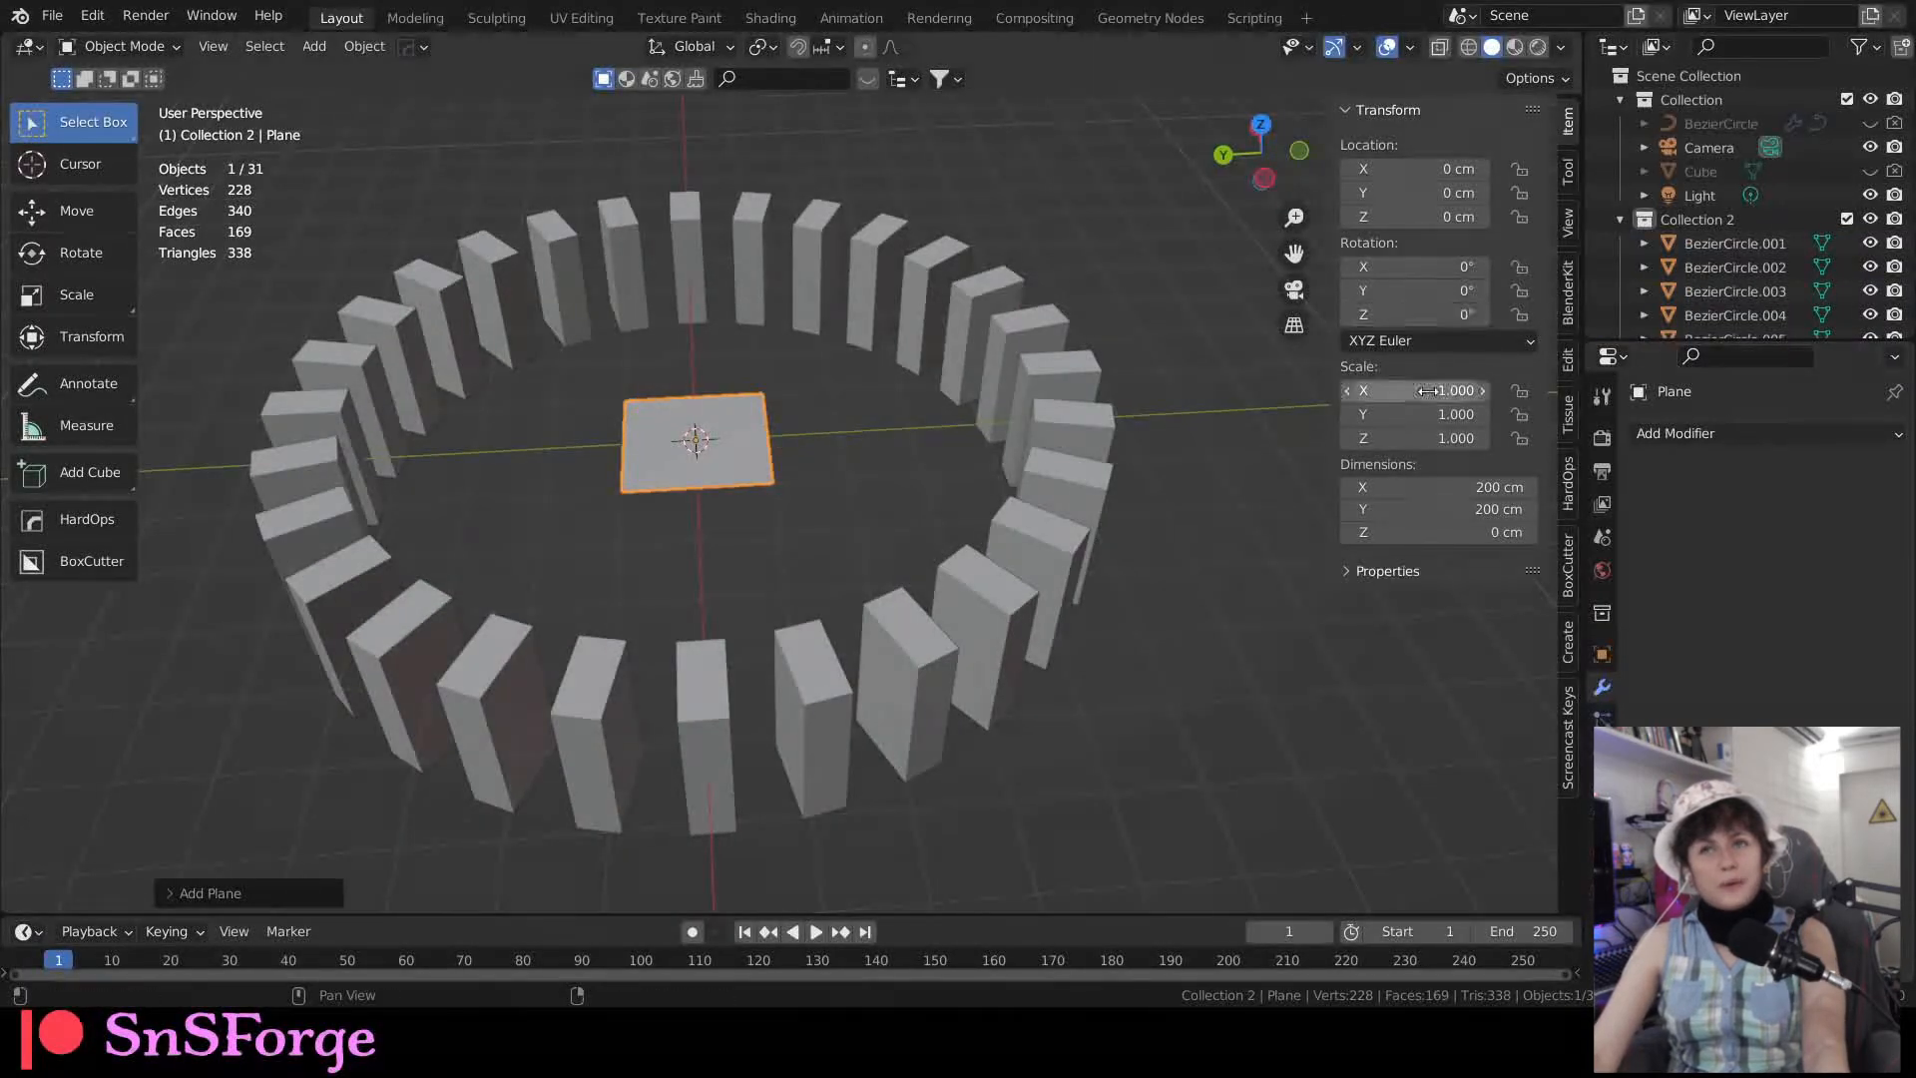
Step: Set the plane's scale to 10 on the X, Y and Z axes
{"action": "left_click", "coordinate": [1446, 395]}
{"action": "left_click", "coordinate": [1464, 356]}
{"action": "left_click_drag", "start_coordinate": [1463, 387], "coordinate": [1464, 439]}
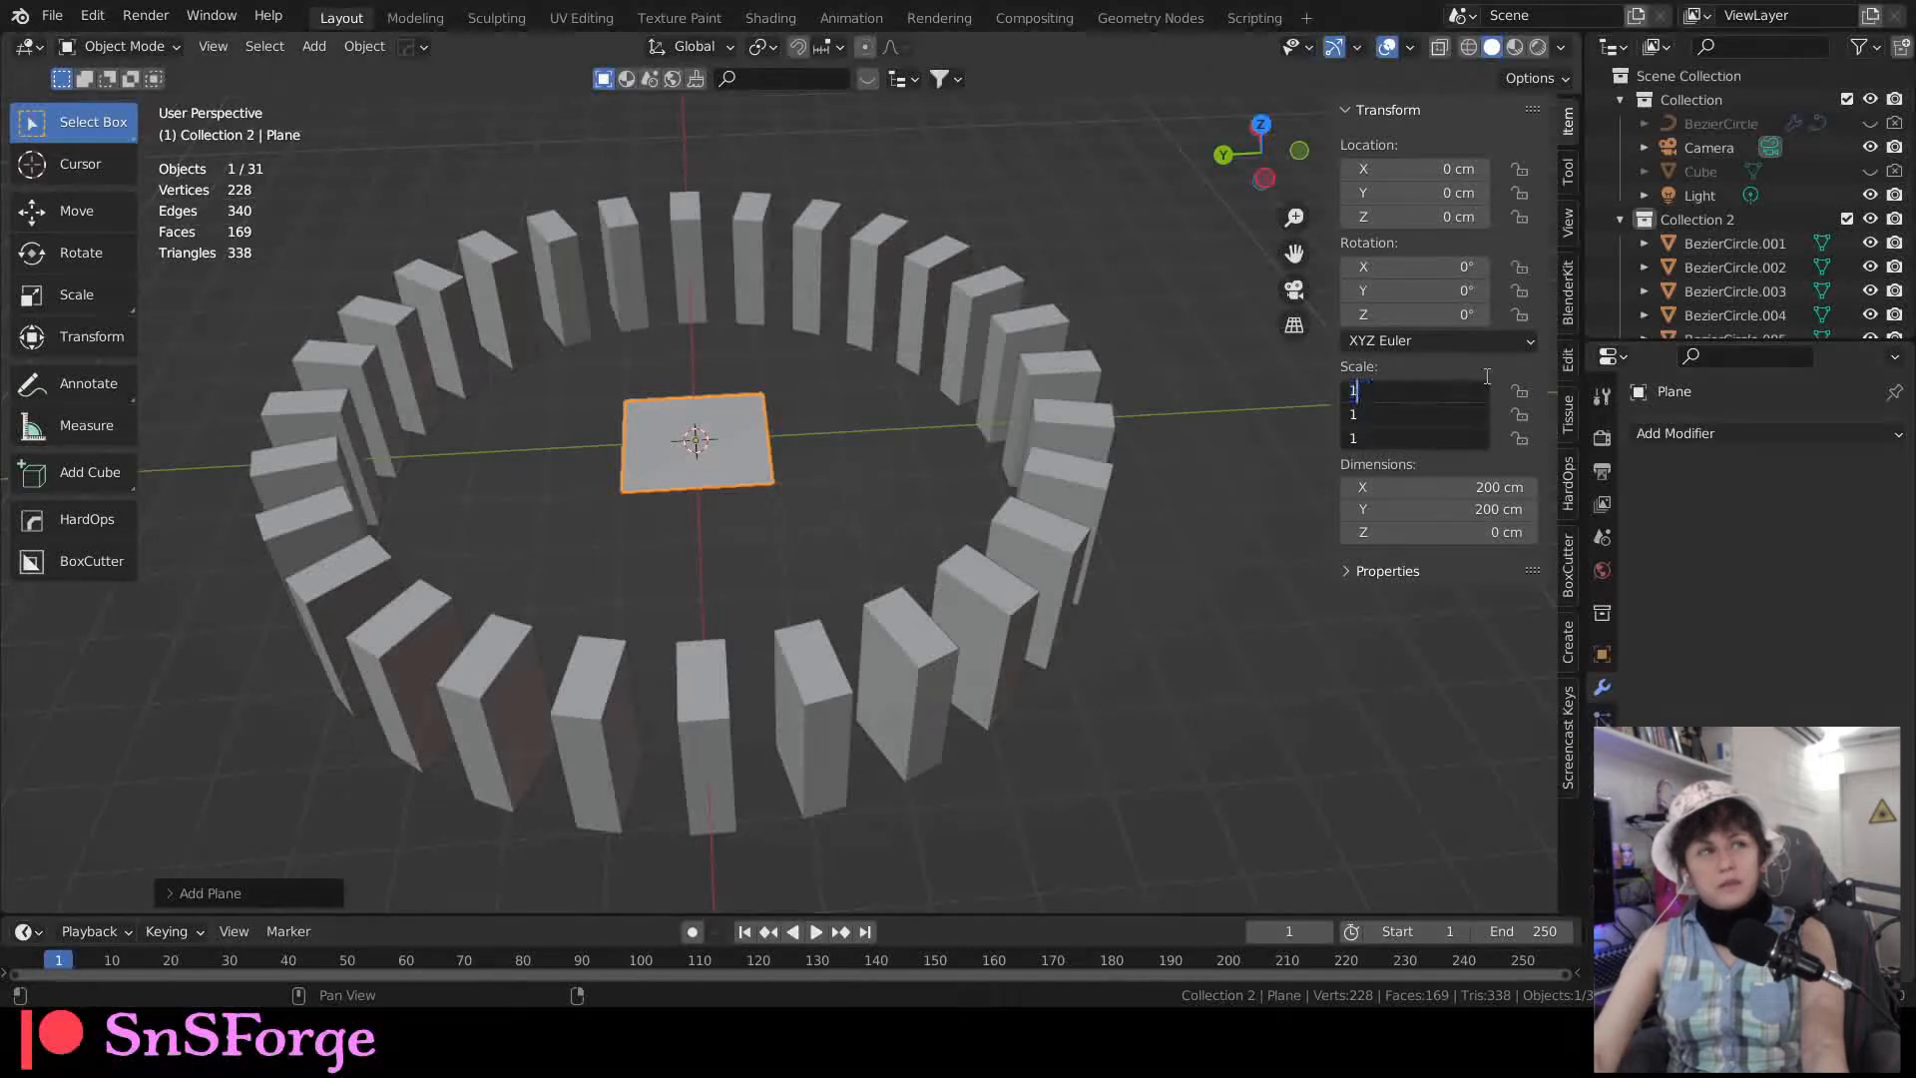
{"action": "type", "text": "10"}
{"action": "key", "text": "Return"}
Step: Set the plane's Z location to -100 cm and check it from underneath
{"action": "middle_click_drag", "start_coordinate": [786, 541], "coordinate": [710, 511]}
{"action": "left_click", "coordinate": [1427, 219]}
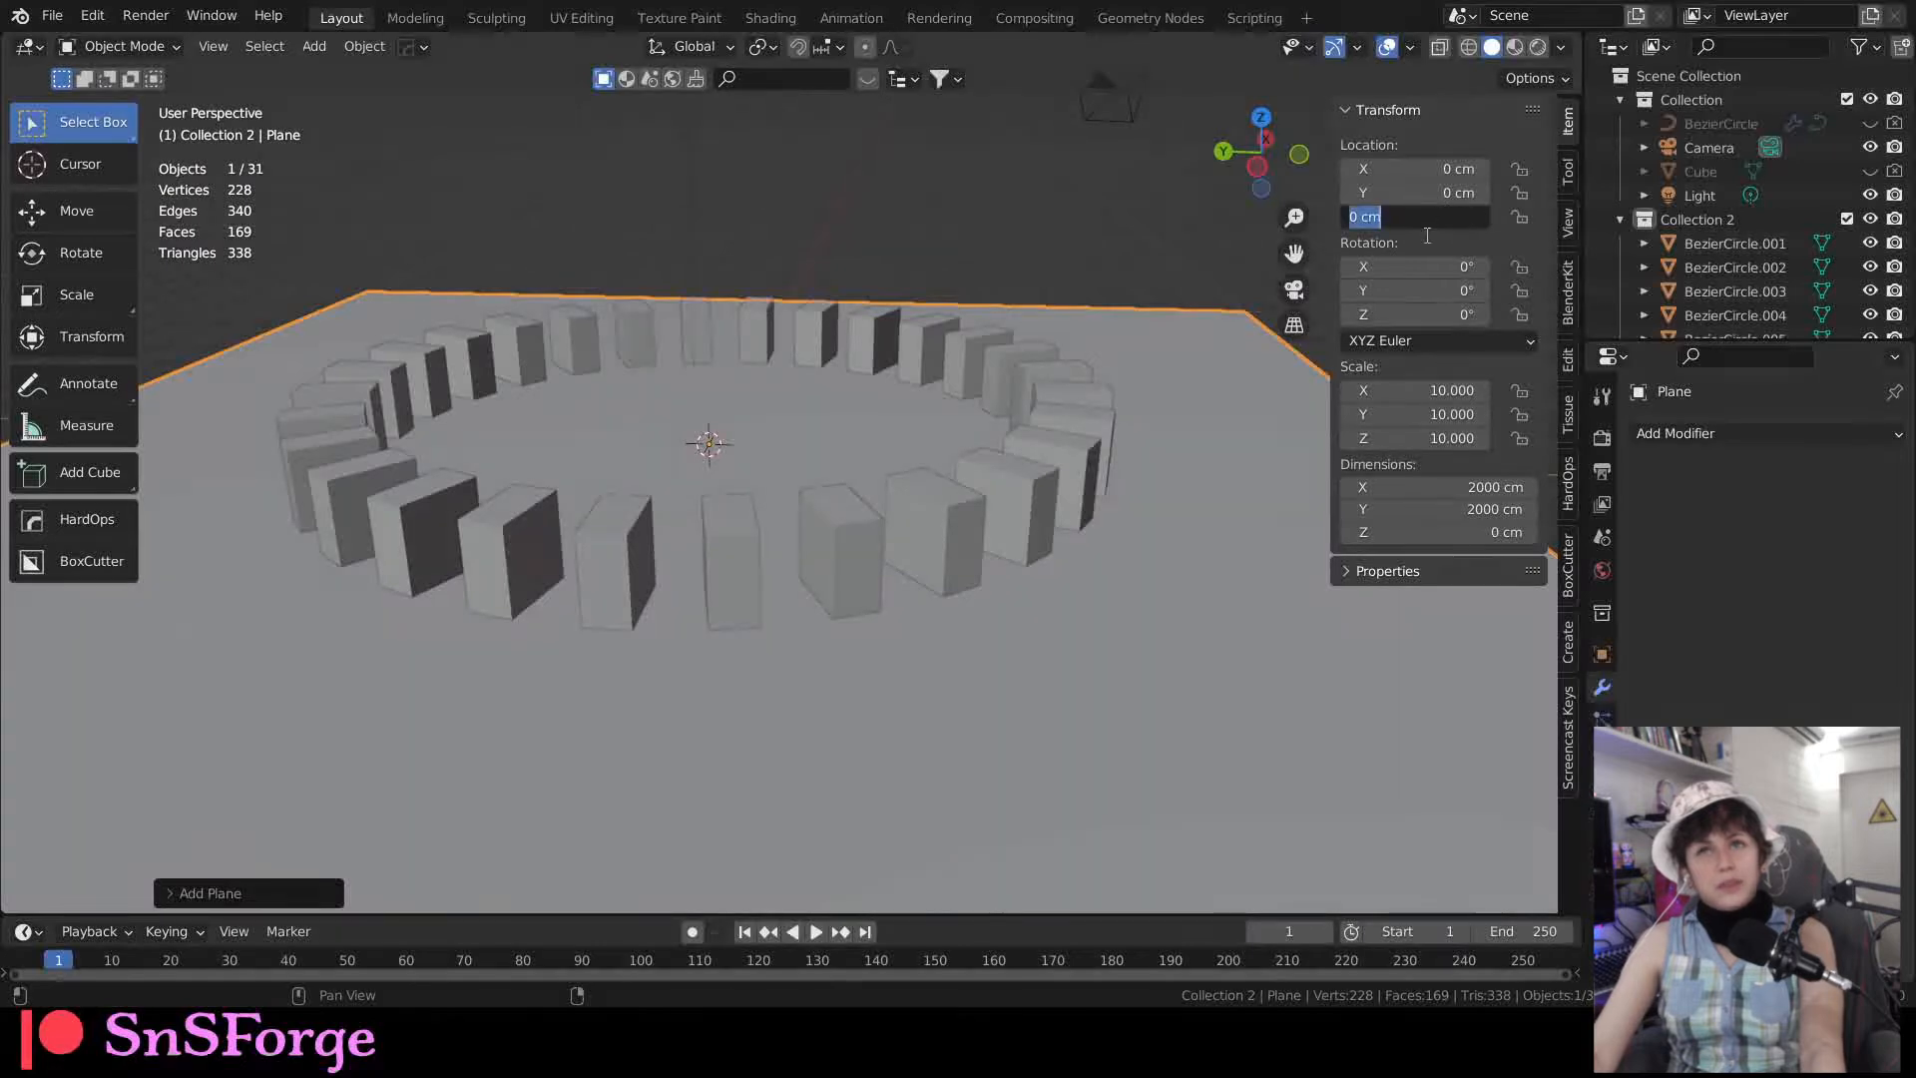
{"action": "type", "text": "-100"}
{"action": "key", "text": "Return"}
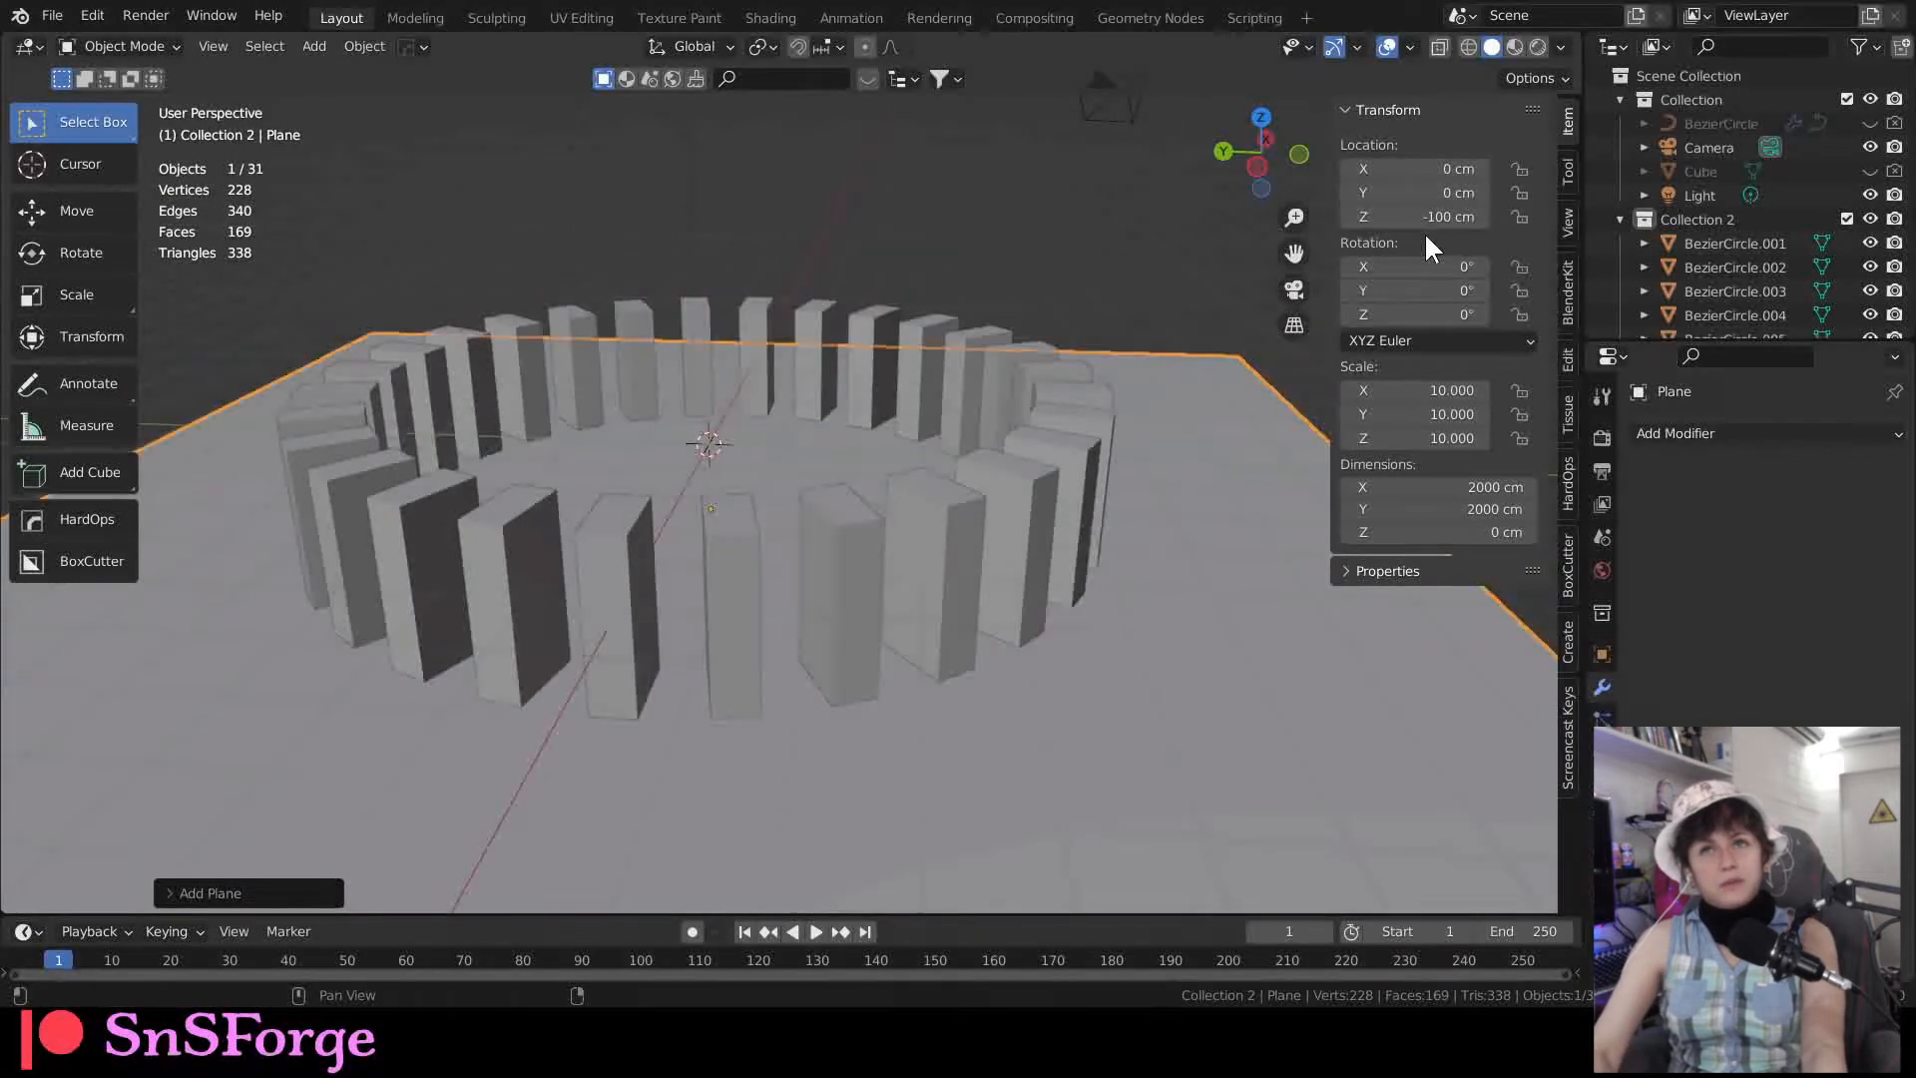
{"action": "middle_click_drag", "start_coordinate": [813, 598], "coordinate": [559, 569]}
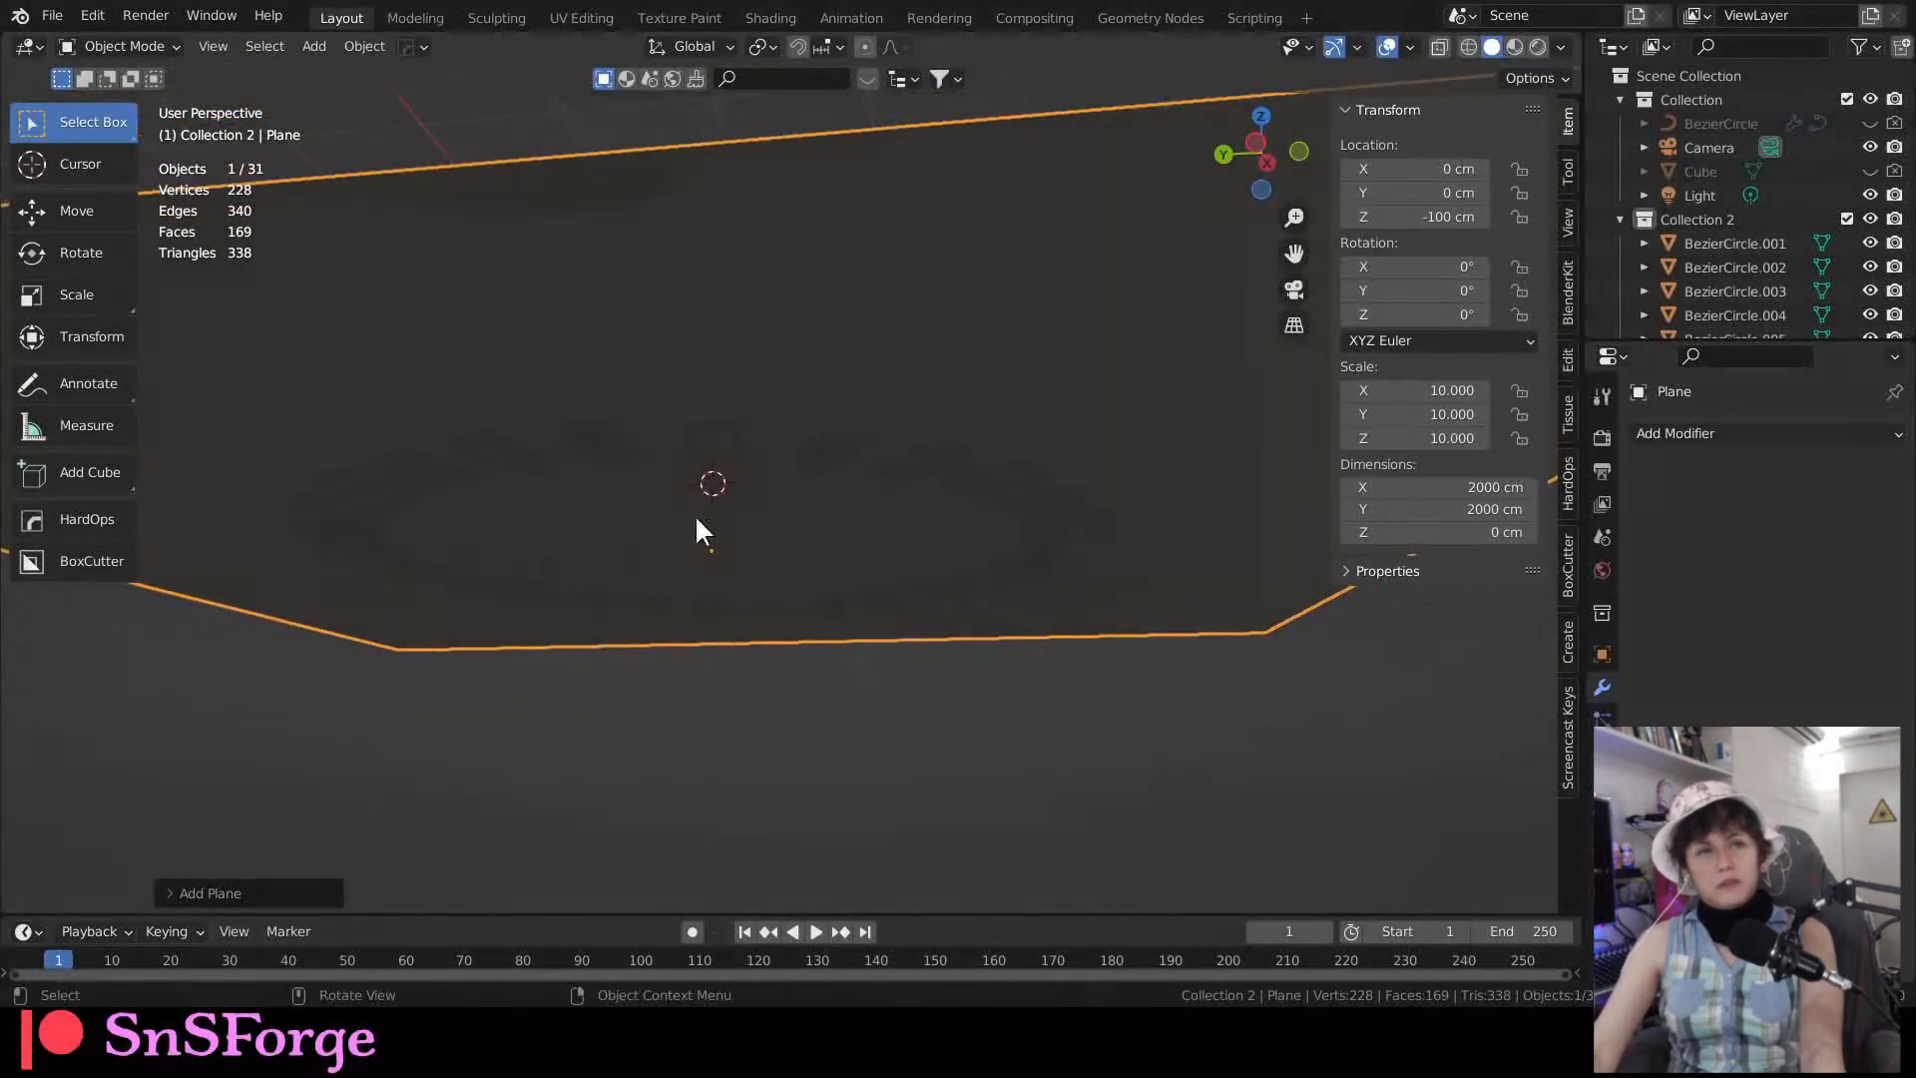
Step: Set the plane's Z location to -100.1 cm, just below the bases of the dominoes
{"action": "left_click", "coordinate": [1419, 224]}
{"action": "type", "text": "-100"}
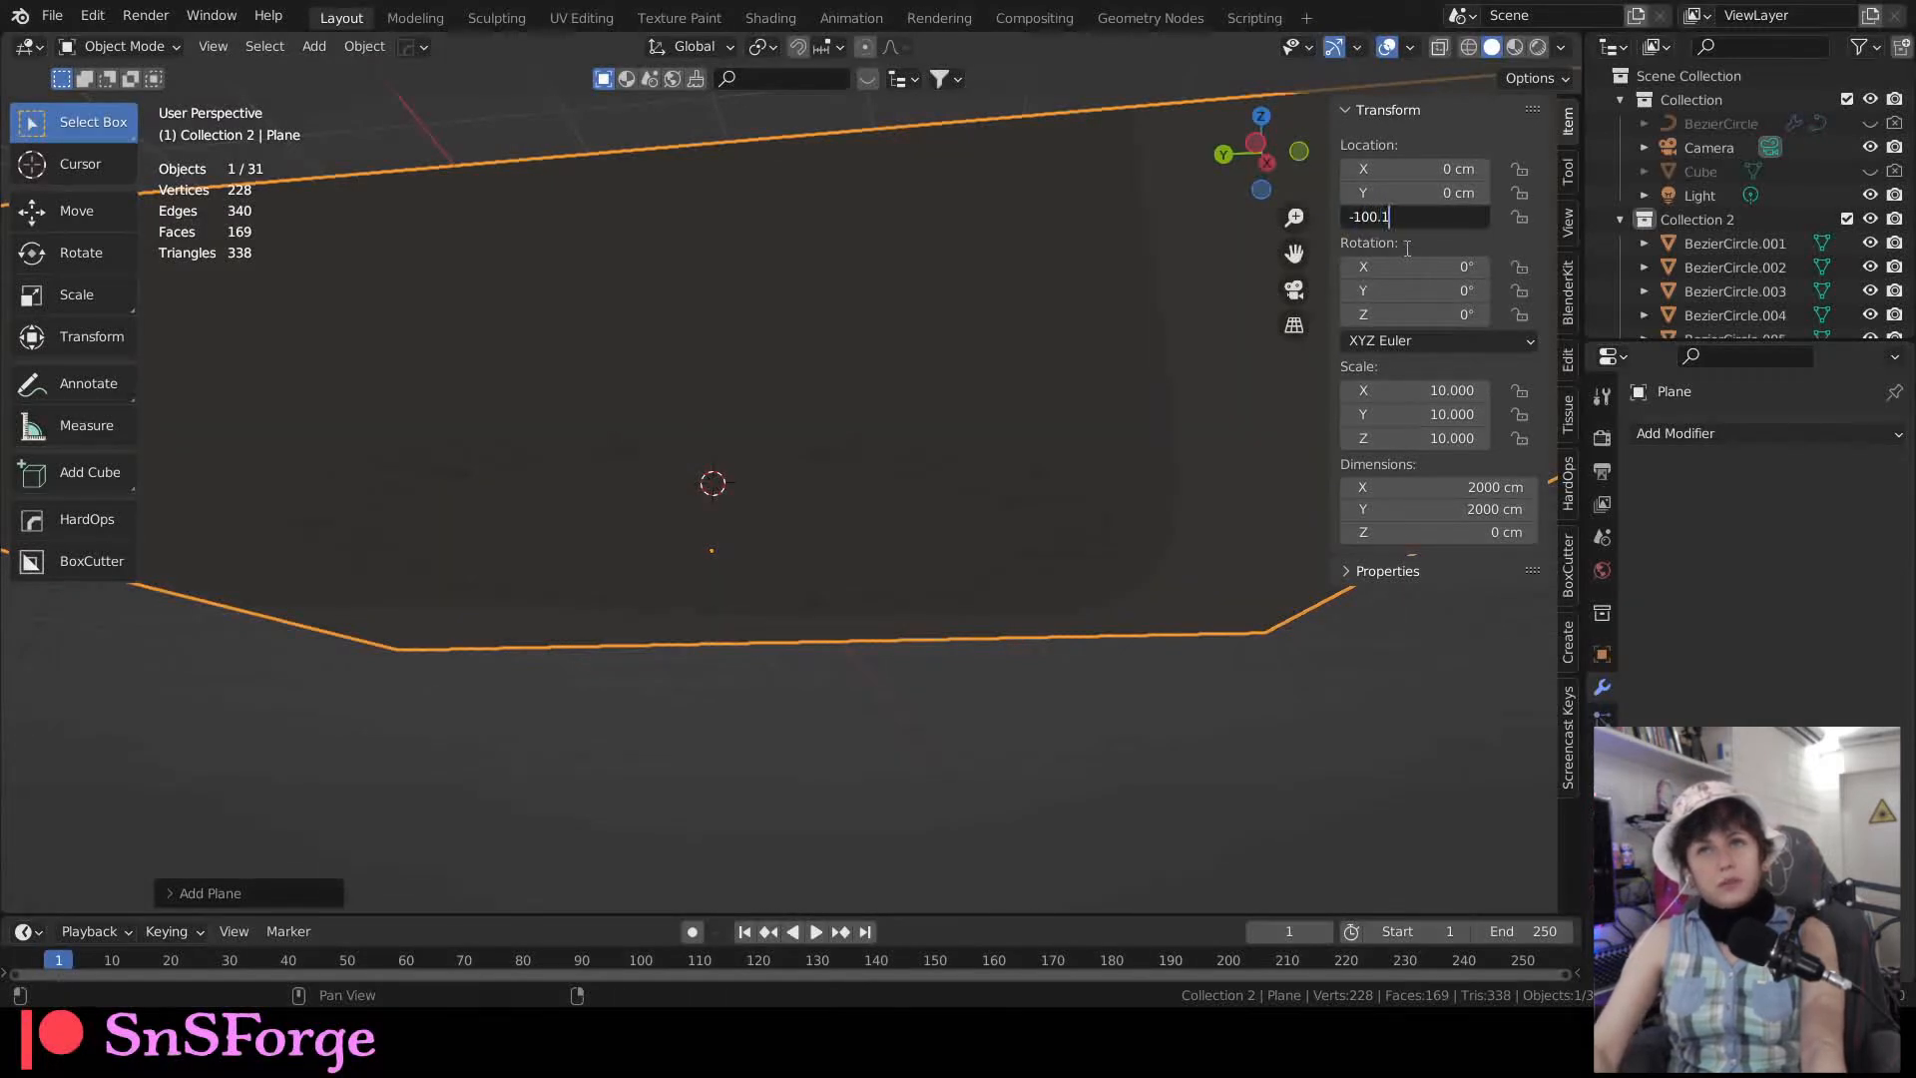
{"action": "middle_click_drag", "start_coordinate": [883, 387], "coordinate": [1125, 556]}
{"action": "scroll", "coordinate": [844, 479], "scroll_direction": "up", "scroll_amount": 1}
{"action": "scroll", "coordinate": [862, 526], "scroll_direction": "down", "scroll_amount": 4}
{"action": "scroll", "coordinate": [878, 495], "scroll_direction": "up", "scroll_amount": 3}
{"action": "scroll", "coordinate": [876, 503], "scroll_direction": "up", "scroll_amount": 2}
{"action": "scroll", "coordinate": [878, 505], "scroll_direction": "down", "scroll_amount": 4}
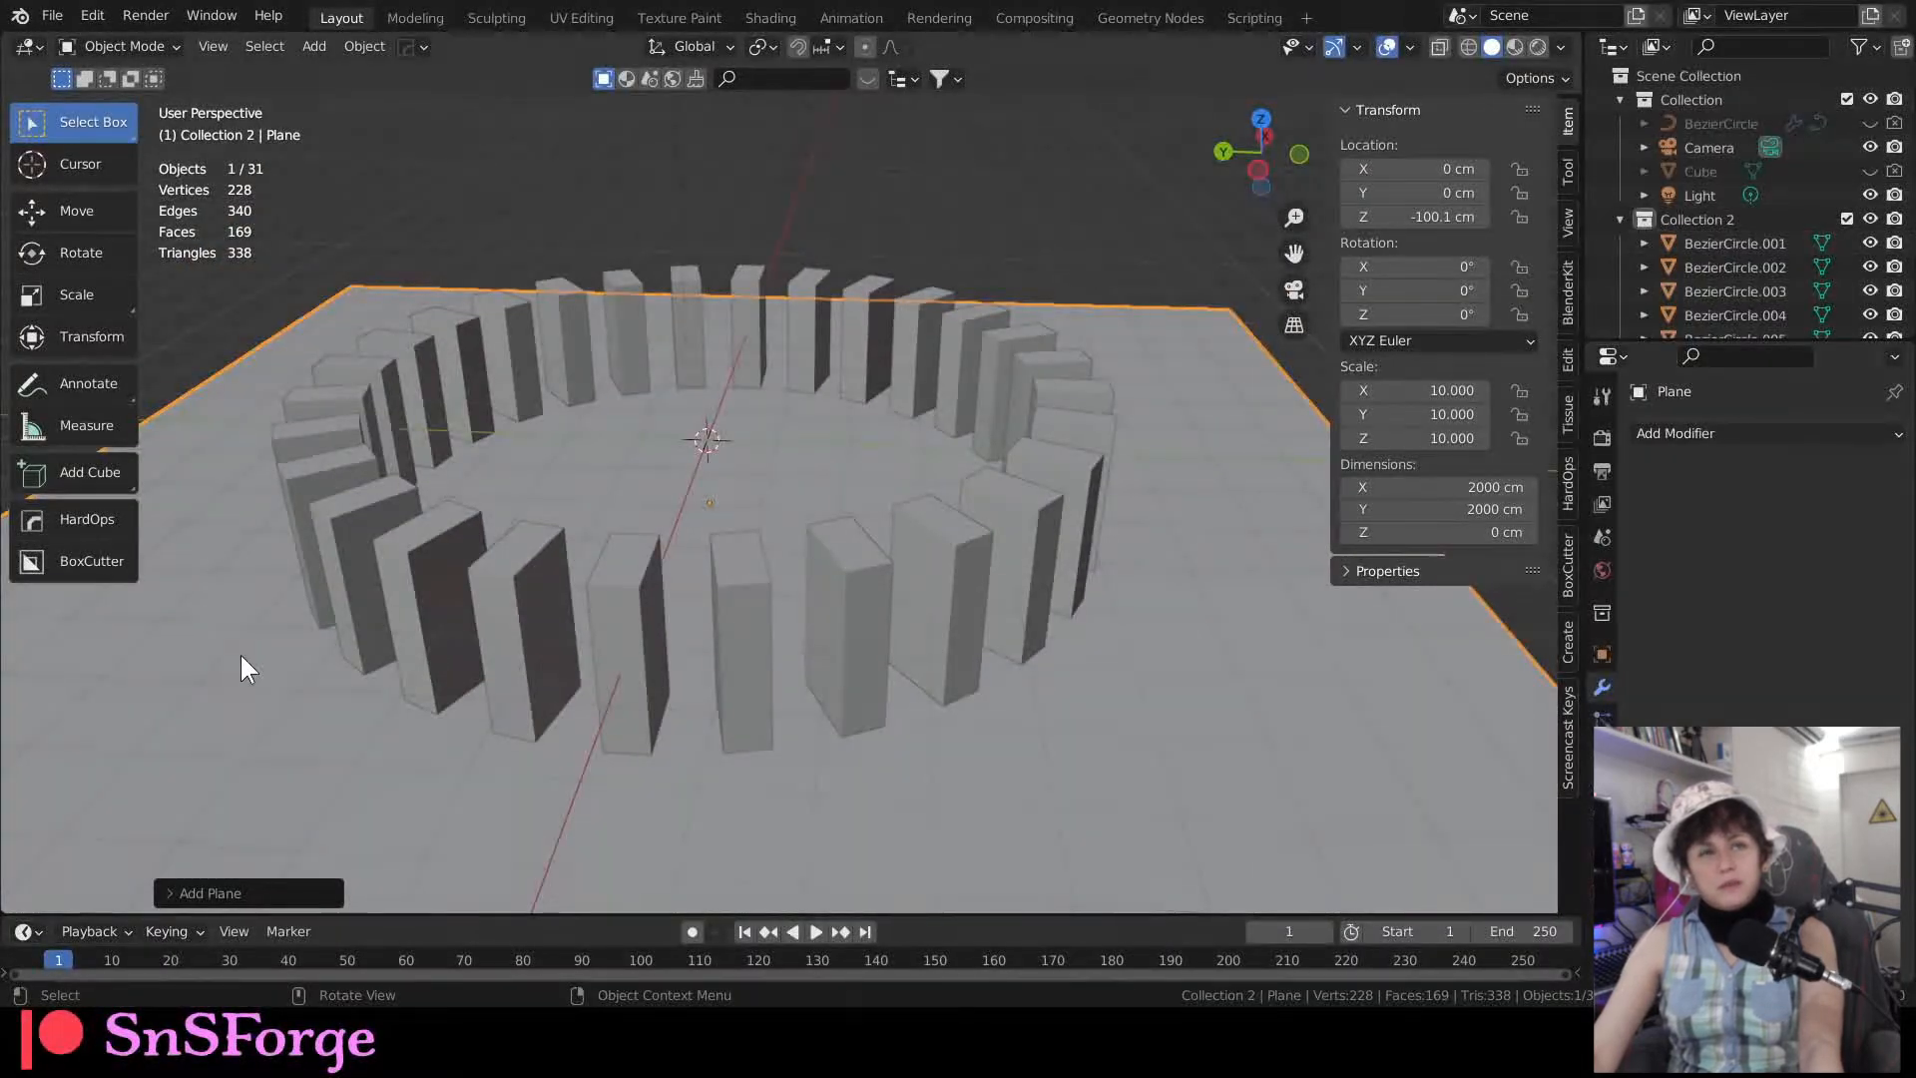
Step: Make the ground plane a passive rigid body
{"action": "left_click", "coordinate": [250, 702]}
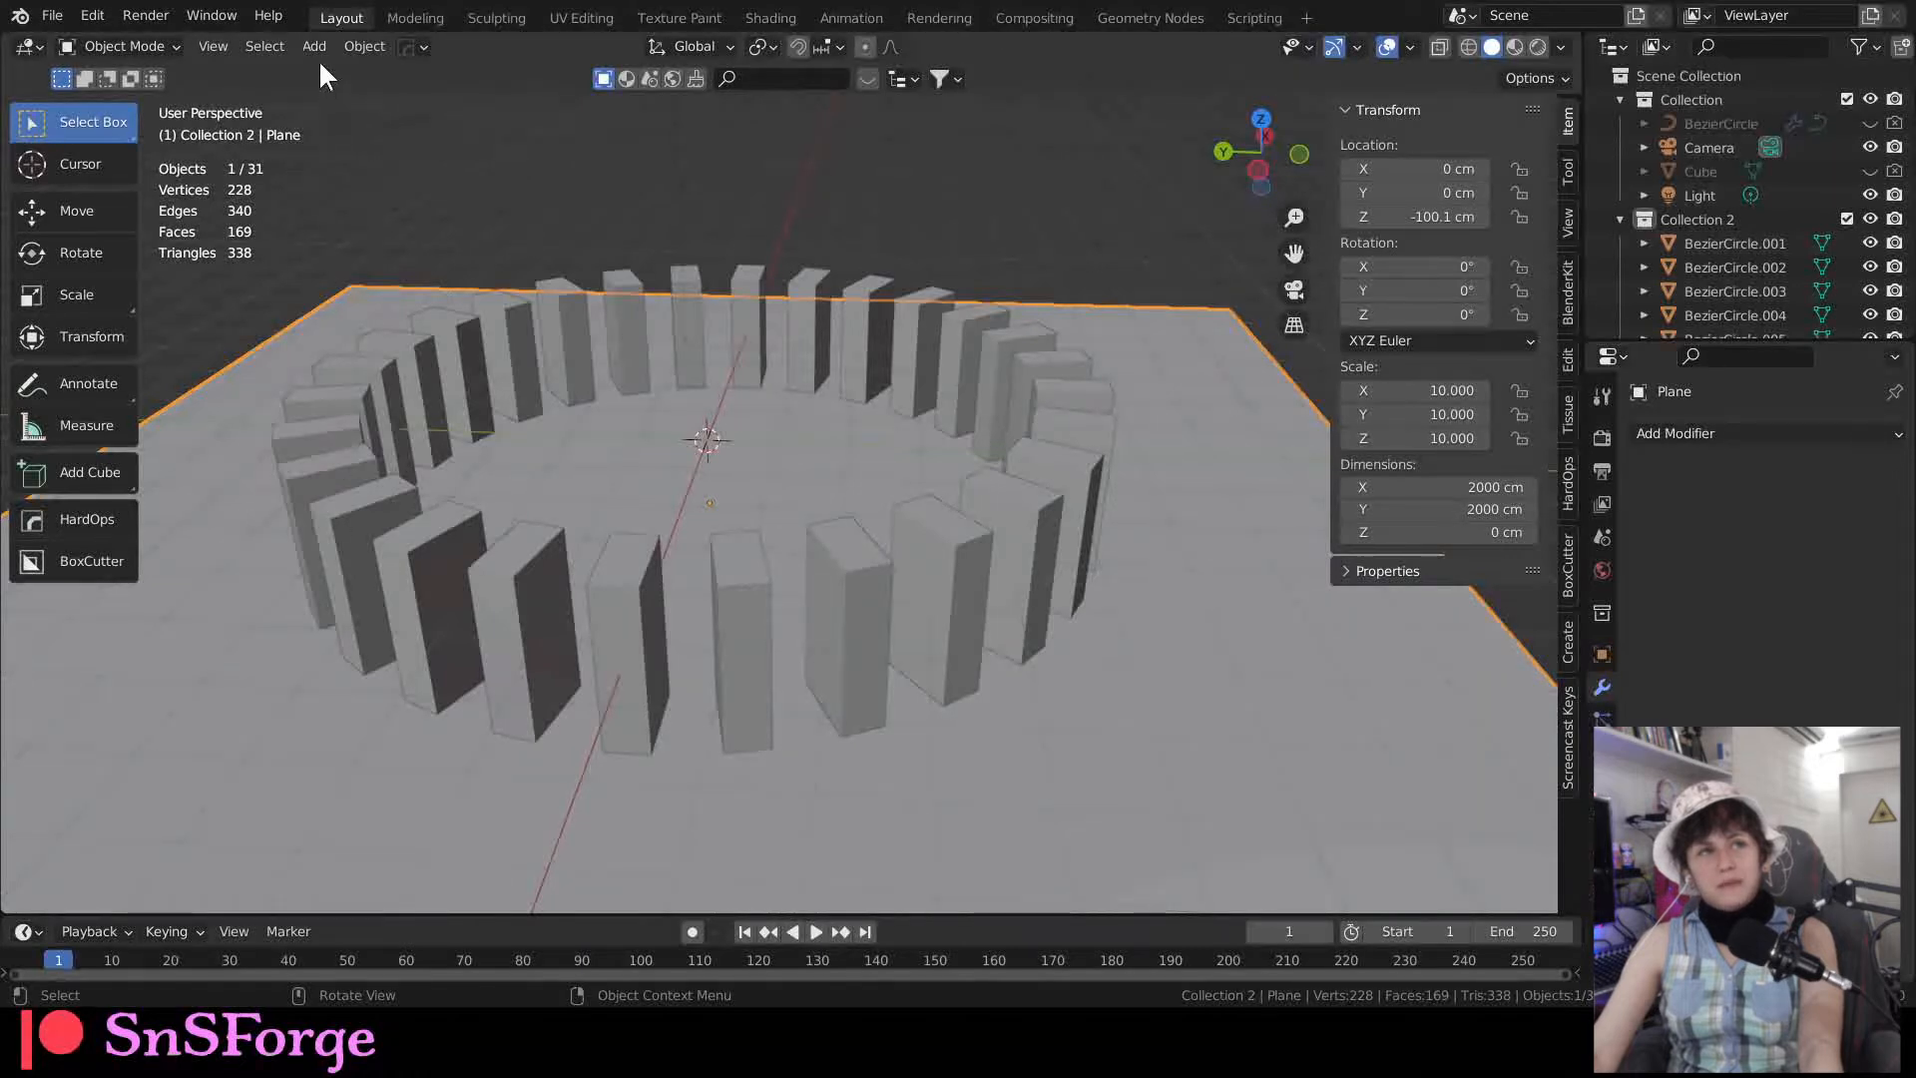
{"action": "left_click", "coordinate": [360, 48]}
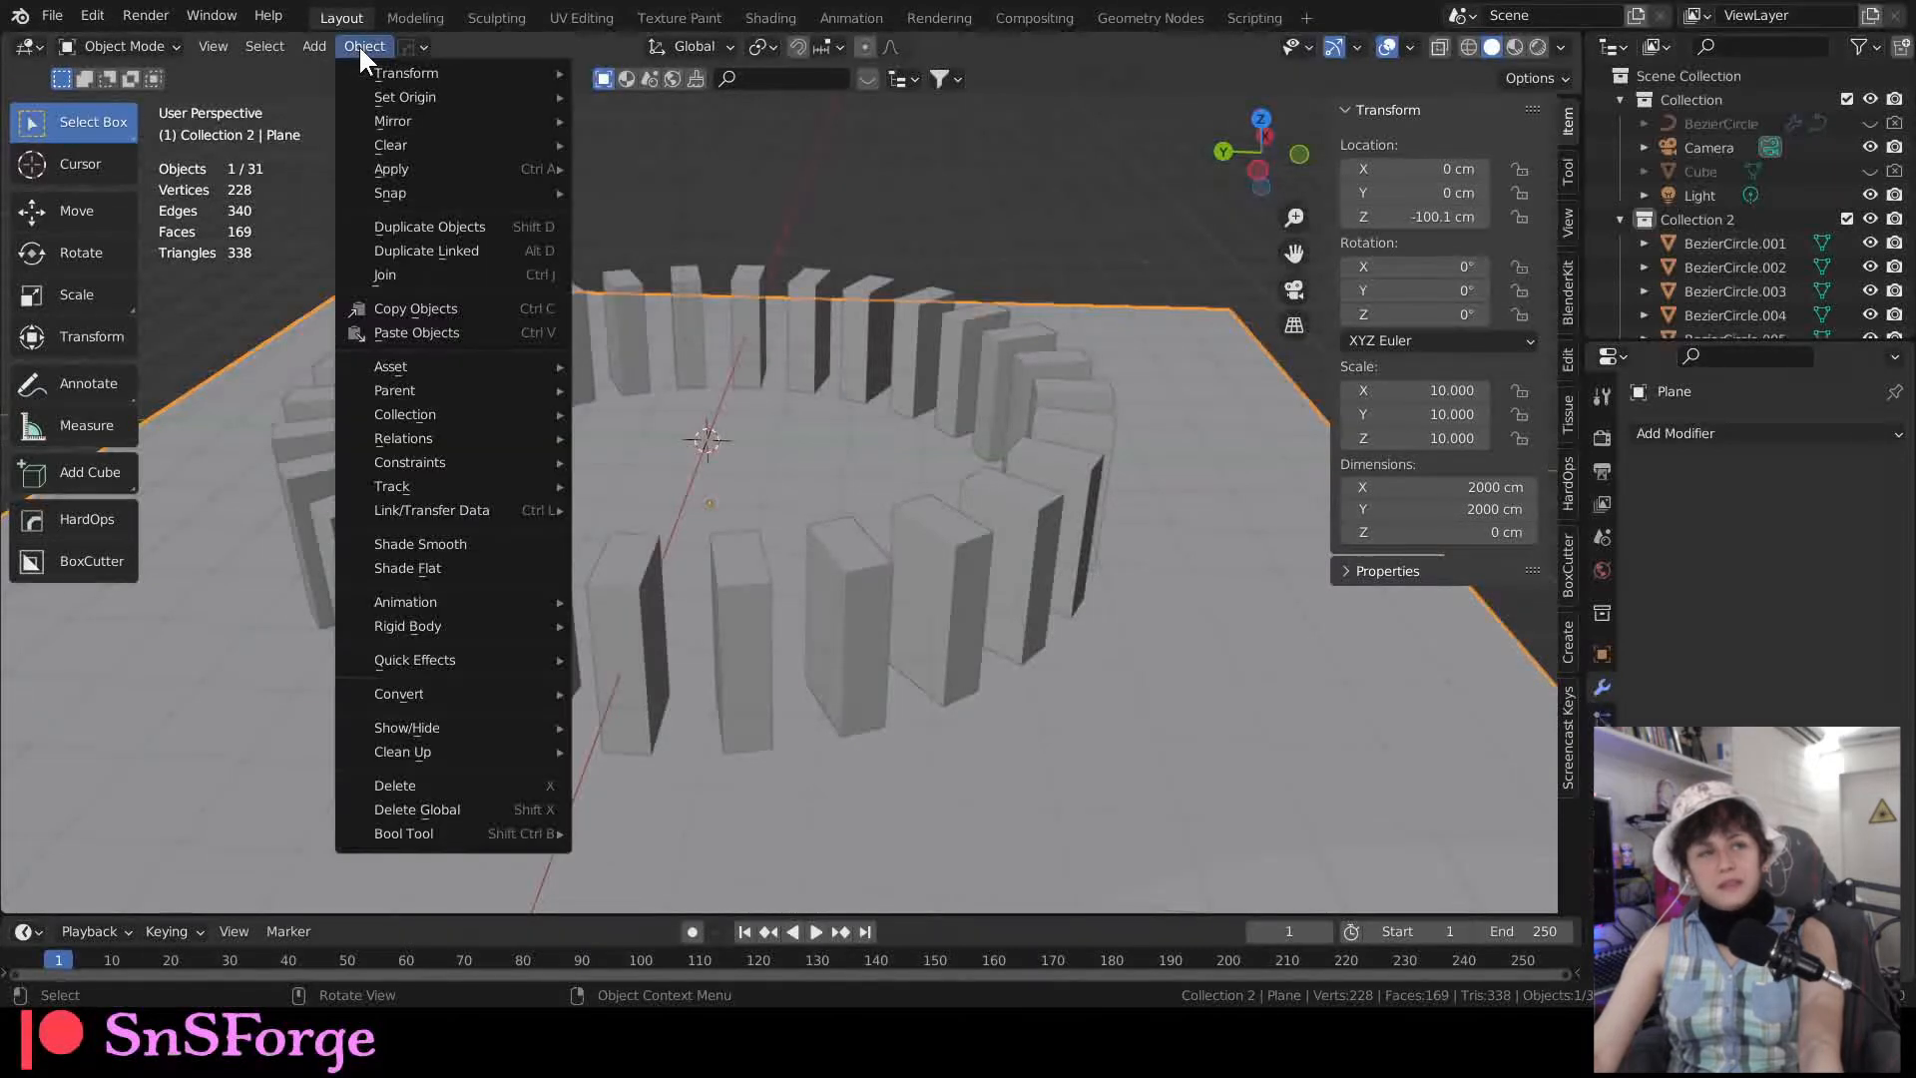
{"action": "mouse_move", "coordinate": [467, 628]}
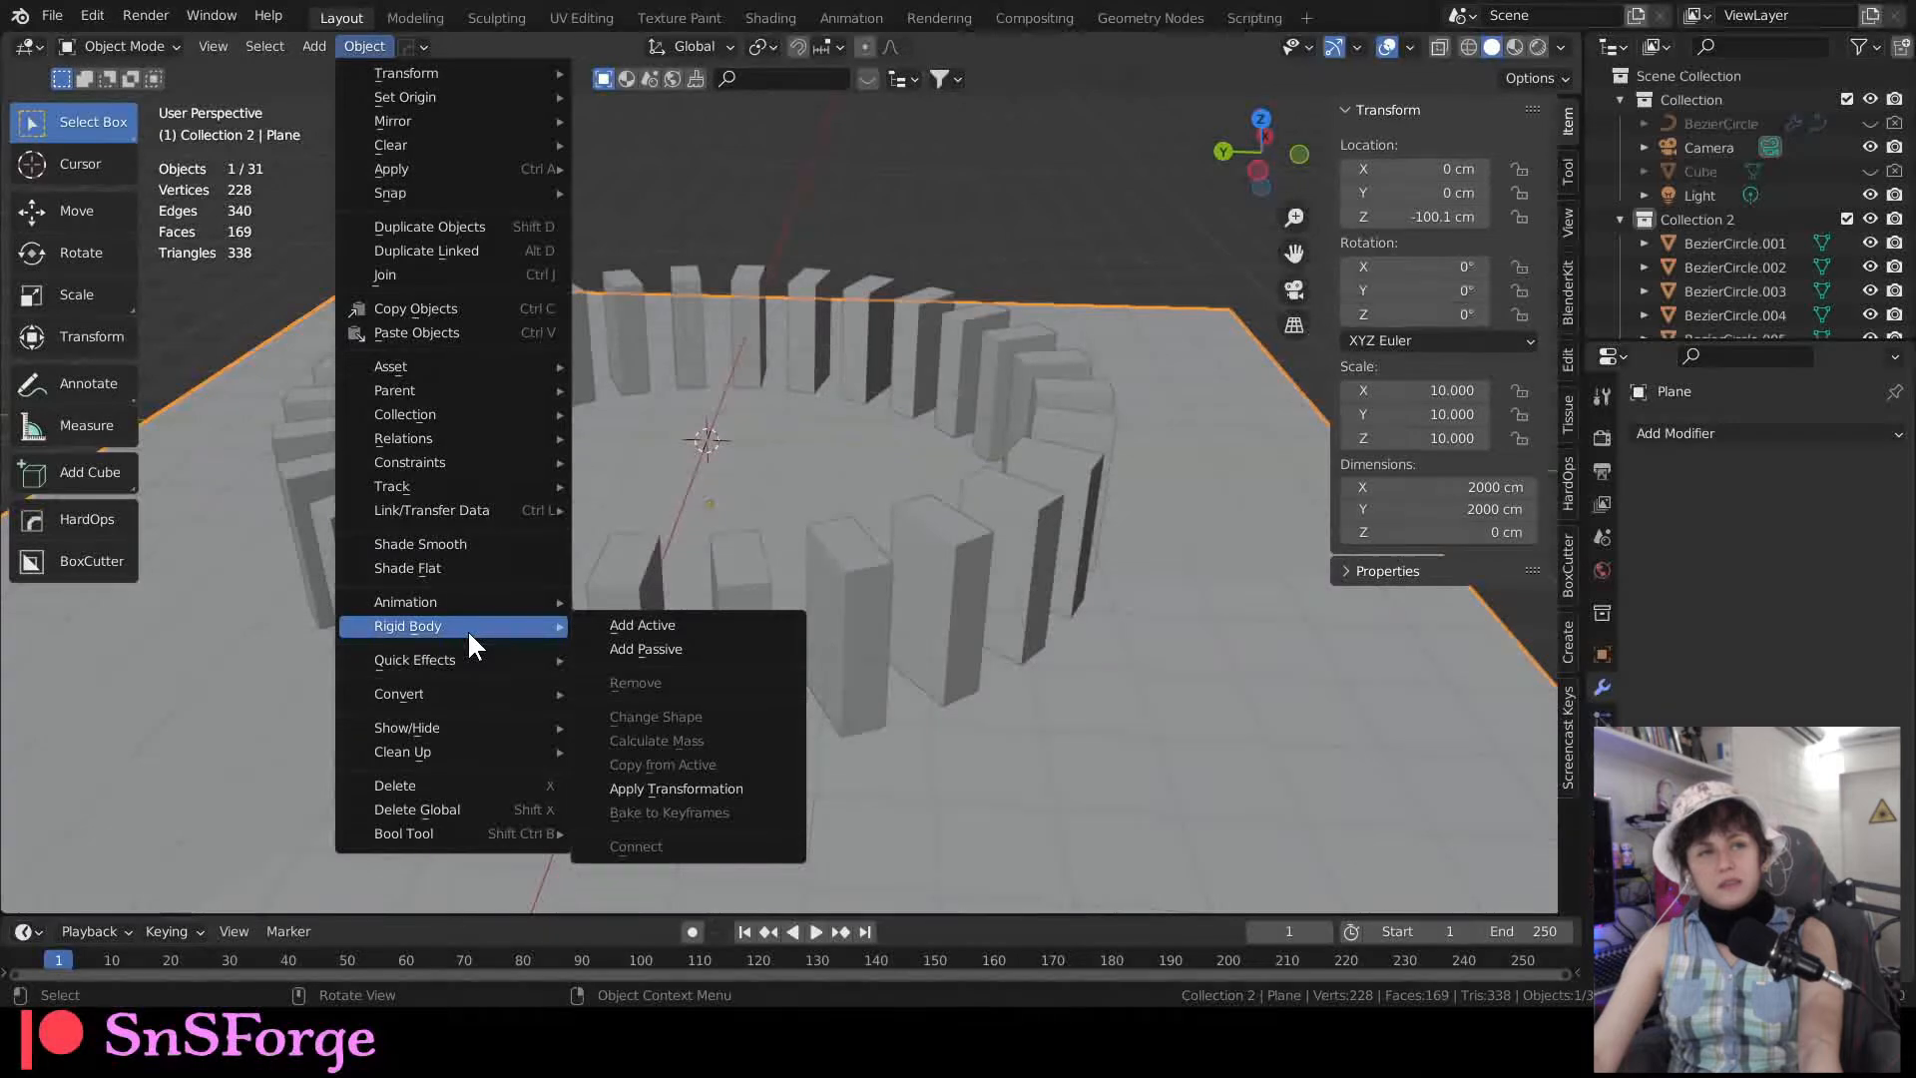
{"action": "left_click", "coordinate": [645, 655]}
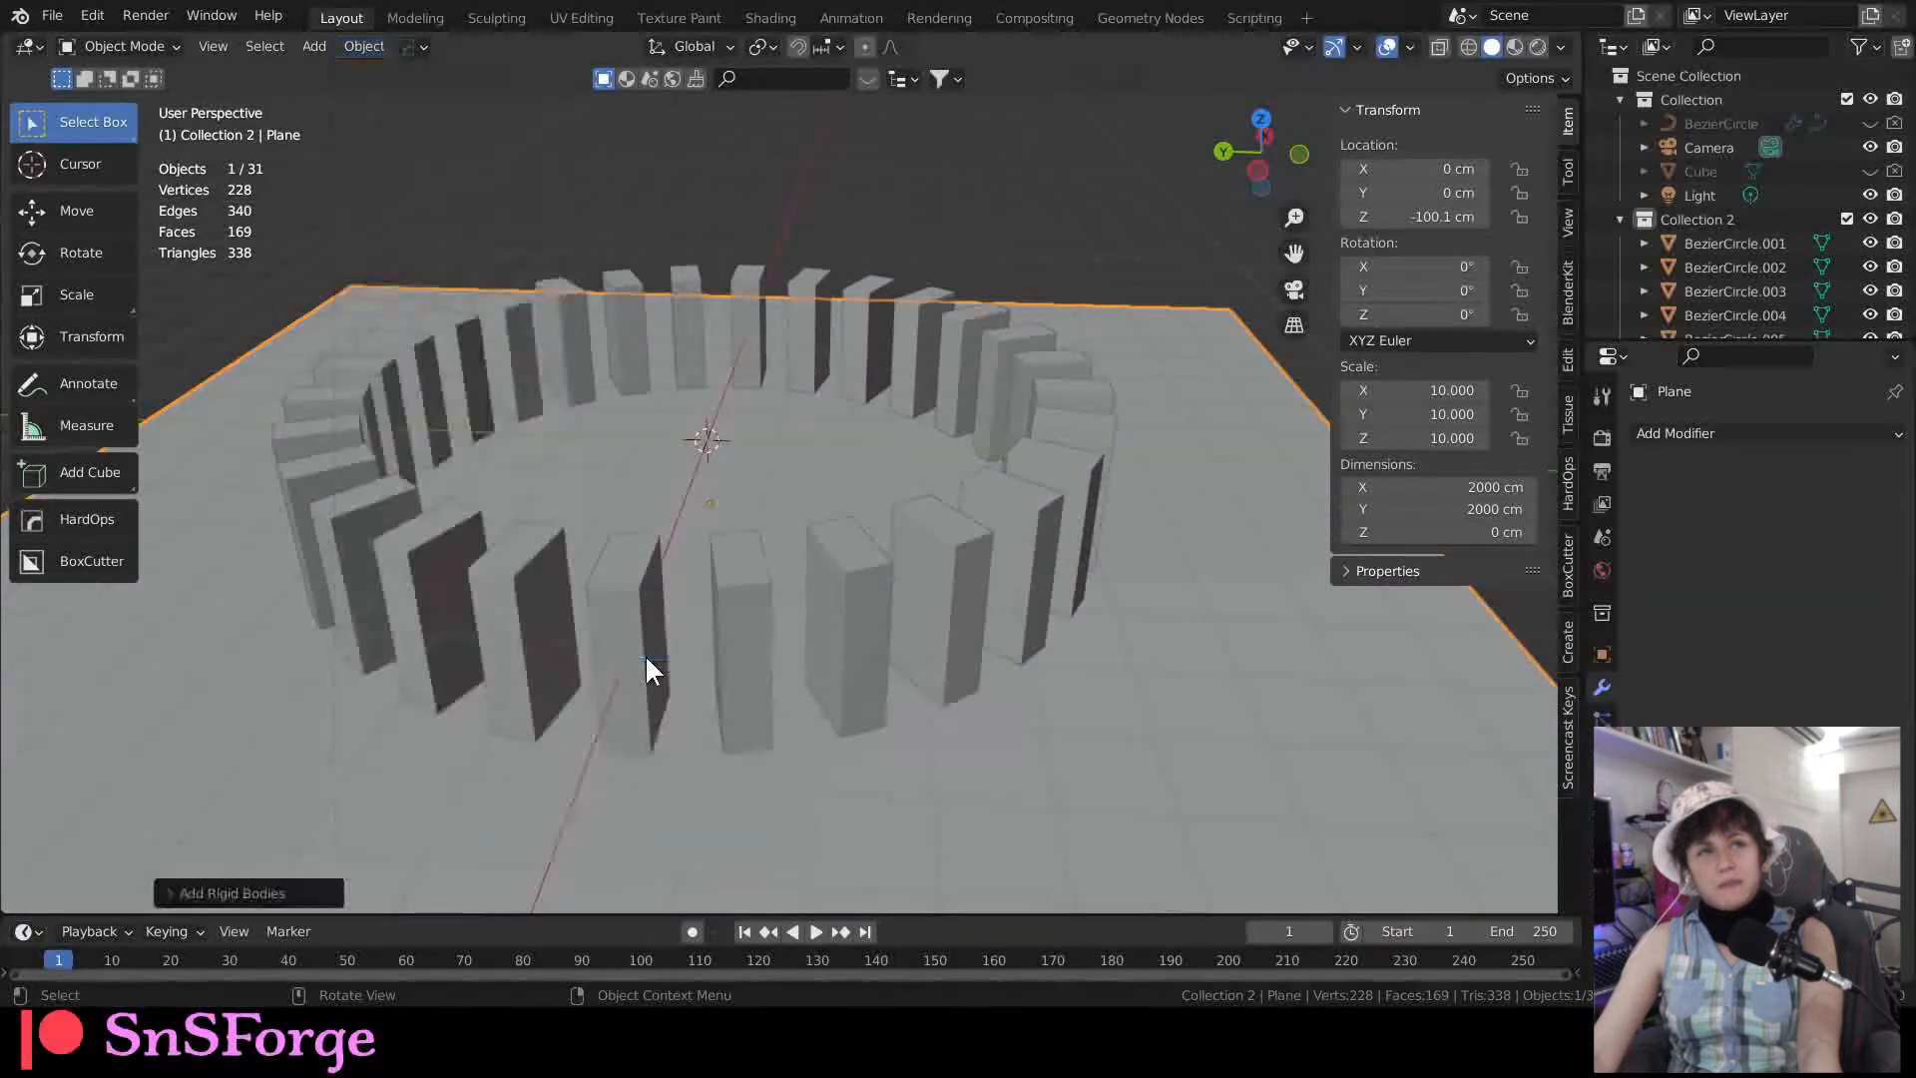
Step: Make the domino BezierCircle.001 an active rigid body
{"action": "left_click", "coordinate": [1768, 247]}
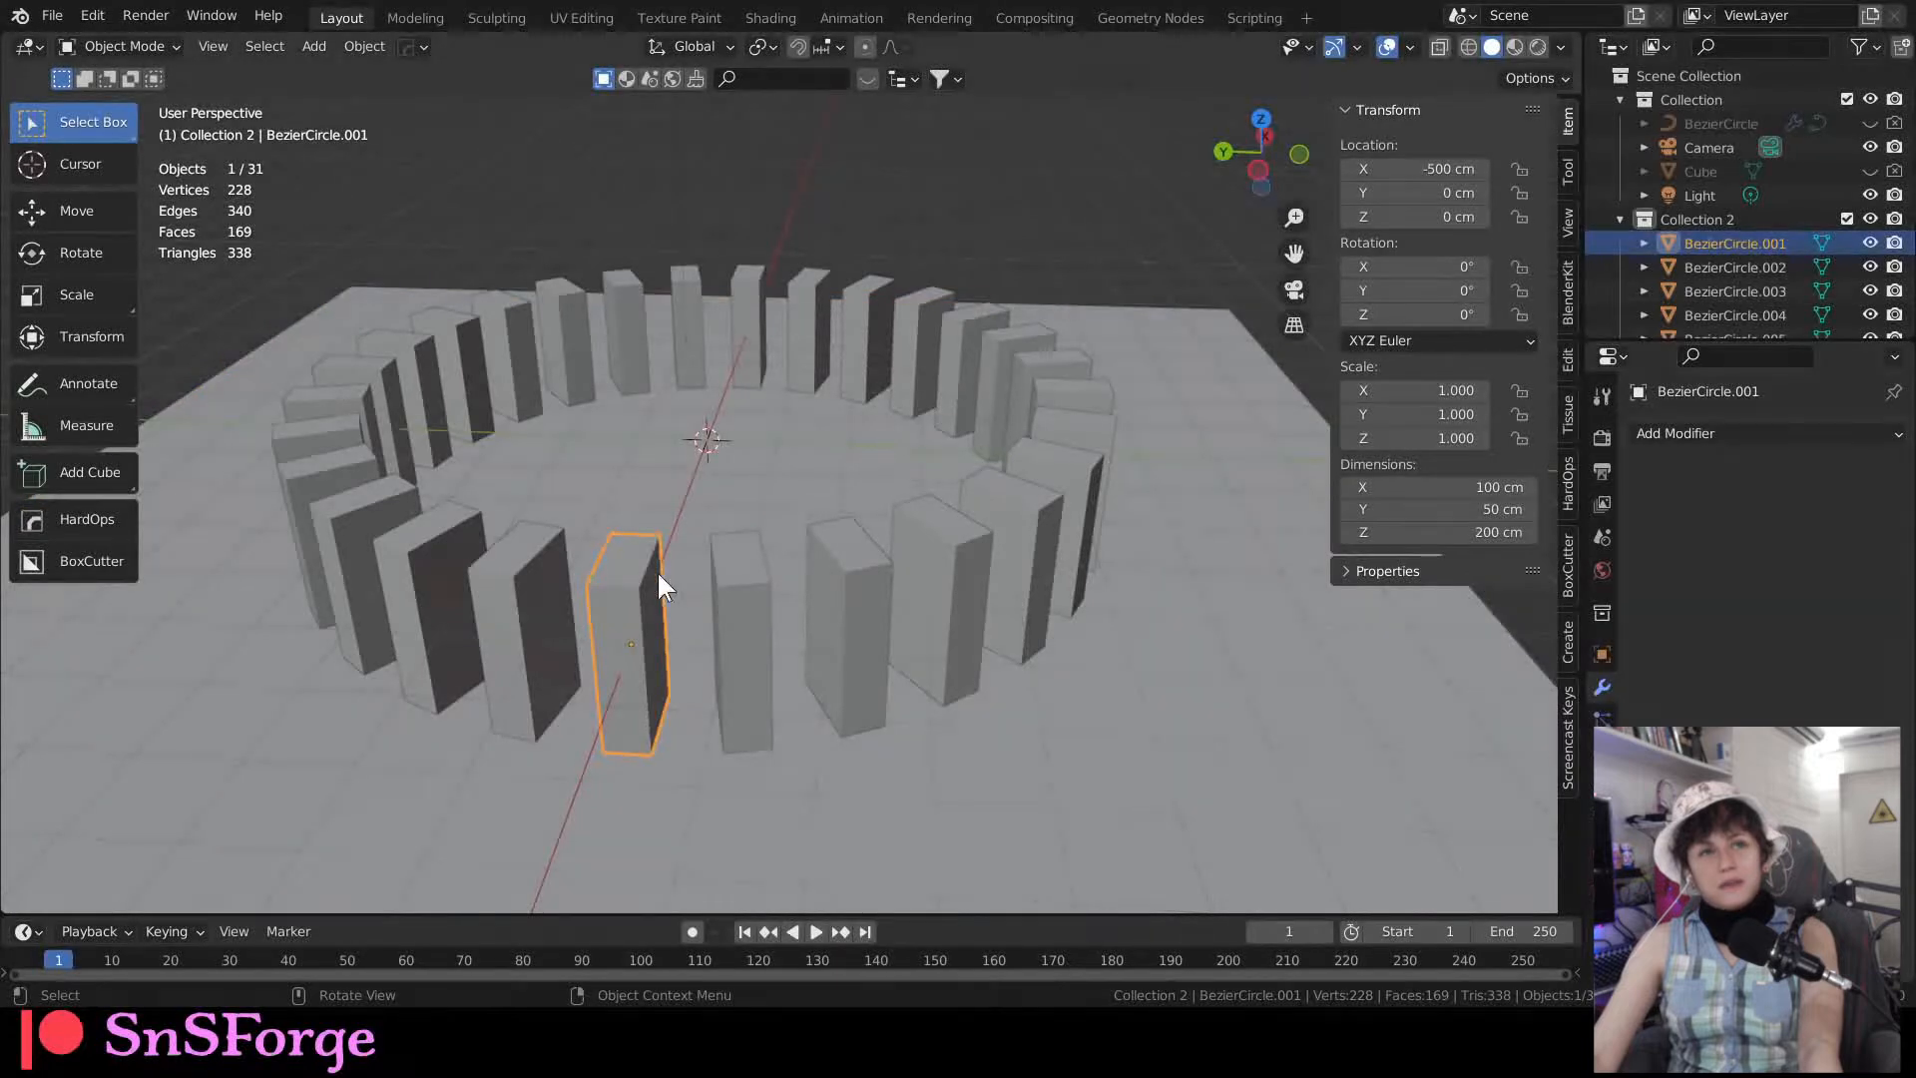
{"action": "left_click", "coordinate": [364, 47]}
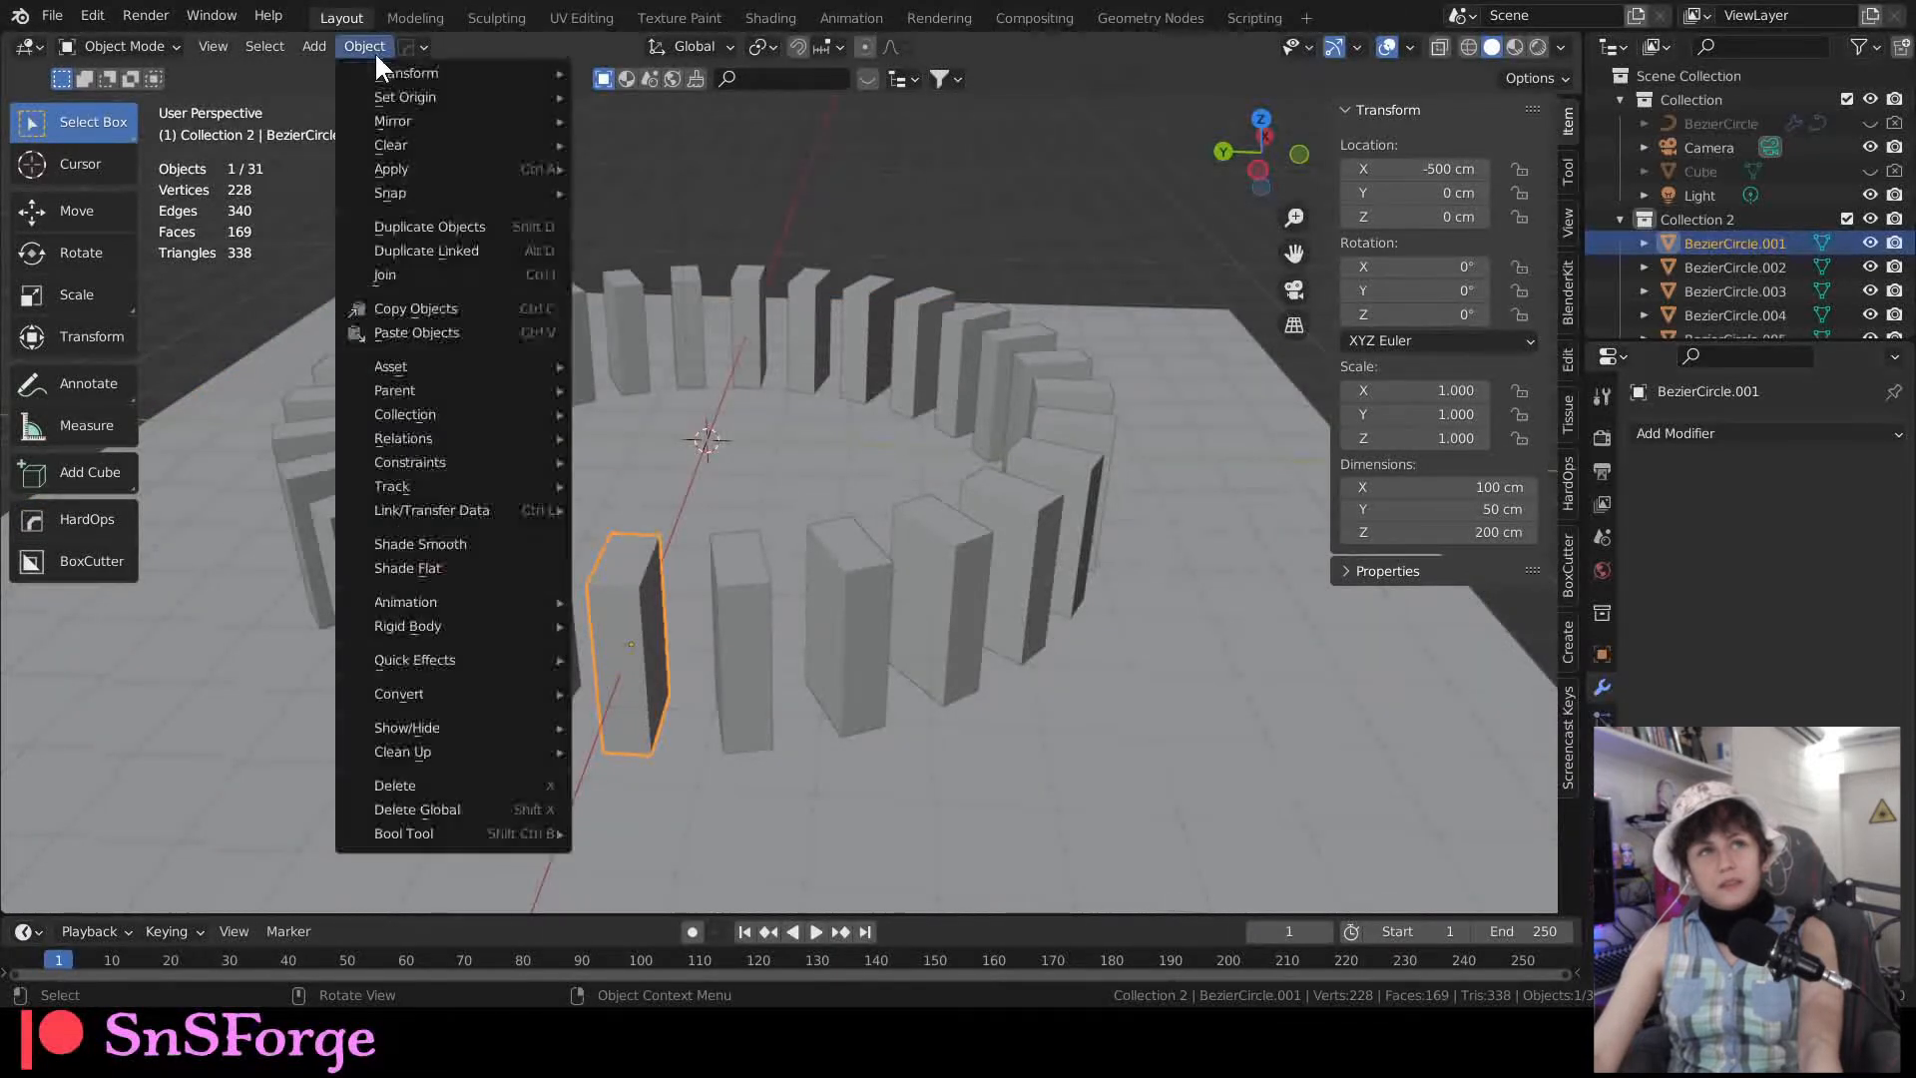
{"action": "mouse_move", "coordinate": [477, 623]}
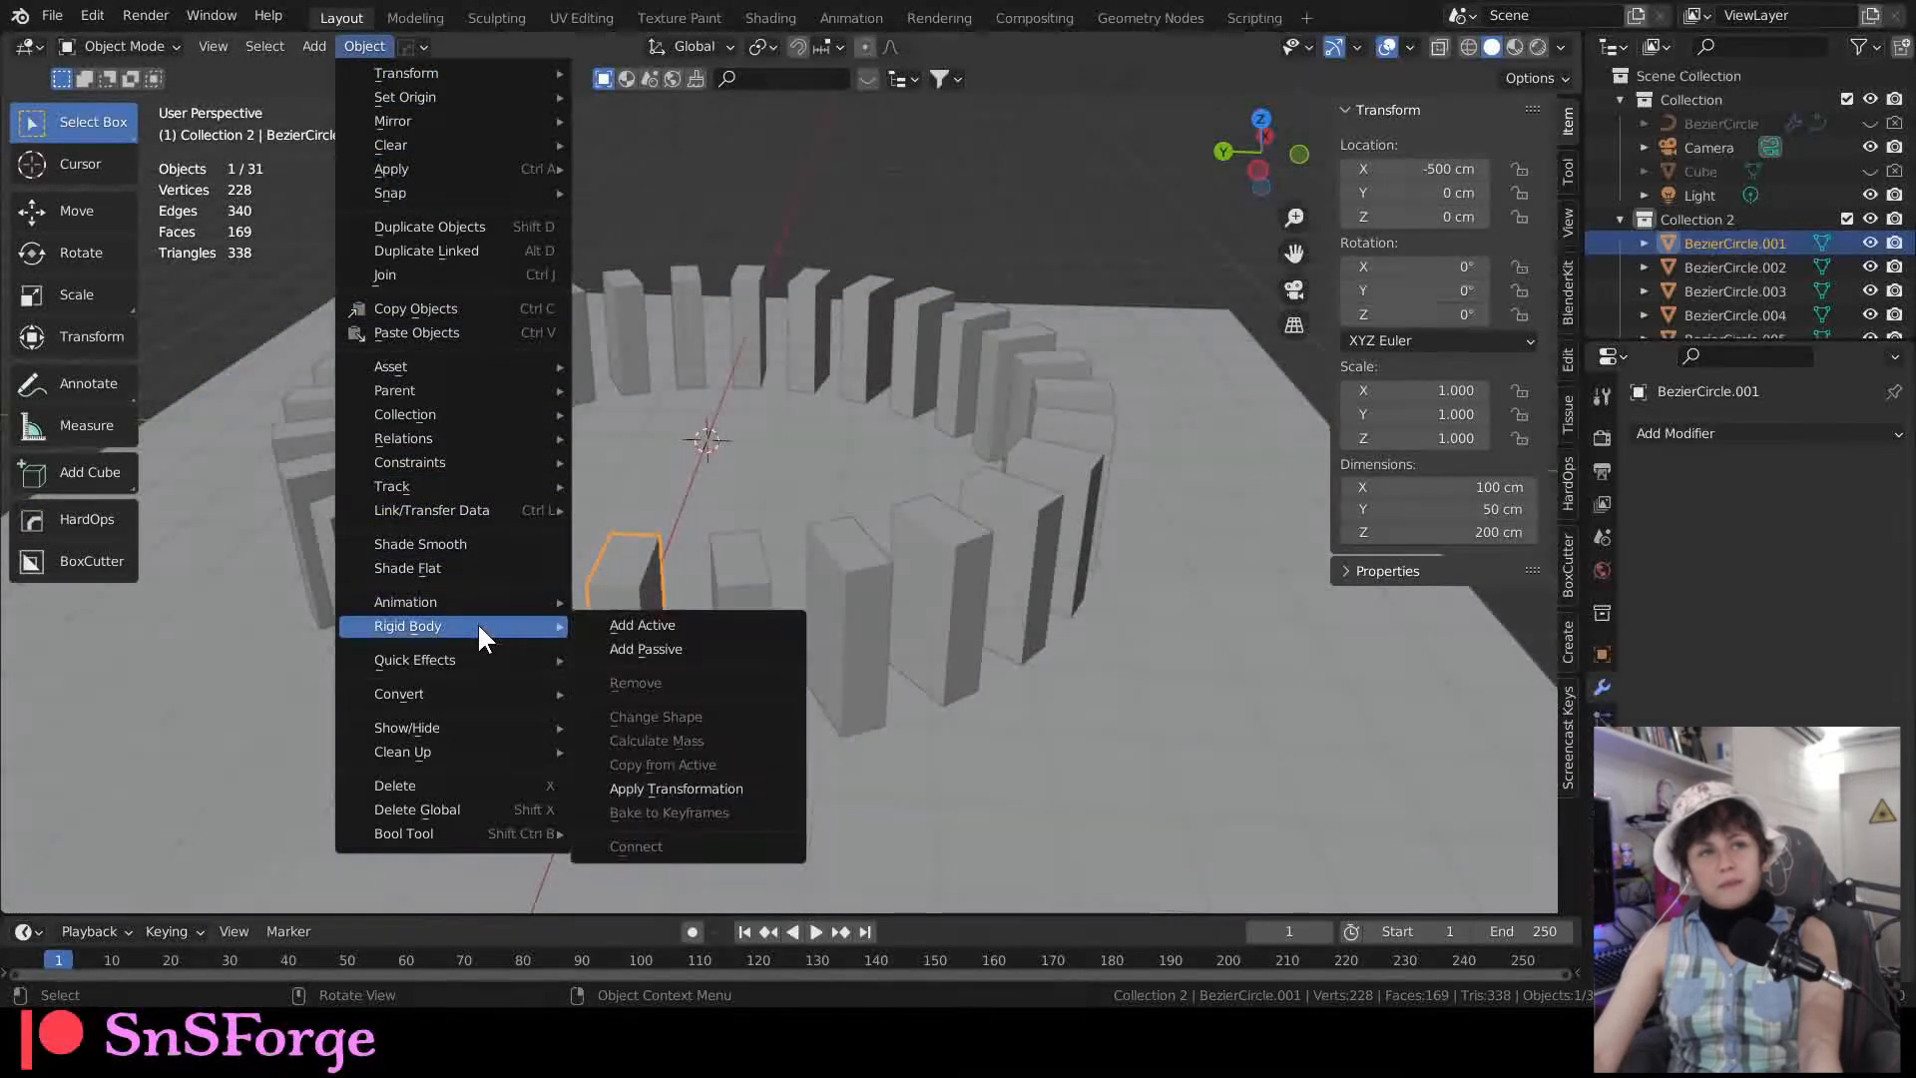
{"action": "left_click", "coordinate": [665, 625]}
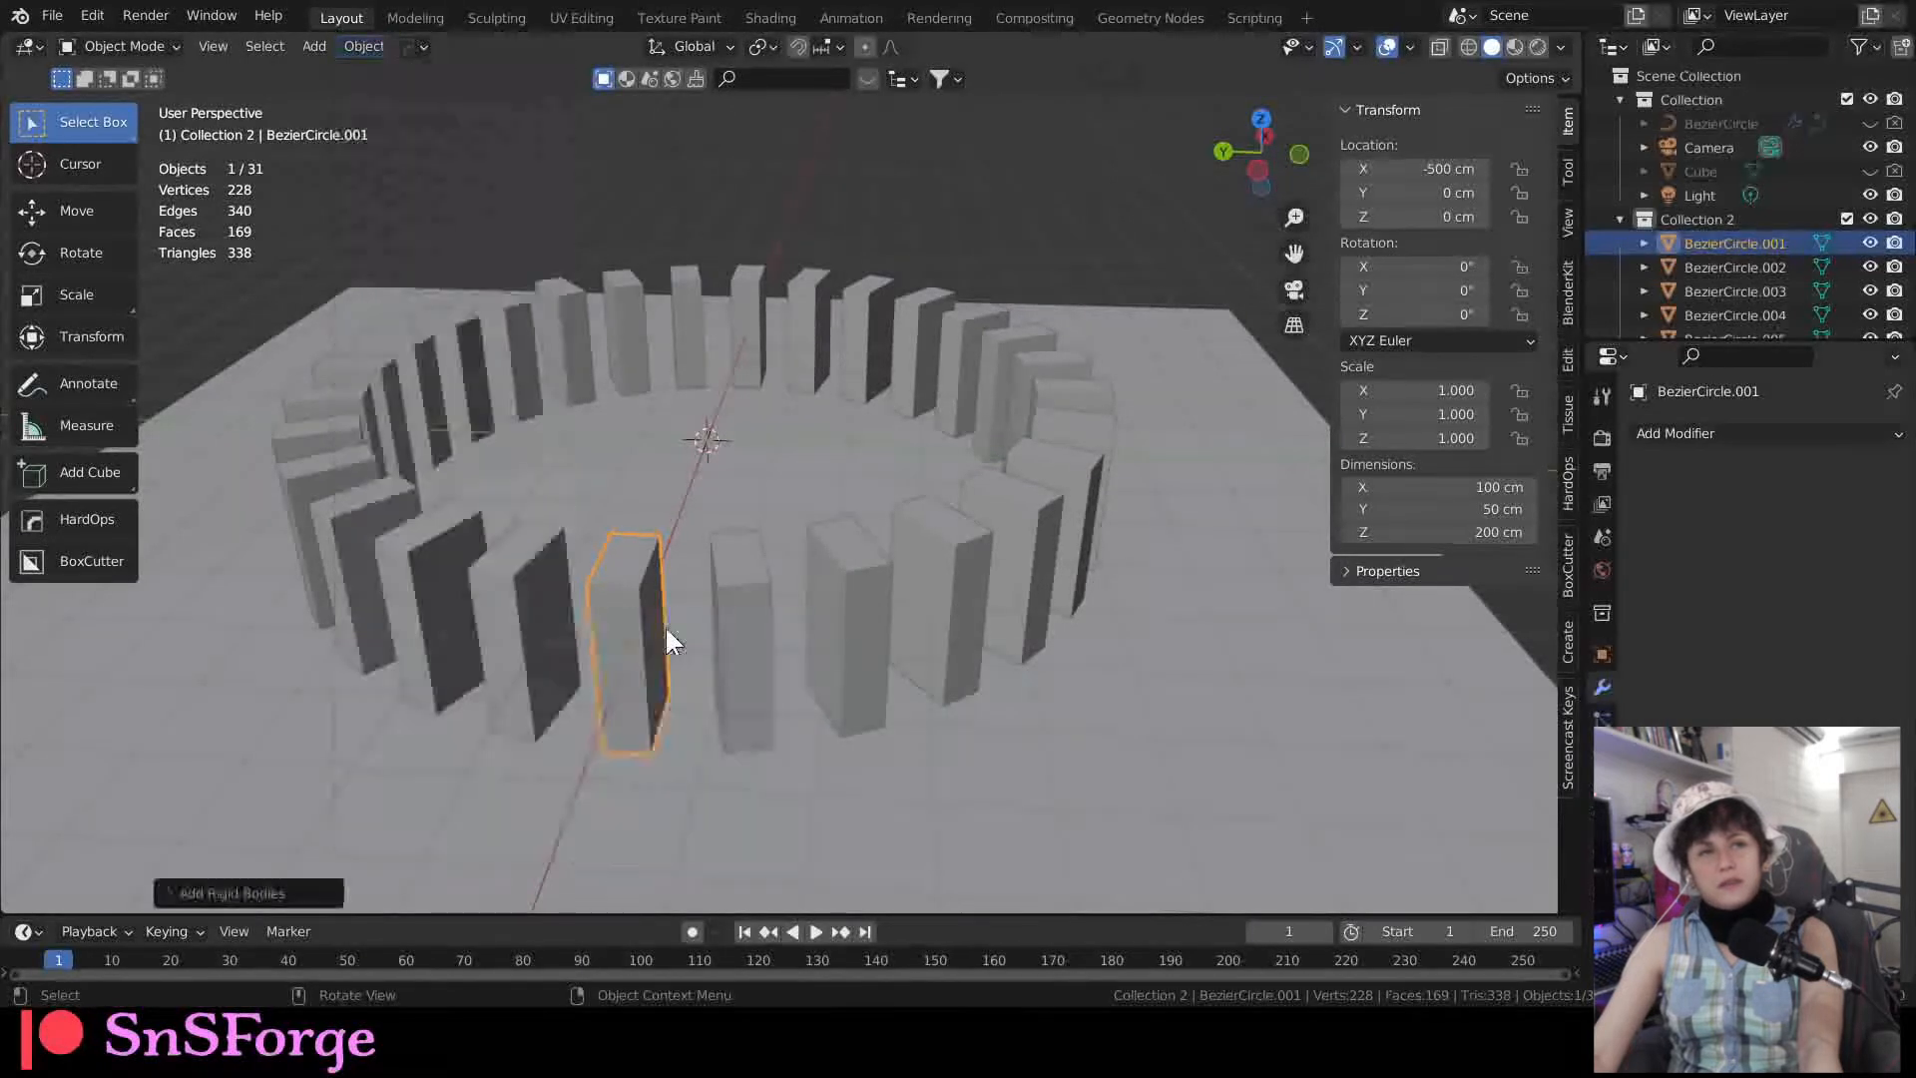
Step: Copy the rigid body settings from BezierCircle.001 to all objects in Collection 2 and open another domino's physics properties
{"action": "right_click", "coordinate": [1700, 218]}
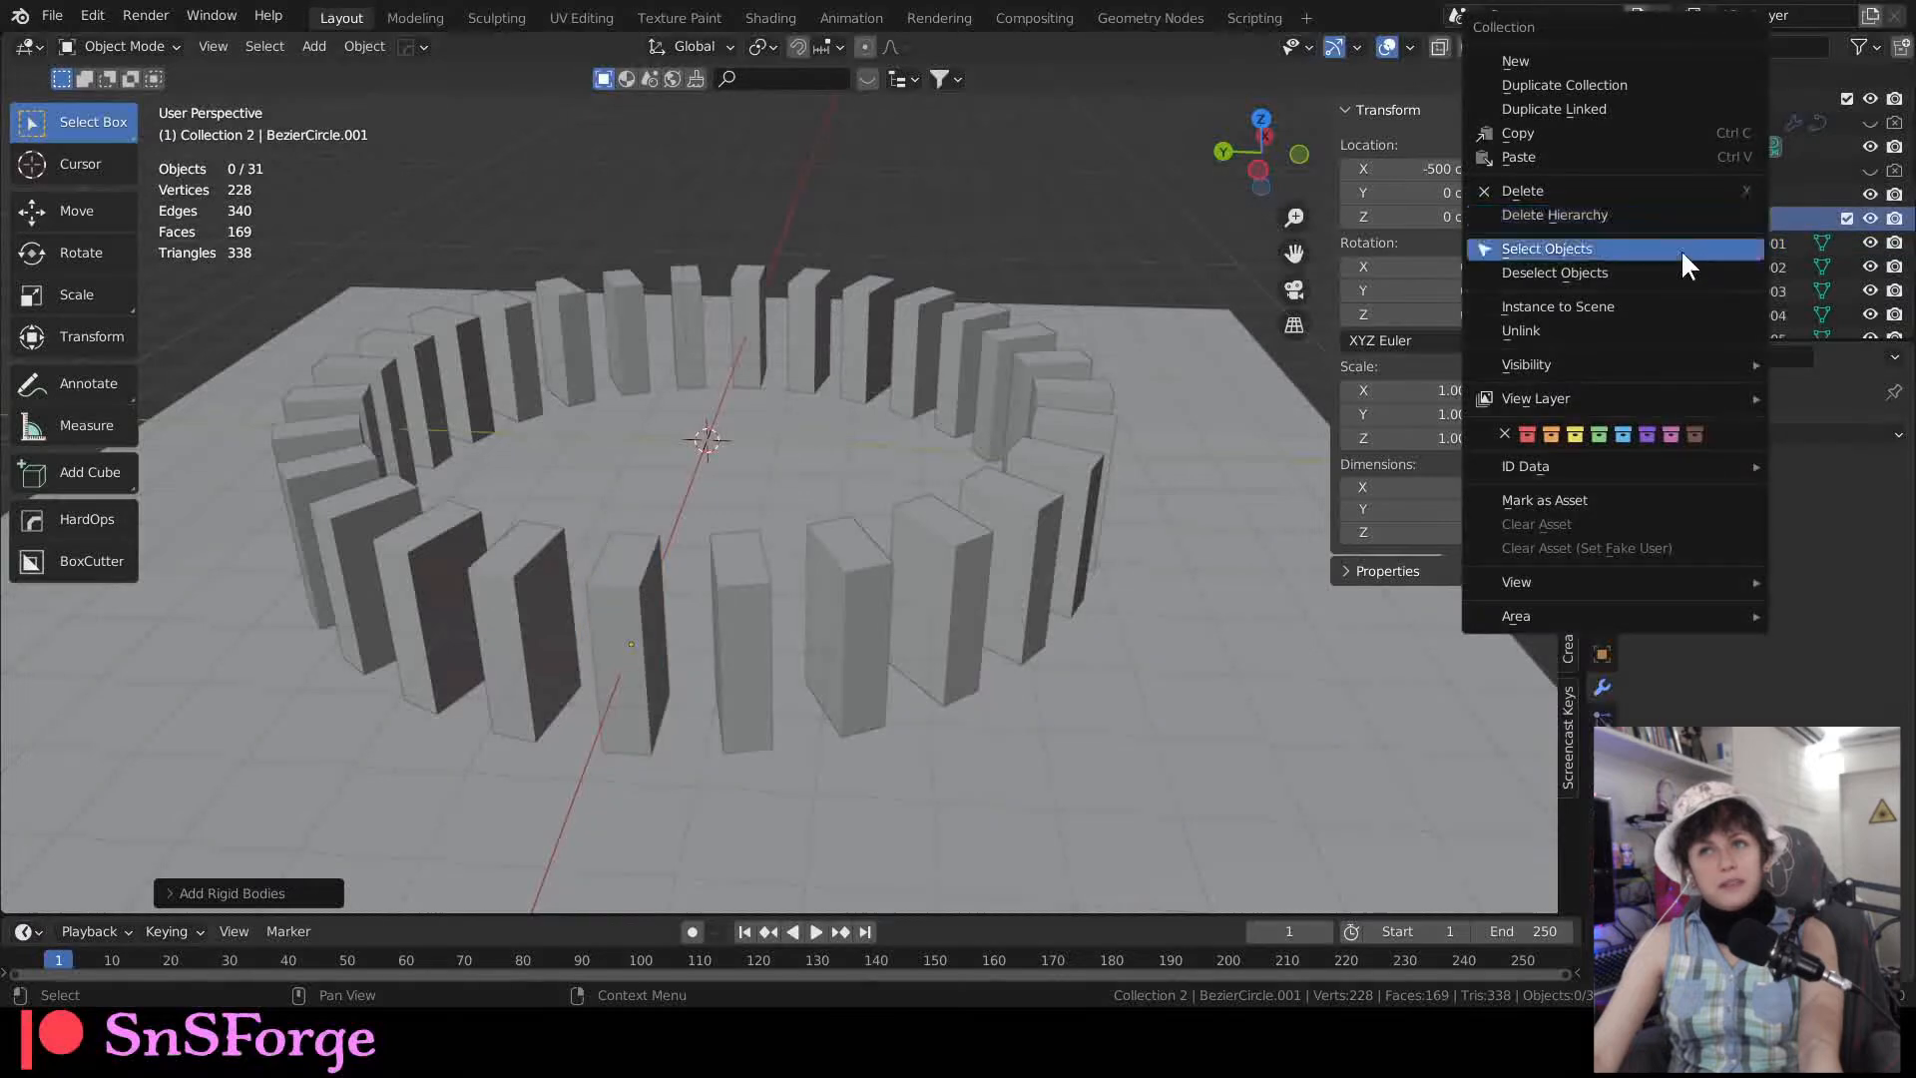
{"action": "left_click", "coordinate": [1616, 248]}
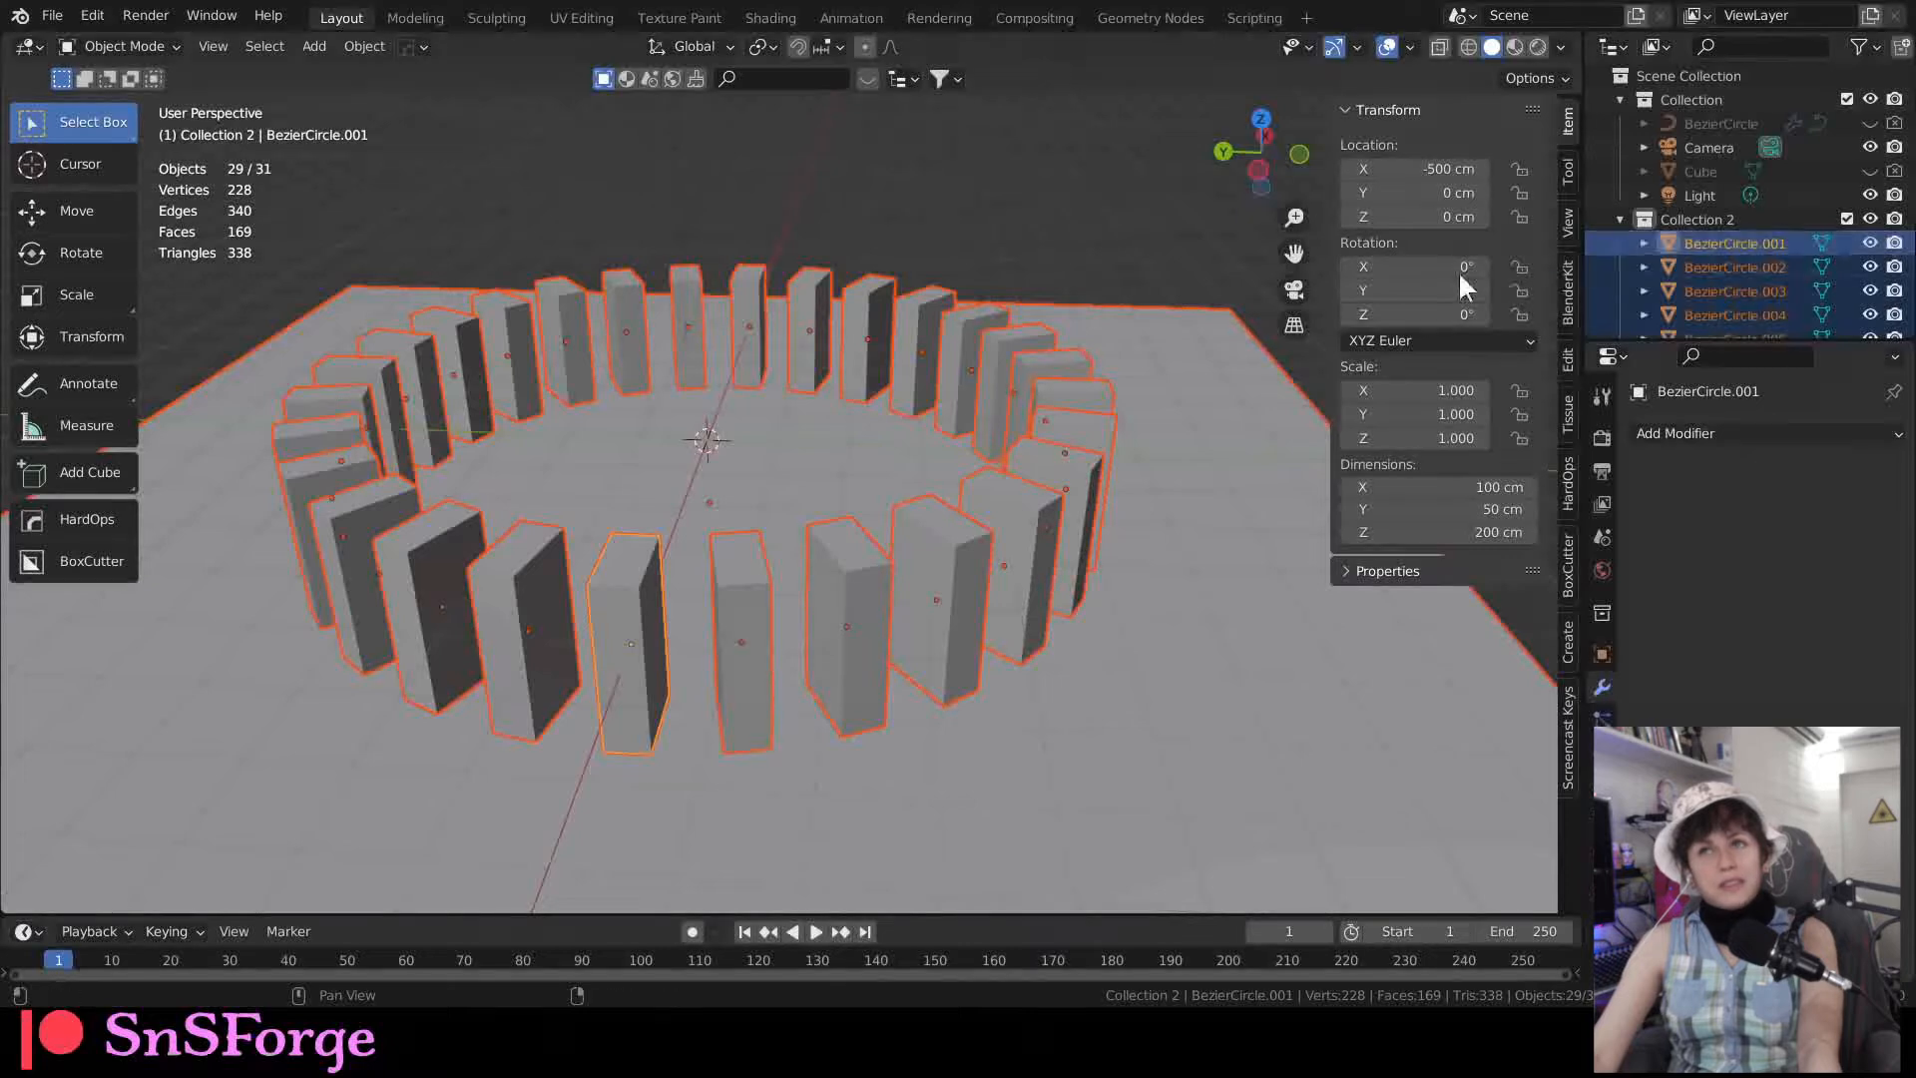
{"action": "key", "text": "F3"}
{"action": "type", "text": "c"}
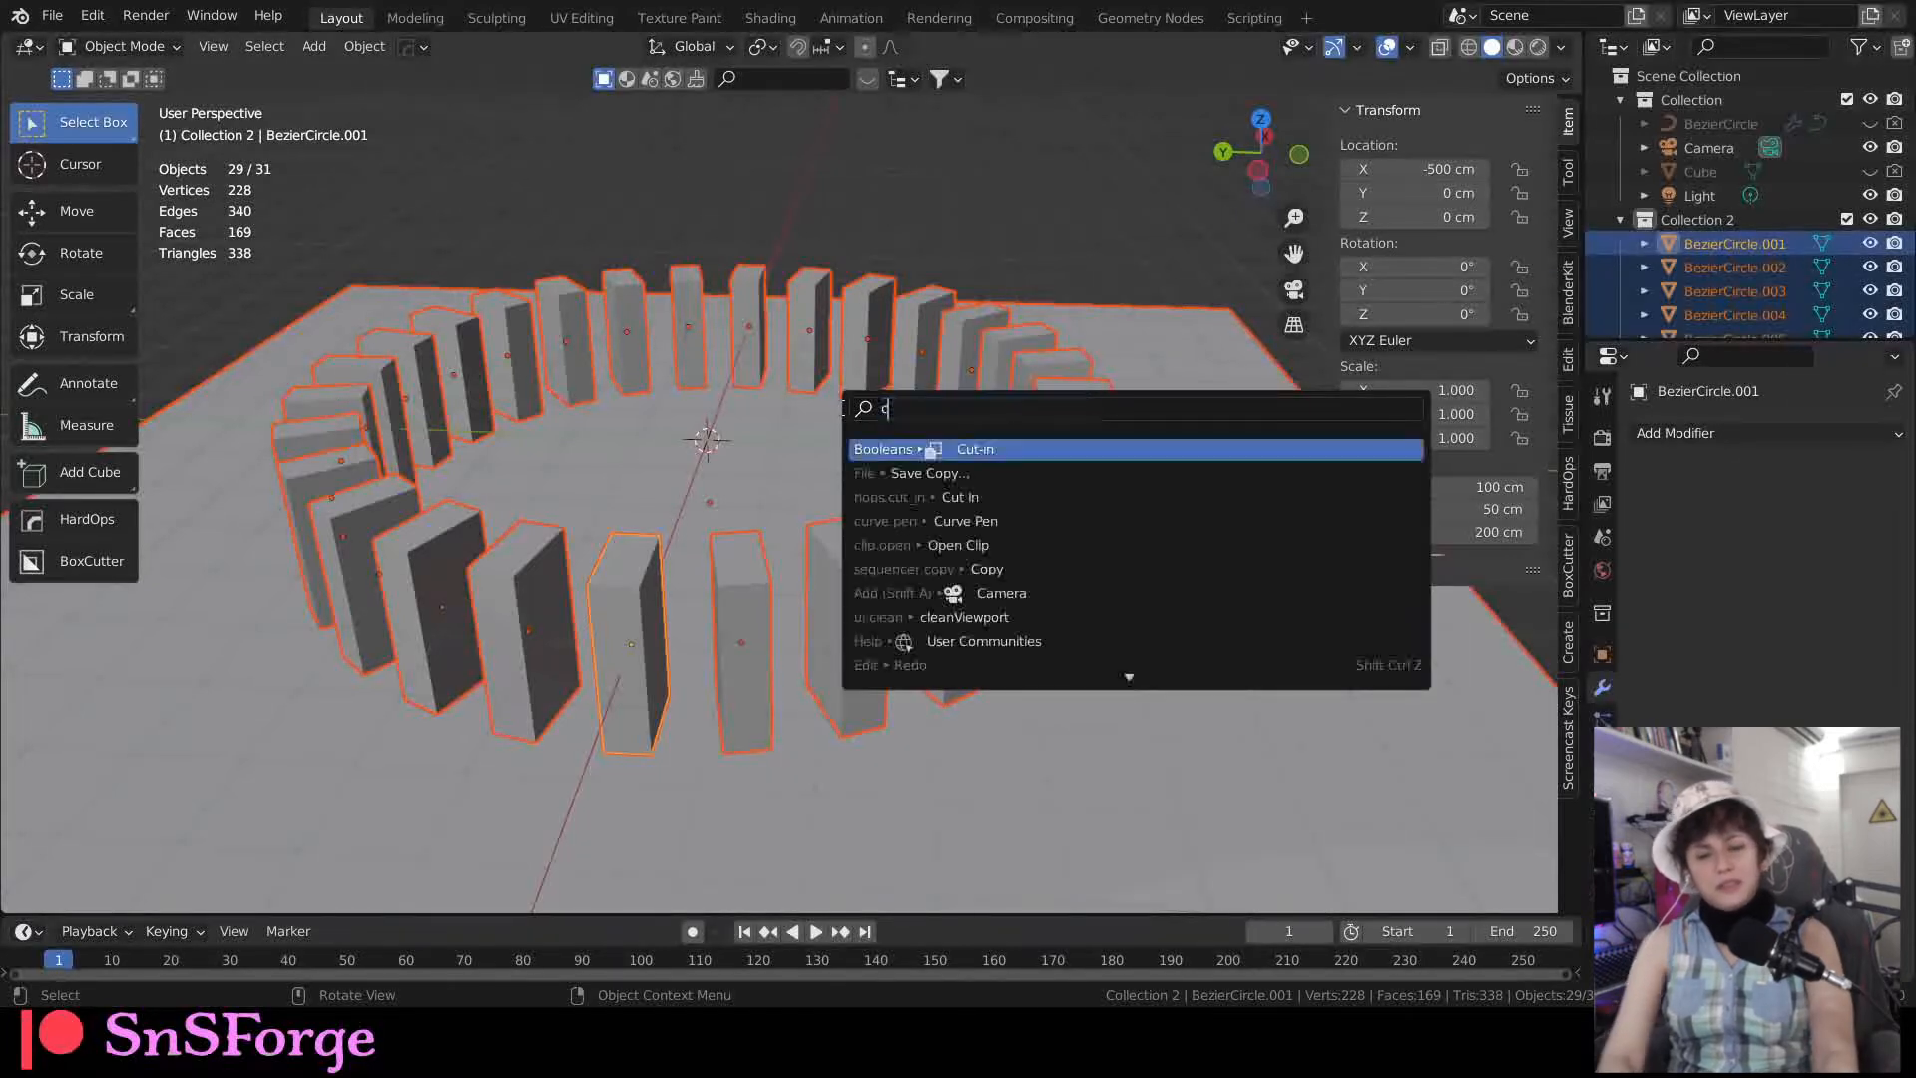
{"action": "type", "text": "opy from ac"}
{"action": "key", "text": "Return"}
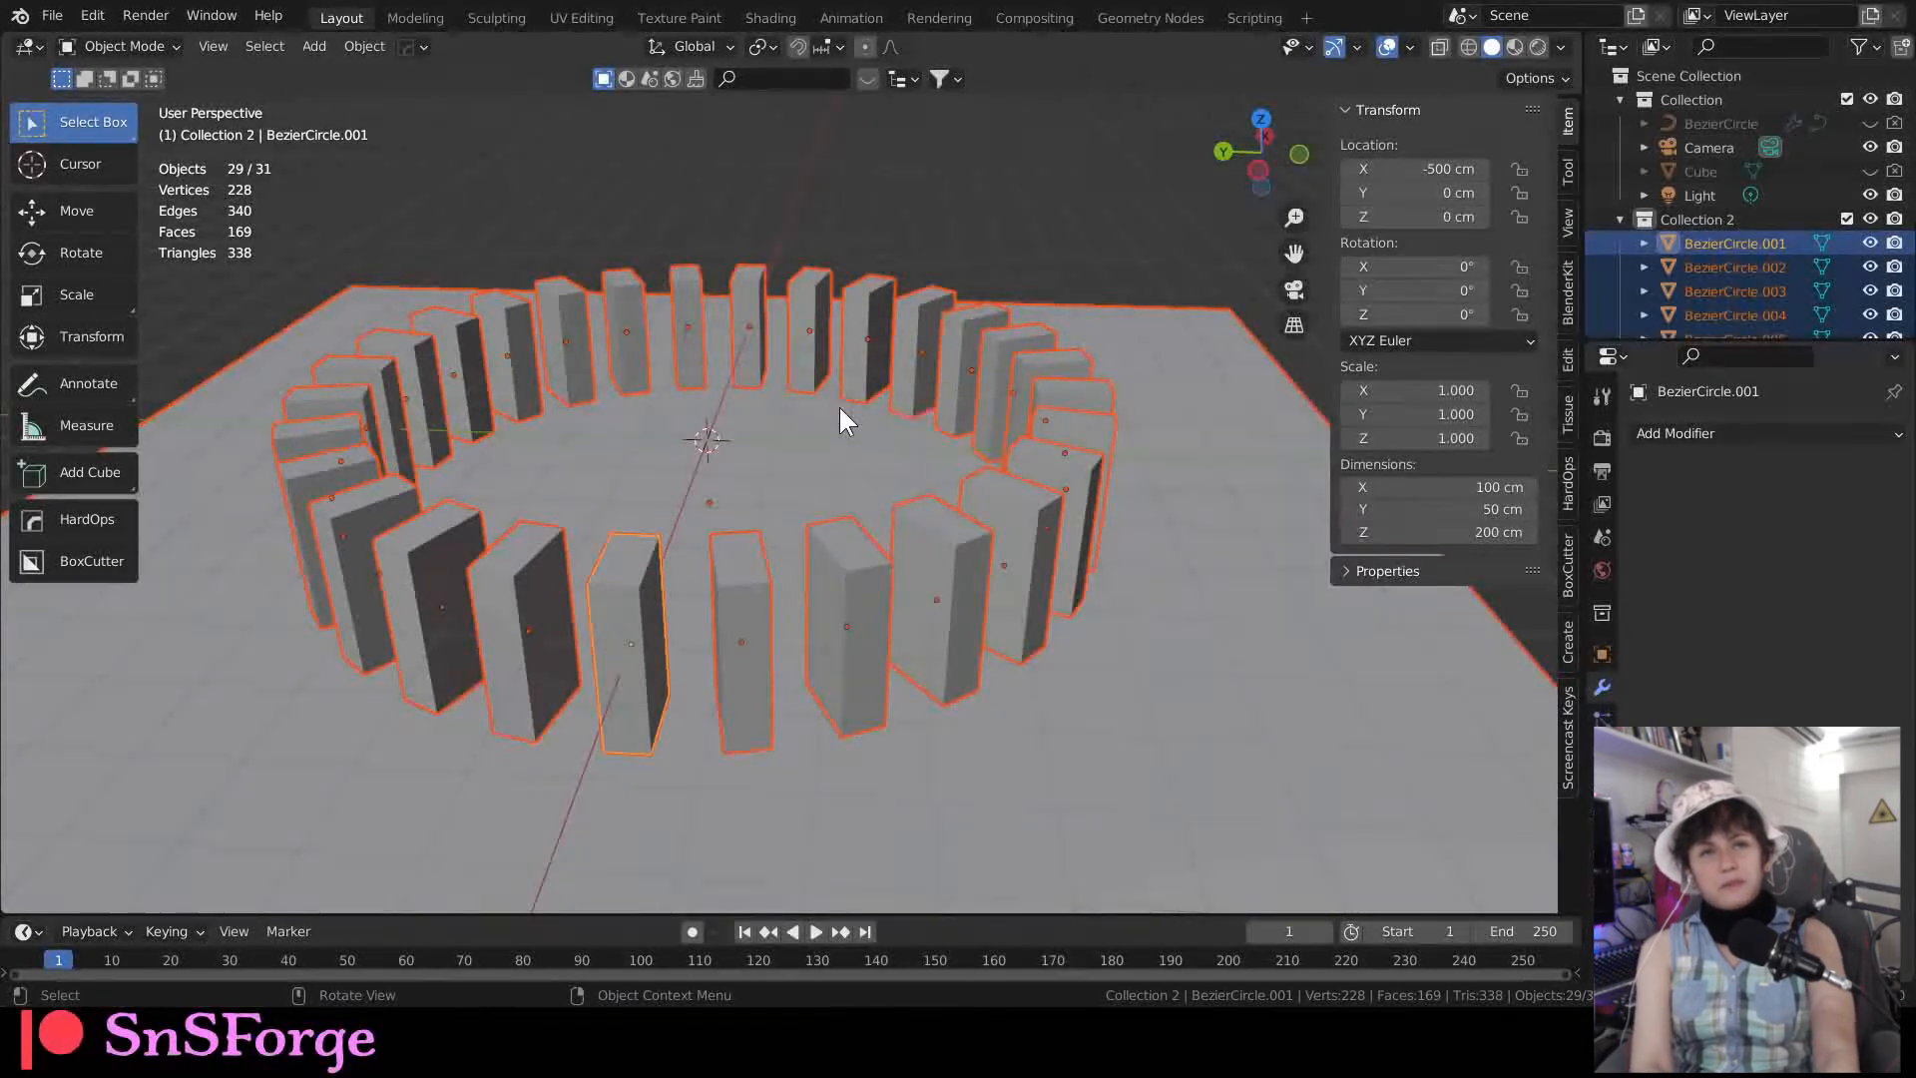
{"action": "left_click", "coordinate": [743, 619]}
{"action": "left_click", "coordinate": [858, 608]}
{"action": "left_click", "coordinate": [1602, 752]}
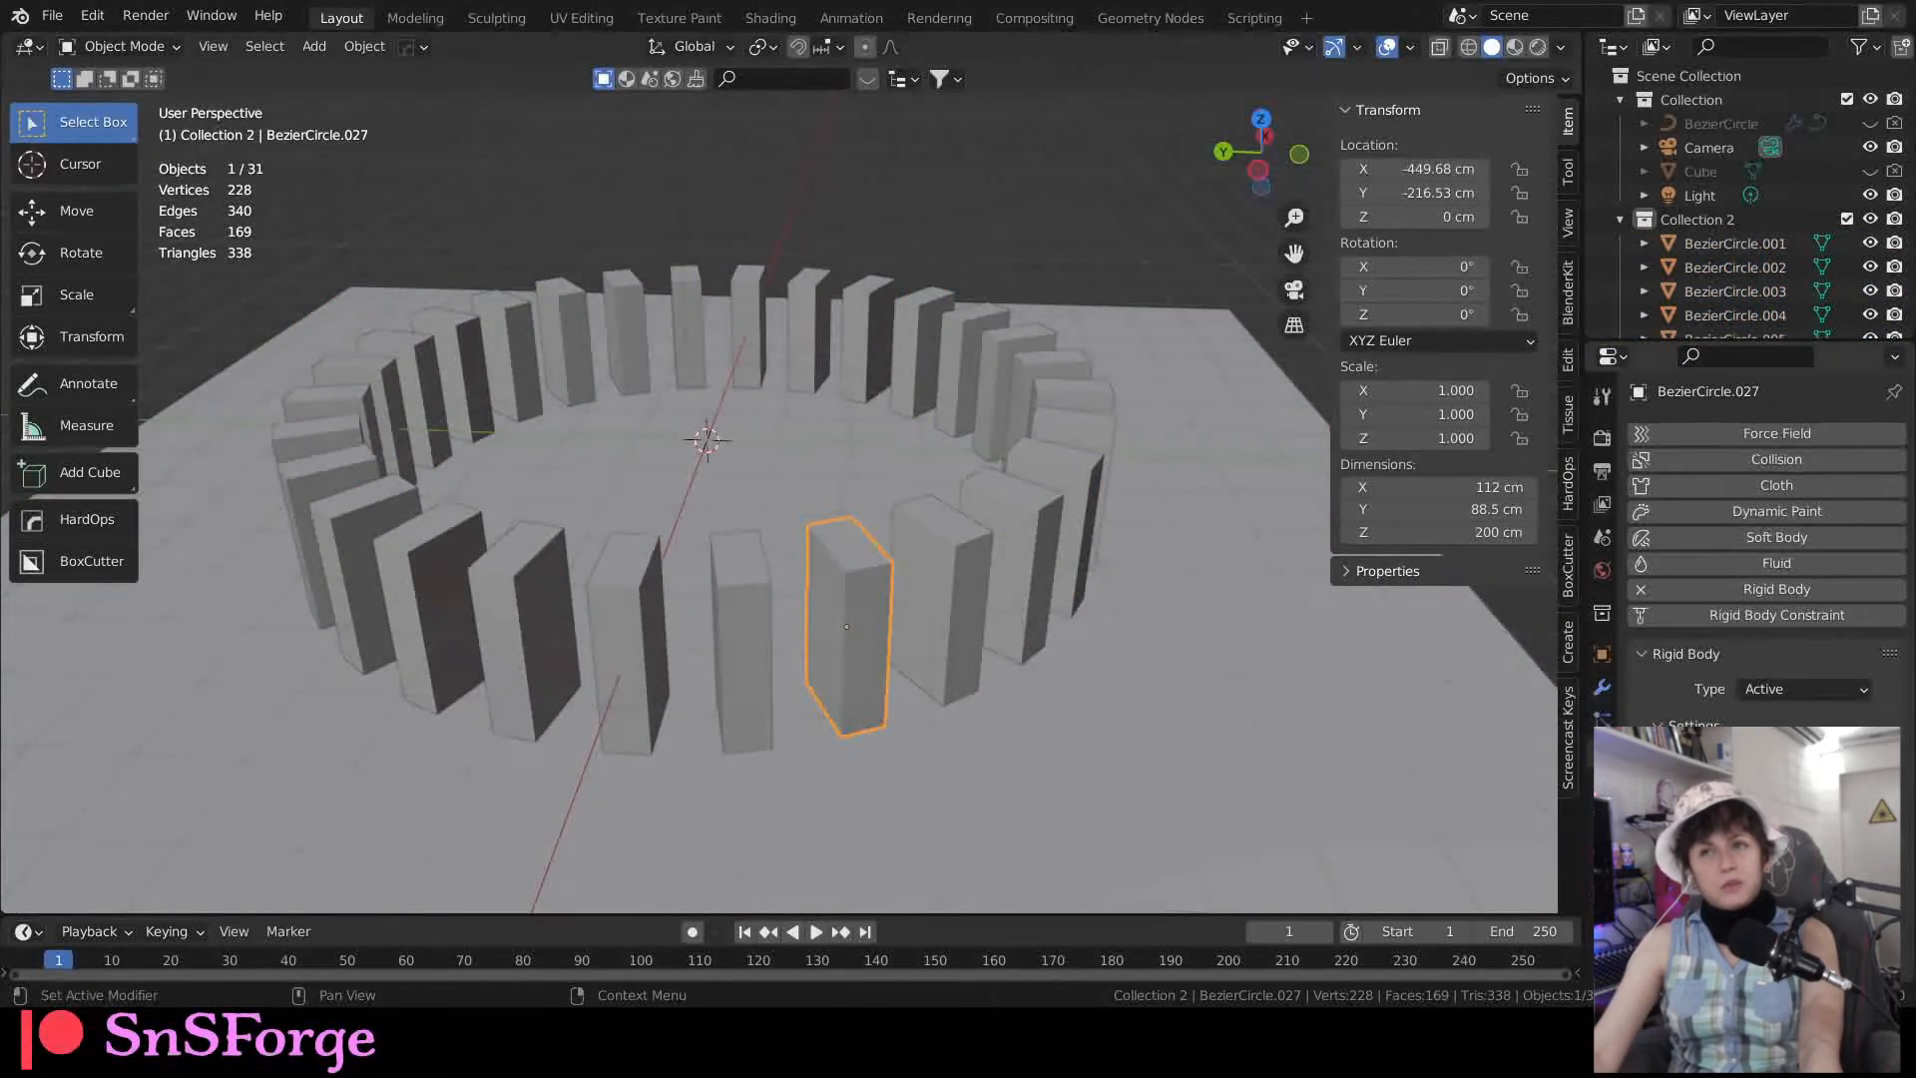
Step: Delete the domino BezierCircle.028 beside BezierCircle.001 to open a gap in the ring
{"action": "left_click", "coordinate": [644, 650]}
{"action": "middle_click_drag", "start_coordinate": [691, 649], "coordinate": [788, 678]}
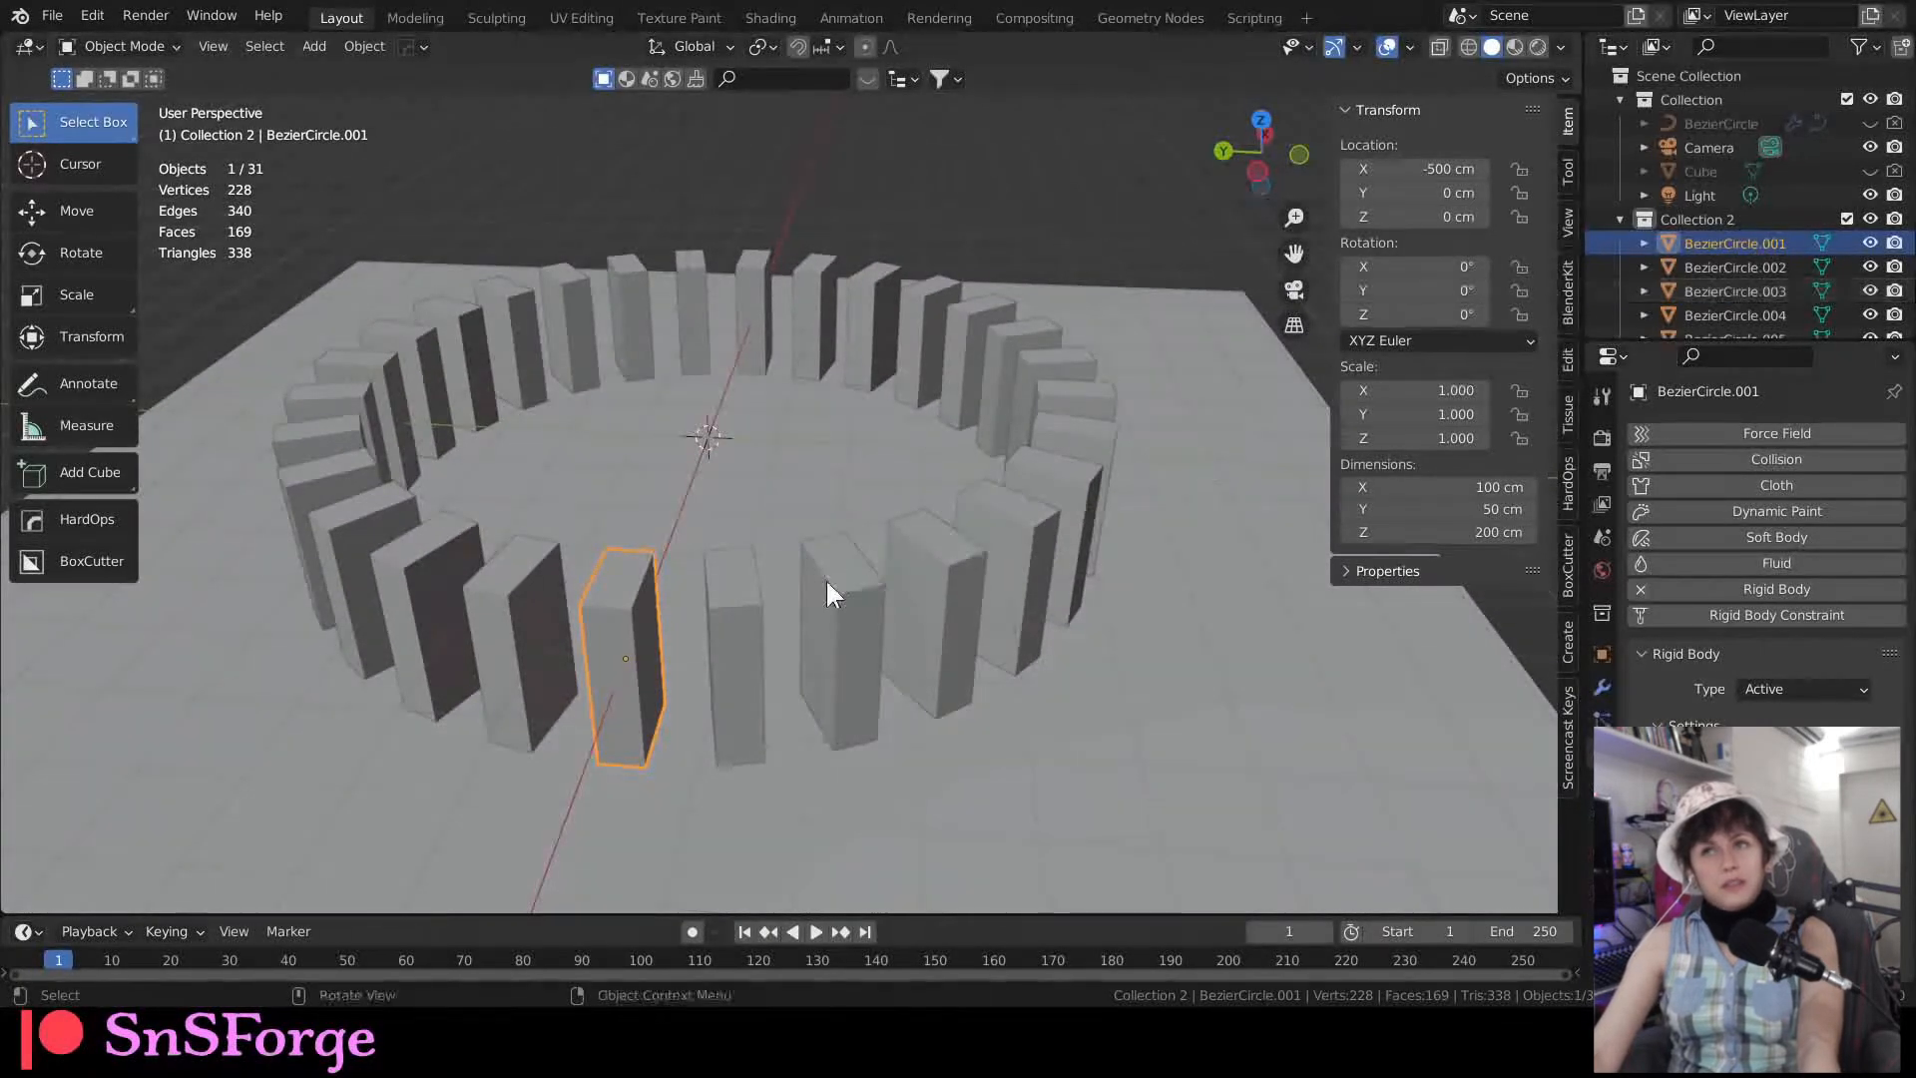
{"action": "left_click", "coordinate": [746, 635]}
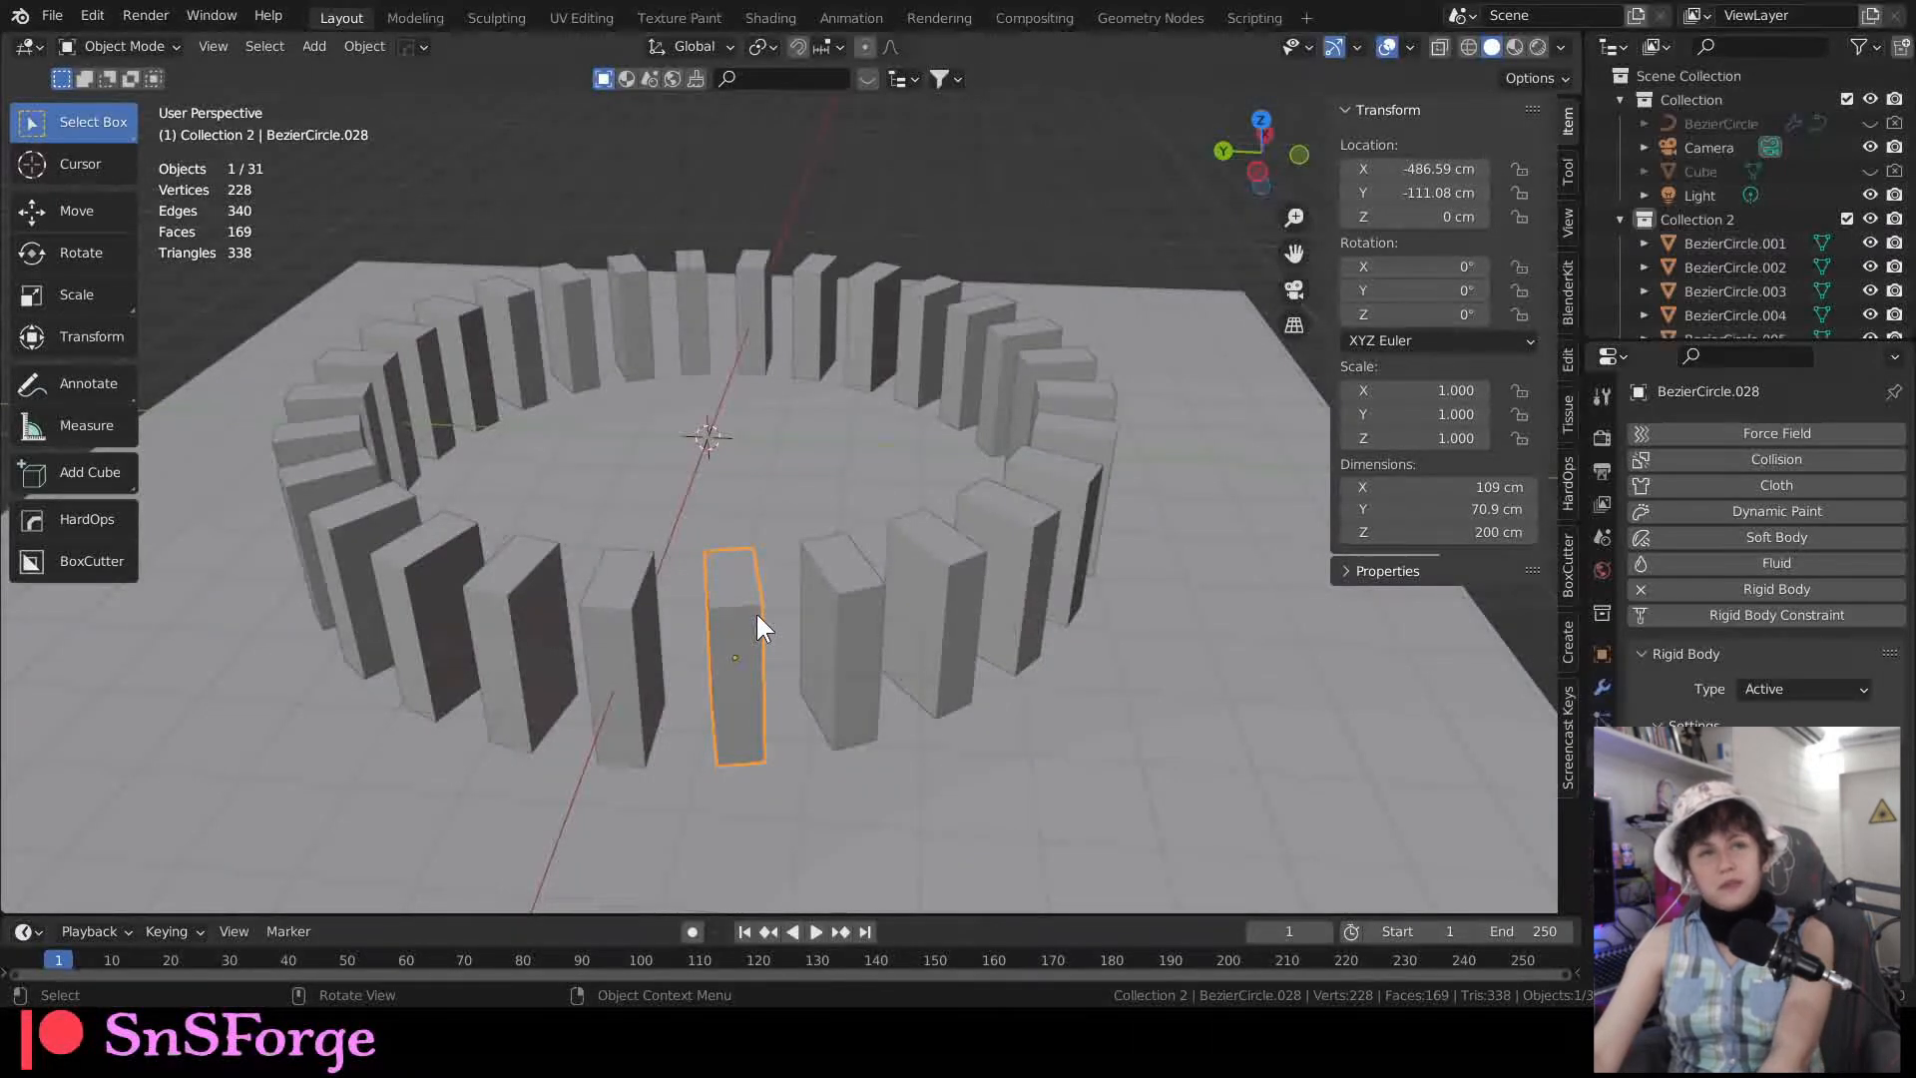
{"action": "key", "text": "Delete"}
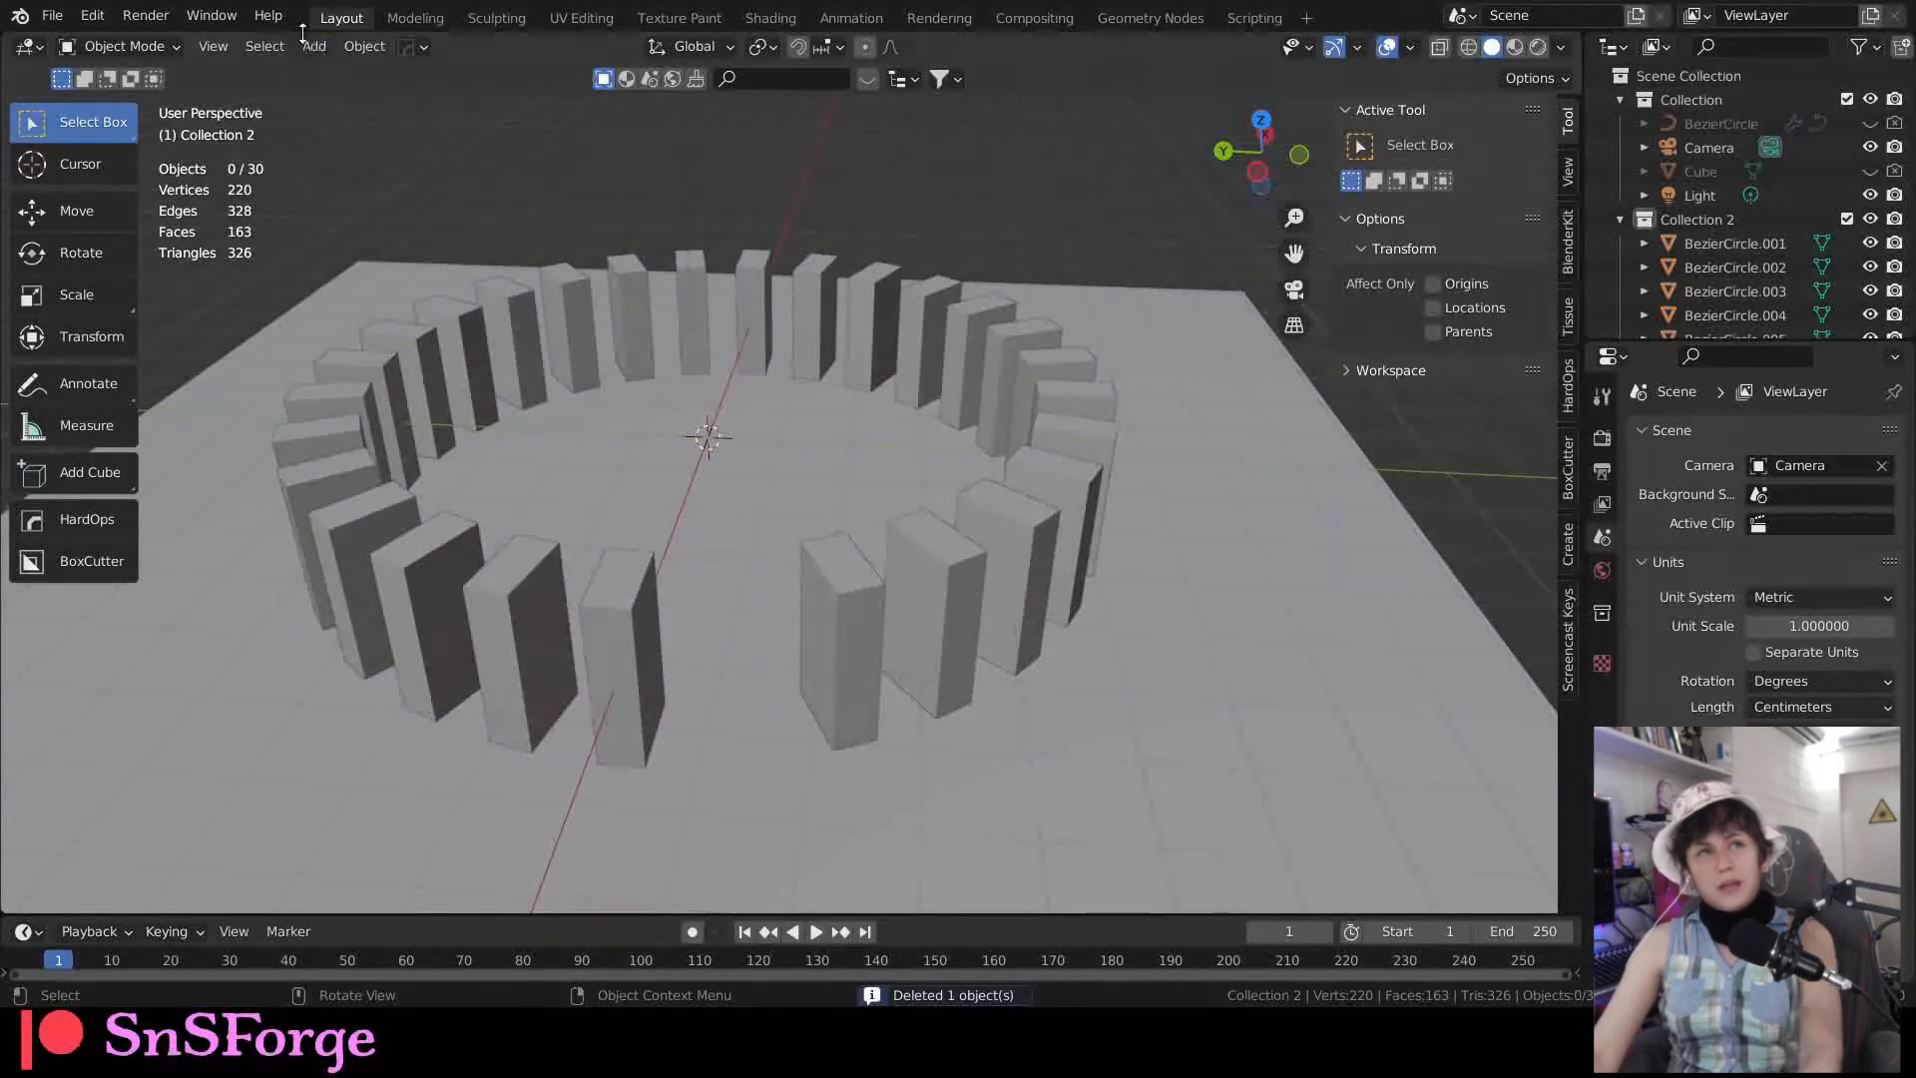
Step: Place the 3D cursor on the ground in the gap between dominoes and add a UV sphere there
{"action": "middle_click_drag", "start_coordinate": [569, 340], "coordinate": [700, 763]}
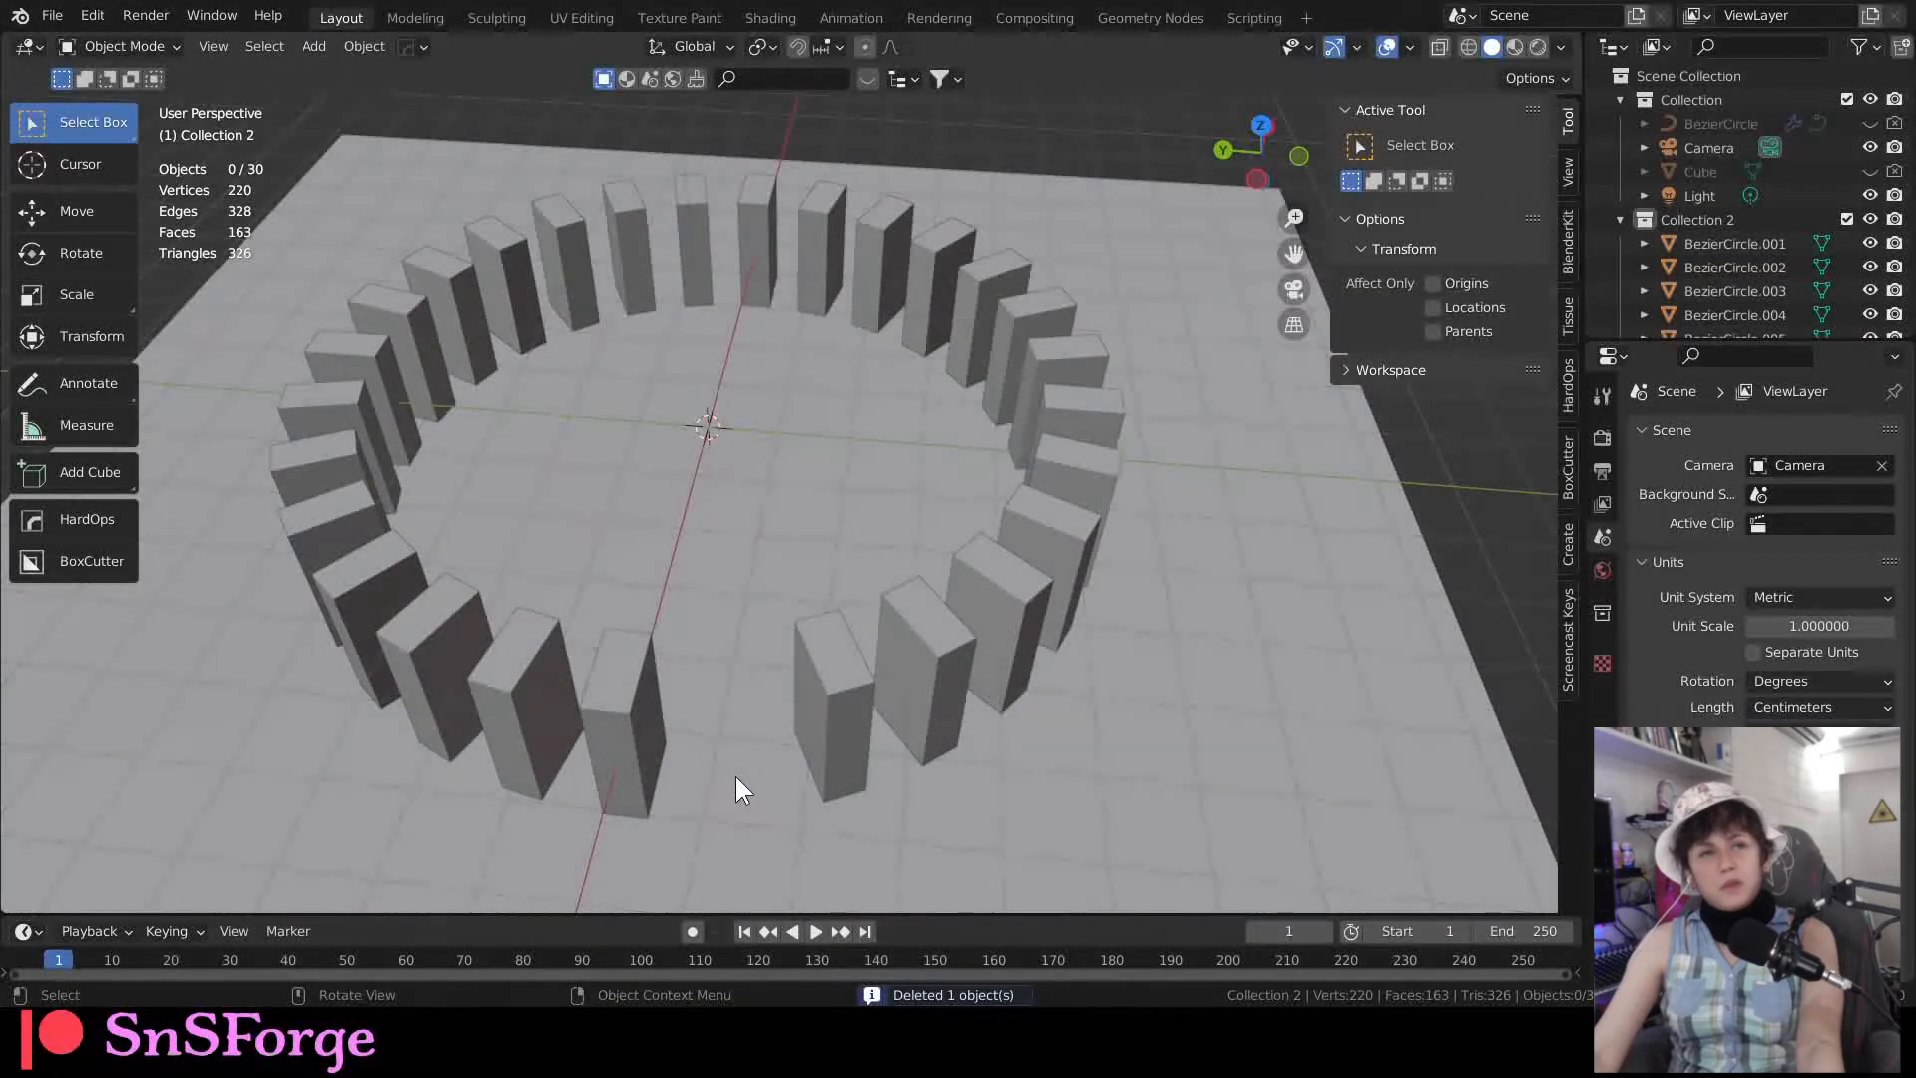
{"action": "right_click", "coordinate": [738, 768], "text": "shift"}
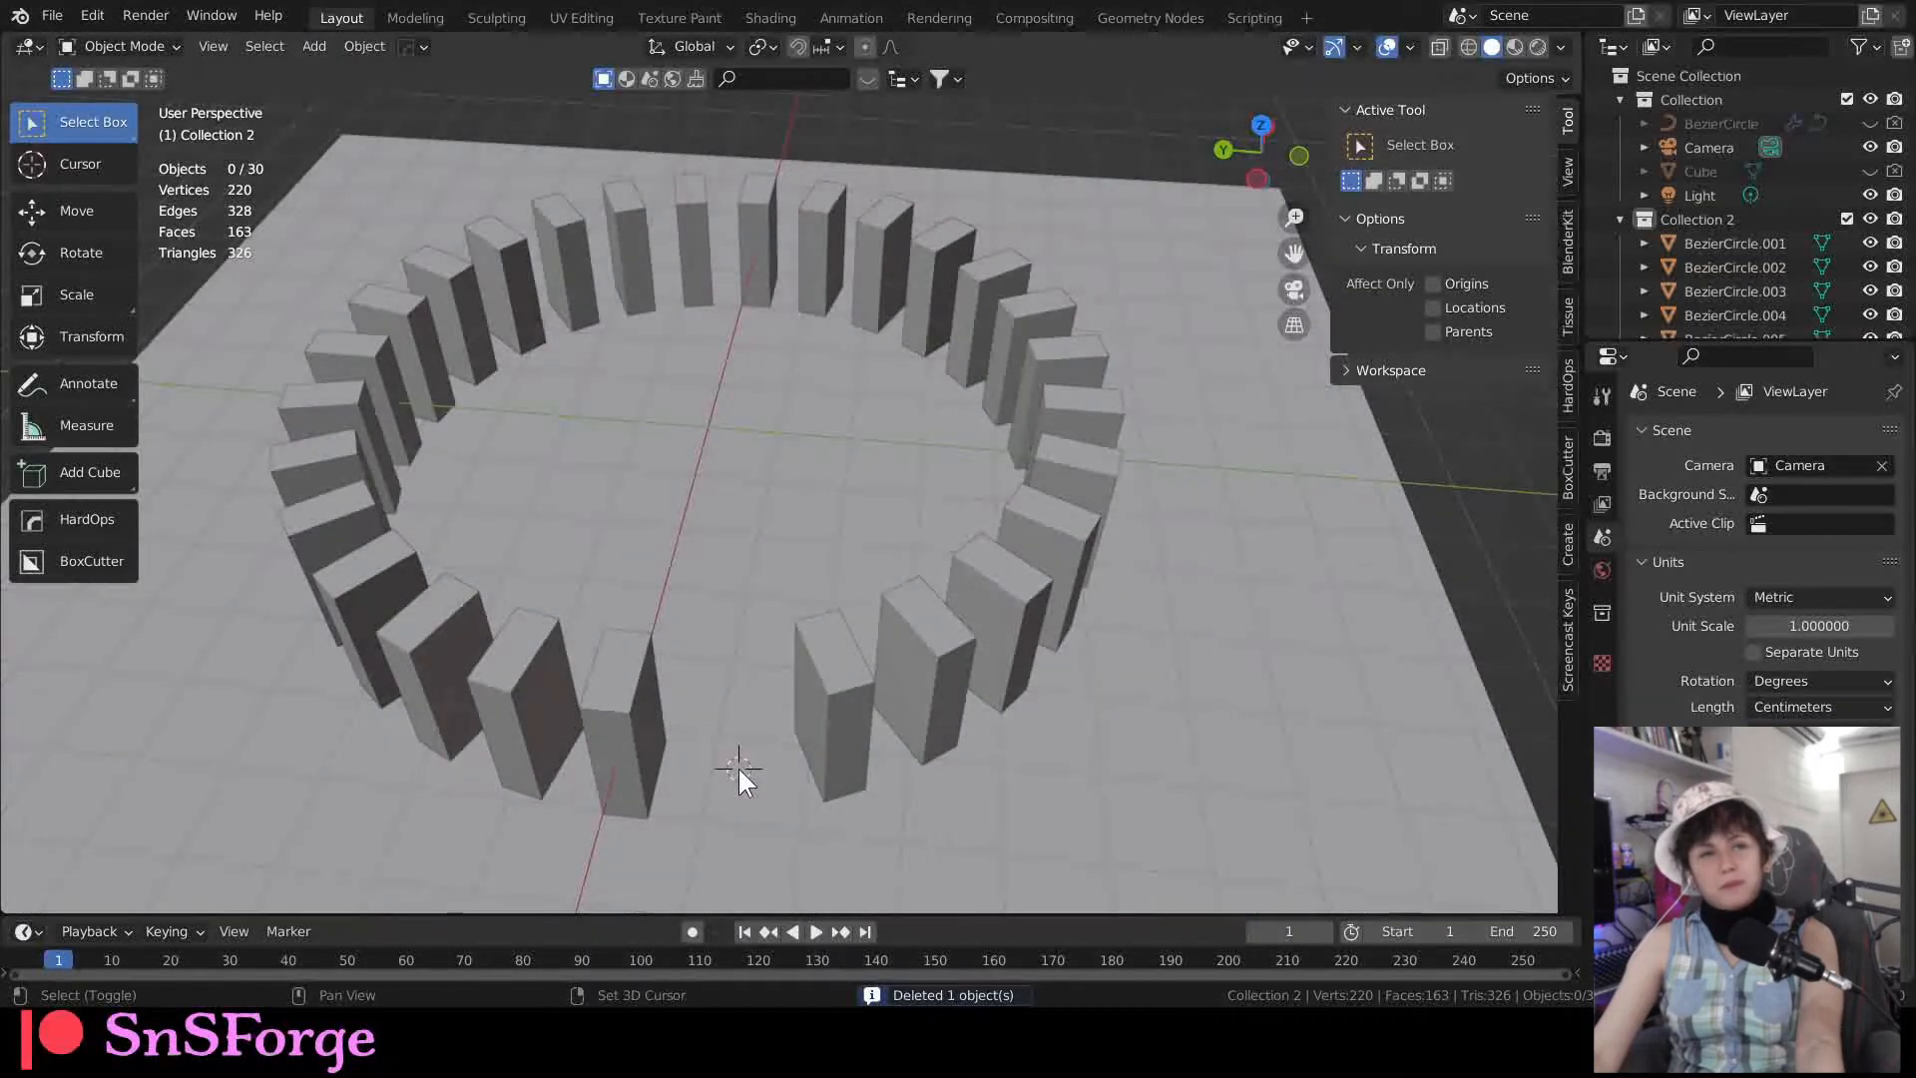
{"action": "left_click", "coordinate": [320, 46]}
{"action": "mouse_move", "coordinate": [335, 69]}
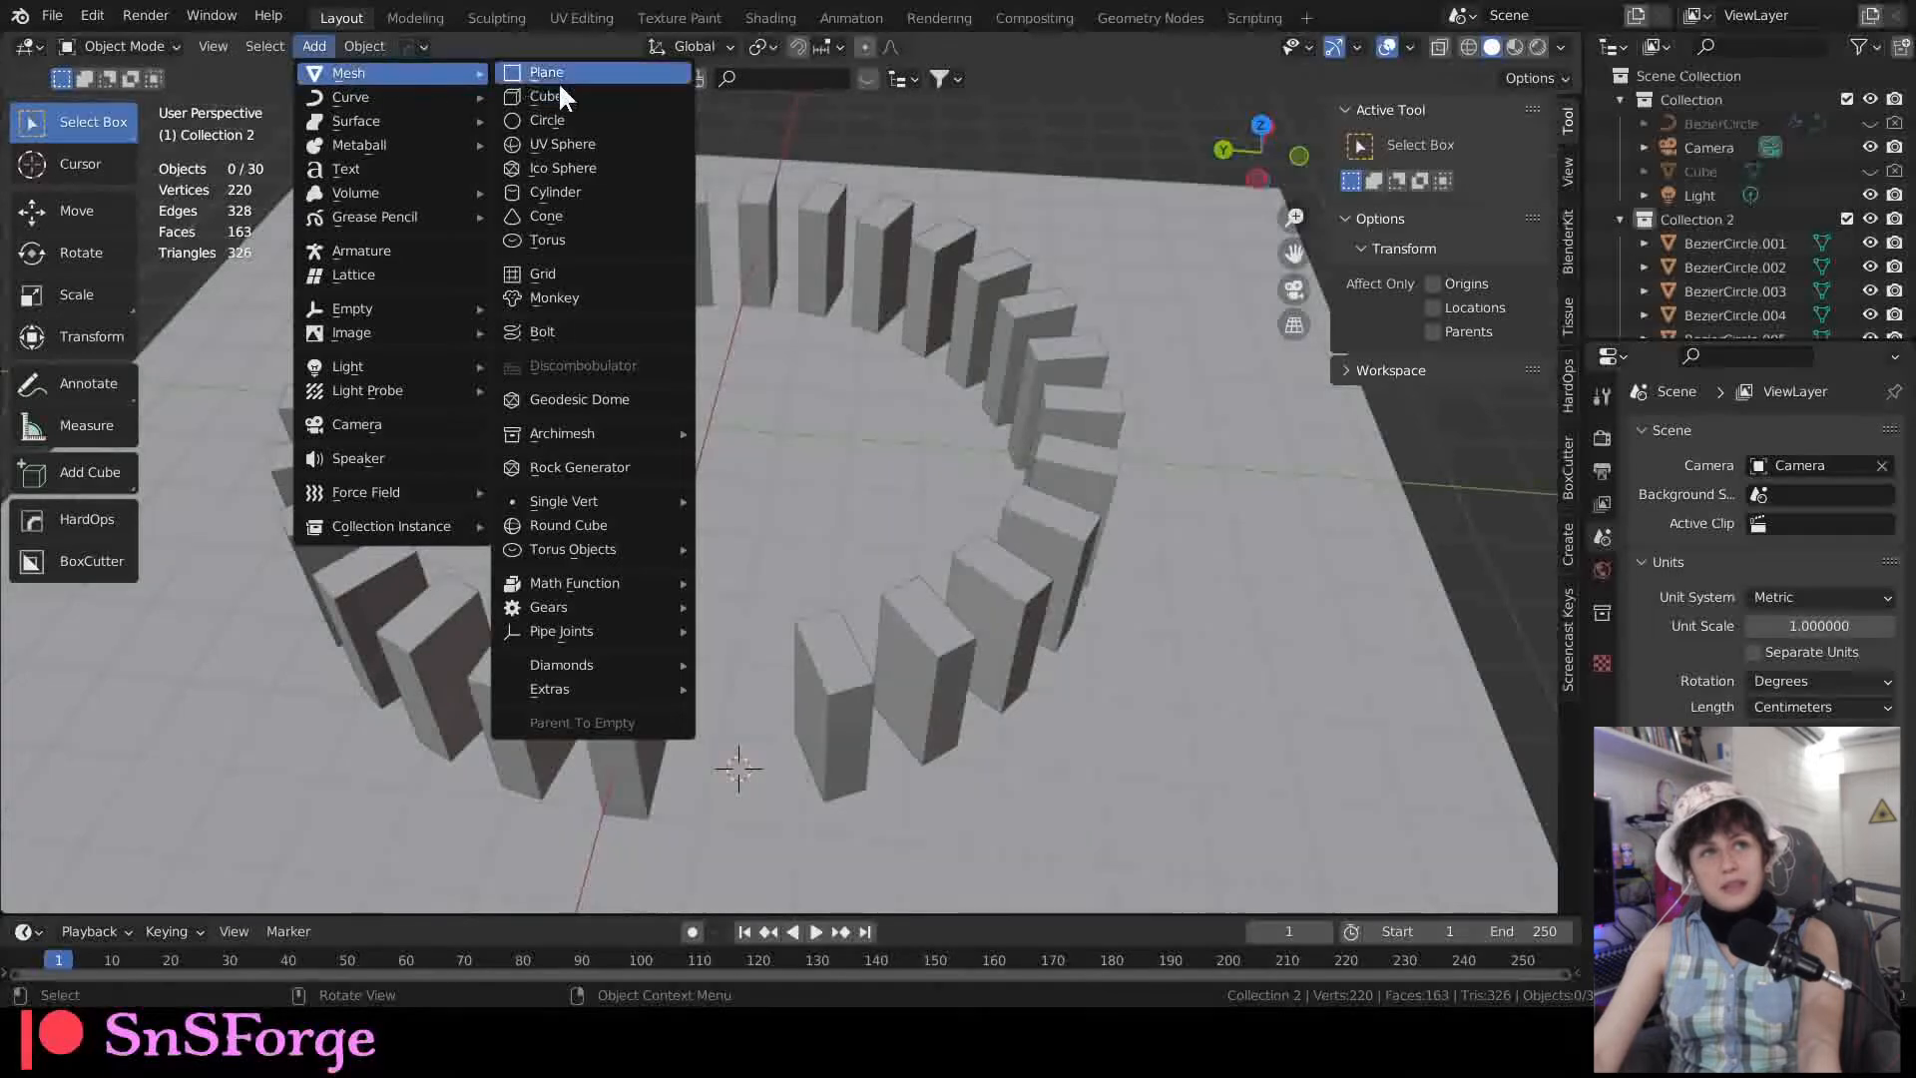
{"action": "left_click", "coordinate": [587, 145]}
Step: Move the sphere above the domino at the edge of the gap, to about X -463, Y -160, Z 318 cm
{"action": "middle_click_drag", "start_coordinate": [698, 399], "coordinate": [710, 321]}
{"action": "left_click_drag", "start_coordinate": [1427, 216], "coordinate": [1517, 216]}
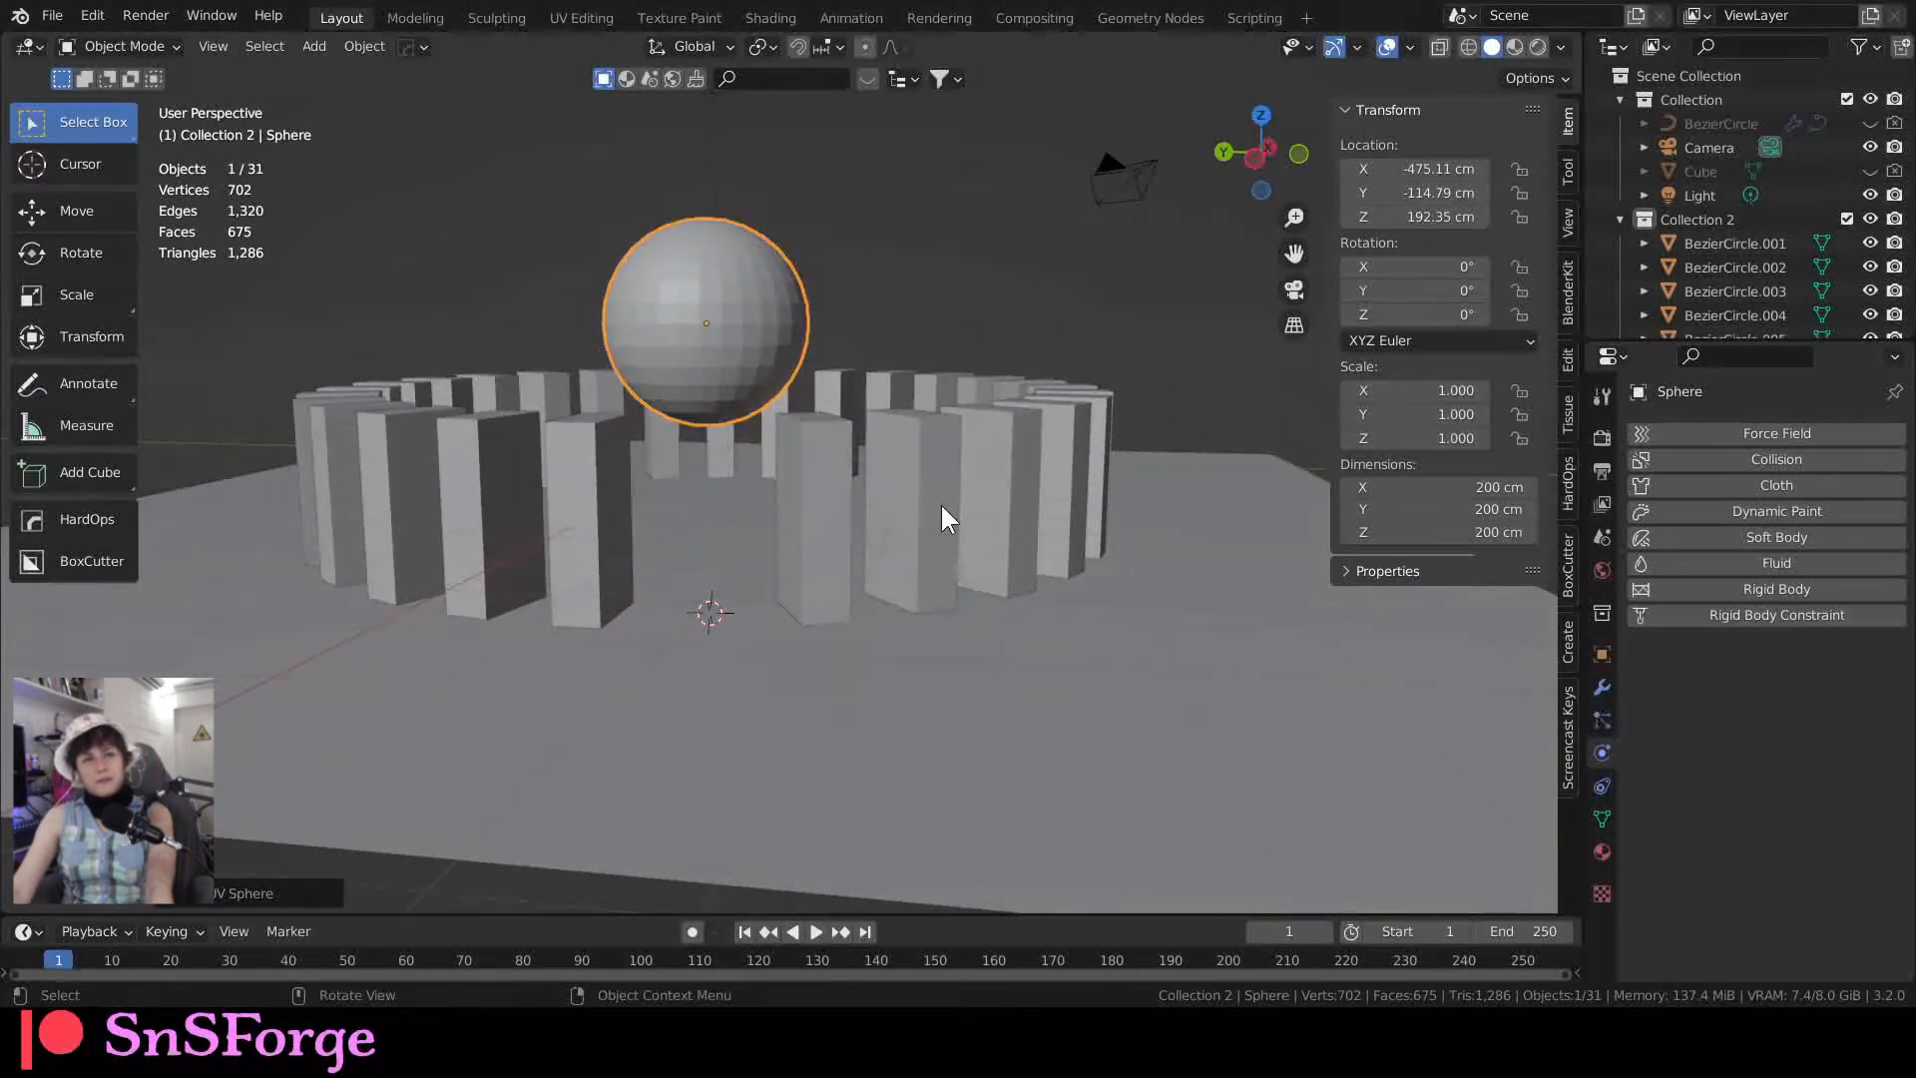
{"action": "key", "text": "KP_7"}
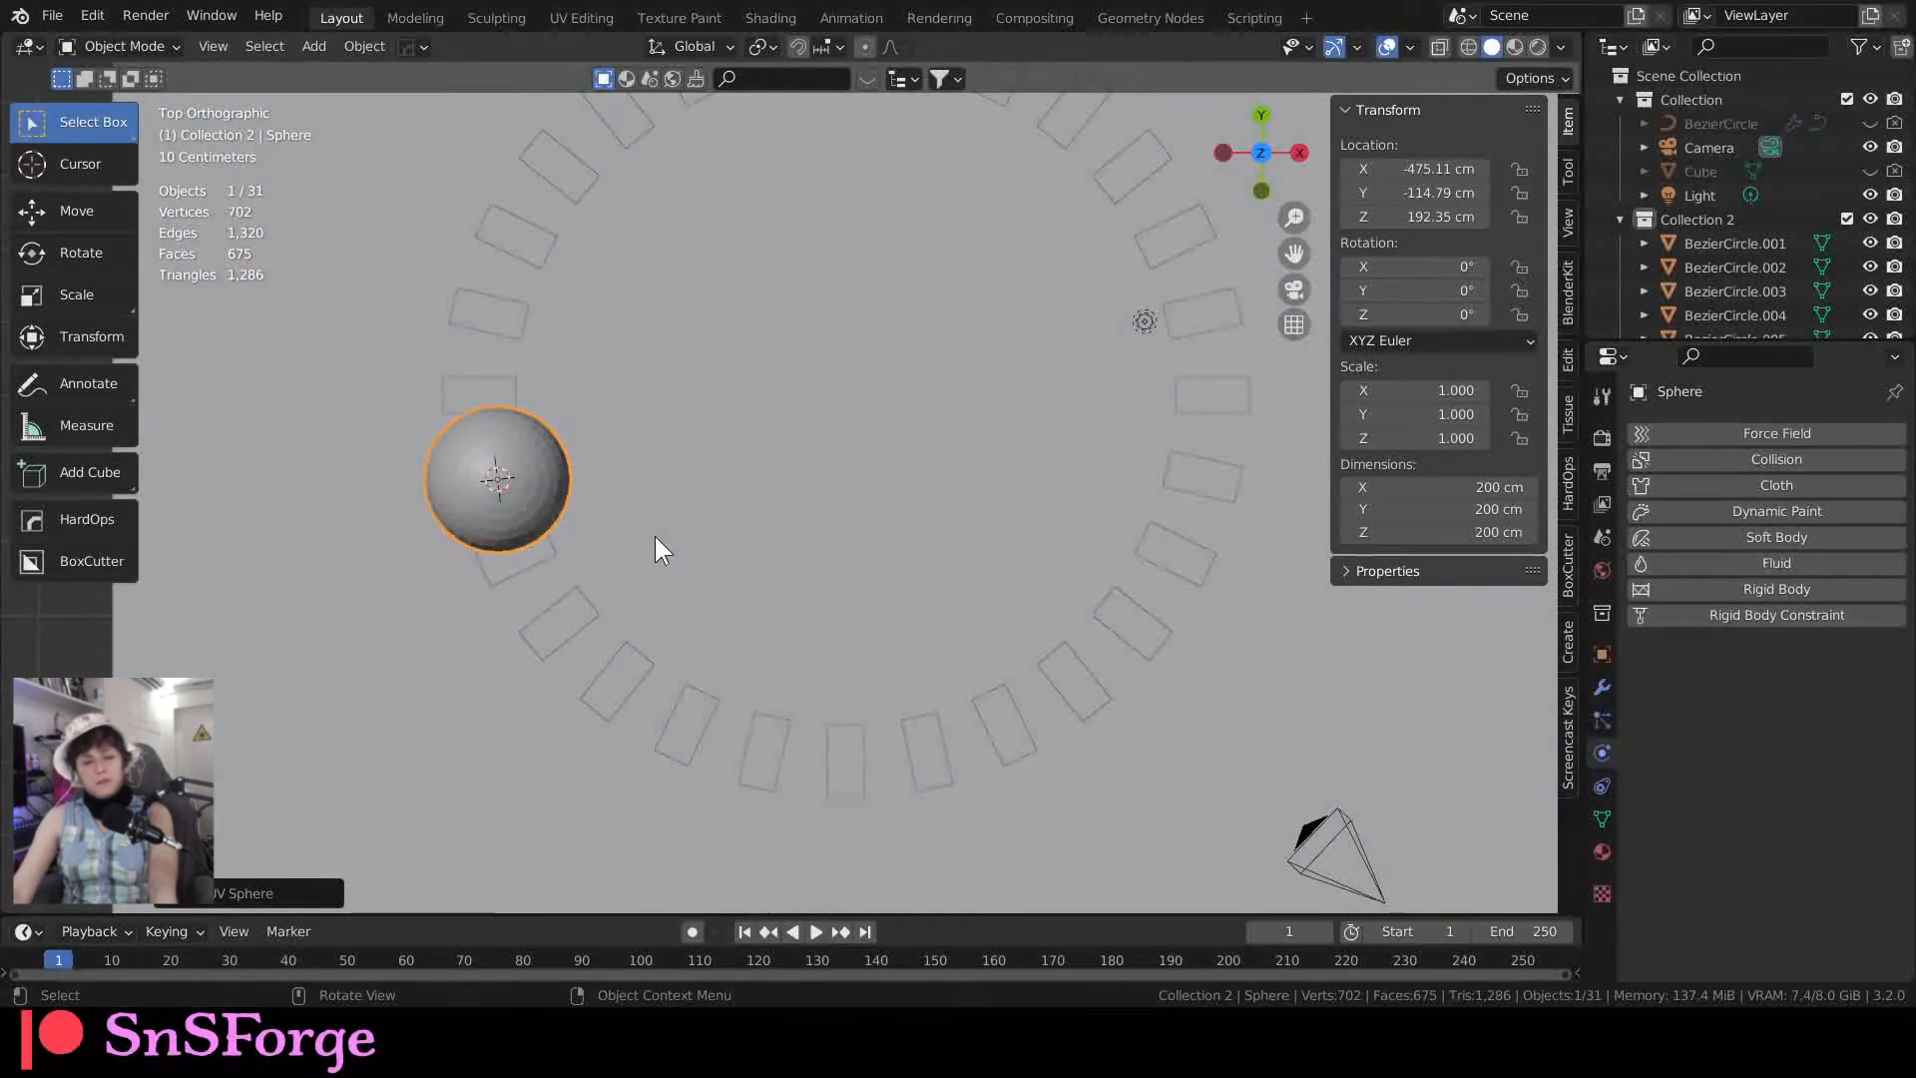
{"action": "key", "text": "g"}
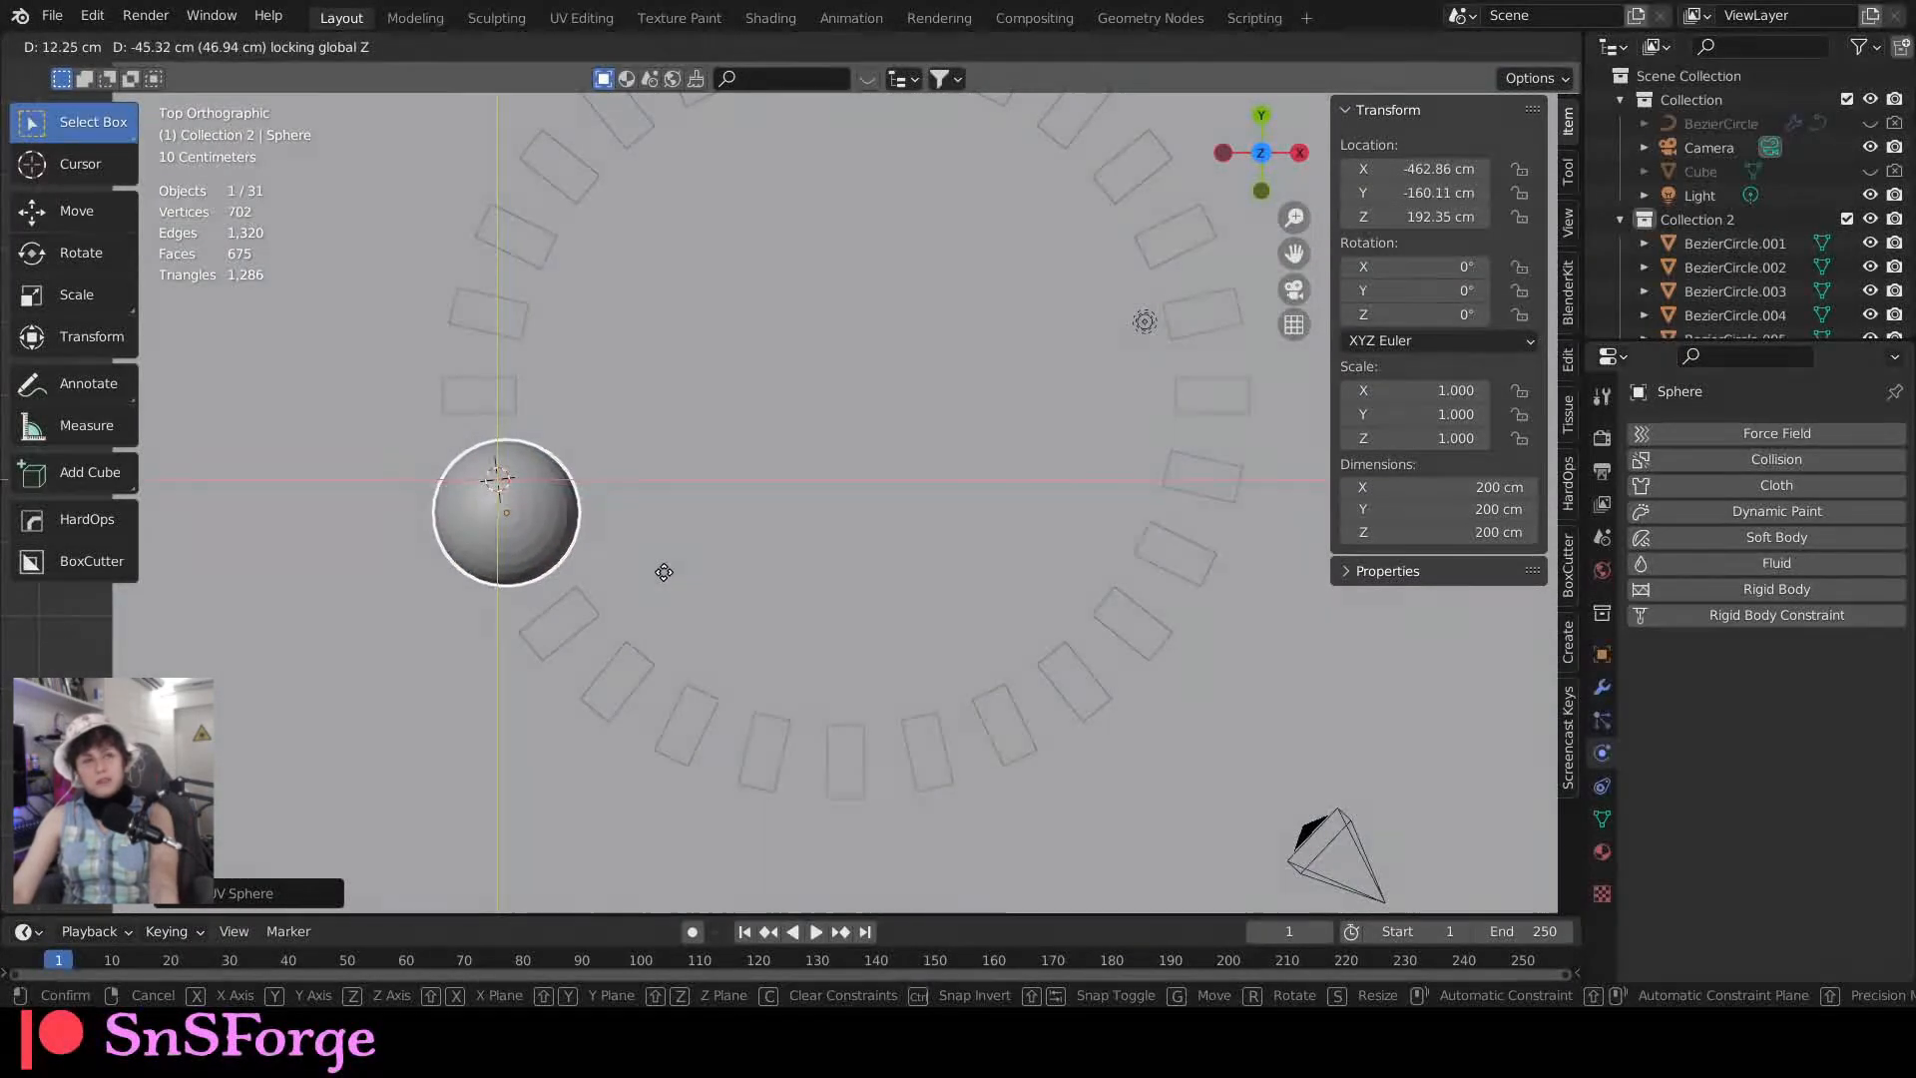
{"action": "left_click", "coordinate": [663, 568]}
{"action": "middle_click_drag", "start_coordinate": [485, 605], "coordinate": [711, 375]}
{"action": "left_click_drag", "start_coordinate": [1454, 215], "coordinate": [1497, 215]}
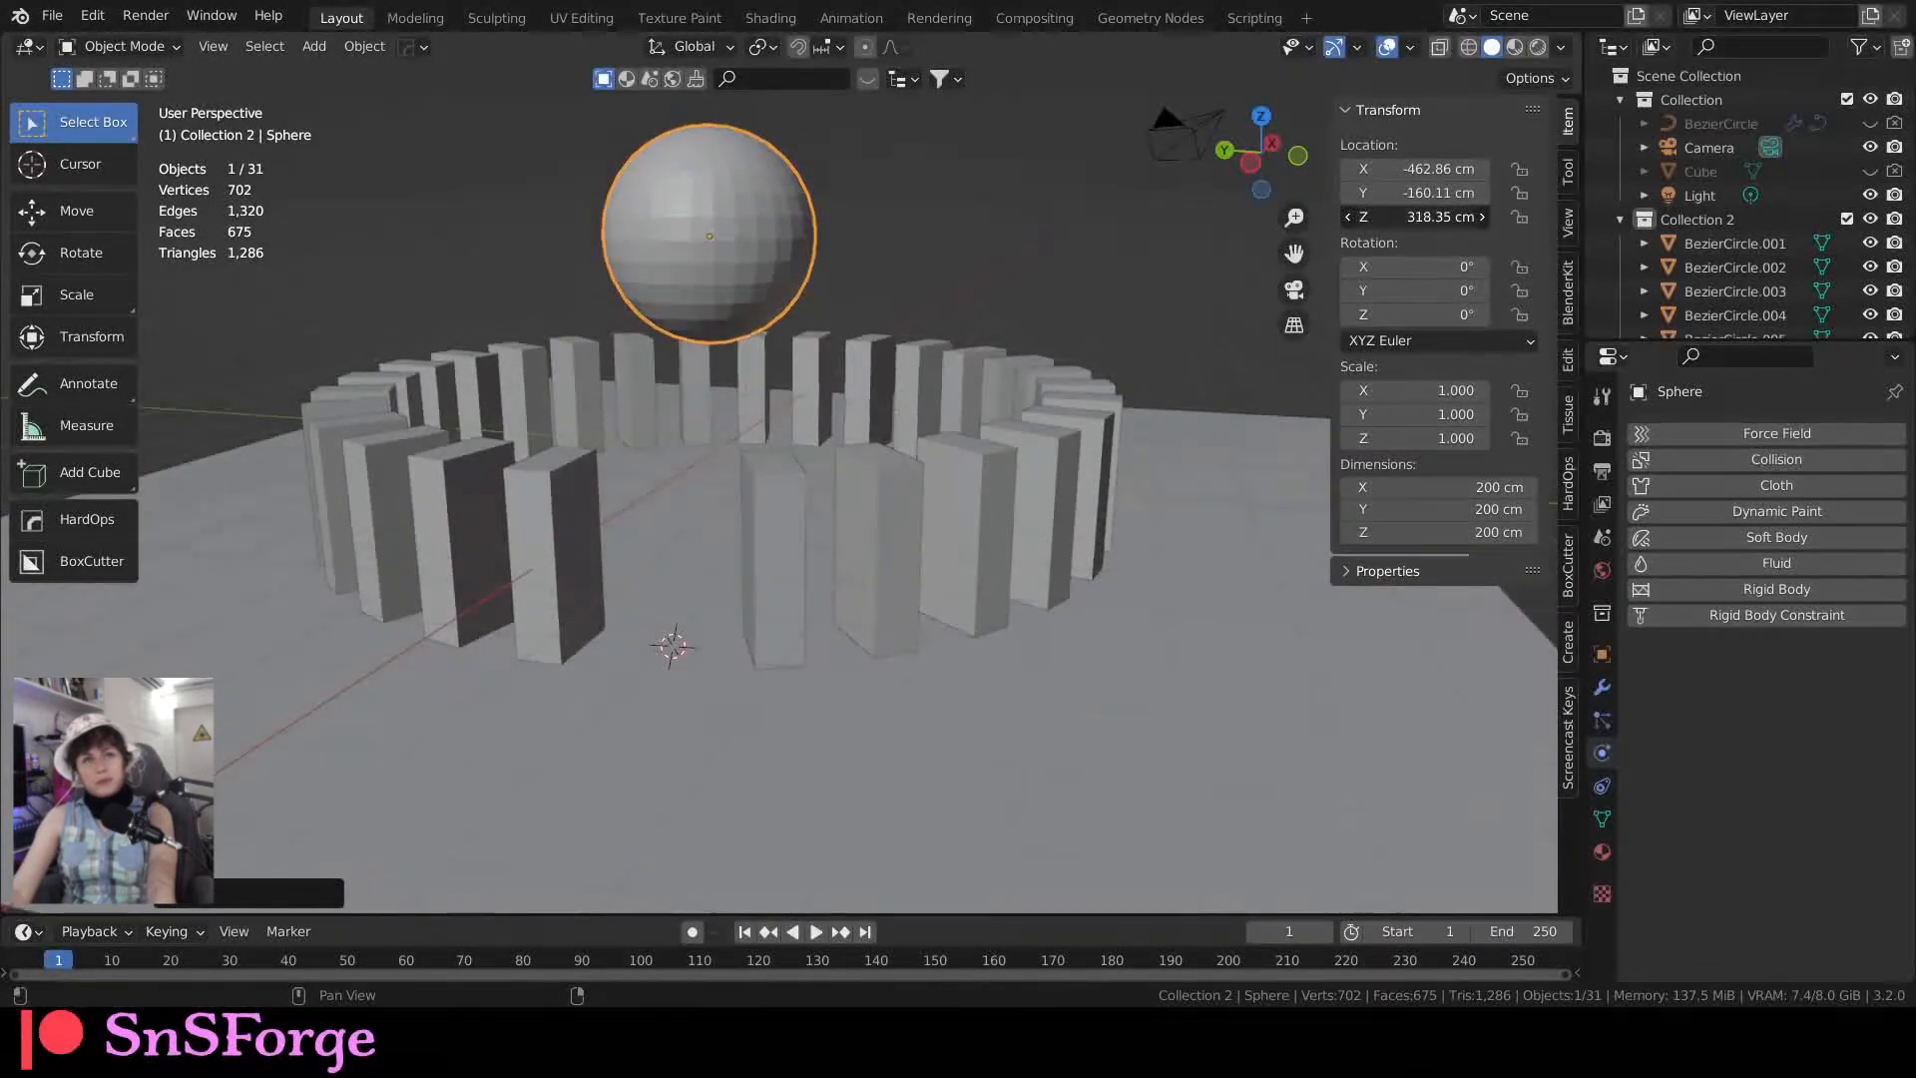
Step: Apply smooth shading to the sphere
{"action": "right_click", "coordinate": [721, 267]}
{"action": "mouse_move", "coordinate": [720, 269]}
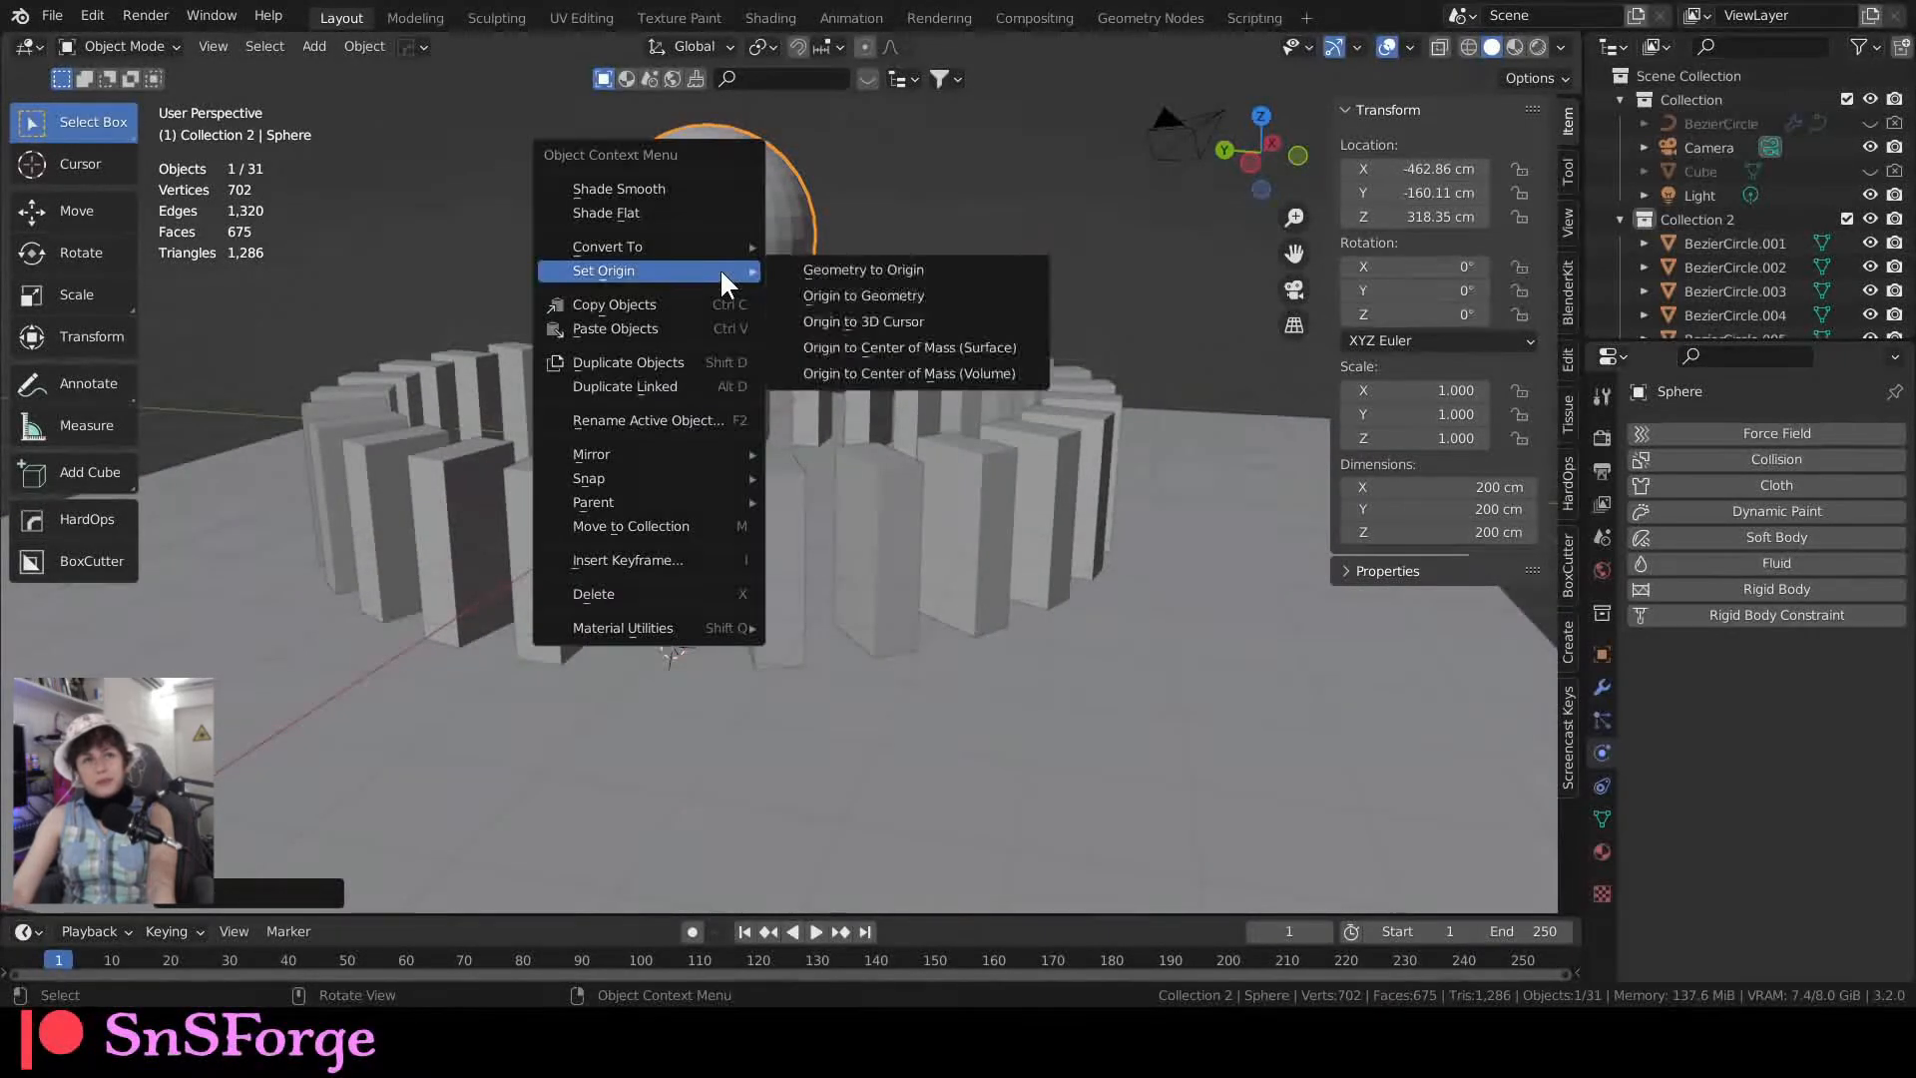
{"action": "left_click", "coordinate": [718, 190]}
{"action": "middle_click_drag", "start_coordinate": [774, 272], "coordinate": [750, 303]}
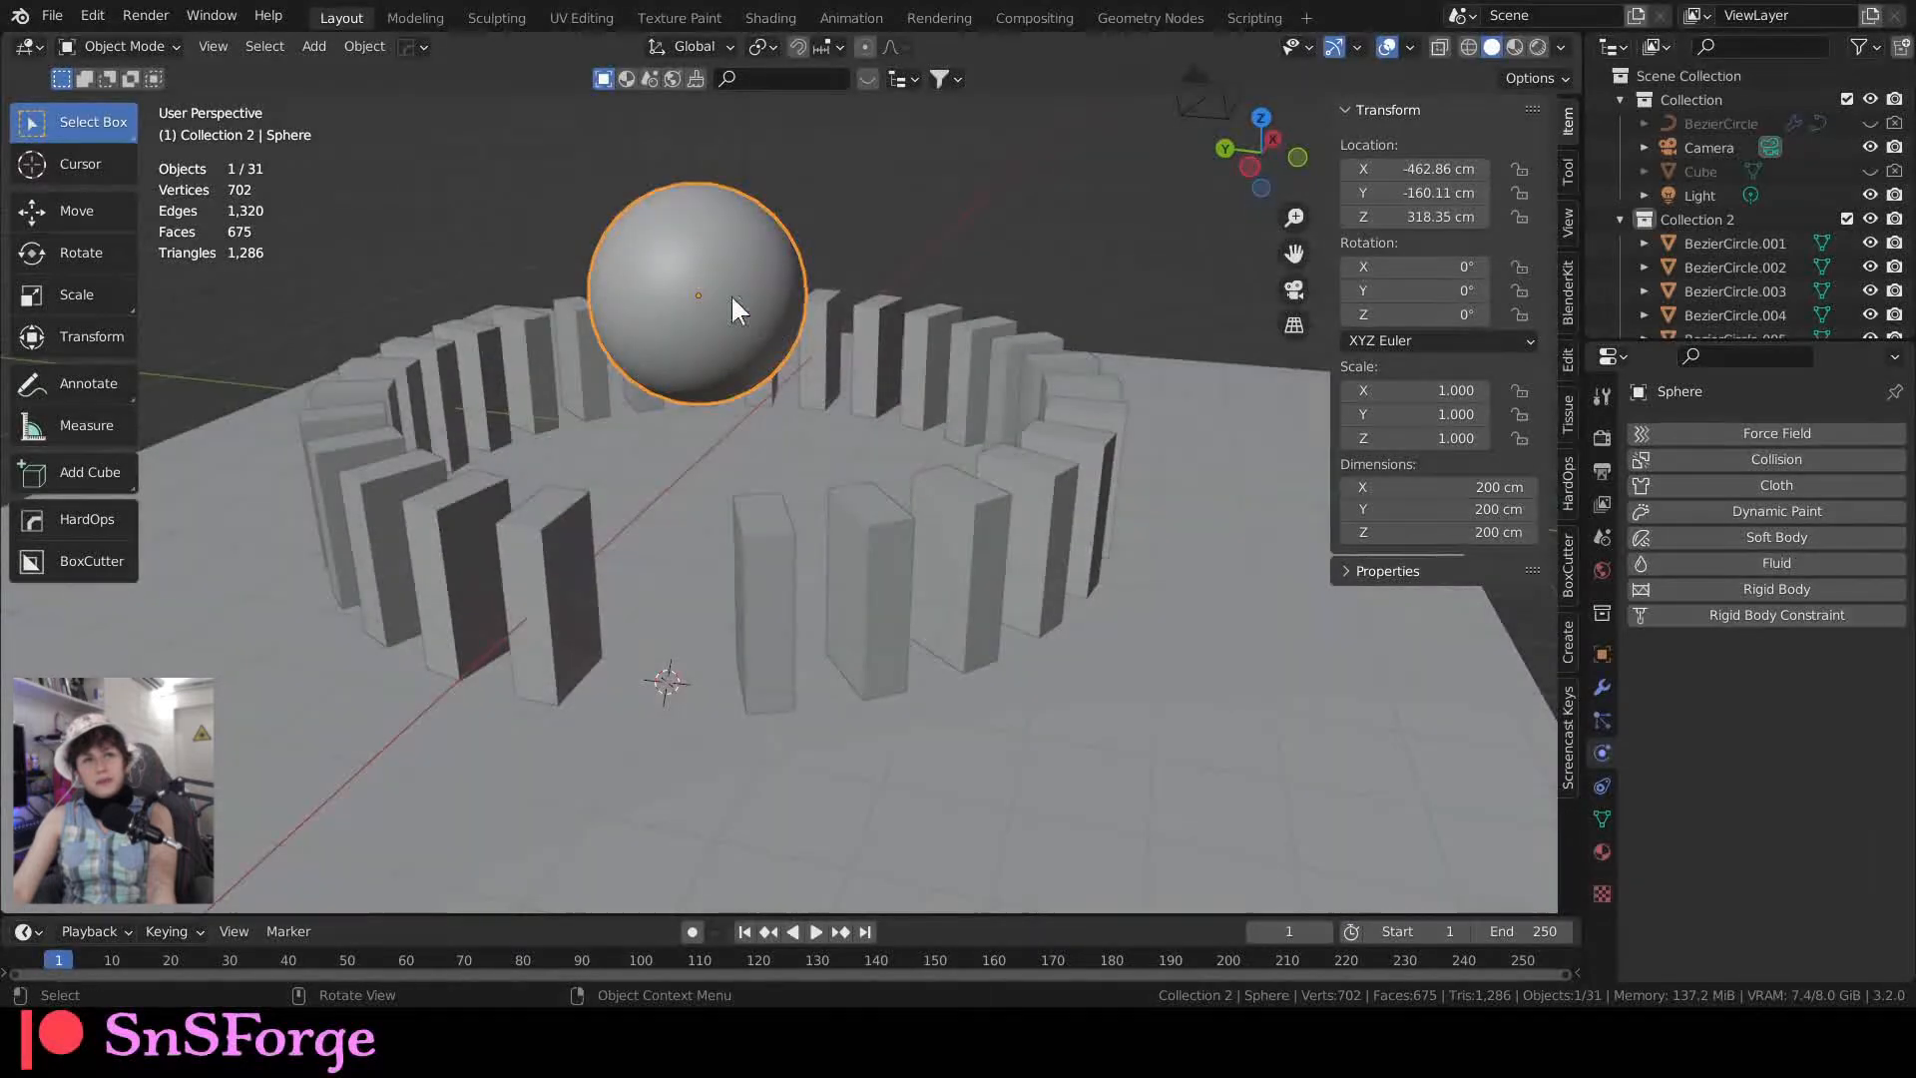
Step: Make the sphere an active rigid body, test-play the simulation and return to the first frame
{"action": "left_click", "coordinate": [374, 47]}
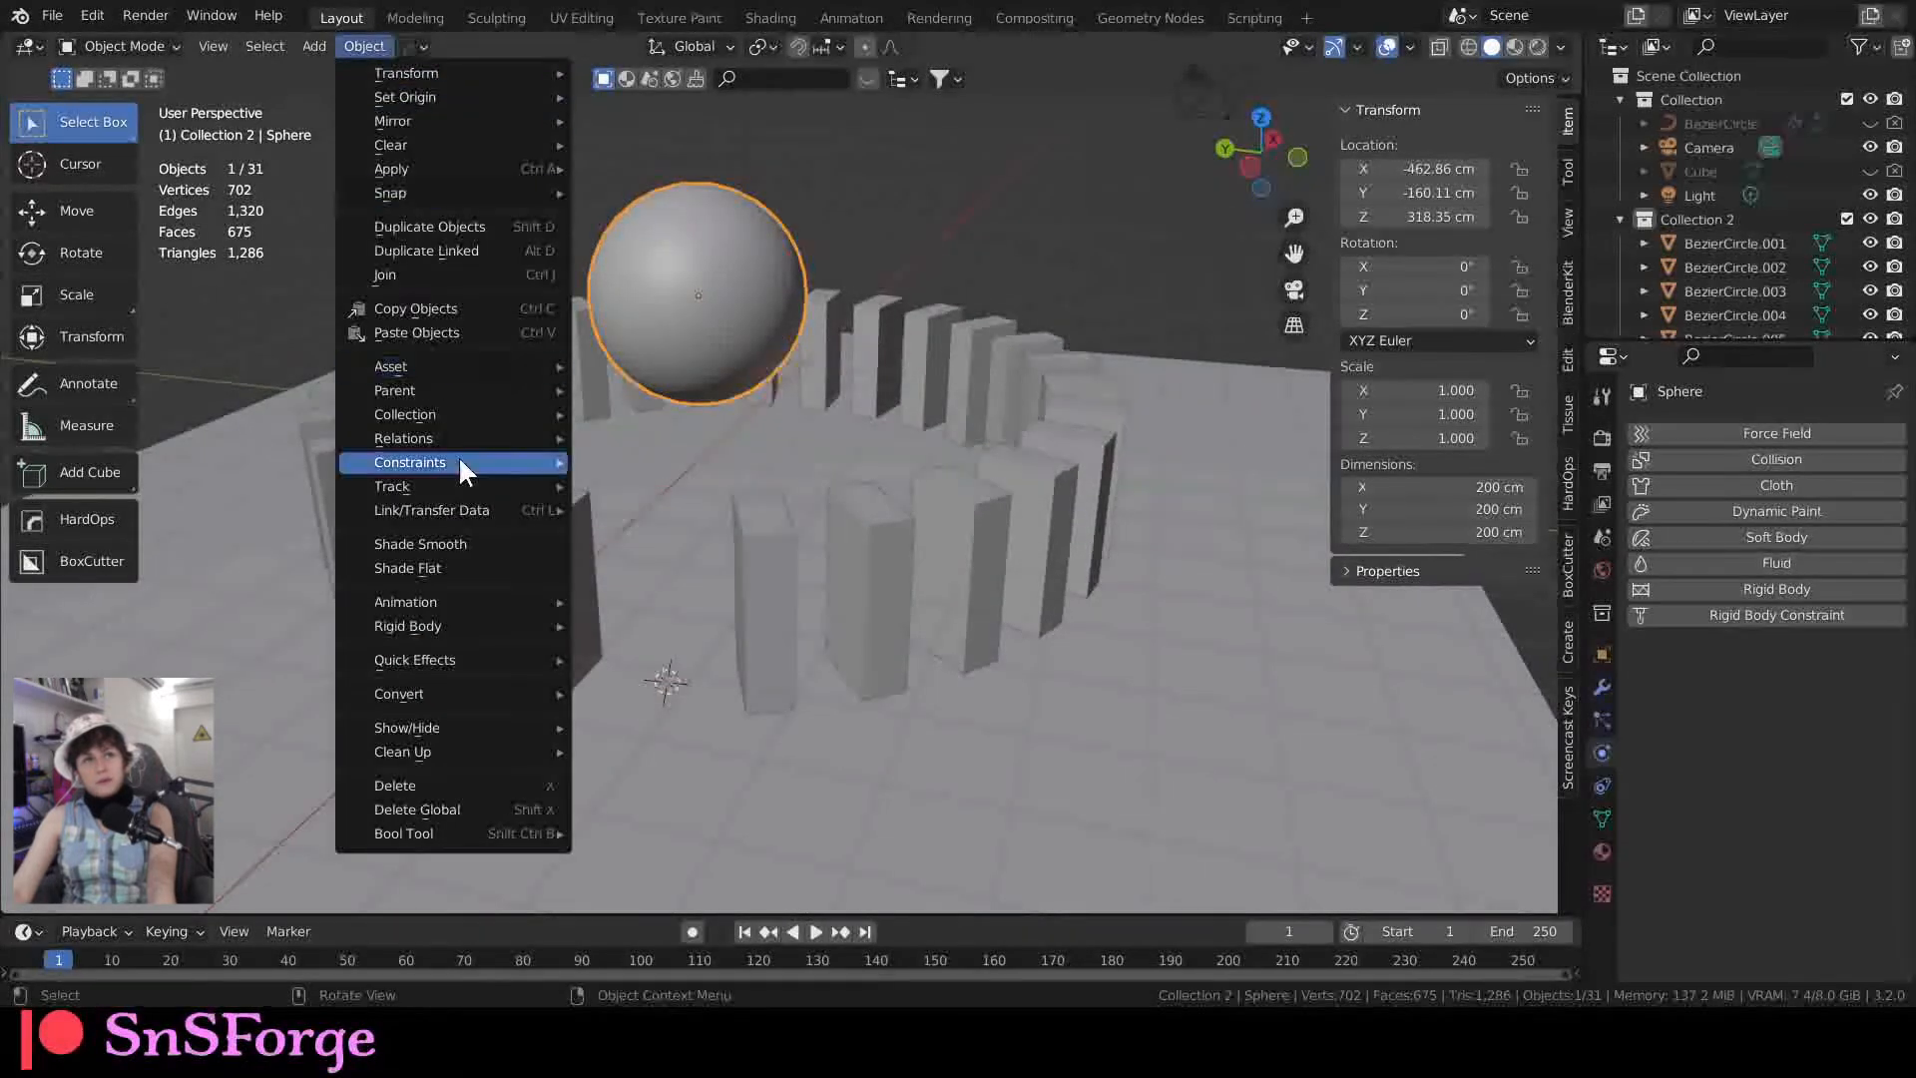
{"action": "mouse_move", "coordinate": [480, 604]}
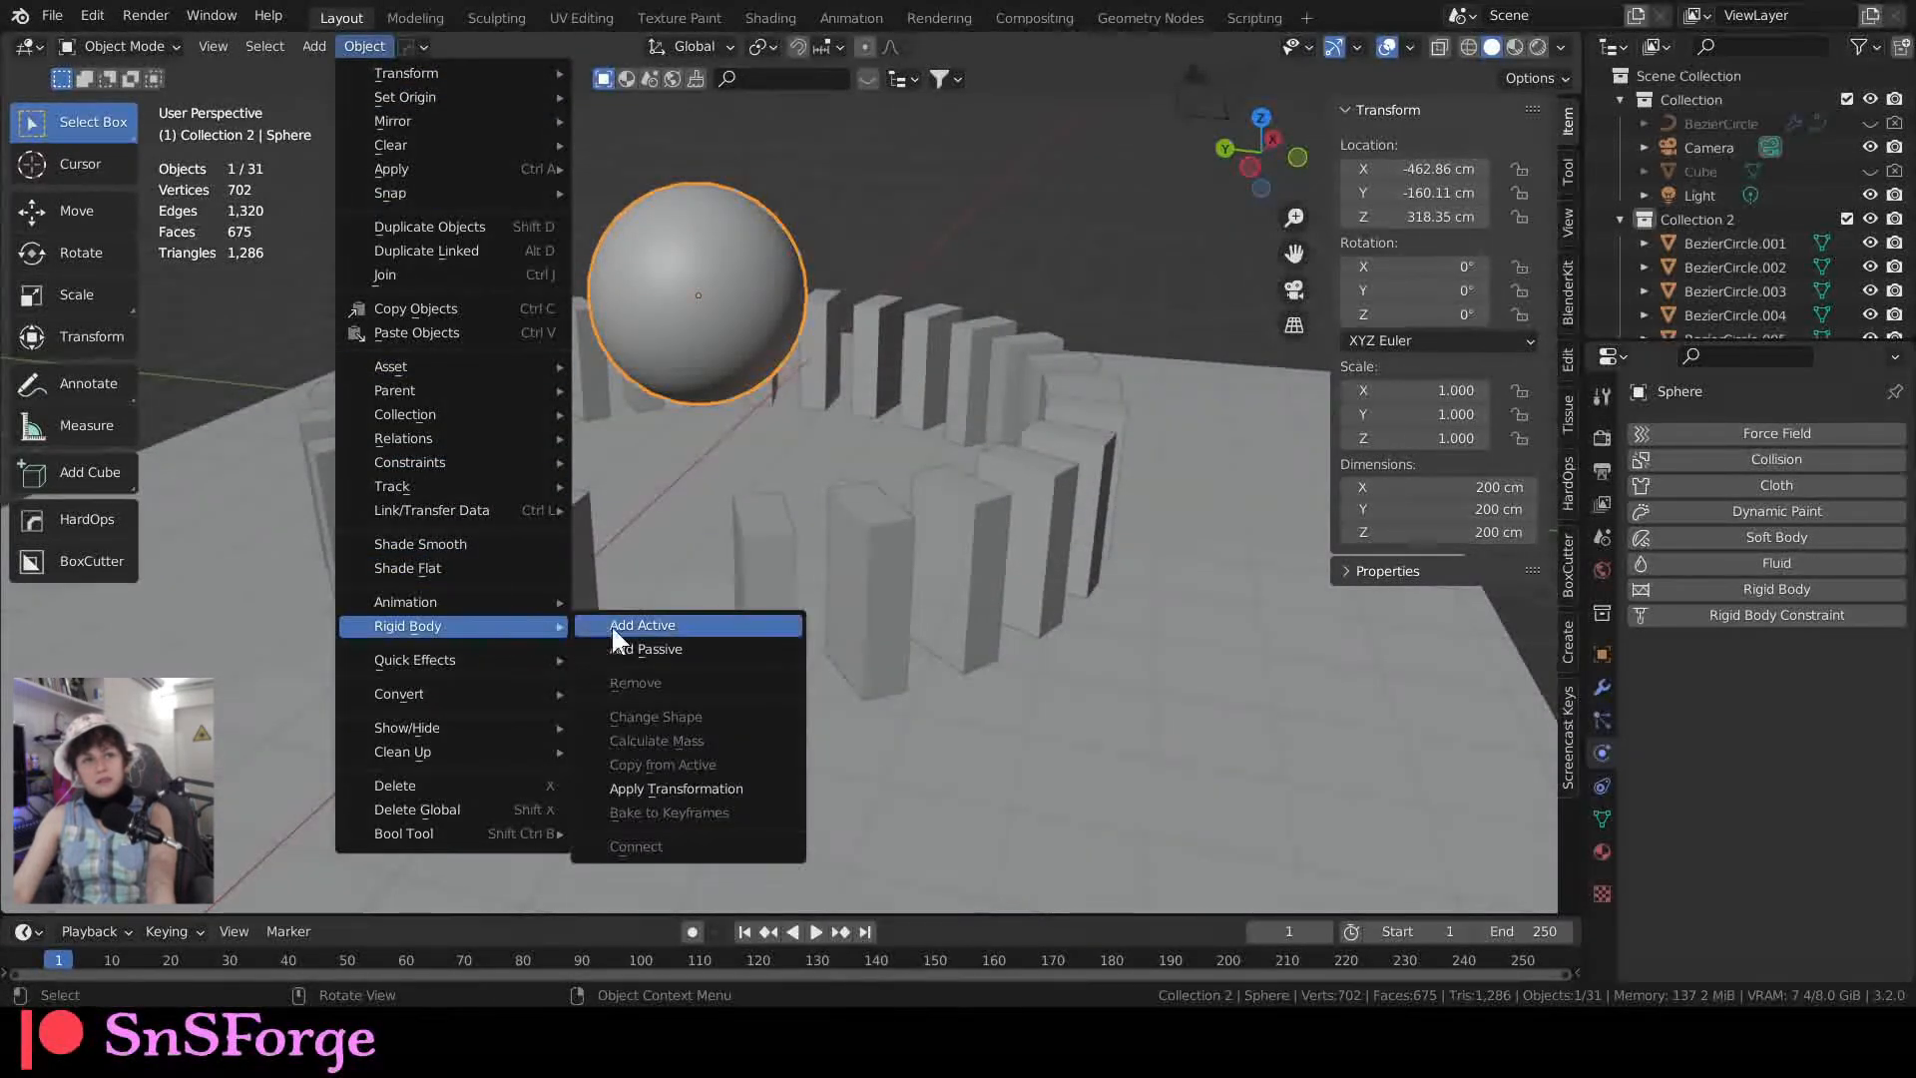
{"action": "left_click", "coordinate": [629, 623]}
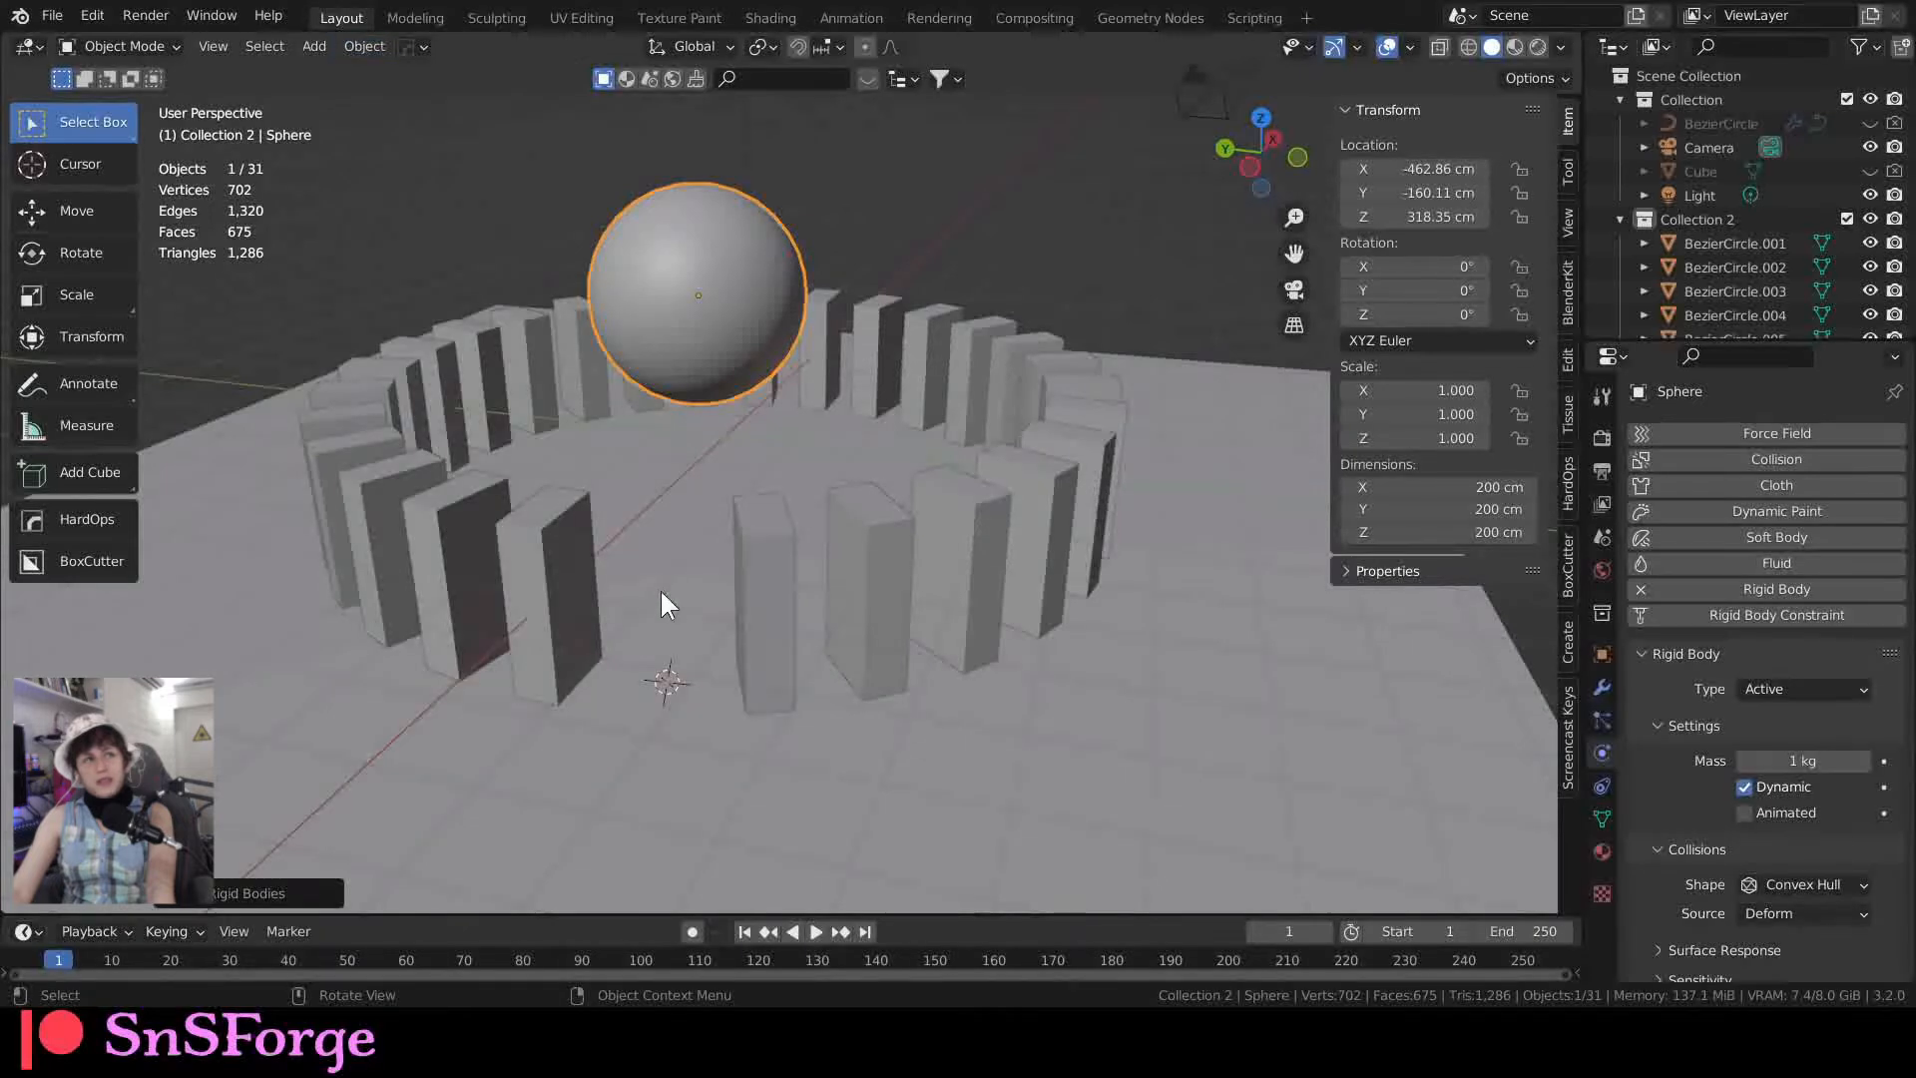
{"action": "left_click", "coordinate": [818, 931]}
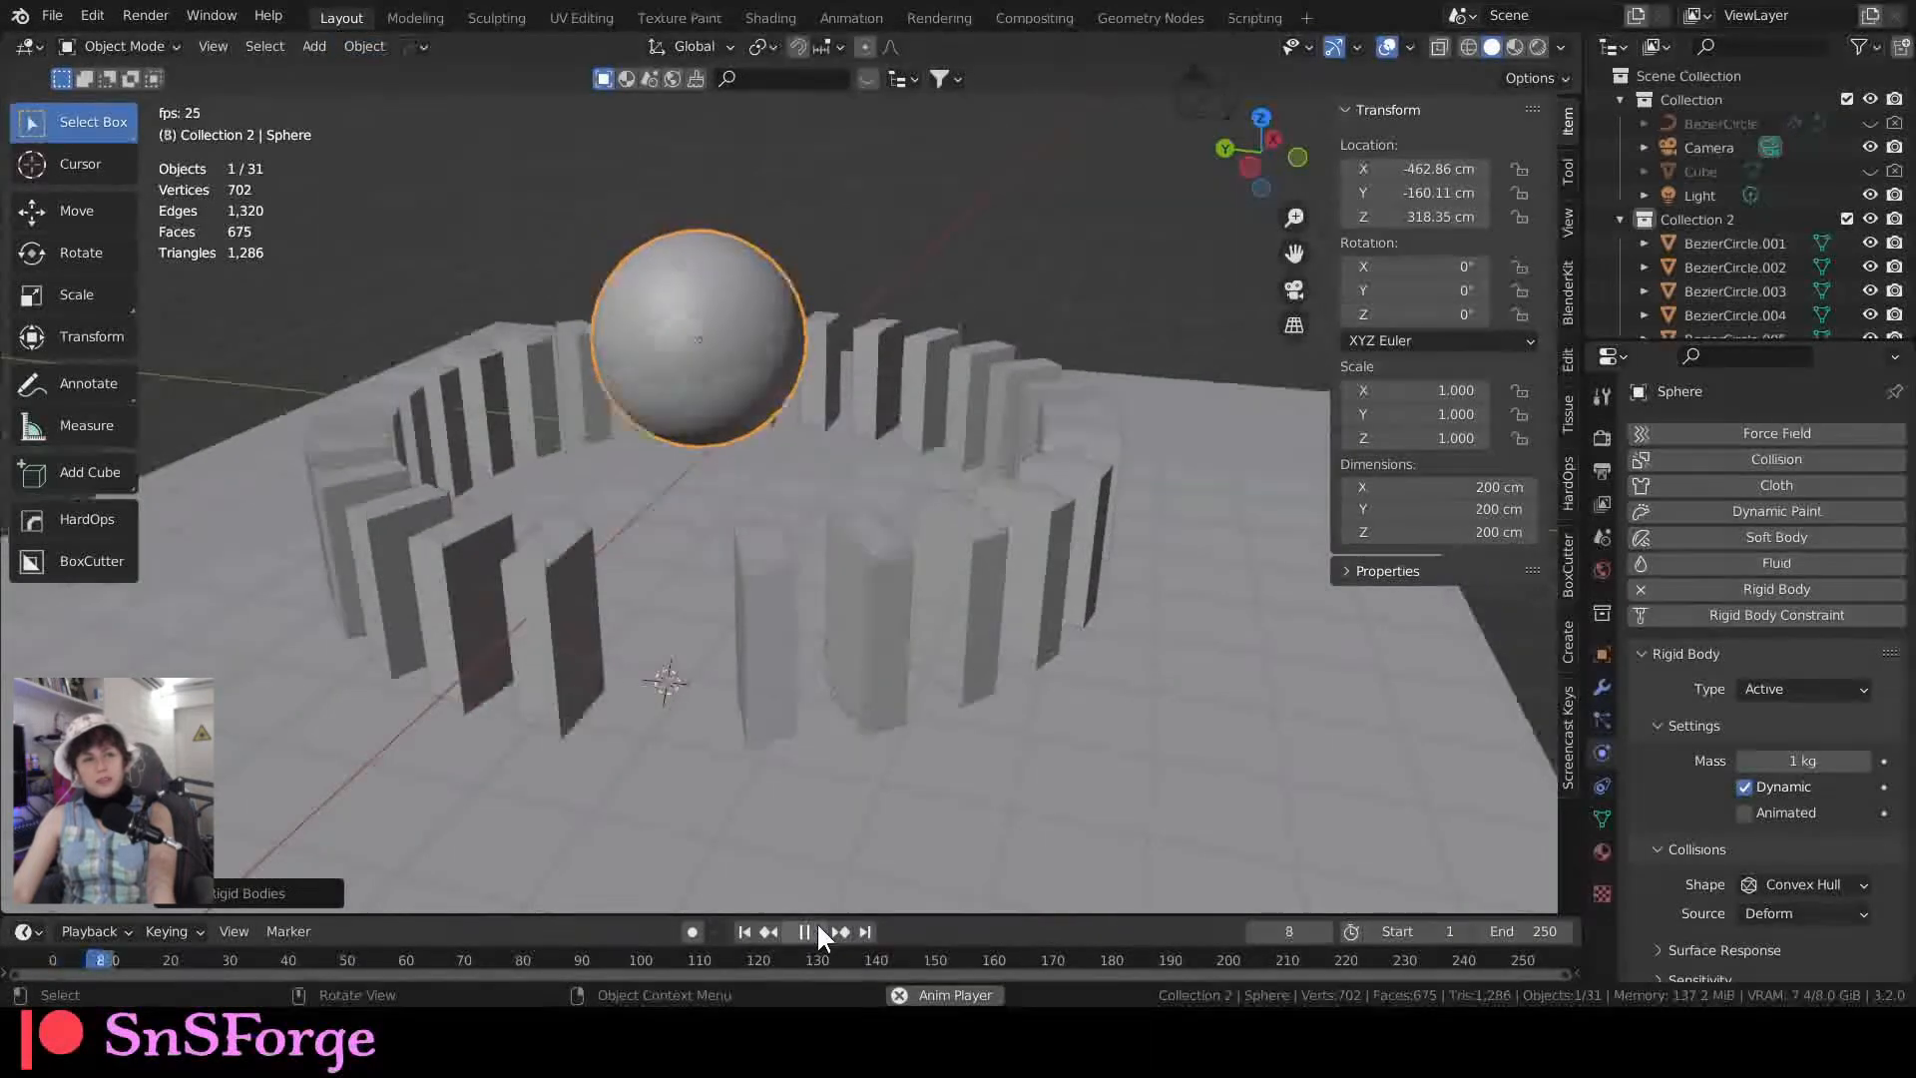
{"action": "key", "text": "space"}
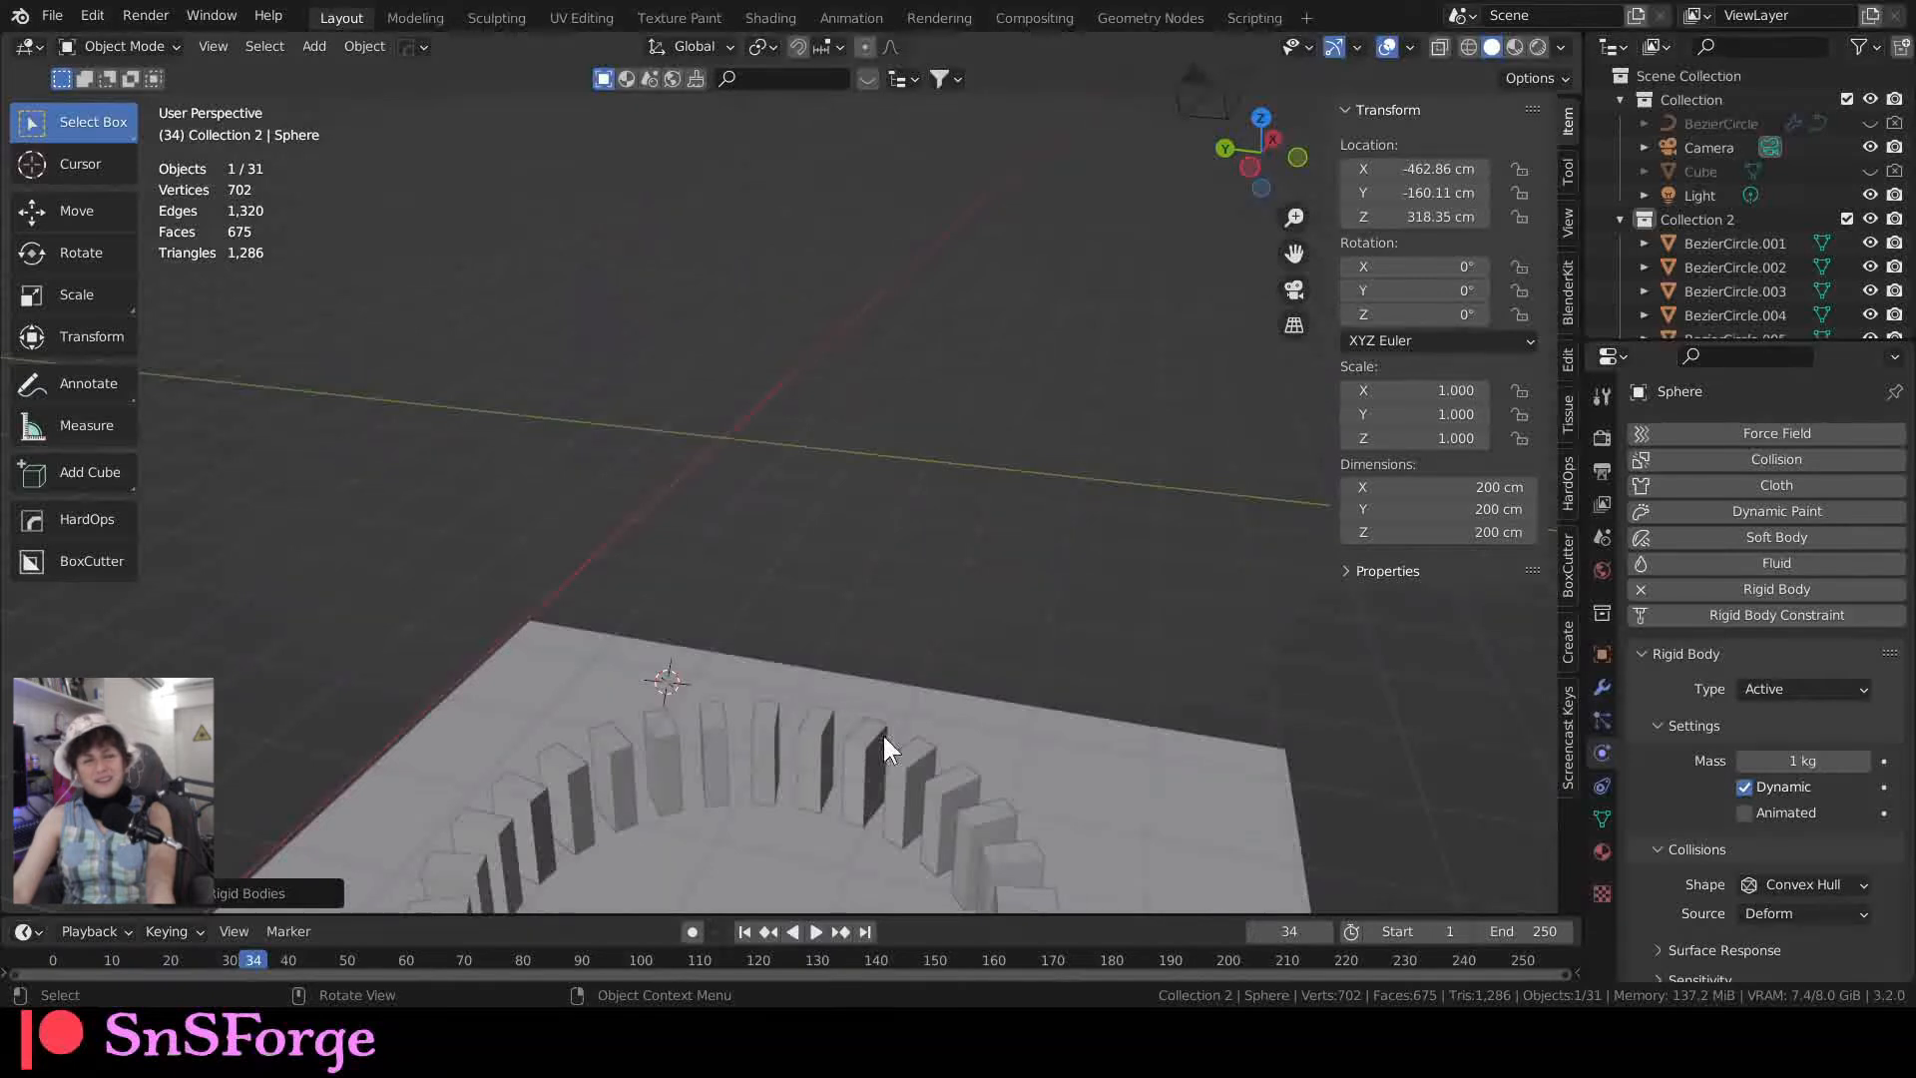
{"action": "left_click", "coordinate": [745, 931]}
Step: Make the ground plane a passive rigid body, test-play the simulation and return to the first frame
{"action": "left_click", "coordinate": [228, 699]}
{"action": "left_click", "coordinate": [363, 46]}
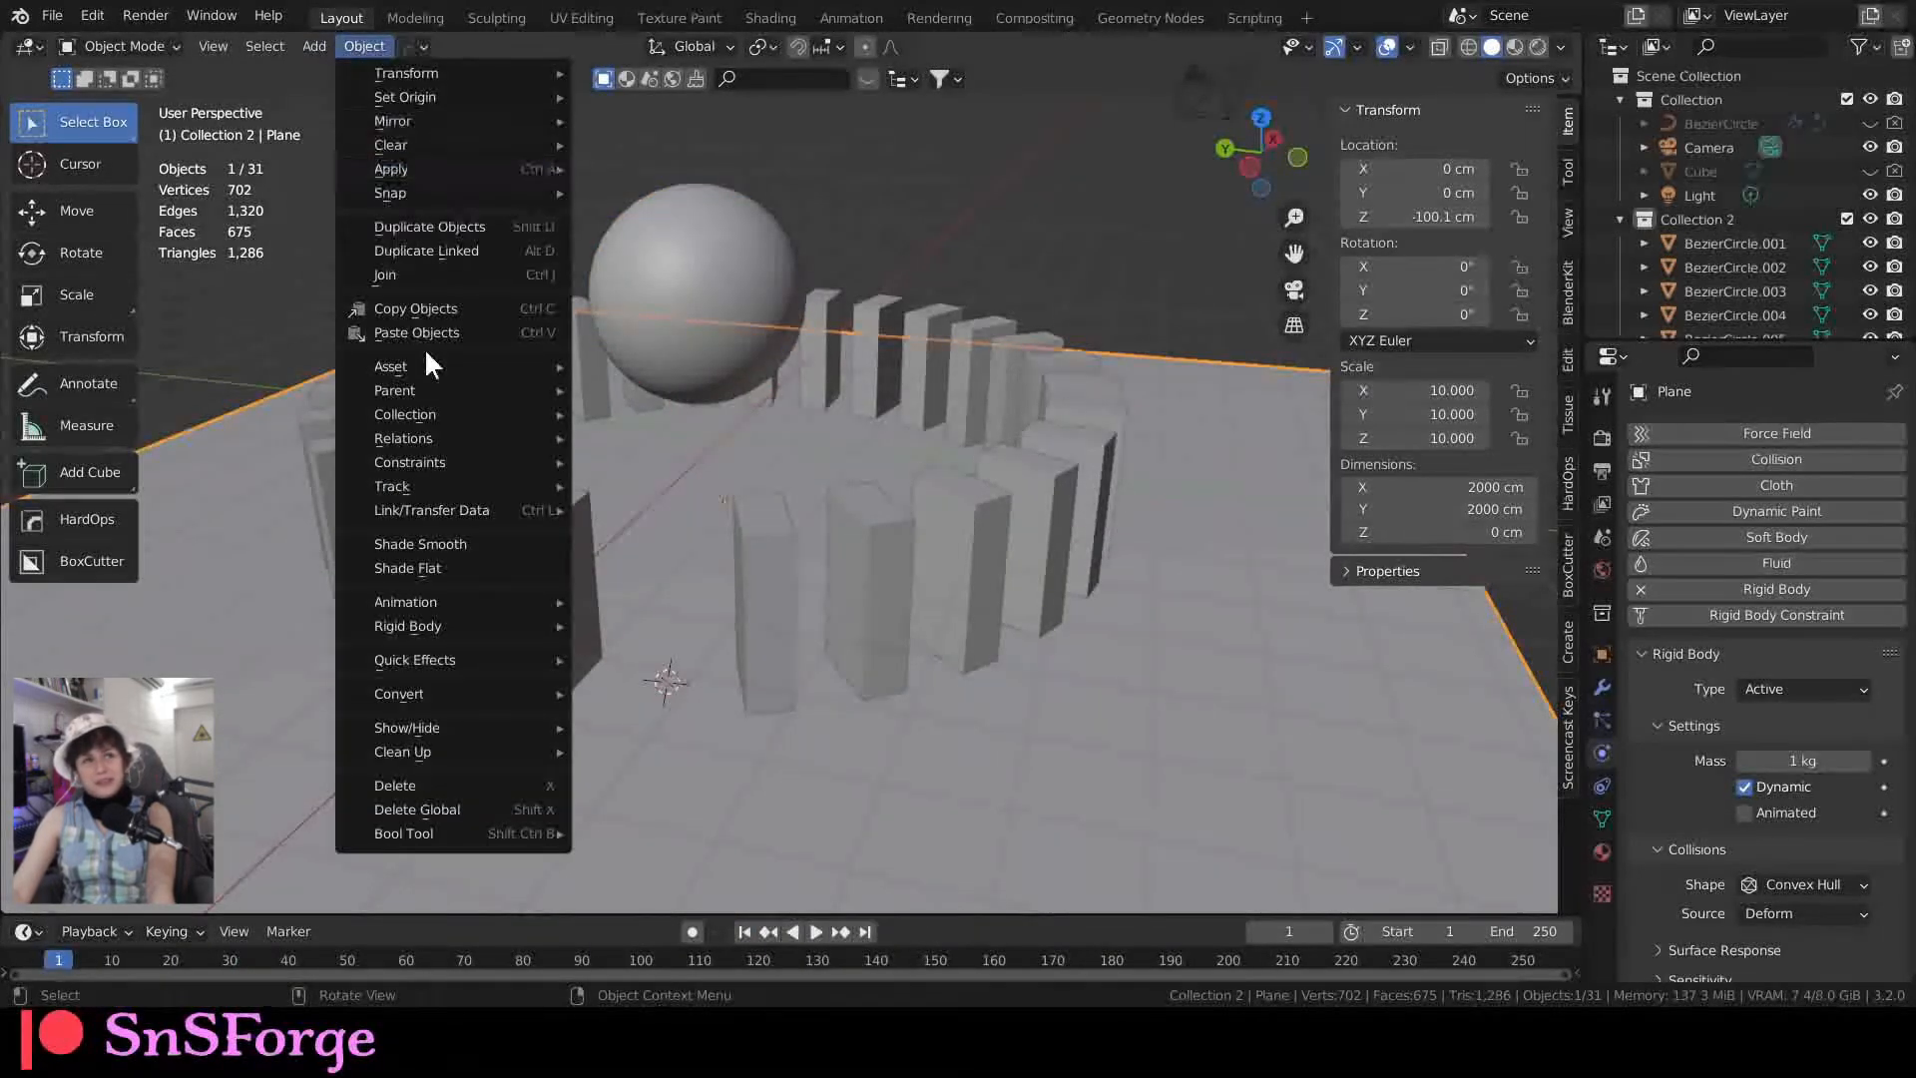
{"action": "mouse_move", "coordinate": [464, 617]}
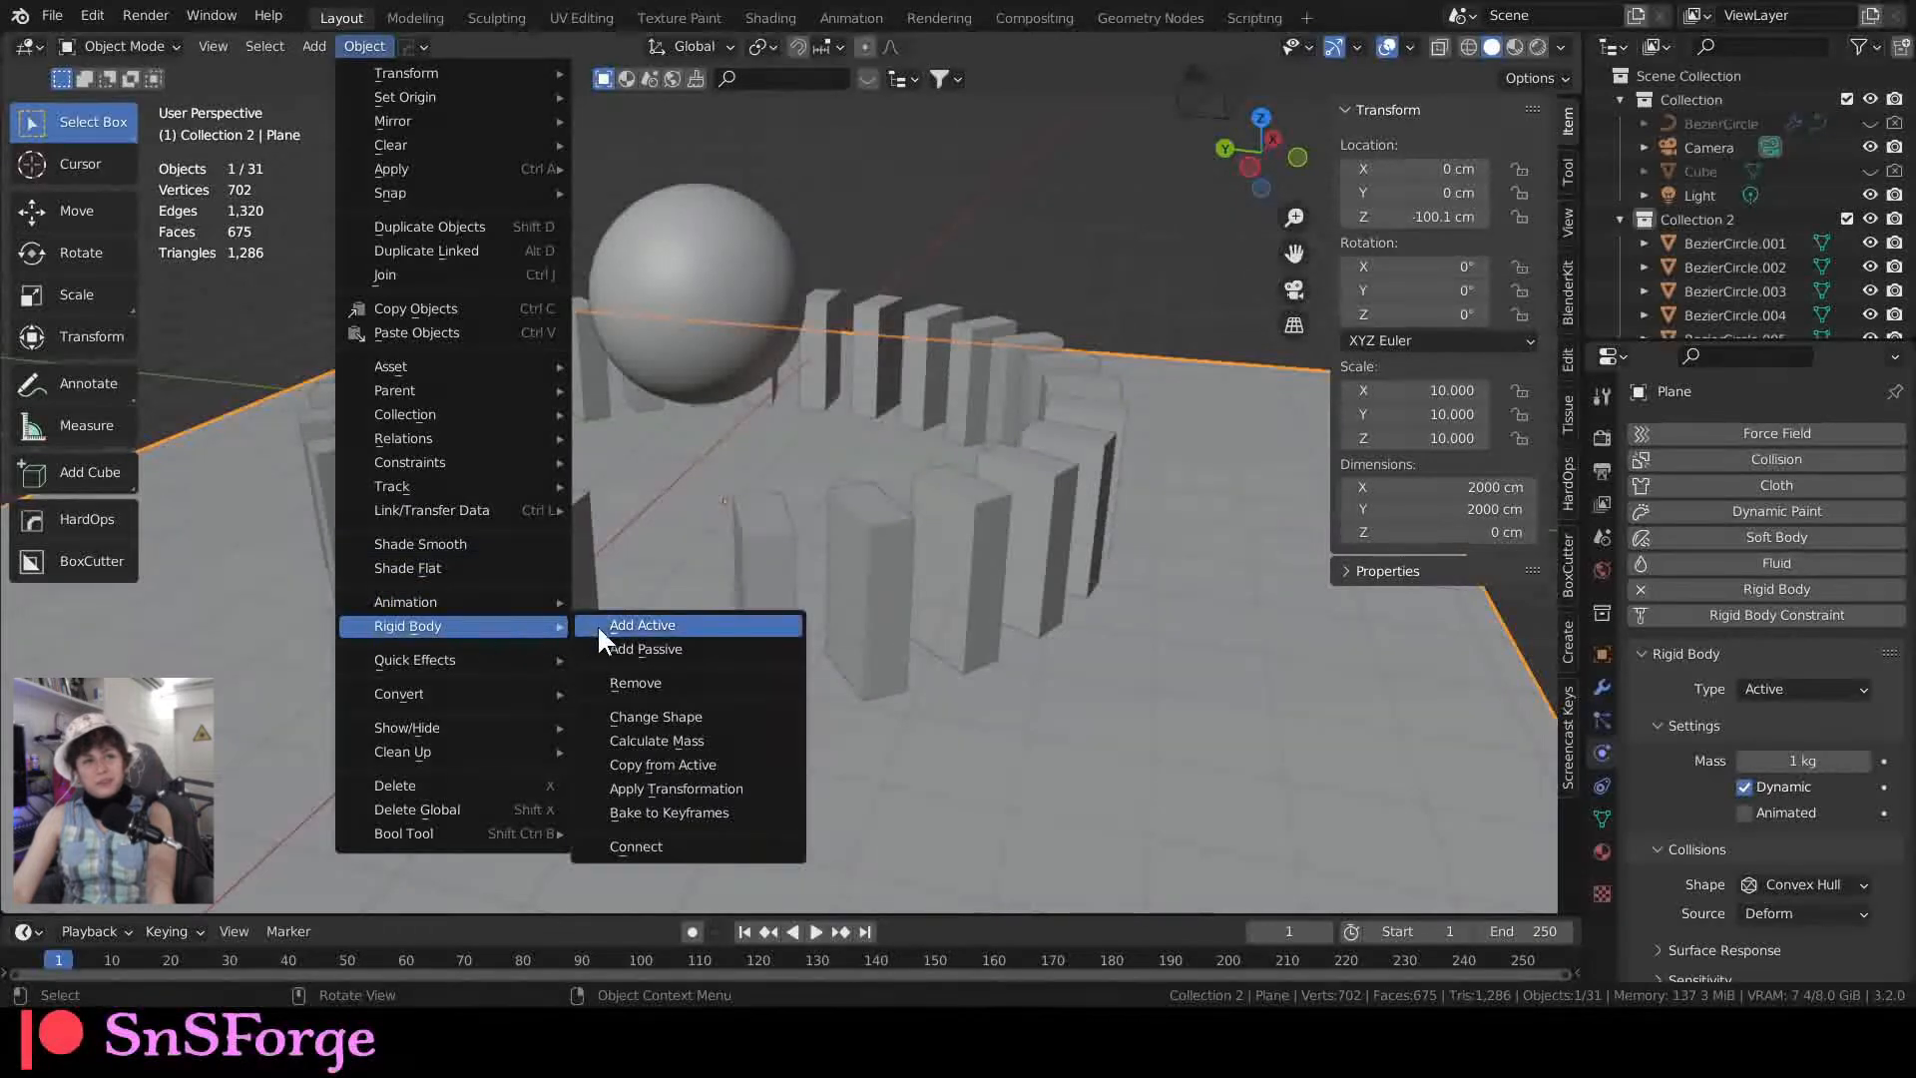
{"action": "left_click", "coordinate": [614, 655]}
{"action": "key", "text": "space"}
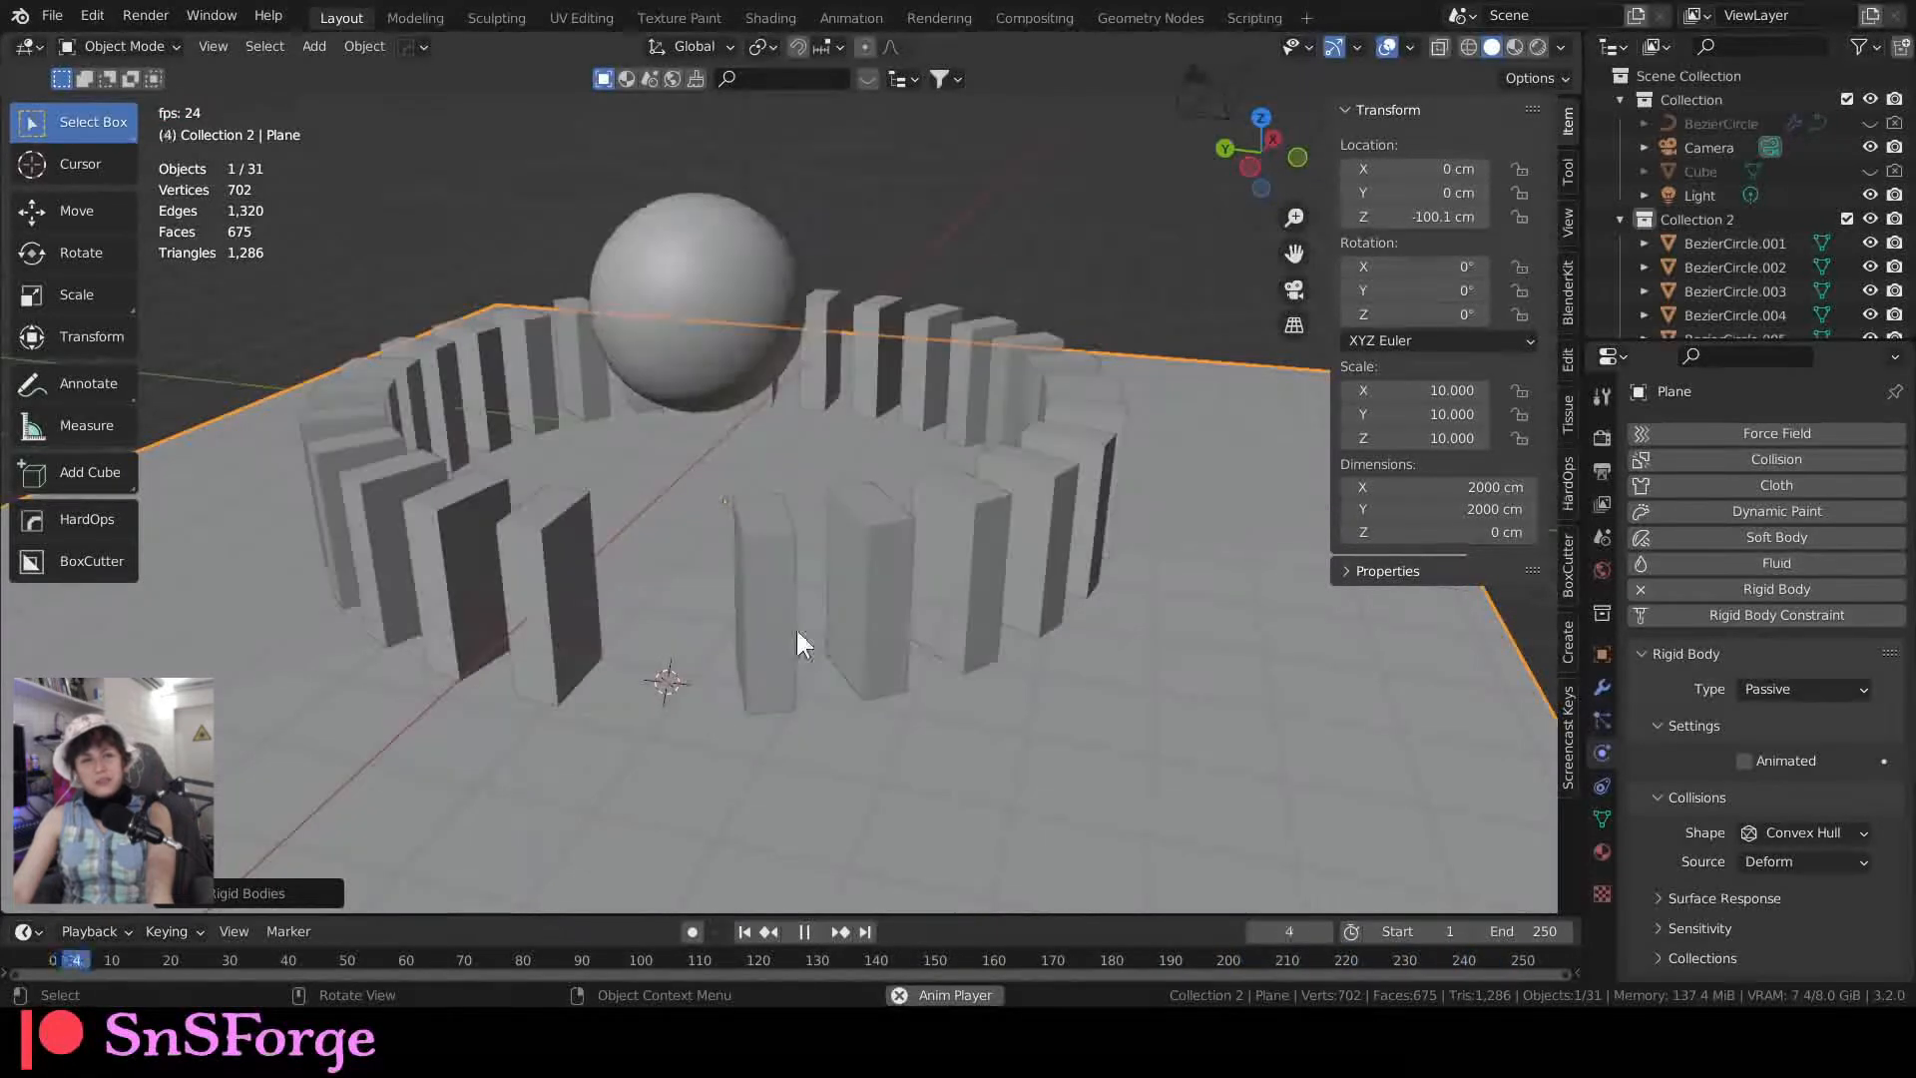
{"action": "key", "text": "space"}
{"action": "left_click", "coordinate": [744, 928]}
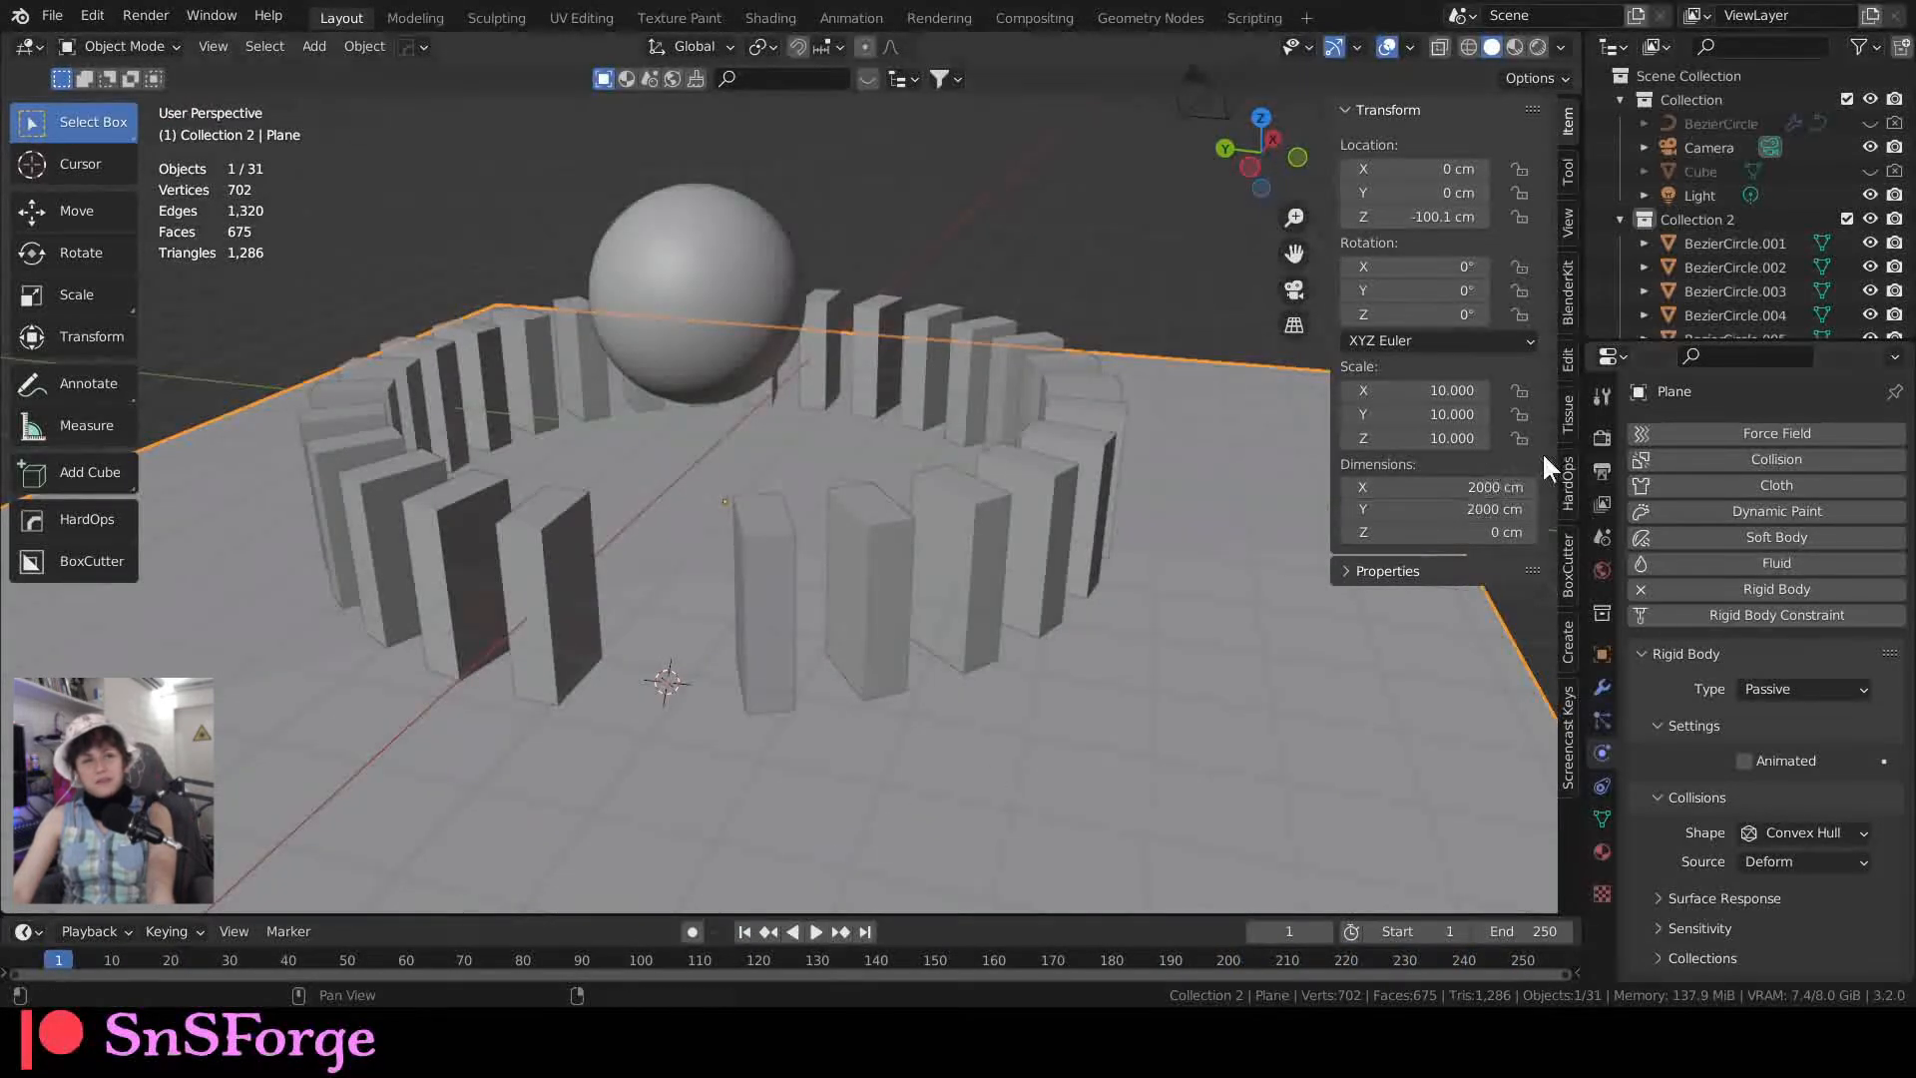
Step: Select all objects in Collection 2 and try a rigid body mass of 0.5 kg
{"action": "left_click", "coordinate": [1717, 219]}
{"action": "right_click", "coordinate": [1715, 214]}
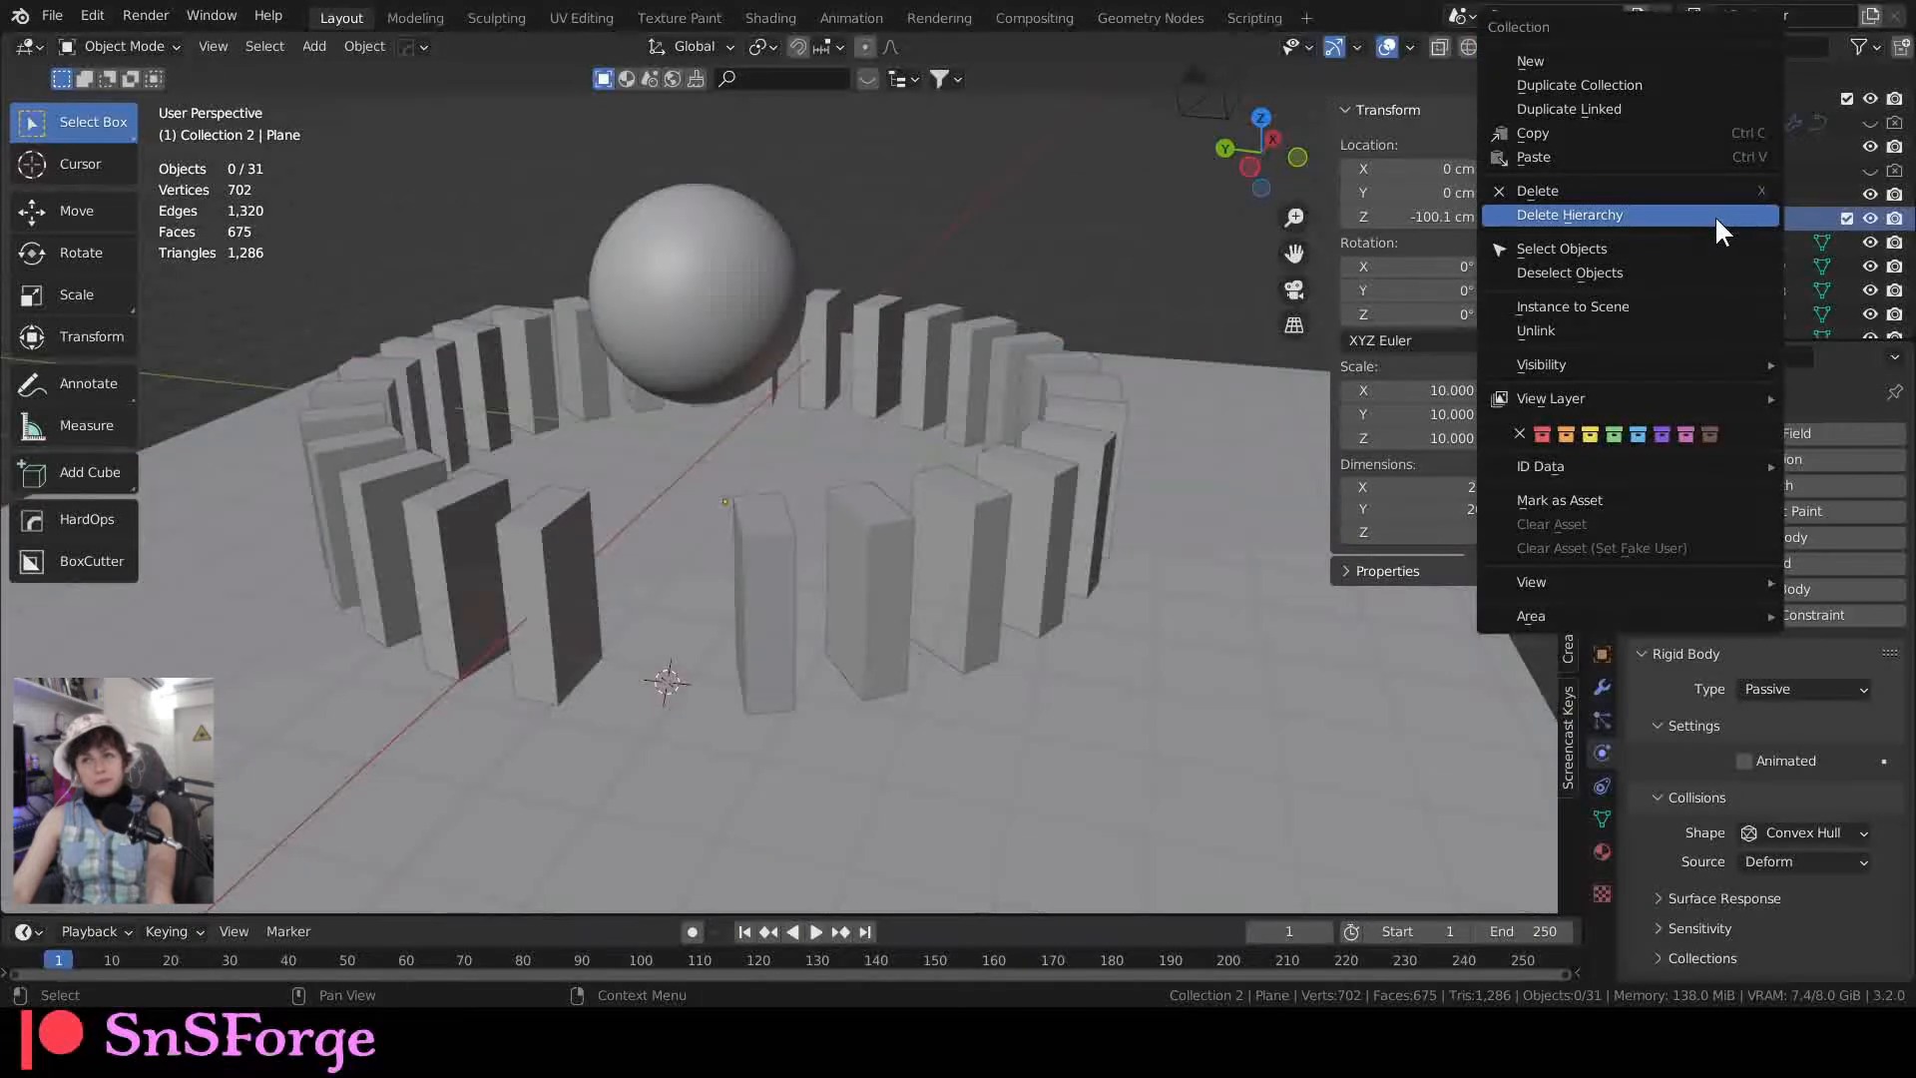
{"action": "key", "text": "Escape"}
{"action": "left_click", "coordinate": [1734, 244]}
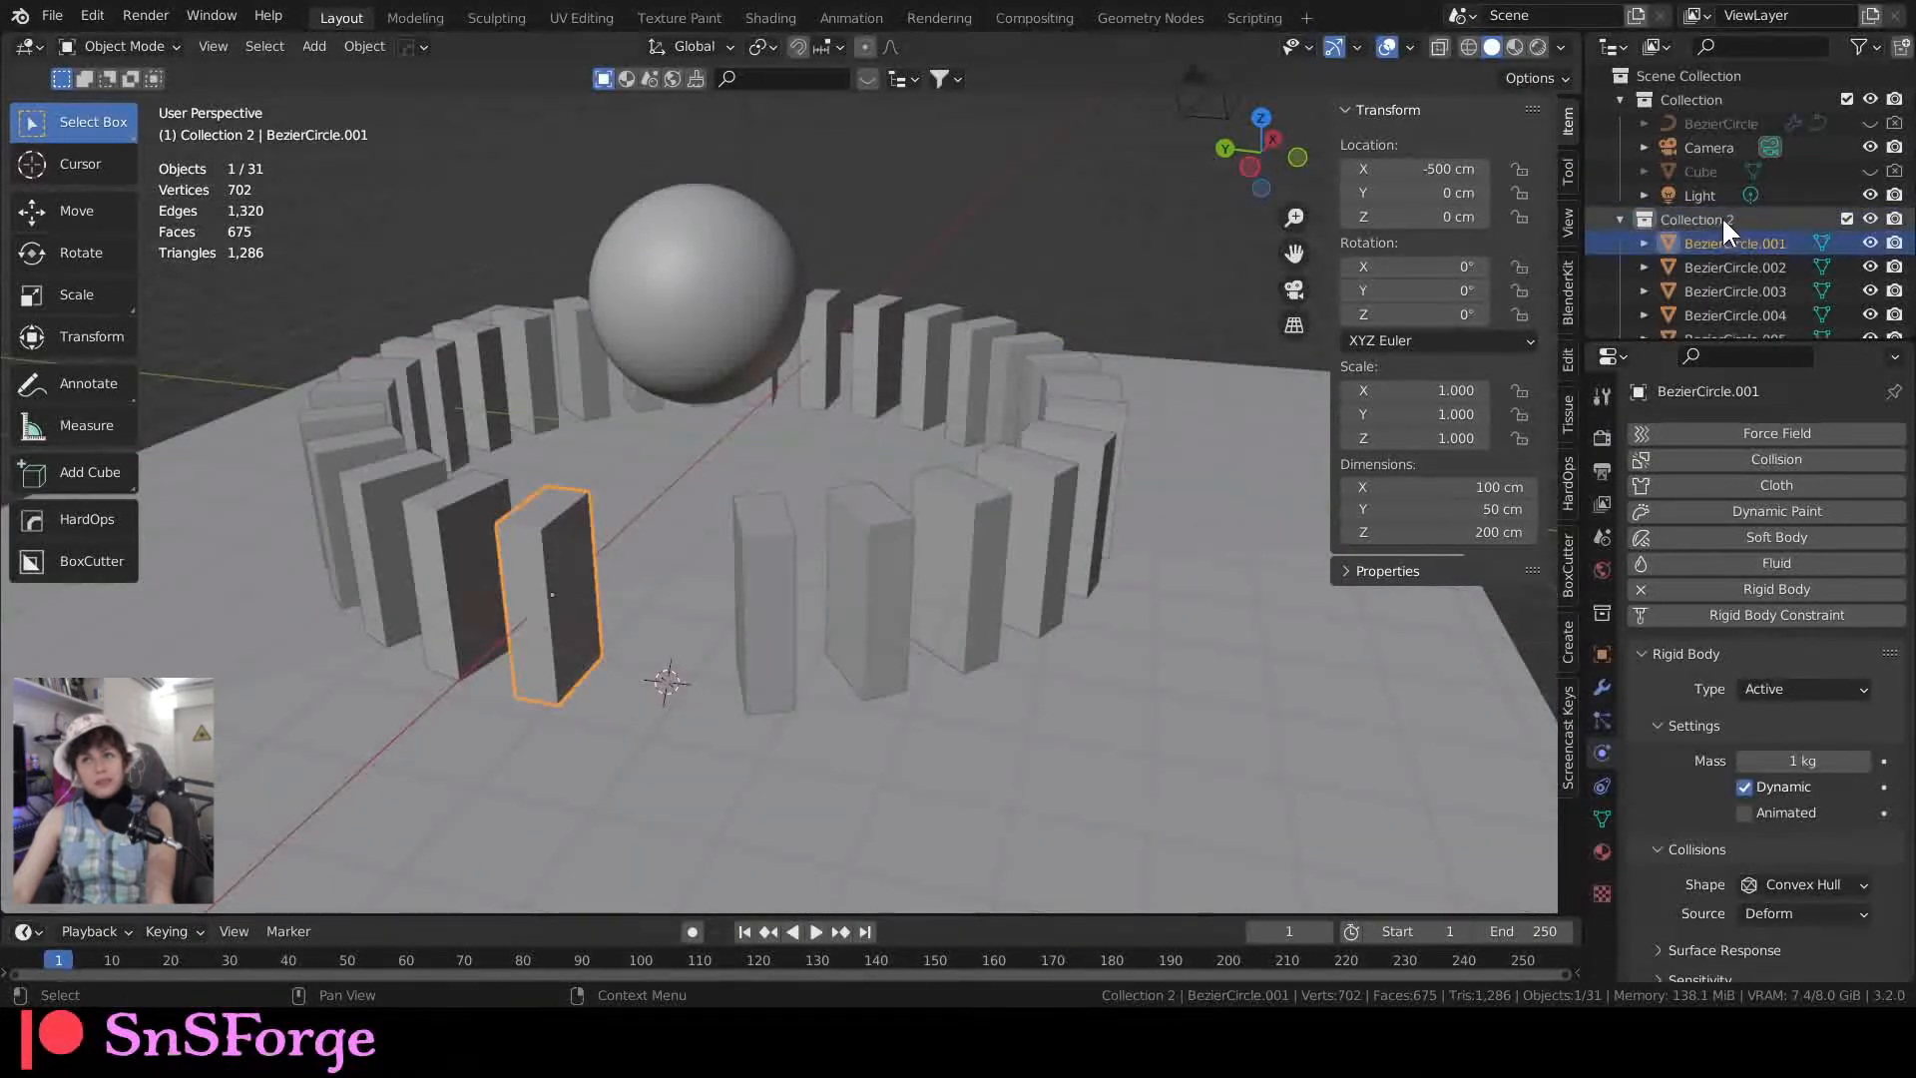
{"action": "right_click", "coordinate": [1721, 217]}
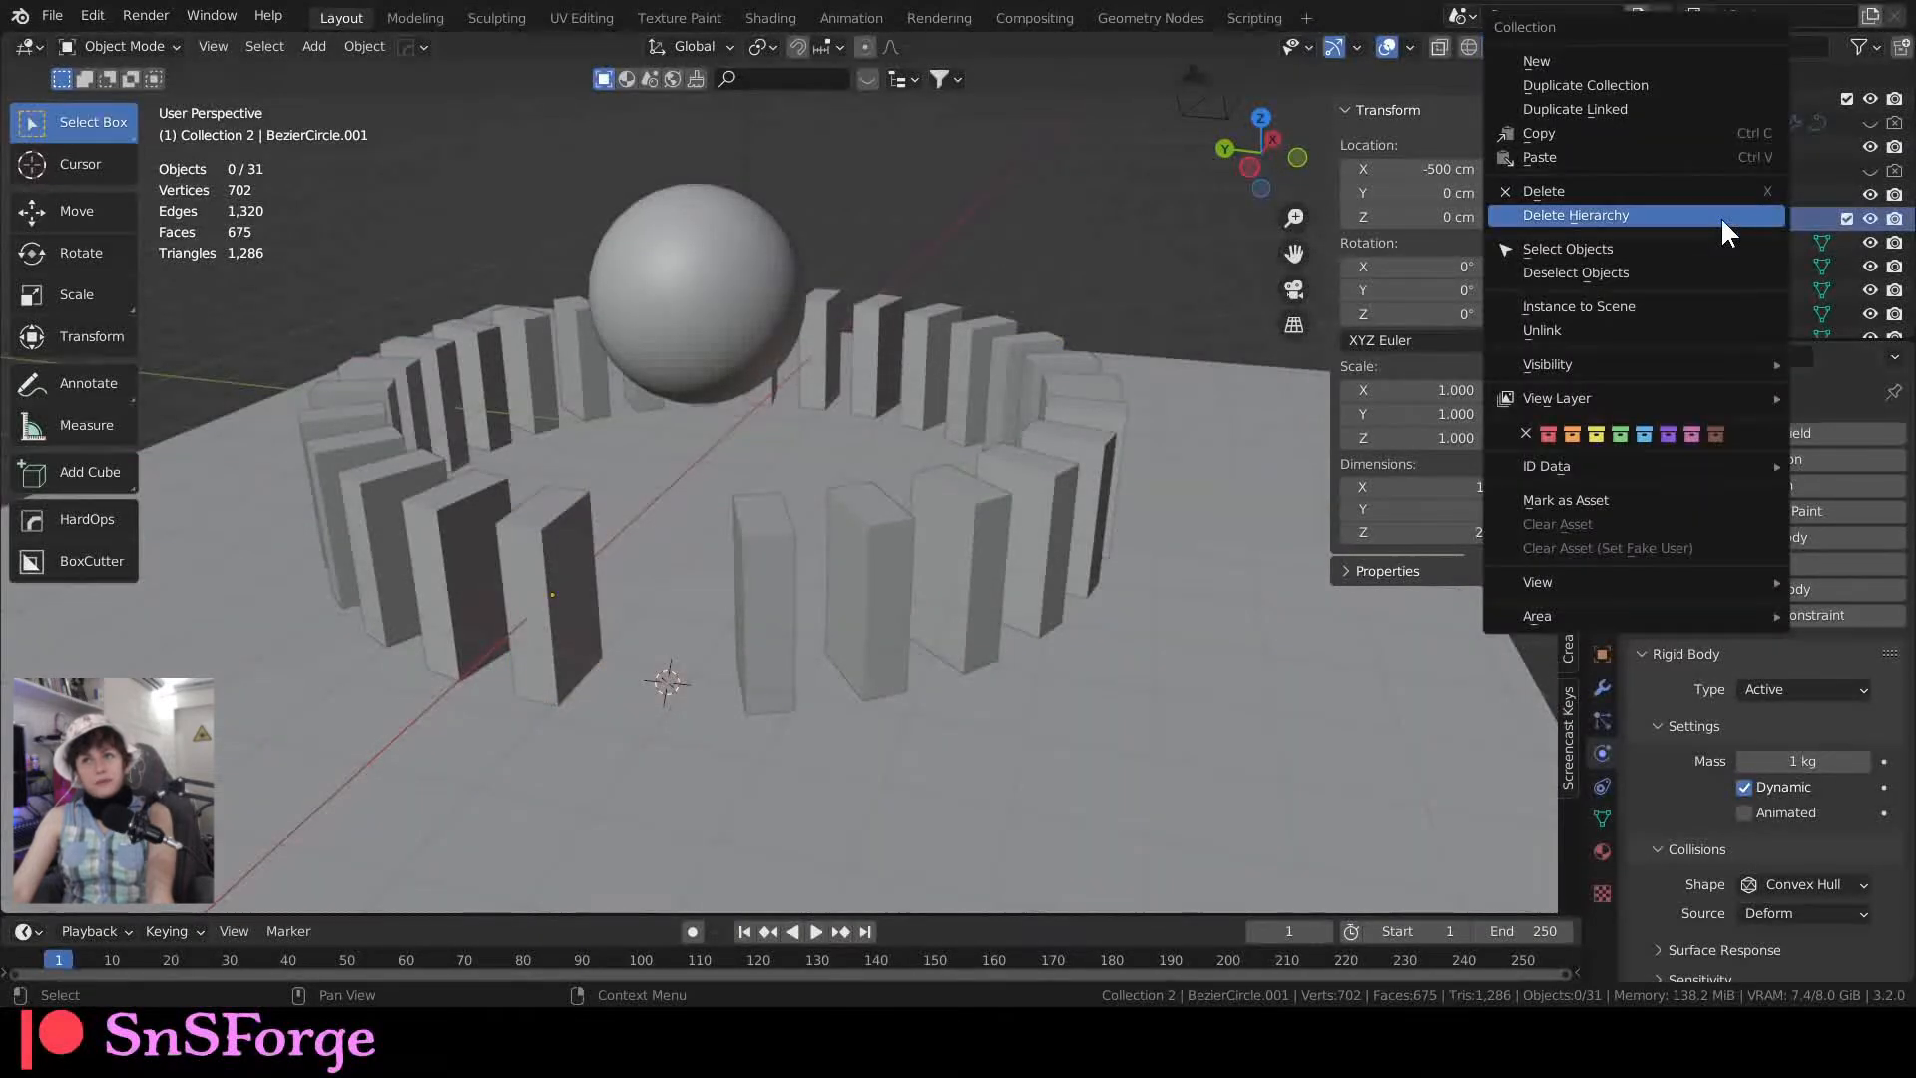
{"action": "left_click", "coordinate": [1674, 249]}
{"action": "left_click", "coordinate": [1802, 763]}
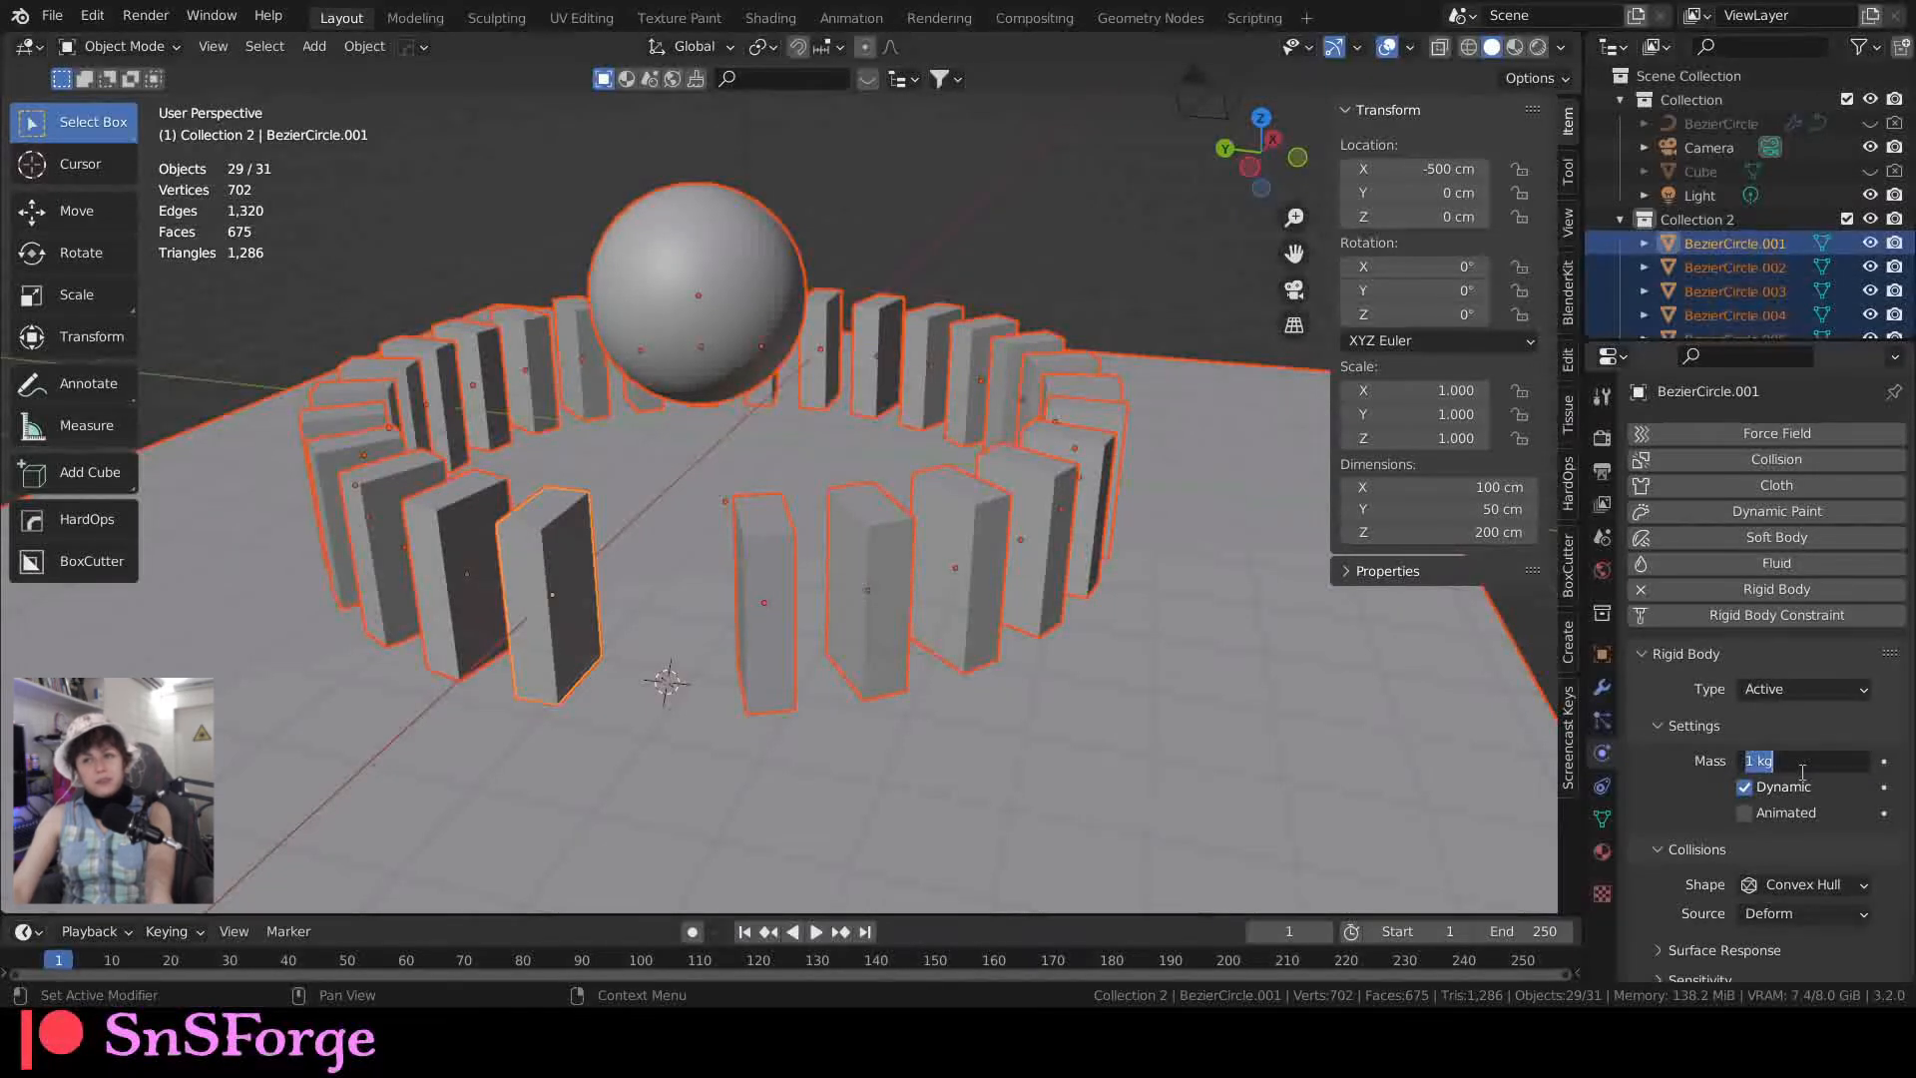
{"action": "type", "text": "0.5"}
{"action": "key", "text": "Return"}
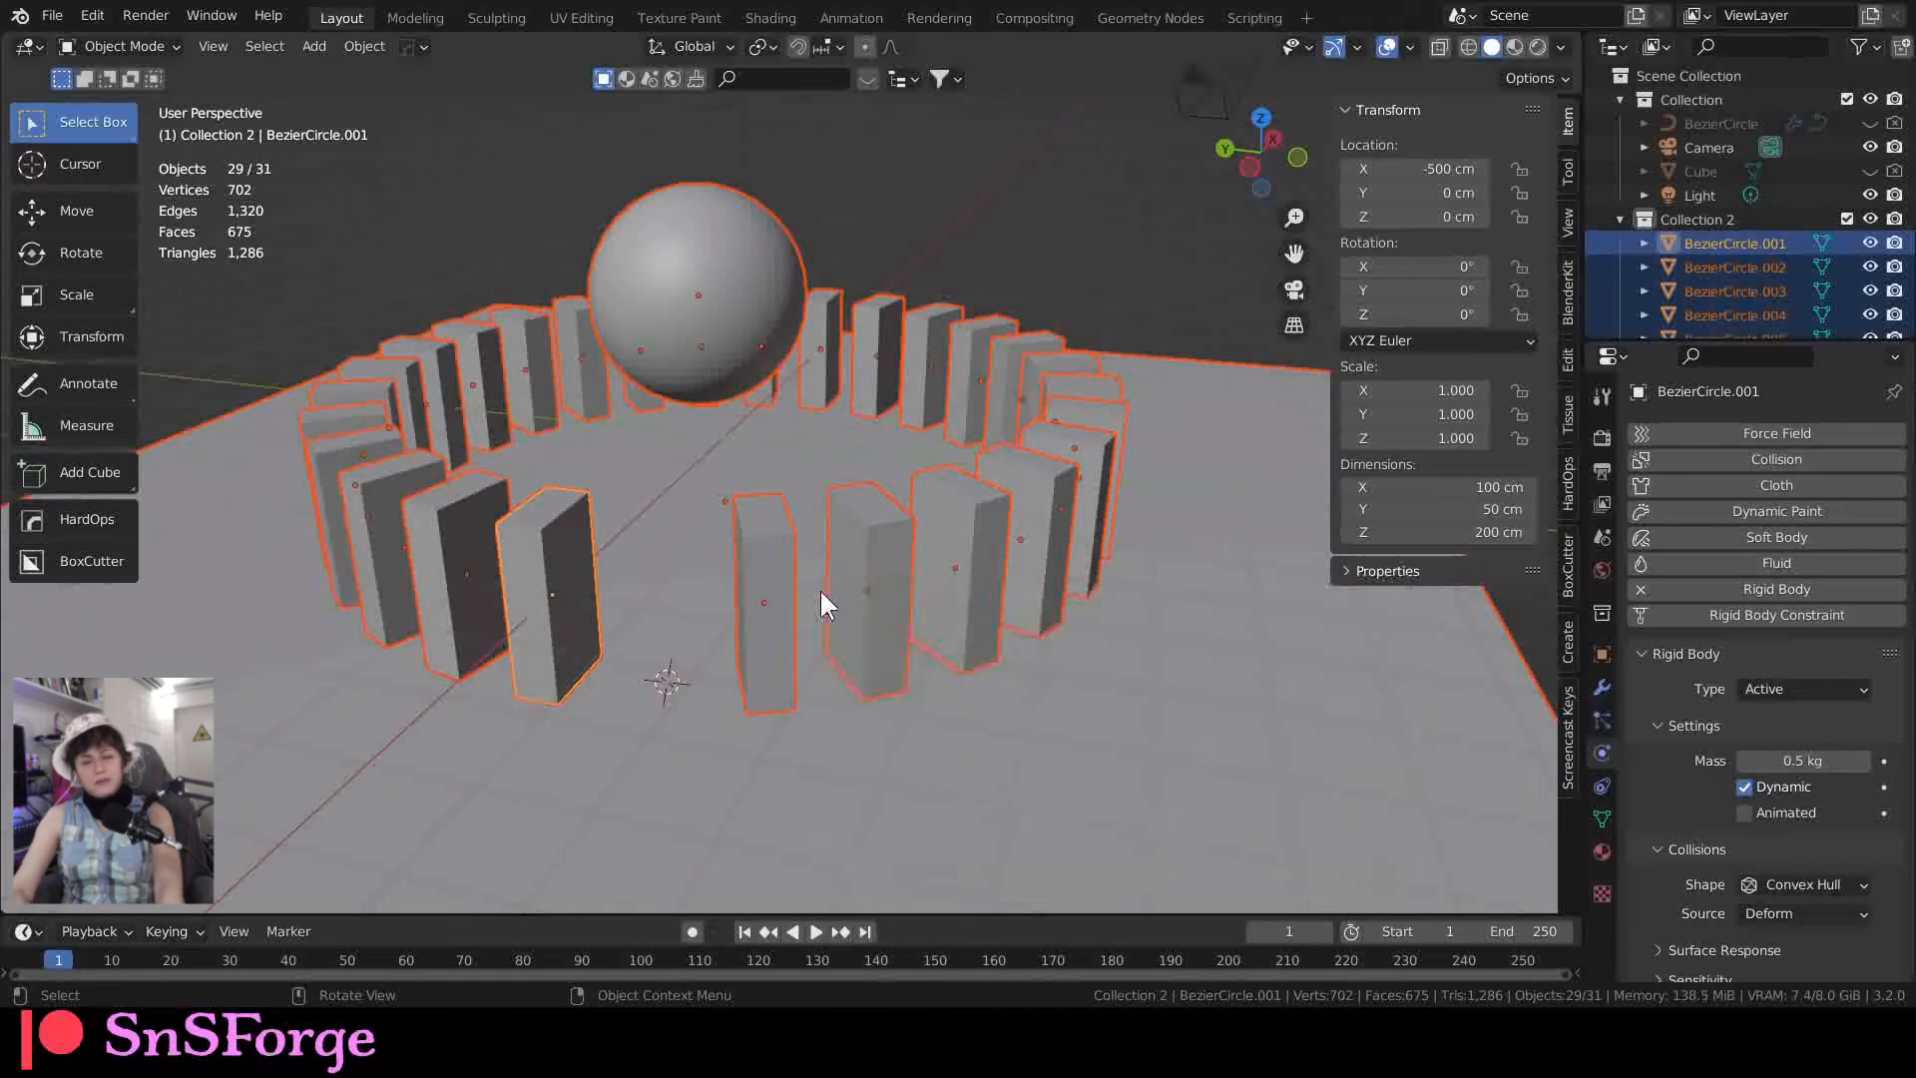
Step: Test-play the simulation, return to the first frame and undo the mass change
{"action": "left_click", "coordinate": [816, 933]}
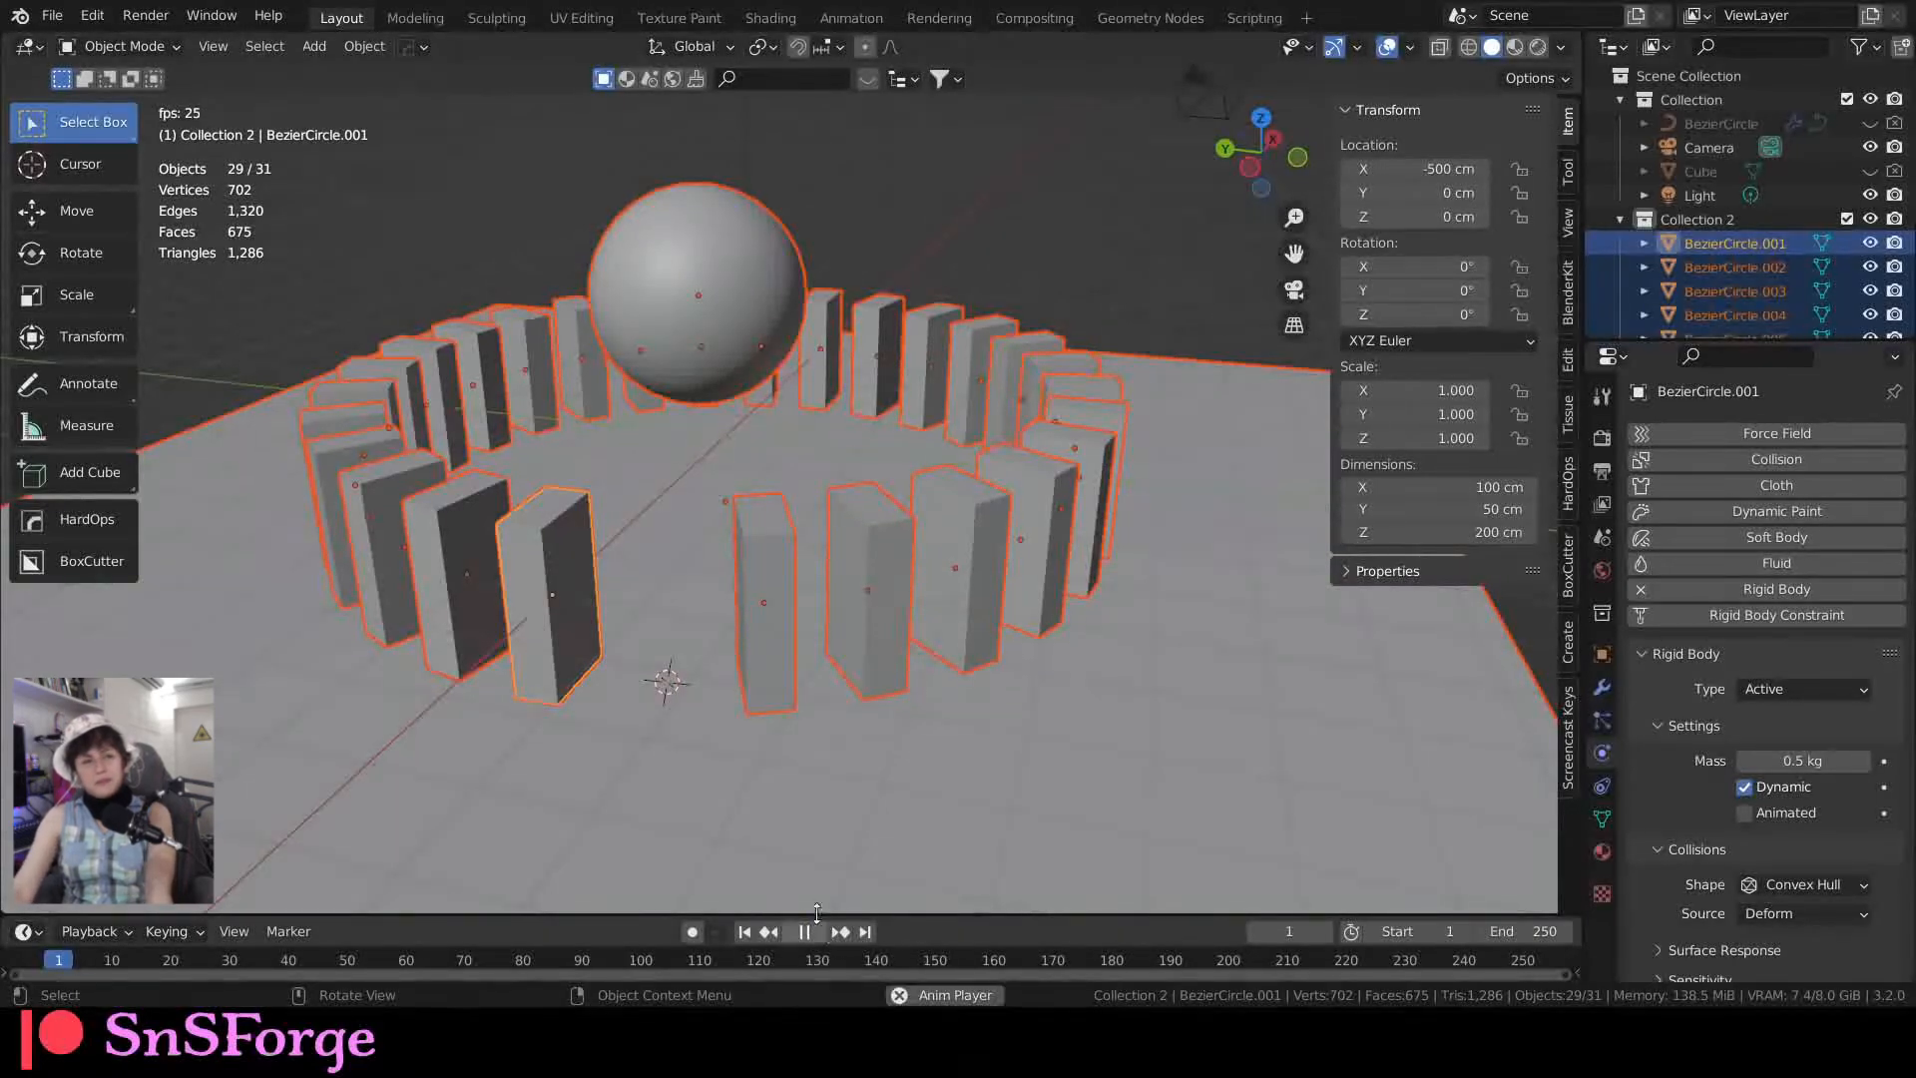
{"action": "left_click", "coordinate": [798, 920]}
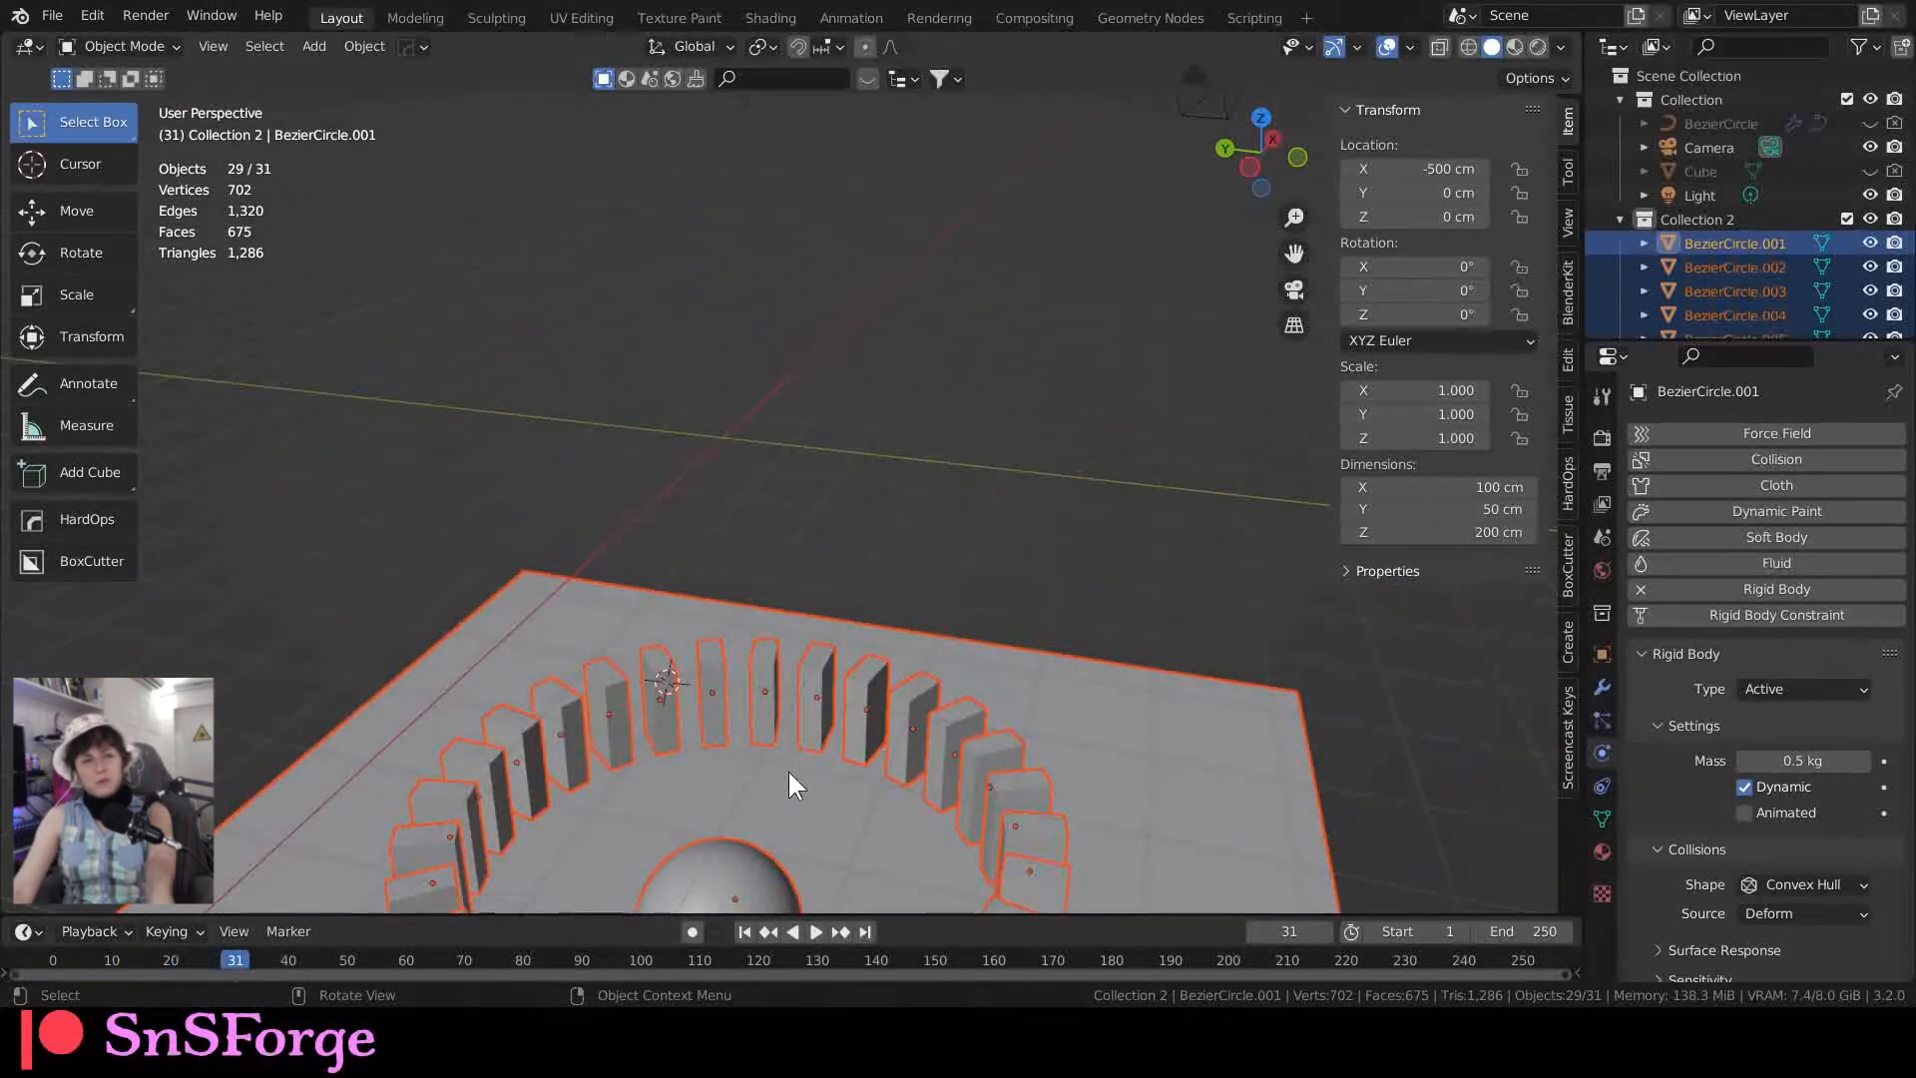
{"action": "key", "text": "shift+Left"}
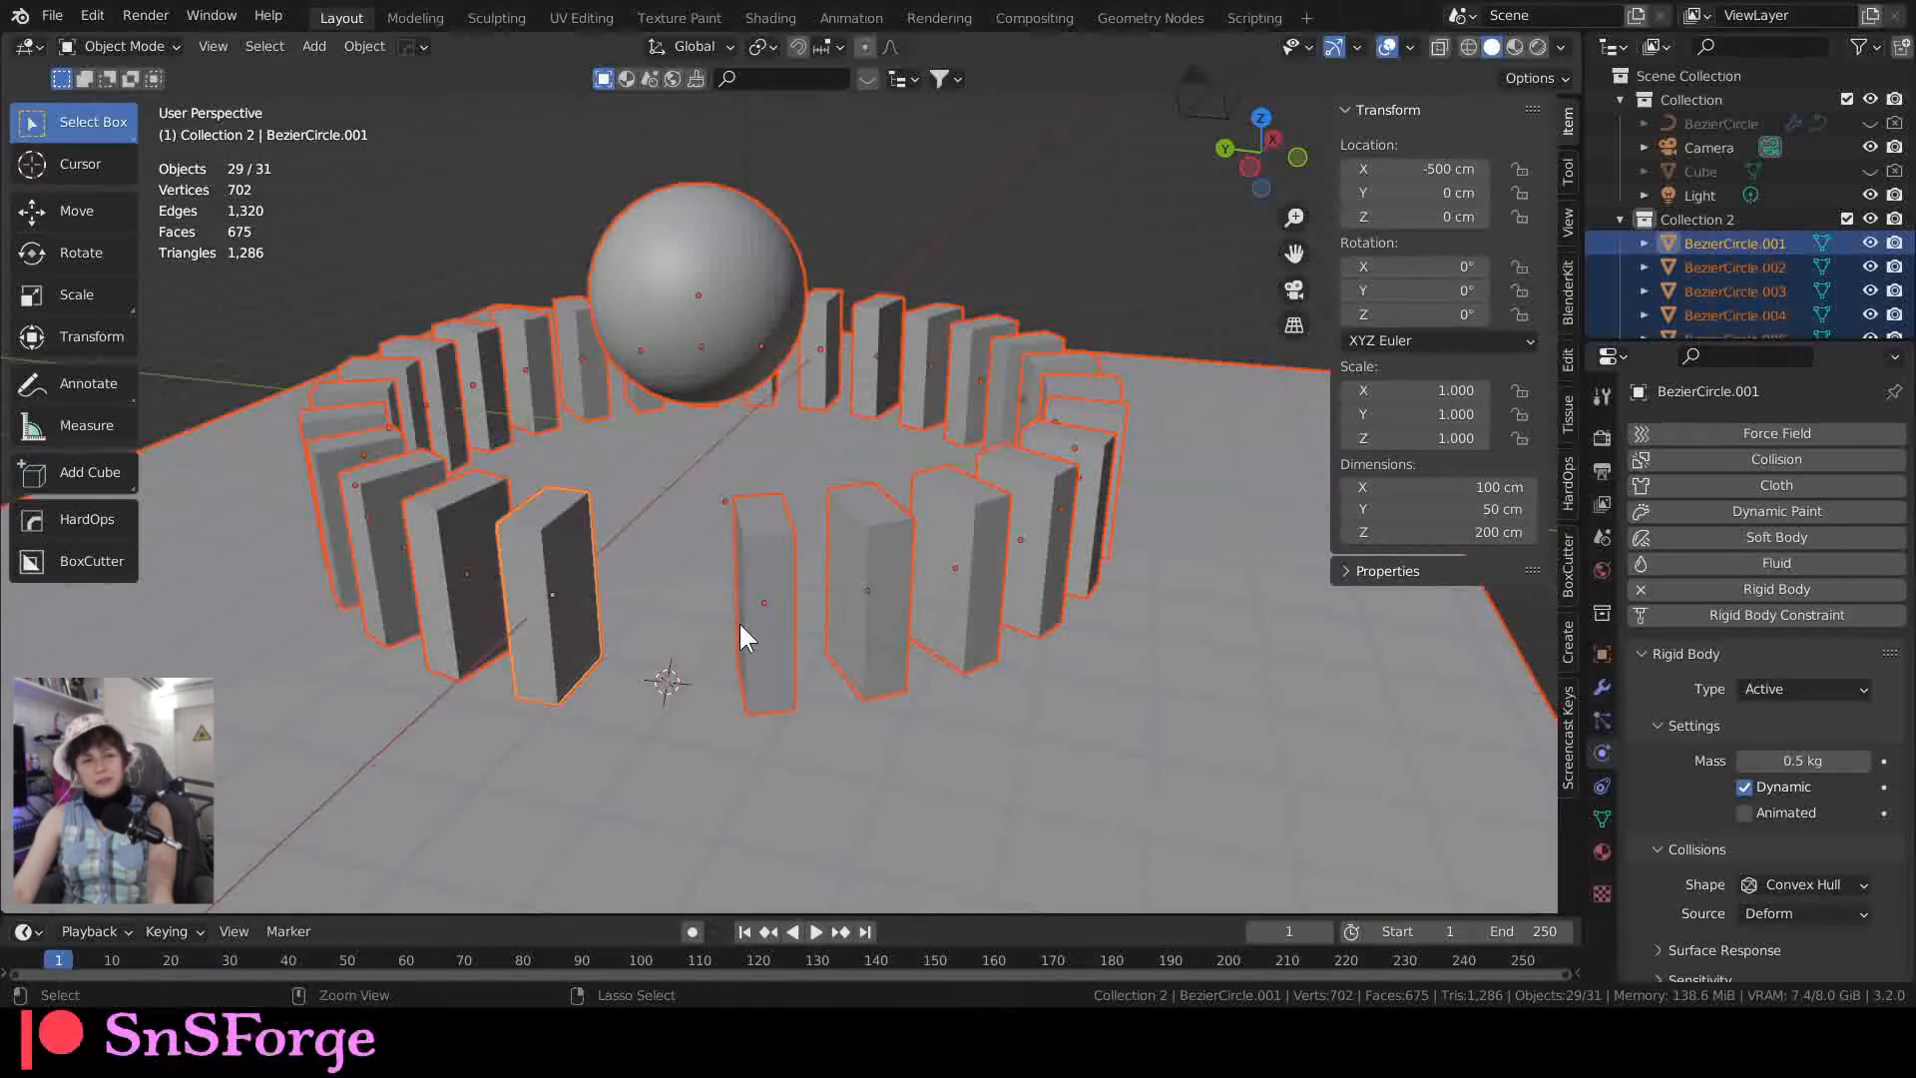
{"action": "key", "text": "ctrl+z"}
Step: Move the Plane and Sphere objects out of Collection 2 into Collection
{"action": "scroll", "coordinate": [1674, 244], "scroll_direction": "down", "scroll_amount": 7}
{"action": "scroll", "coordinate": [1697, 248], "scroll_direction": "down", "scroll_amount": 5}
{"action": "left_click", "coordinate": [1736, 292]}
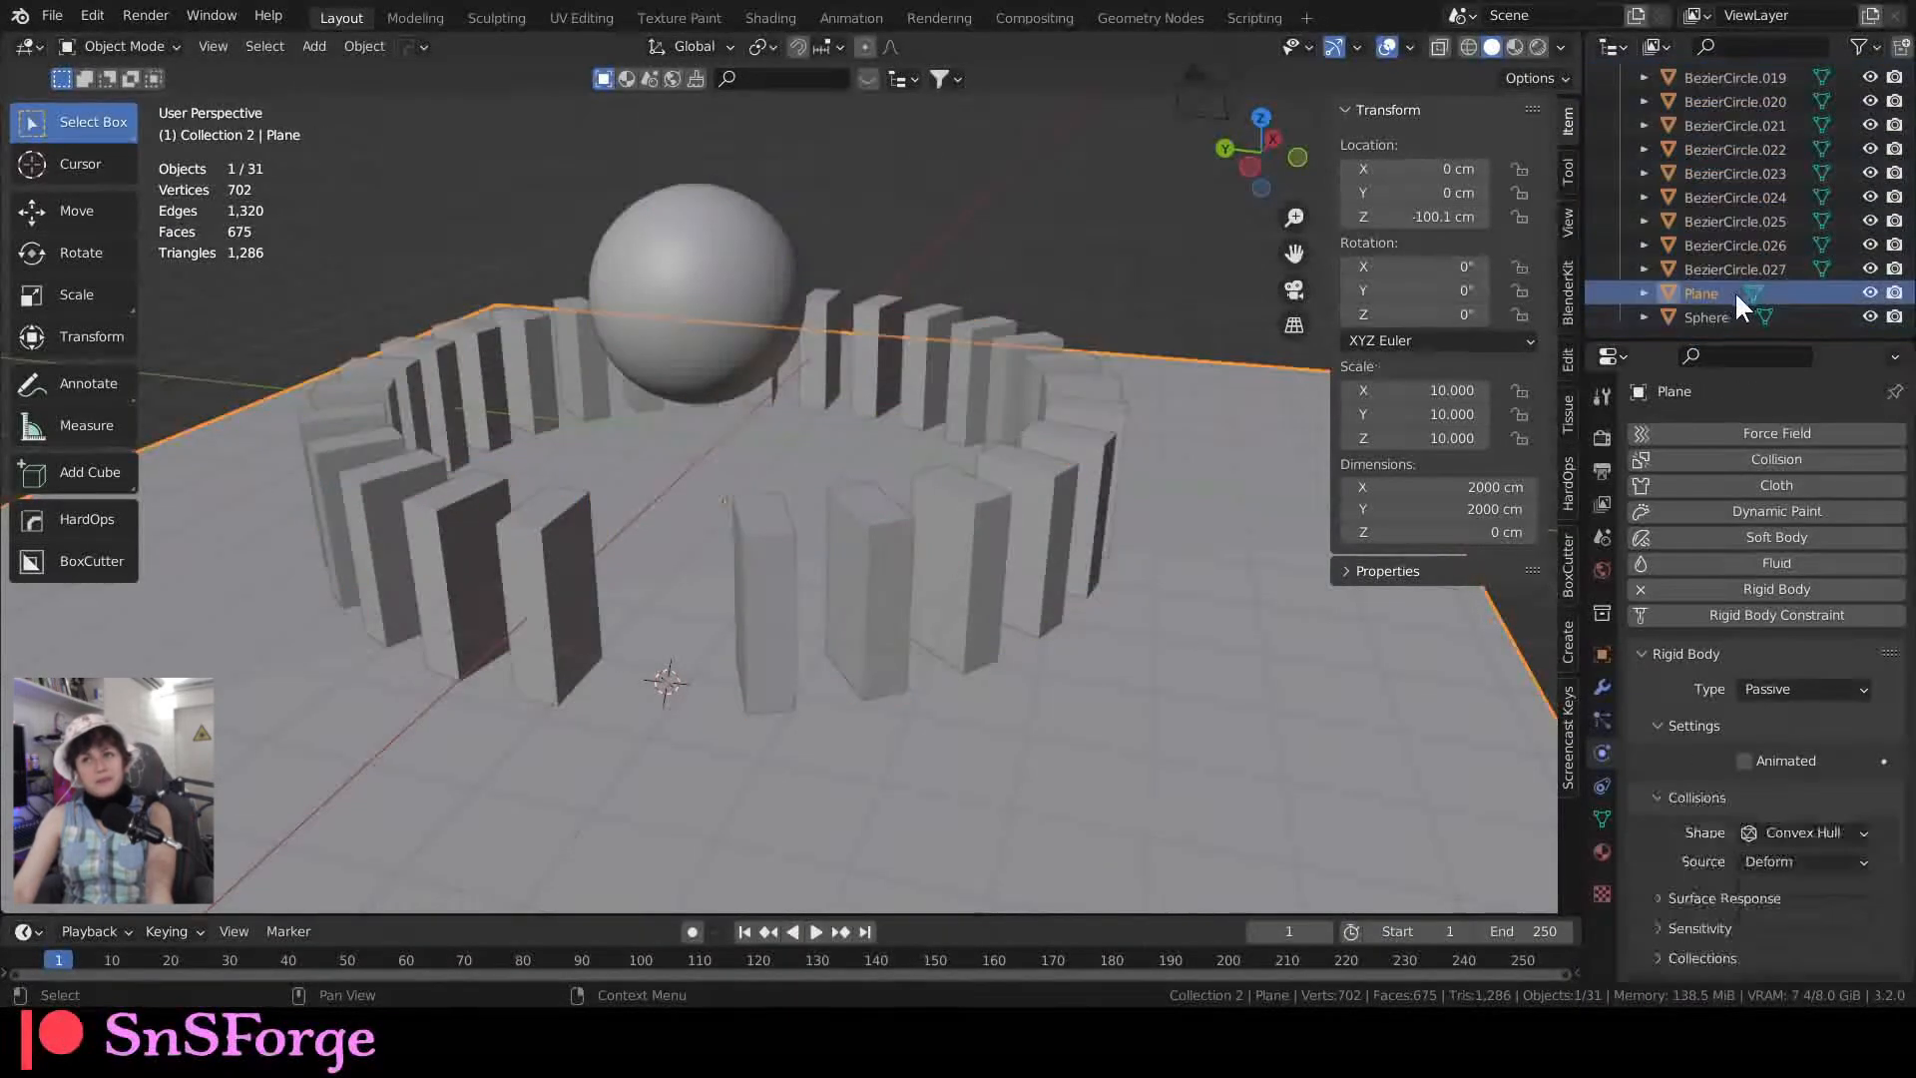
{"action": "left_click", "coordinate": [1716, 313], "text": "ctrl"}
{"action": "left_click_drag", "start_coordinate": [1709, 290], "coordinate": [1708, 117]}
{"action": "scroll", "coordinate": [1727, 231], "scroll_direction": "down", "scroll_amount": 3}
{"action": "scroll", "coordinate": [1722, 215], "scroll_direction": "up", "scroll_amount": 3}
Step: Select all dominoes in Collection 2, set their rigid body mass to 0.5 kg and test-play the simulation
{"action": "left_click", "coordinate": [1722, 289]}
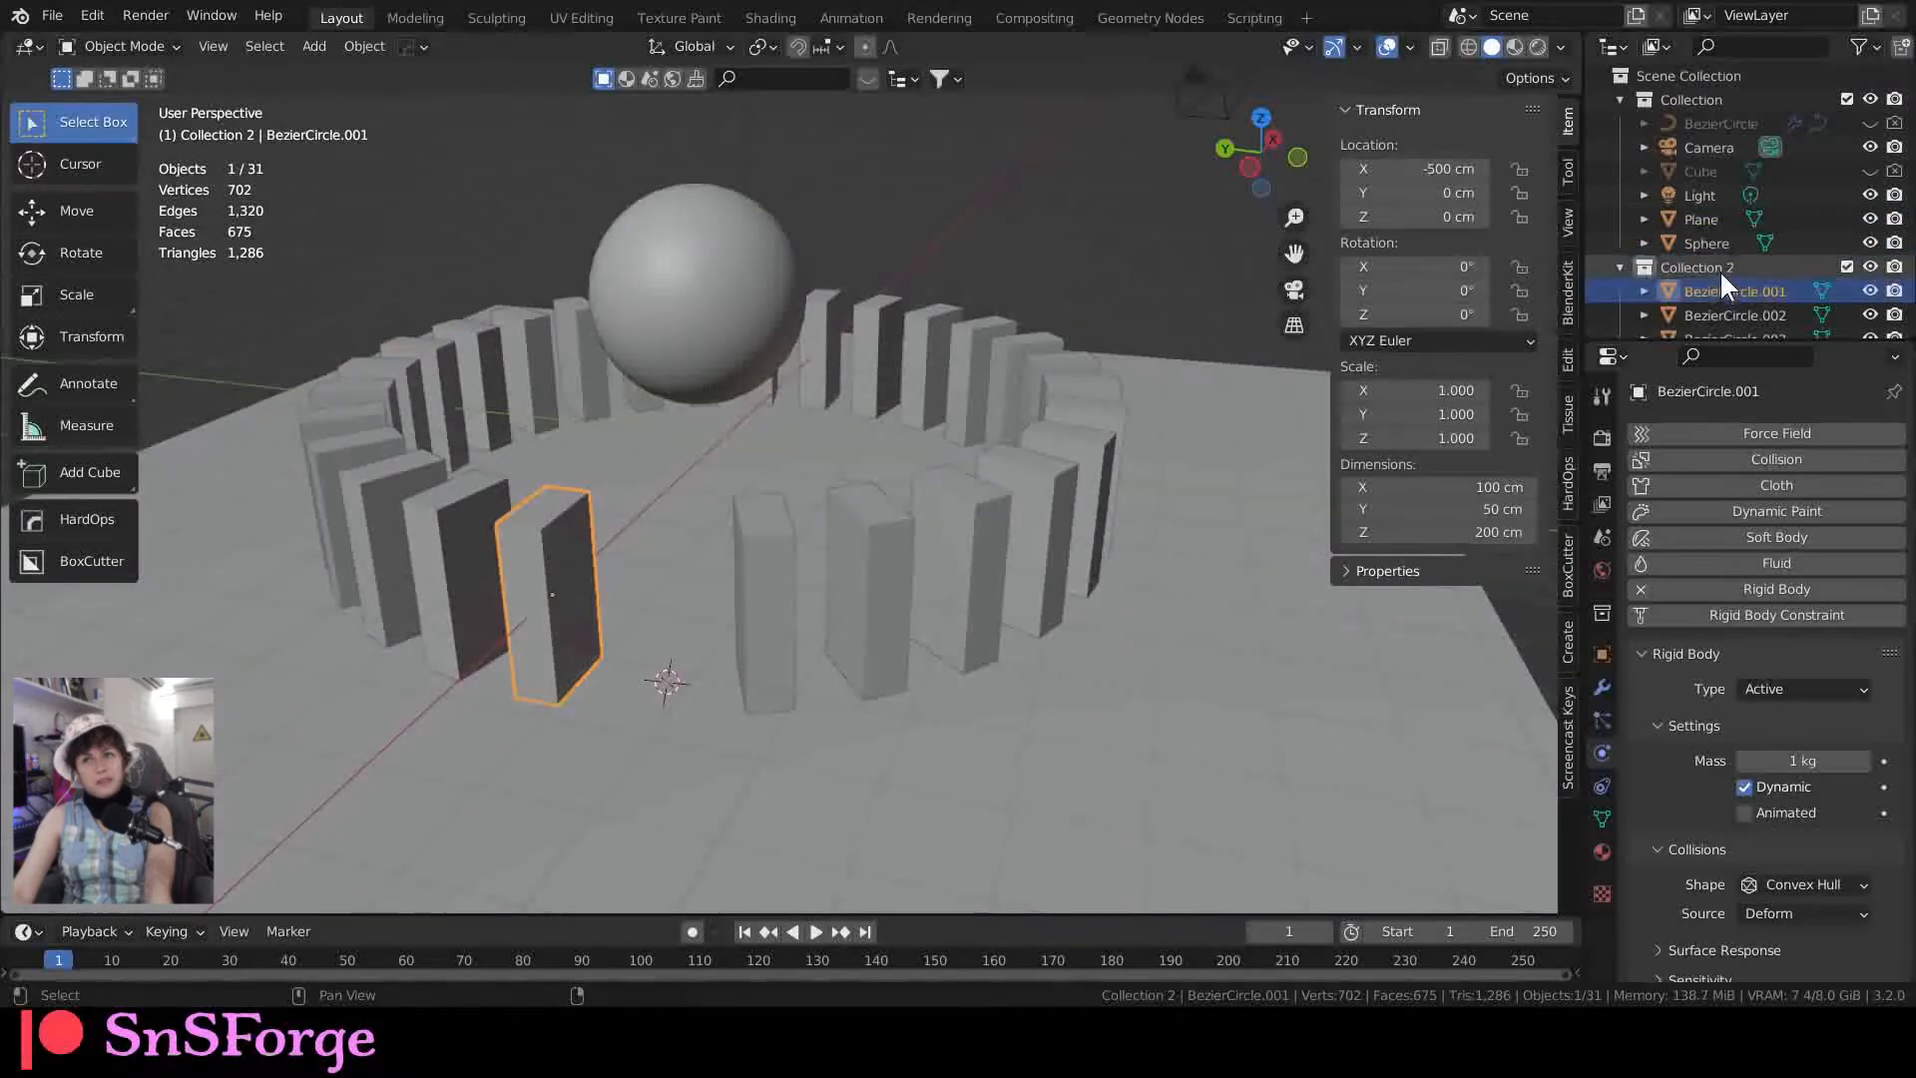
{"action": "right_click", "coordinate": [1720, 265]}
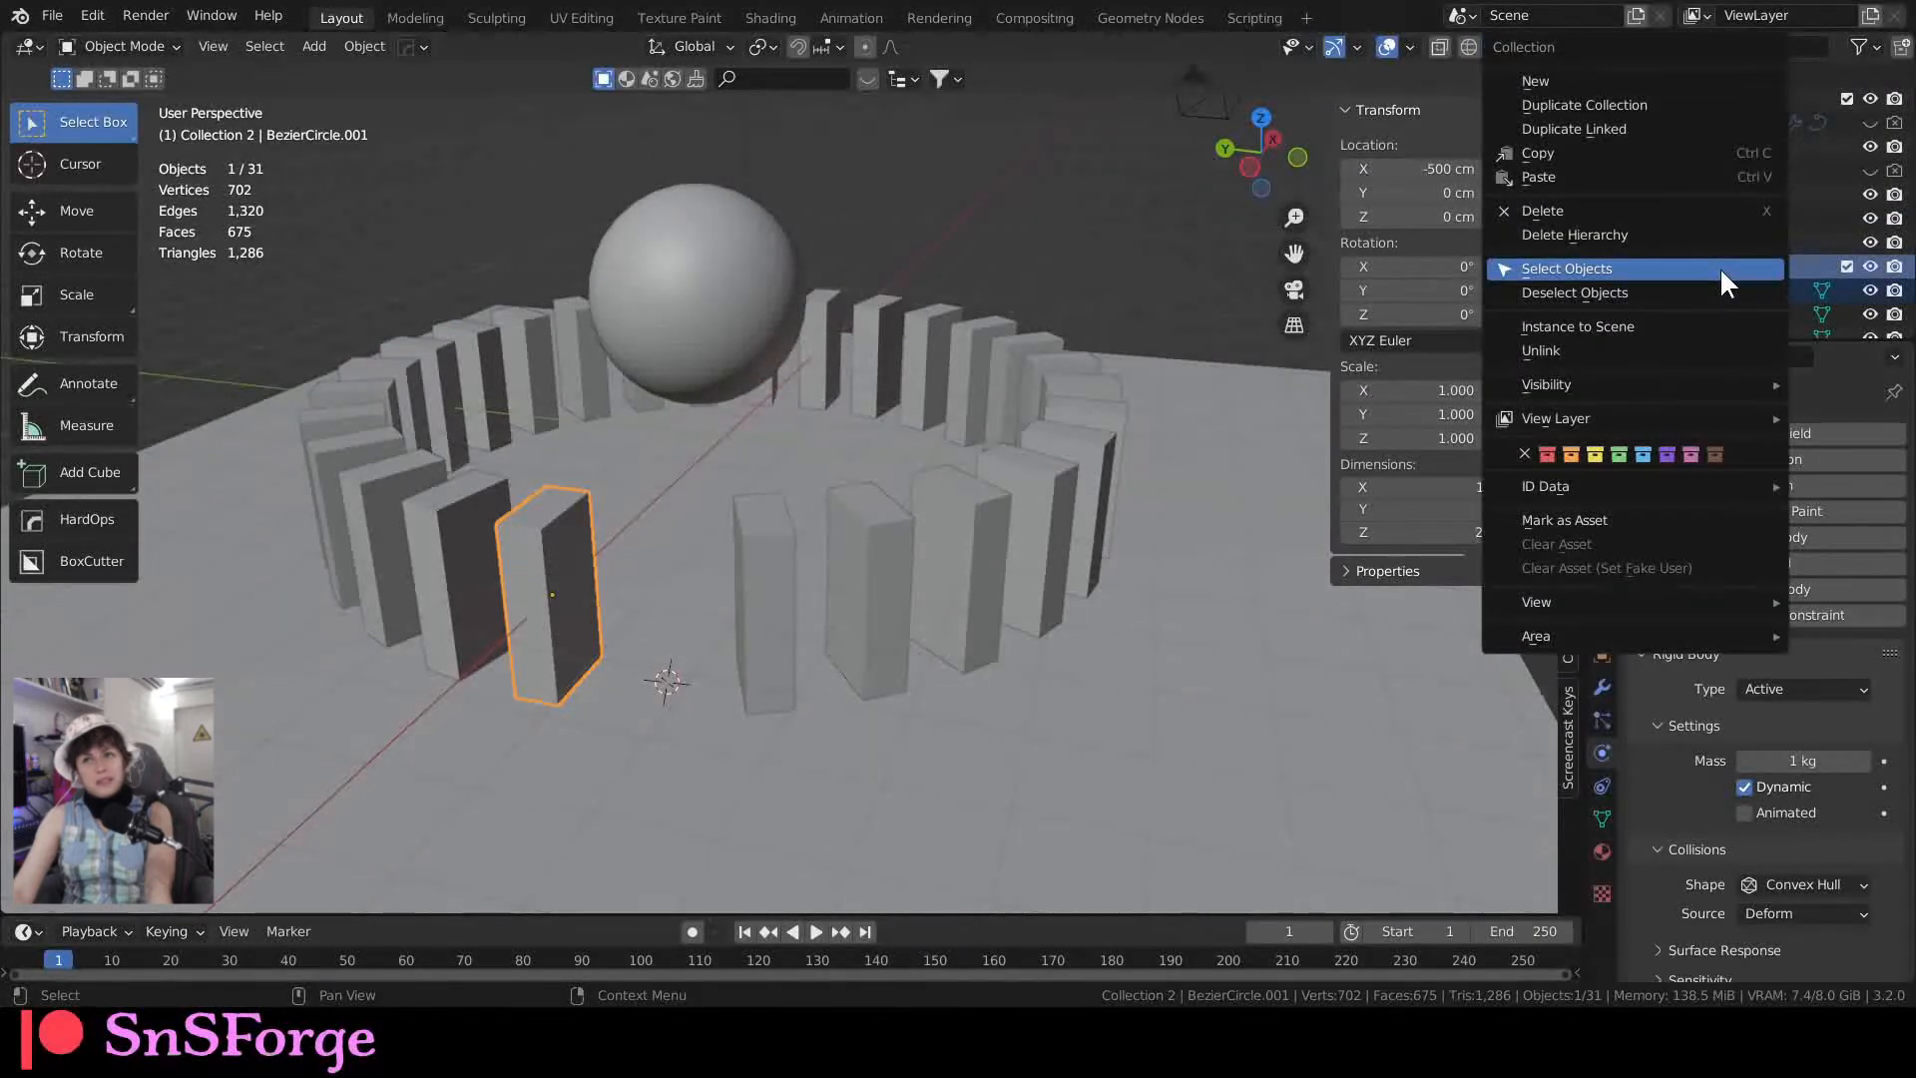
{"action": "left_click", "coordinate": [1720, 267]}
{"action": "left_click", "coordinate": [1811, 760]}
{"action": "key", "text": "BackSpace"}
{"action": "type", "text": "0.5"}
{"action": "key", "text": "Return"}
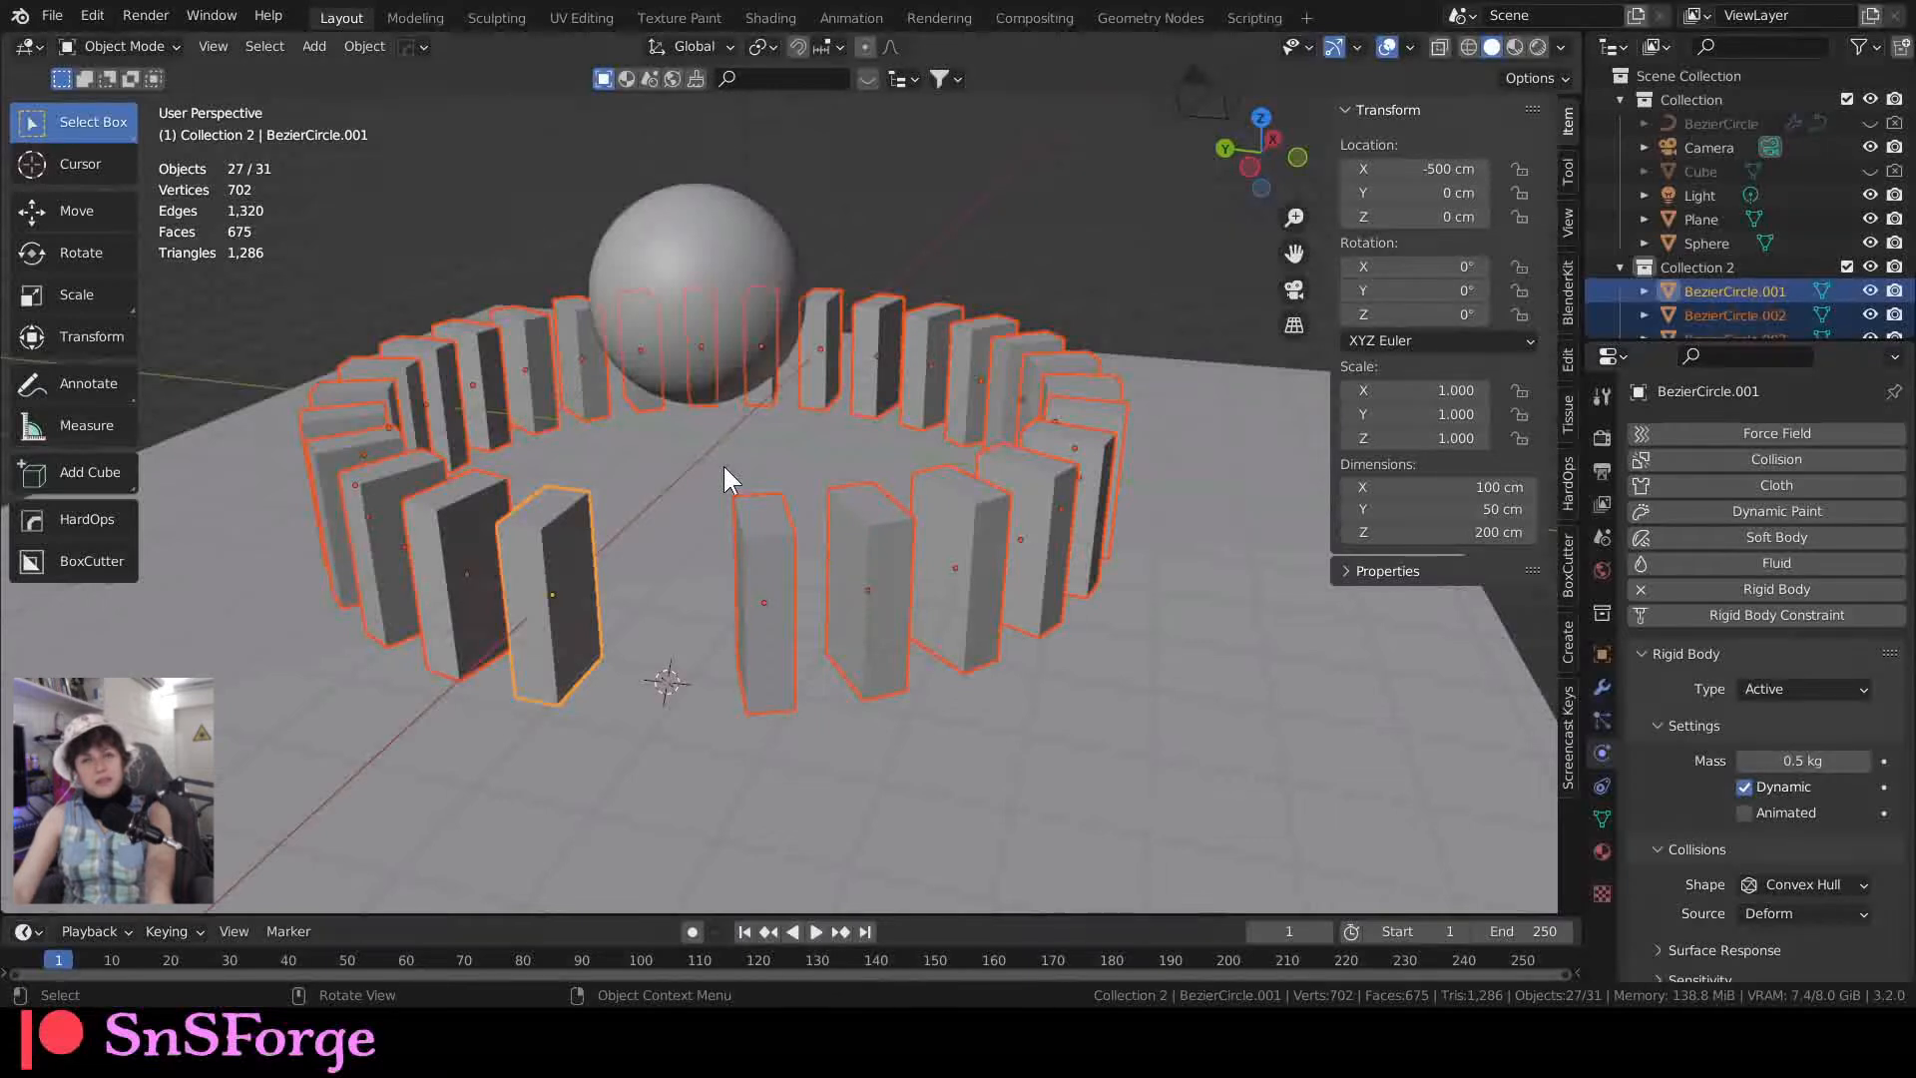
{"action": "left_click", "coordinate": [815, 931]}
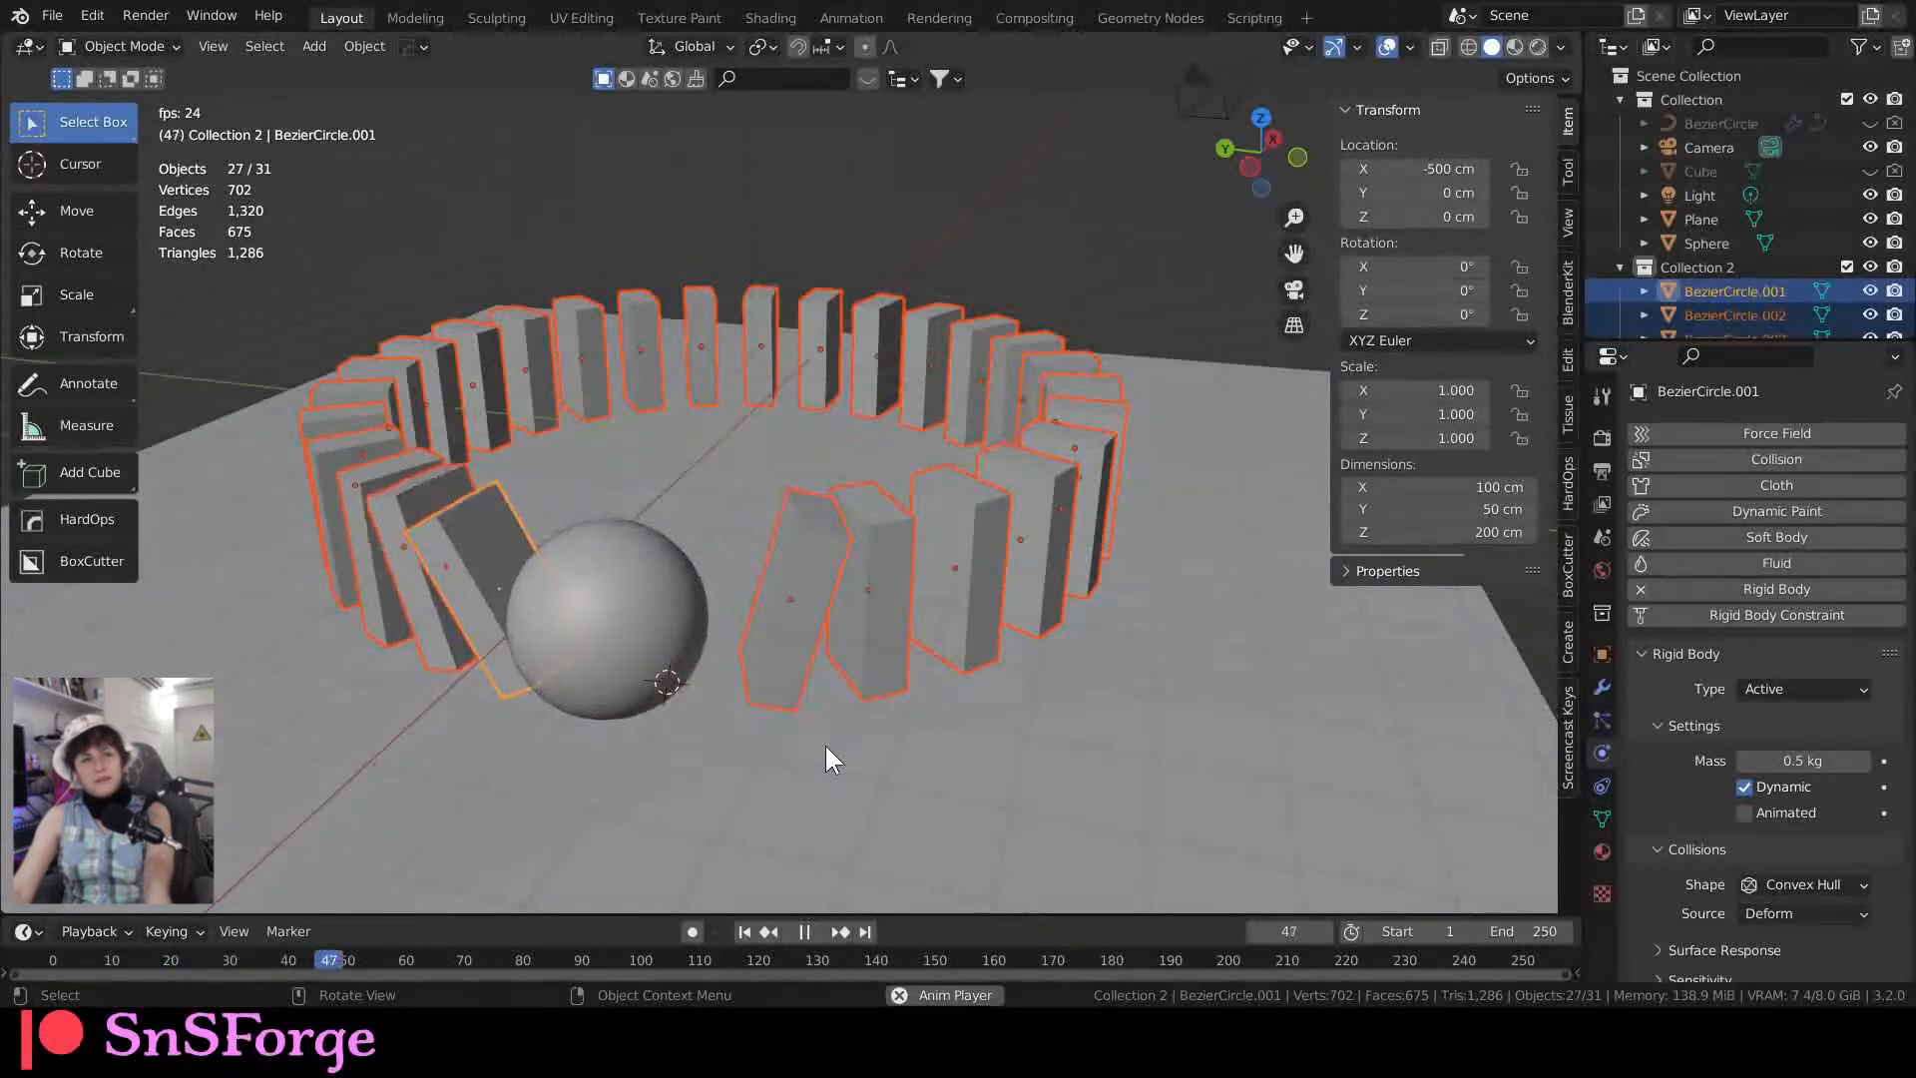
{"action": "key", "text": "space"}
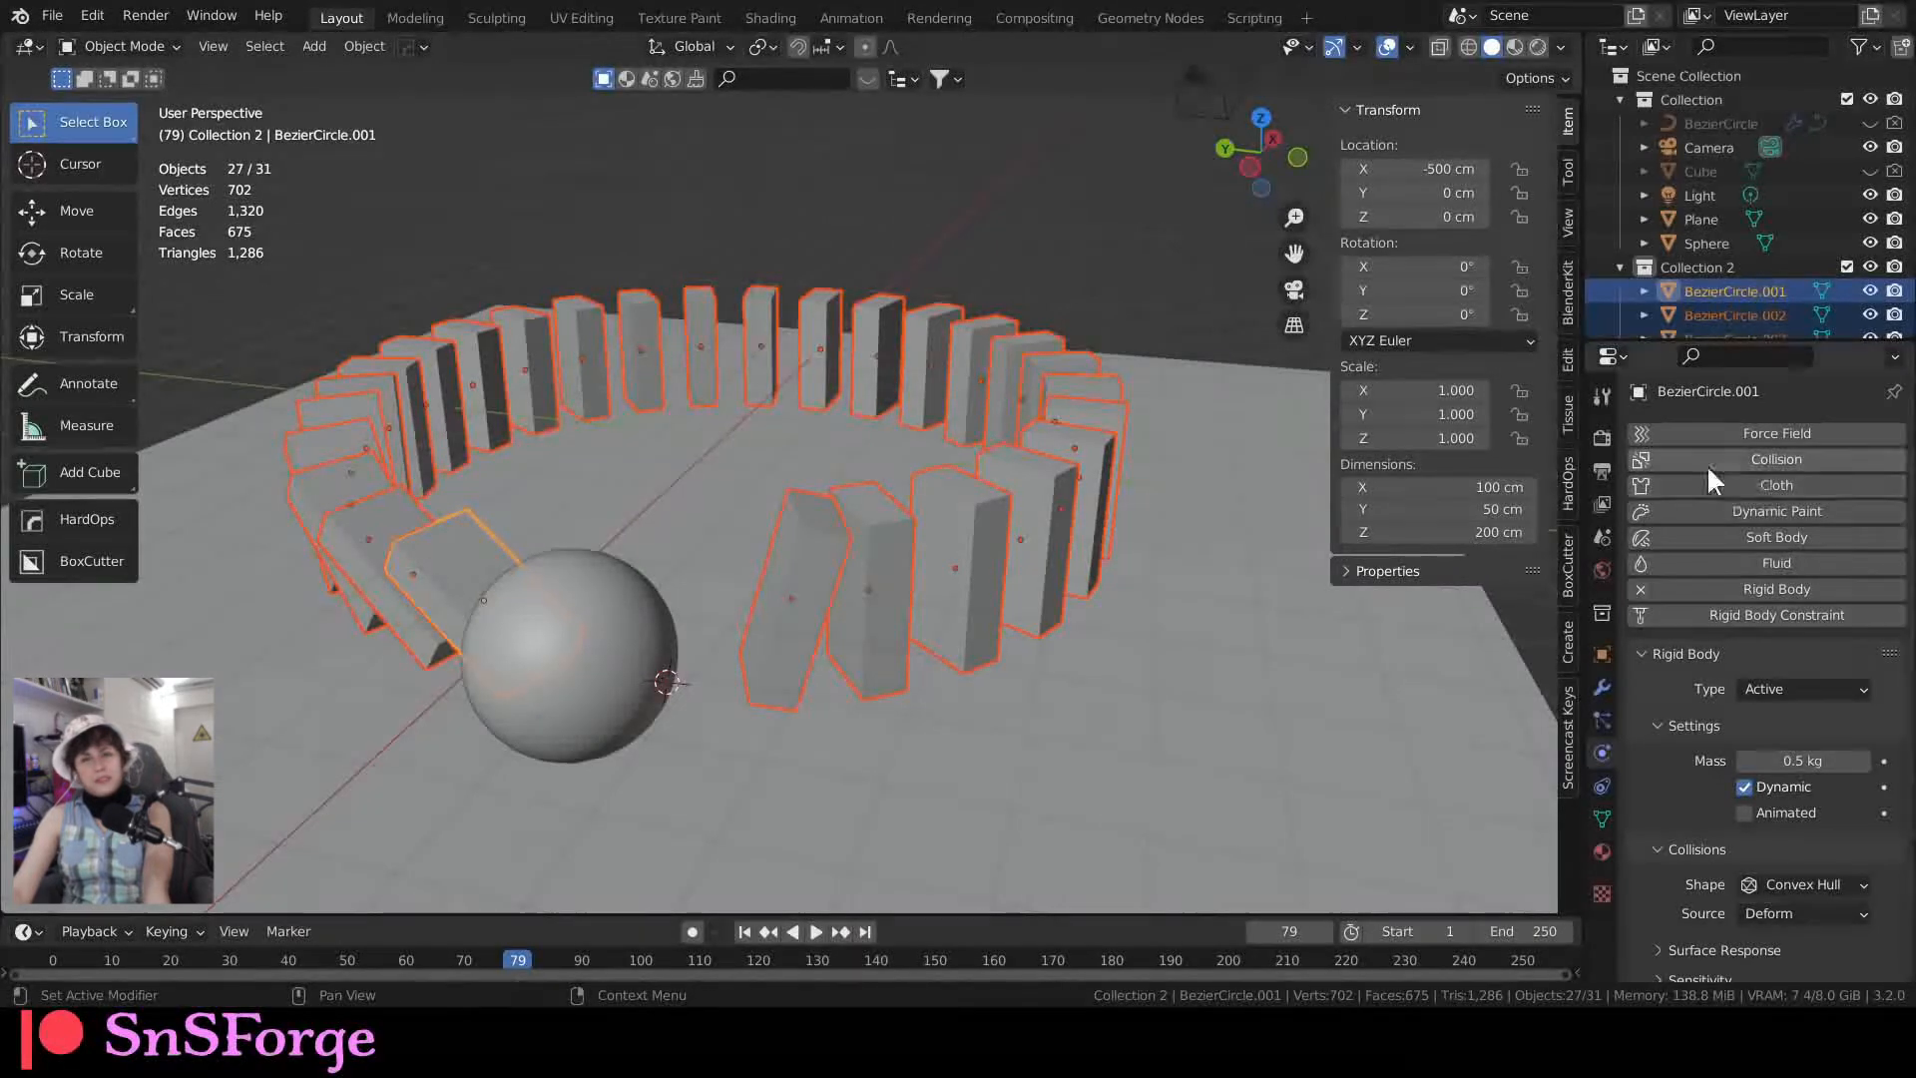
Step: Set the scene's Rigid Body World speed to 4
{"action": "left_click", "coordinate": [1603, 537]}
{"action": "scroll", "coordinate": [1741, 718], "scroll_direction": "down", "scroll_amount": 5}
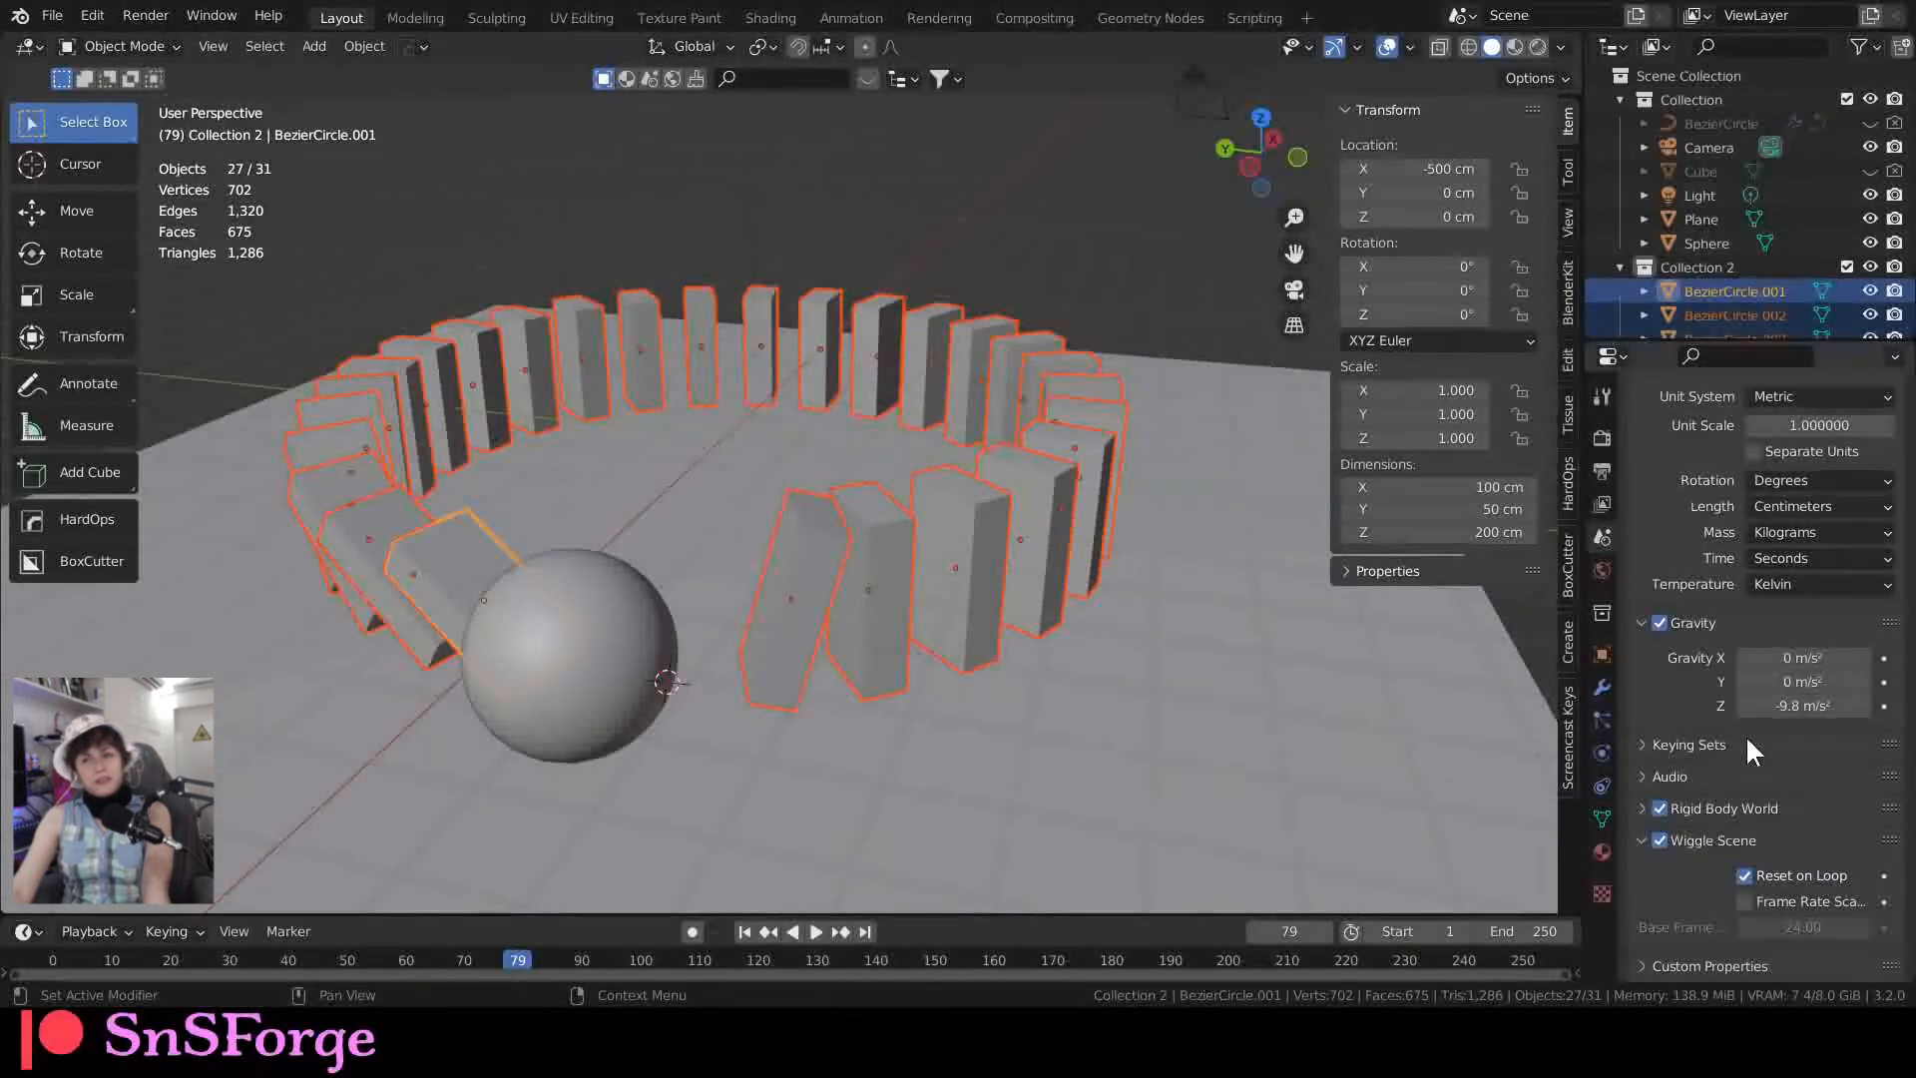
{"action": "scroll", "coordinate": [1847, 745], "scroll_direction": "down", "scroll_amount": 7}
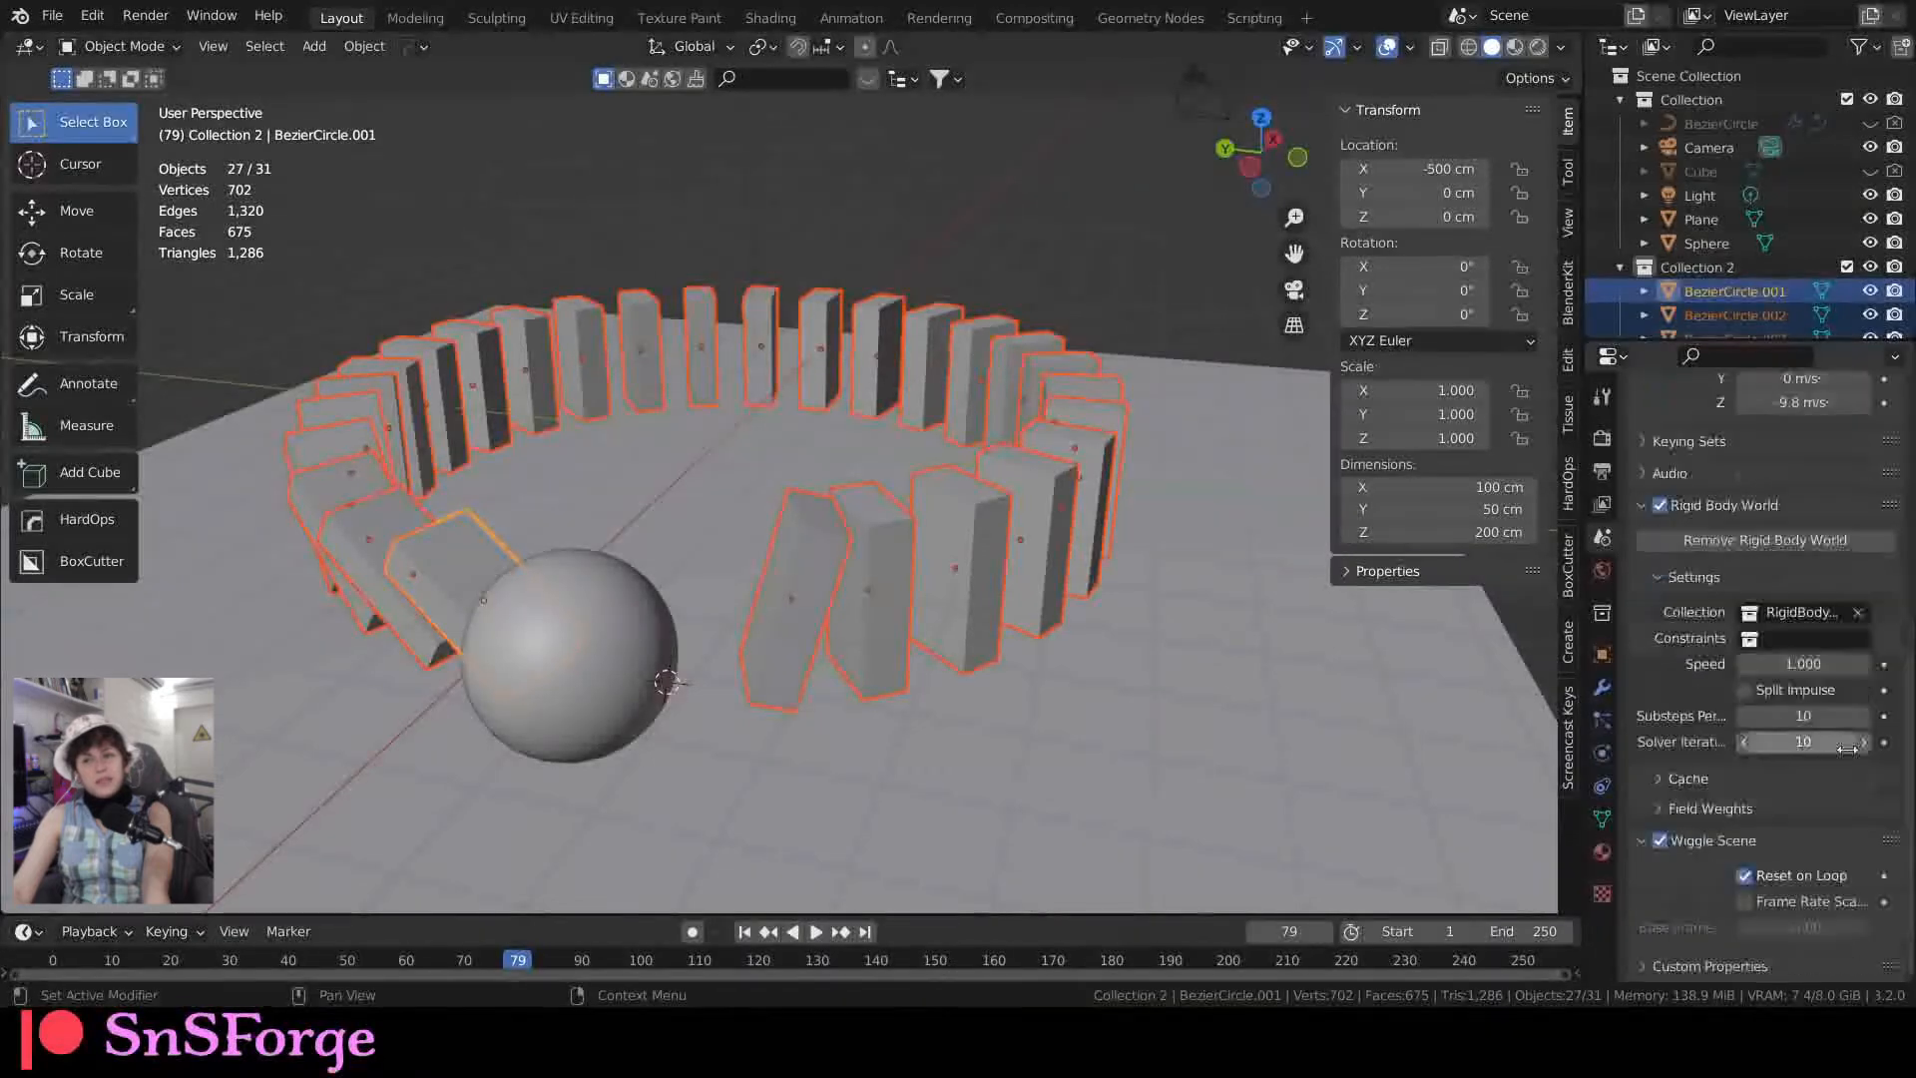
{"action": "left_click", "coordinate": [1838, 664]}
{"action": "type", "text": "4"}
{"action": "key", "text": "Return"}
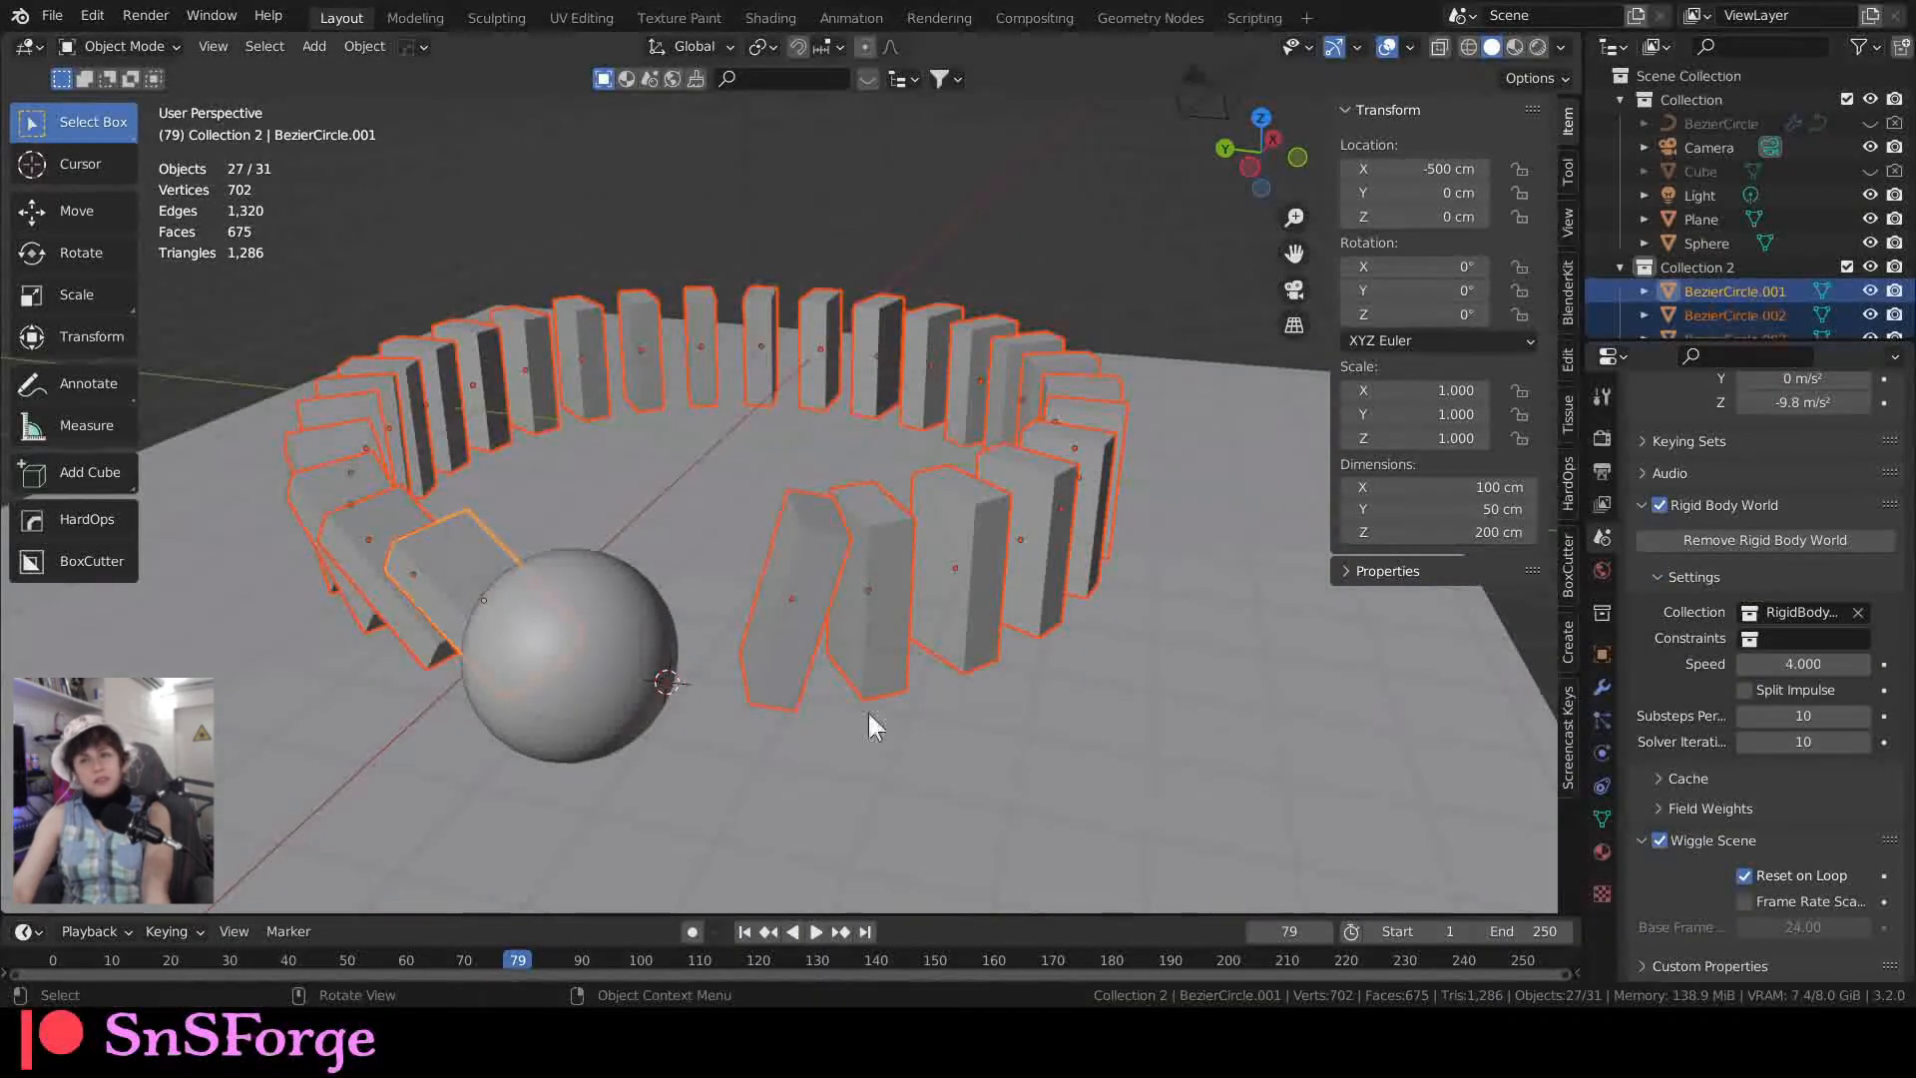
Step: Play the simulation from the first frame almost to the end, stop it and return to the start
{"action": "left_click", "coordinate": [745, 931]}
{"action": "left_click", "coordinate": [813, 931]}
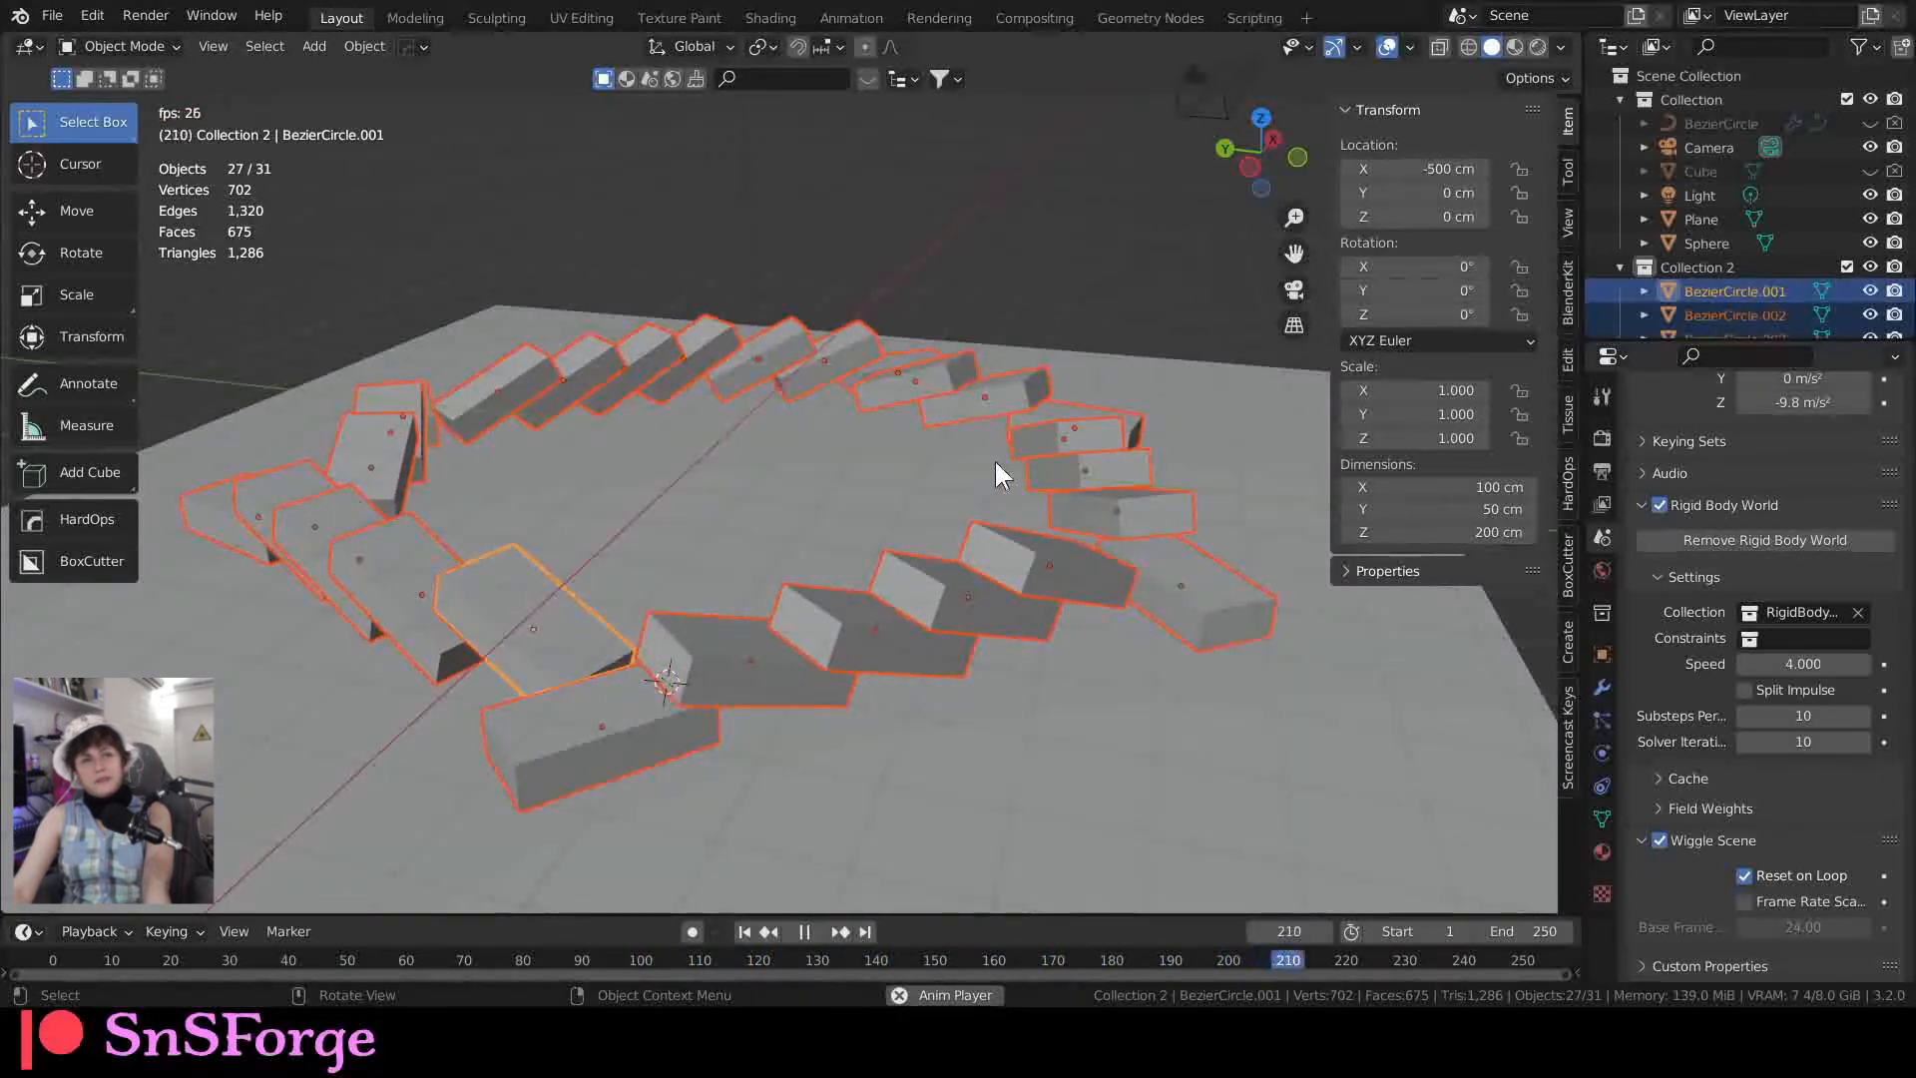
{"action": "left_click", "coordinate": [803, 931]}
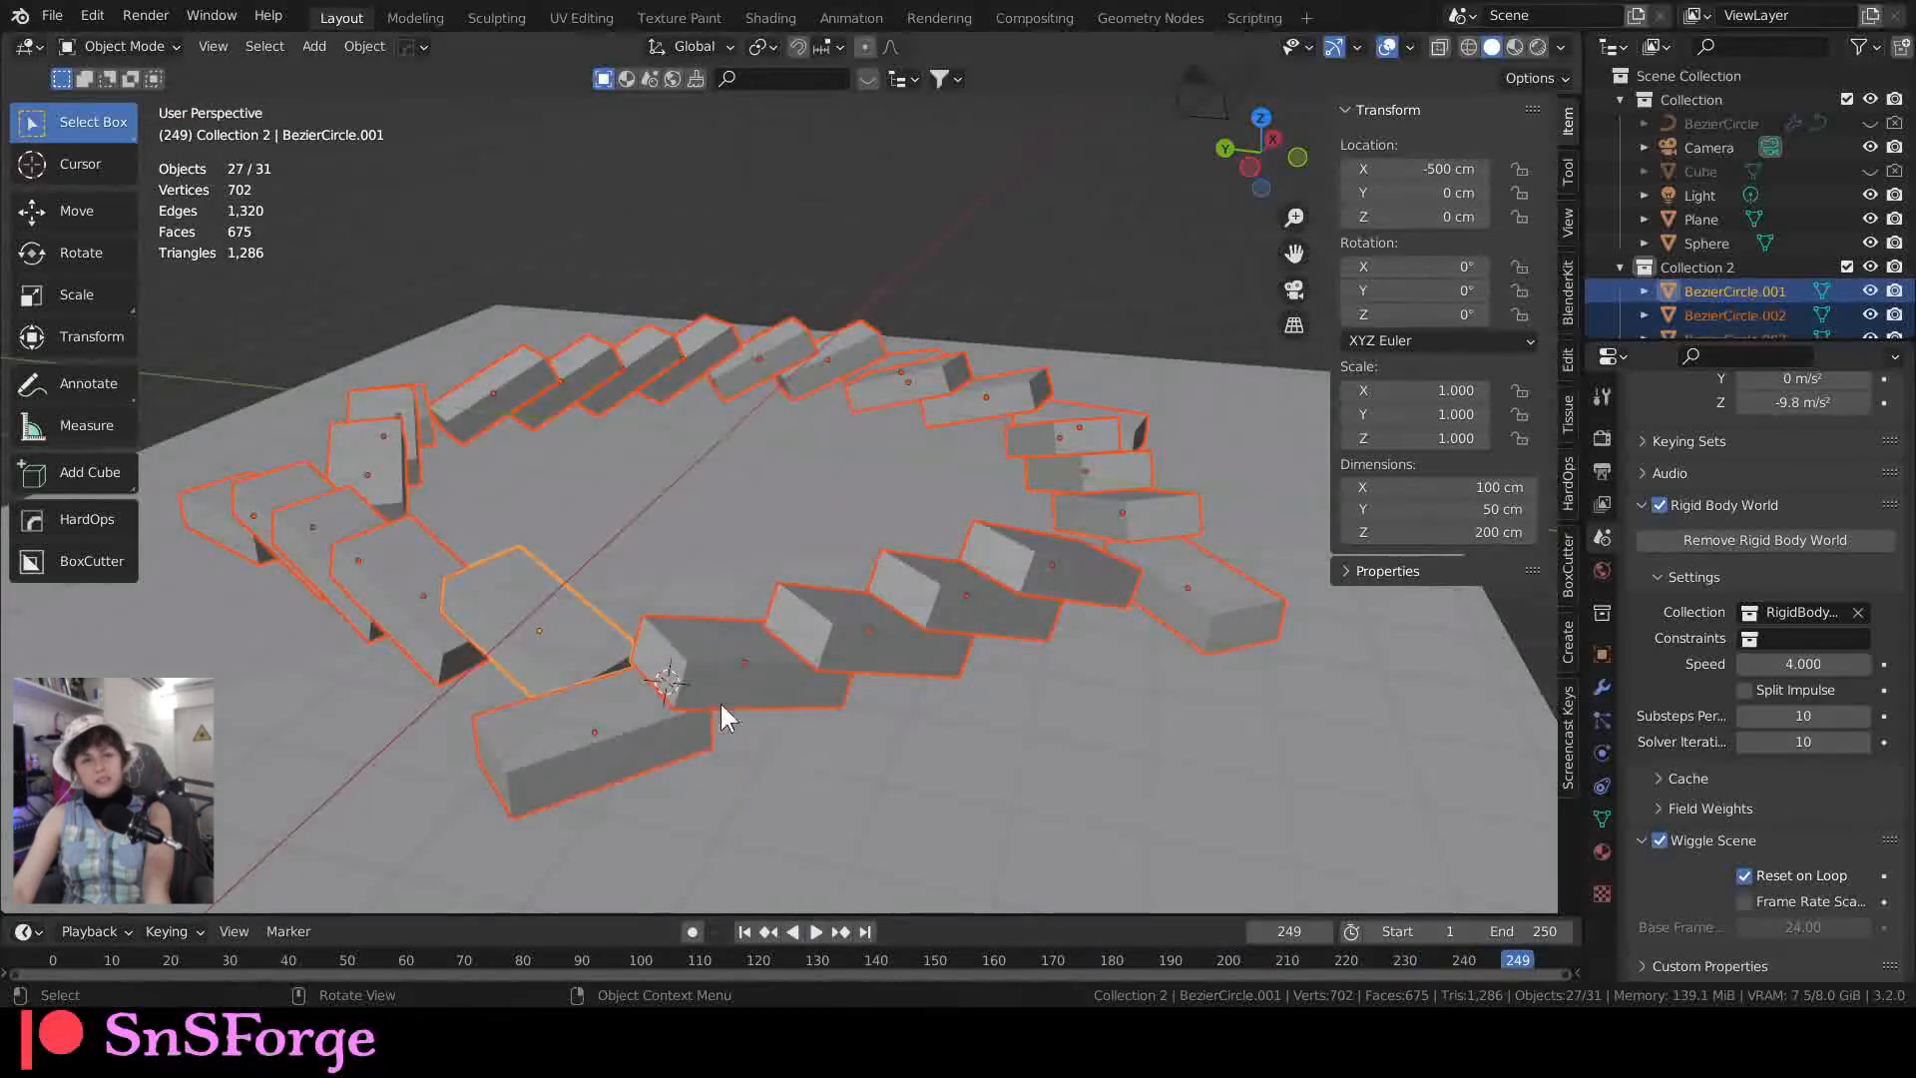
{"action": "left_click", "coordinate": [744, 931]}
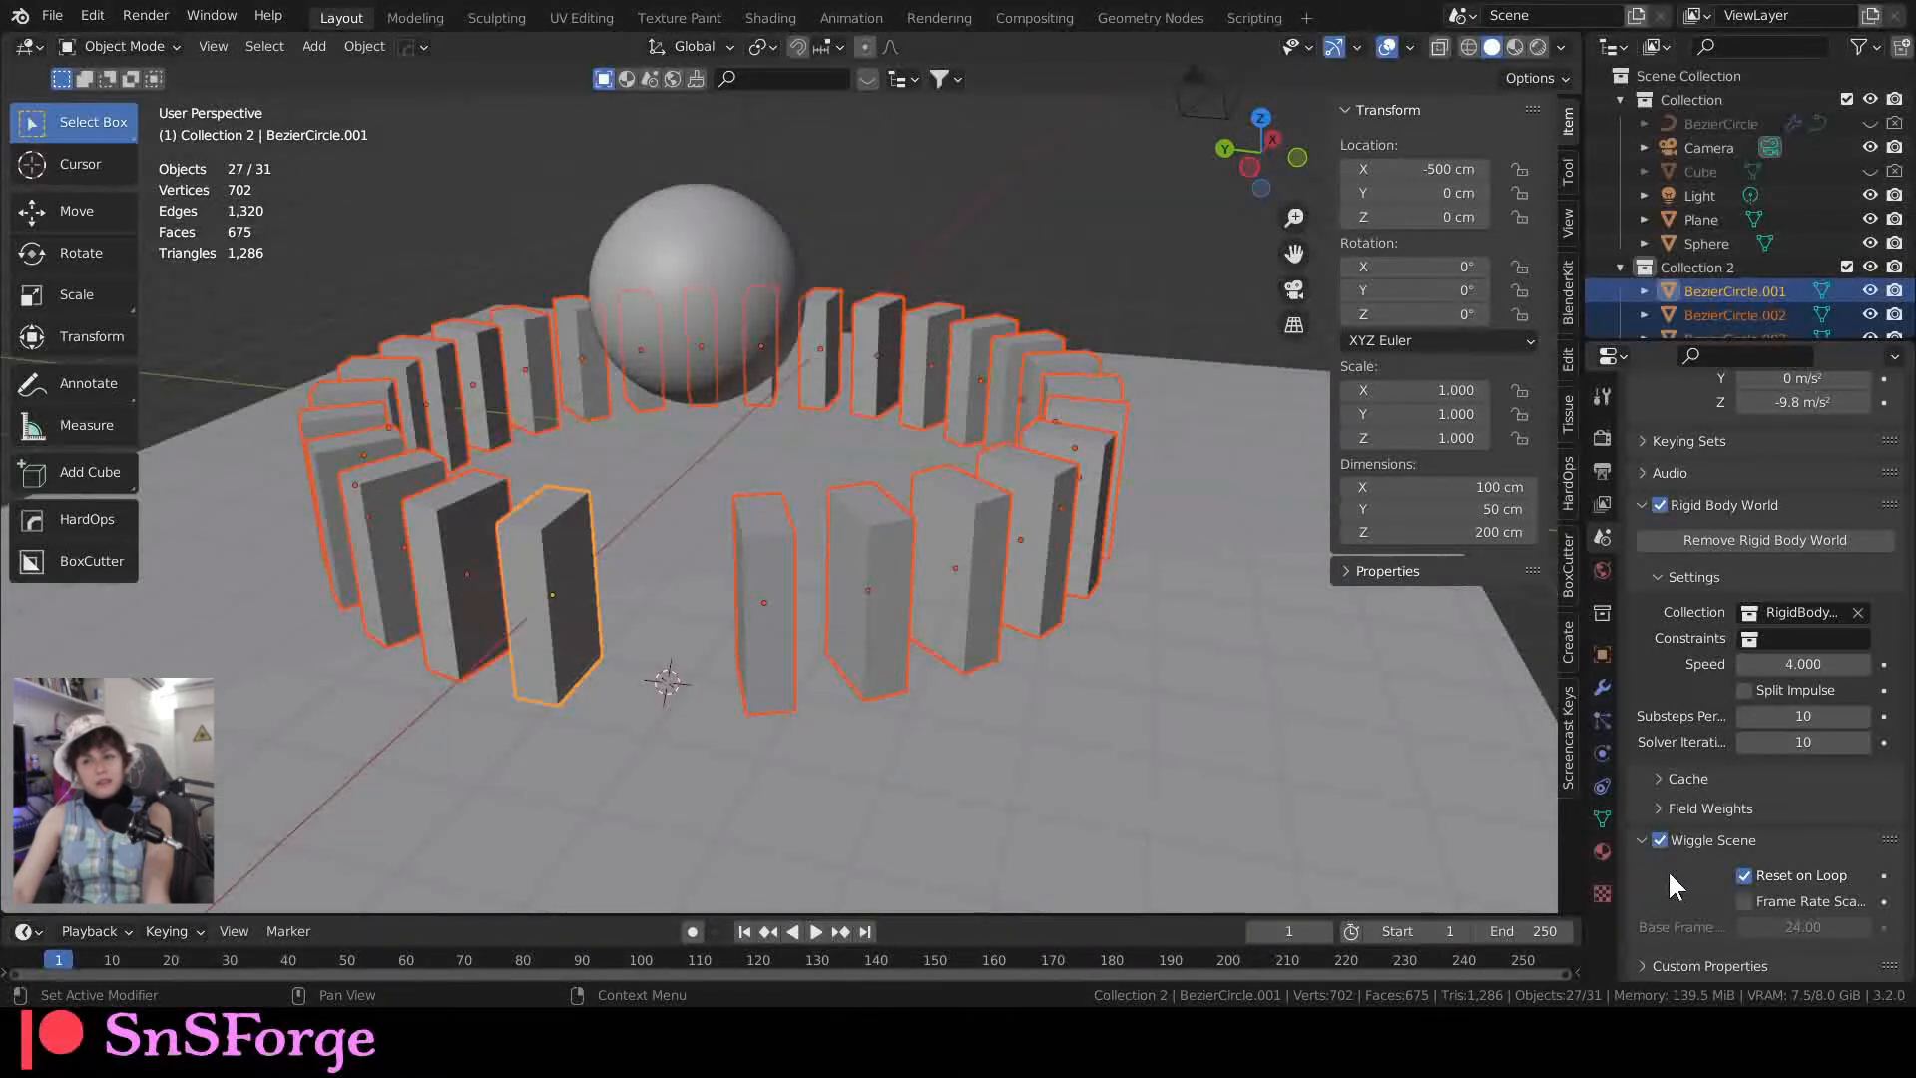
Step: Enable Deactivation in the active domino's rigid body dynamics, copy its settings to the other selected dominoes and play the simulation
{"action": "left_click", "coordinate": [1602, 749]}
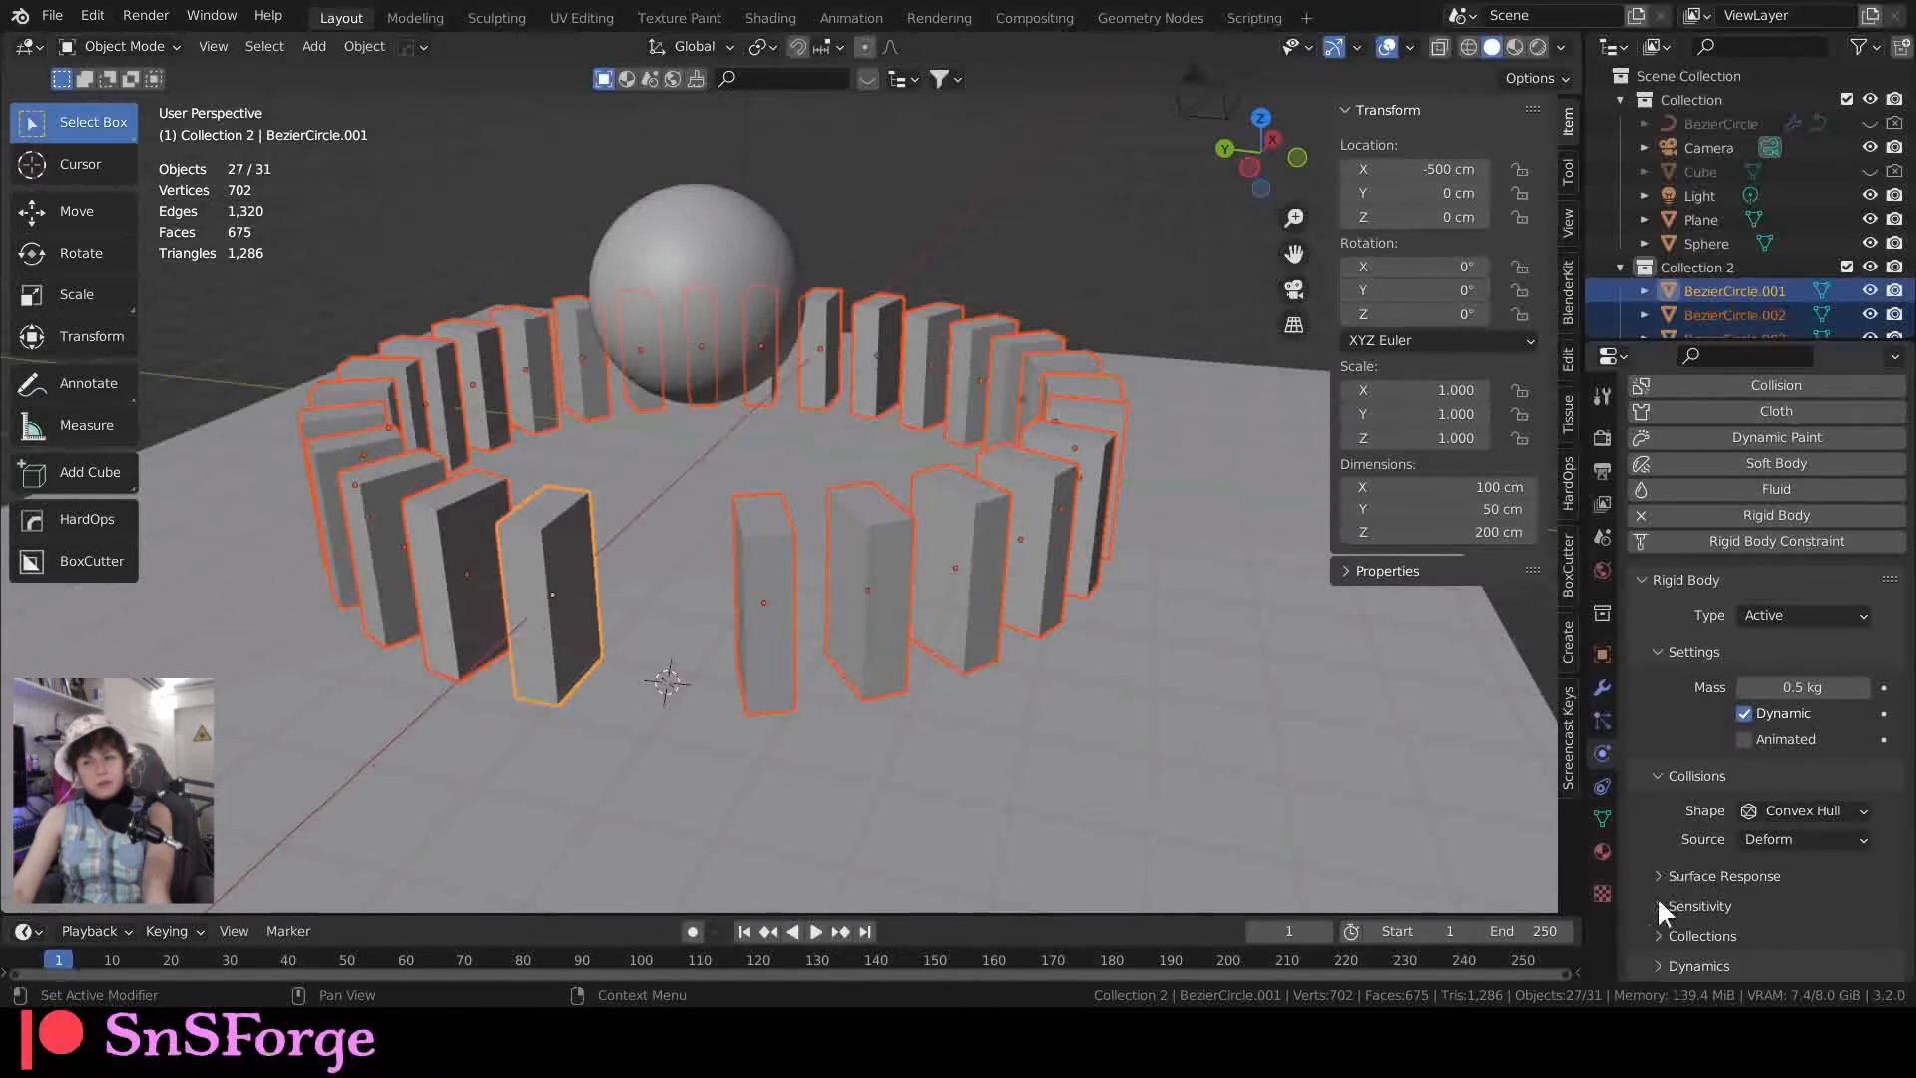
{"action": "scroll", "coordinate": [1775, 878], "scroll_direction": "down", "scroll_amount": 2}
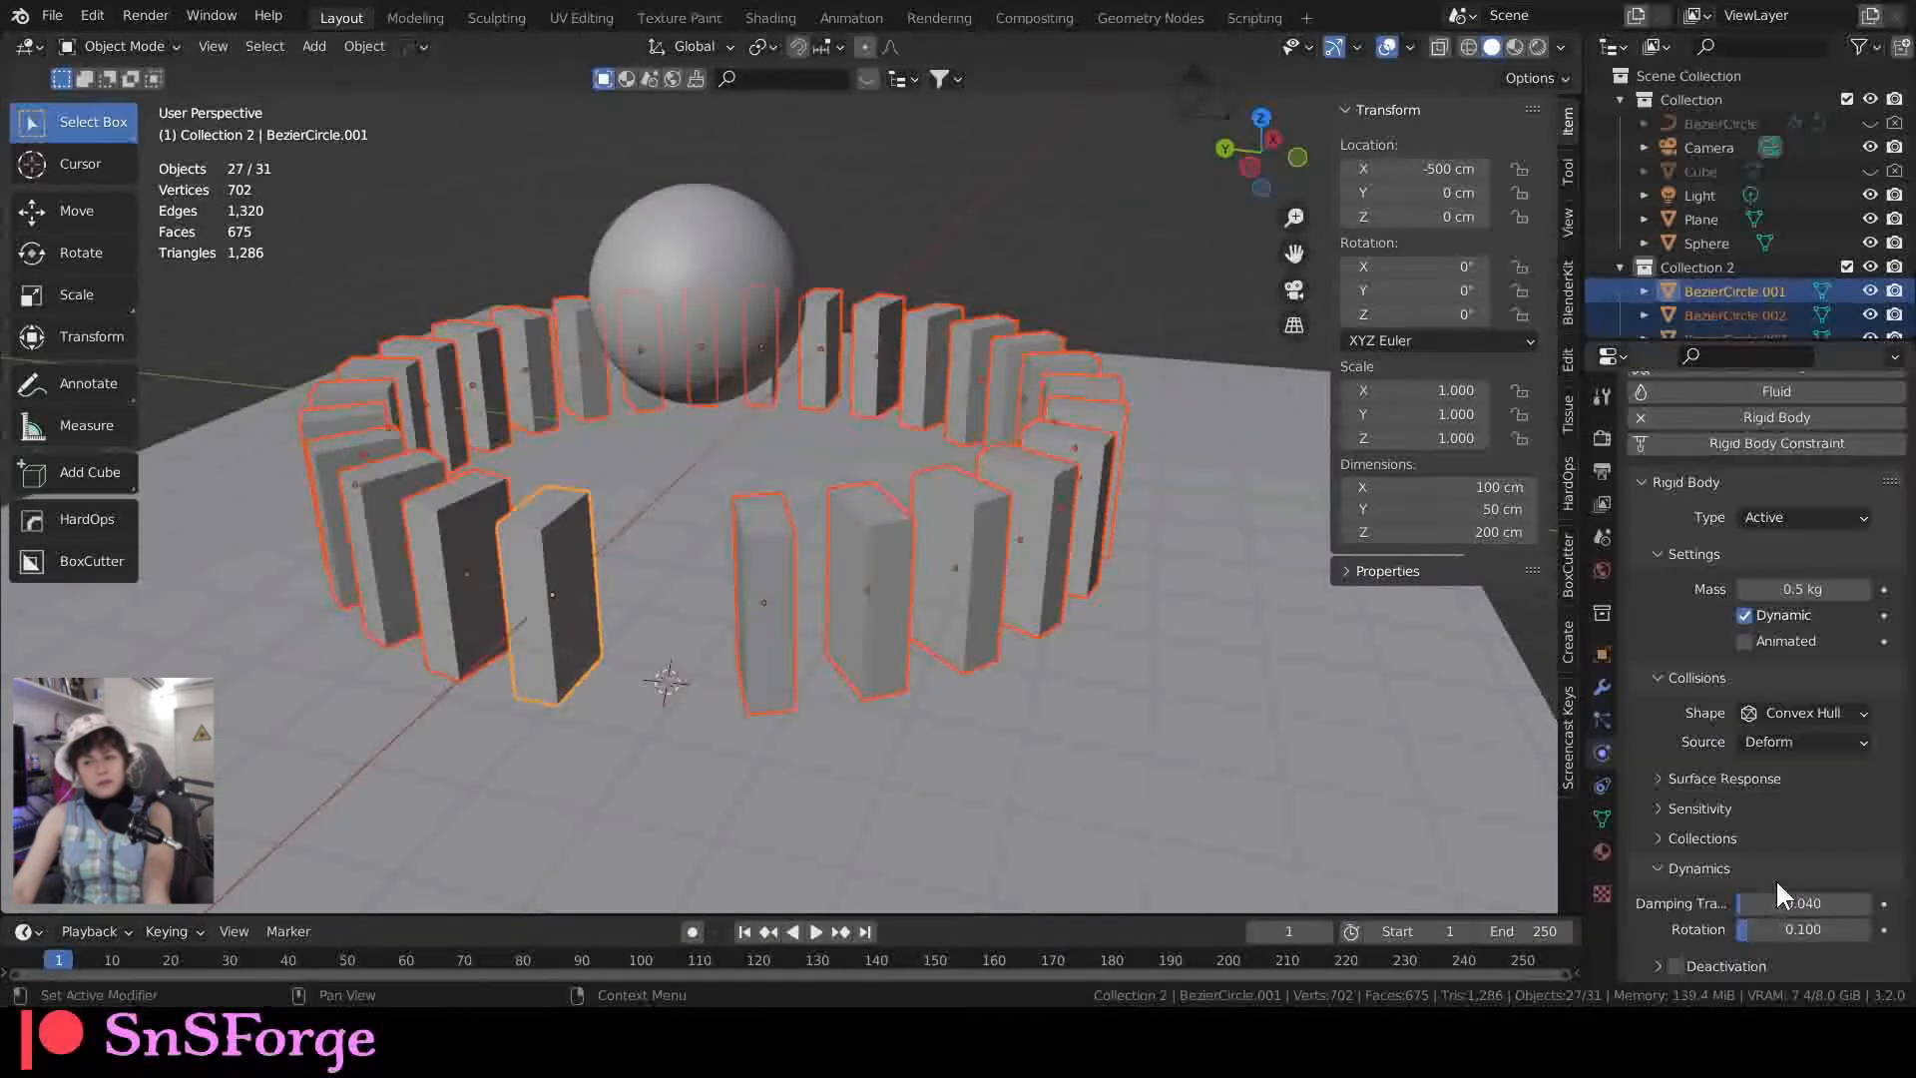
{"action": "left_click", "coordinate": [1674, 965]}
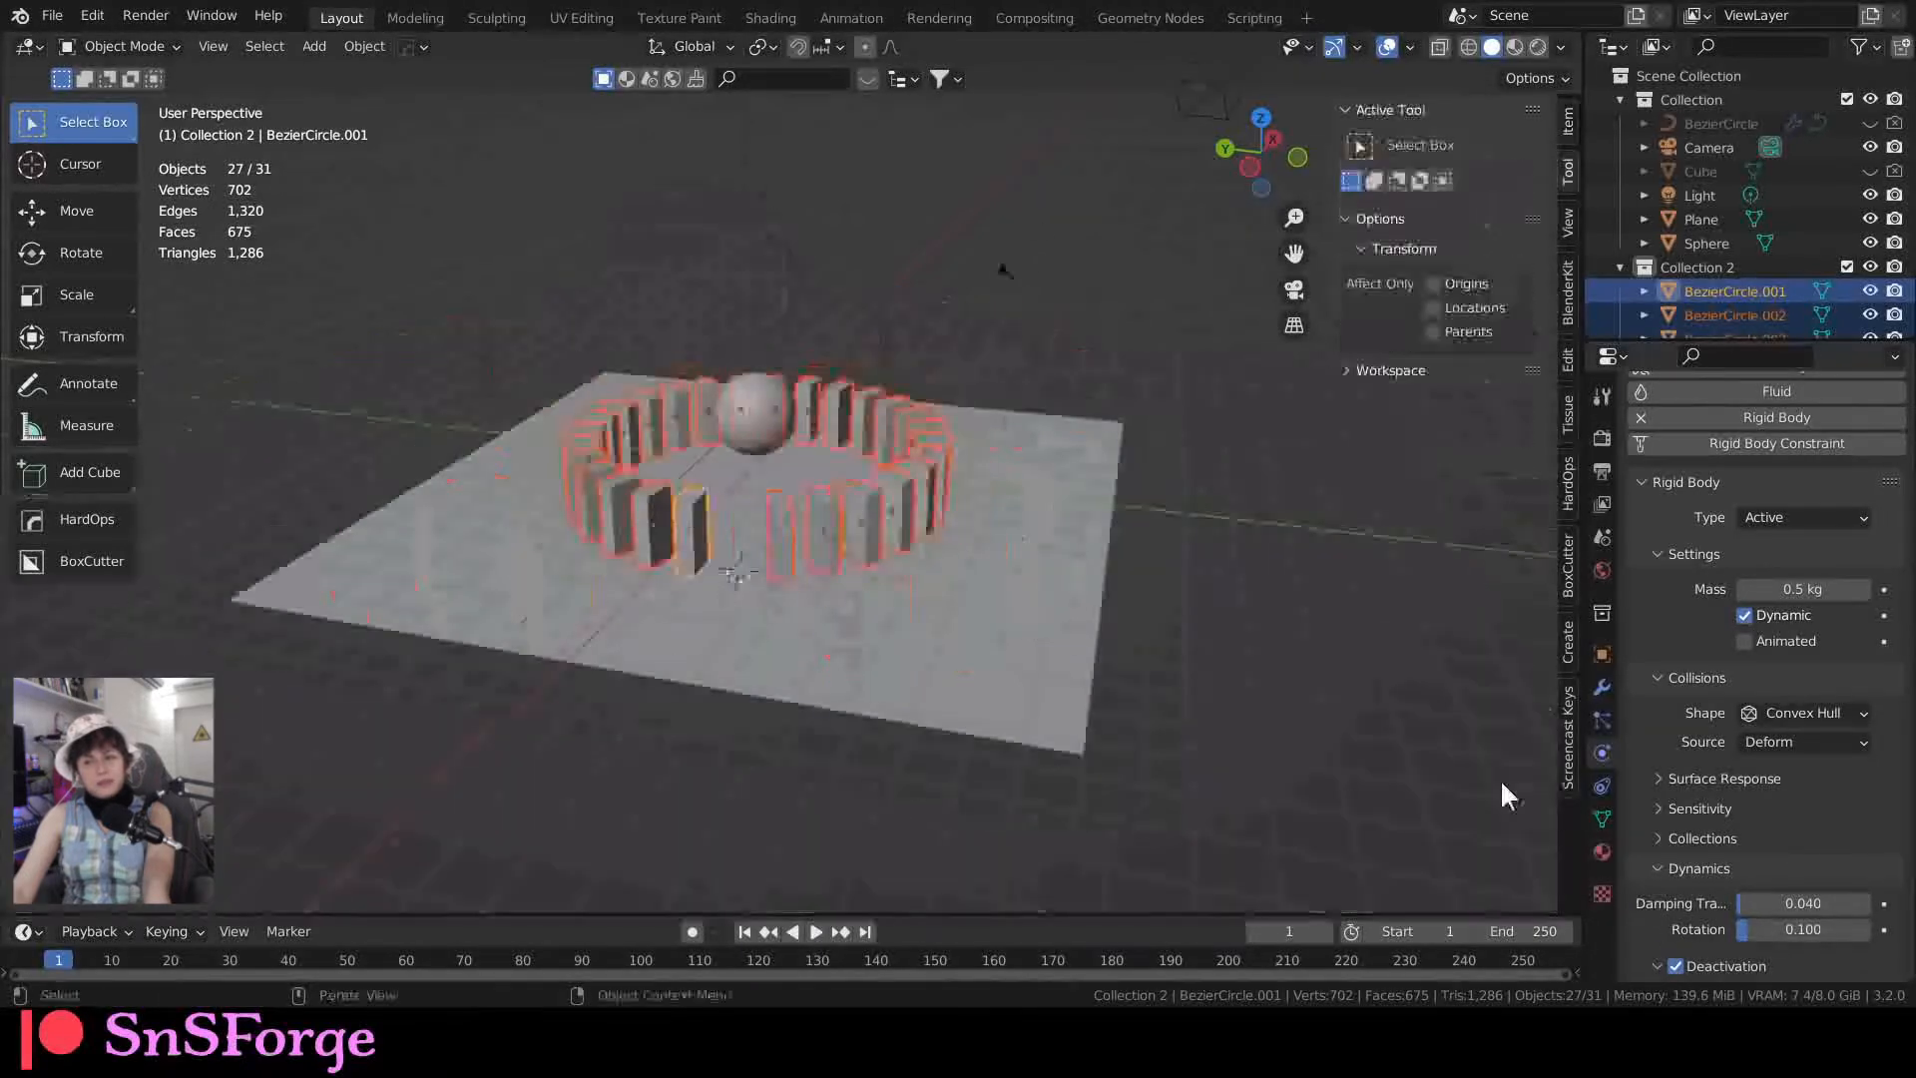
{"action": "scroll", "coordinate": [1499, 779], "scroll_direction": "up", "scroll_amount": 6}
{"action": "key", "text": "F3"}
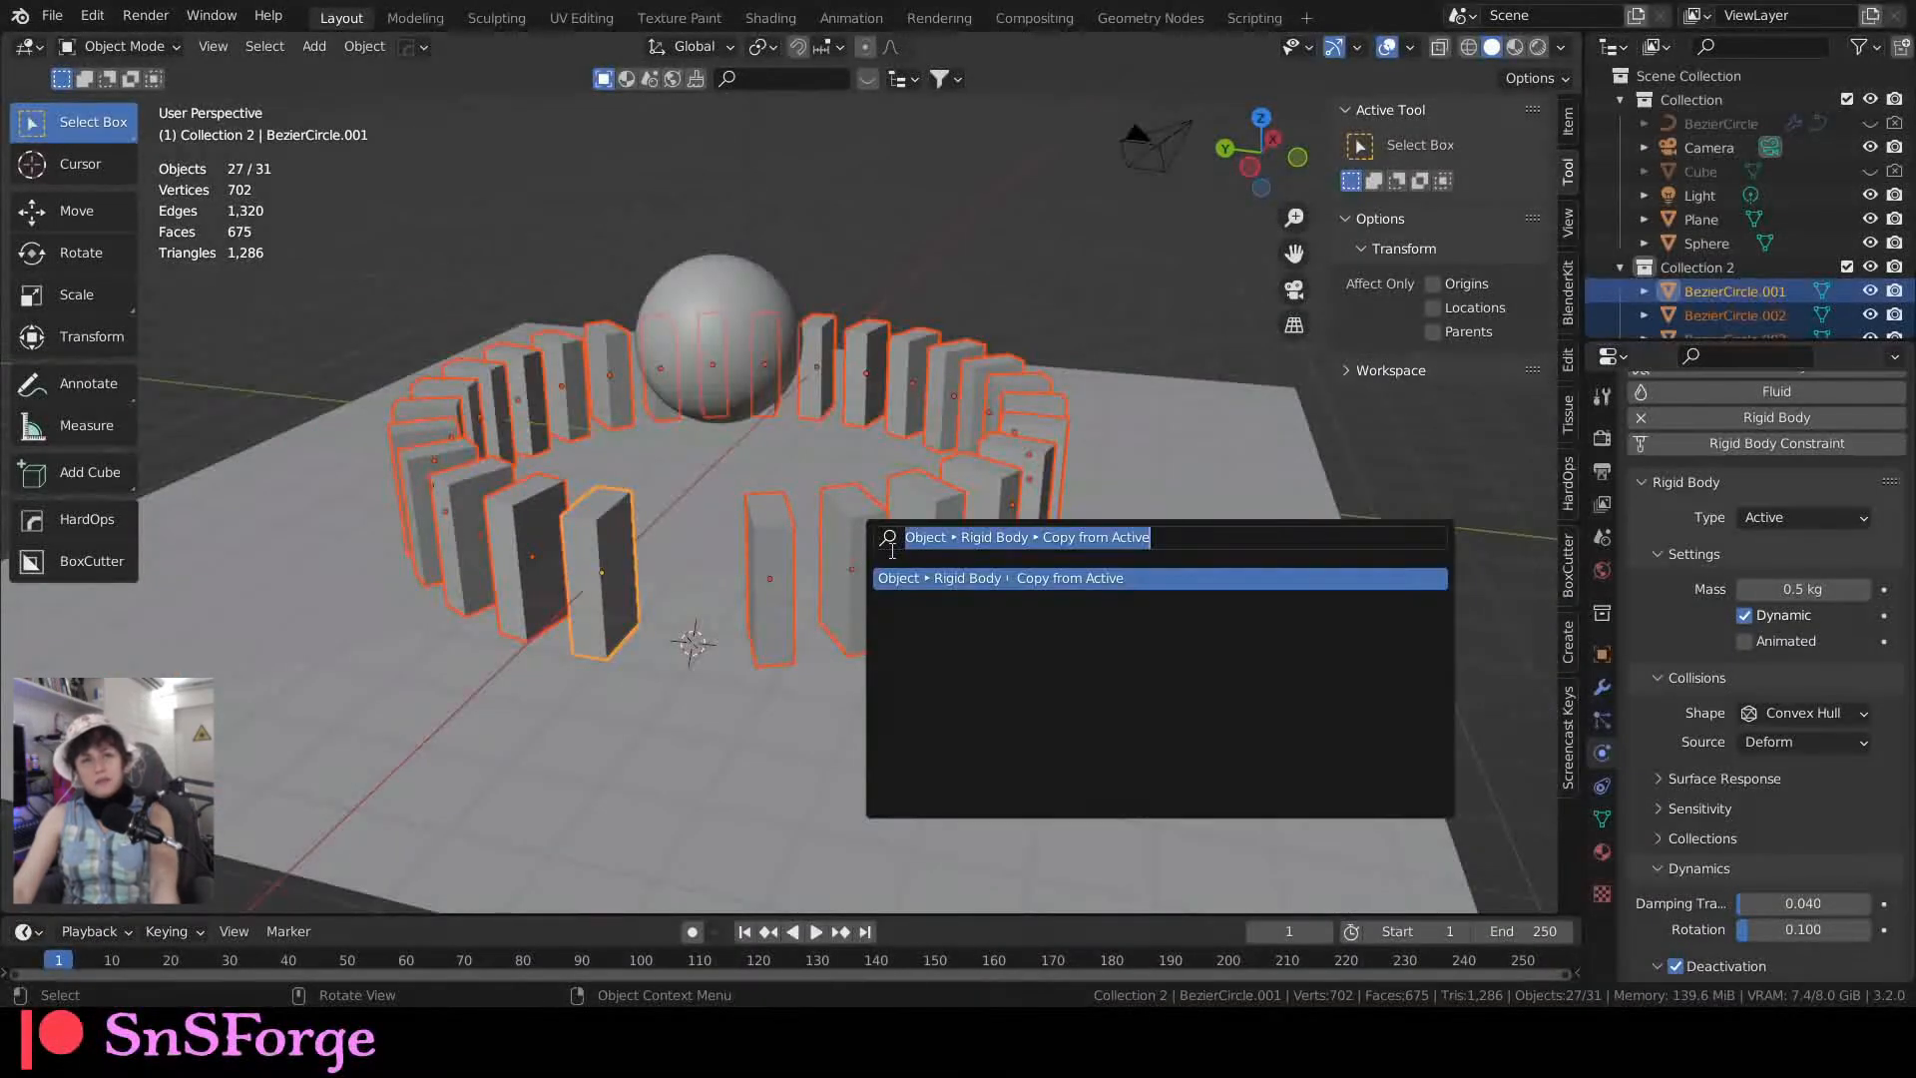
{"action": "key", "text": "Return"}
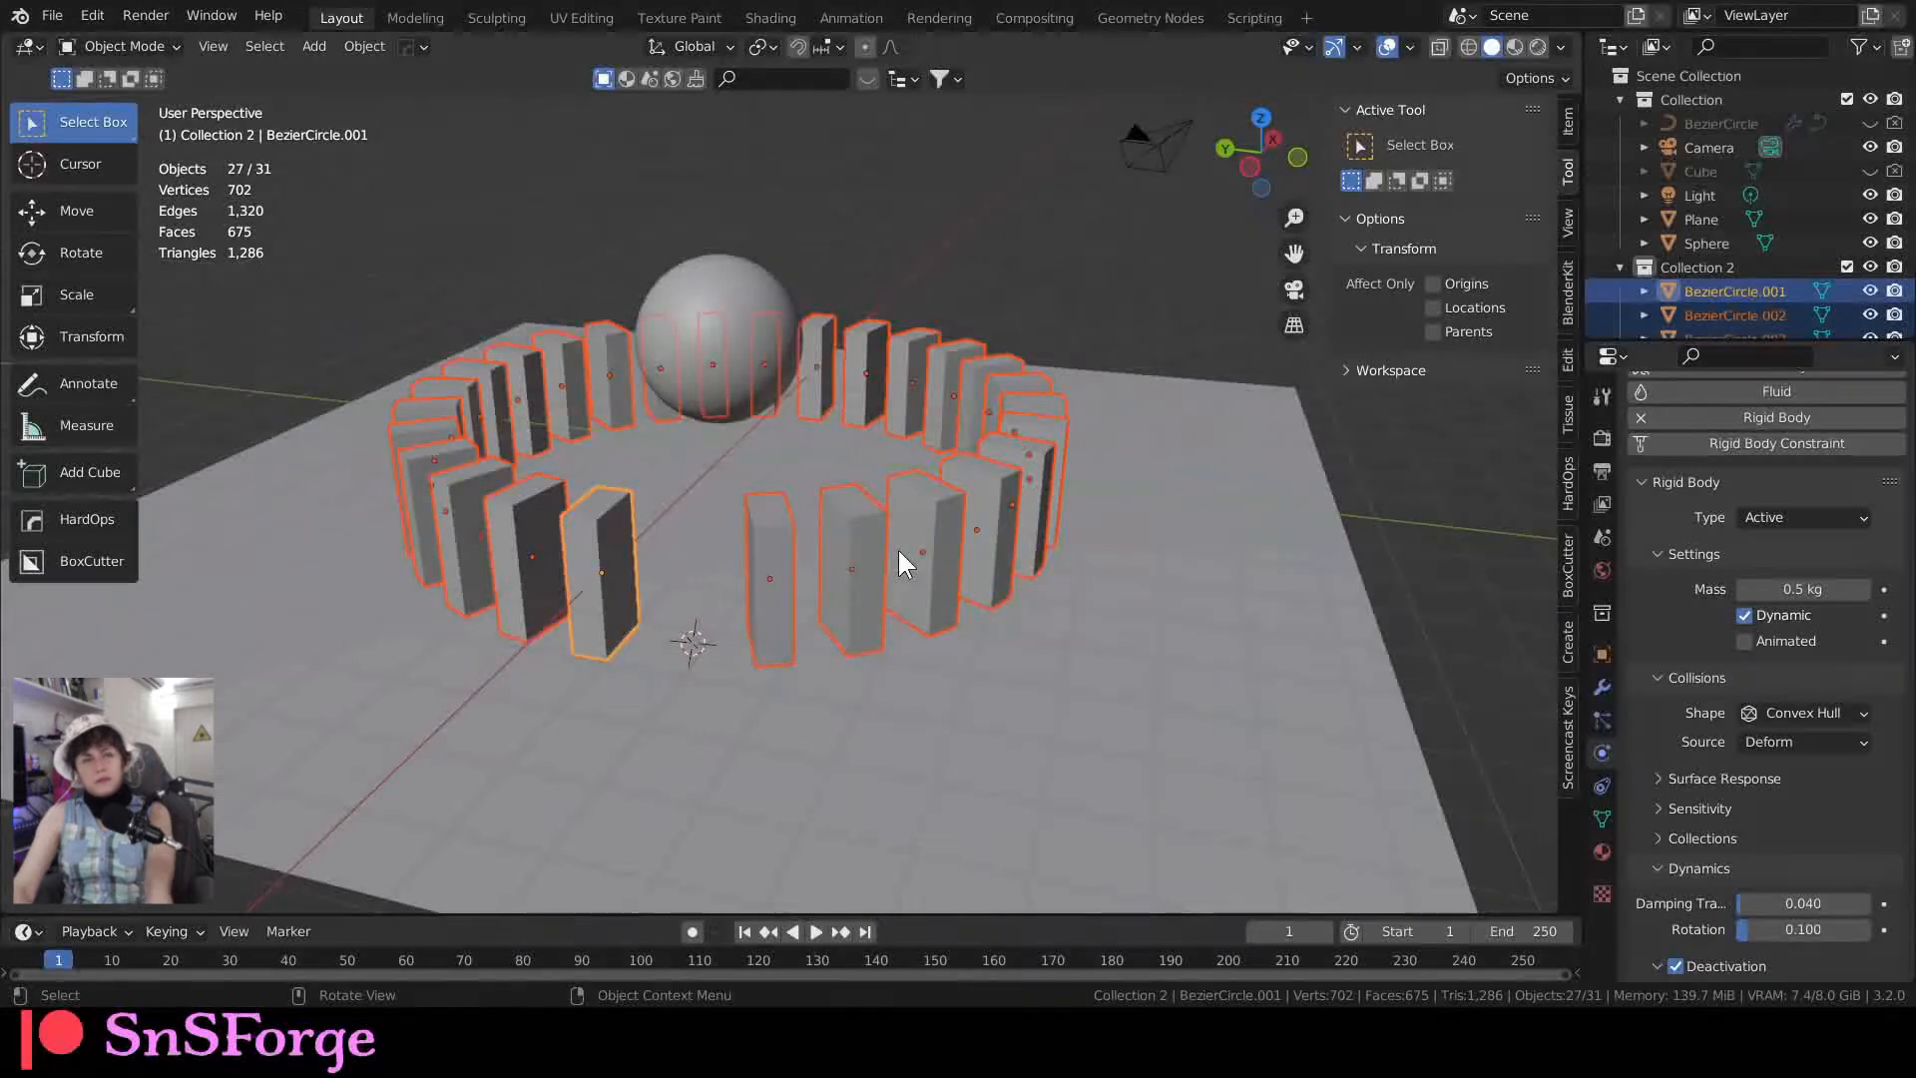
{"action": "left_click", "coordinate": [814, 932]}
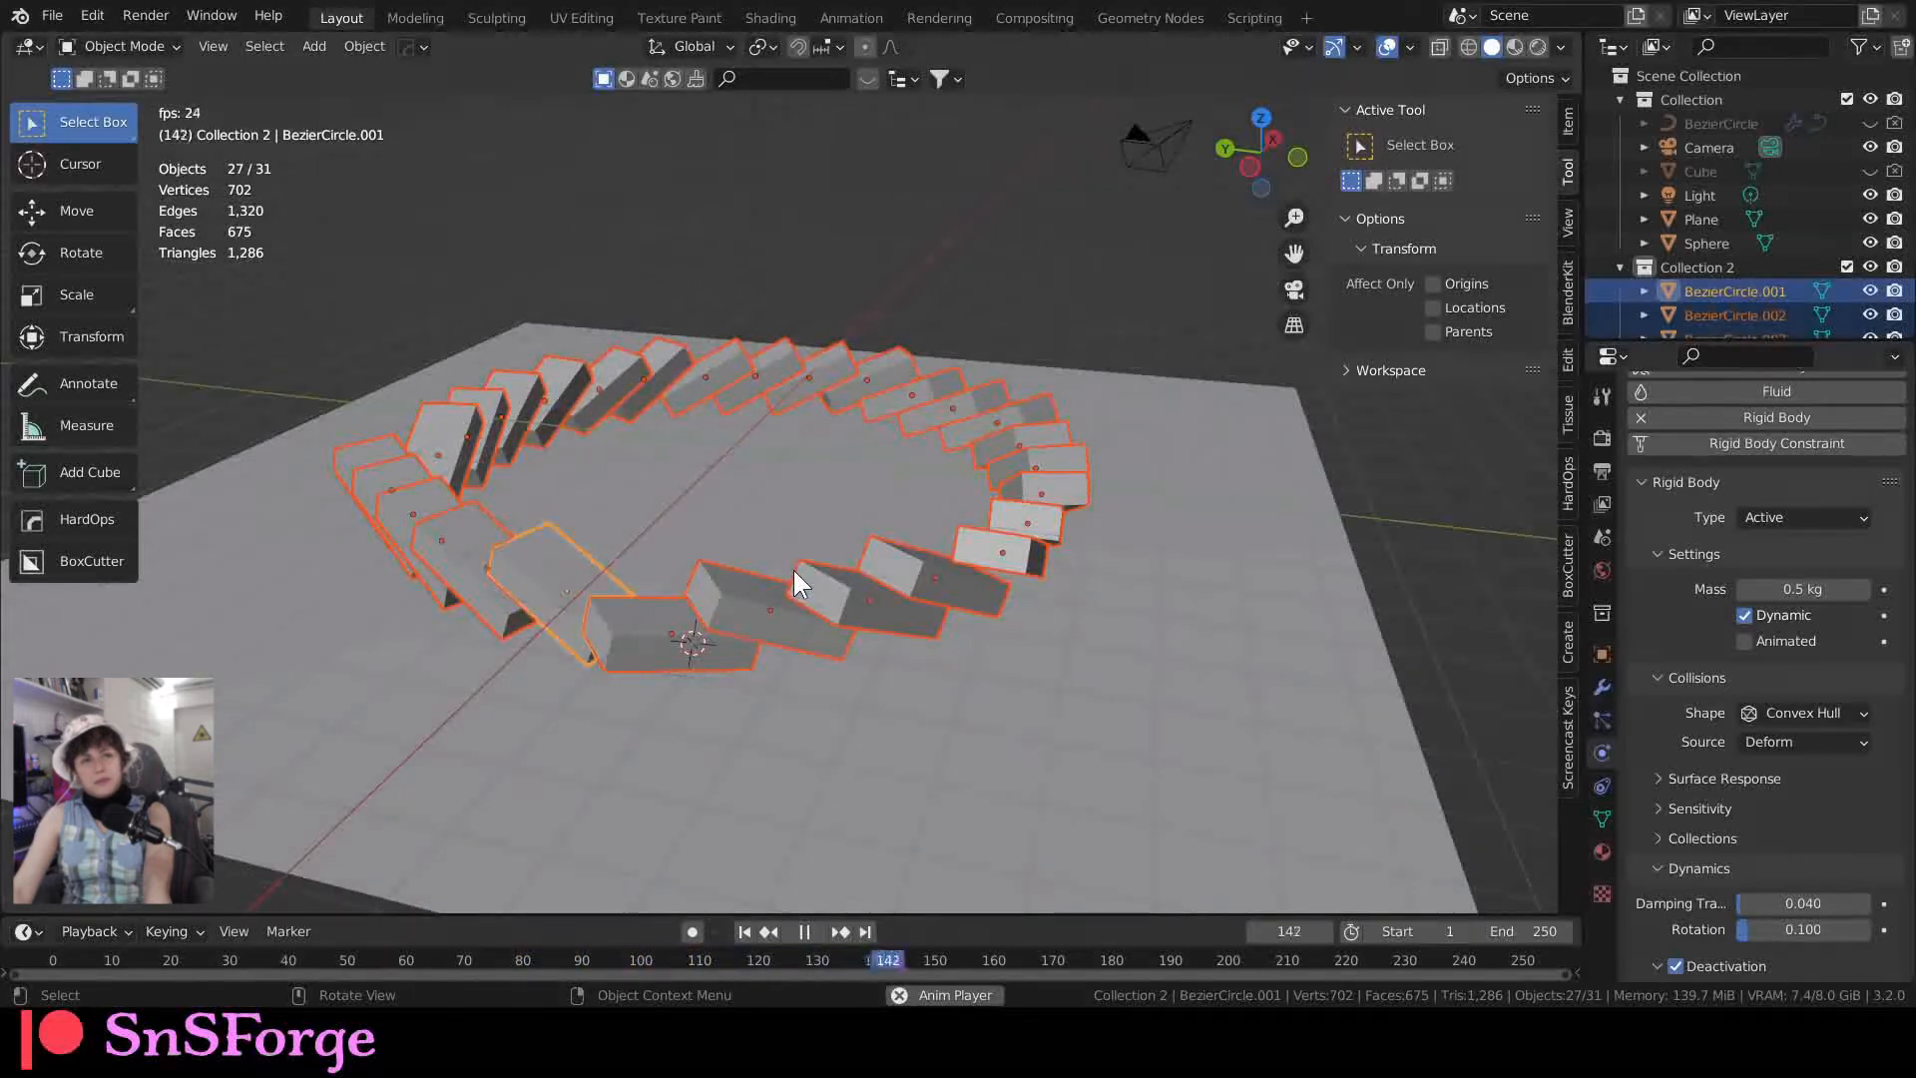
Step: Stop the simulation playback, return to the first frame and hide Collection 2 in the viewport
{"action": "key", "text": "space"}
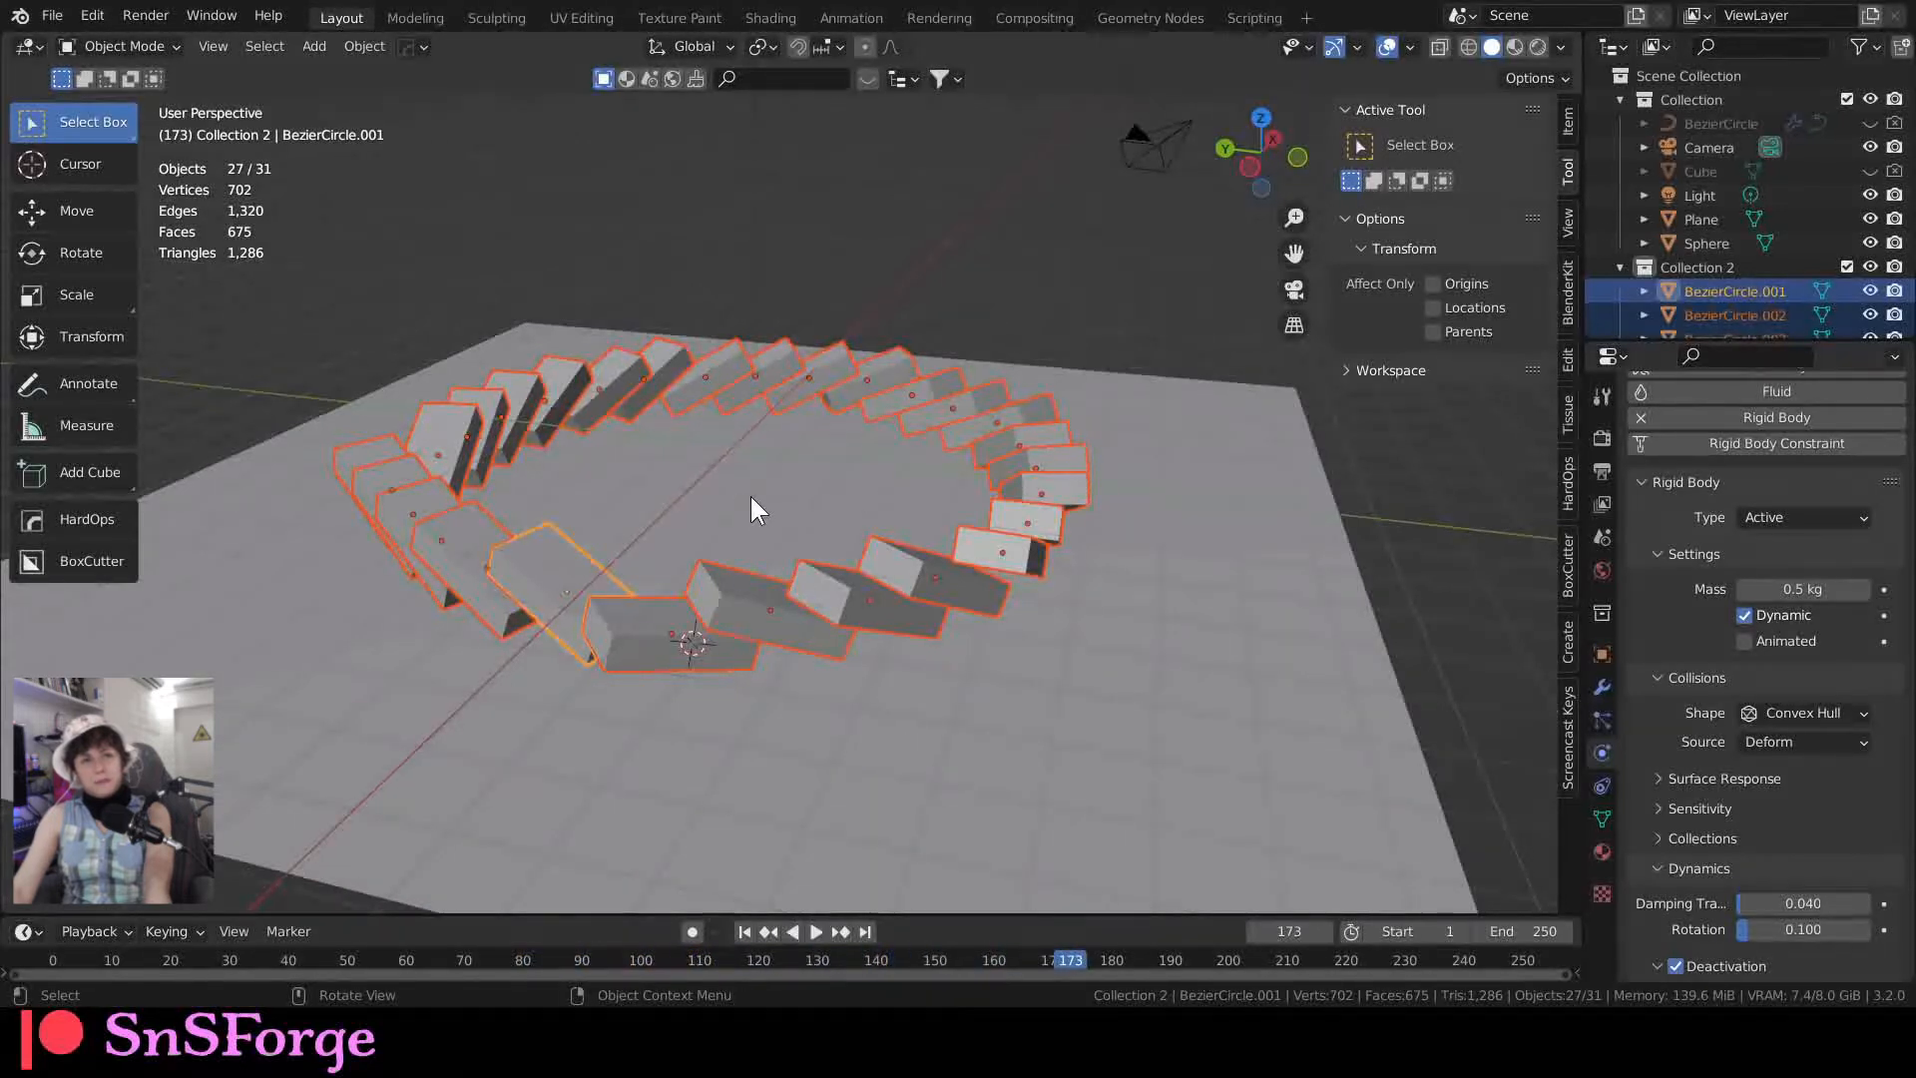
{"action": "left_click", "coordinate": [744, 931]}
{"action": "middle_click_drag", "start_coordinate": [763, 583], "coordinate": [801, 674]}
{"action": "scroll", "coordinate": [778, 699], "scroll_direction": "down", "scroll_amount": 6}
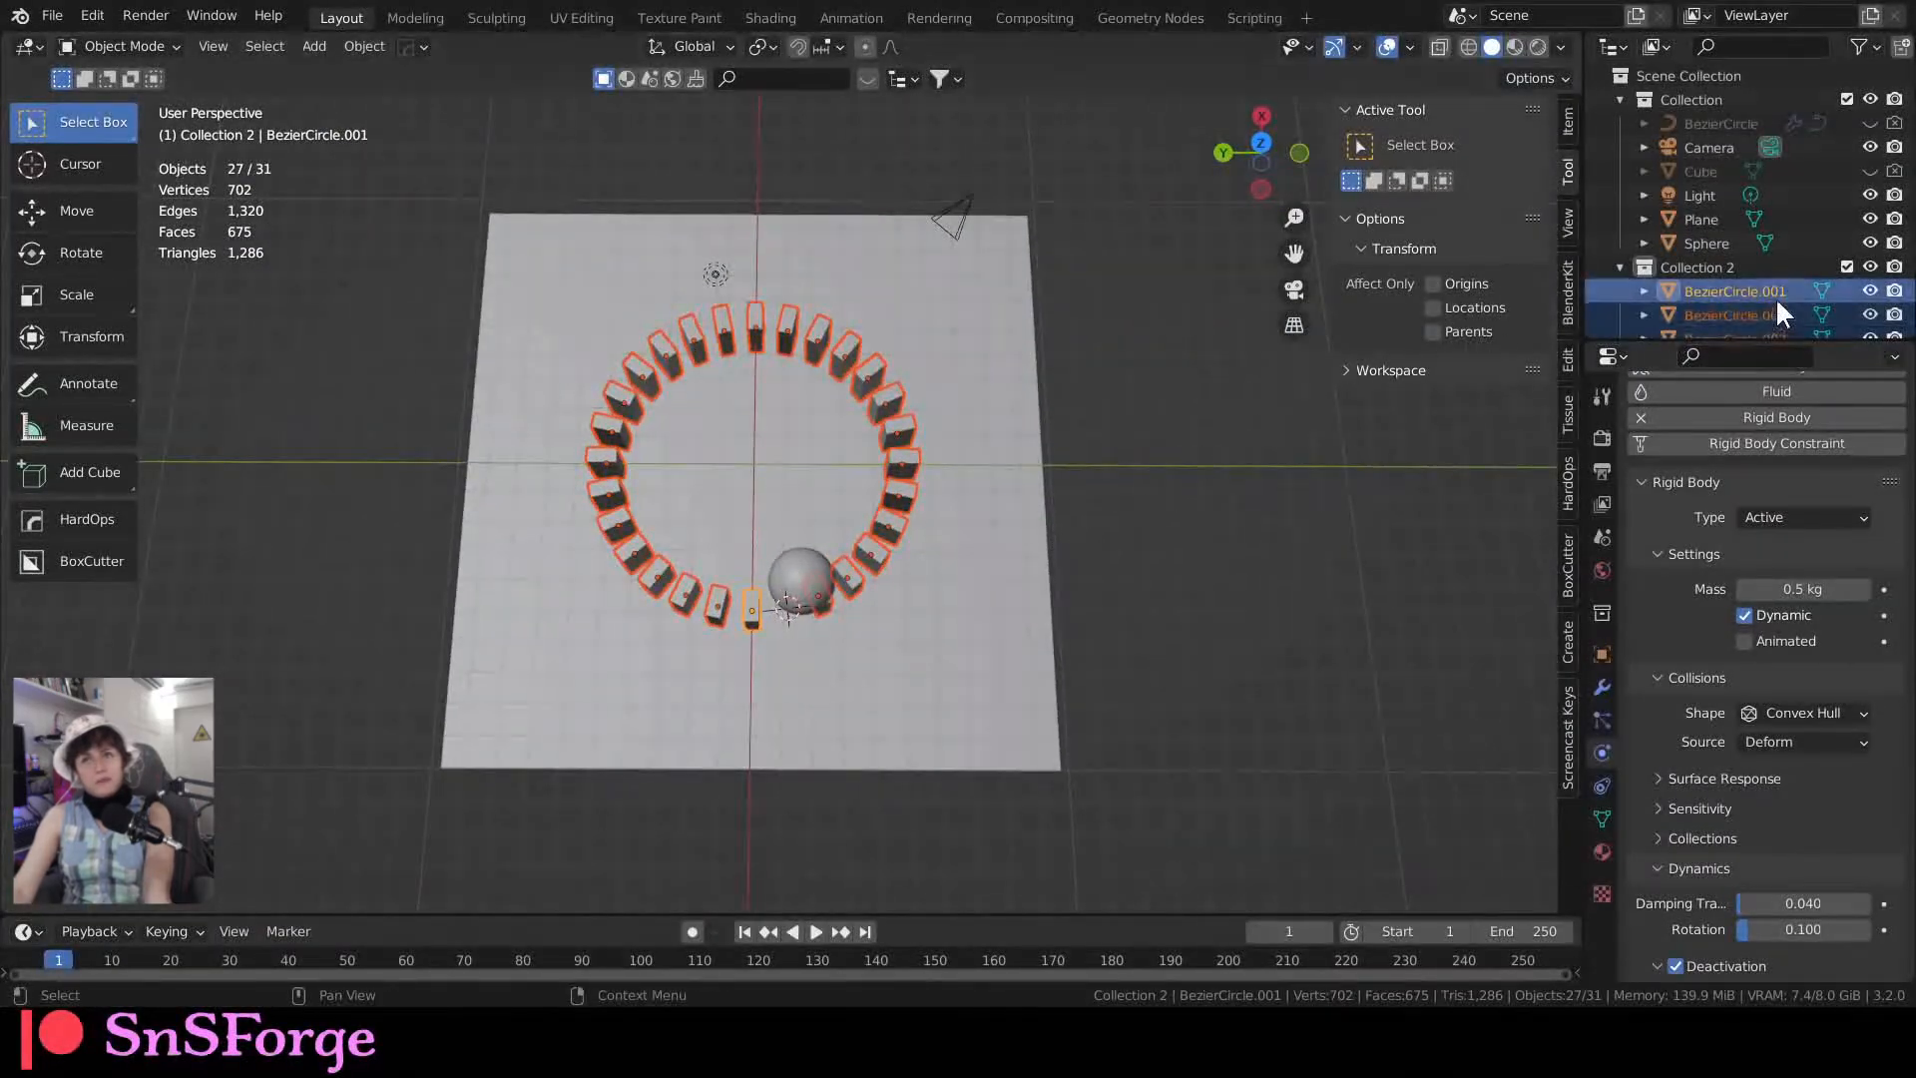
{"action": "left_click", "coordinate": [1872, 268]}
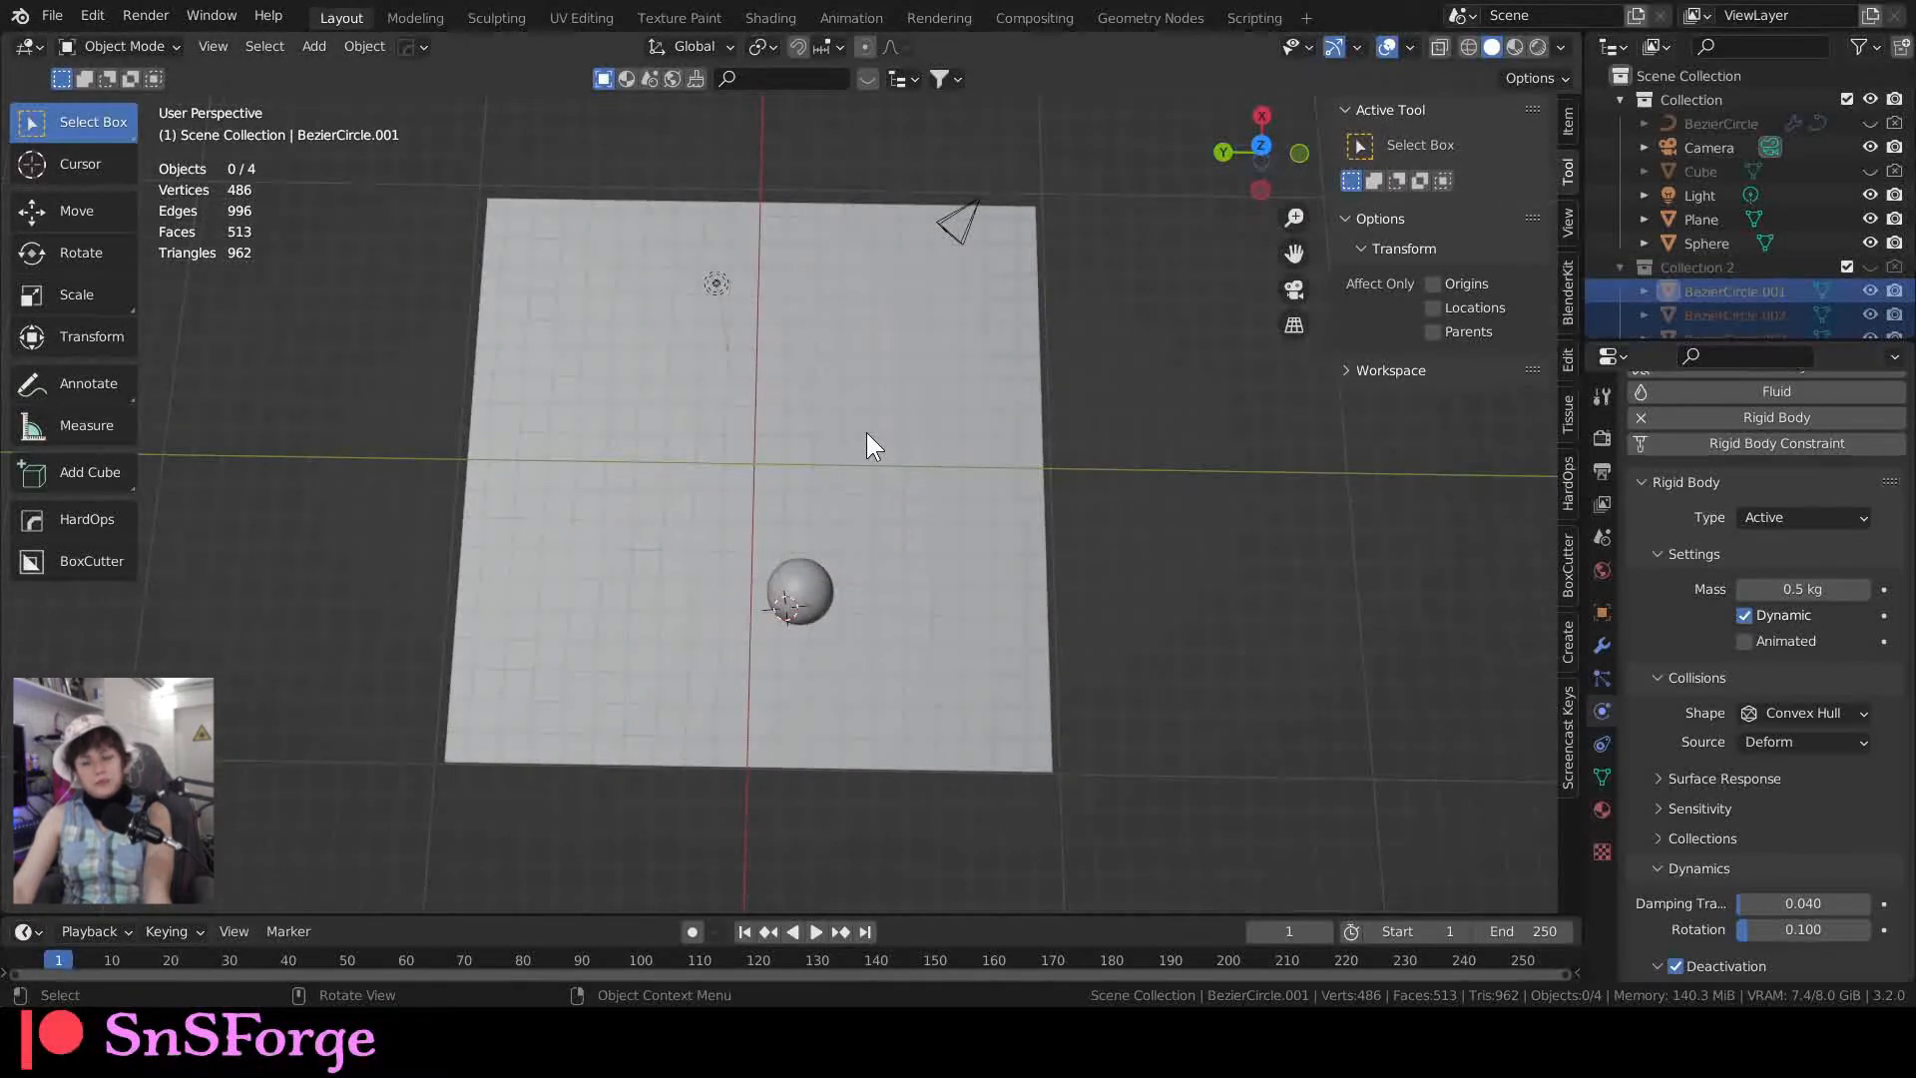
Step: View the scene from the top and save the file as domino-ver1.blend
{"action": "key", "text": "KP_7"}
{"action": "middle_click_drag", "start_coordinate": [876, 440], "coordinate": [698, 485], "text": "shift"}
{"action": "scroll", "coordinate": [699, 480], "scroll_direction": "up", "scroll_amount": 1}
{"action": "scroll", "coordinate": [701, 477], "scroll_direction": "down", "scroll_amount": 1}
{"action": "scroll", "coordinate": [702, 471], "scroll_direction": "up", "scroll_amount": 1}
{"action": "scroll", "coordinate": [703, 471], "scroll_direction": "down", "scroll_amount": 2}
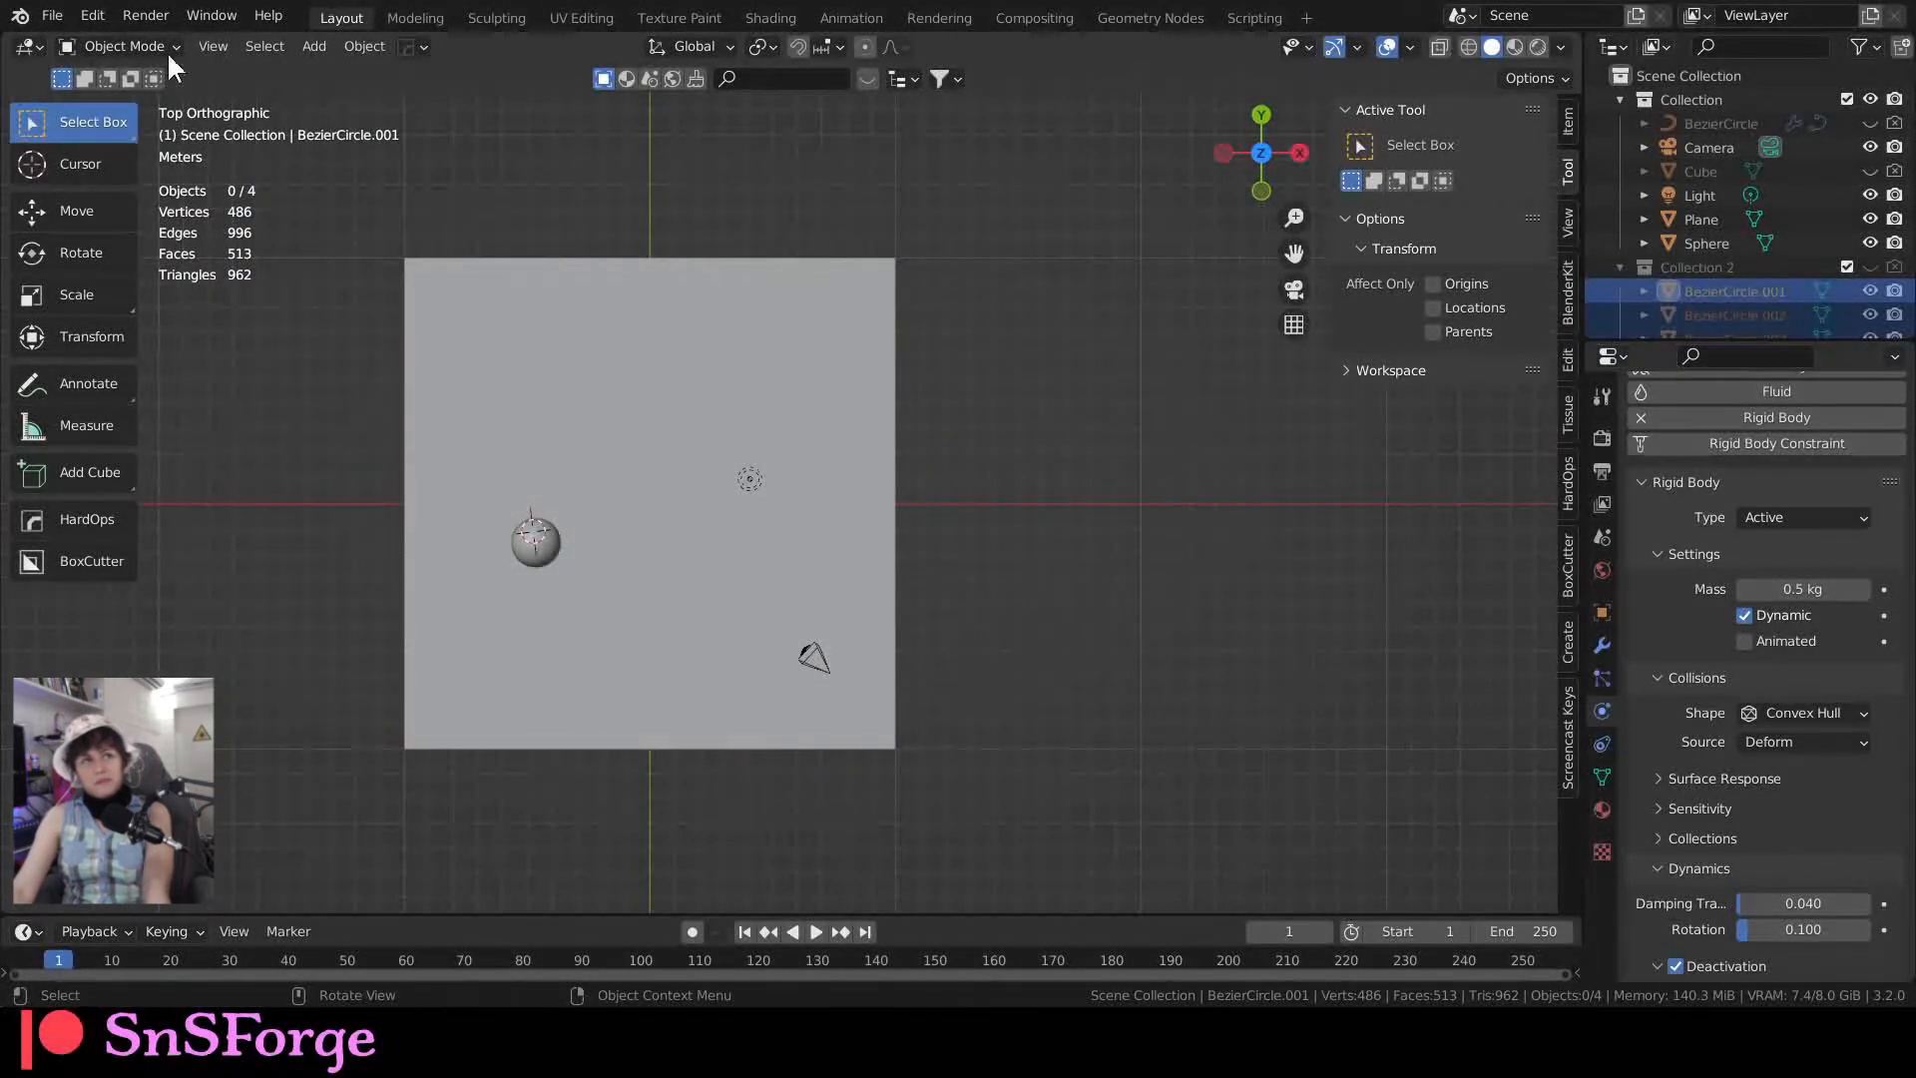
{"action": "left_click", "coordinate": [58, 12]}
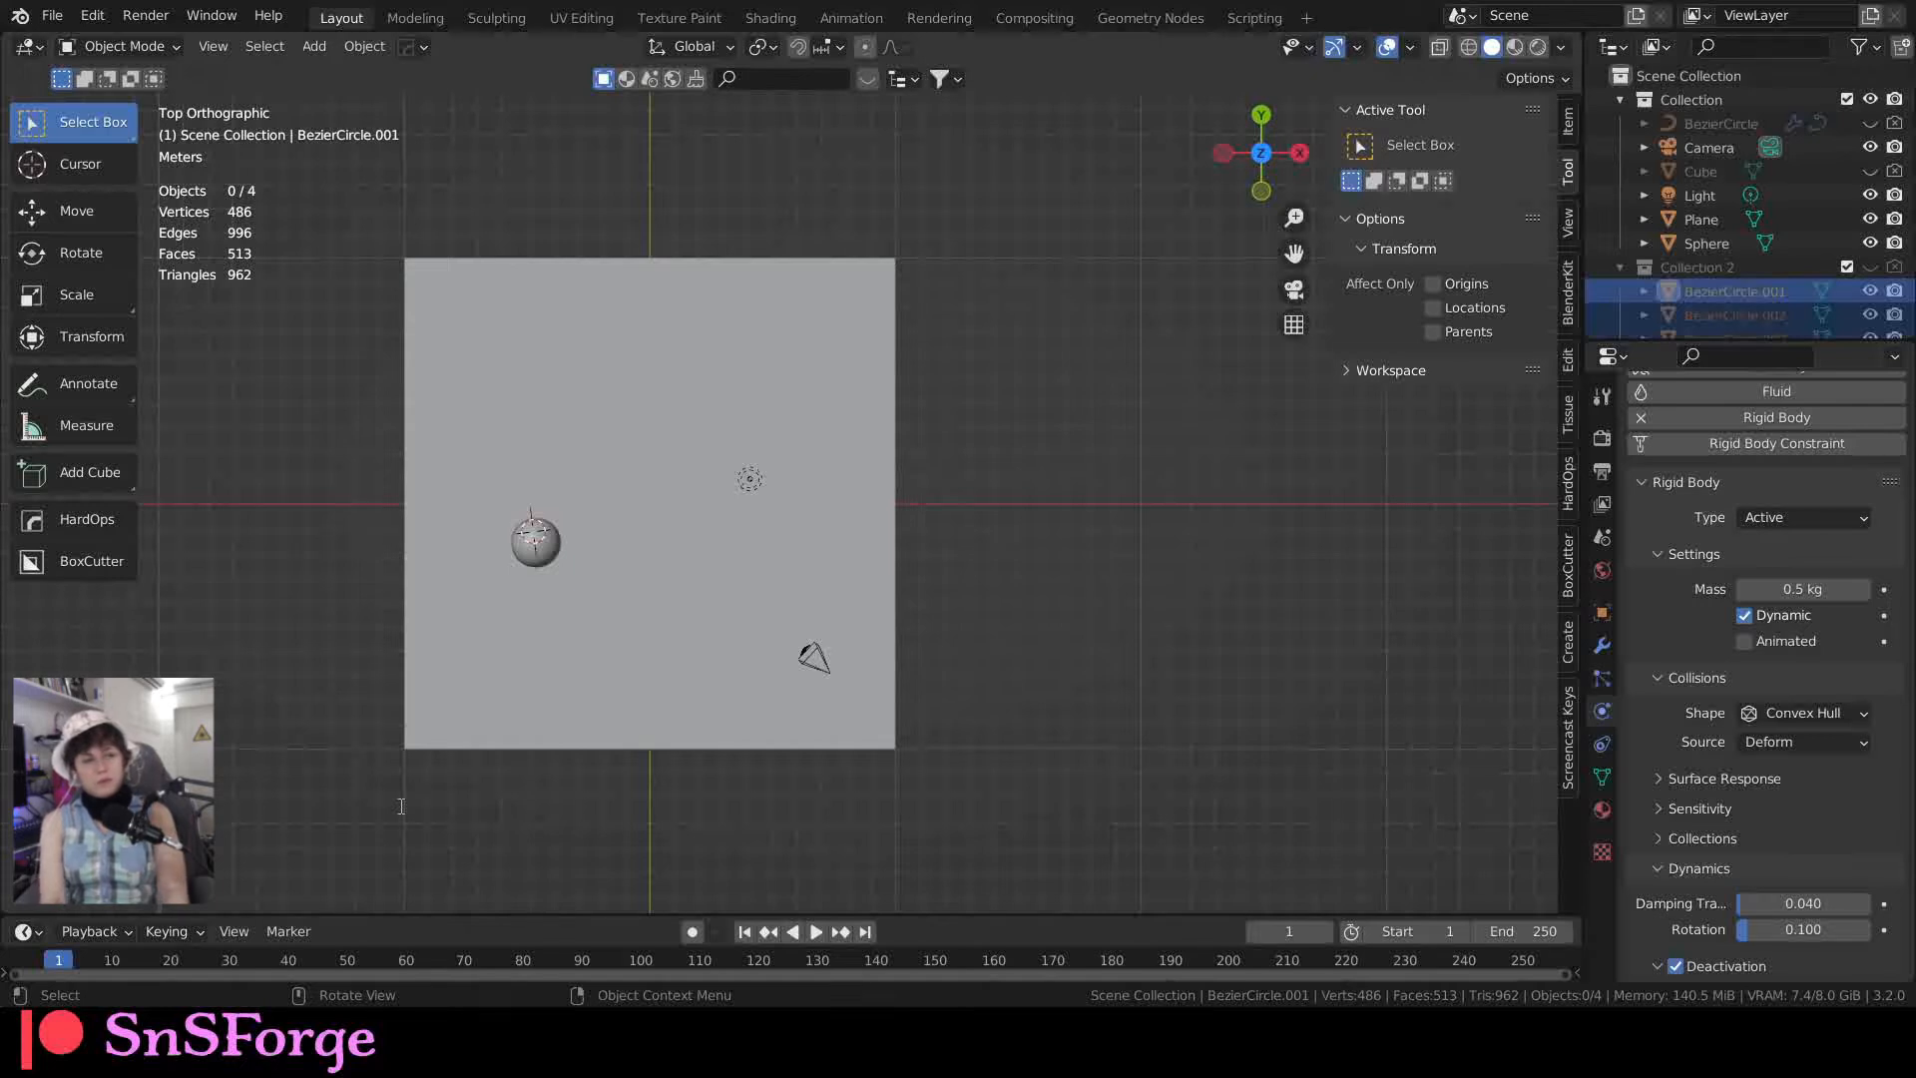
{"action": "key", "text": "ctrl+s"}
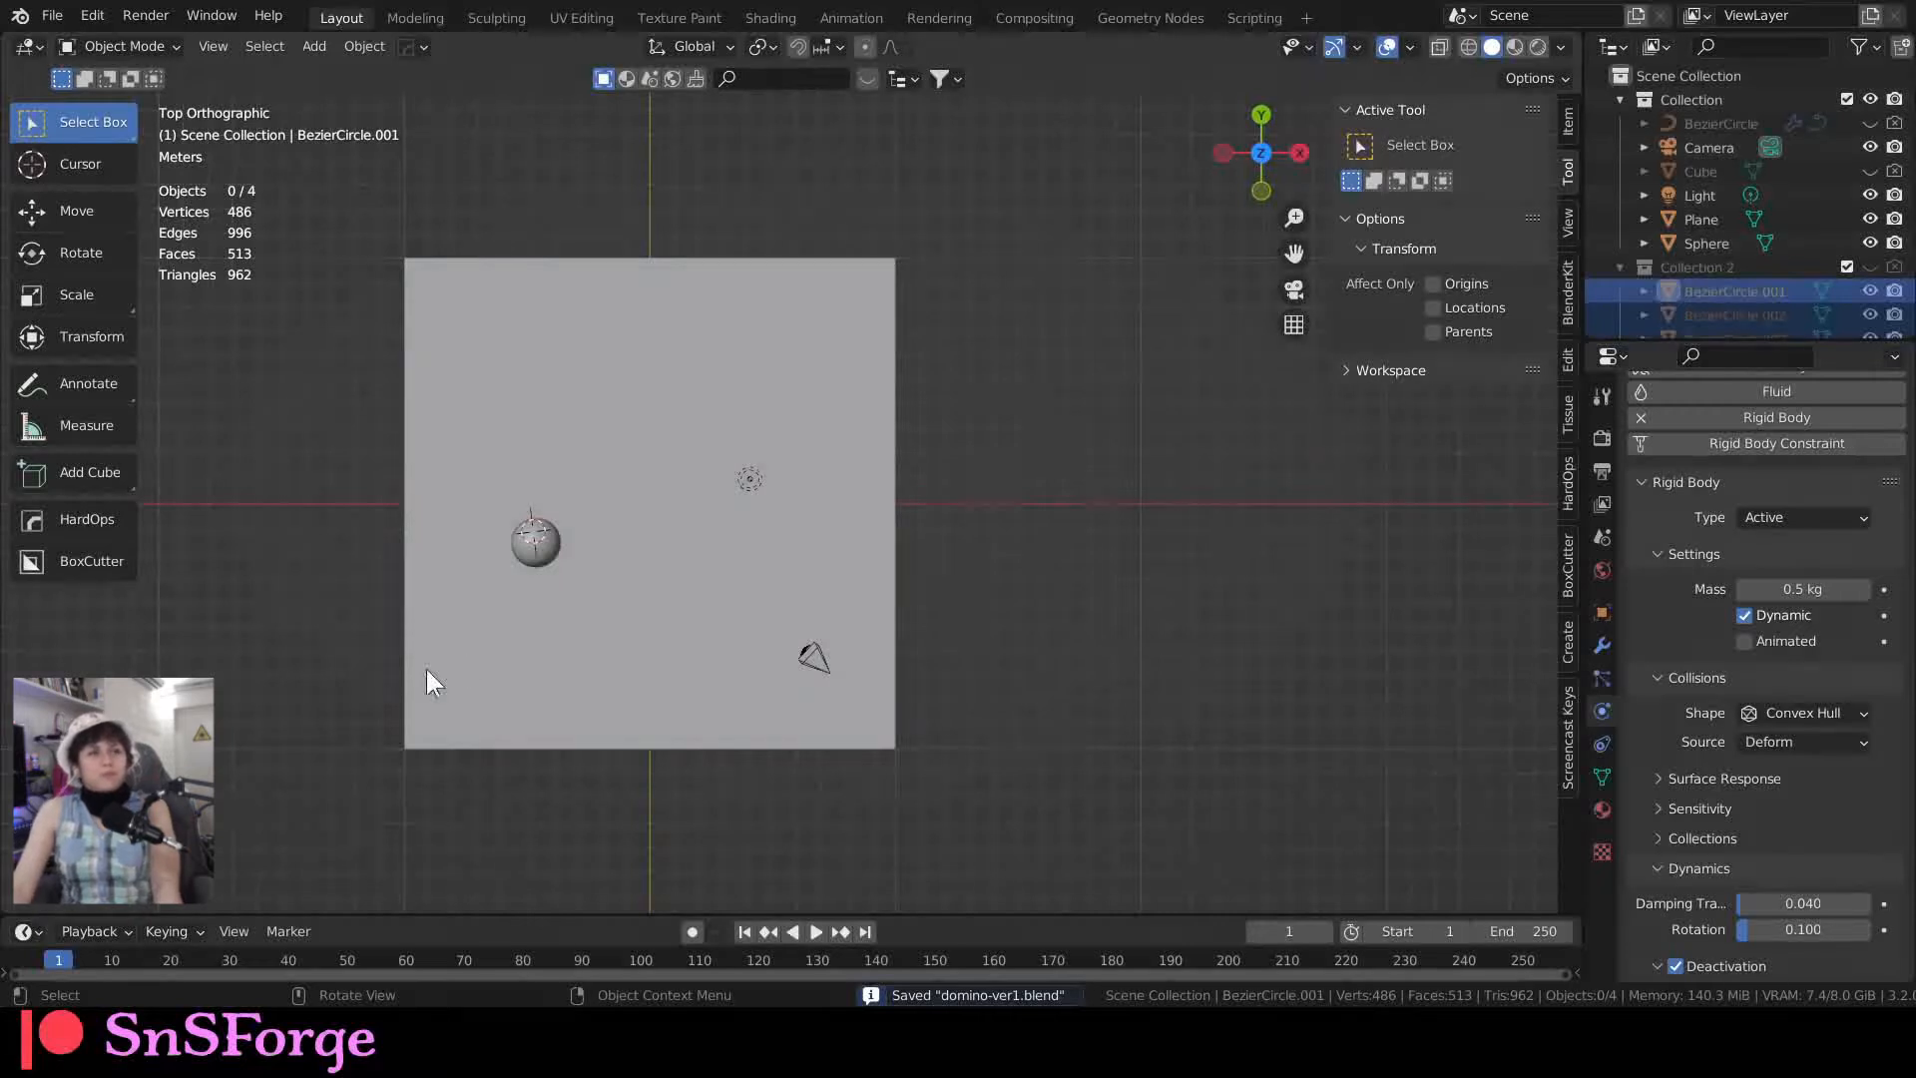
Step: Add a Bezier curve to the scene and delete all its default points in Edit Mode
{"action": "scroll", "coordinate": [590, 519], "scroll_direction": "up", "scroll_amount": 2}
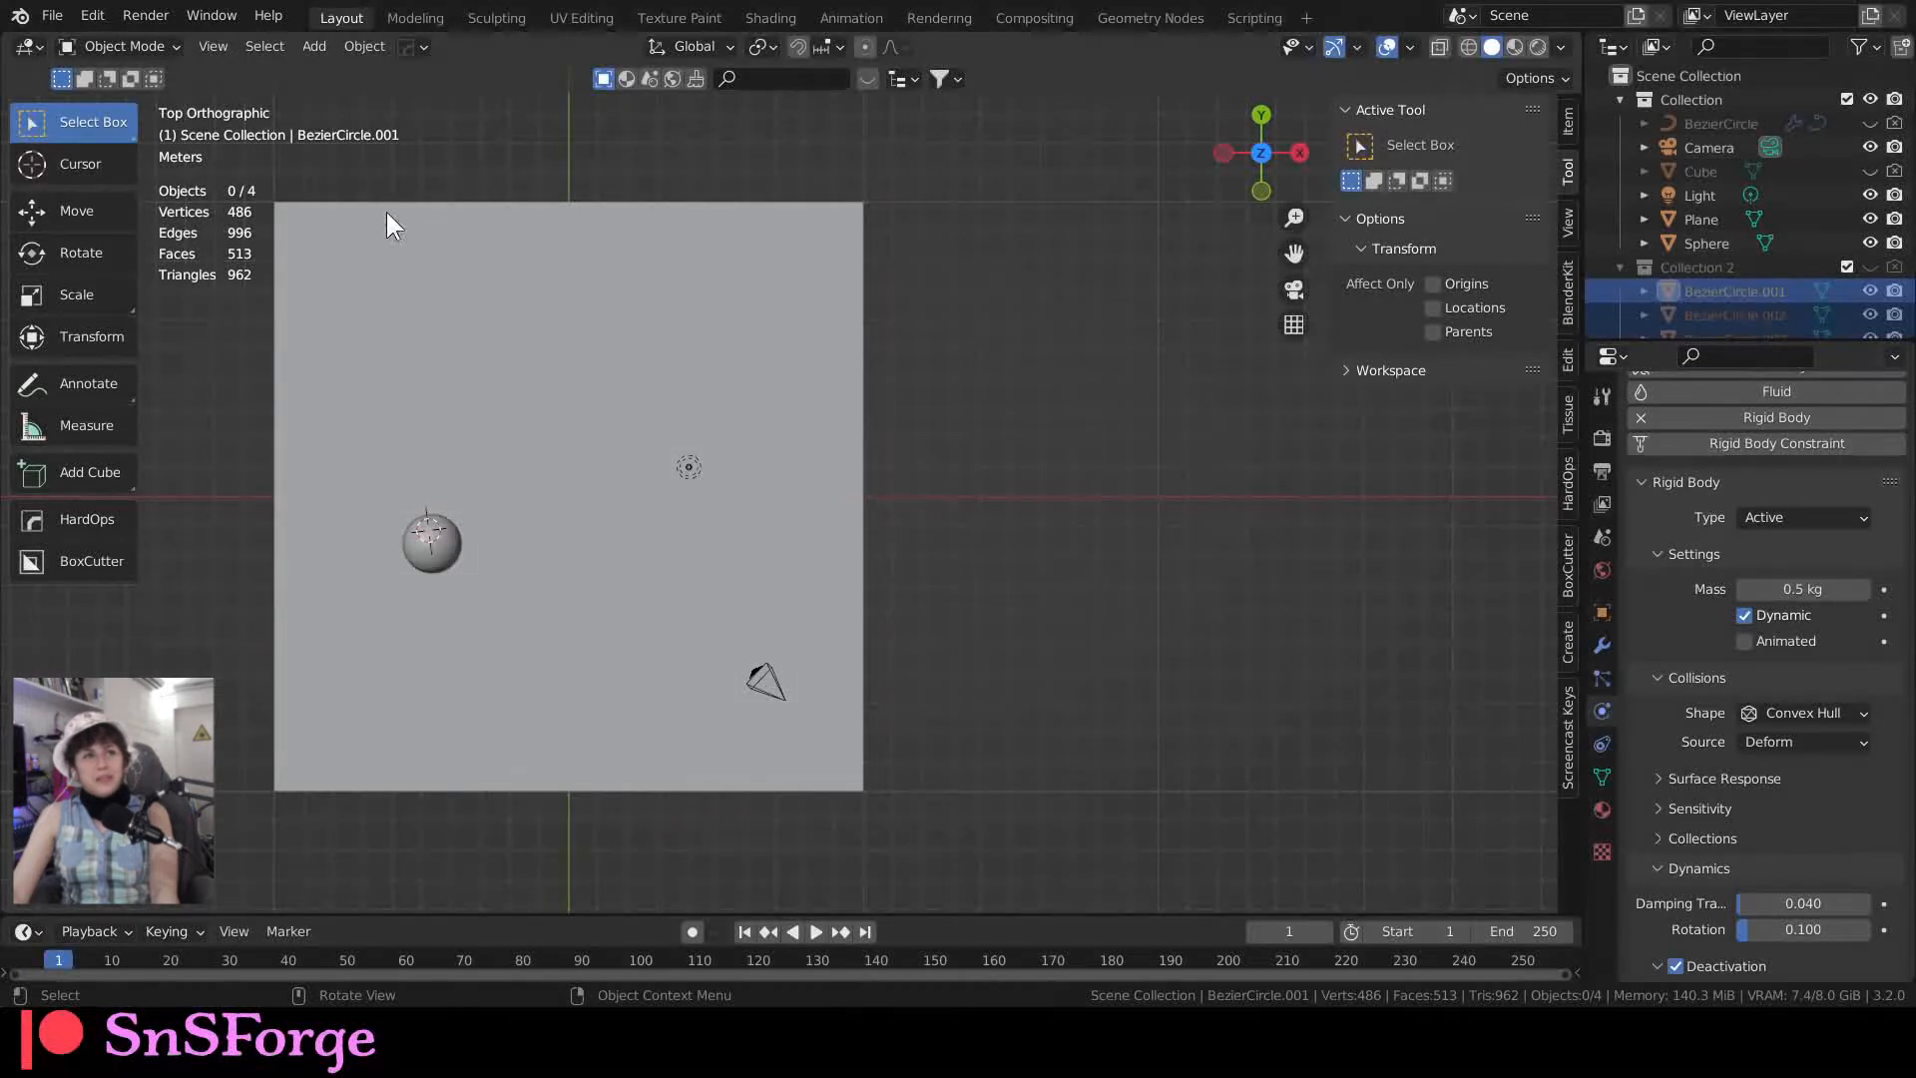
{"action": "left_click", "coordinate": [319, 48]}
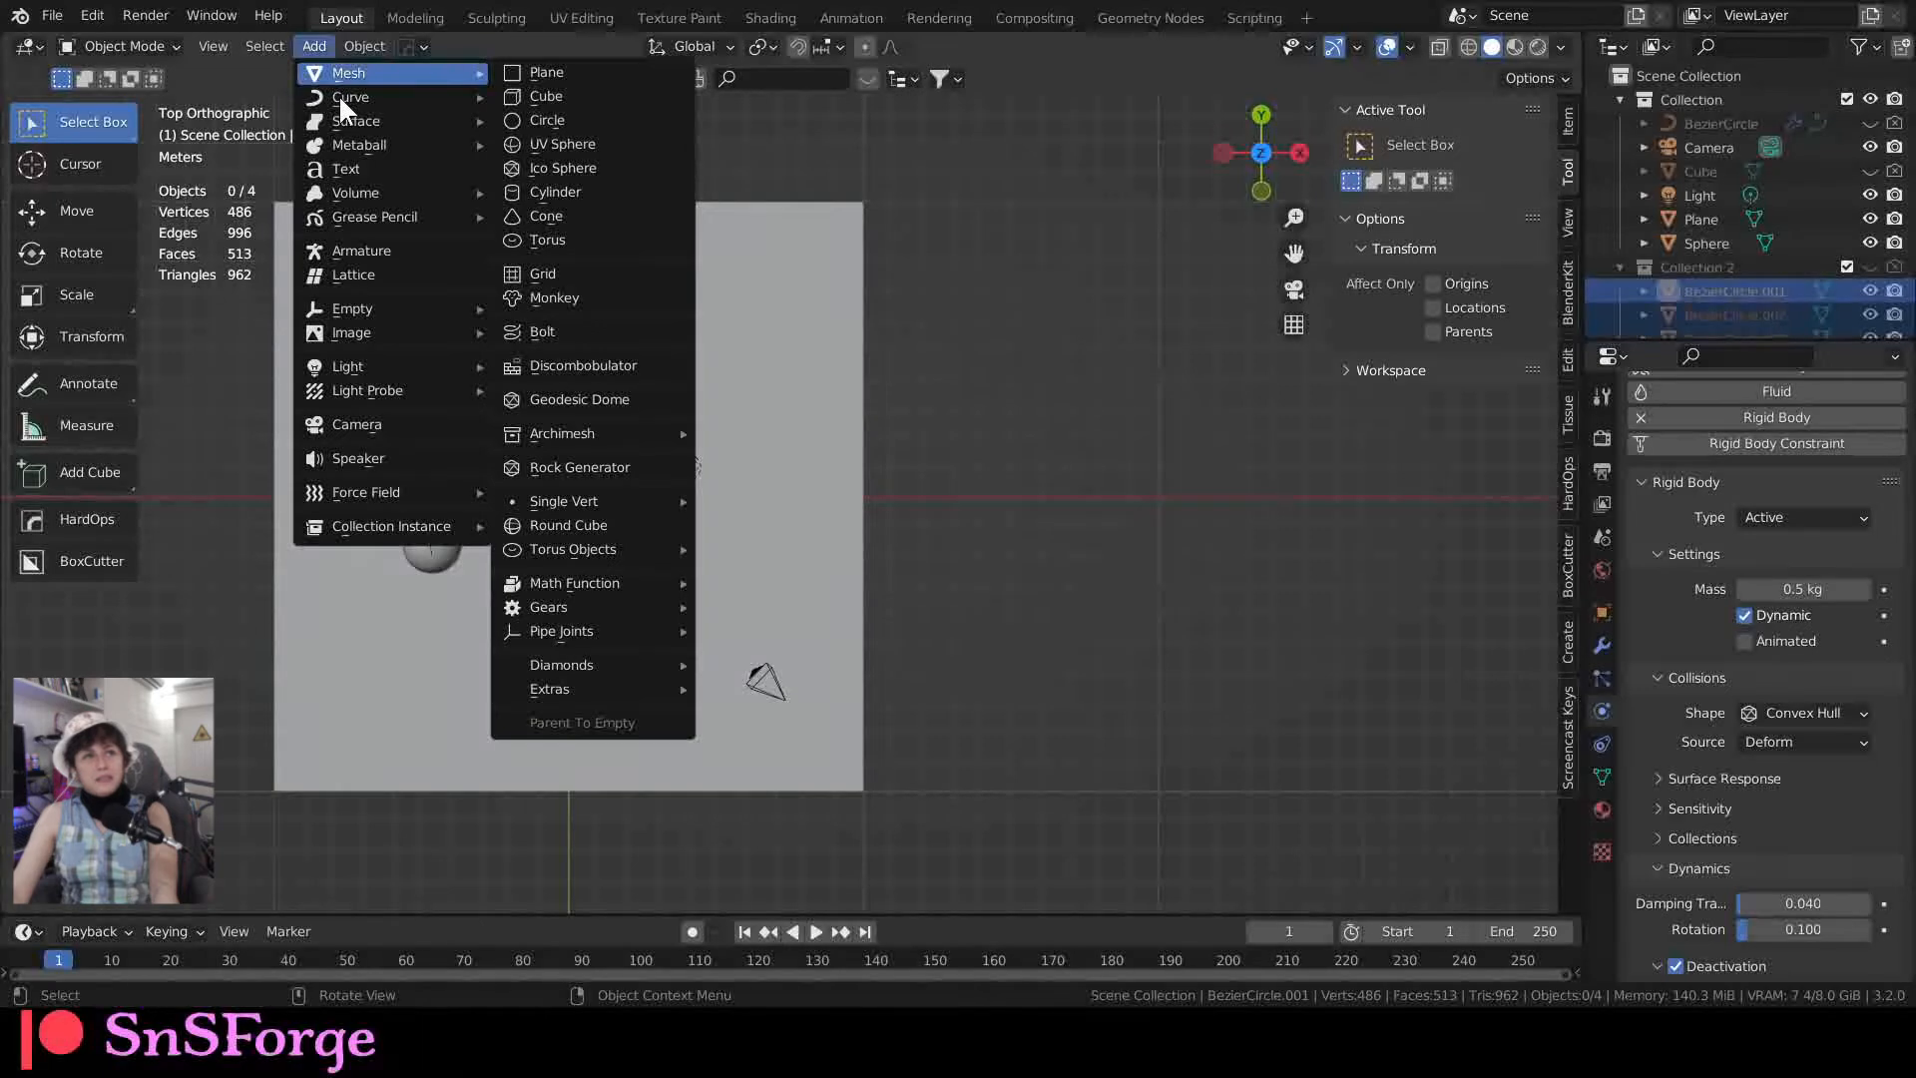
{"action": "mouse_move", "coordinate": [338, 94]}
{"action": "left_click", "coordinate": [515, 100]}
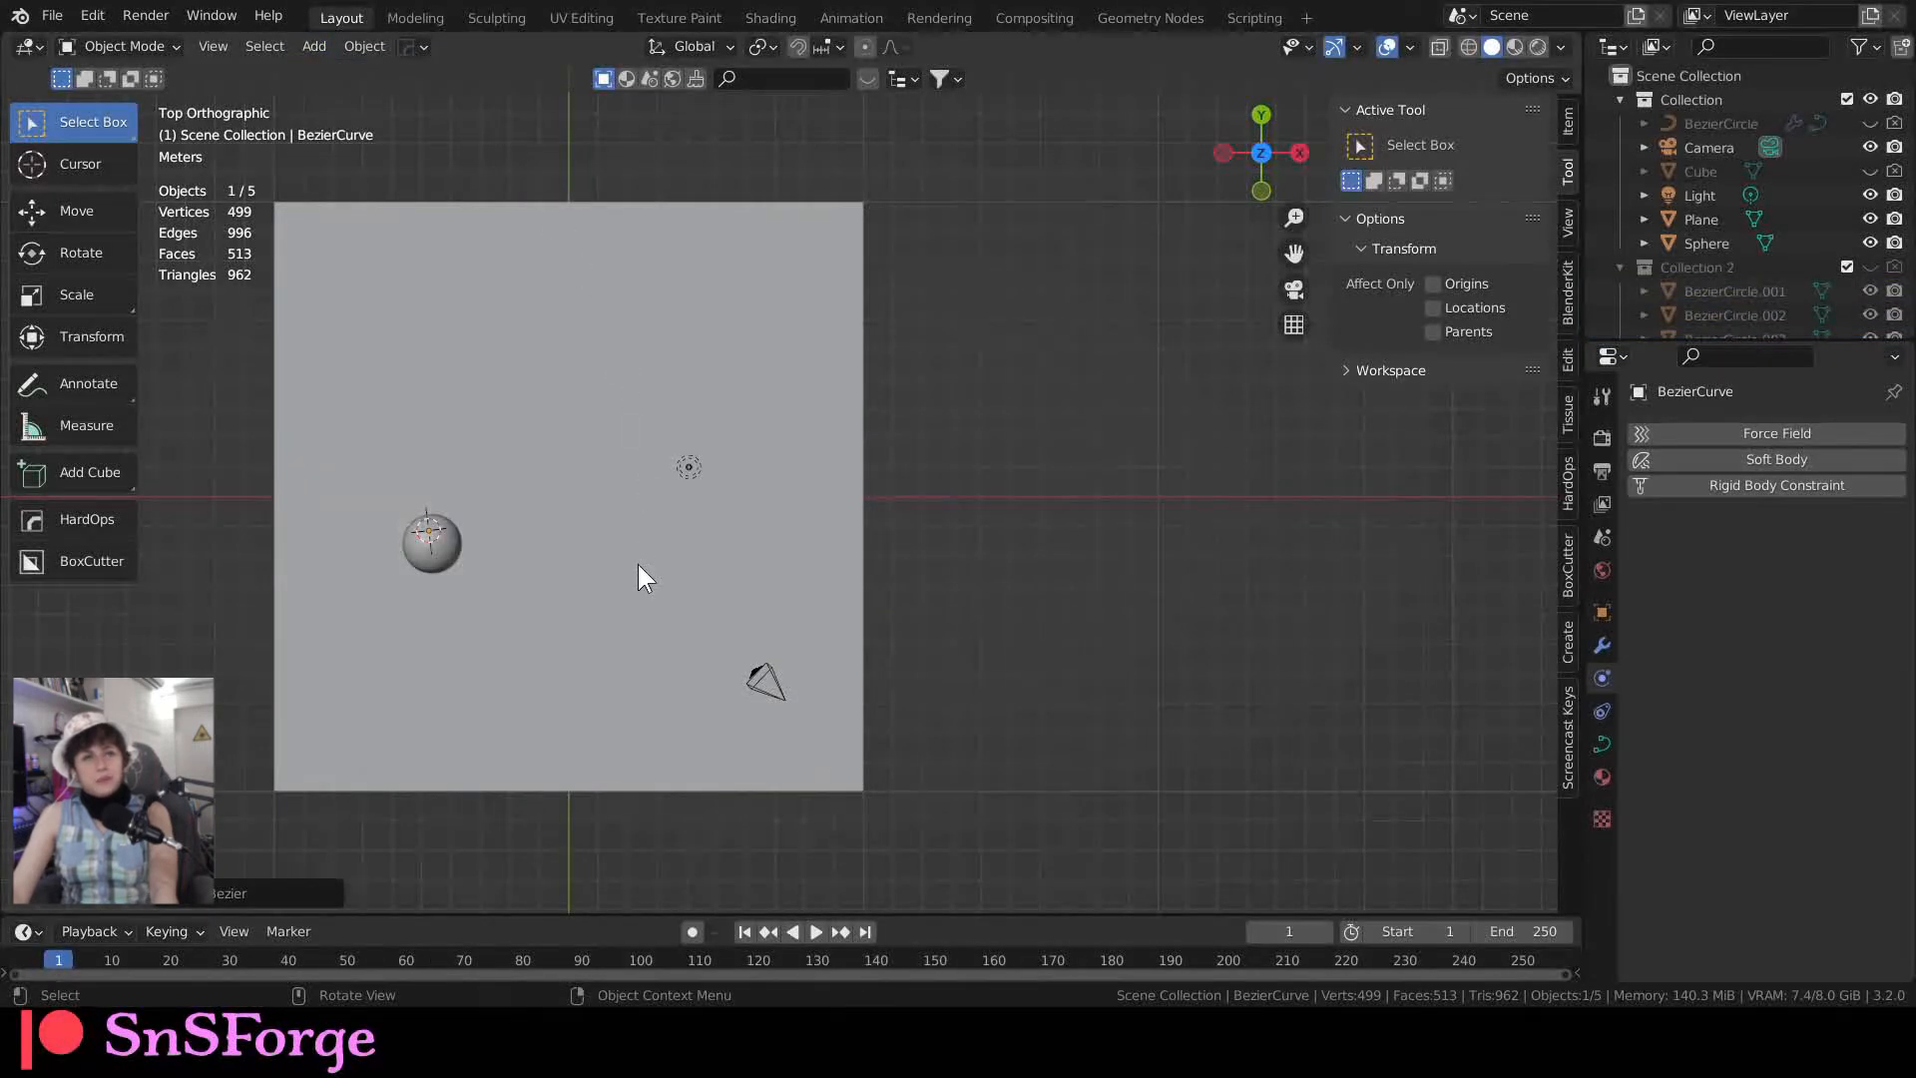
{"action": "key", "text": "Tab"}
{"action": "scroll", "coordinate": [402, 556], "scroll_direction": "up", "scroll_amount": 2}
{"action": "scroll", "coordinate": [403, 558], "scroll_direction": "down", "scroll_amount": 2}
{"action": "key", "text": "x"}
{"action": "left_click", "coordinate": [403, 560]}
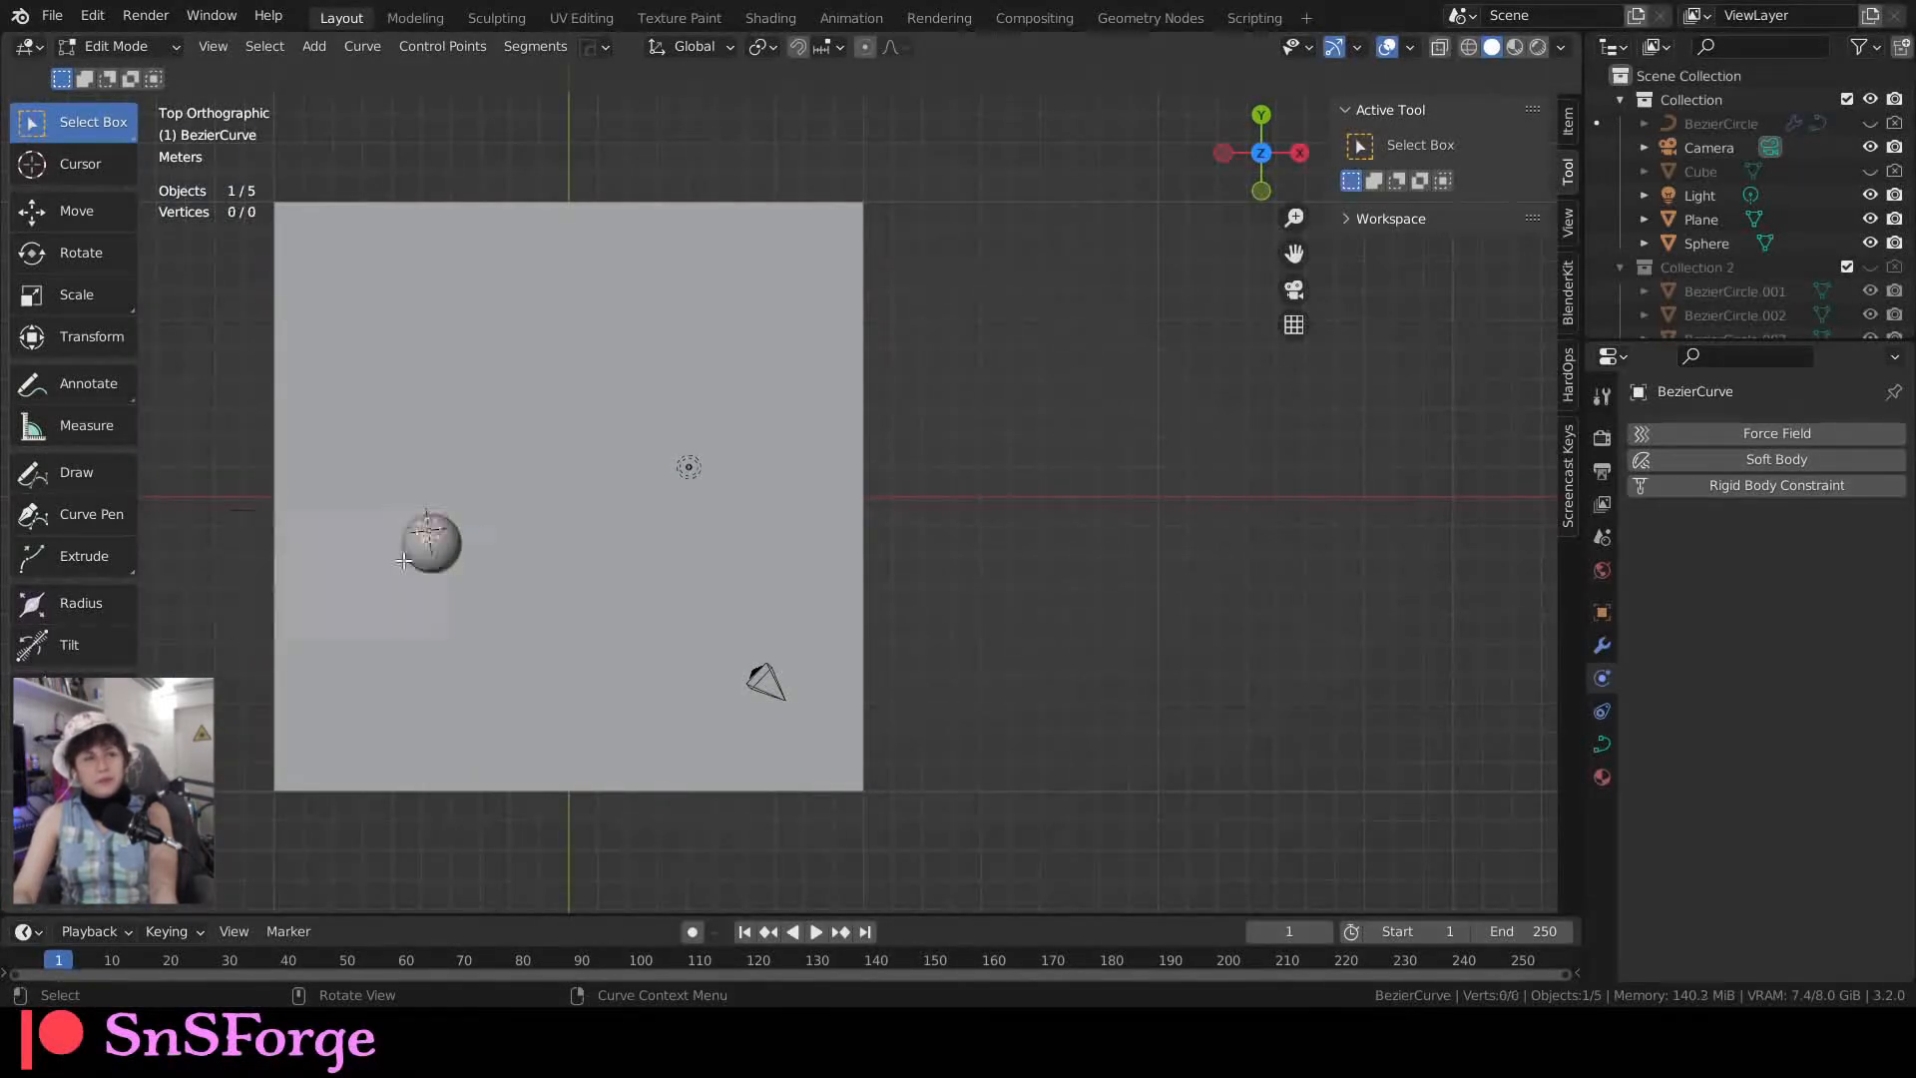
Step: Draw a long winding S-shaped Bezier path across the ground plane, starting at the sphere, and return to Object Mode
{"action": "left_click", "coordinate": [60, 477]}
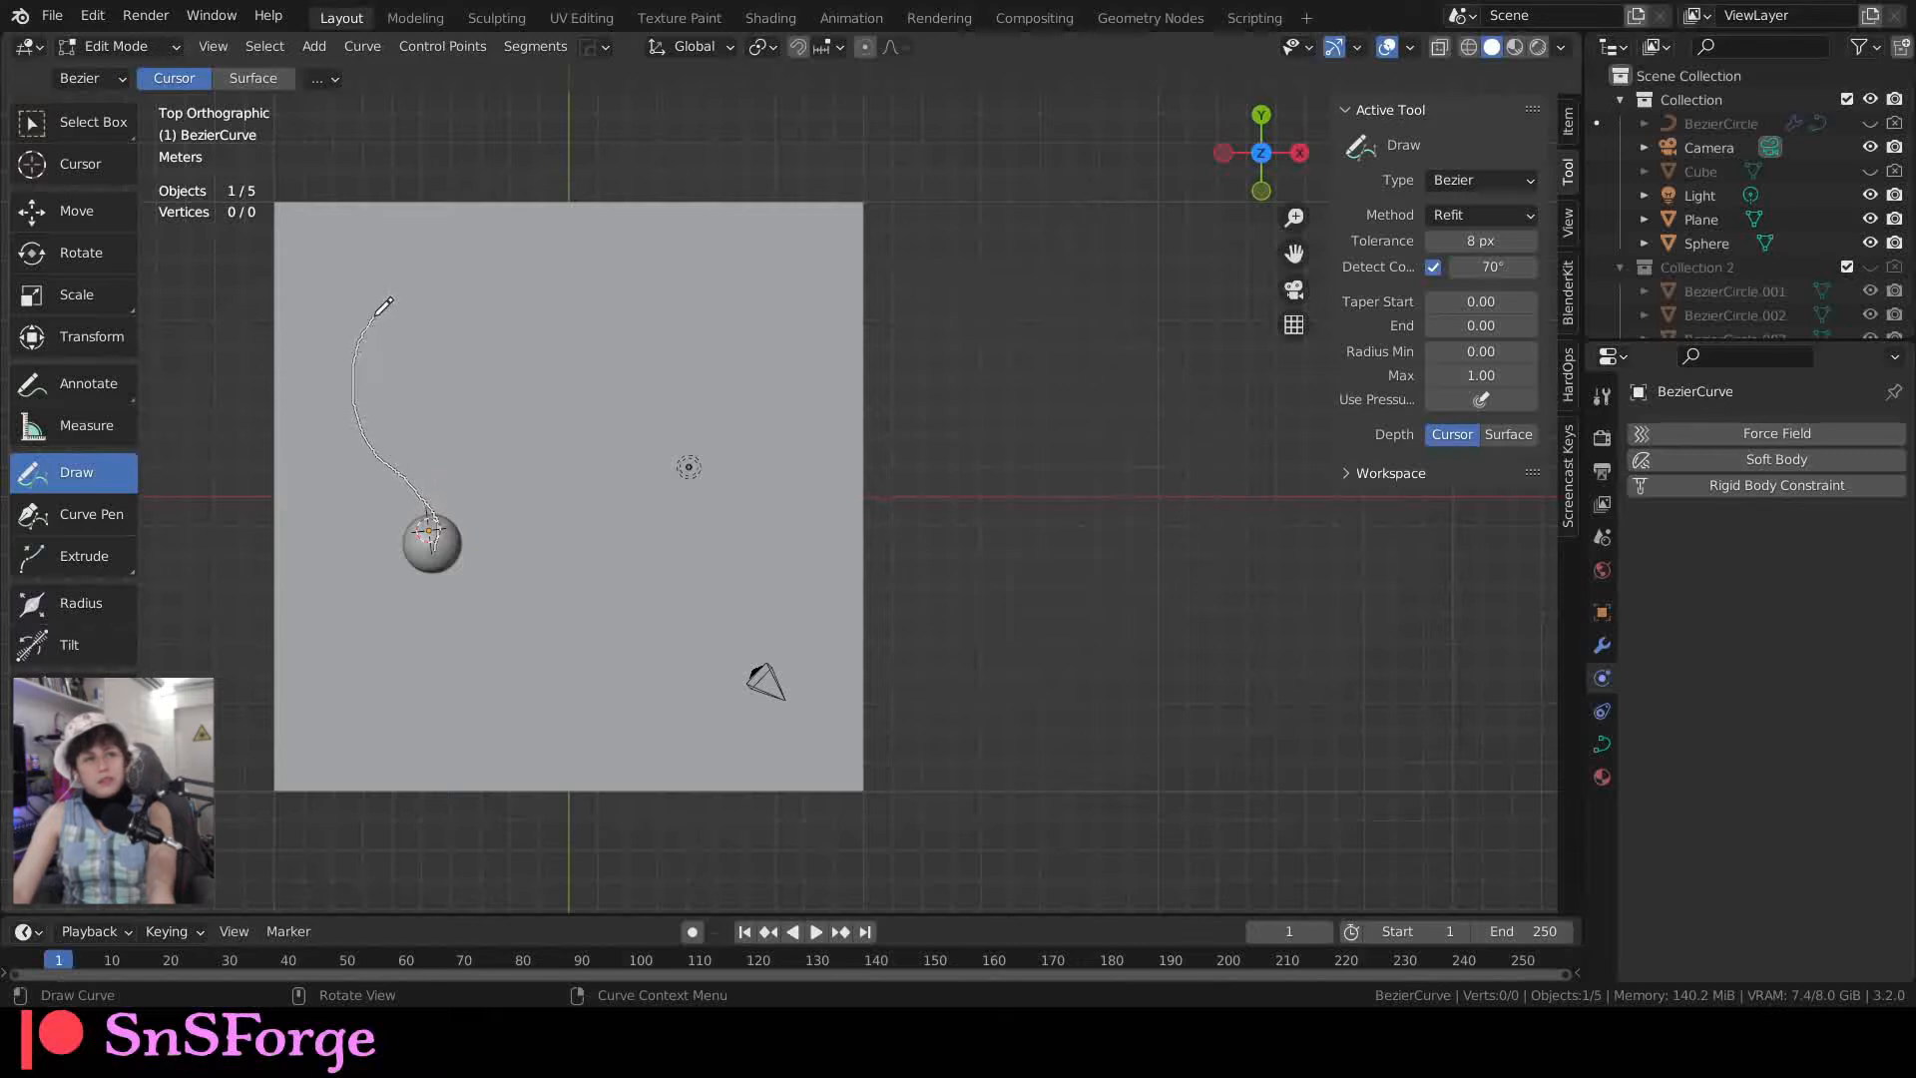
{"action": "left_click_drag", "start_coordinate": [558, 246], "coordinate": [673, 237]}
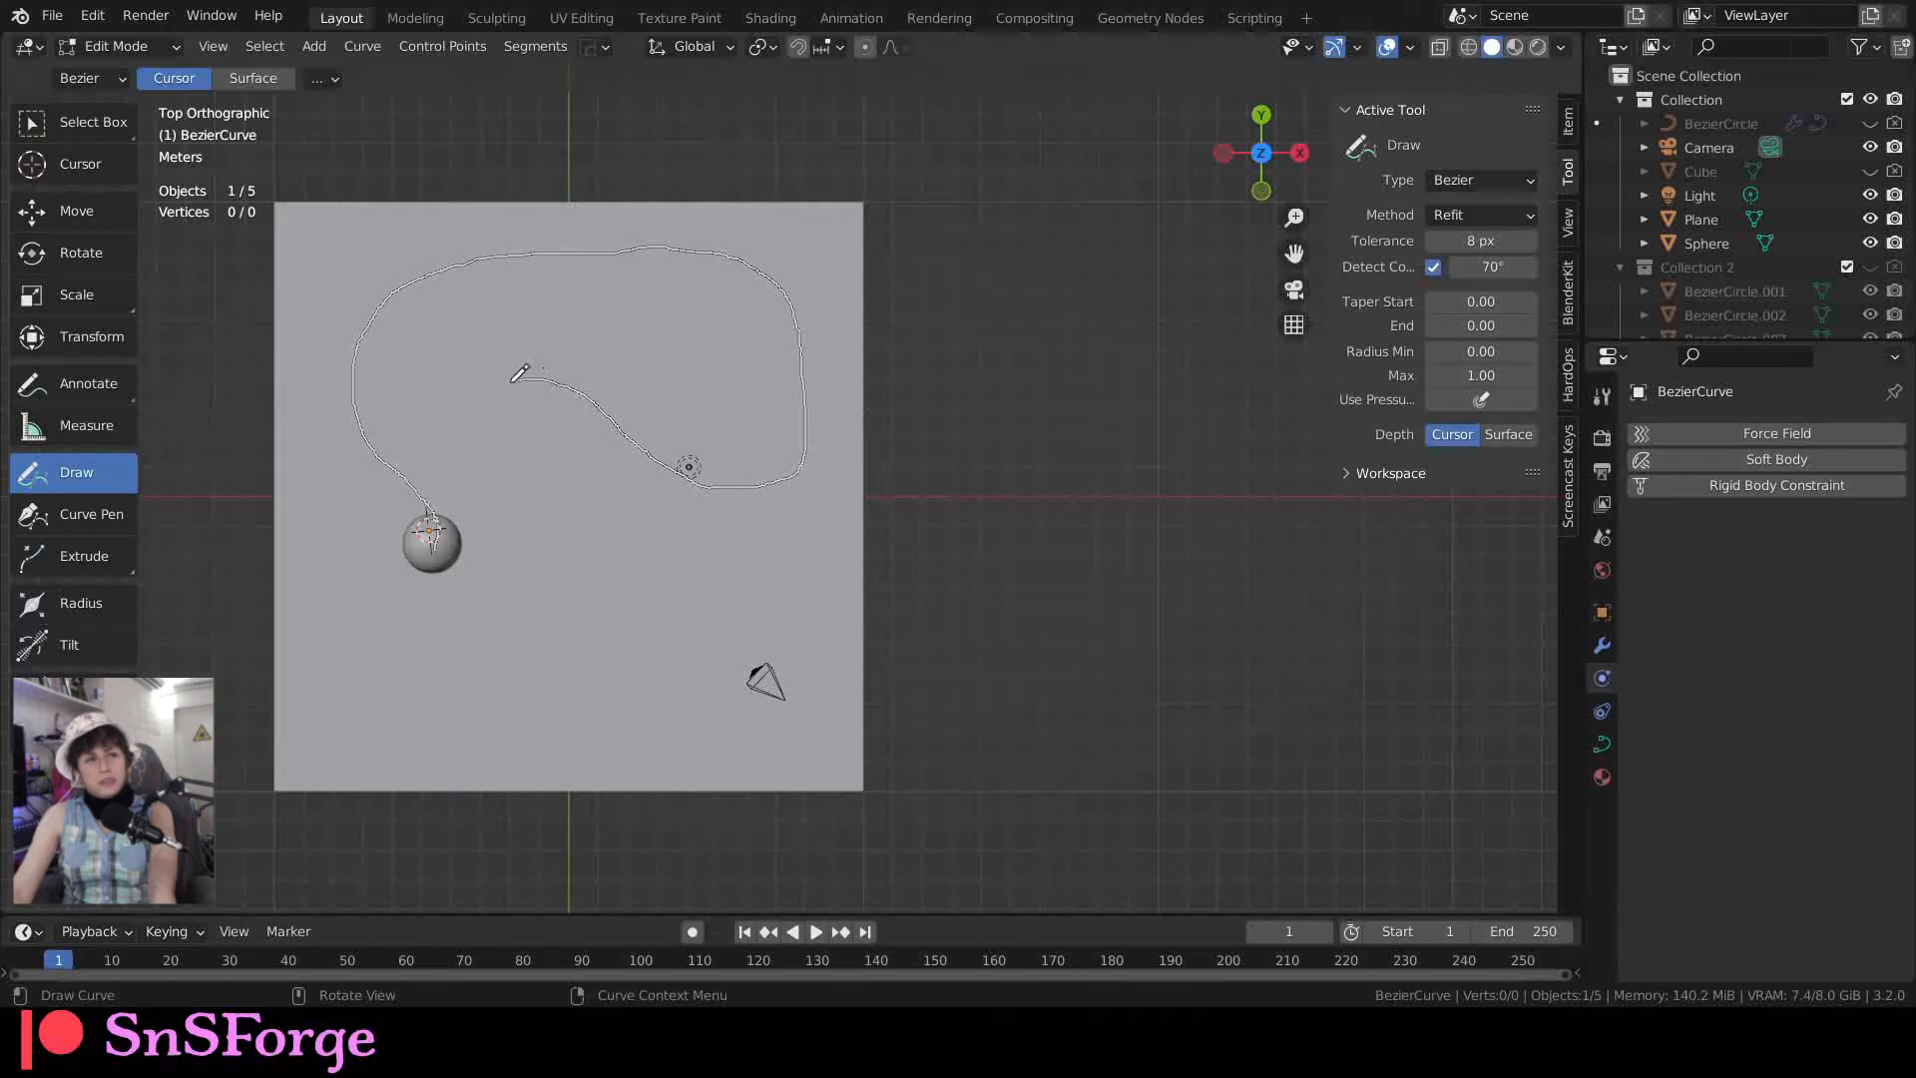
{"action": "left_click_drag", "start_coordinate": [496, 492], "coordinate": [616, 541]}
{"action": "mouse_move", "coordinate": [745, 654]}
{"action": "left_mouse_down"}
{"action": "mouse_move", "coordinate": [721, 710]}
{"action": "mouse_move", "coordinate": [536, 735]}
{"action": "mouse_move", "coordinate": [354, 659]}
{"action": "left_mouse_up"}
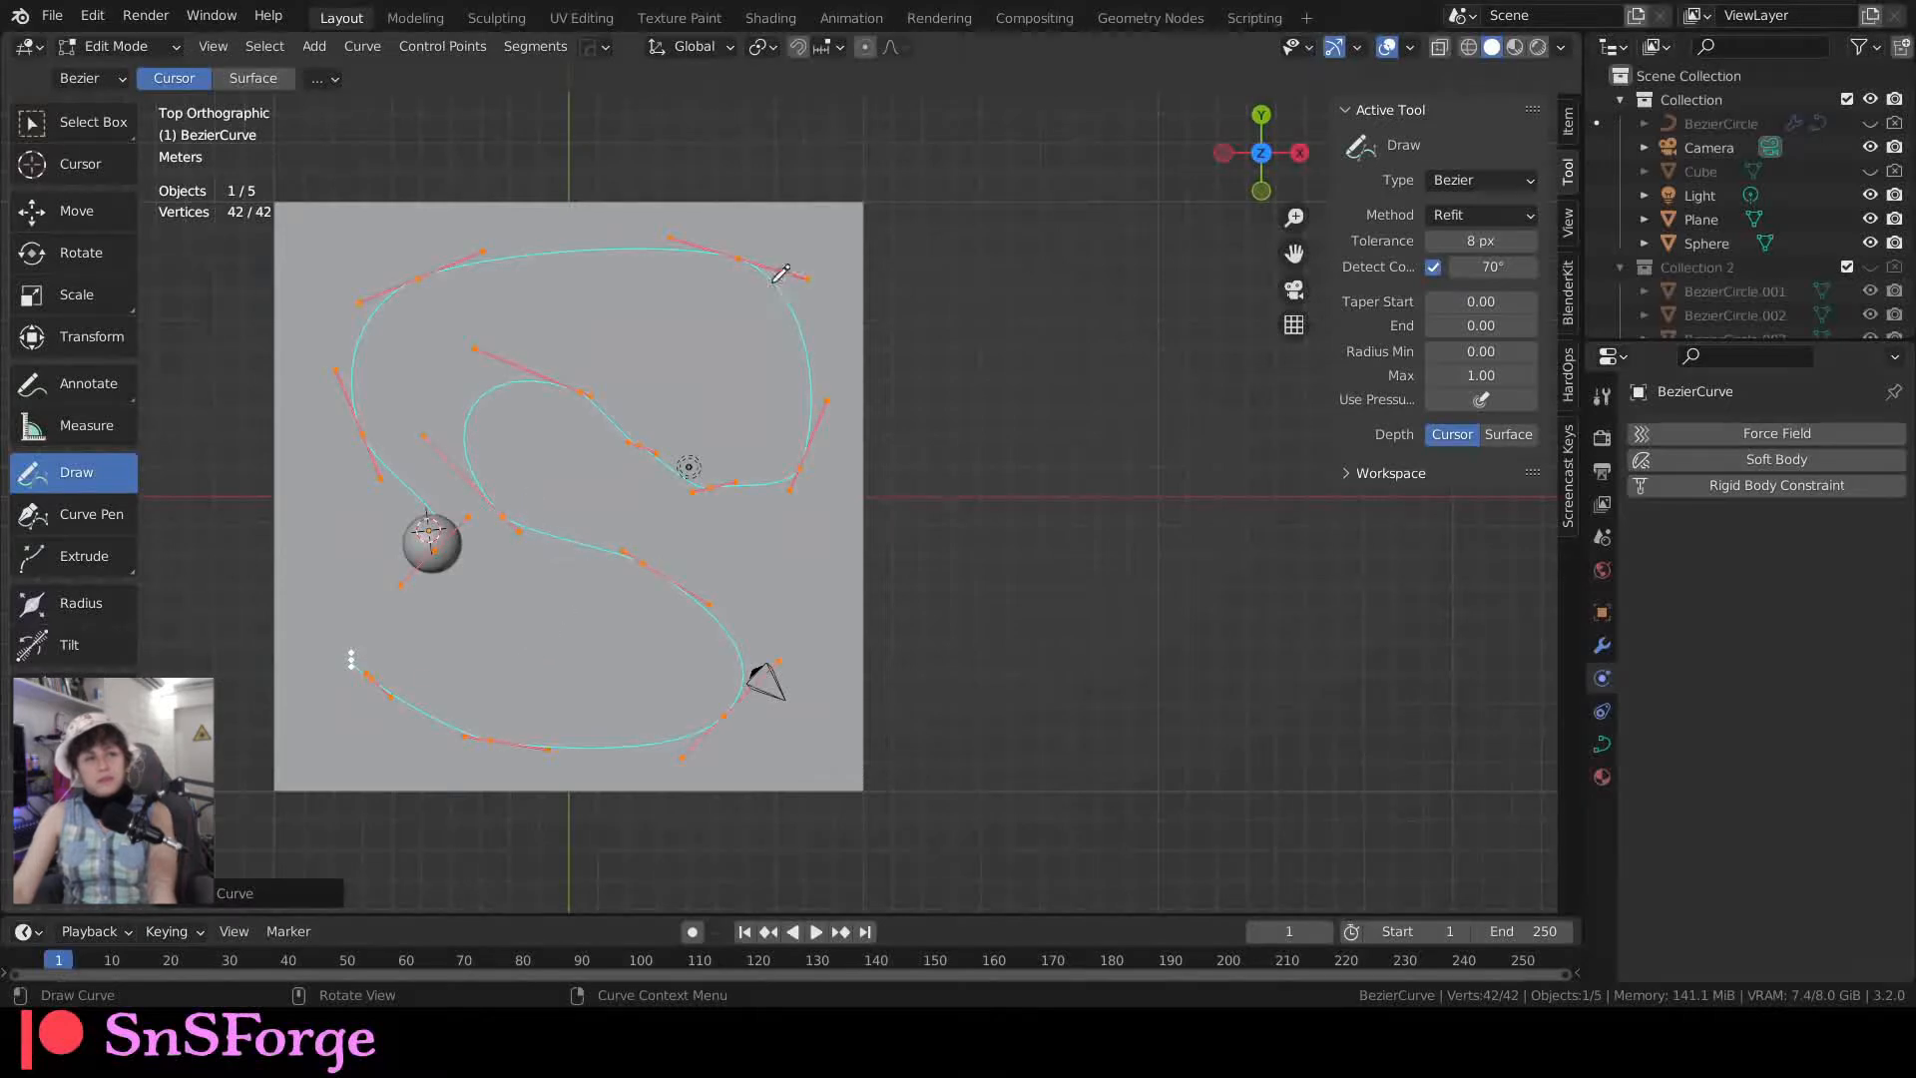
{"action": "key", "text": "Tab"}
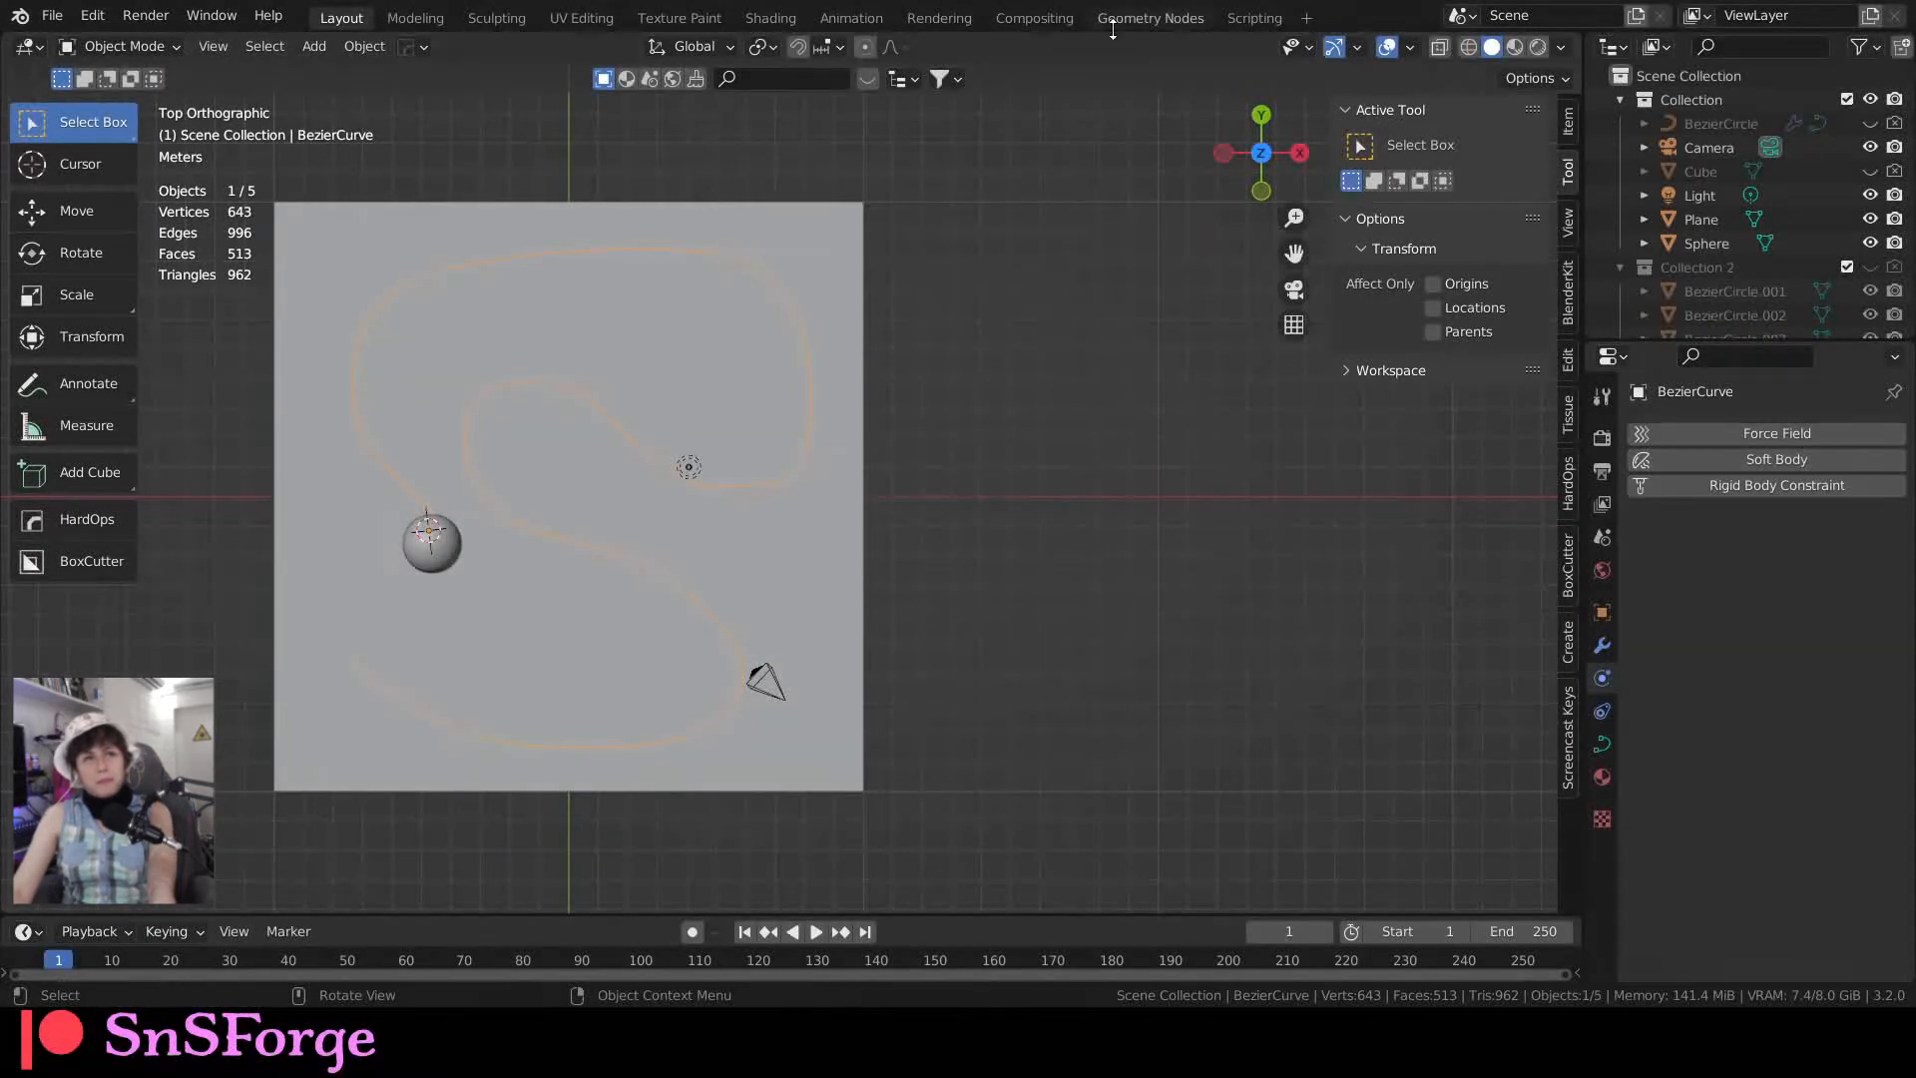
Step: Assign the existing Geometry Nodes domino node tree to the newly drawn curve
{"action": "left_click", "coordinate": [1112, 18]}
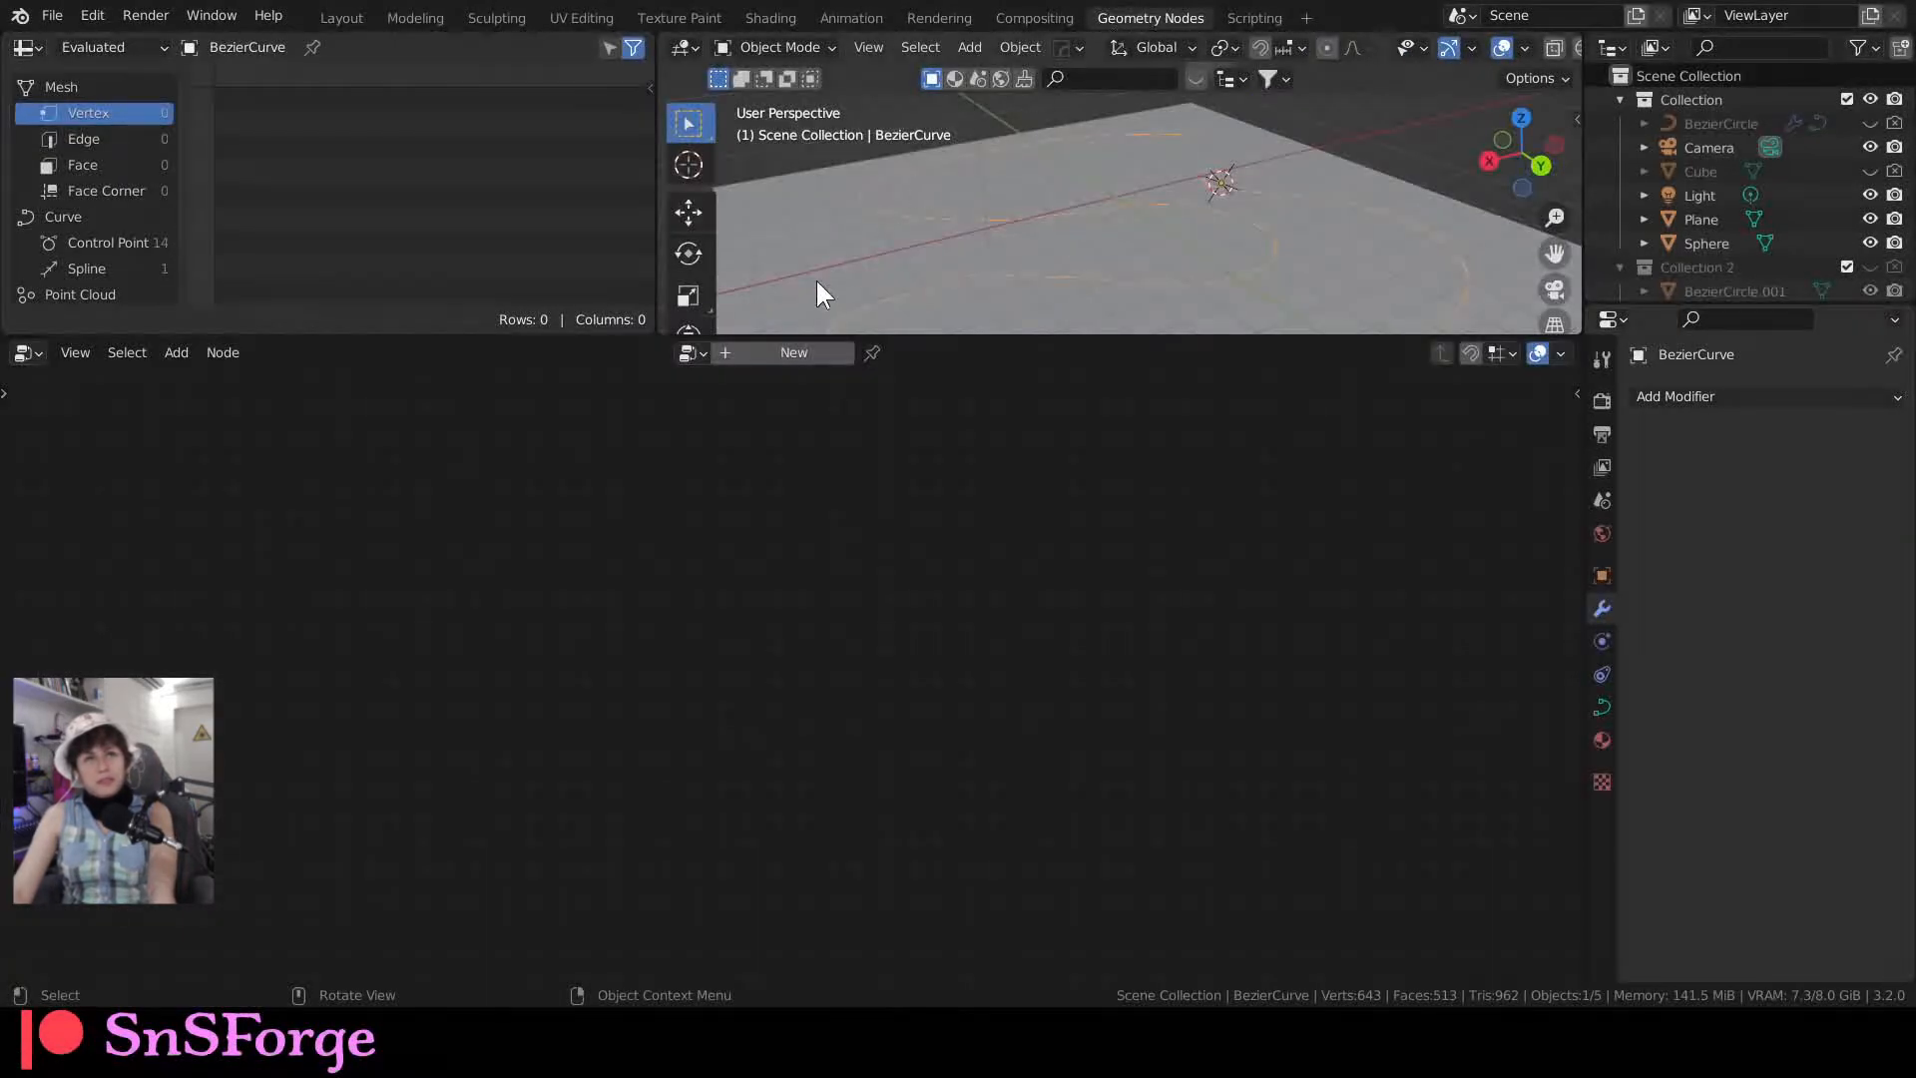
{"action": "left_click", "coordinate": [774, 351]}
{"action": "left_click", "coordinate": [663, 352]}
{"action": "left_click", "coordinate": [679, 385]}
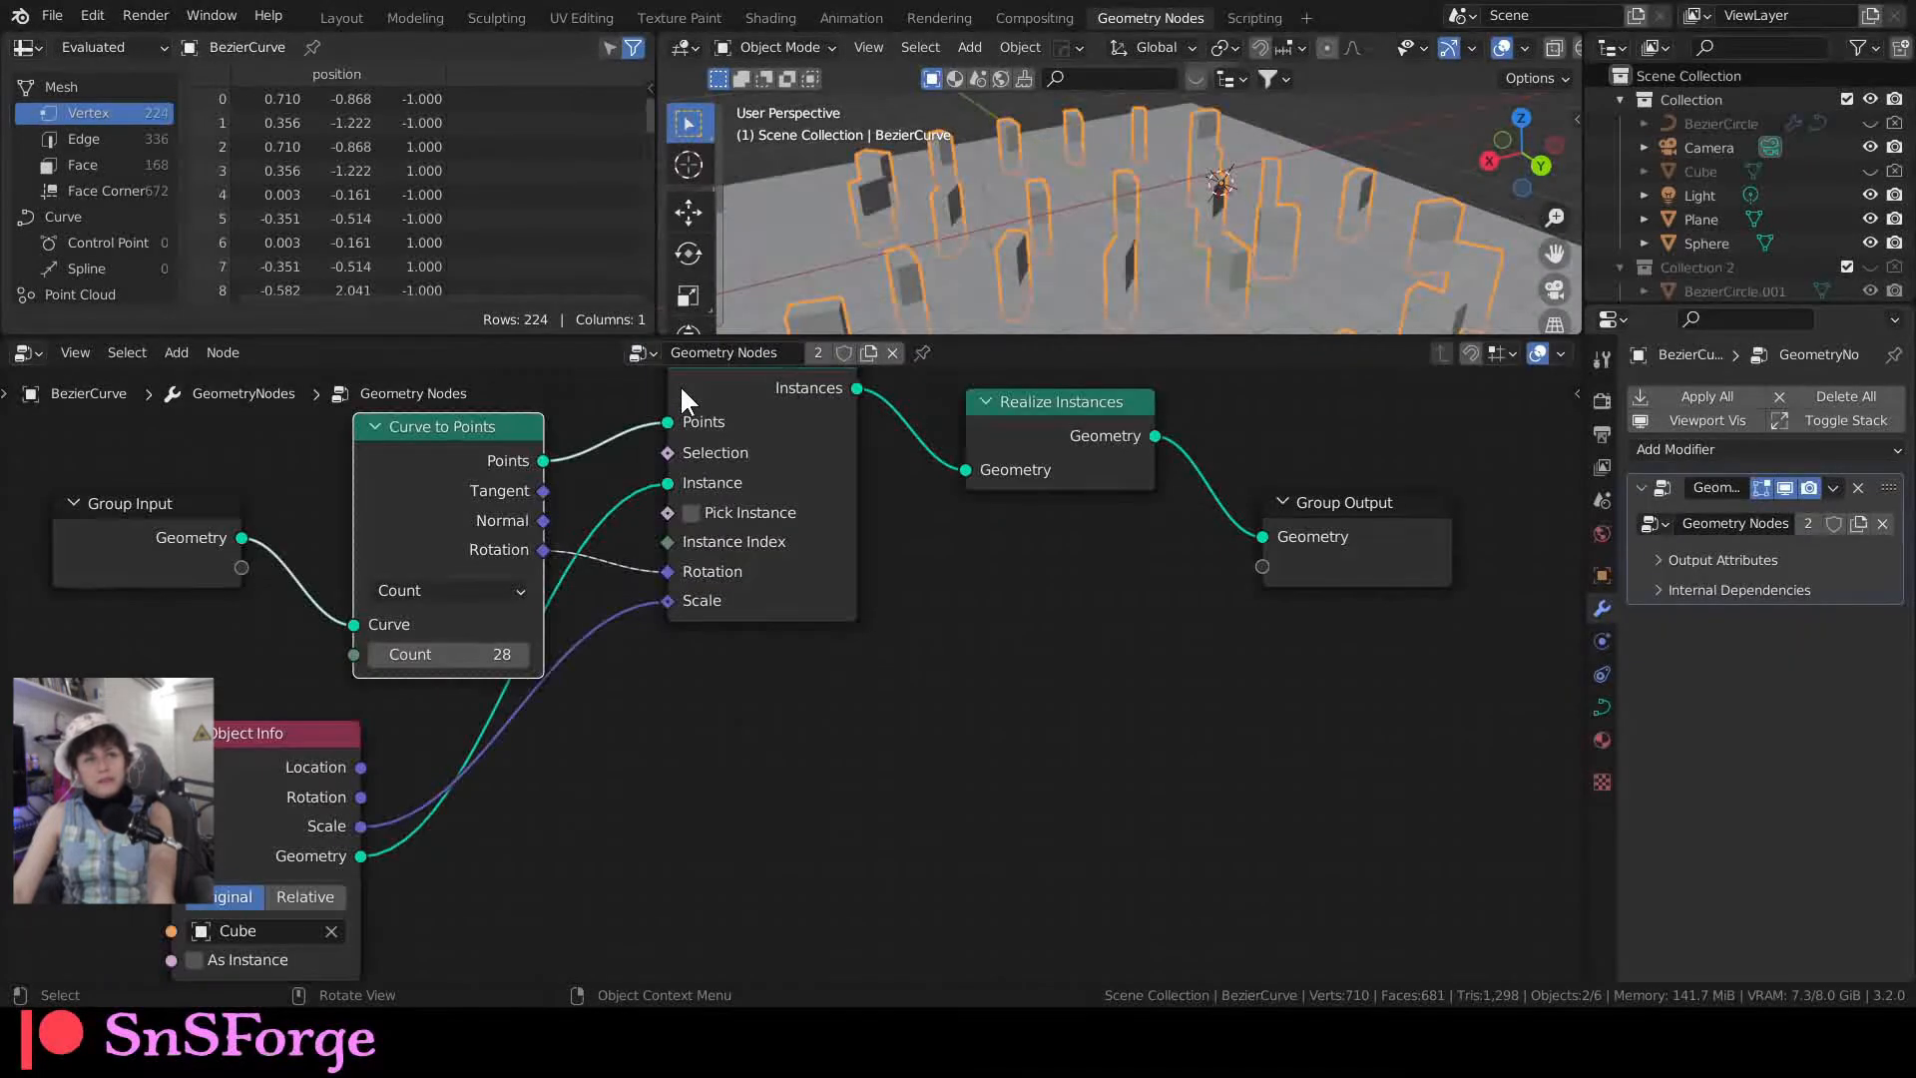
Step: Raise the Curve to Points node's Count until the dominoes stand close together, and check the chain in the Layout workspace
{"action": "middle_click_drag", "start_coordinate": [884, 246], "coordinate": [904, 291]}
{"action": "left_click_drag", "start_coordinate": [895, 332], "coordinate": [869, 433]}
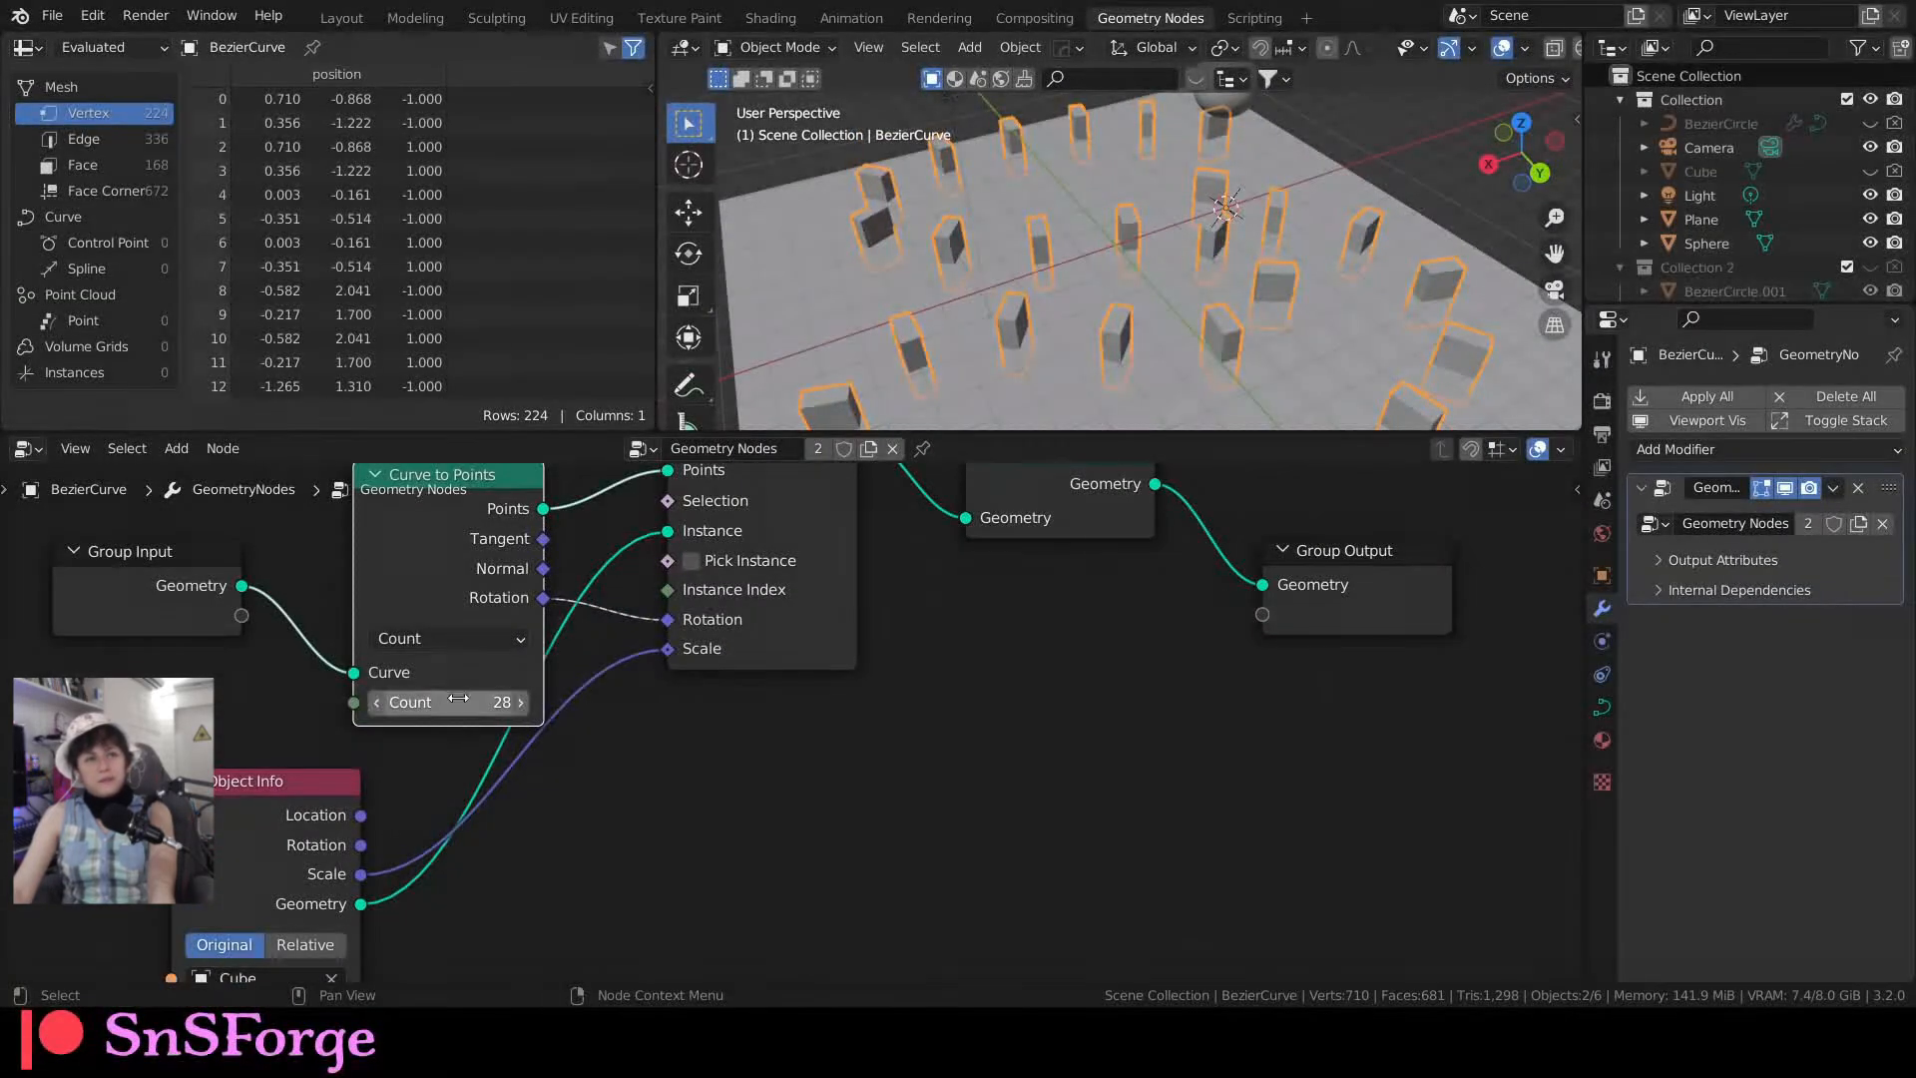
{"action": "left_click_drag", "start_coordinate": [459, 695], "coordinate": [539, 695], "text": "shift"}
{"action": "left_click", "coordinate": [345, 20]}
{"action": "middle_click_drag", "start_coordinate": [461, 313], "coordinate": [780, 465]}
{"action": "scroll", "coordinate": [473, 433], "scroll_direction": "up", "scroll_amount": 4}
{"action": "scroll", "coordinate": [476, 399], "scroll_direction": "down", "scroll_amount": 4}
{"action": "scroll", "coordinate": [589, 379], "scroll_direction": "up", "scroll_amount": 3}
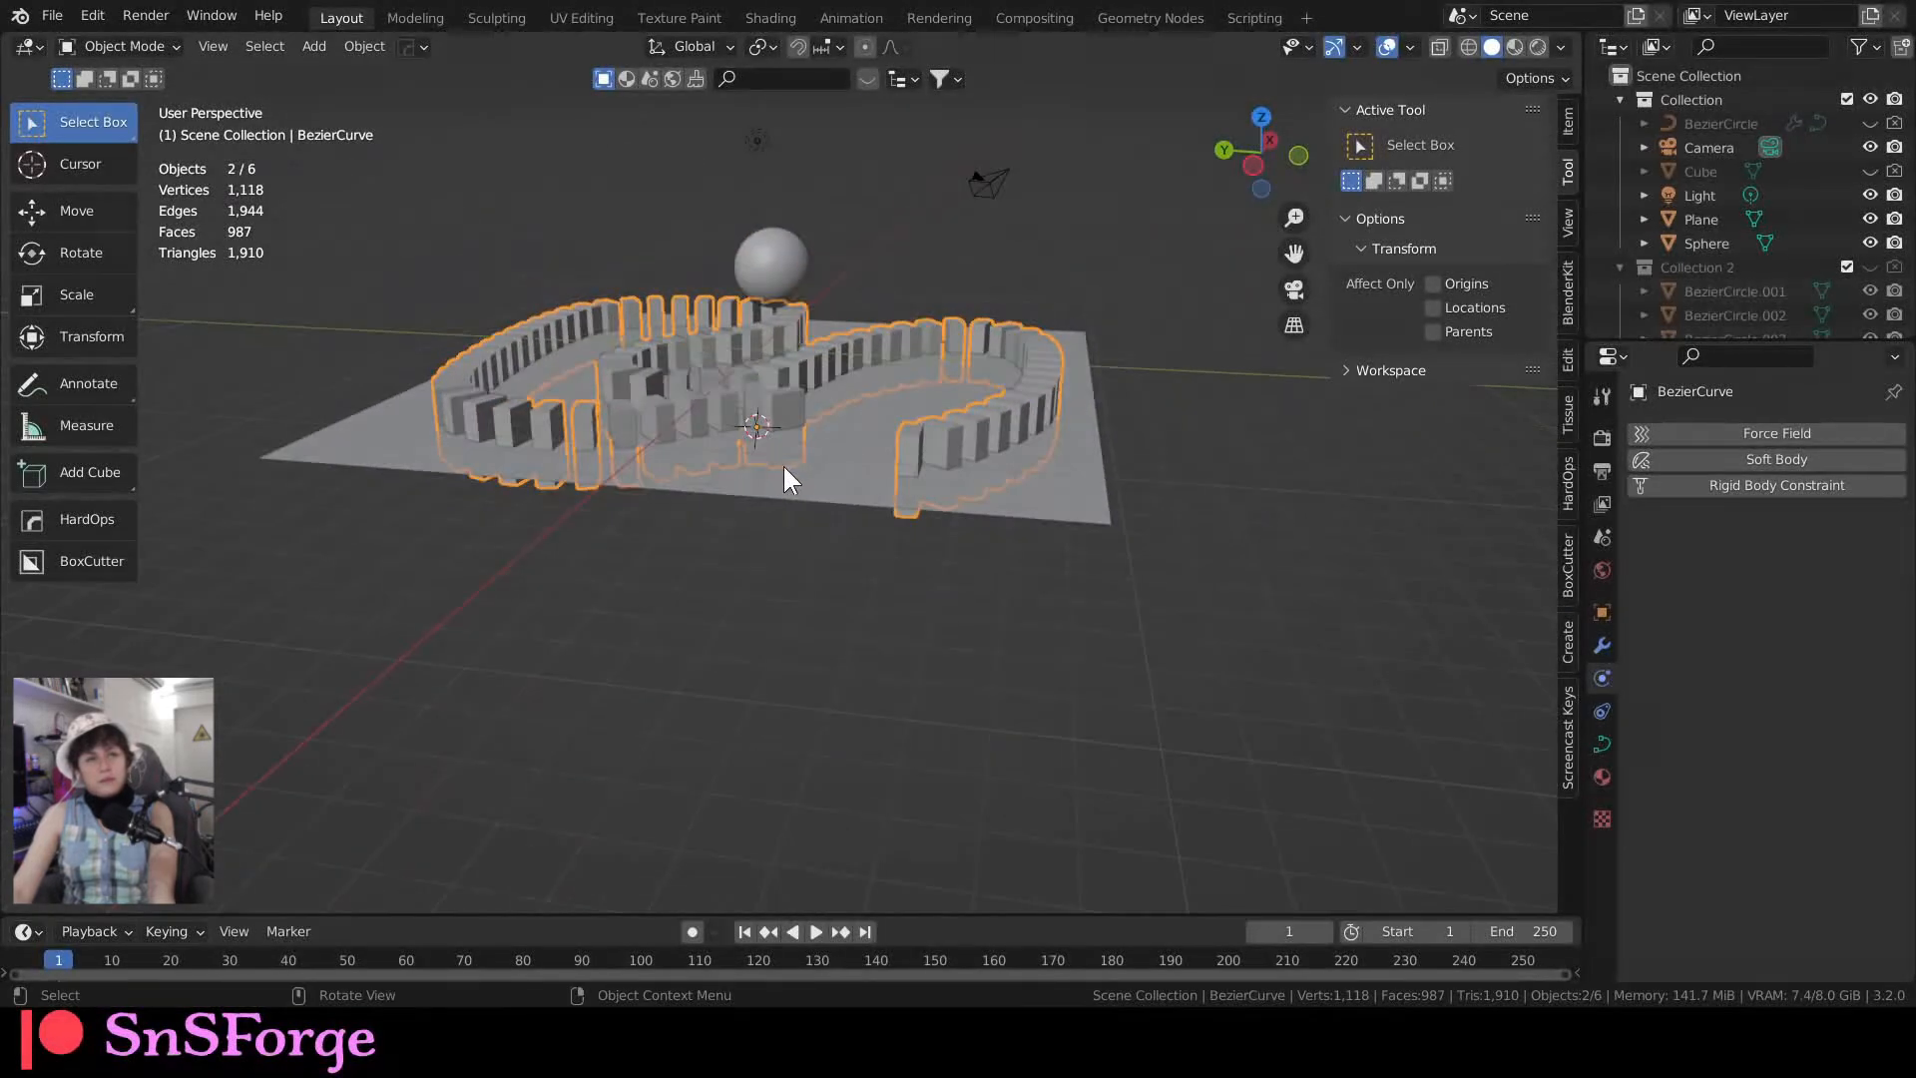
Step: Set the ground plane's Z location to -200.1 cm
{"action": "left_click", "coordinate": [784, 465]}
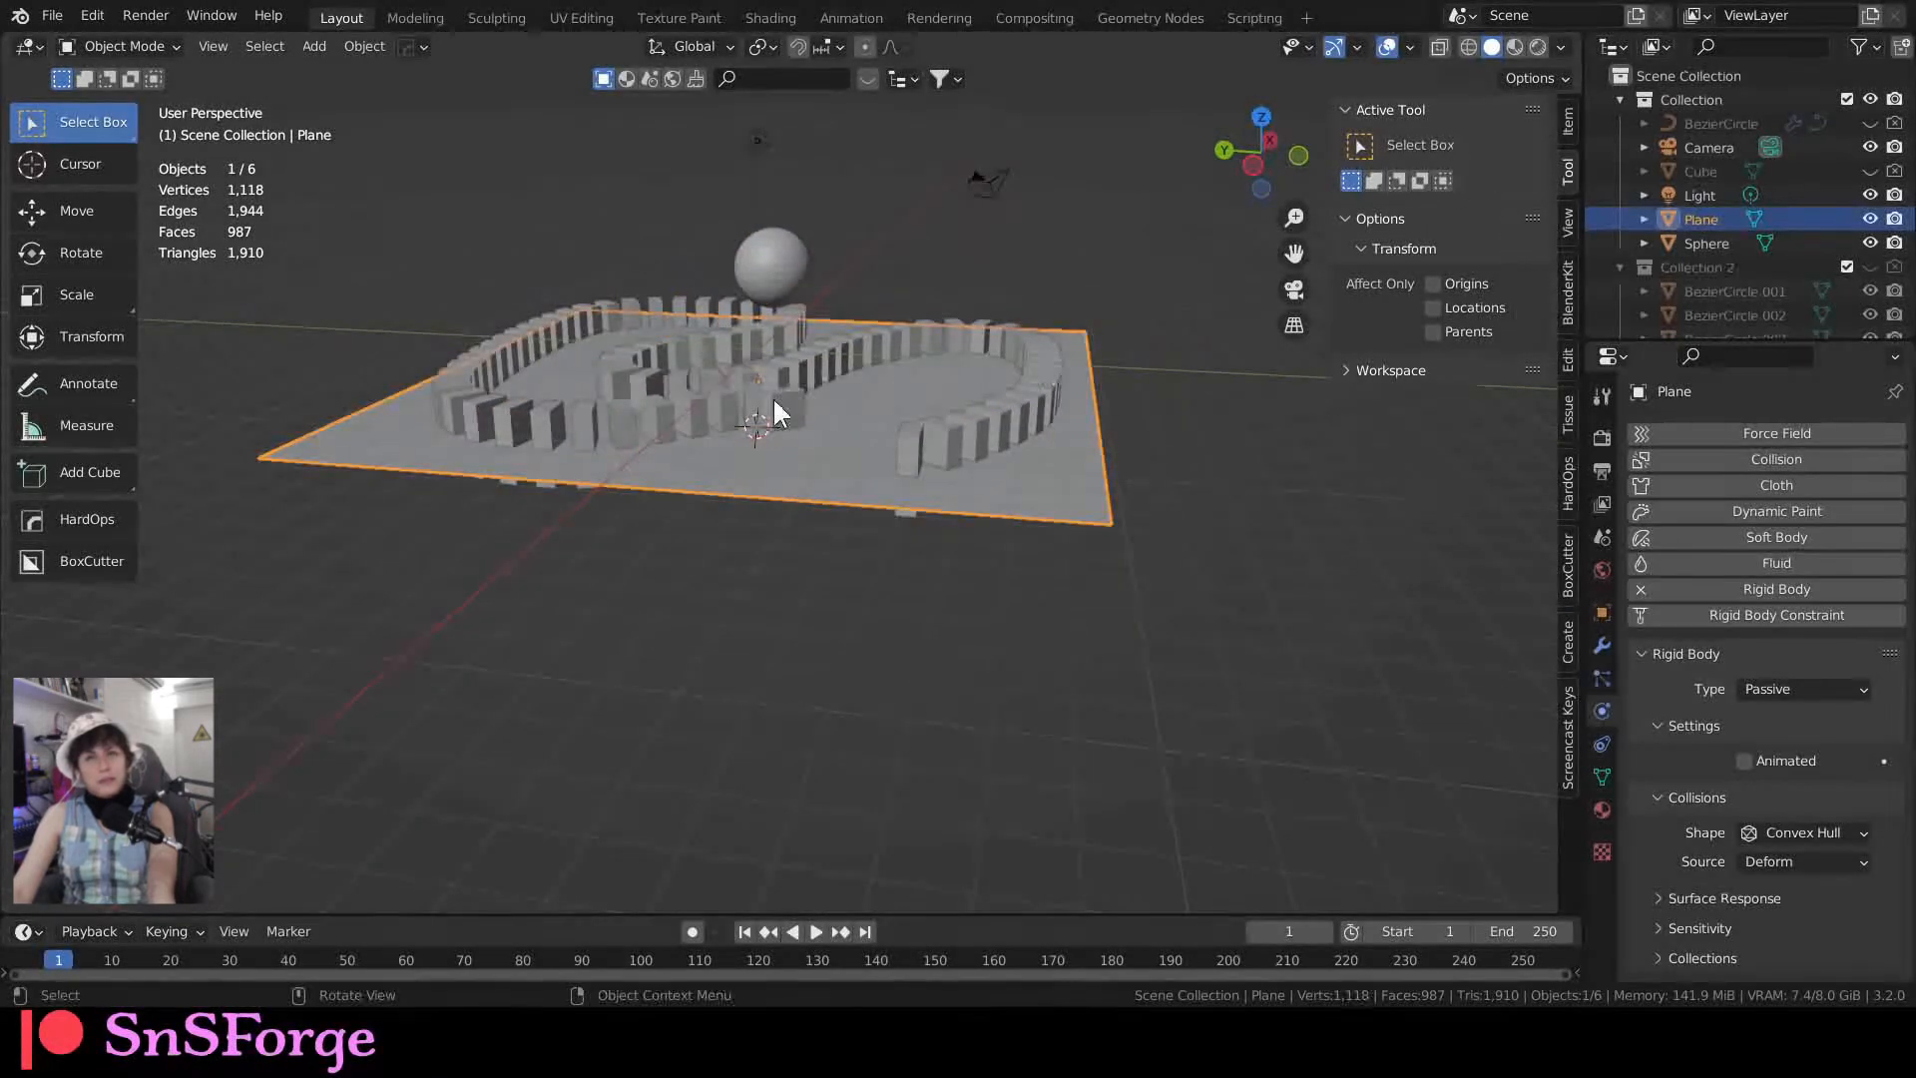
{"action": "left_click", "coordinate": [1571, 112]}
{"action": "left_click", "coordinate": [1459, 212]}
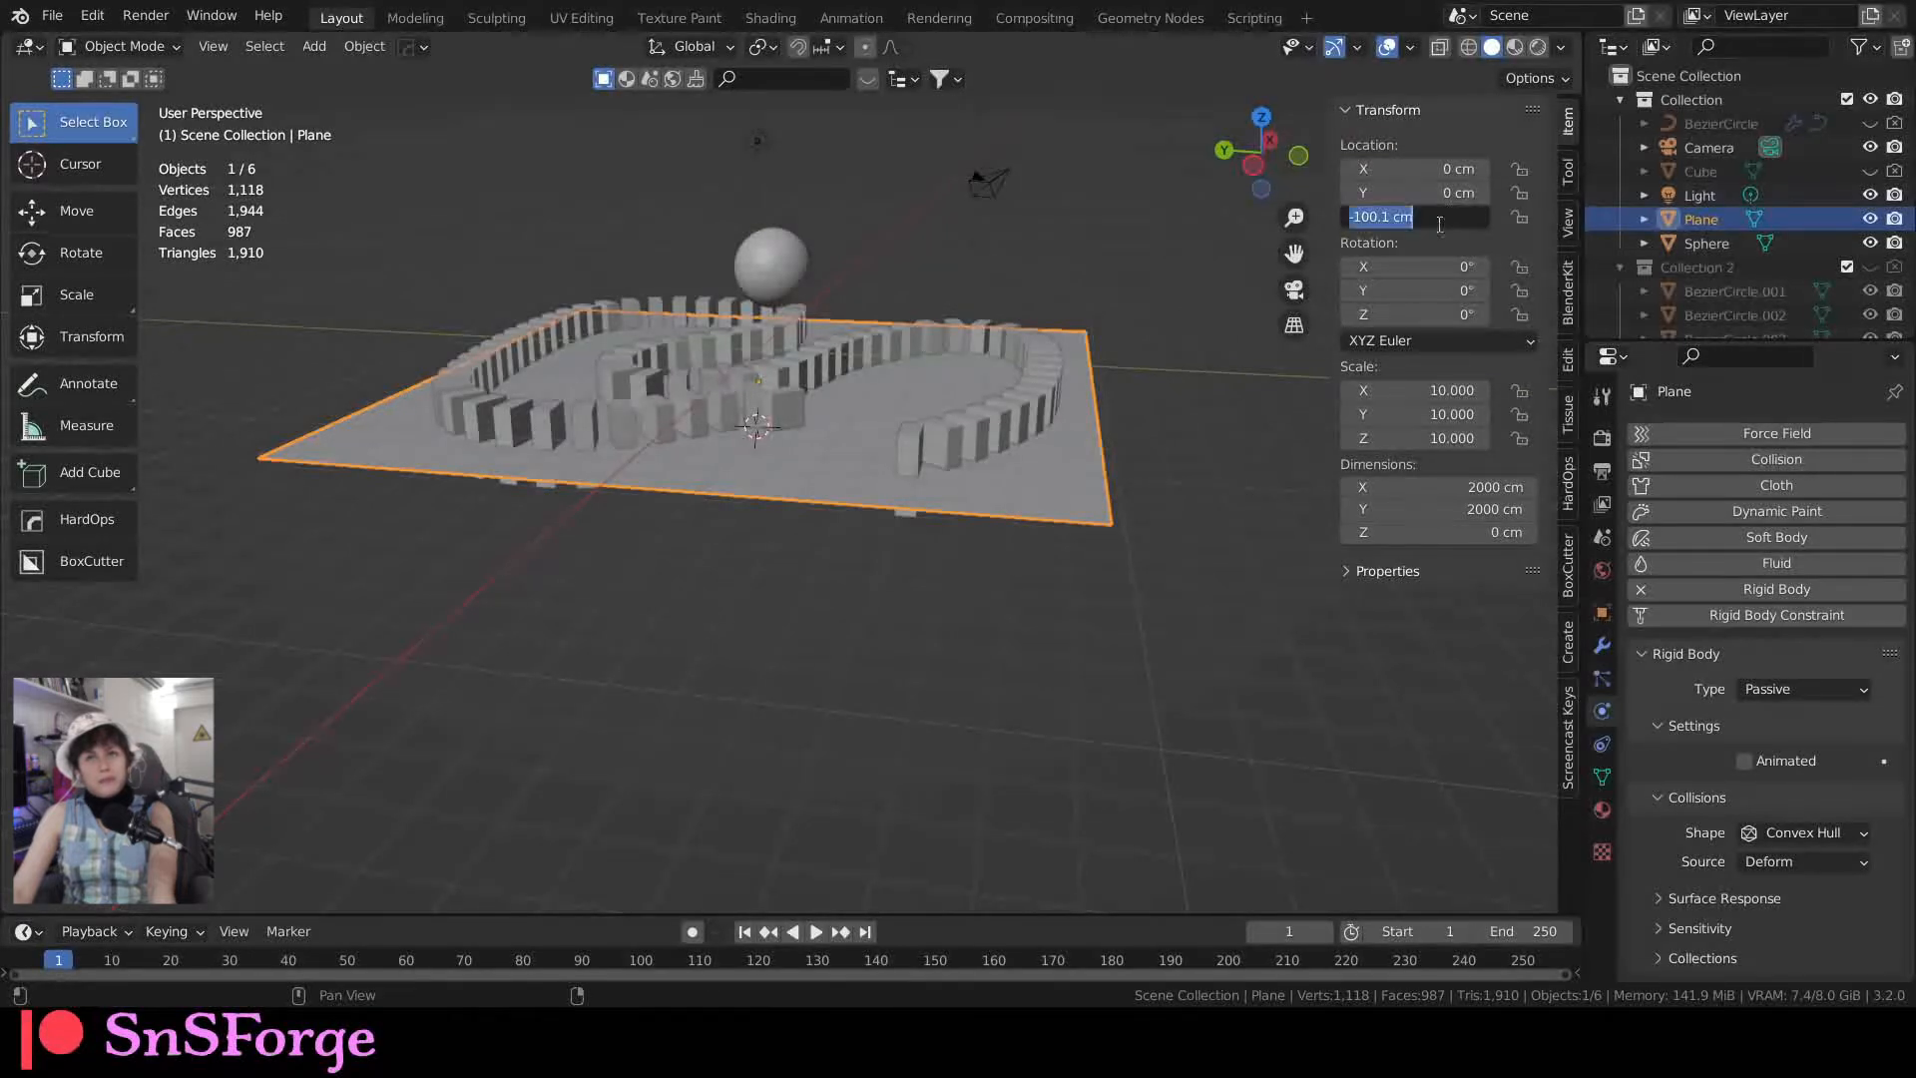
{"action": "type", "text": "-200."}
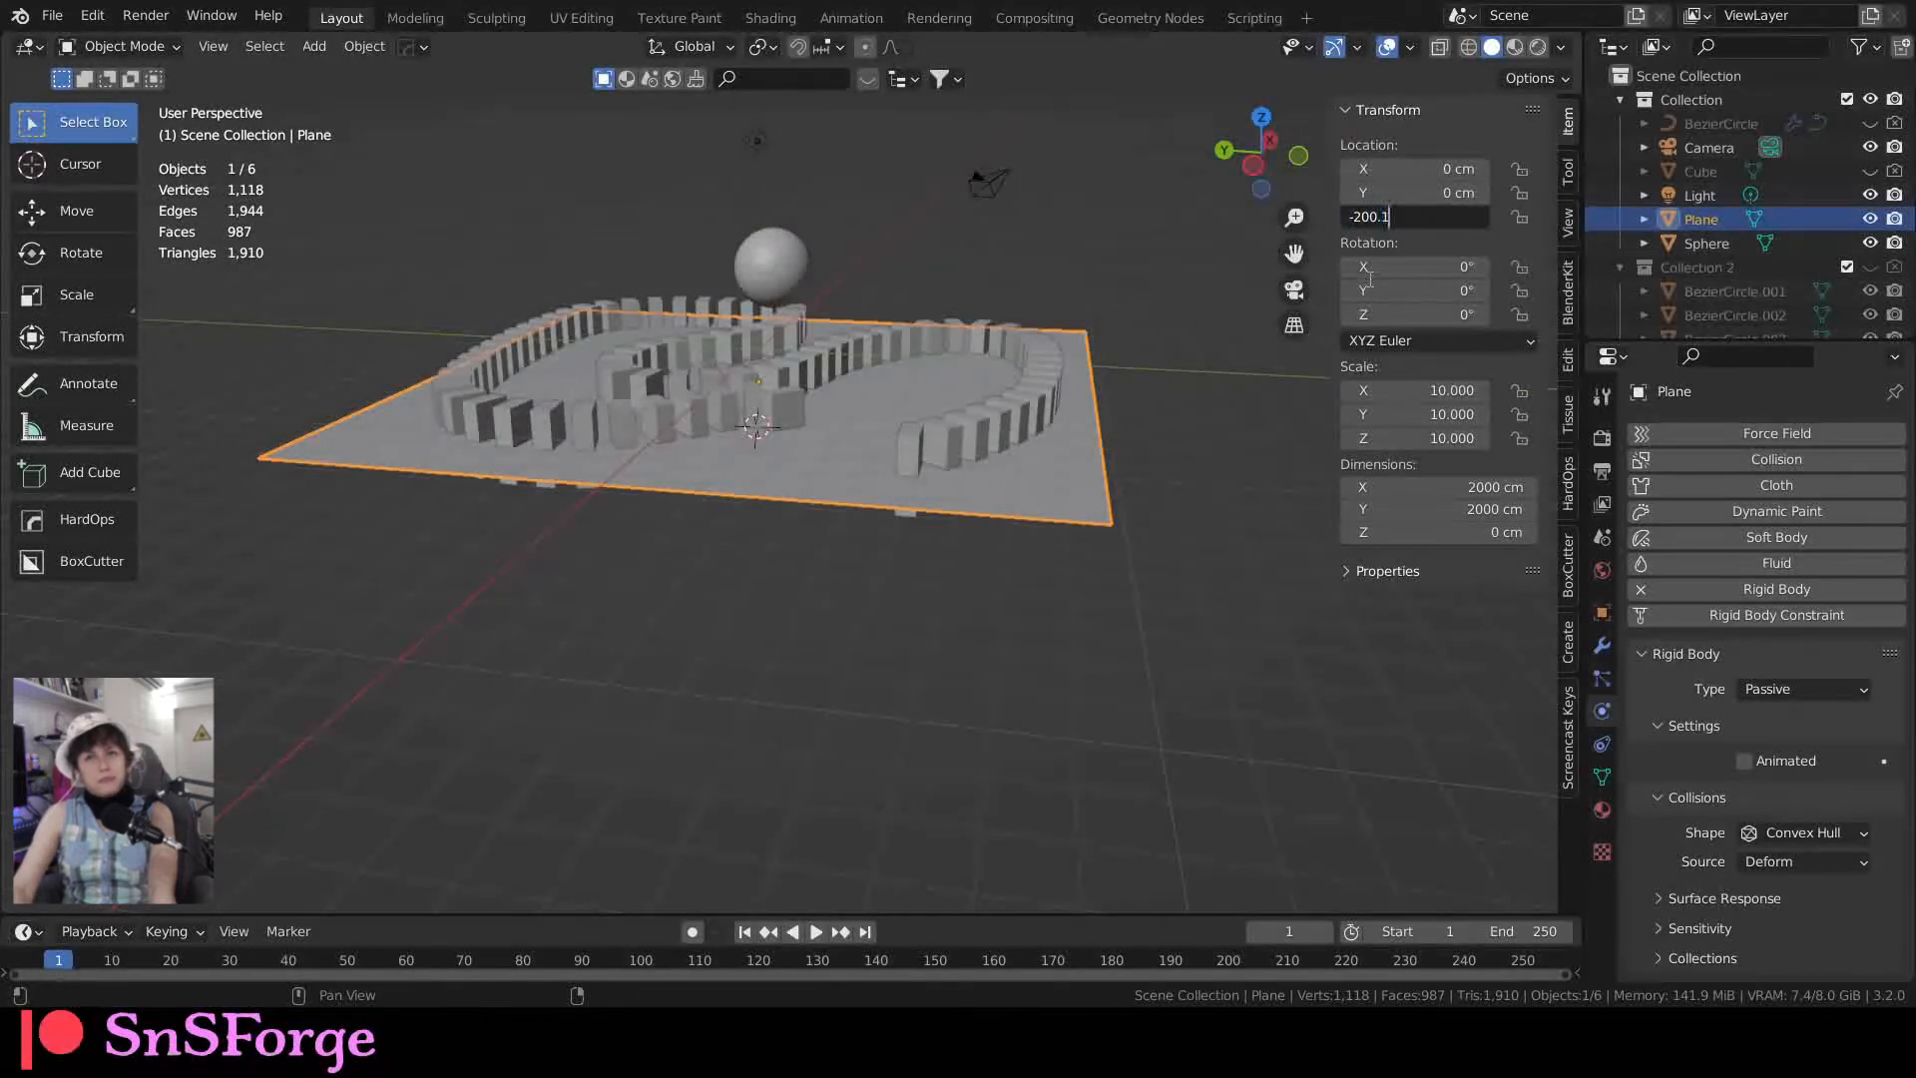
{"action": "type", "text": "1"}
{"action": "key", "text": "Return"}
{"action": "middle_click_drag", "start_coordinate": [752, 427], "coordinate": [711, 419]}
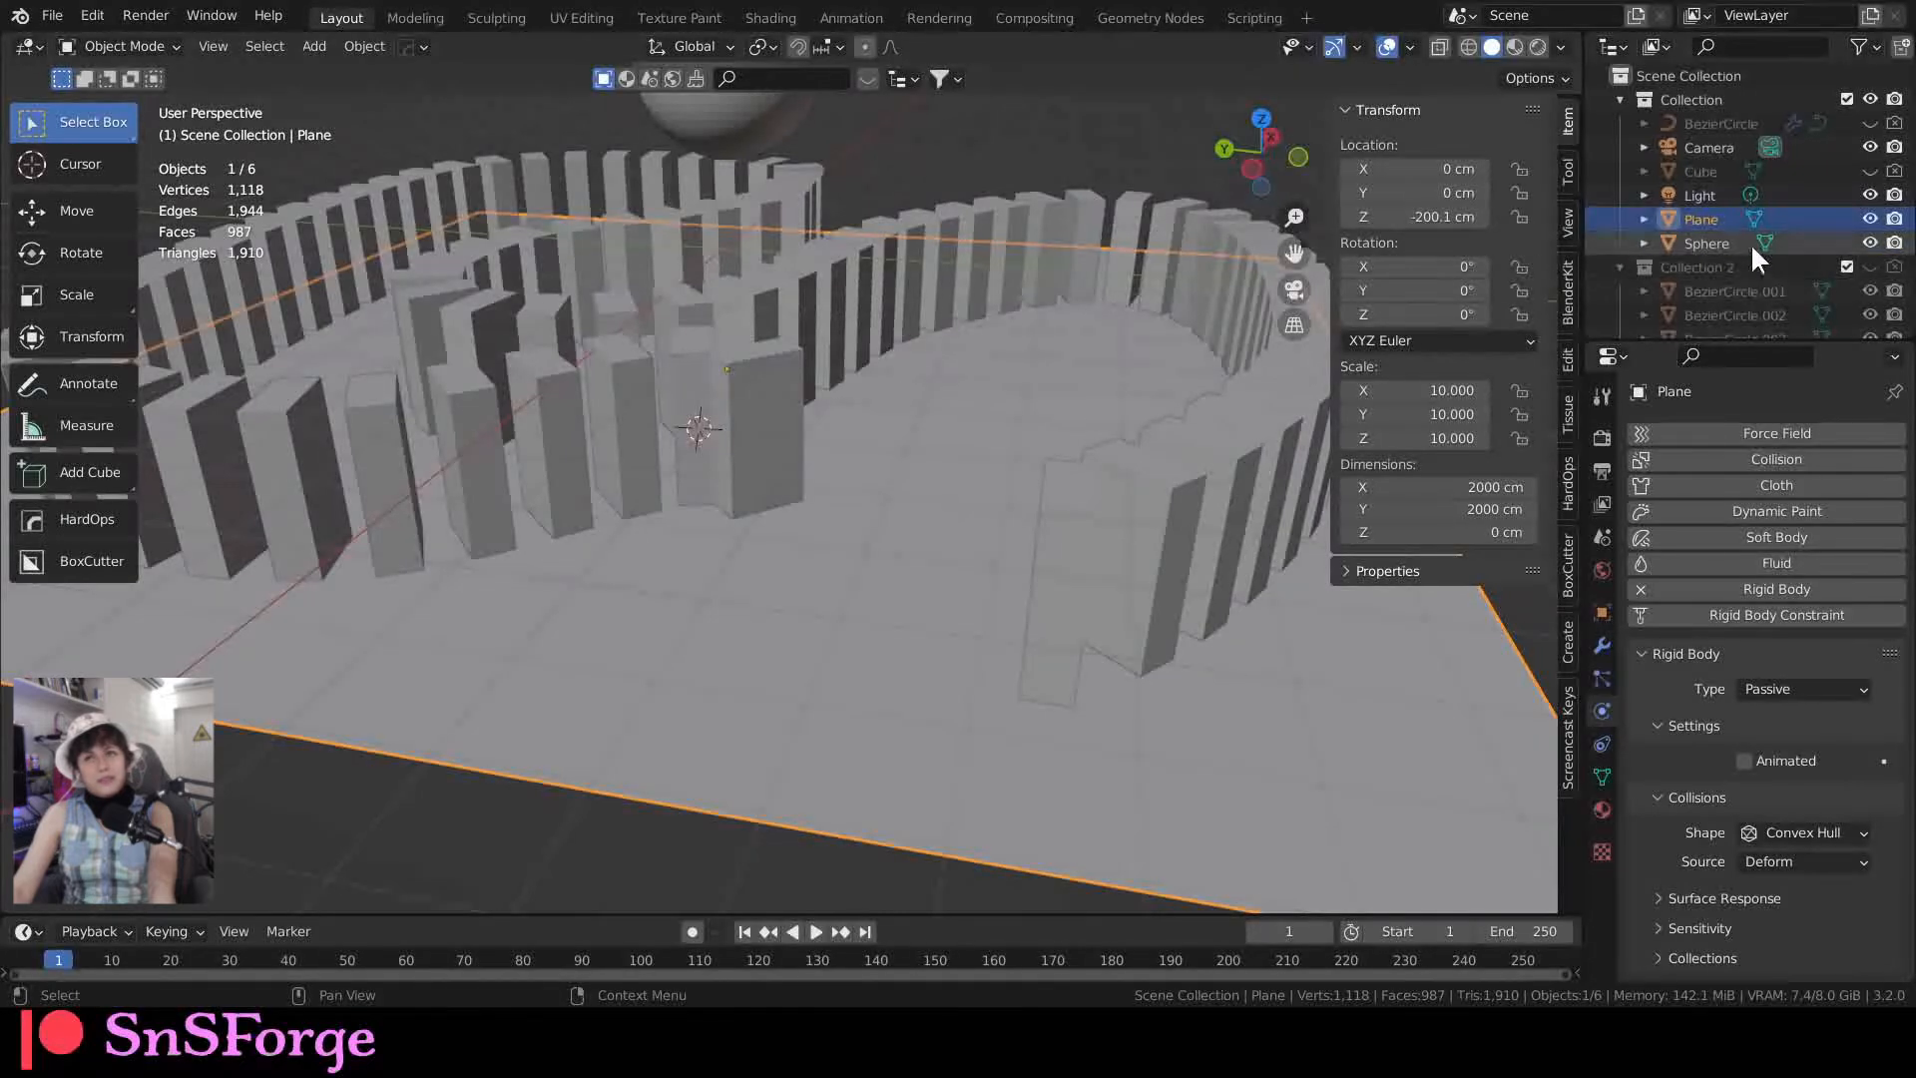
Step: Create a new collection in the Scene Collection and move the winding BezierCurve into it
{"action": "left_click", "coordinate": [768, 415], "text": "shift"}
{"action": "scroll", "coordinate": [1758, 261], "scroll_direction": "down", "scroll_amount": 10}
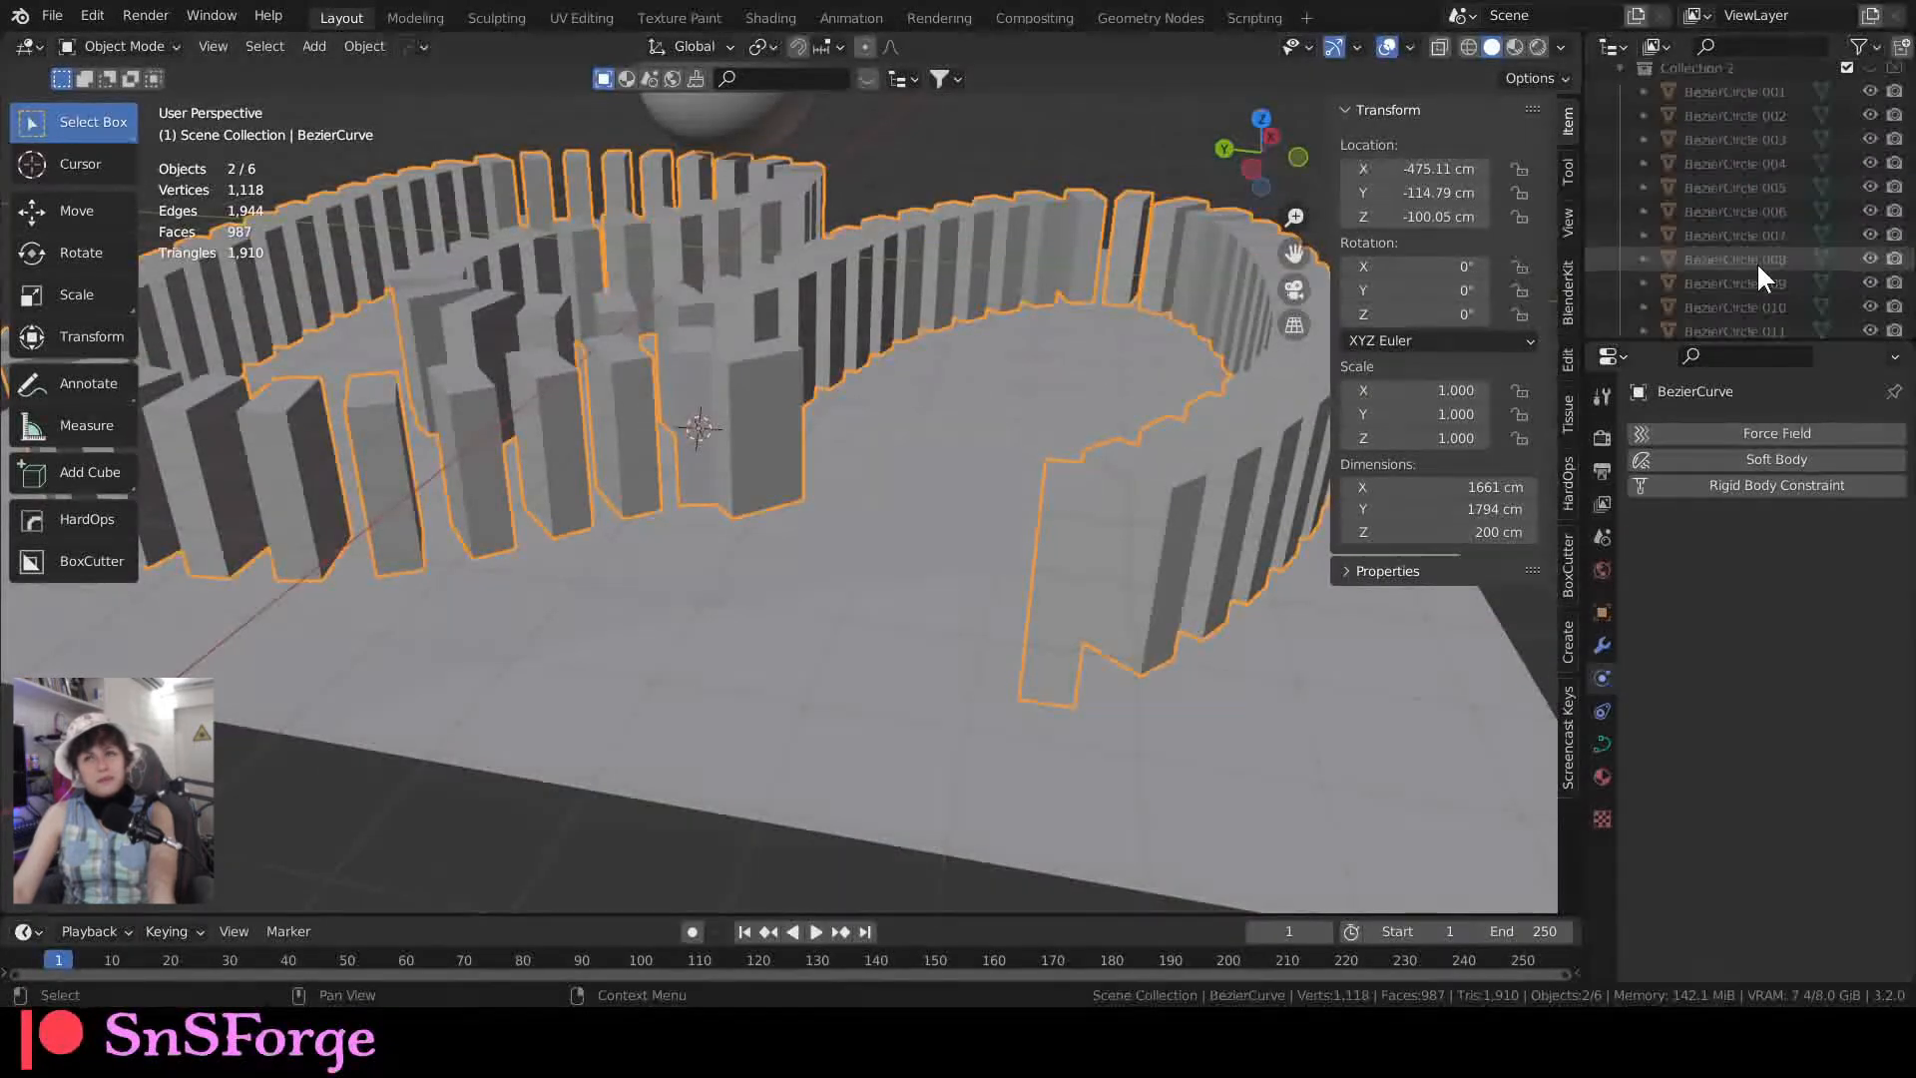
{"action": "scroll", "coordinate": [1723, 302], "scroll_direction": "up", "scroll_amount": 10}
{"action": "scroll", "coordinate": [1727, 291], "scroll_direction": "down", "scroll_amount": 5}
{"action": "scroll", "coordinate": [1731, 250], "scroll_direction": "up", "scroll_amount": 6}
{"action": "left_click", "coordinate": [1619, 265]}
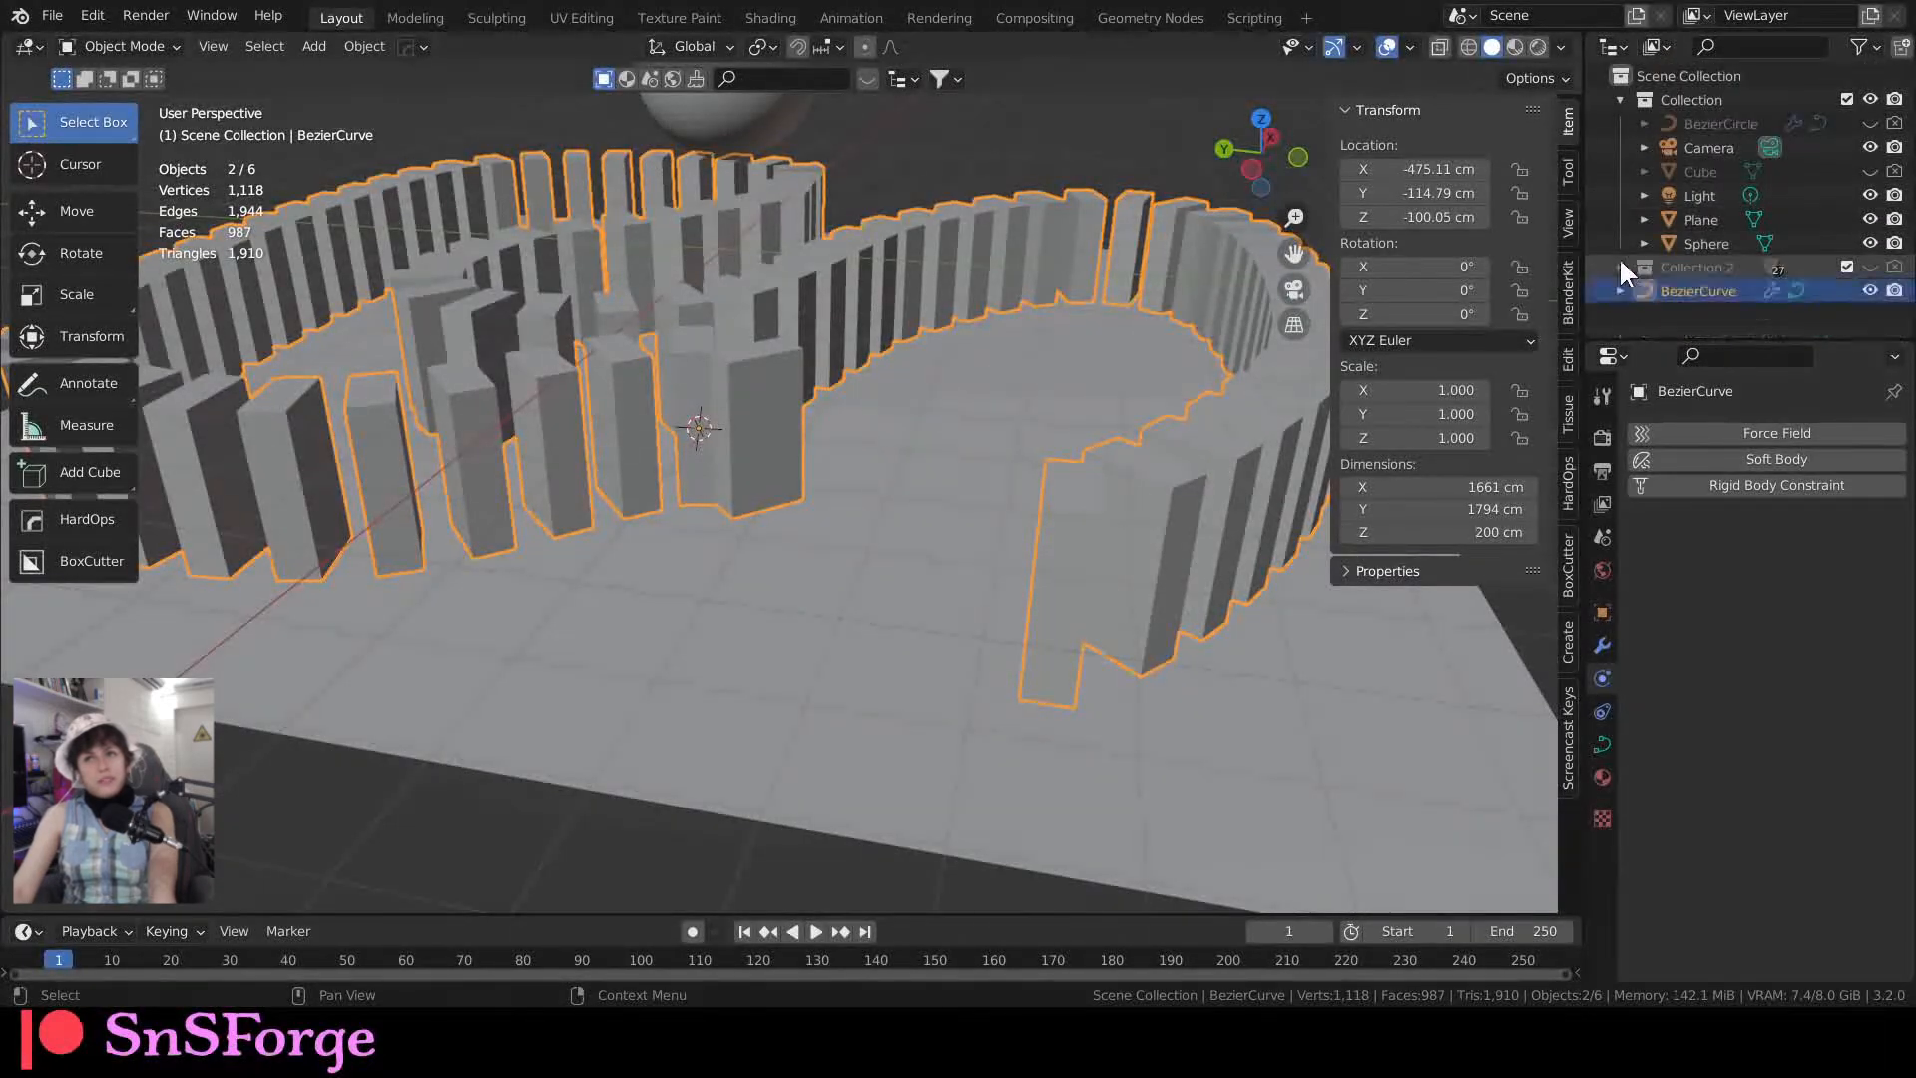
{"action": "right_click", "coordinate": [1716, 77]}
{"action": "left_click", "coordinate": [1708, 80]}
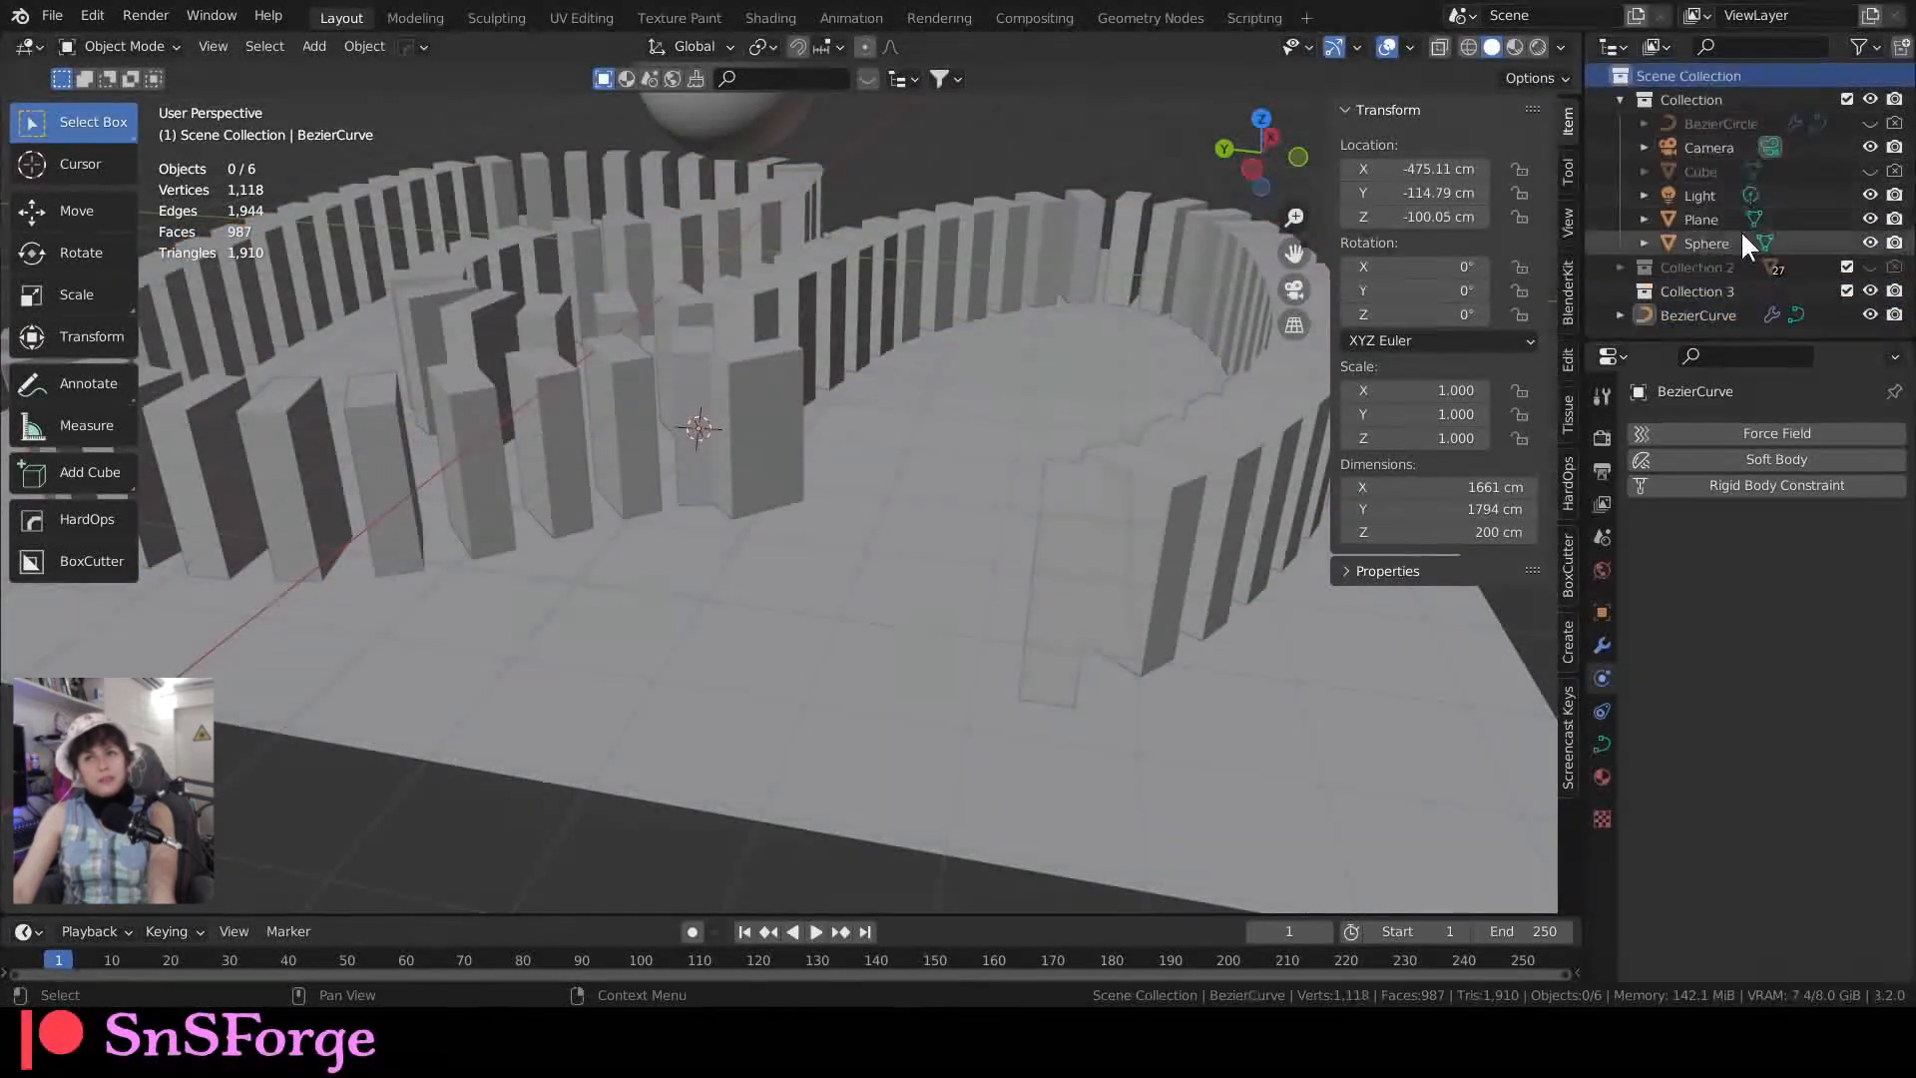
{"action": "left_click_drag", "start_coordinate": [1698, 314], "coordinate": [1714, 292]}
{"action": "left_click", "coordinate": [1686, 311]}
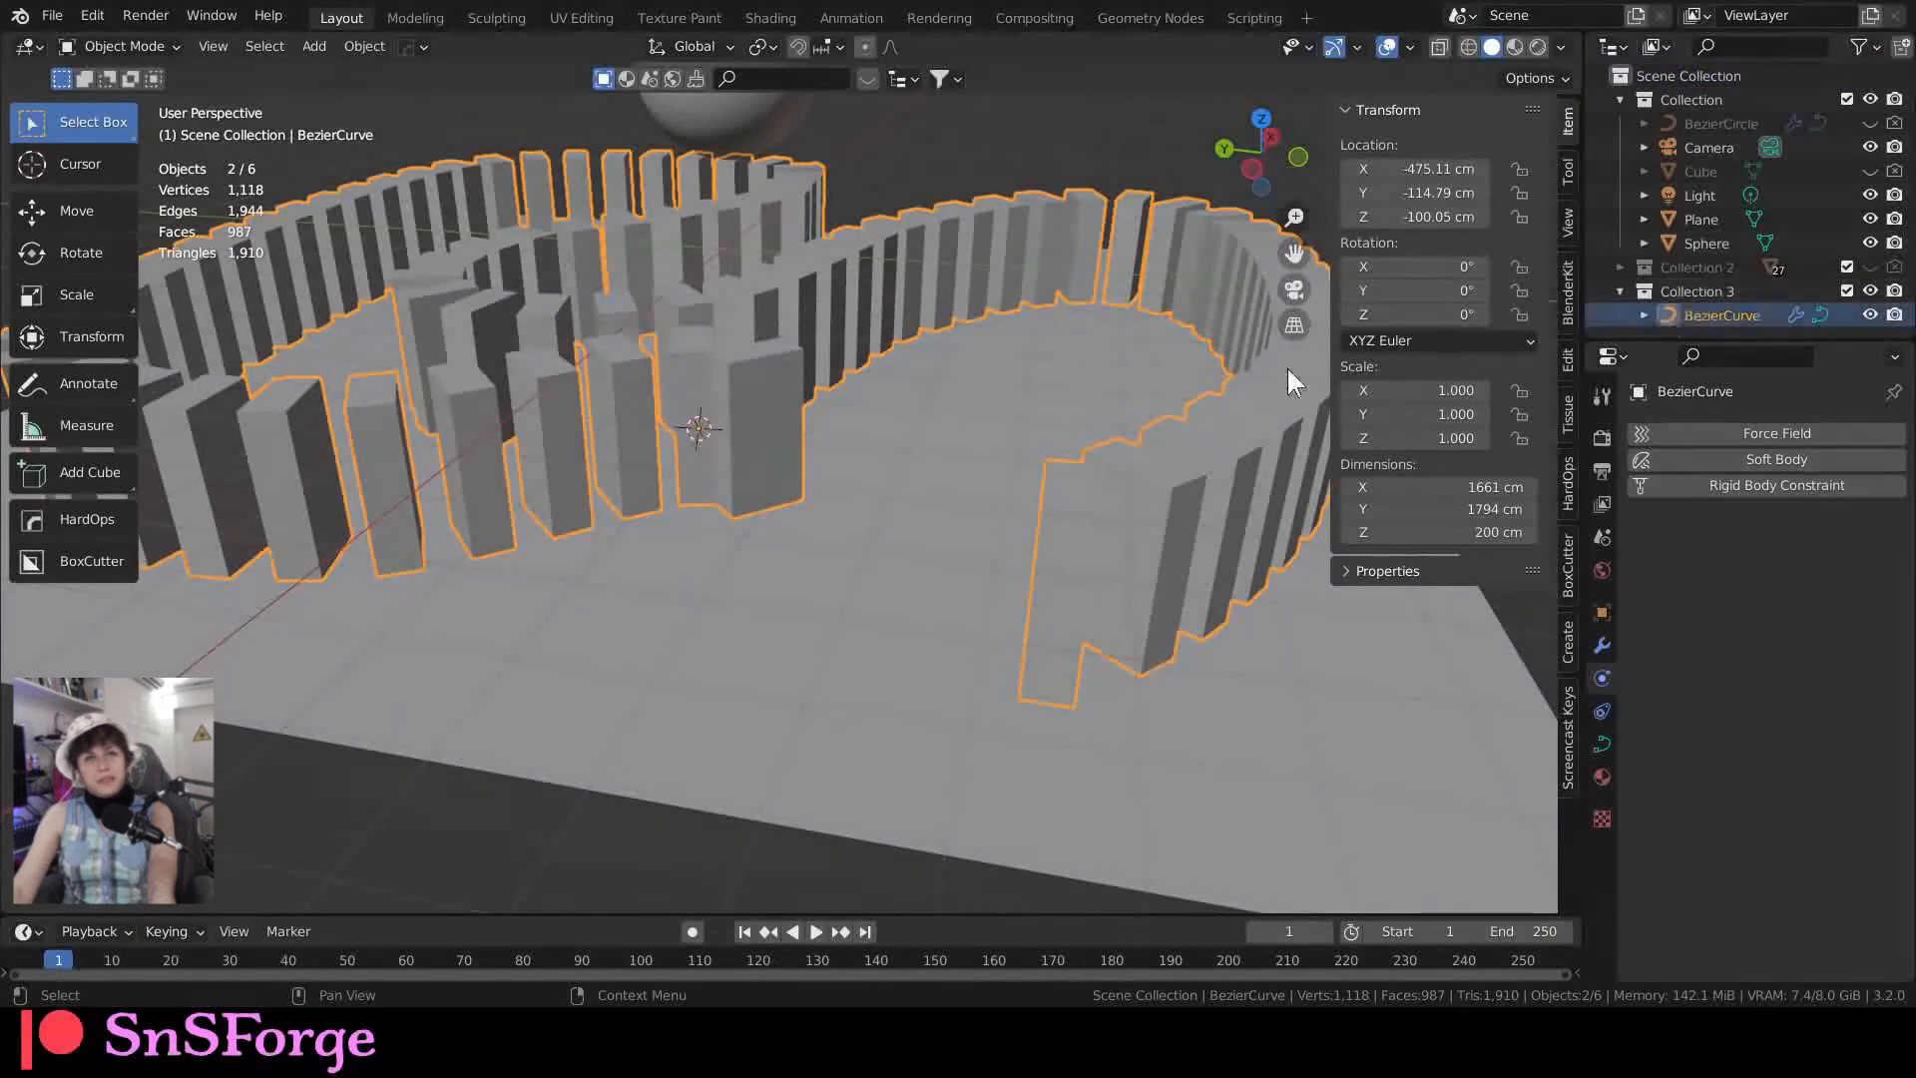
Step: In the curve's Edit Mode, move the start point's outer handle with Z locked to about X 56 cm, Y -403 cm
{"action": "mouse_move", "coordinate": [862, 382]}
{"action": "middle_mouse_down"}
{"action": "mouse_move", "coordinate": [760, 499]}
{"action": "mouse_move", "coordinate": [769, 629]}
{"action": "middle_mouse_up"}
{"action": "key", "text": "Tab"}
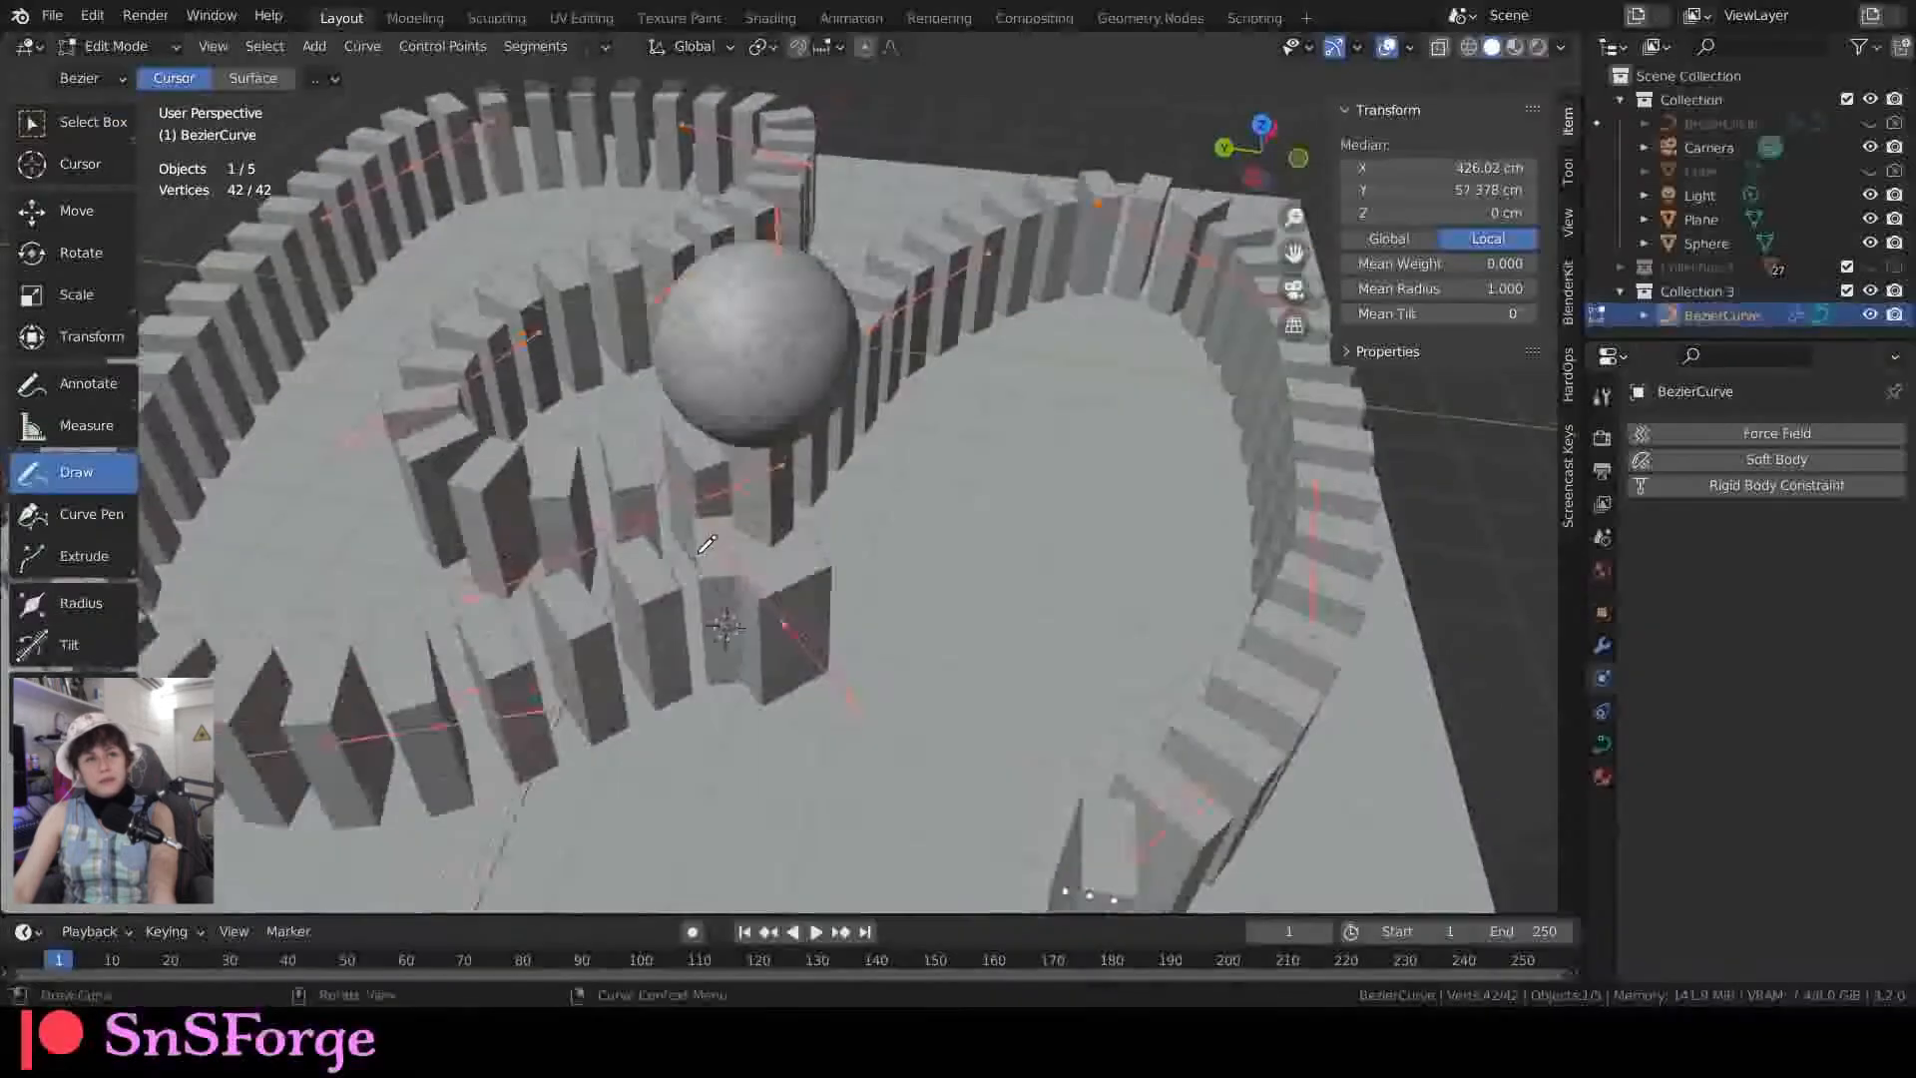
{"action": "left_click_drag", "start_coordinate": [910, 740], "coordinate": [916, 749]}
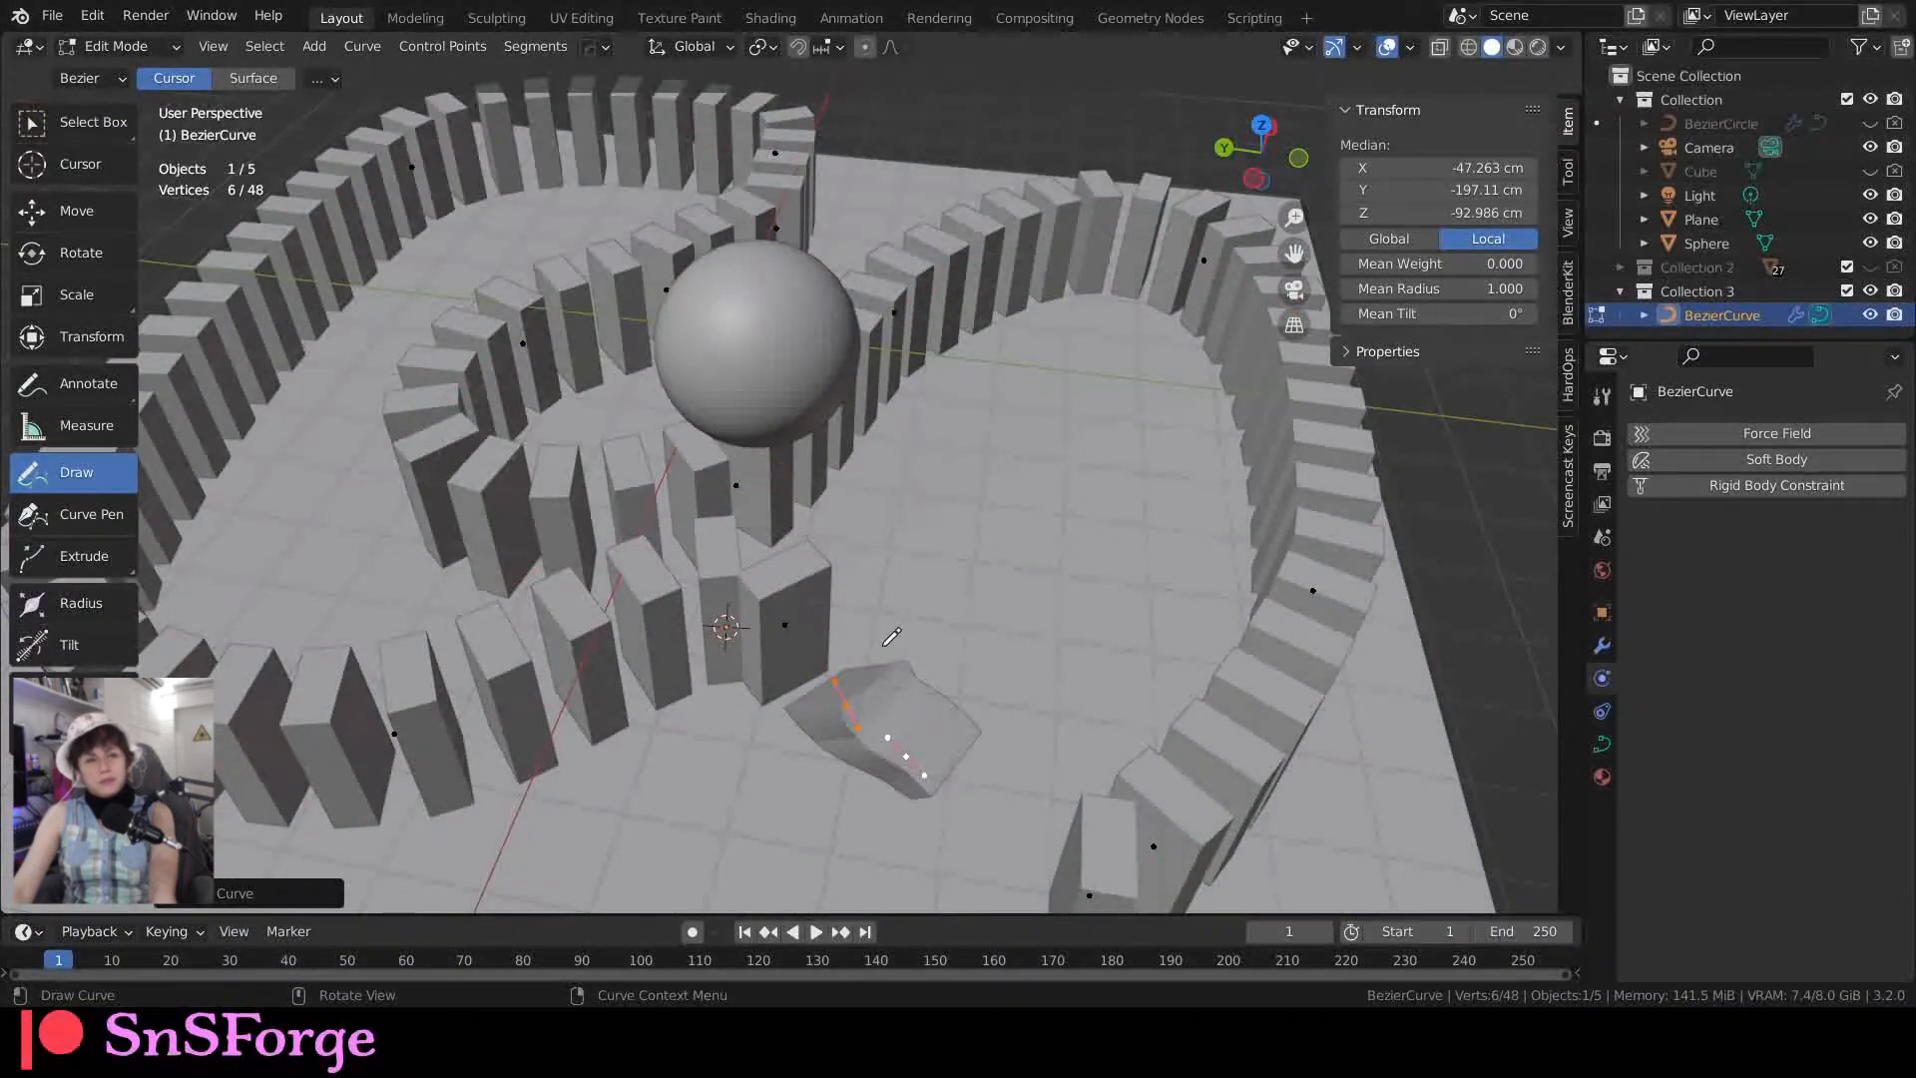
{"action": "key", "text": "ctrl+z"}
{"action": "left_click", "coordinate": [70, 122]}
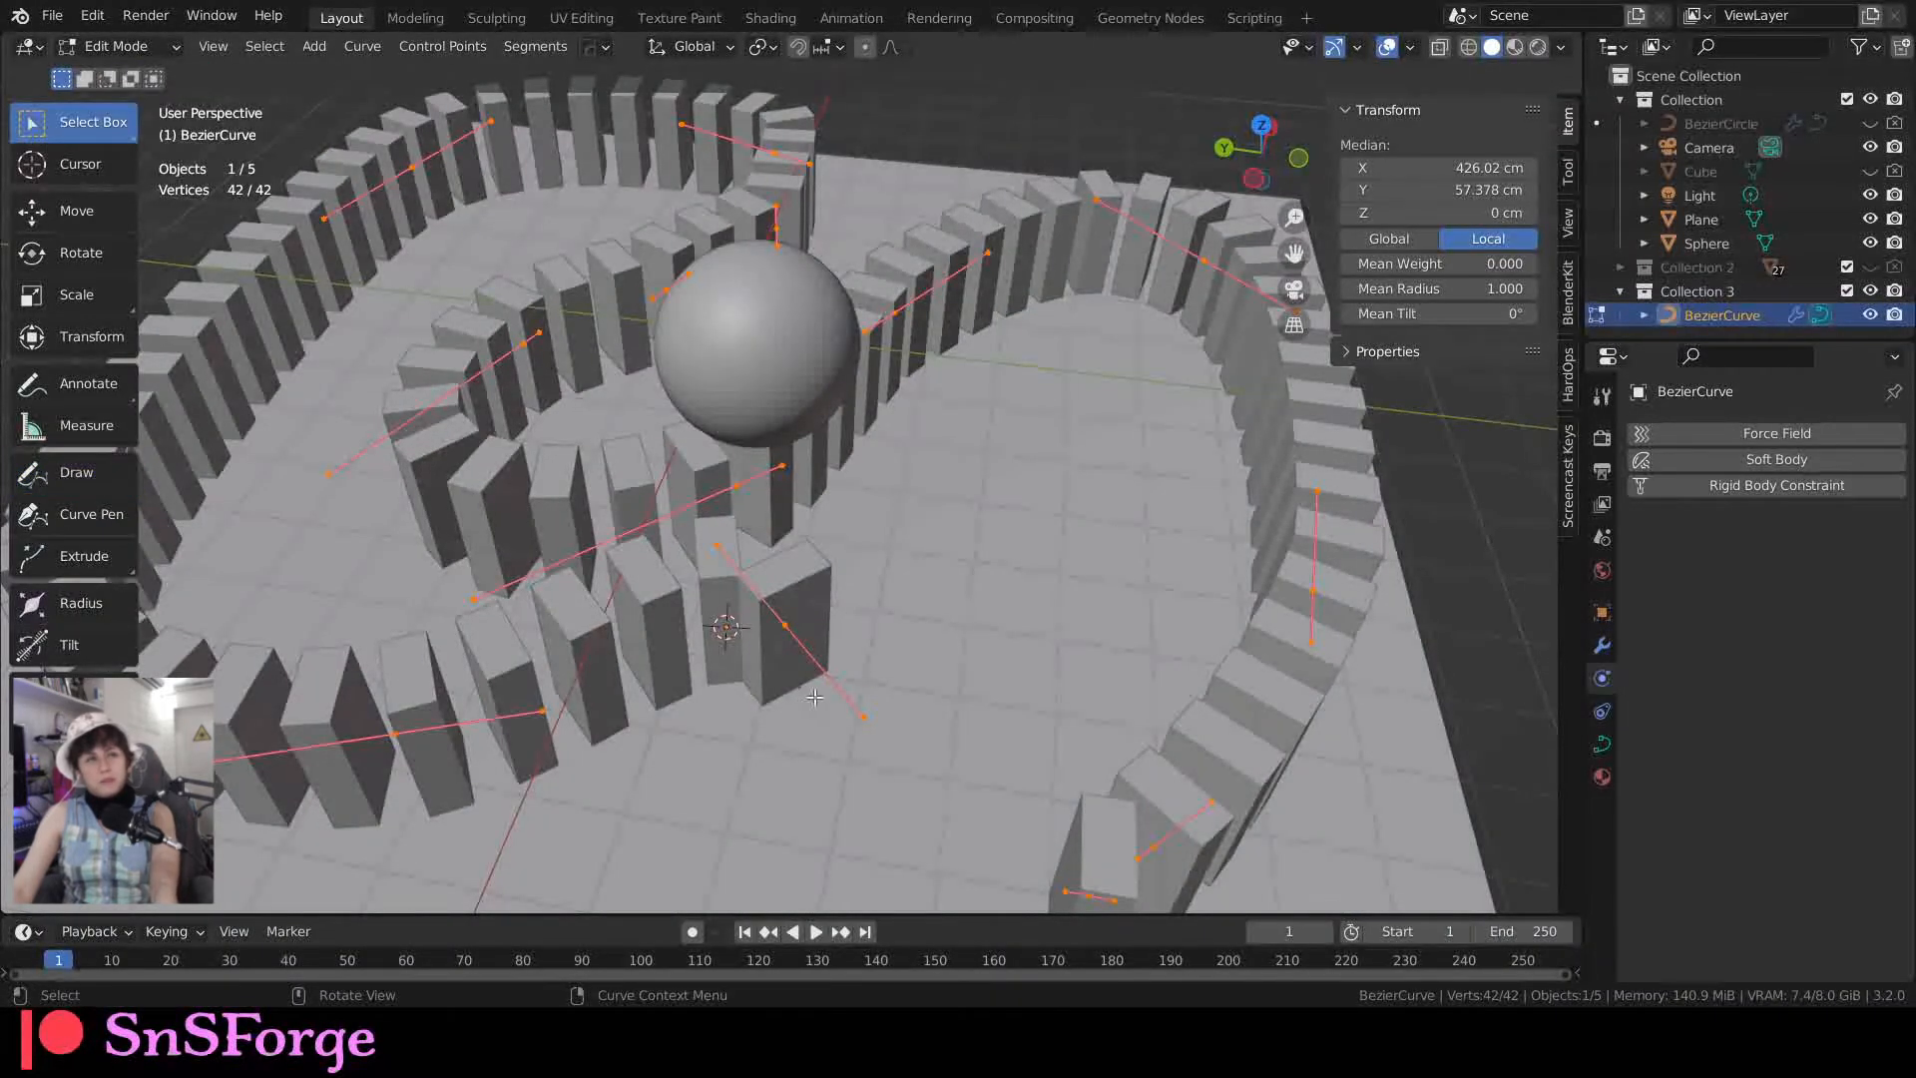
{"action": "left_click", "coordinate": [861, 714]}
{"action": "middle_click_drag", "start_coordinate": [862, 714], "coordinate": [805, 591]}
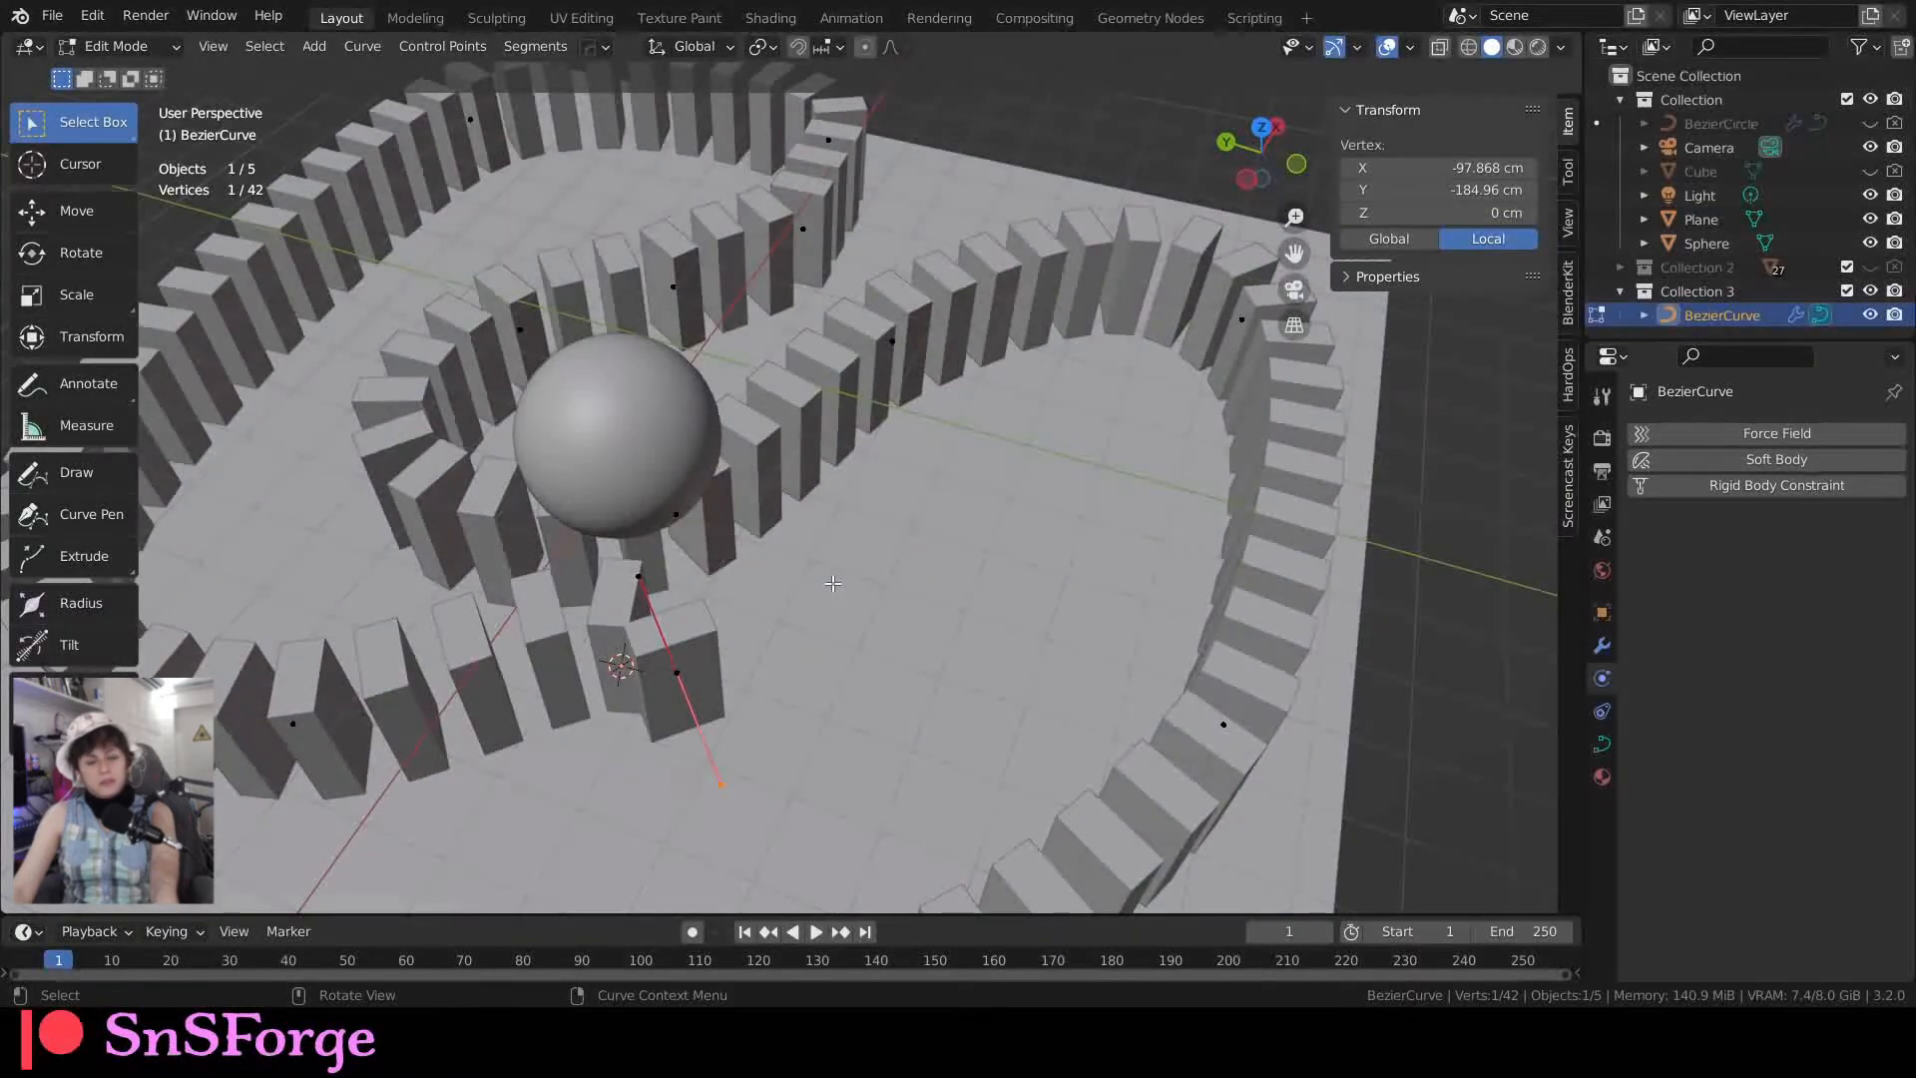
{"action": "key", "text": "g"}
{"action": "key", "text": "shift+z"}
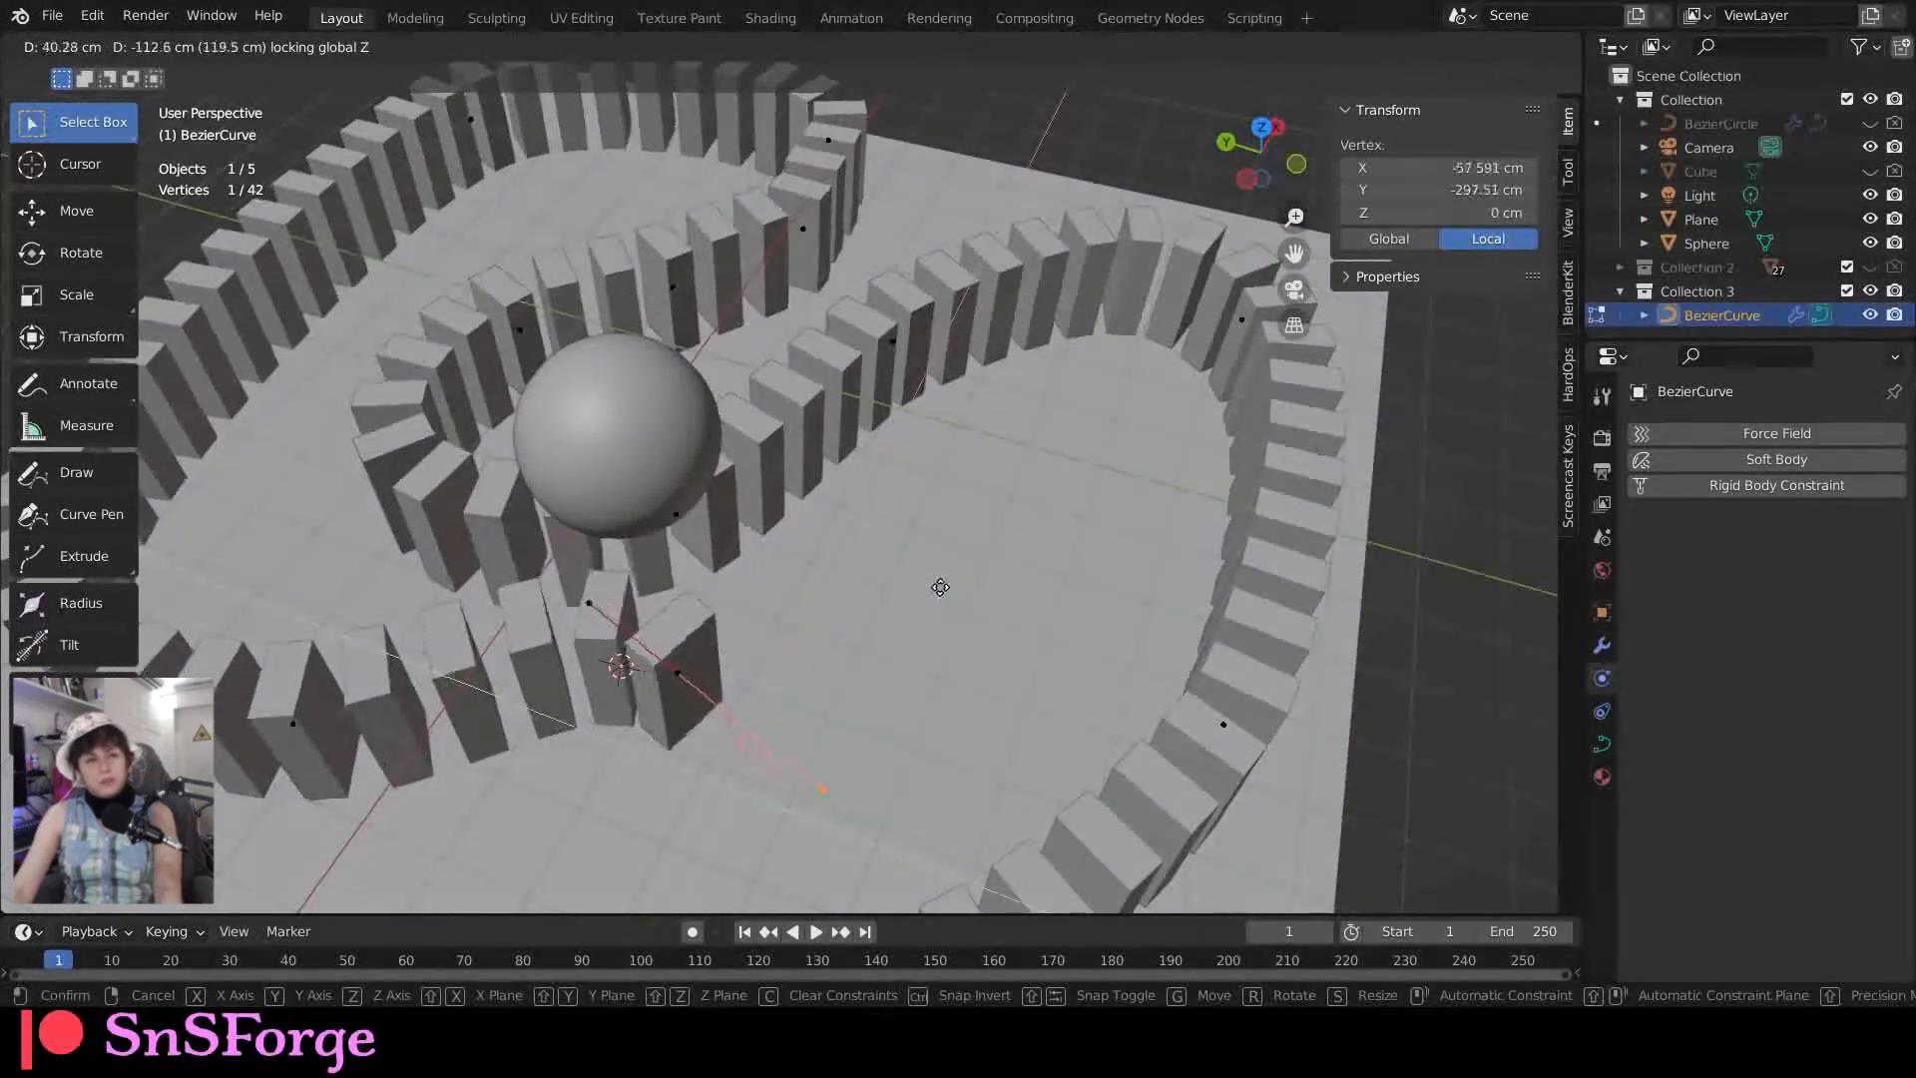
{"action": "left_click", "coordinate": [1053, 539]}
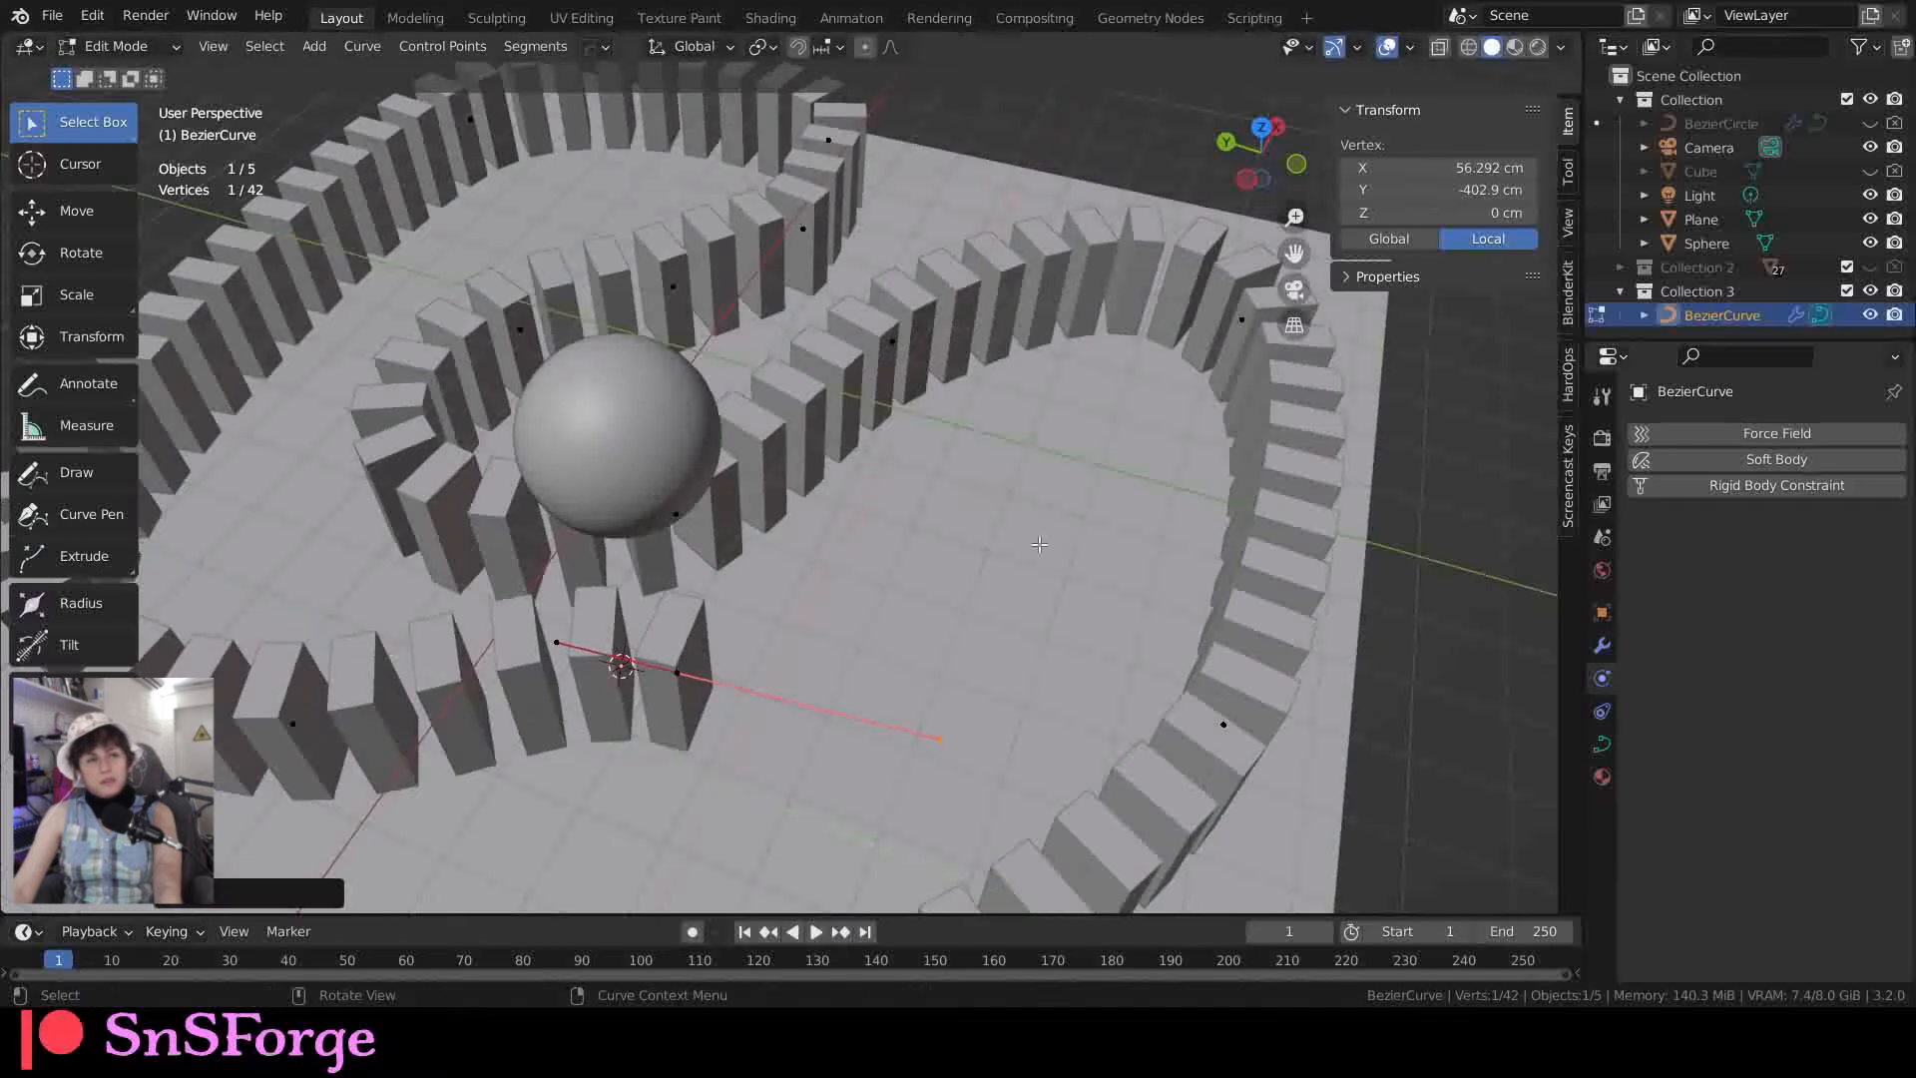
Step: Move the winding curve's start control point with Z locked to about X -131 cm, Y -1 cm
{"action": "left_click", "coordinate": [678, 672]}
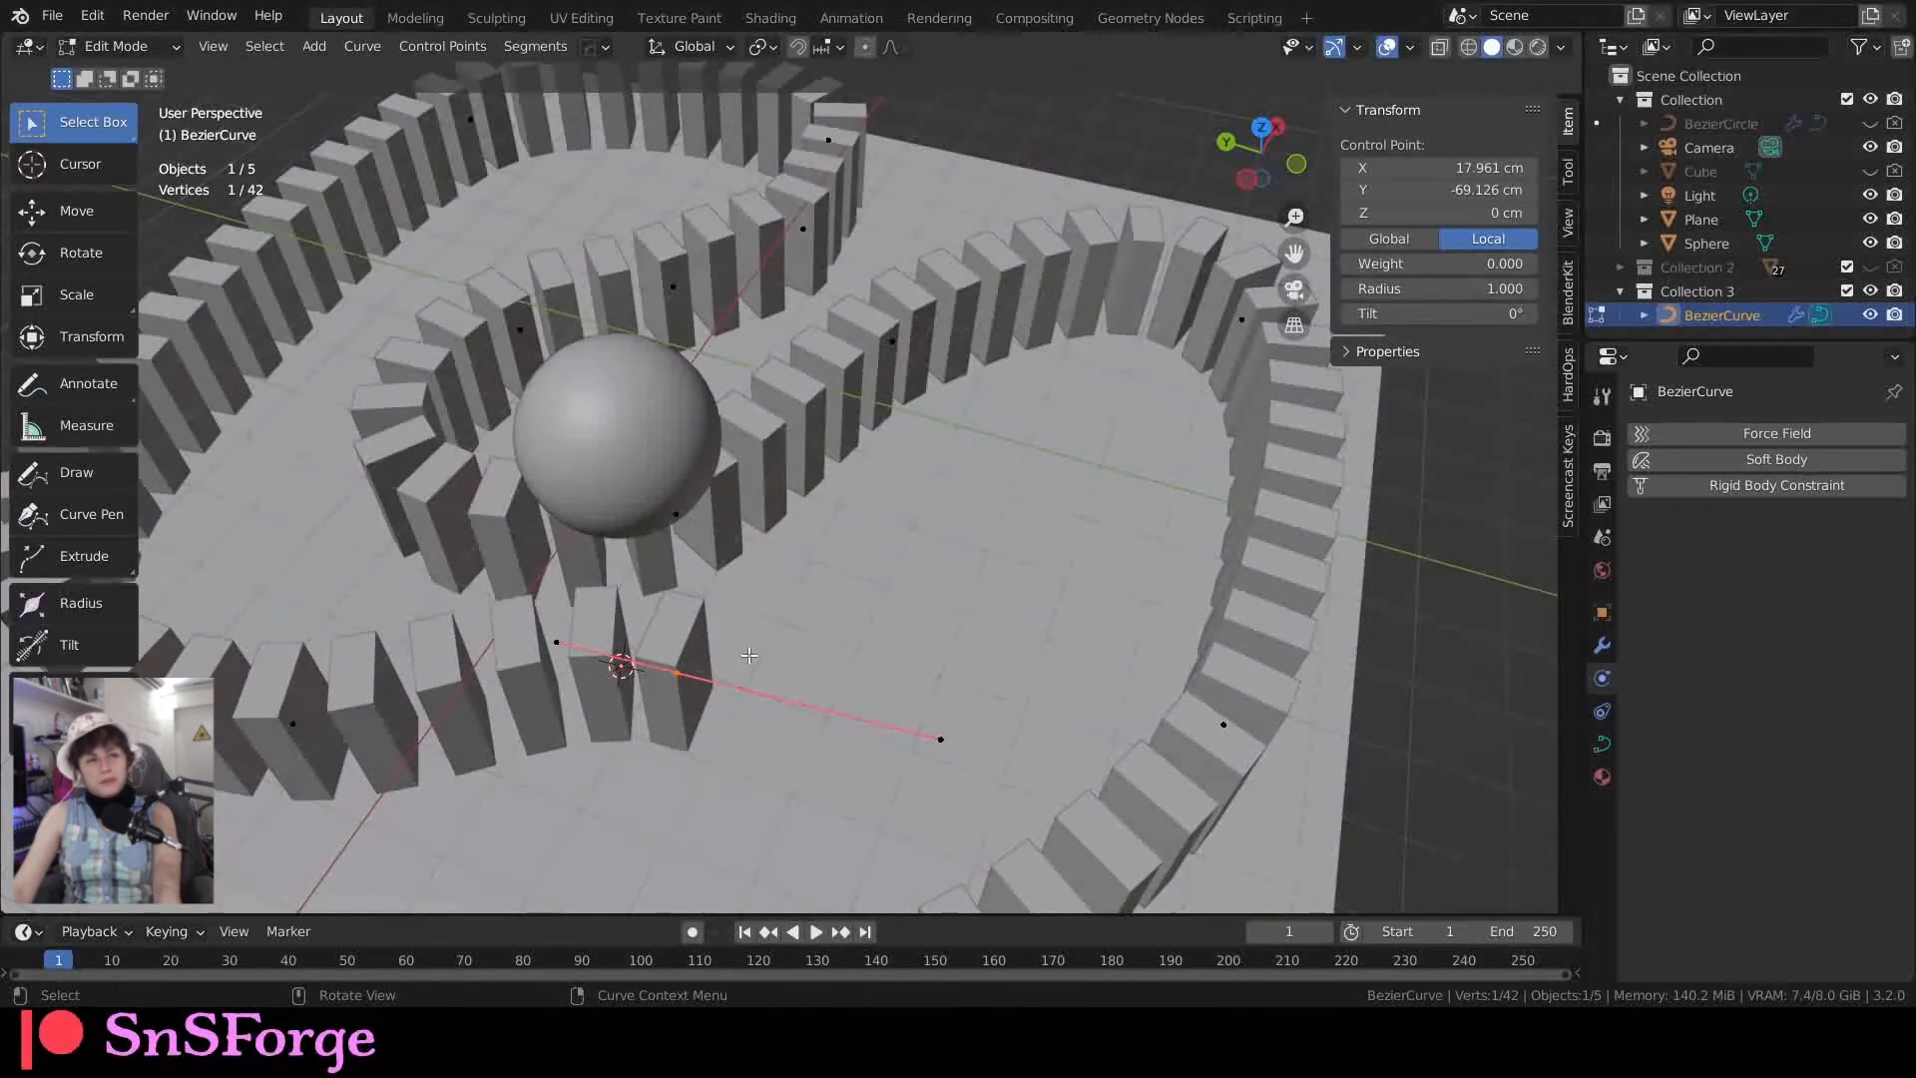
{"action": "key", "text": "KP_3"}
{"action": "middle_click_drag", "start_coordinate": [737, 571], "coordinate": [662, 619]}
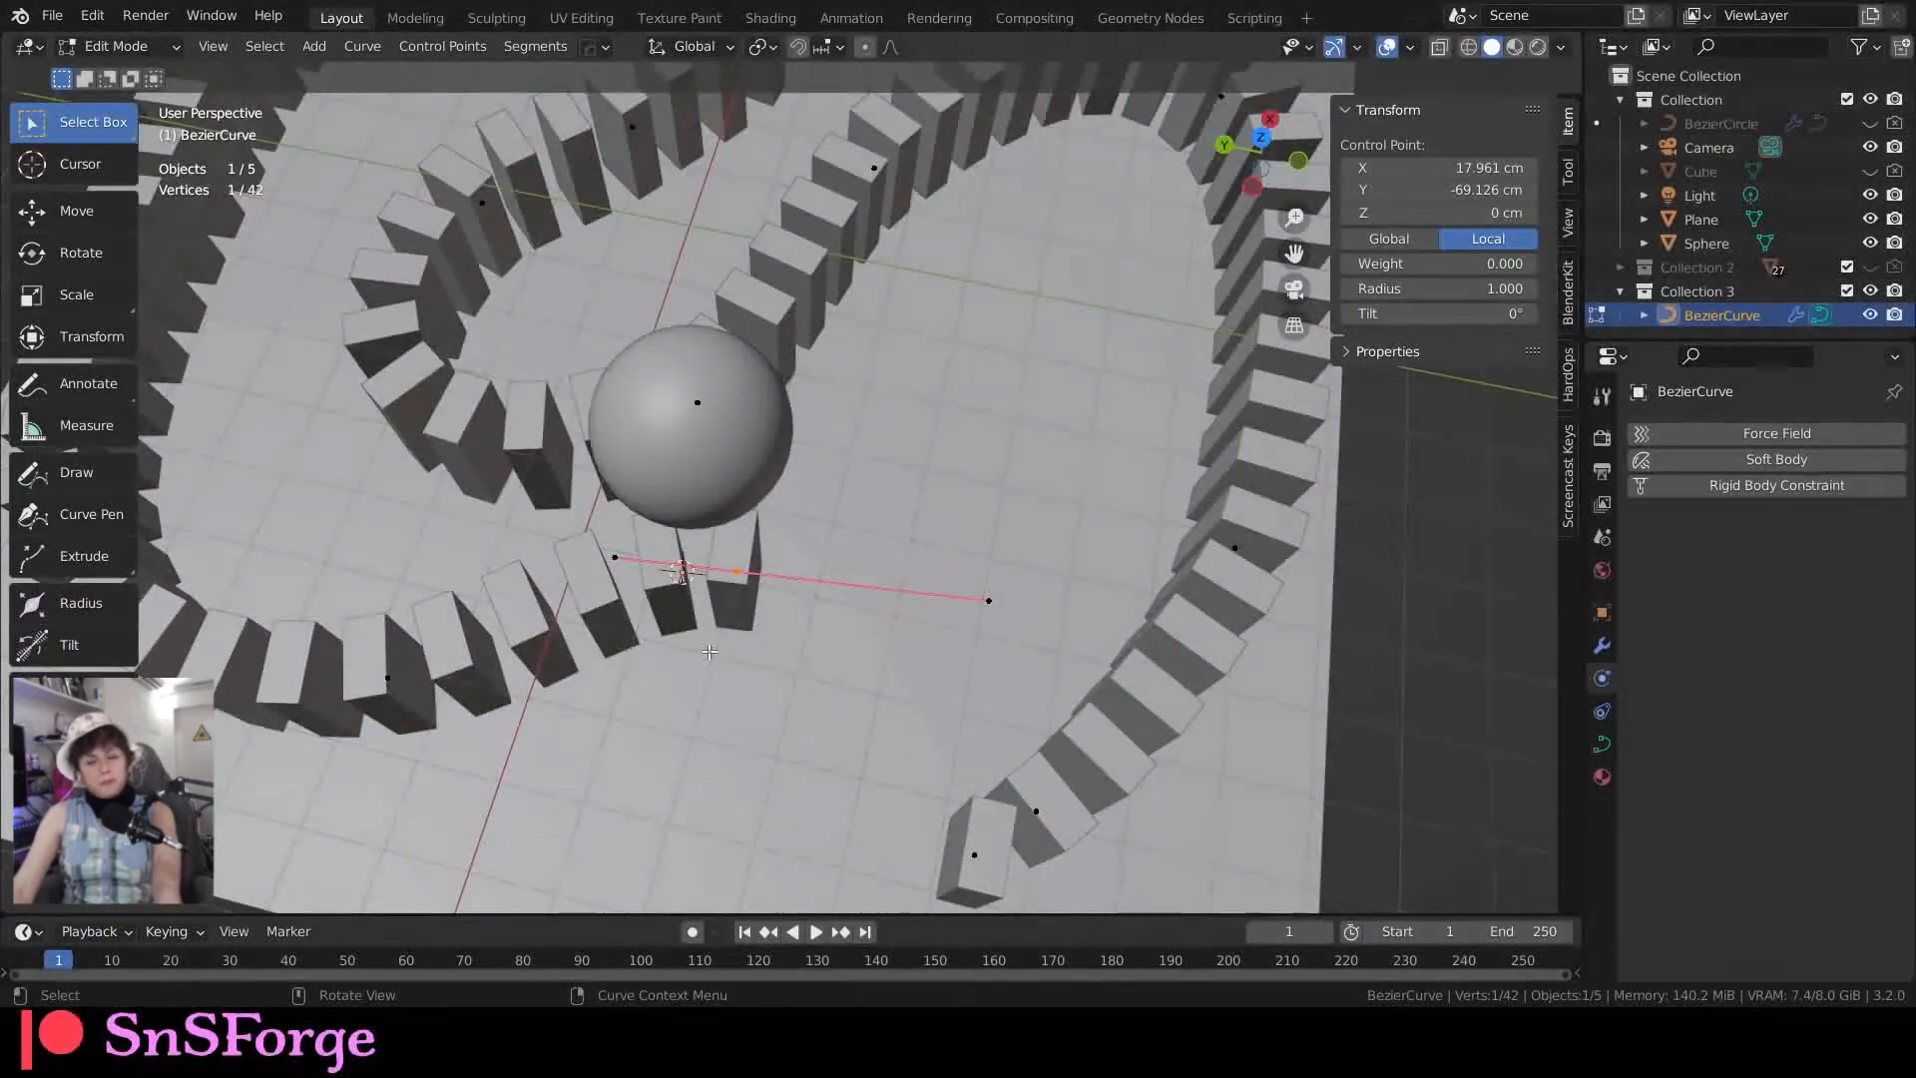
{"action": "key", "text": "g"}
{"action": "key", "text": "shift+z"}
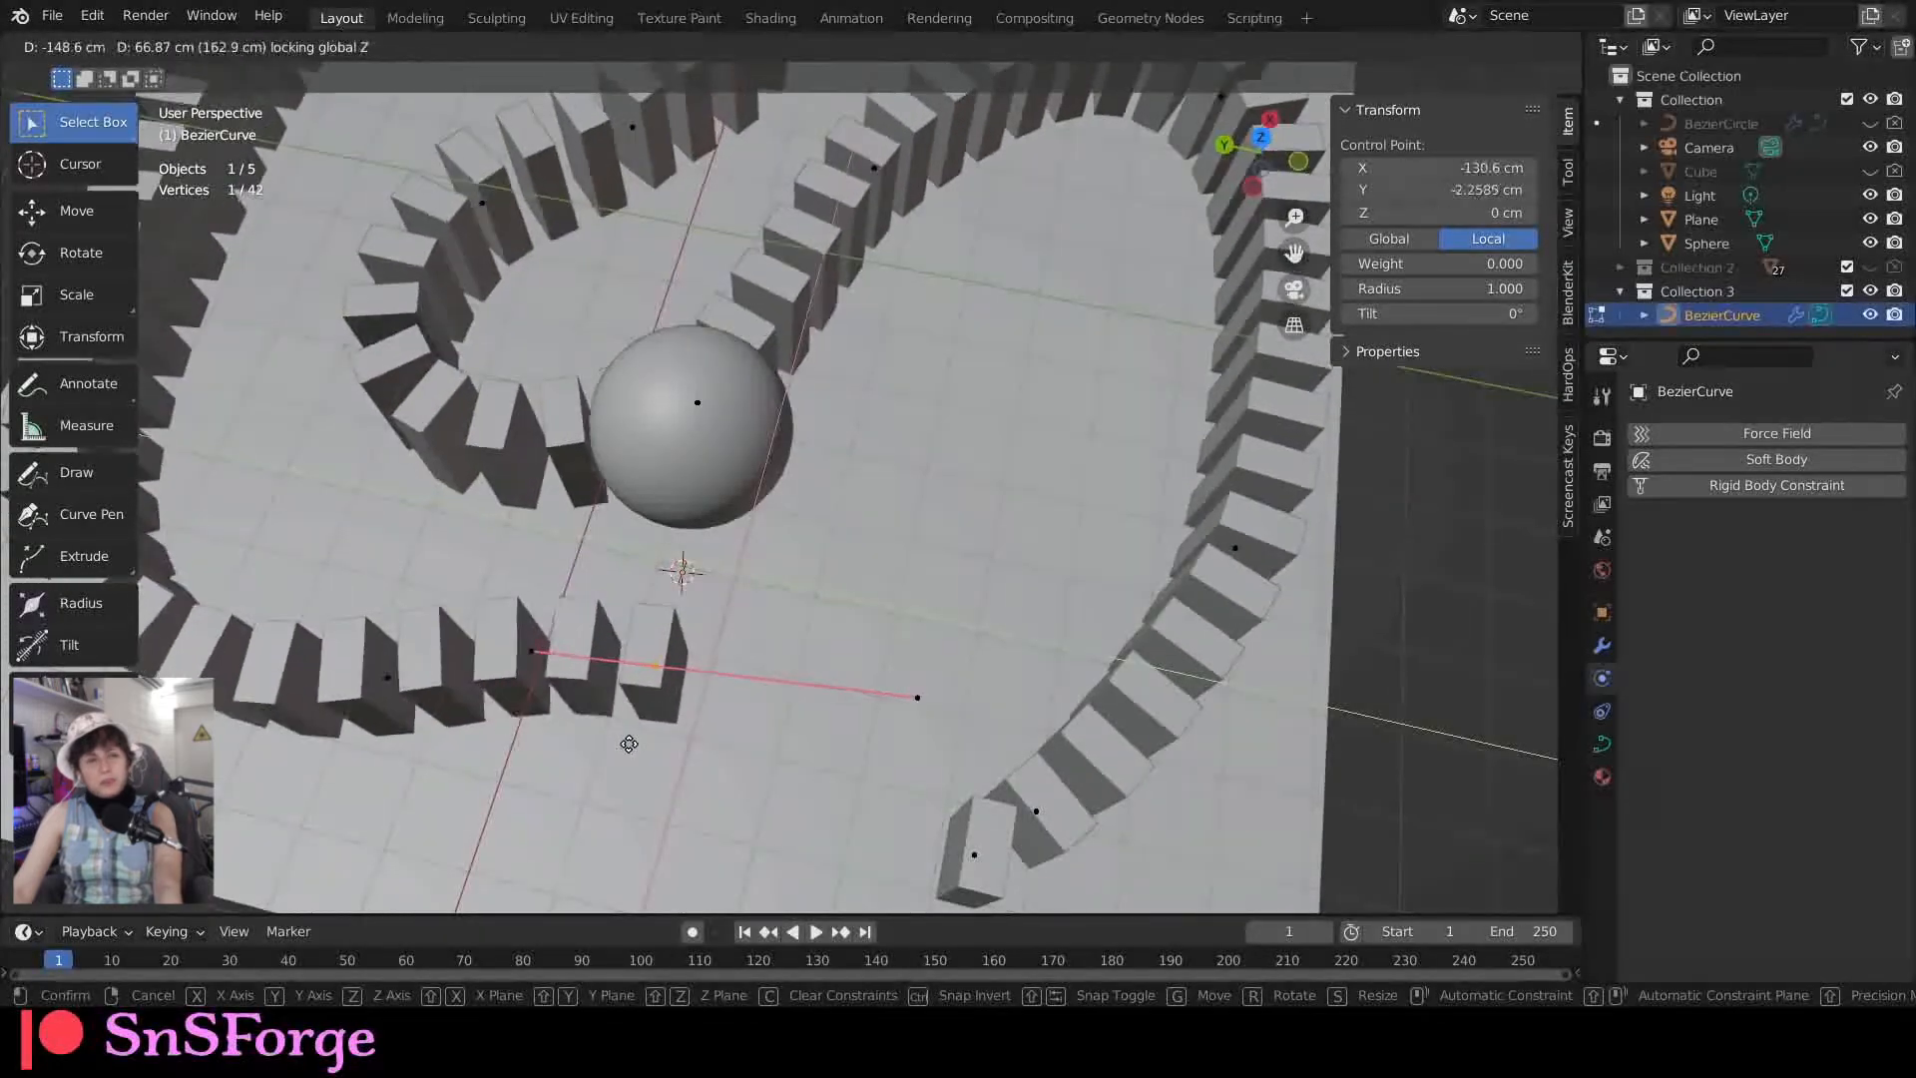
{"action": "left_click", "coordinate": [634, 749]}
Step: In top view, move the curve's start control point with Z locked to about X 0.4 cm, Y 40 cm, beneath the sphere
{"action": "middle_click_drag", "start_coordinate": [639, 744], "coordinate": [721, 748]}
{"action": "key", "text": "KP_7"}
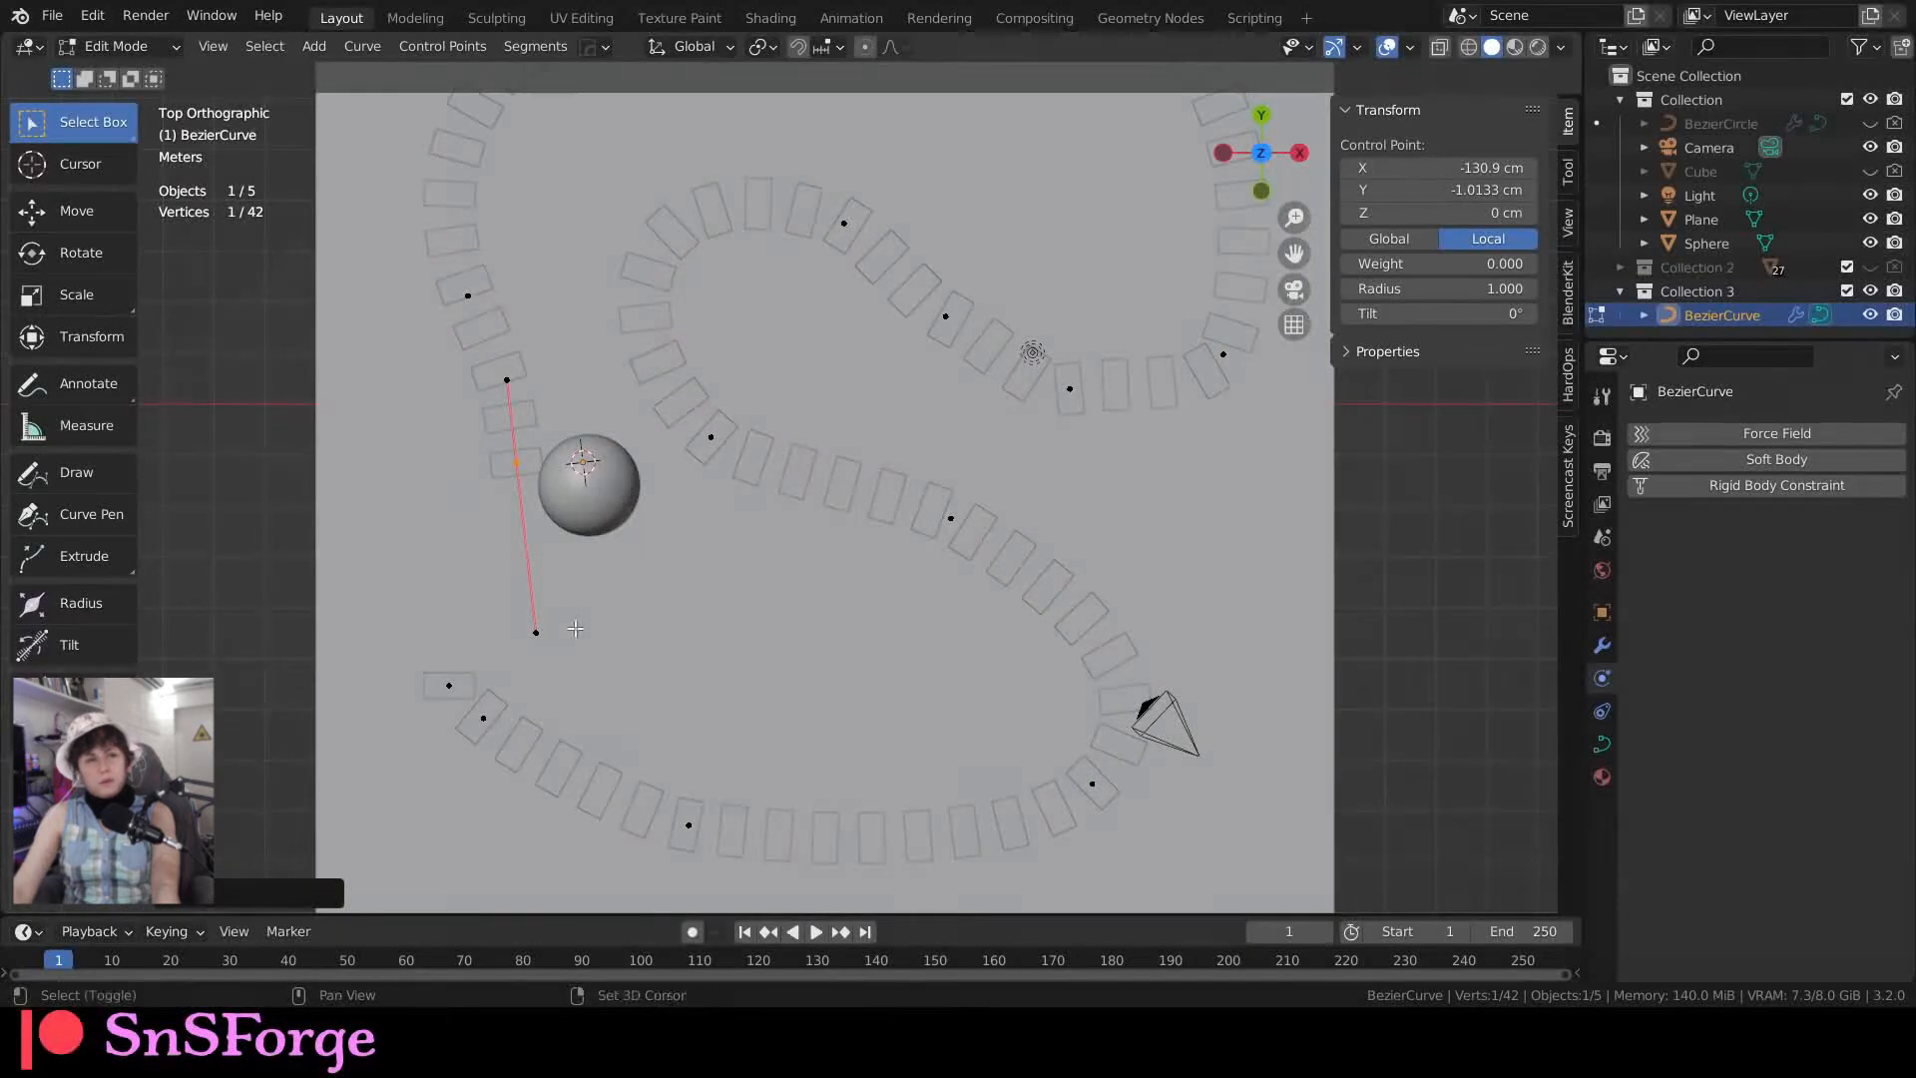
{"action": "key", "text": "g"}
{"action": "key", "text": "shift+z"}
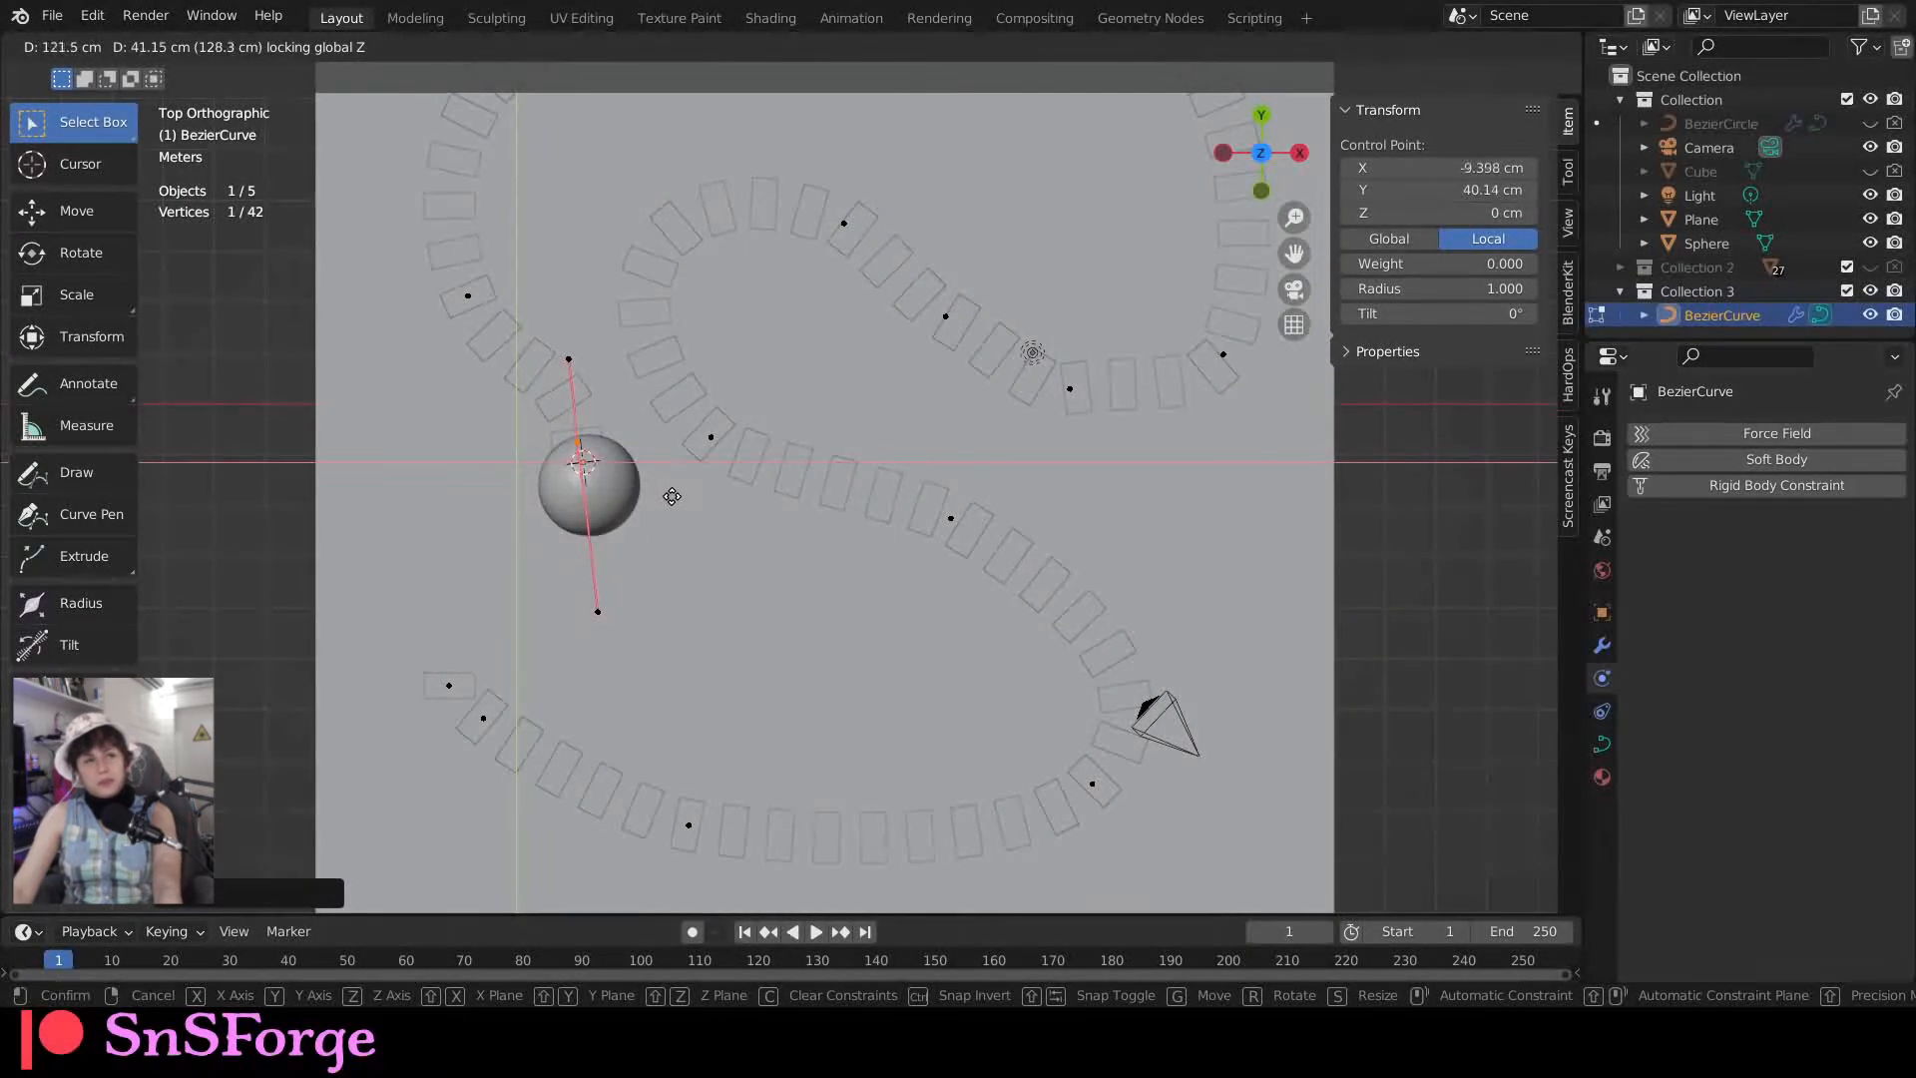
{"action": "left_click", "coordinate": [676, 496]}
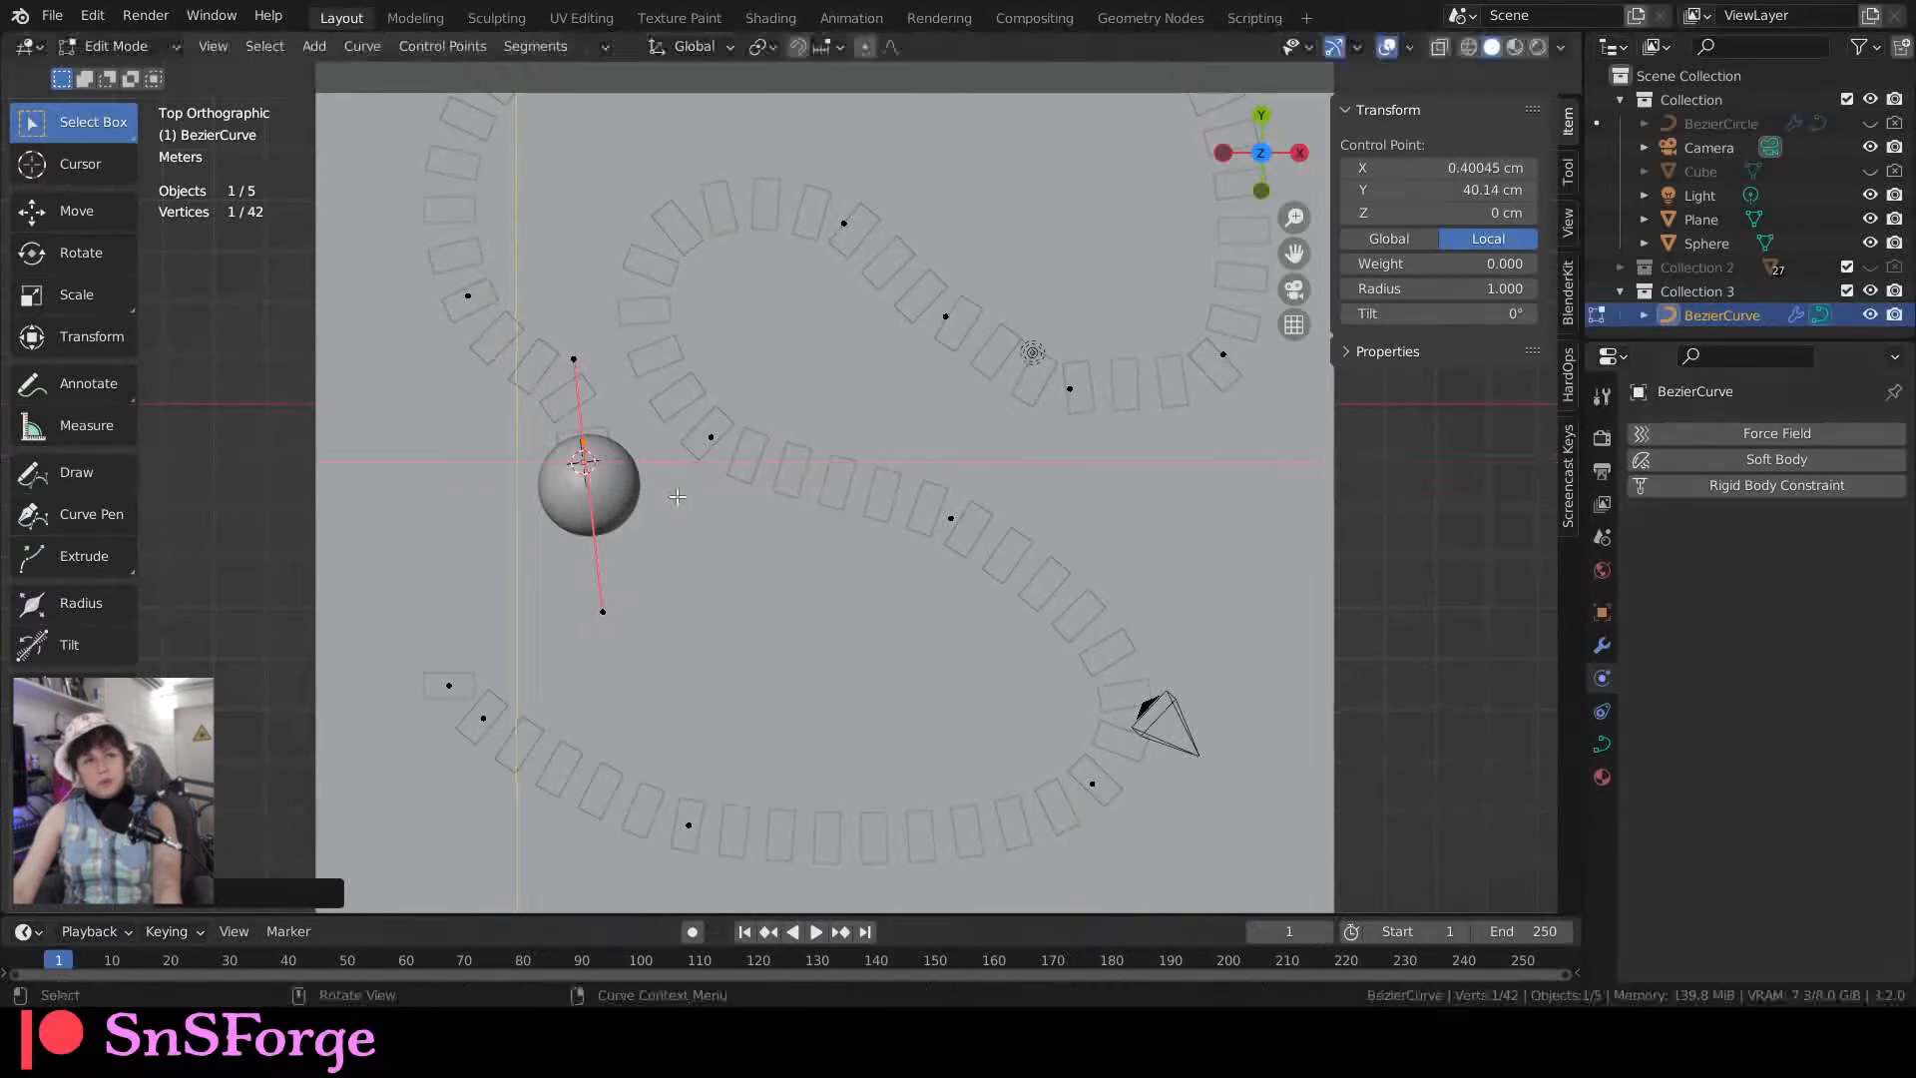
Step: Move the start point's outer handle with Z locked to about X -282 cm, Y -419 cm to turn the first domino
{"action": "middle_click_drag", "start_coordinate": [629, 536], "coordinate": [922, 436]}
{"action": "key", "text": "Tab"}
{"action": "middle_click_drag", "start_coordinate": [414, 592], "coordinate": [815, 340]}
{"action": "middle_click_drag", "start_coordinate": [950, 317], "coordinate": [712, 483]}
{"action": "key", "text": "Tab"}
{"action": "left_click", "coordinate": [715, 488]}
{"action": "left_click_drag", "start_coordinate": [712, 483], "coordinate": [769, 542]}
{"action": "key", "text": "g"}
{"action": "key", "text": "shift+z"}
{"action": "middle_click_drag", "start_coordinate": [748, 510], "coordinate": [729, 551]}
Step: Examine the domino spacing along the winding curve from several angles and return to Object Mode
{"action": "scroll", "coordinate": [759, 534], "scroll_direction": "down", "scroll_amount": 8}
{"action": "mouse_move", "coordinate": [820, 487]}
{"action": "middle_mouse_down", "text": "shift"}
{"action": "mouse_move", "coordinate": [736, 524]}
{"action": "mouse_move", "coordinate": [804, 500]}
{"action": "middle_mouse_up", "text": "shift"}
{"action": "scroll", "coordinate": [805, 500], "scroll_direction": "up", "scroll_amount": 12}
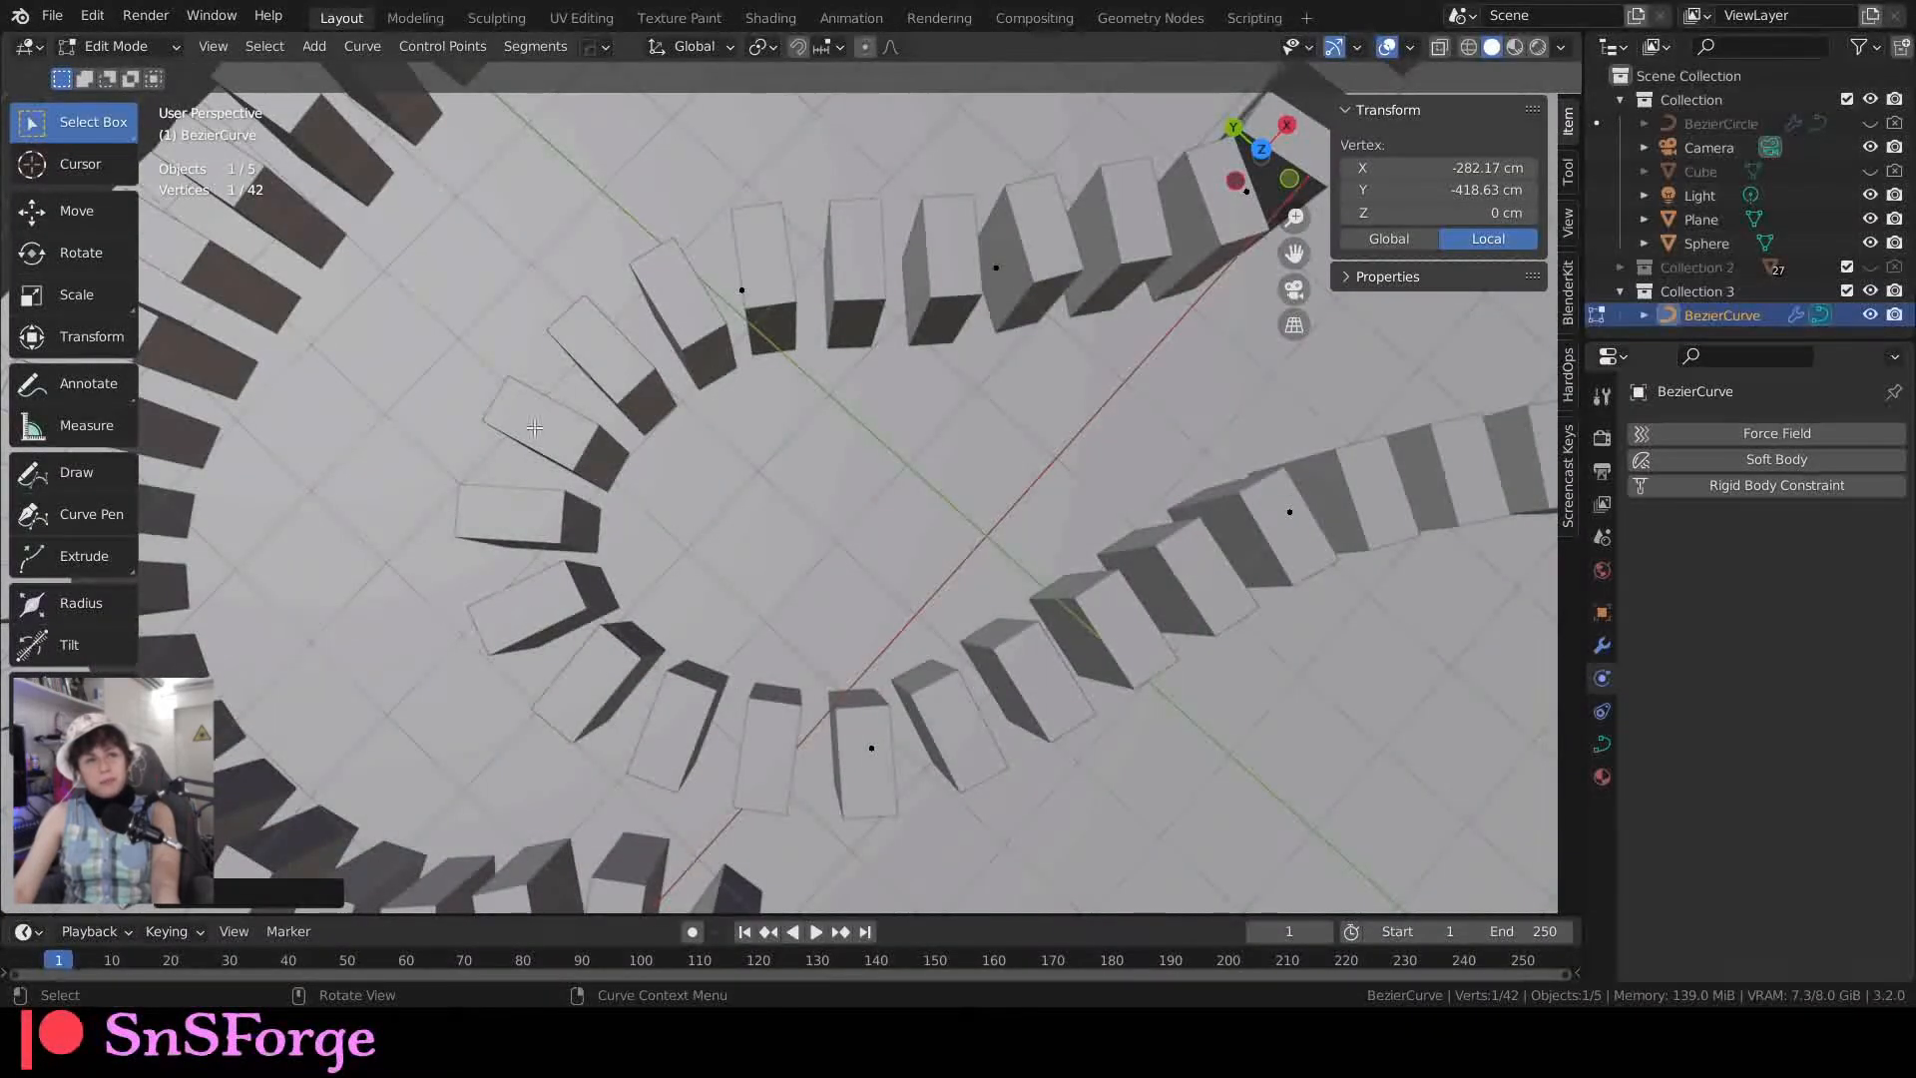
{"action": "middle_click_drag", "start_coordinate": [557, 551], "coordinate": [591, 322]}
{"action": "scroll", "coordinate": [638, 344], "scroll_direction": "down", "scroll_amount": 5}
{"action": "middle_click_drag", "start_coordinate": [738, 374], "coordinate": [793, 459]}
{"action": "key", "text": "Tab"}
{"action": "scroll", "coordinate": [819, 482], "scroll_direction": "up", "scroll_amount": 5}
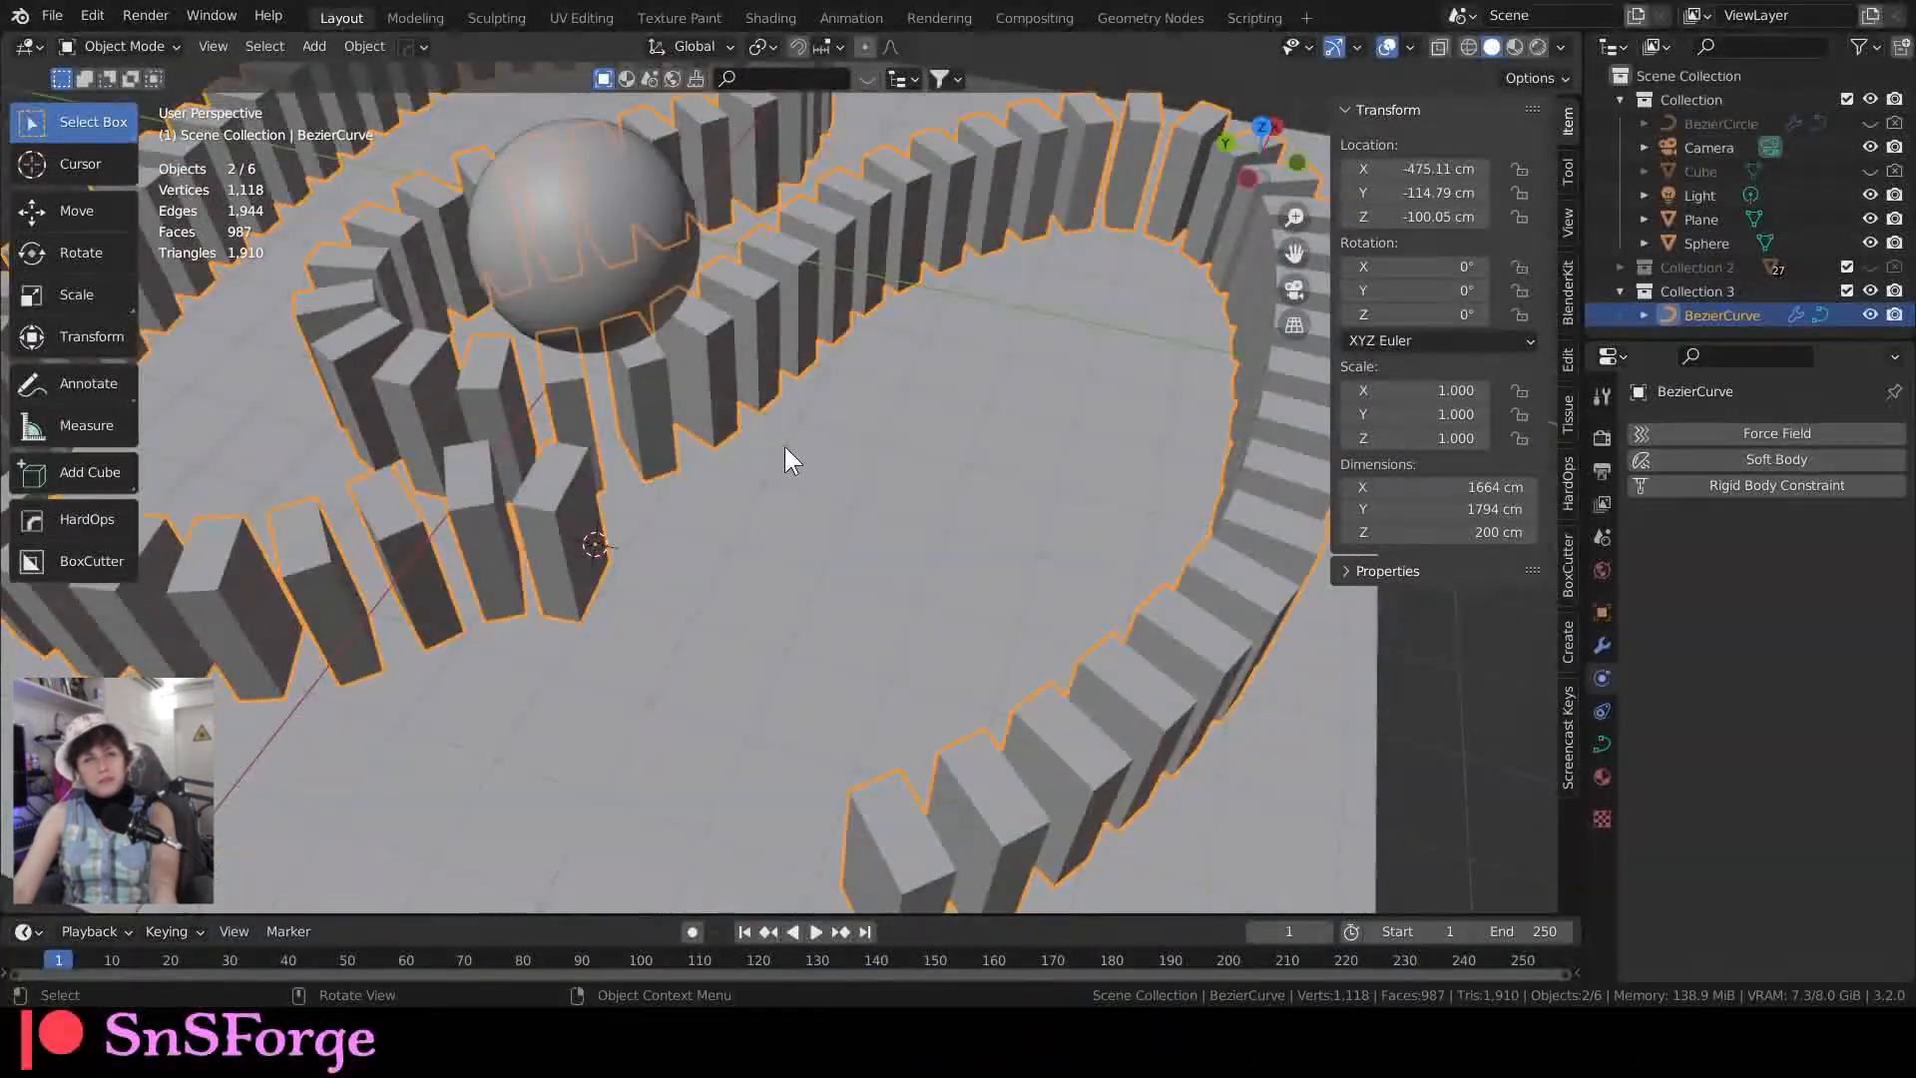
{"action": "middle_click_drag", "start_coordinate": [695, 502], "coordinate": [687, 509]}
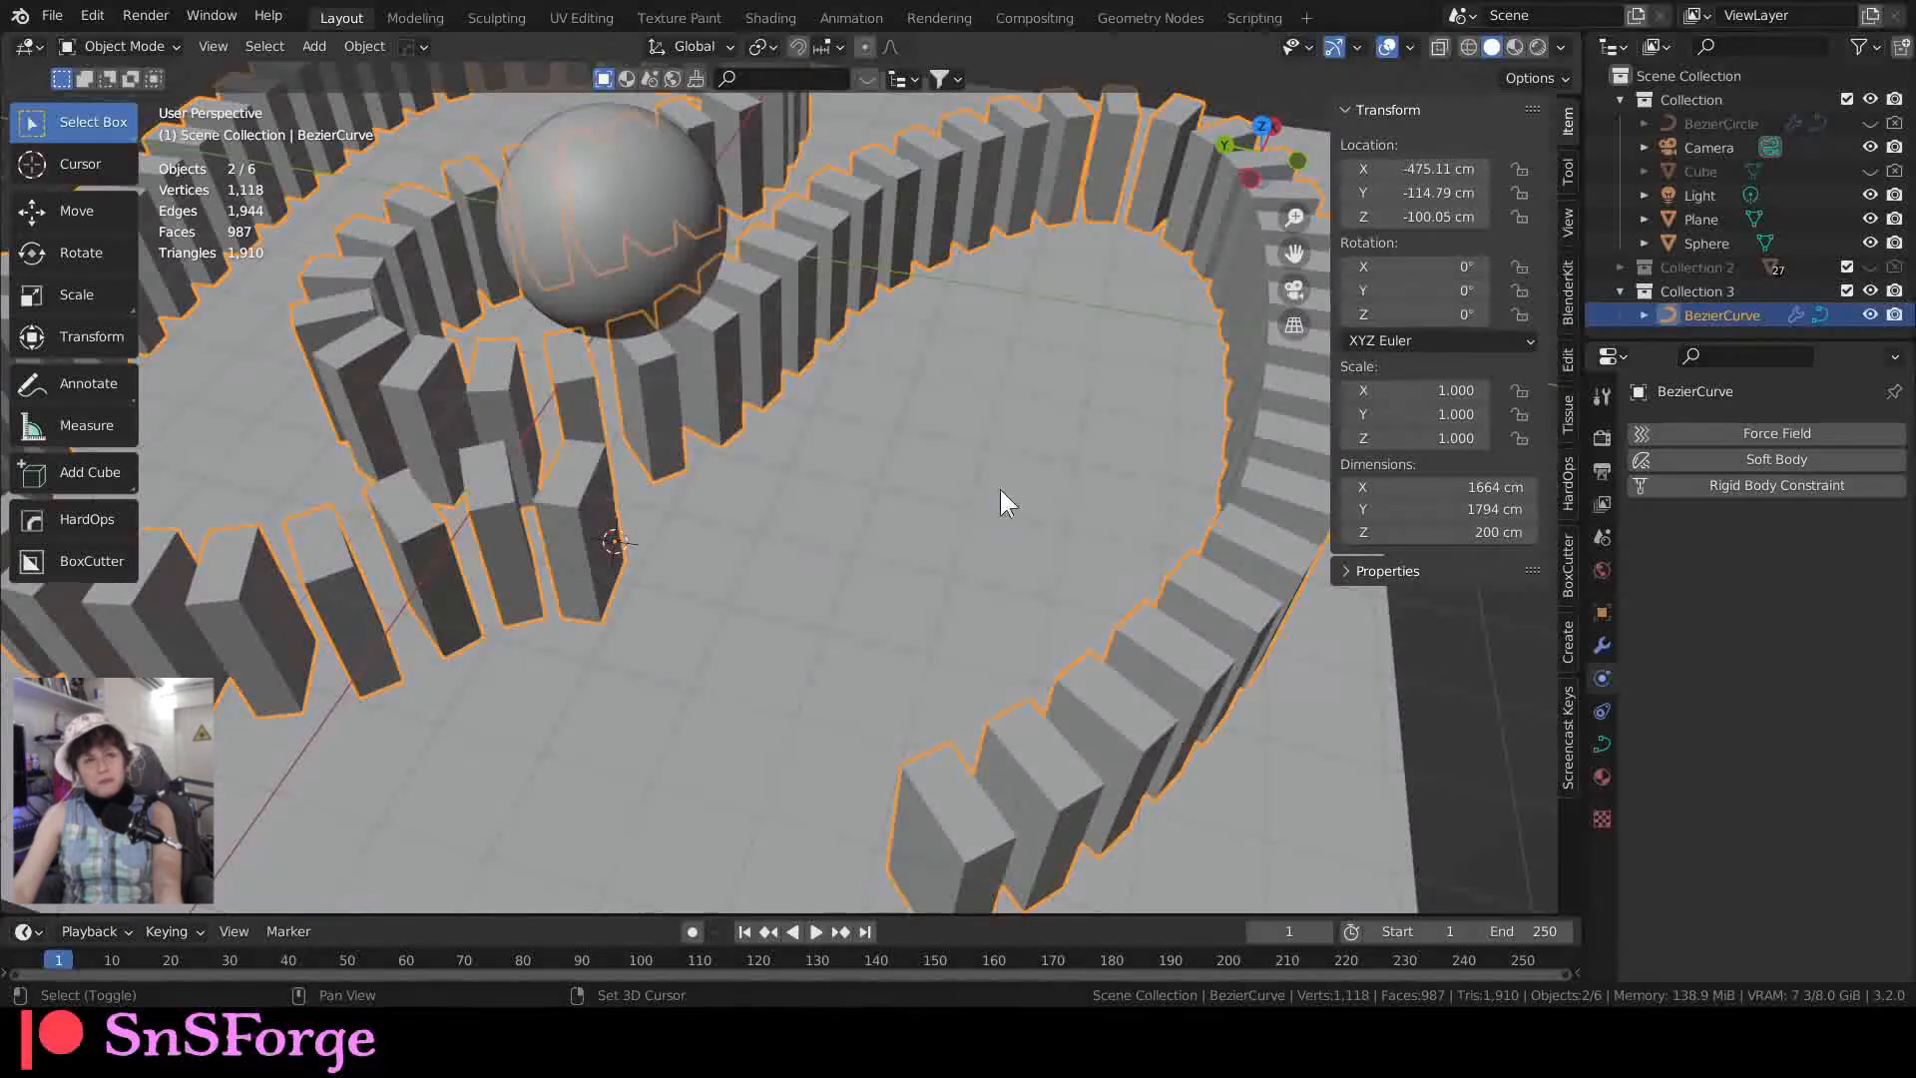
Step: Duplicate the winding curve in place and move the original BezierCurve into the first Collection
{"action": "key", "text": "shift+d"}
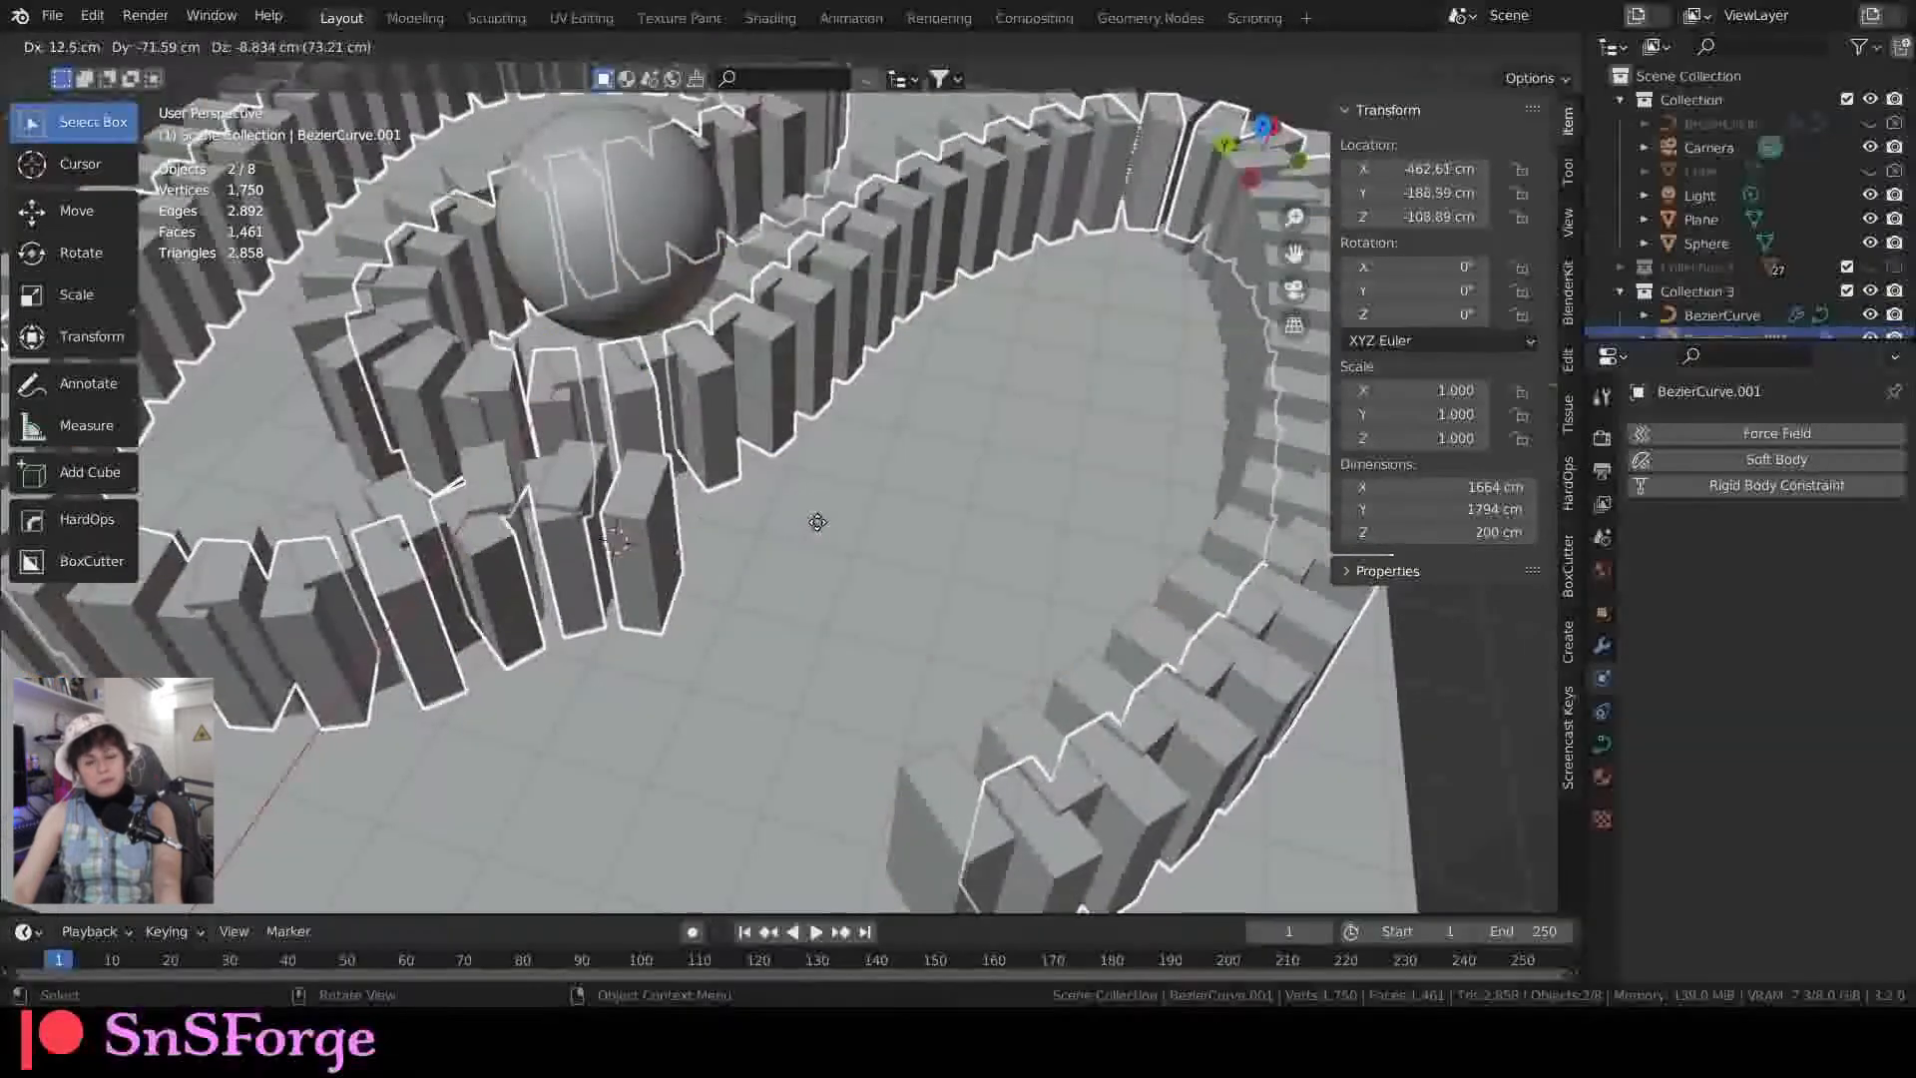
{"action": "key", "text": "Escape"}
{"action": "left_click_drag", "start_coordinate": [1728, 295], "coordinate": [1720, 96]}
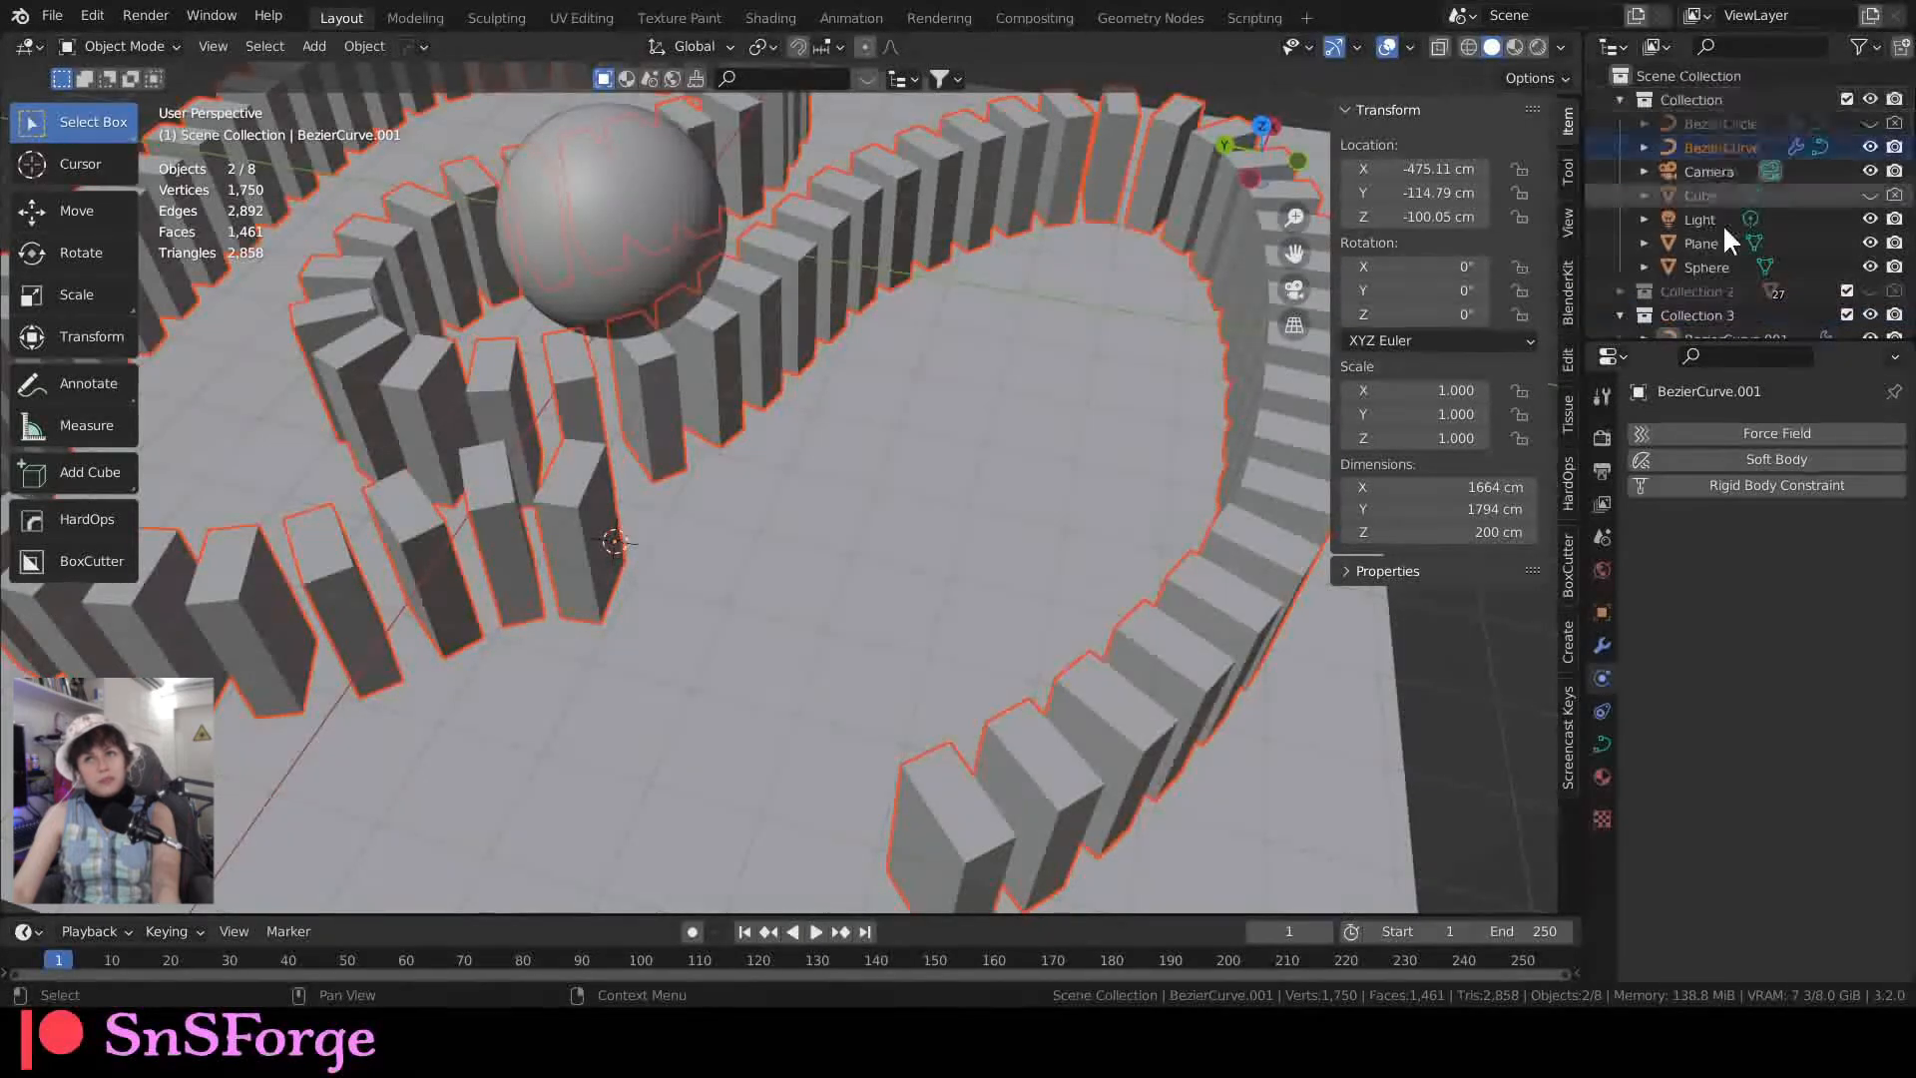
Step: Convert the duplicate BezierCurve.001 to a mesh
{"action": "left_click", "coordinate": [1746, 317]}
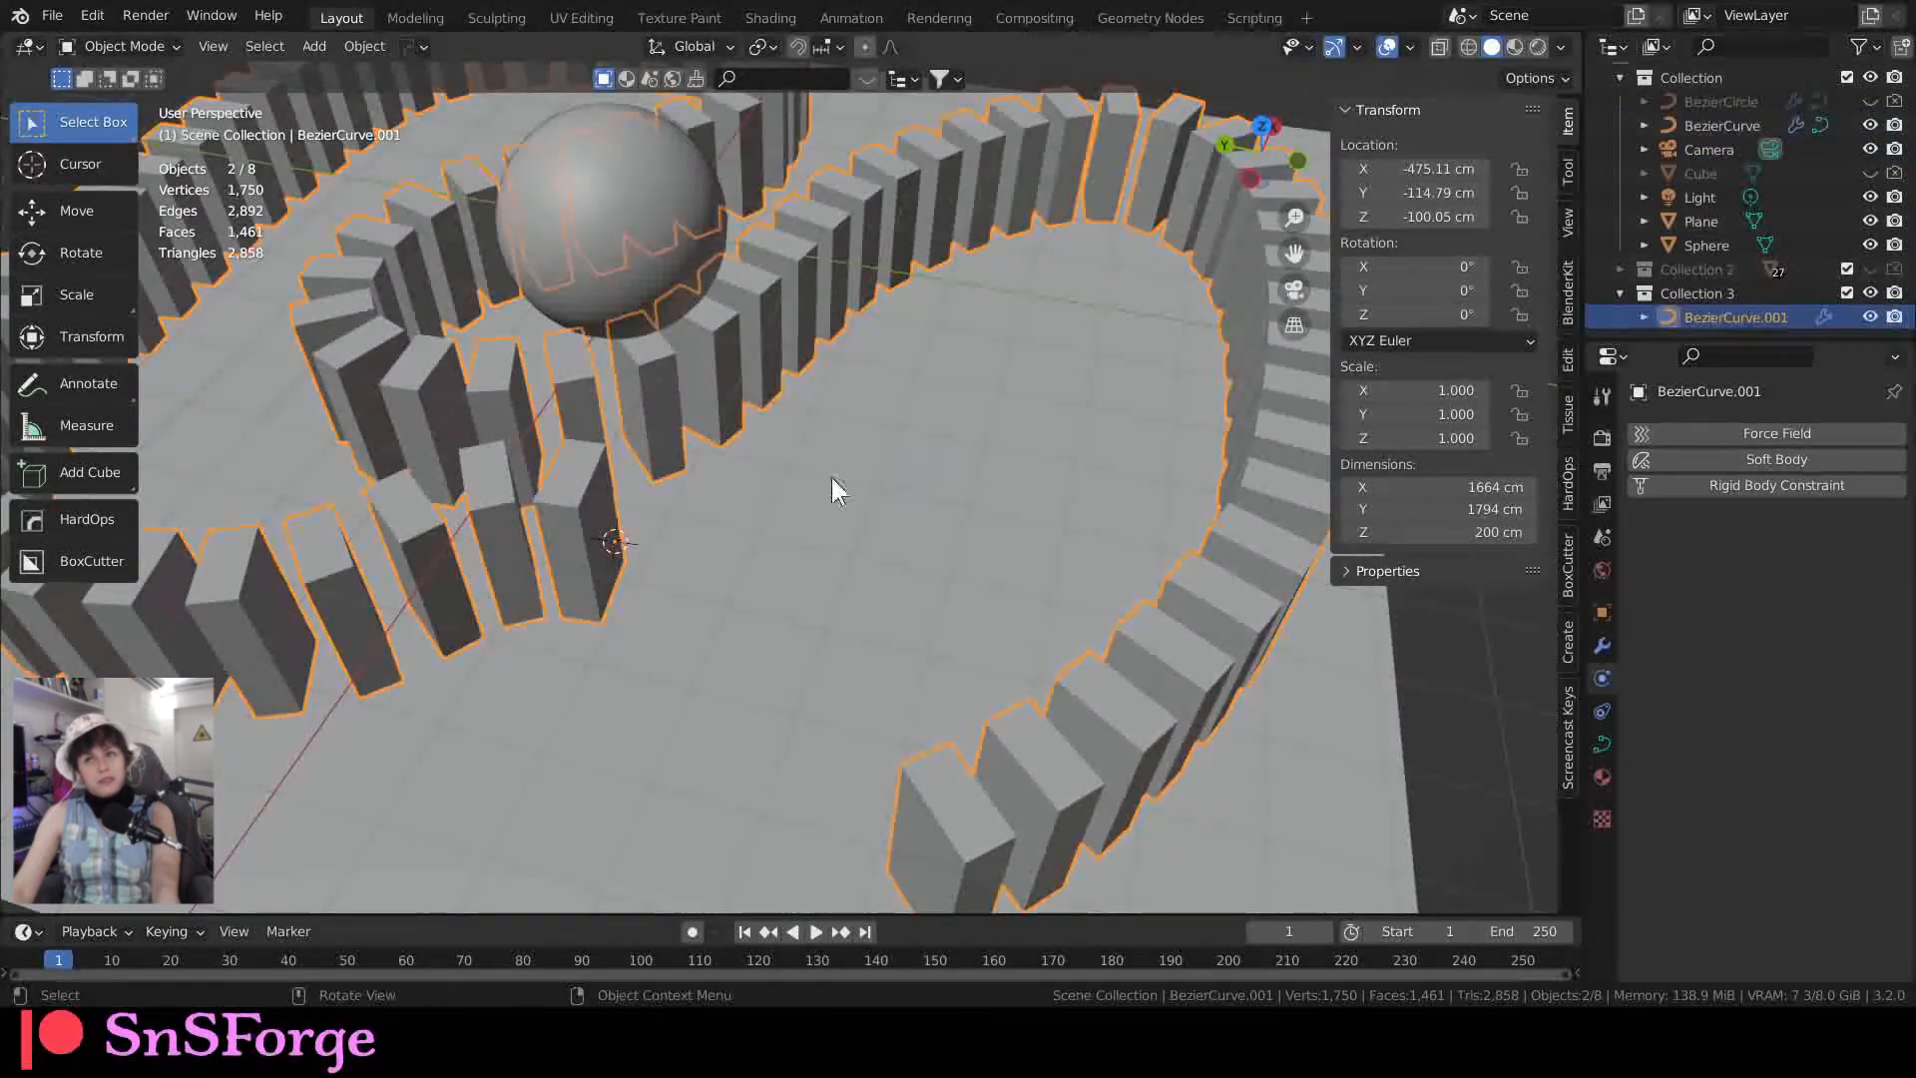
{"action": "right_click", "coordinate": [598, 559]}
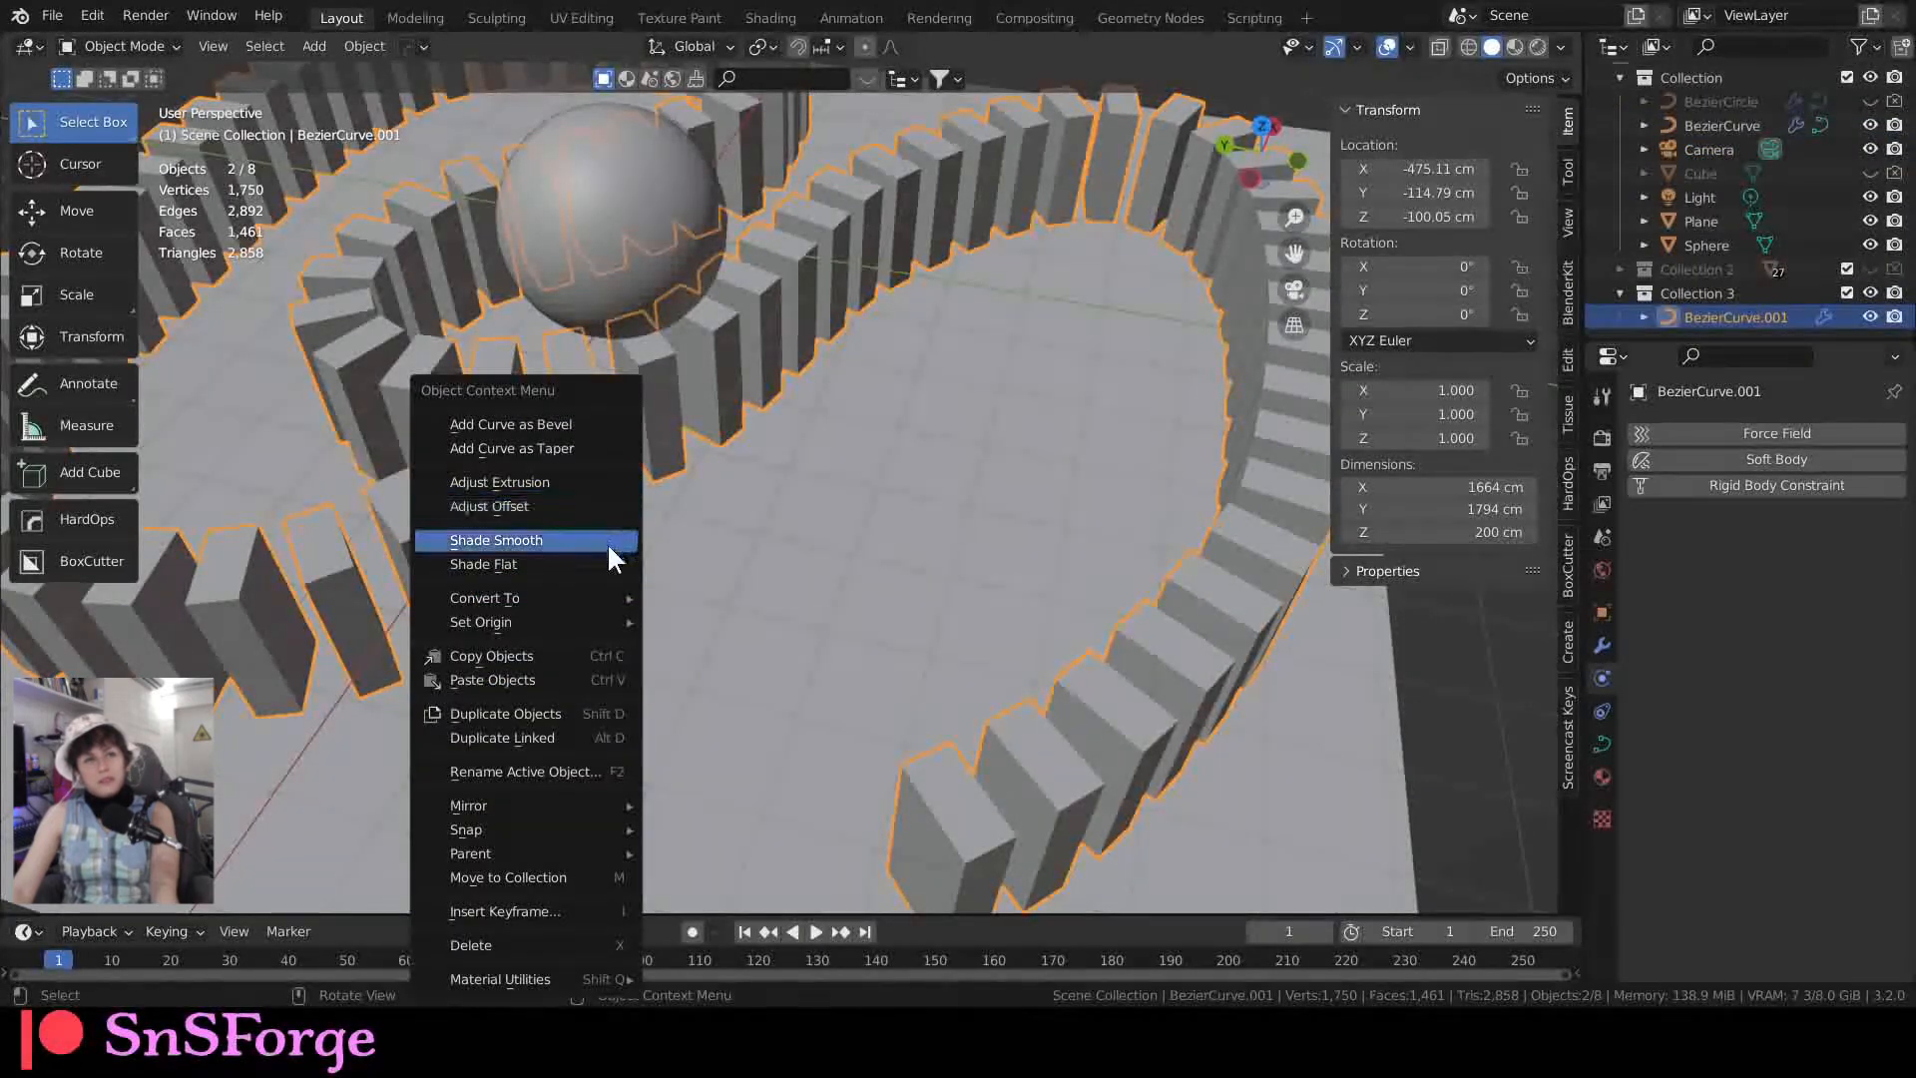
{"action": "mouse_move", "coordinate": [619, 598]}
{"action": "left_click", "coordinate": [695, 624]}
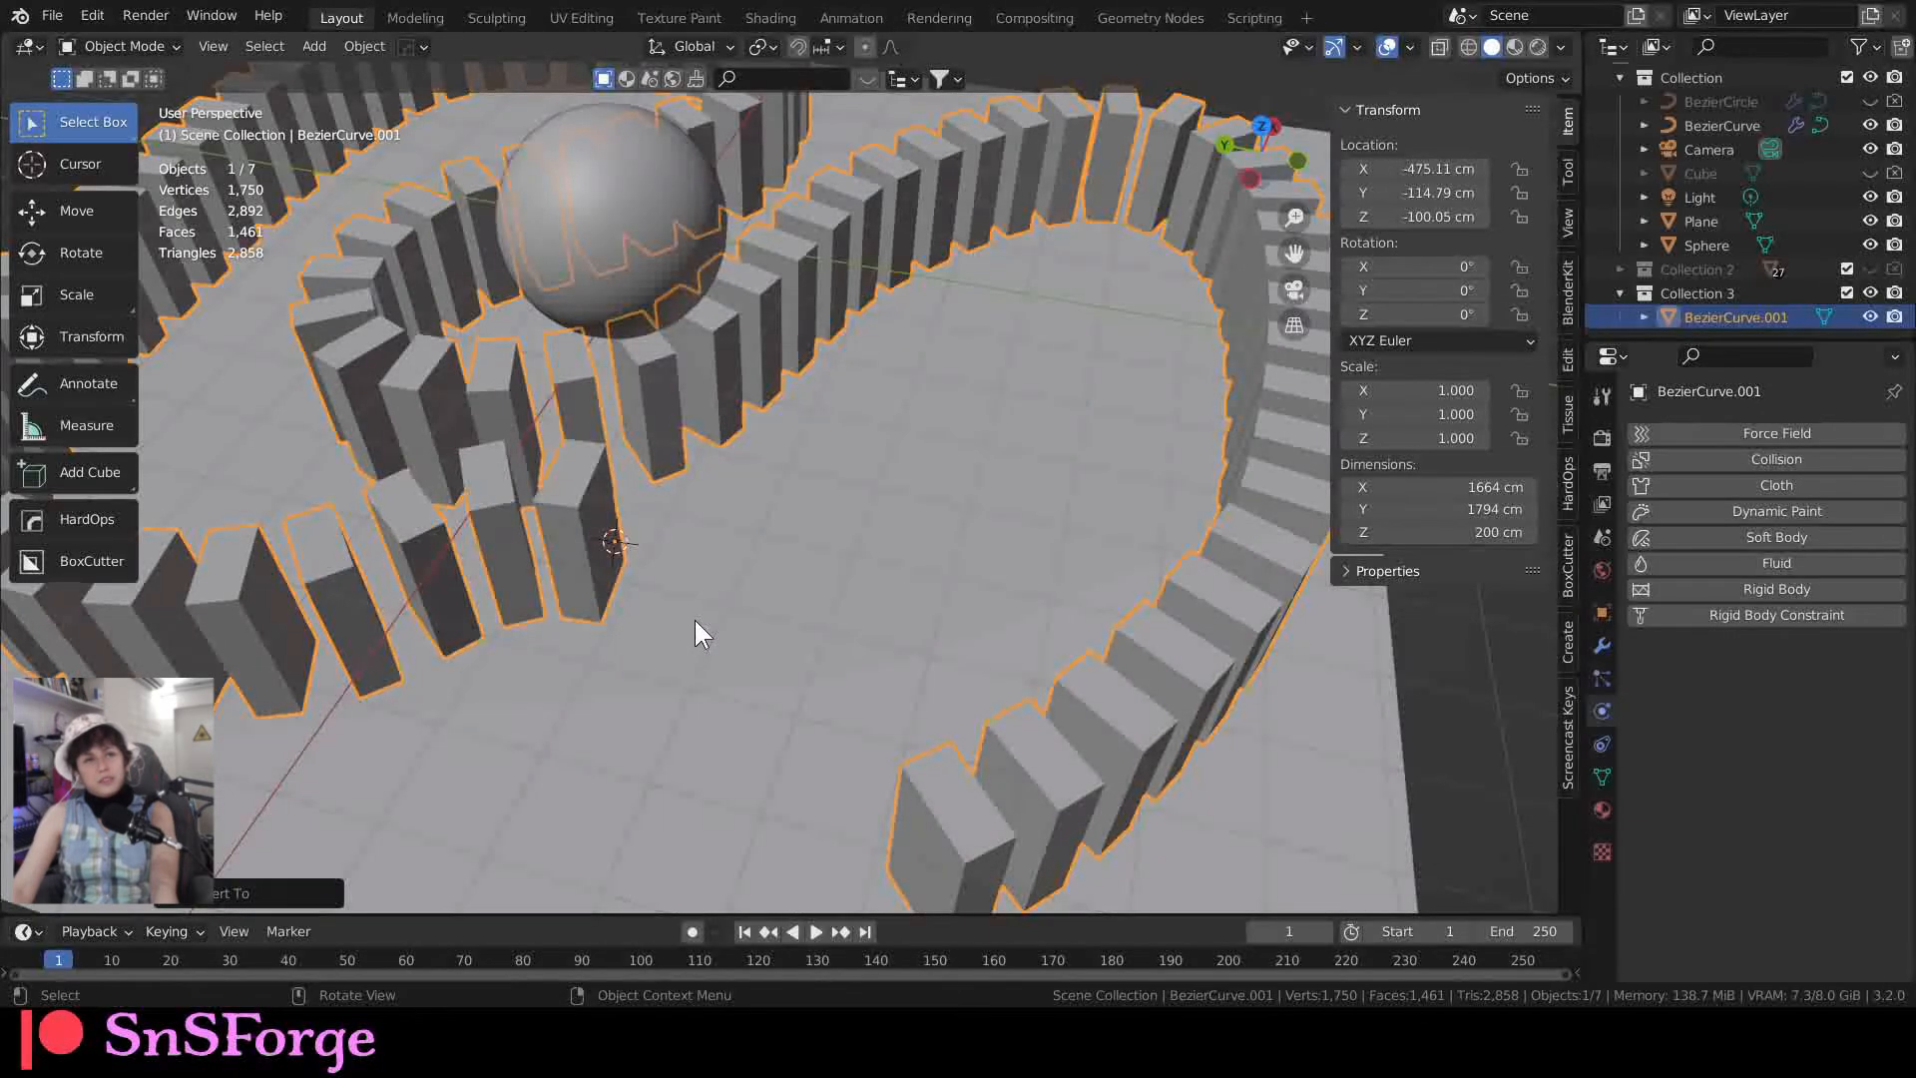
Step: Select the original BezierCurve domino chain and convert it to a mesh as well
{"action": "left_click", "coordinate": [578, 564]}
{"action": "key", "text": "Tab"}
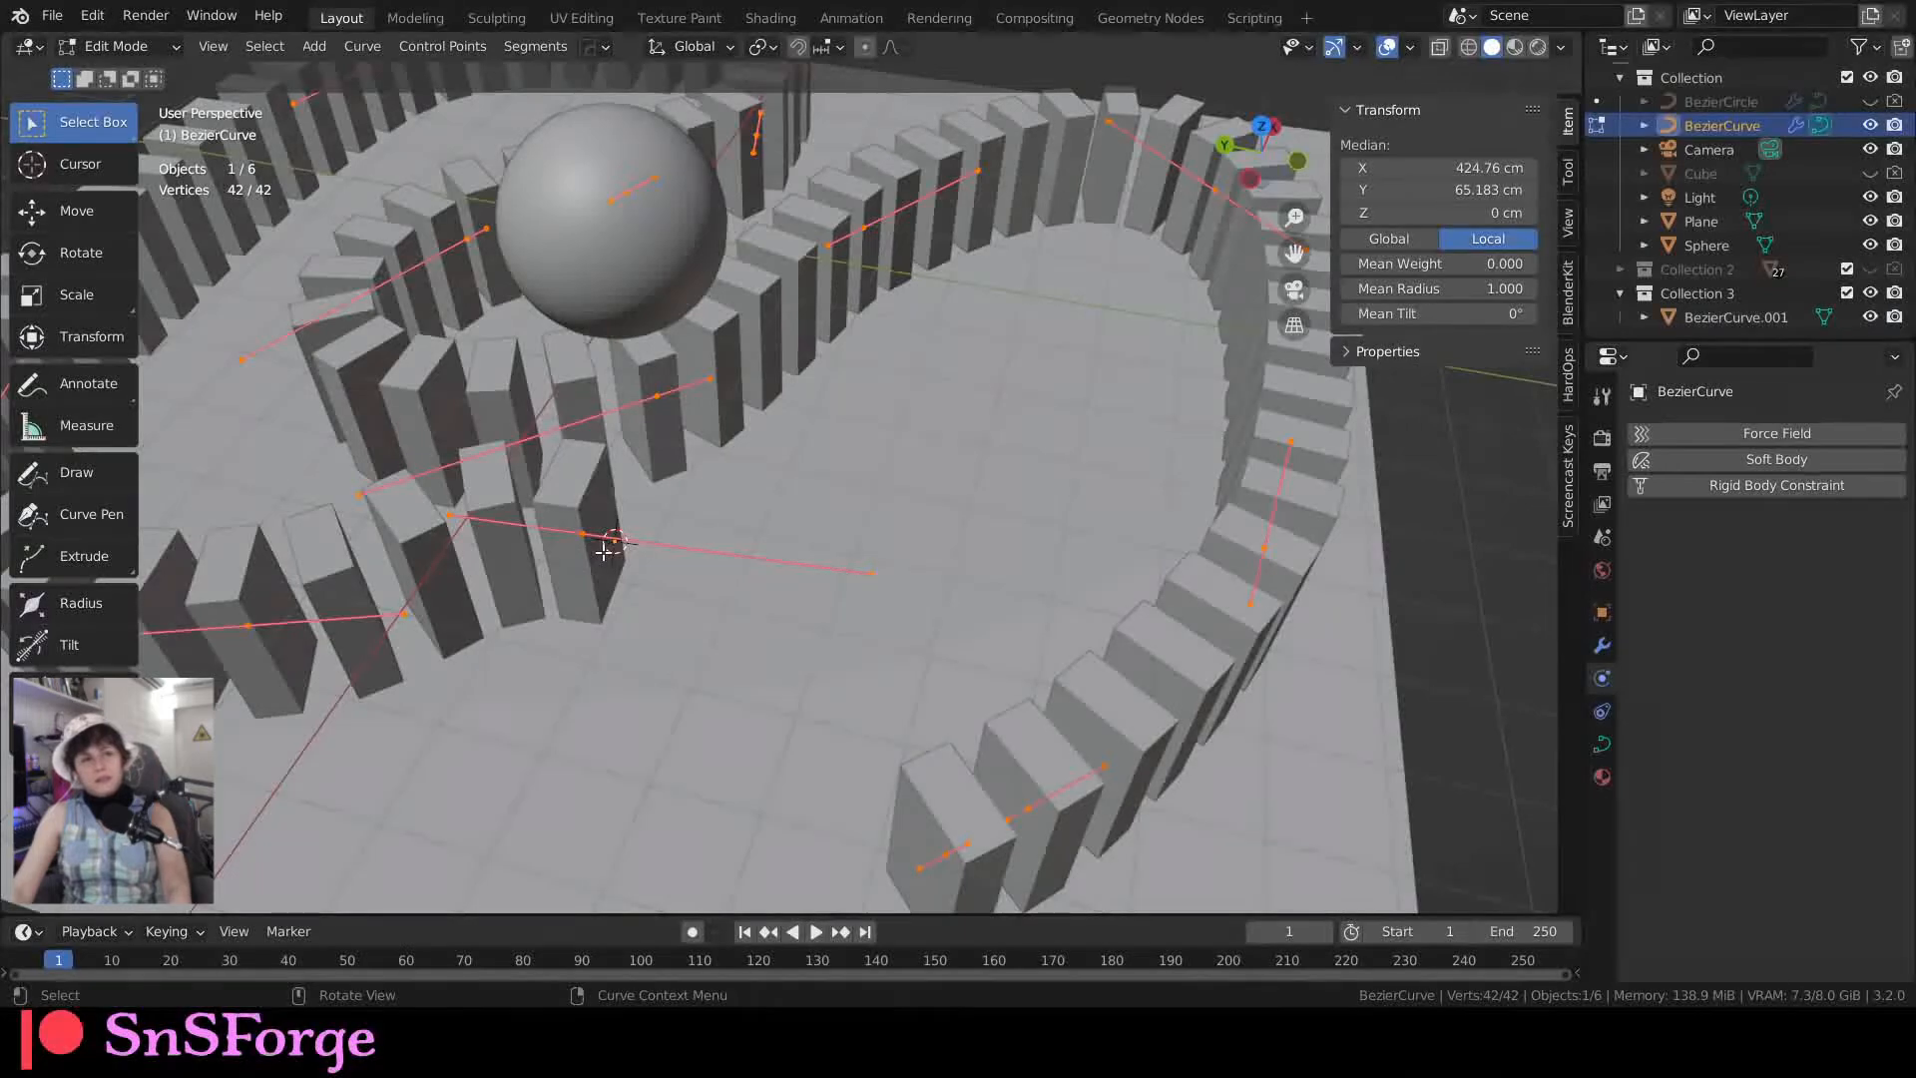
{"action": "key", "text": "Tab"}
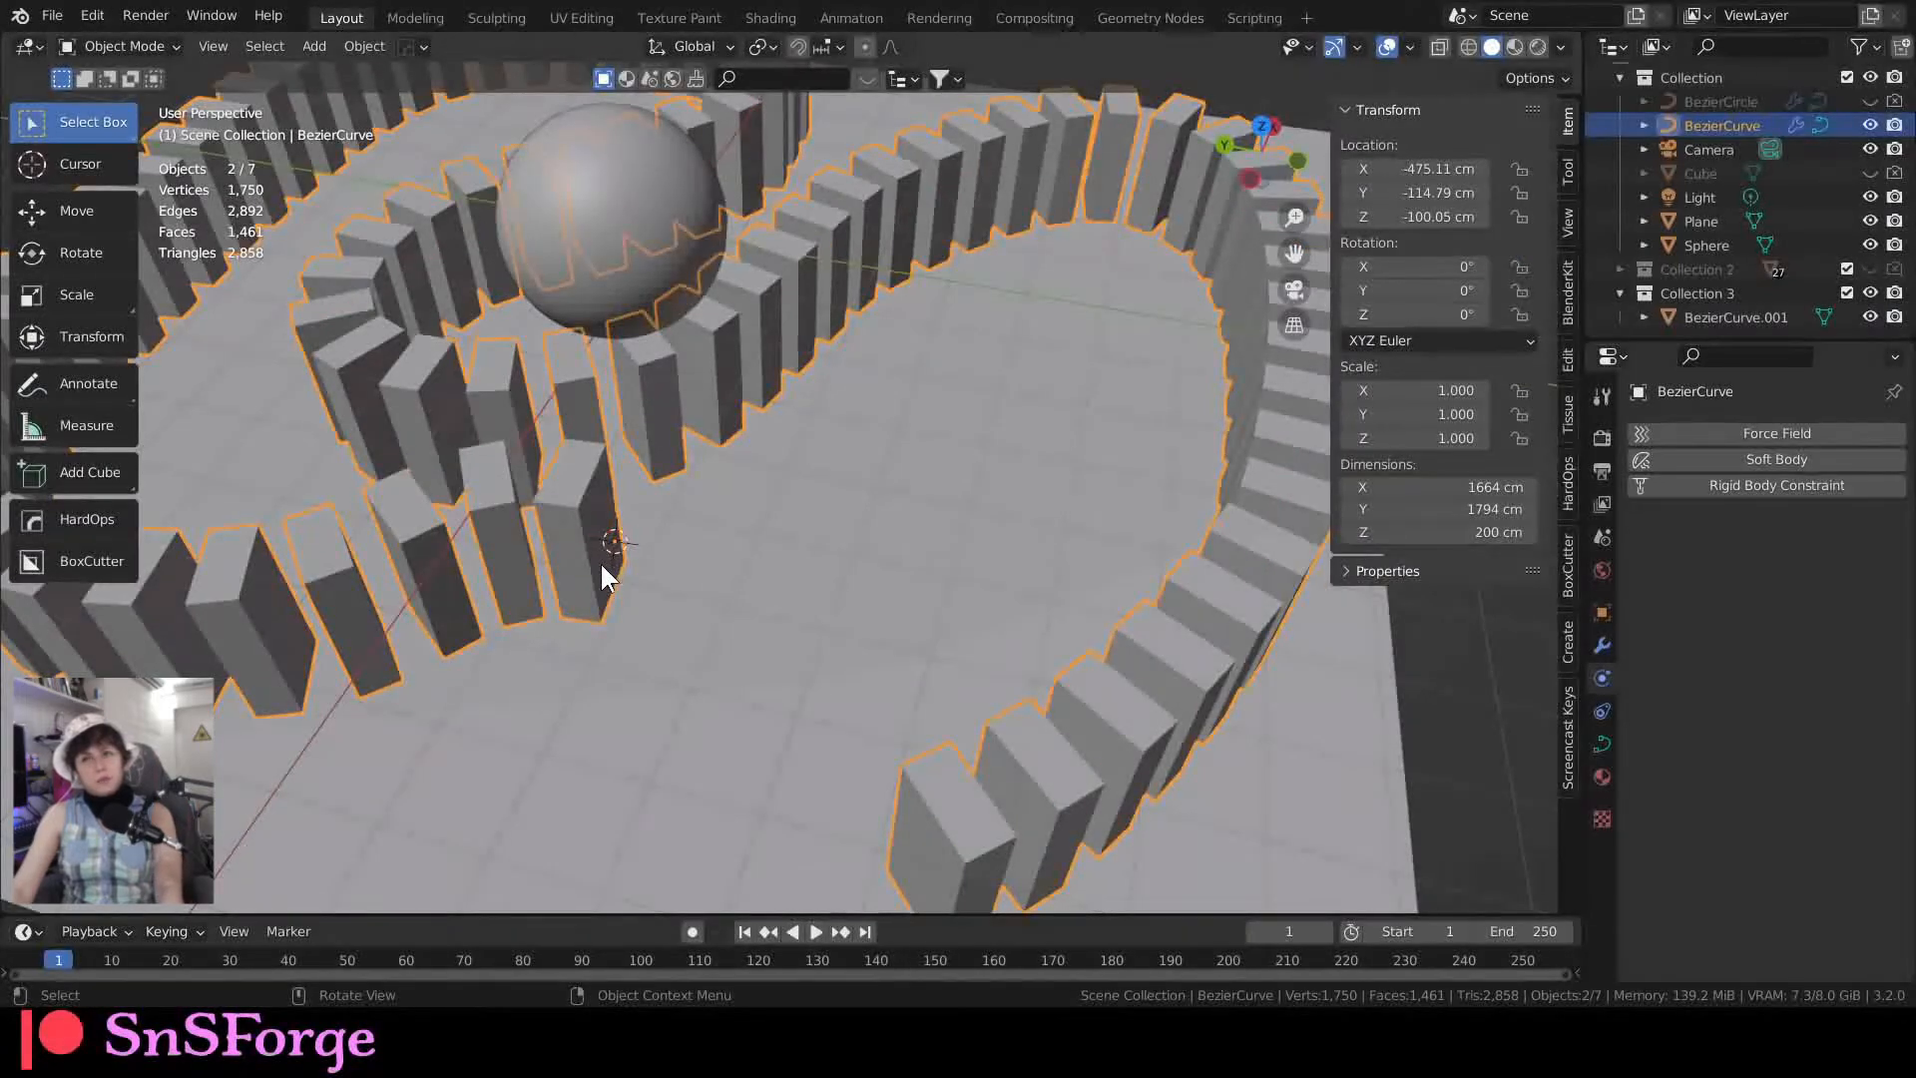
{"action": "key", "text": "Tab"}
{"action": "middle_click_drag", "start_coordinate": [661, 571], "coordinate": [603, 519]}
{"action": "key", "text": "Tab"}
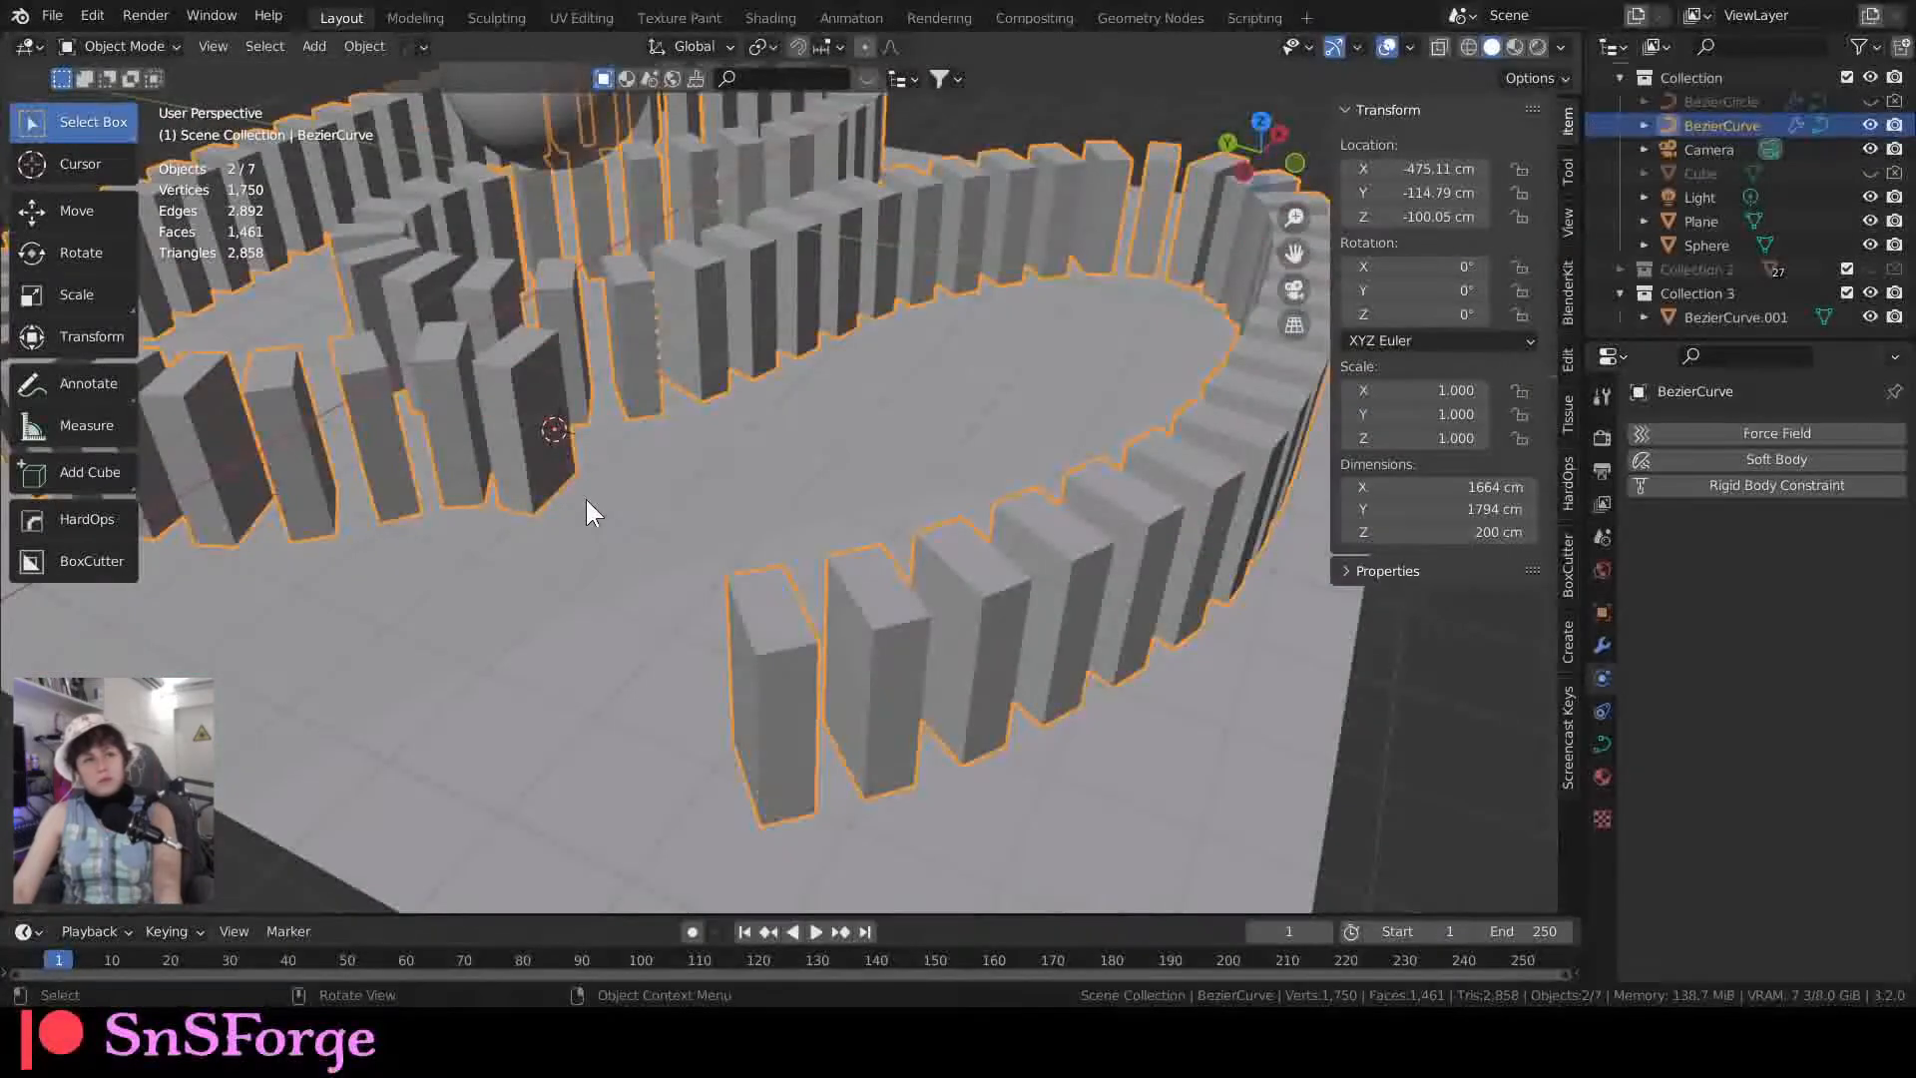
{"action": "right_click", "coordinate": [548, 467]}
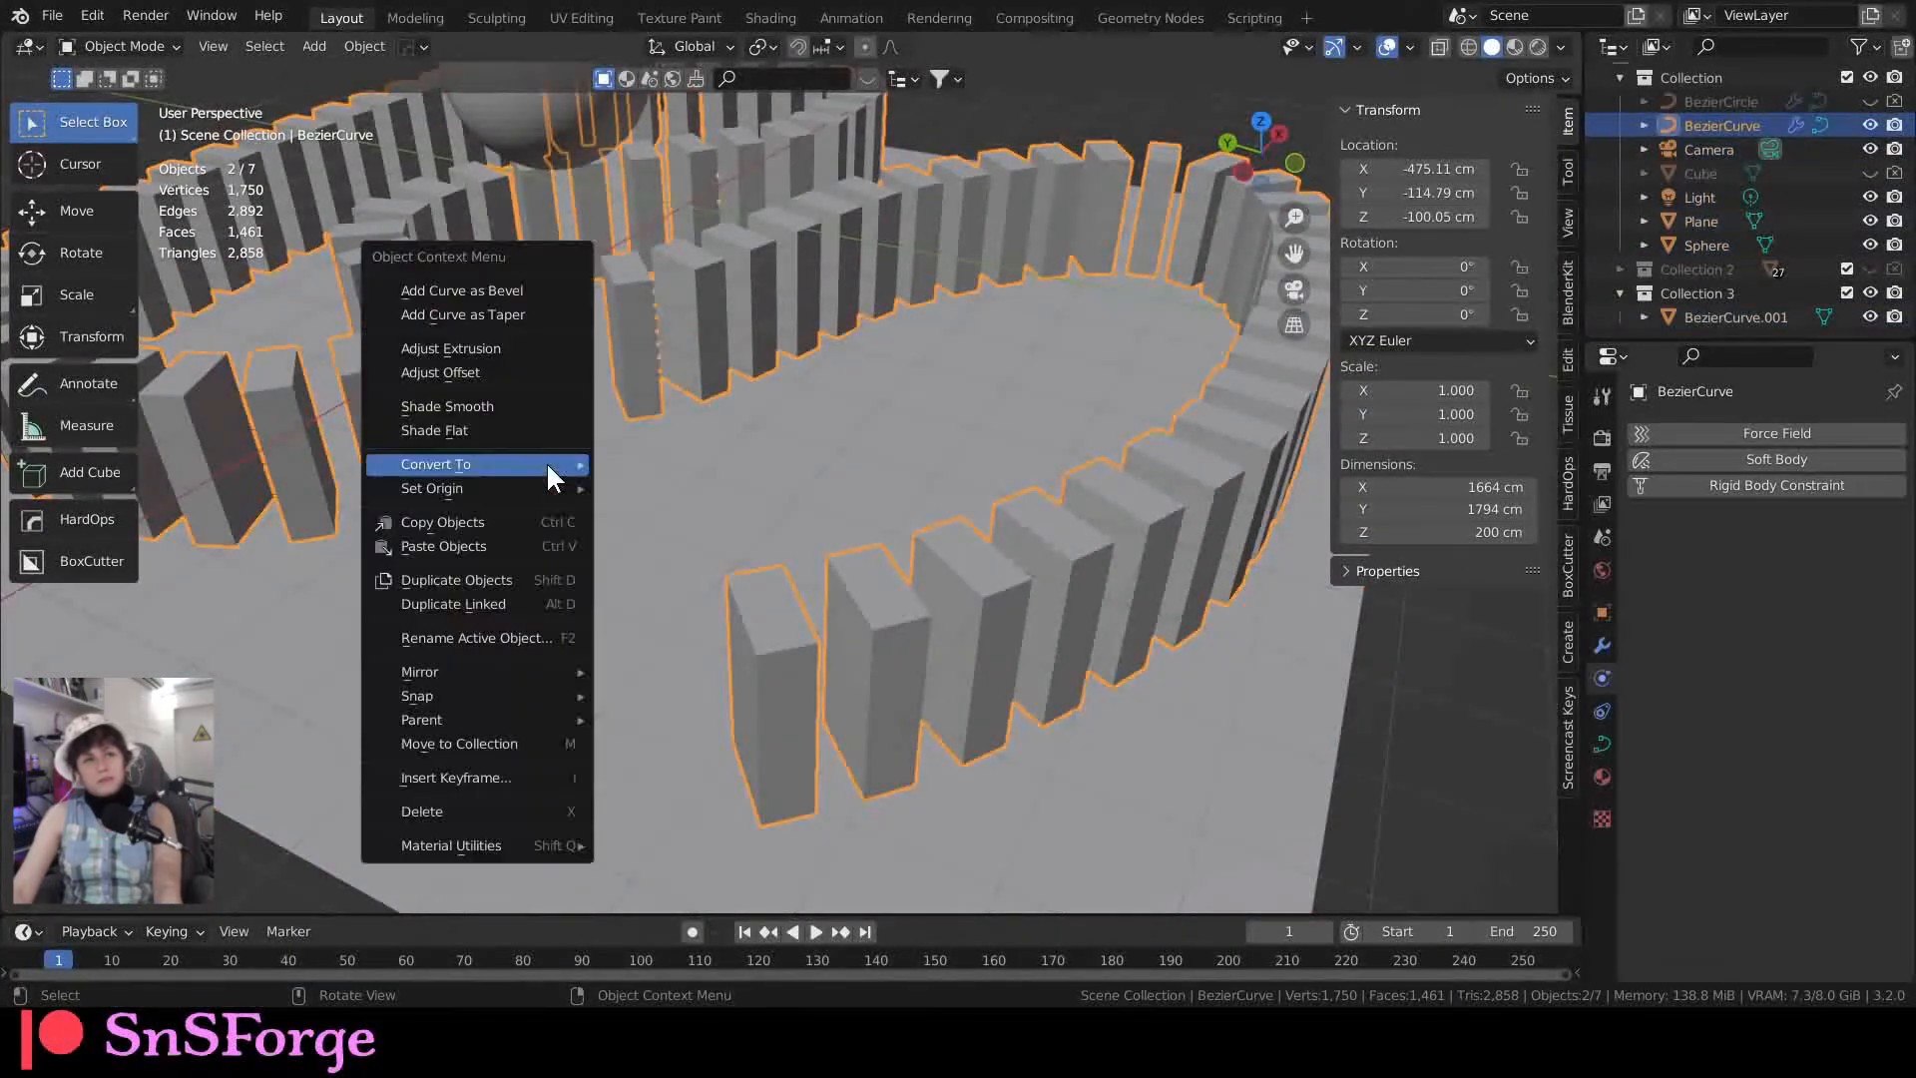
{"action": "mouse_move", "coordinate": [548, 465]}
{"action": "left_click", "coordinate": [655, 488]}
{"action": "middle_click_drag", "start_coordinate": [649, 475], "coordinate": [617, 504]}
Step: In Edit Mode, separate the BezierCurve mesh by loose parts so each domino becomes its own object
{"action": "key", "text": "Tab"}
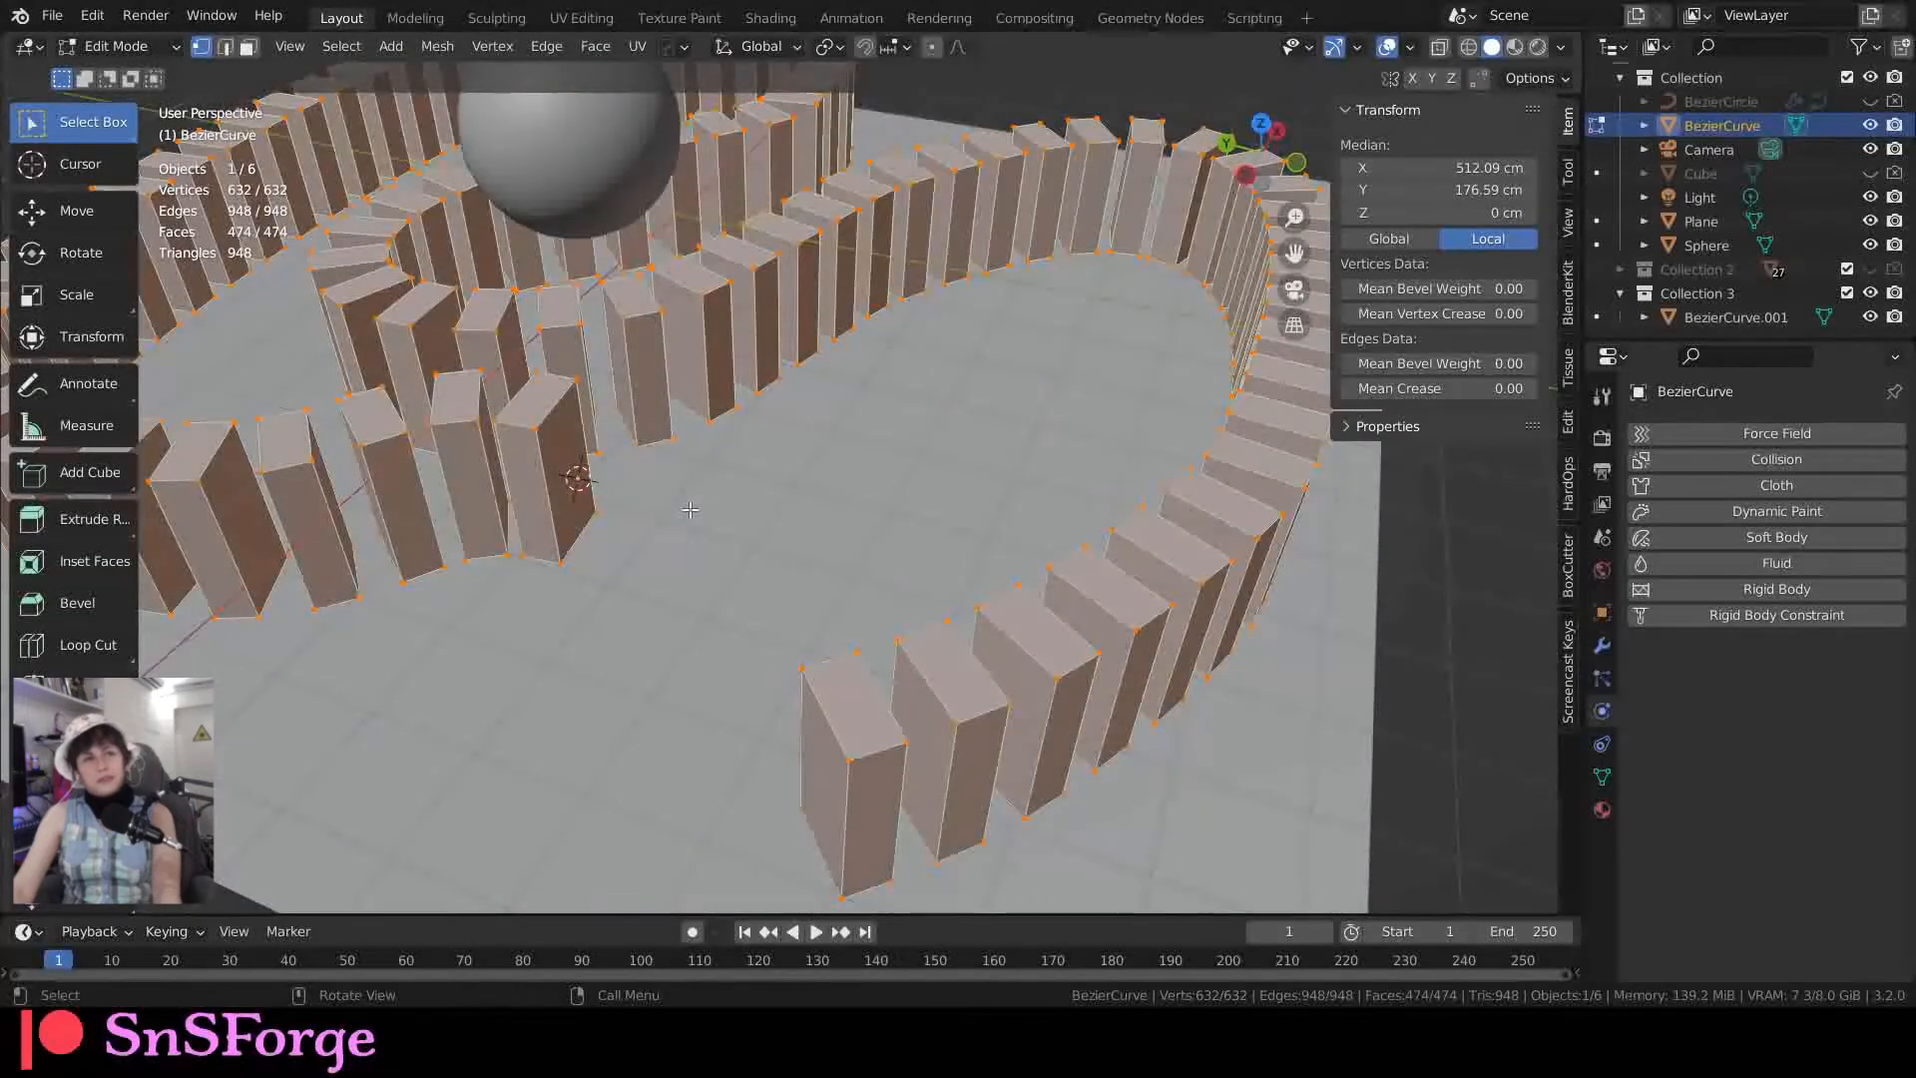
{"action": "key", "text": "F3"}
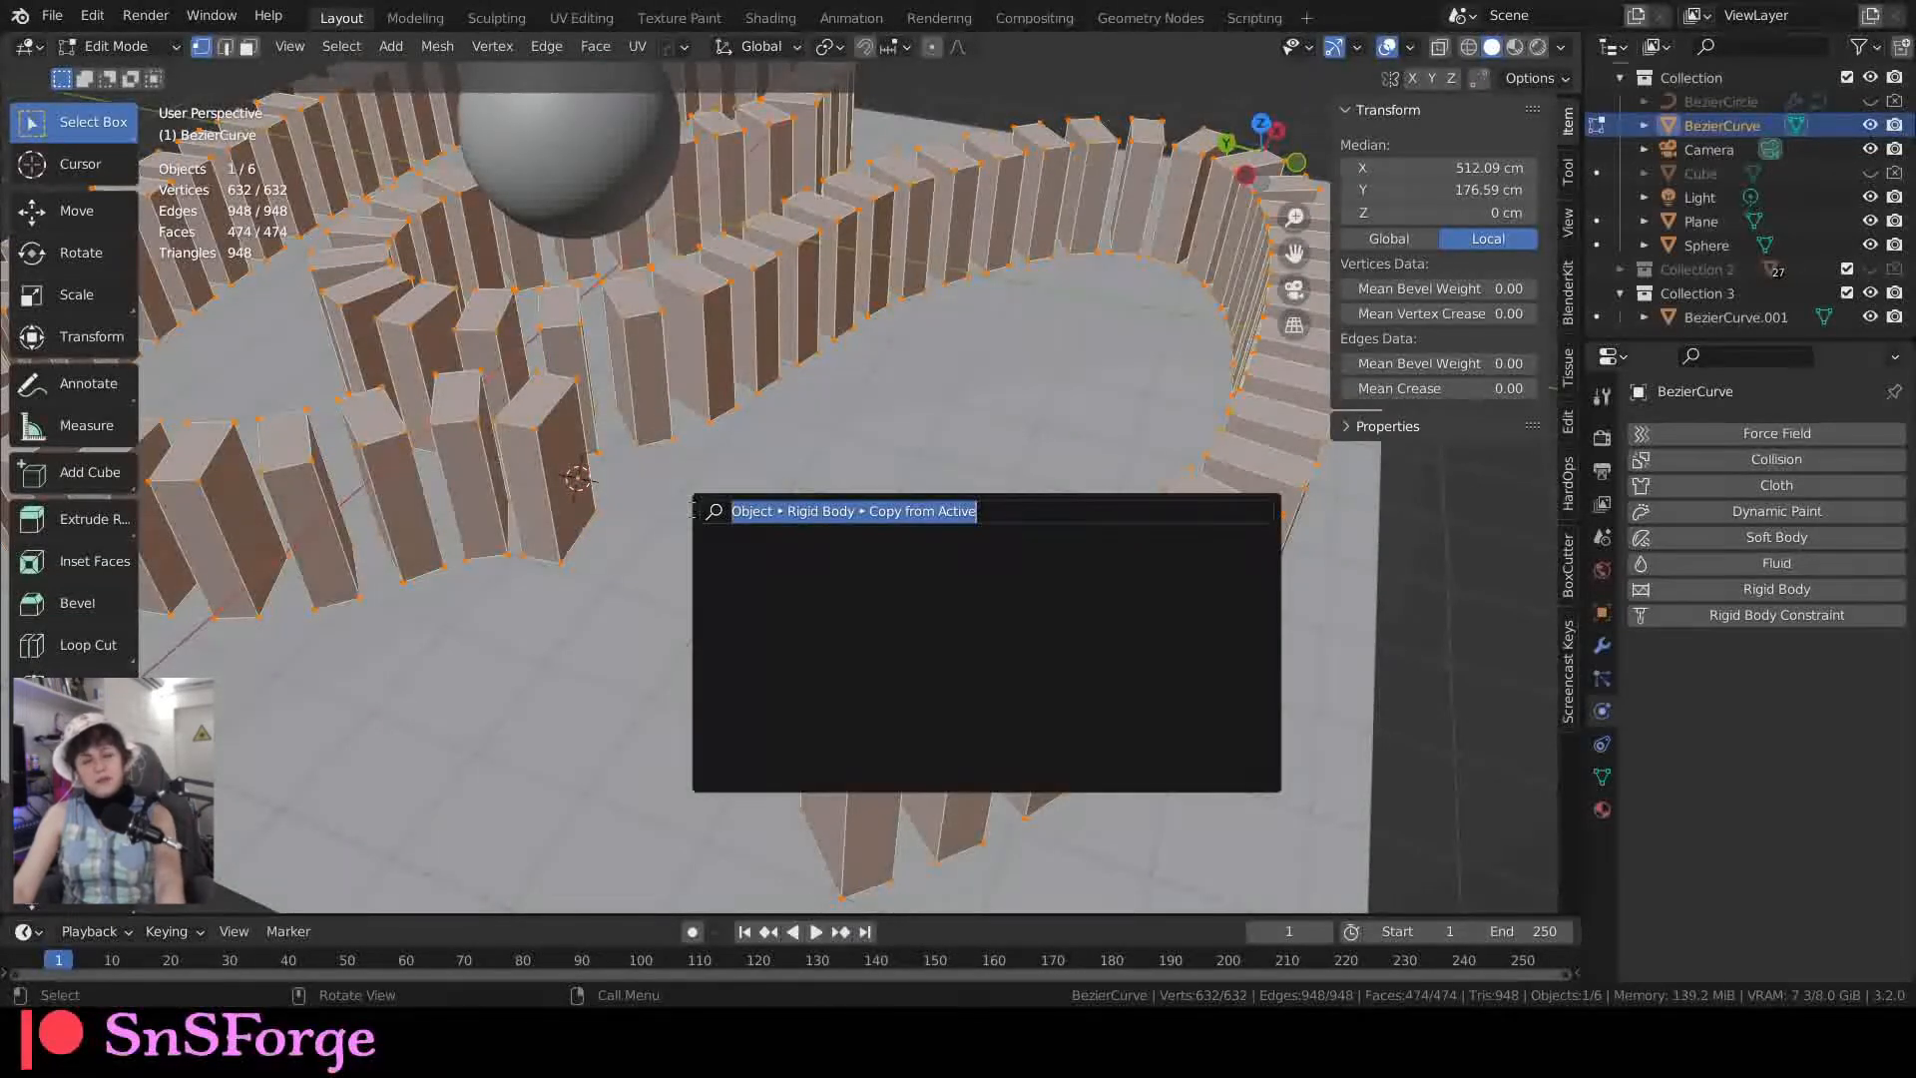
{"action": "type", "text": "sep"}
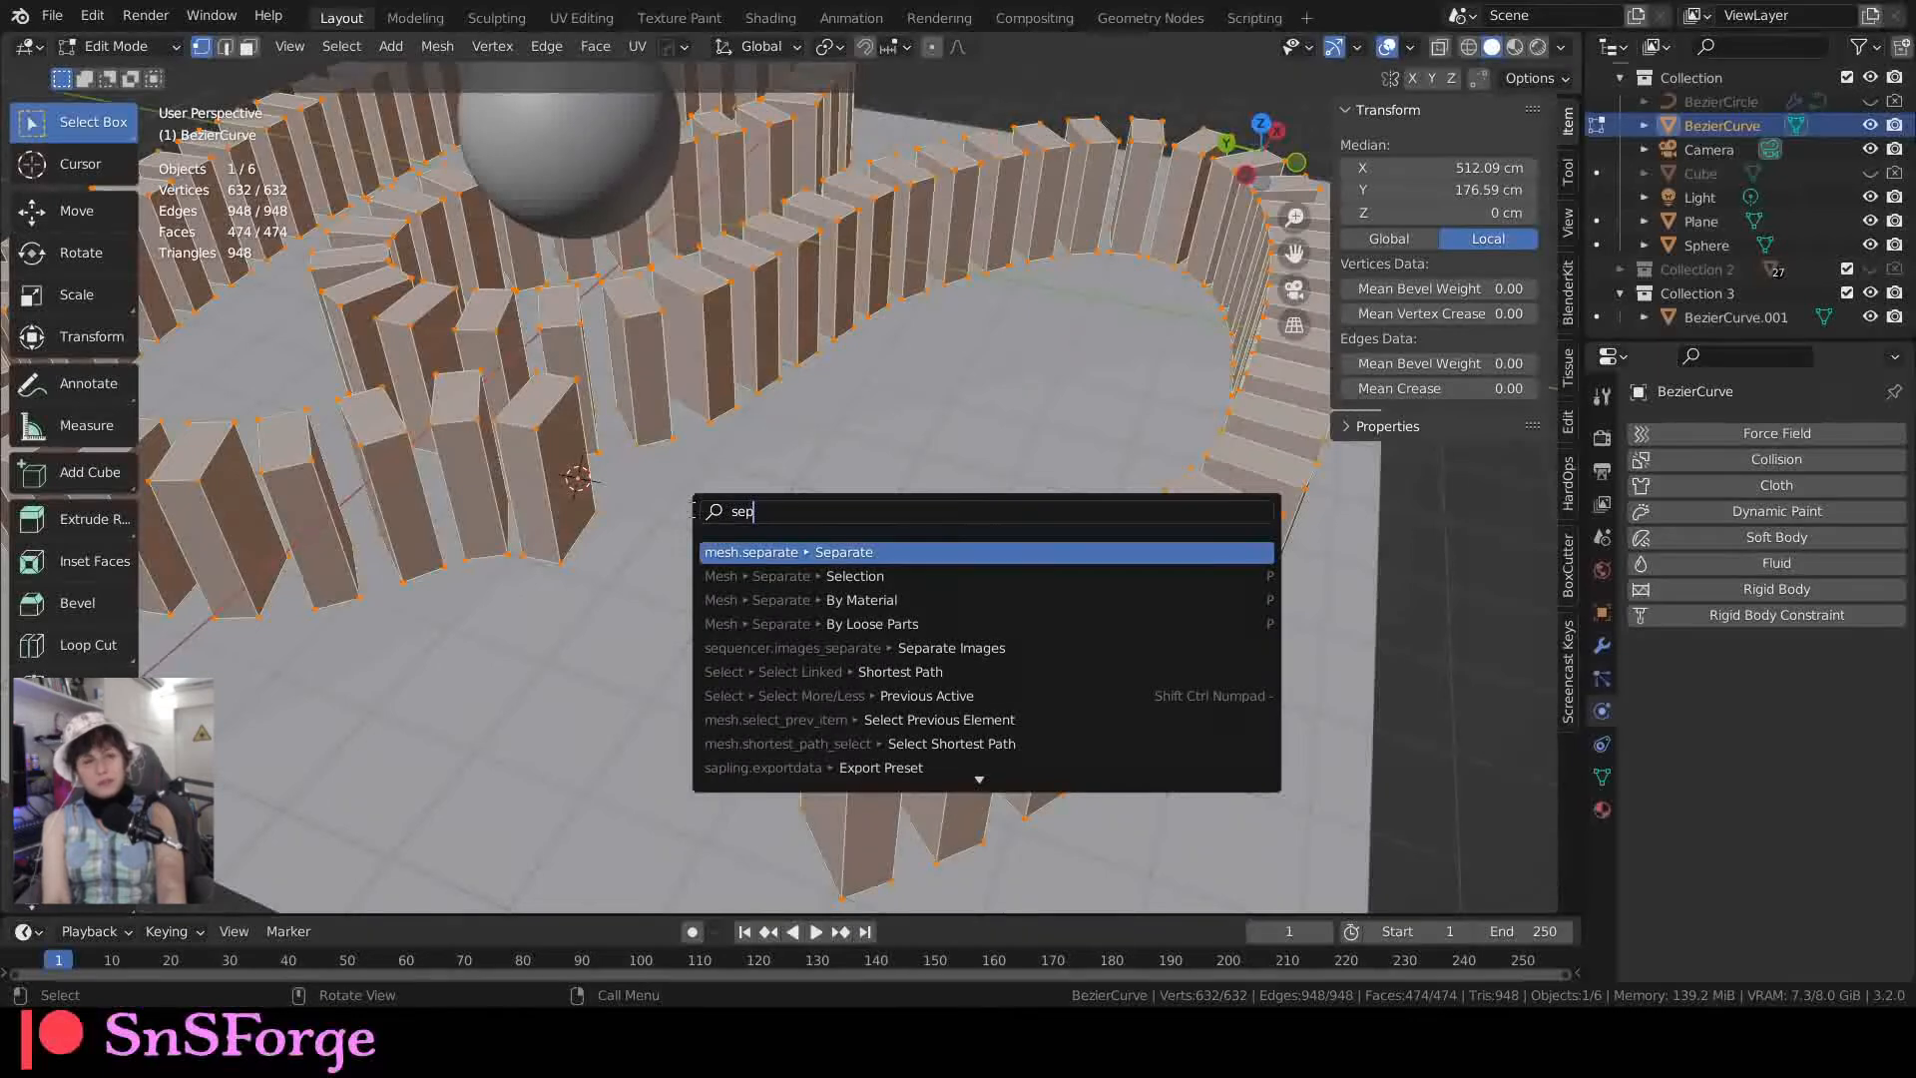
{"action": "type", "text": "arate by"}
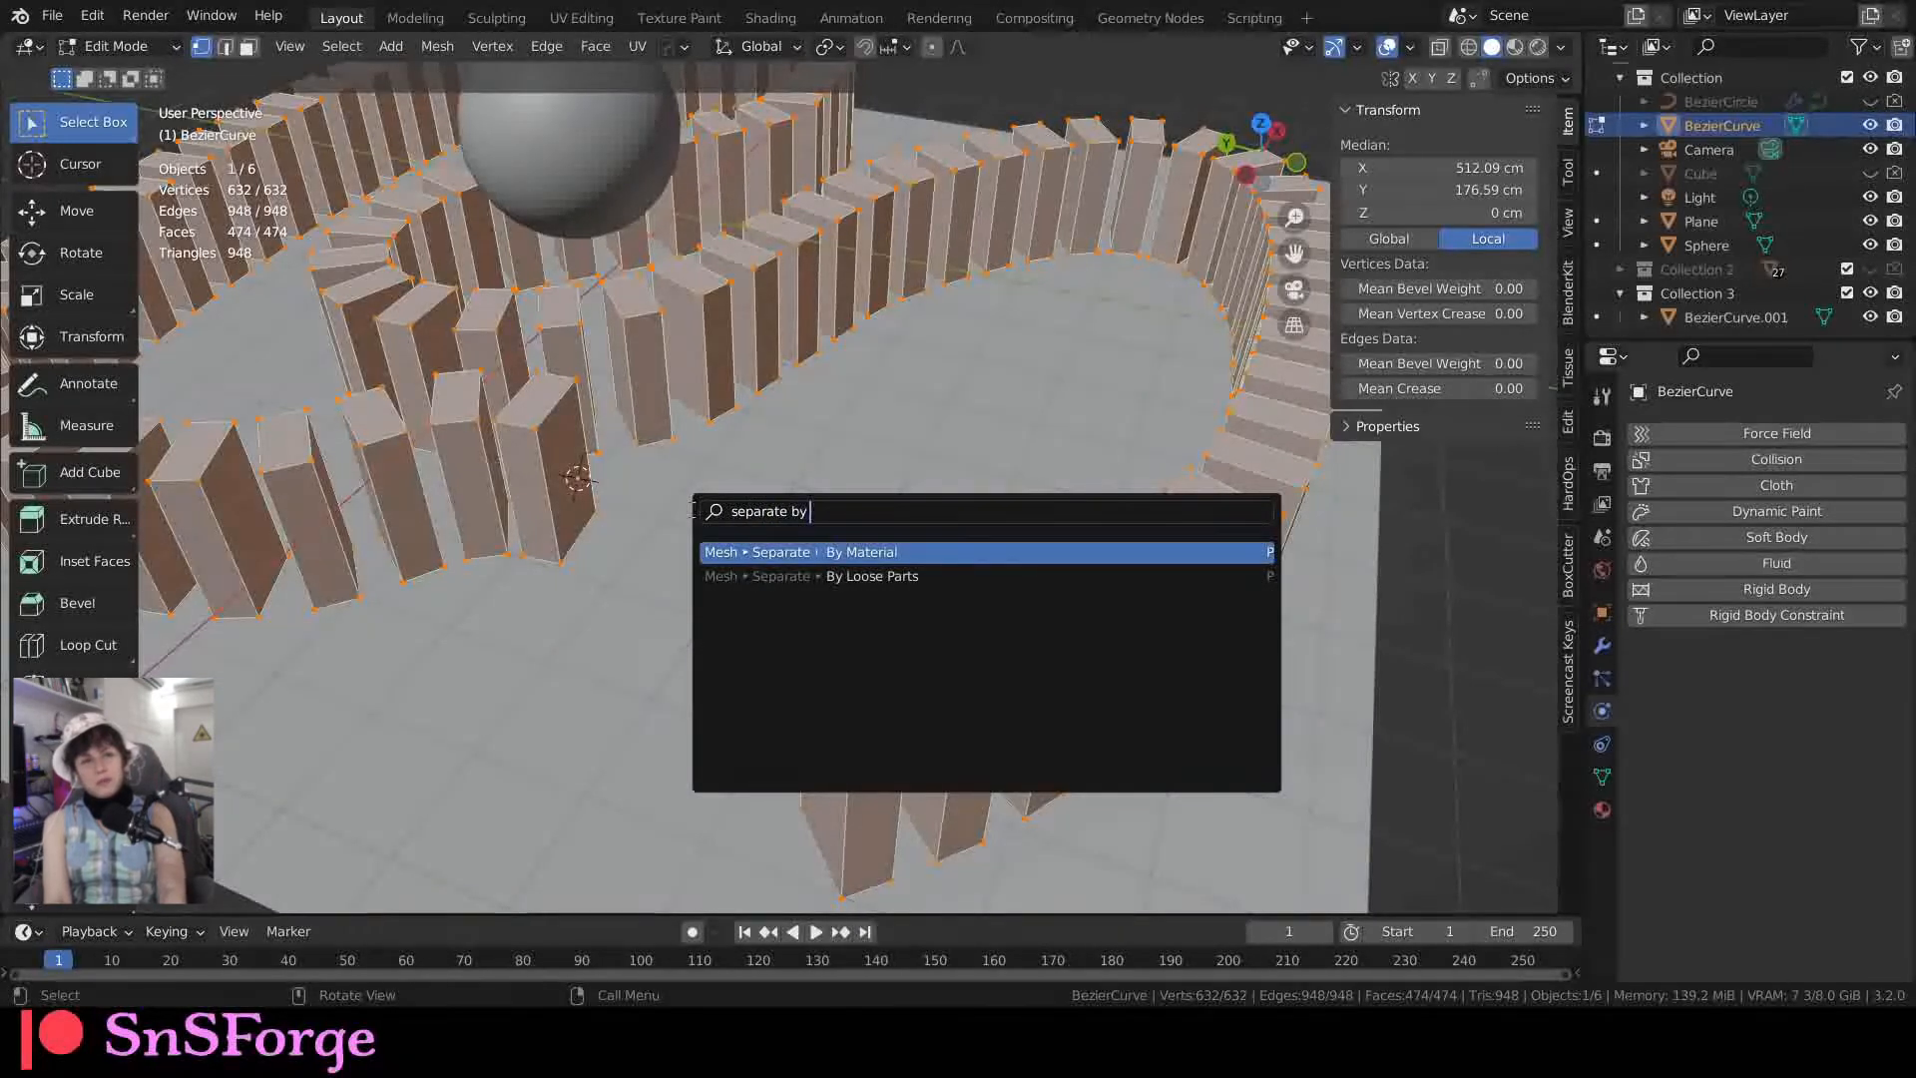
{"action": "key", "text": "Down"}
{"action": "key", "text": "Return"}
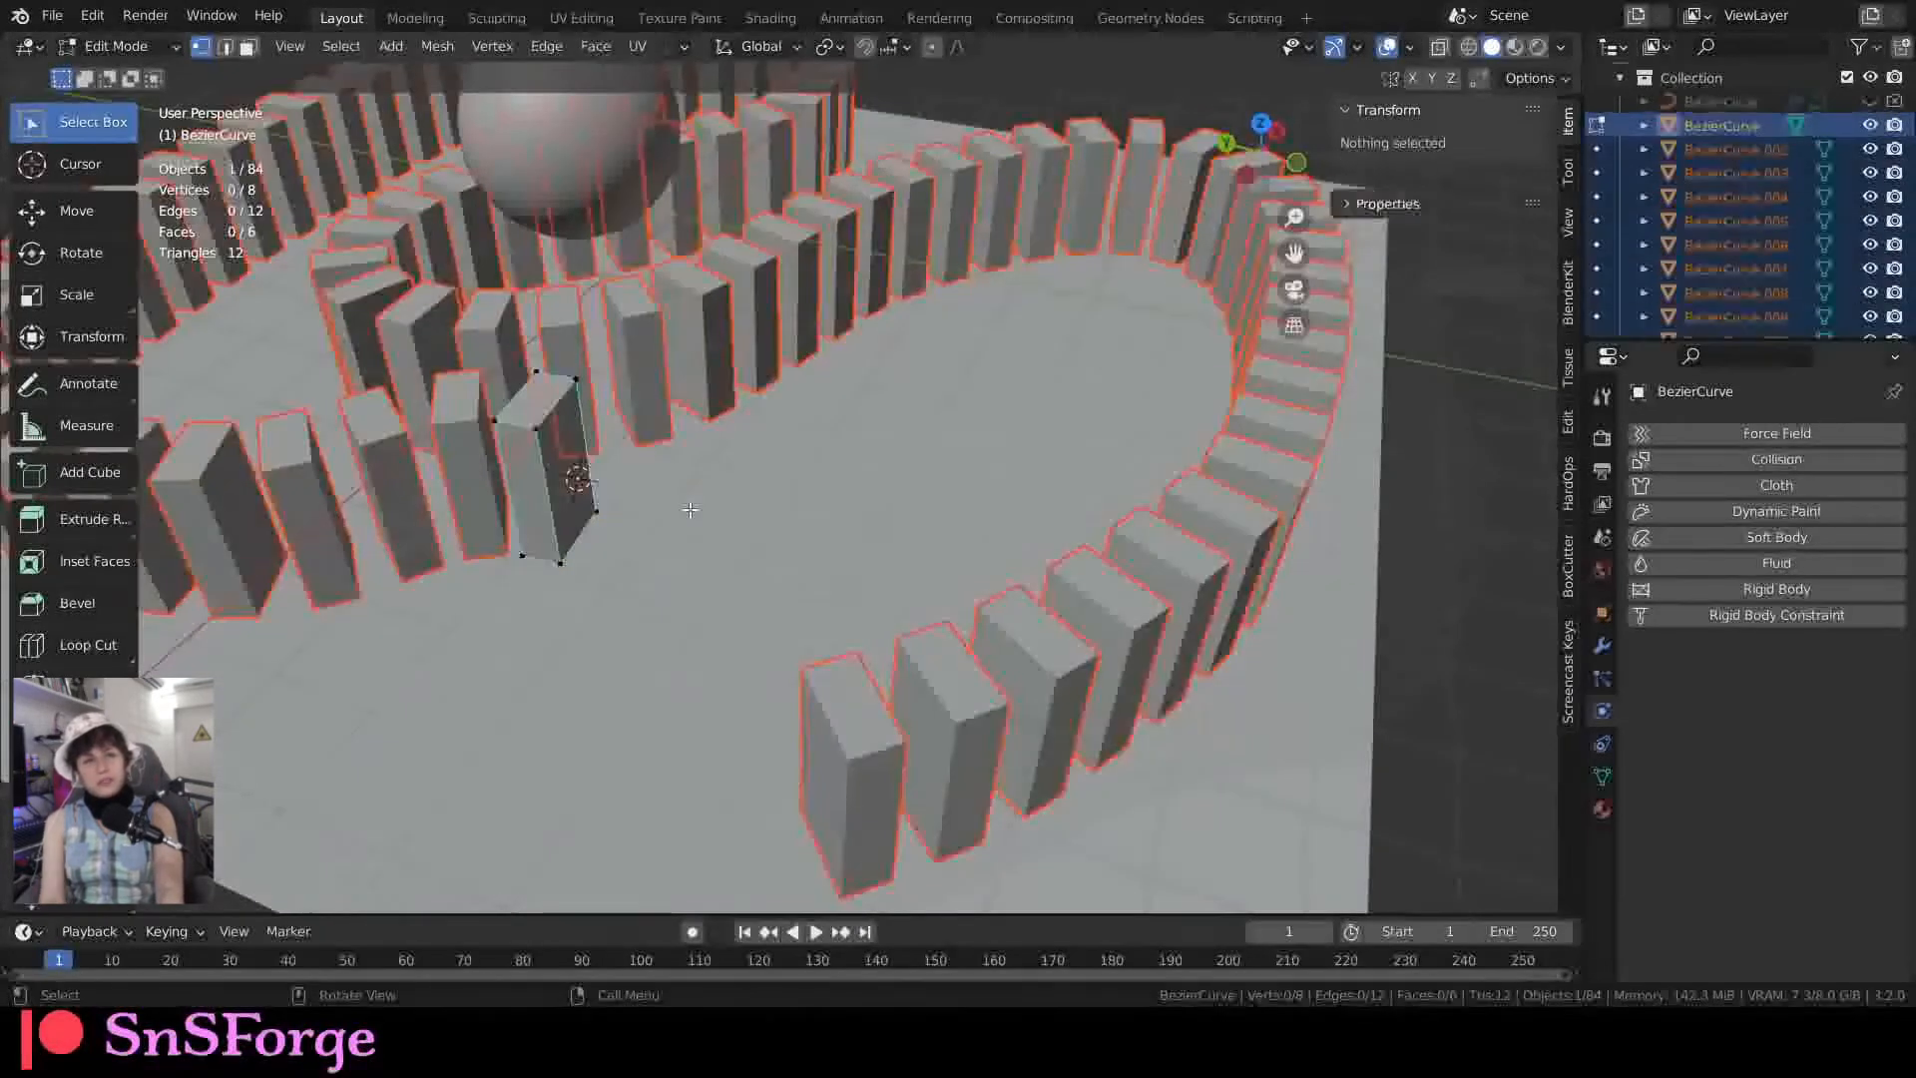
Step: Move all the separated BezierCurve domino objects from the first Collection into Collection 3
{"action": "scroll", "coordinate": [1816, 268], "scroll_direction": "down", "scroll_amount": 3}
{"action": "scroll", "coordinate": [1806, 267], "scroll_direction": "down", "scroll_amount": 20}
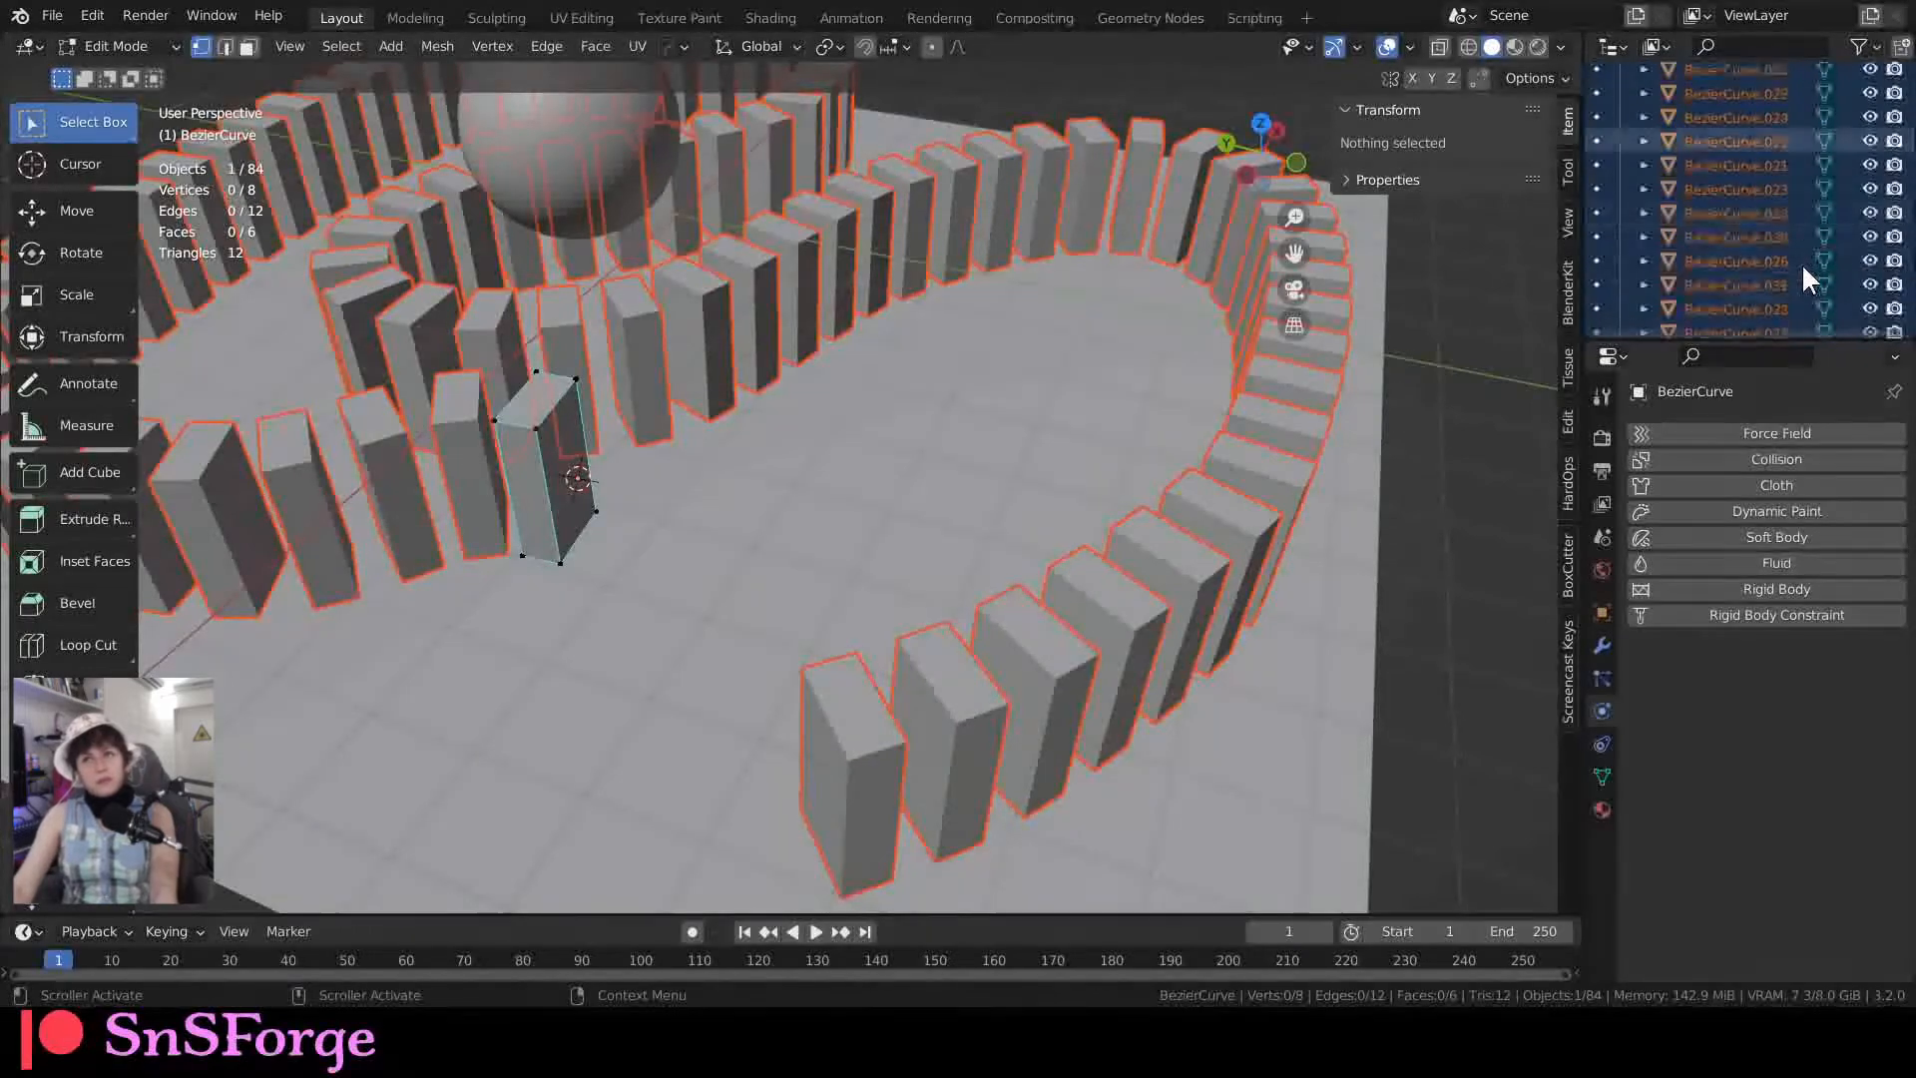
{"action": "scroll", "coordinate": [1799, 266], "scroll_direction": "up", "scroll_amount": 10}
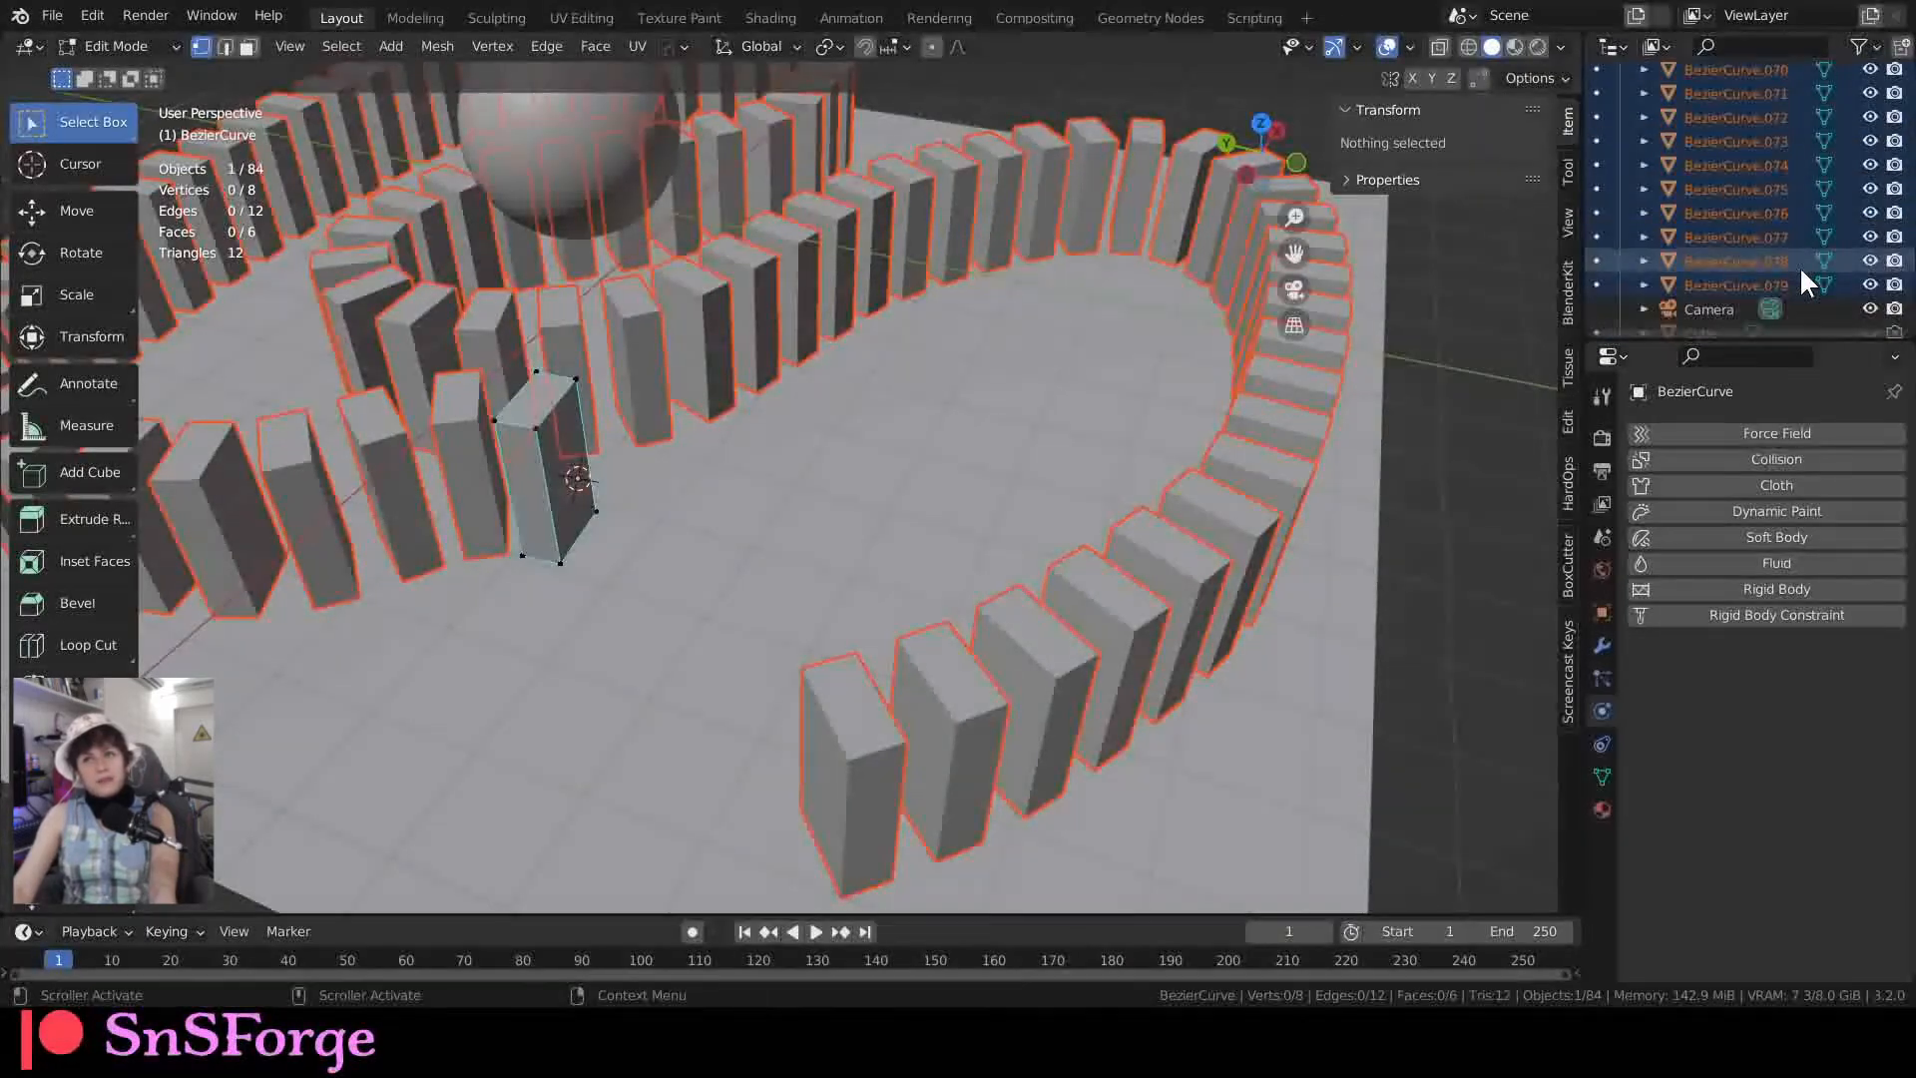
{"action": "scroll", "coordinate": [1794, 230], "scroll_direction": "up", "scroll_amount": 10}
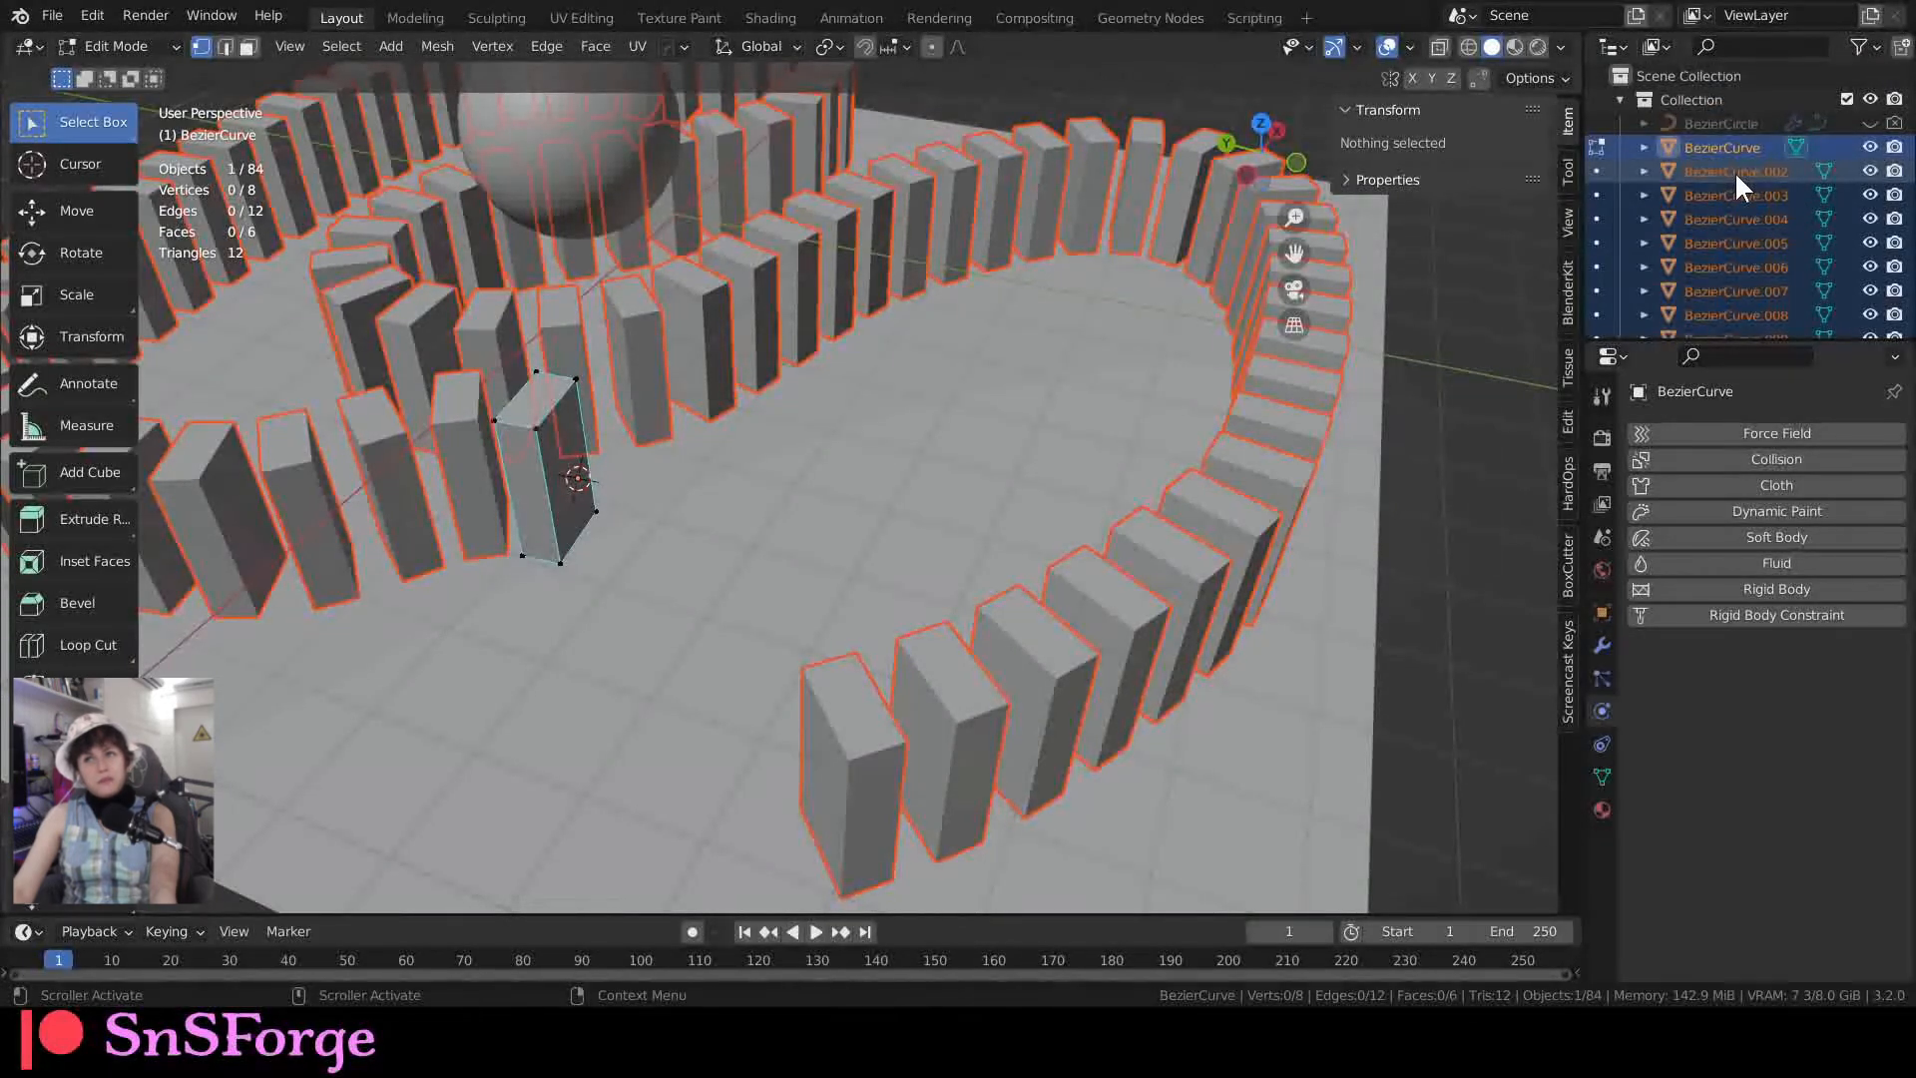
{"action": "left_click_drag", "start_coordinate": [1738, 148], "coordinate": [1718, 285]}
{"action": "scroll", "coordinate": [1736, 285], "scroll_direction": "up", "scroll_amount": 3}
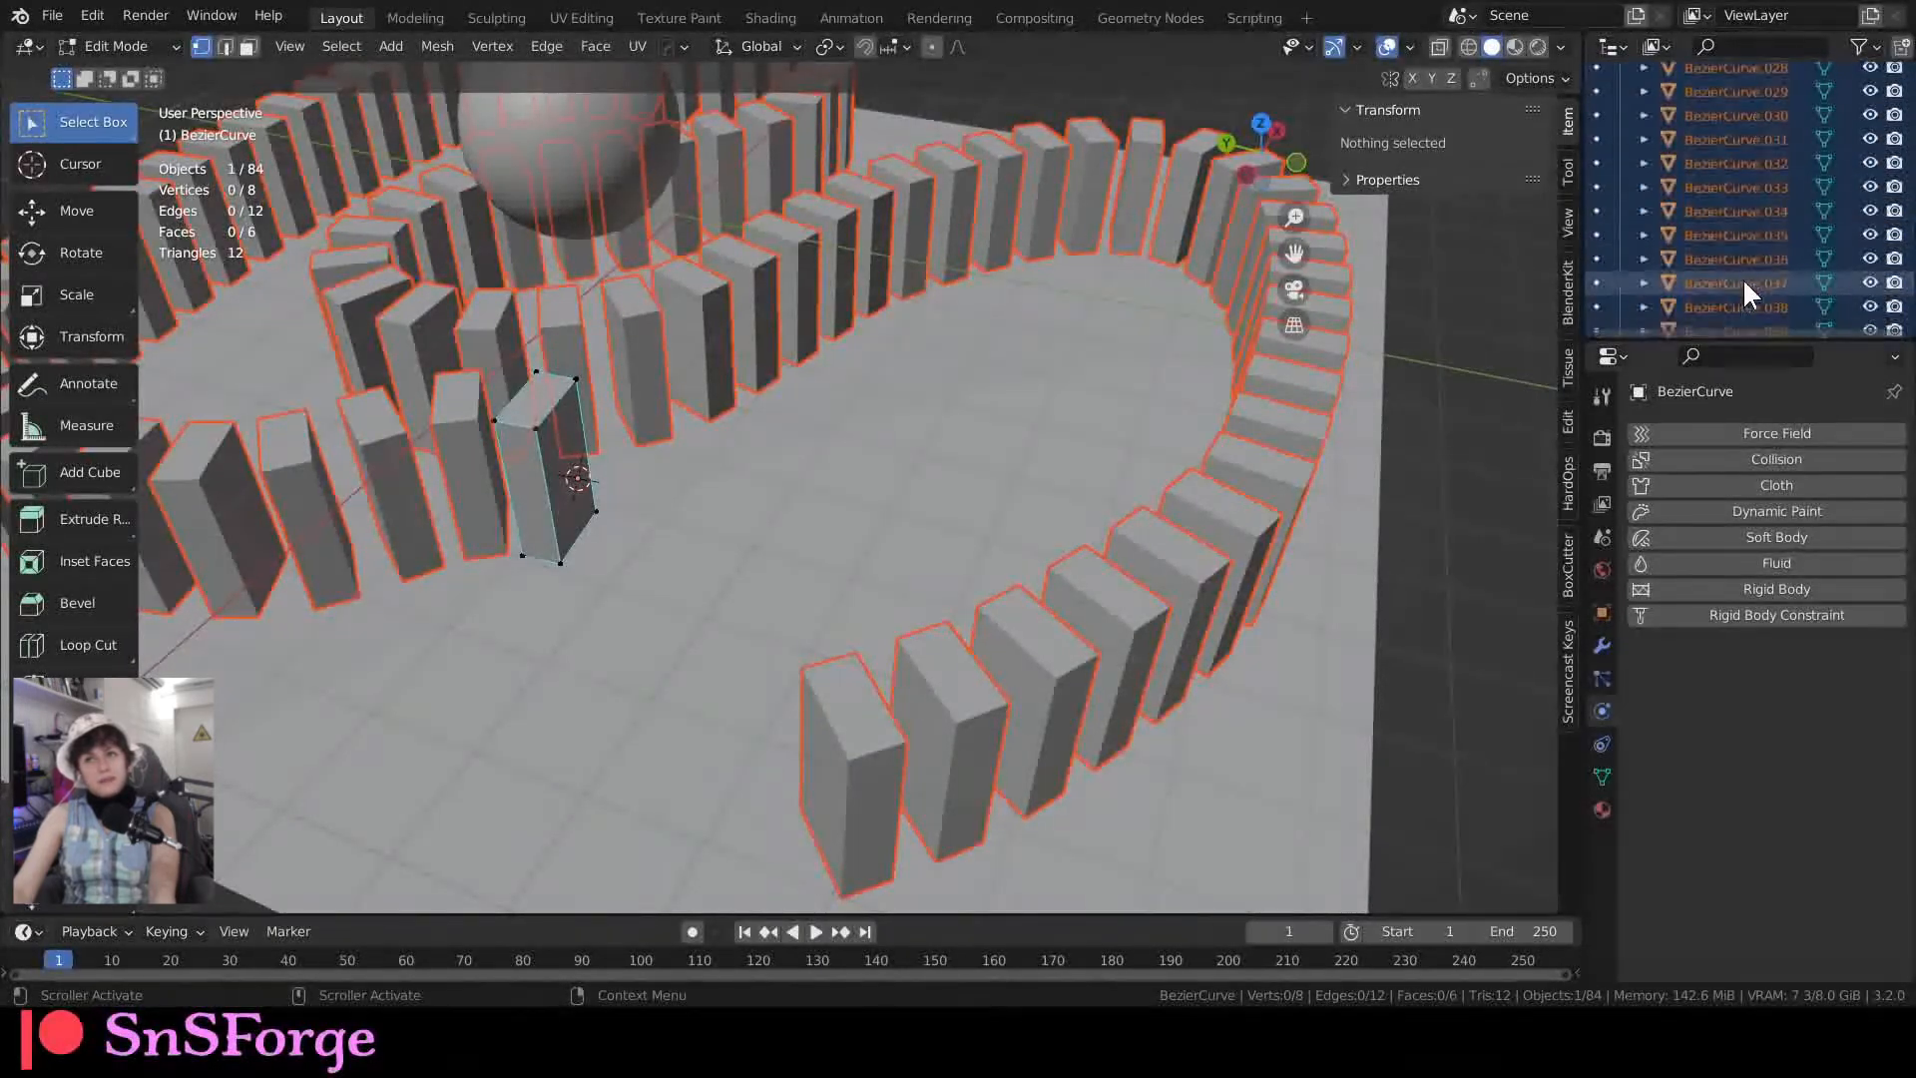
{"action": "scroll", "coordinate": [1754, 277], "scroll_direction": "up", "scroll_amount": 10}
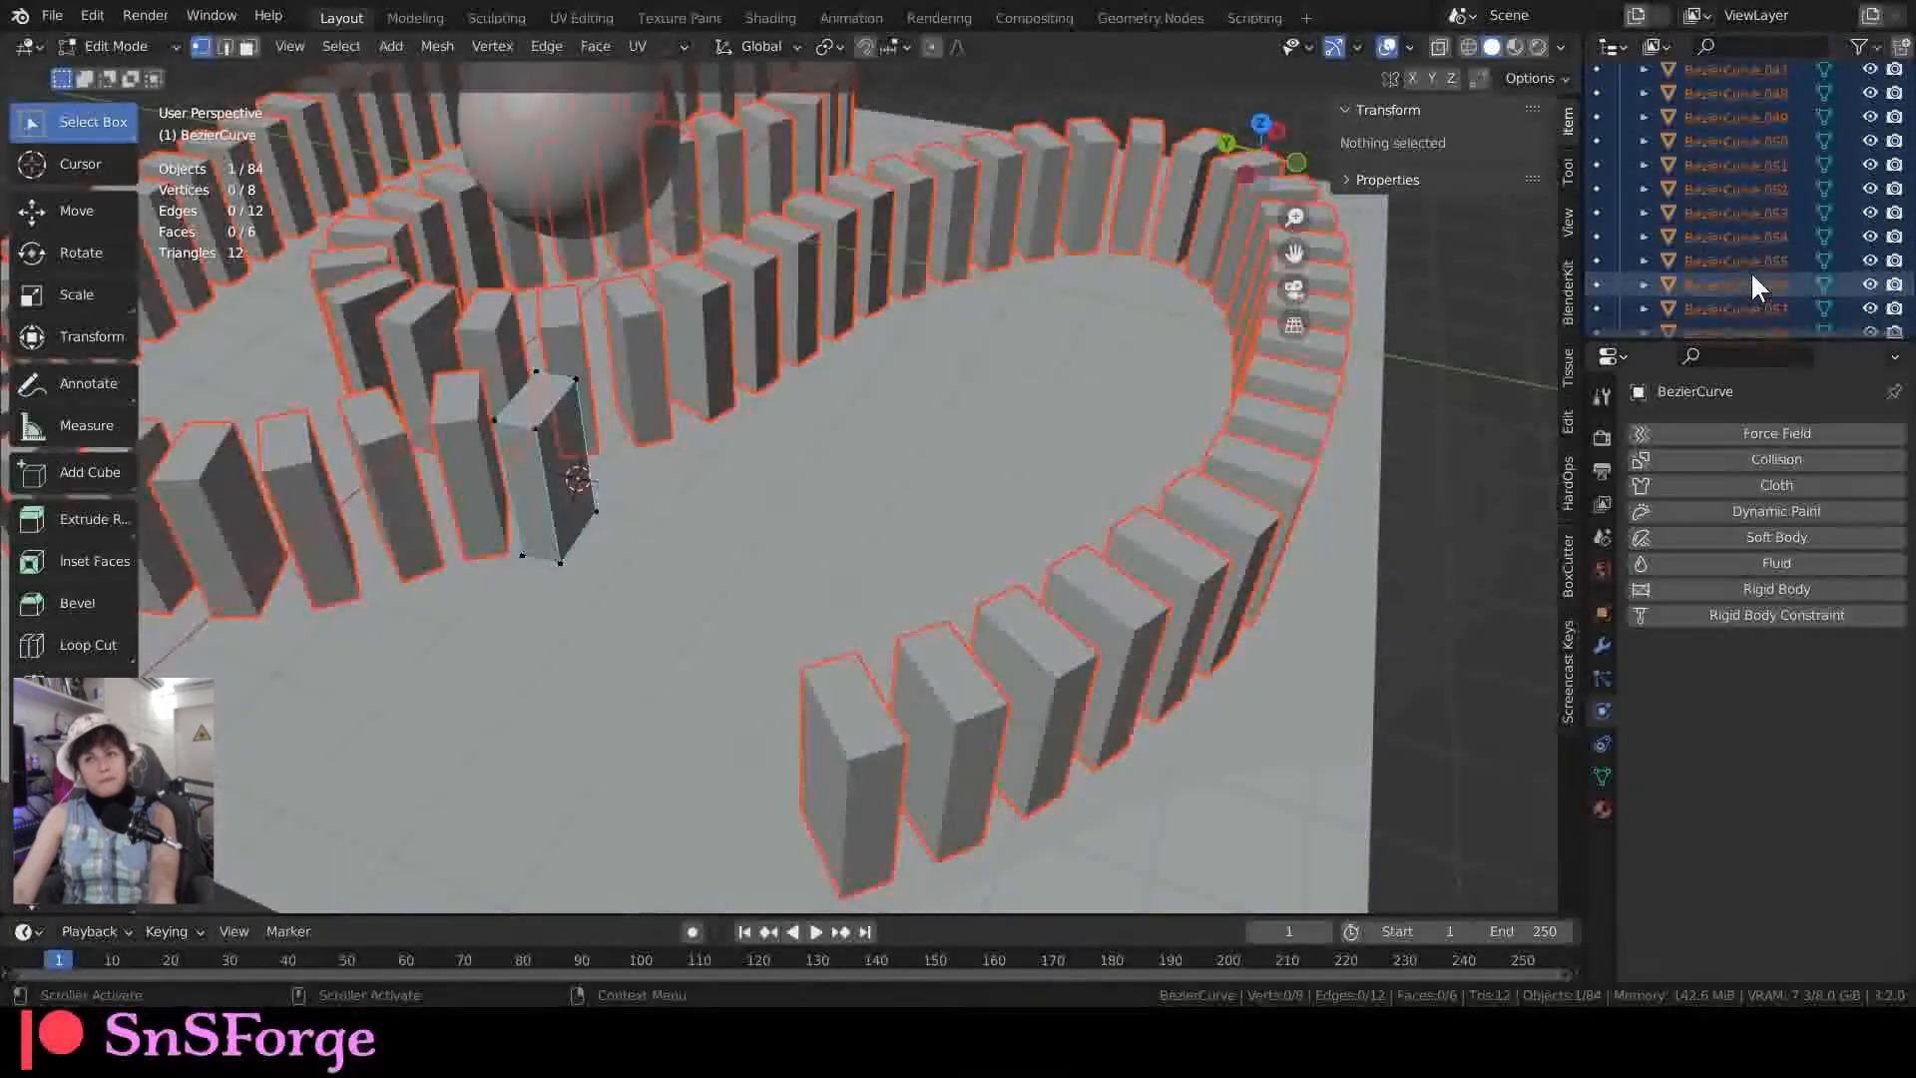
{"action": "scroll", "coordinate": [1746, 264], "scroll_direction": "up", "scroll_amount": 10}
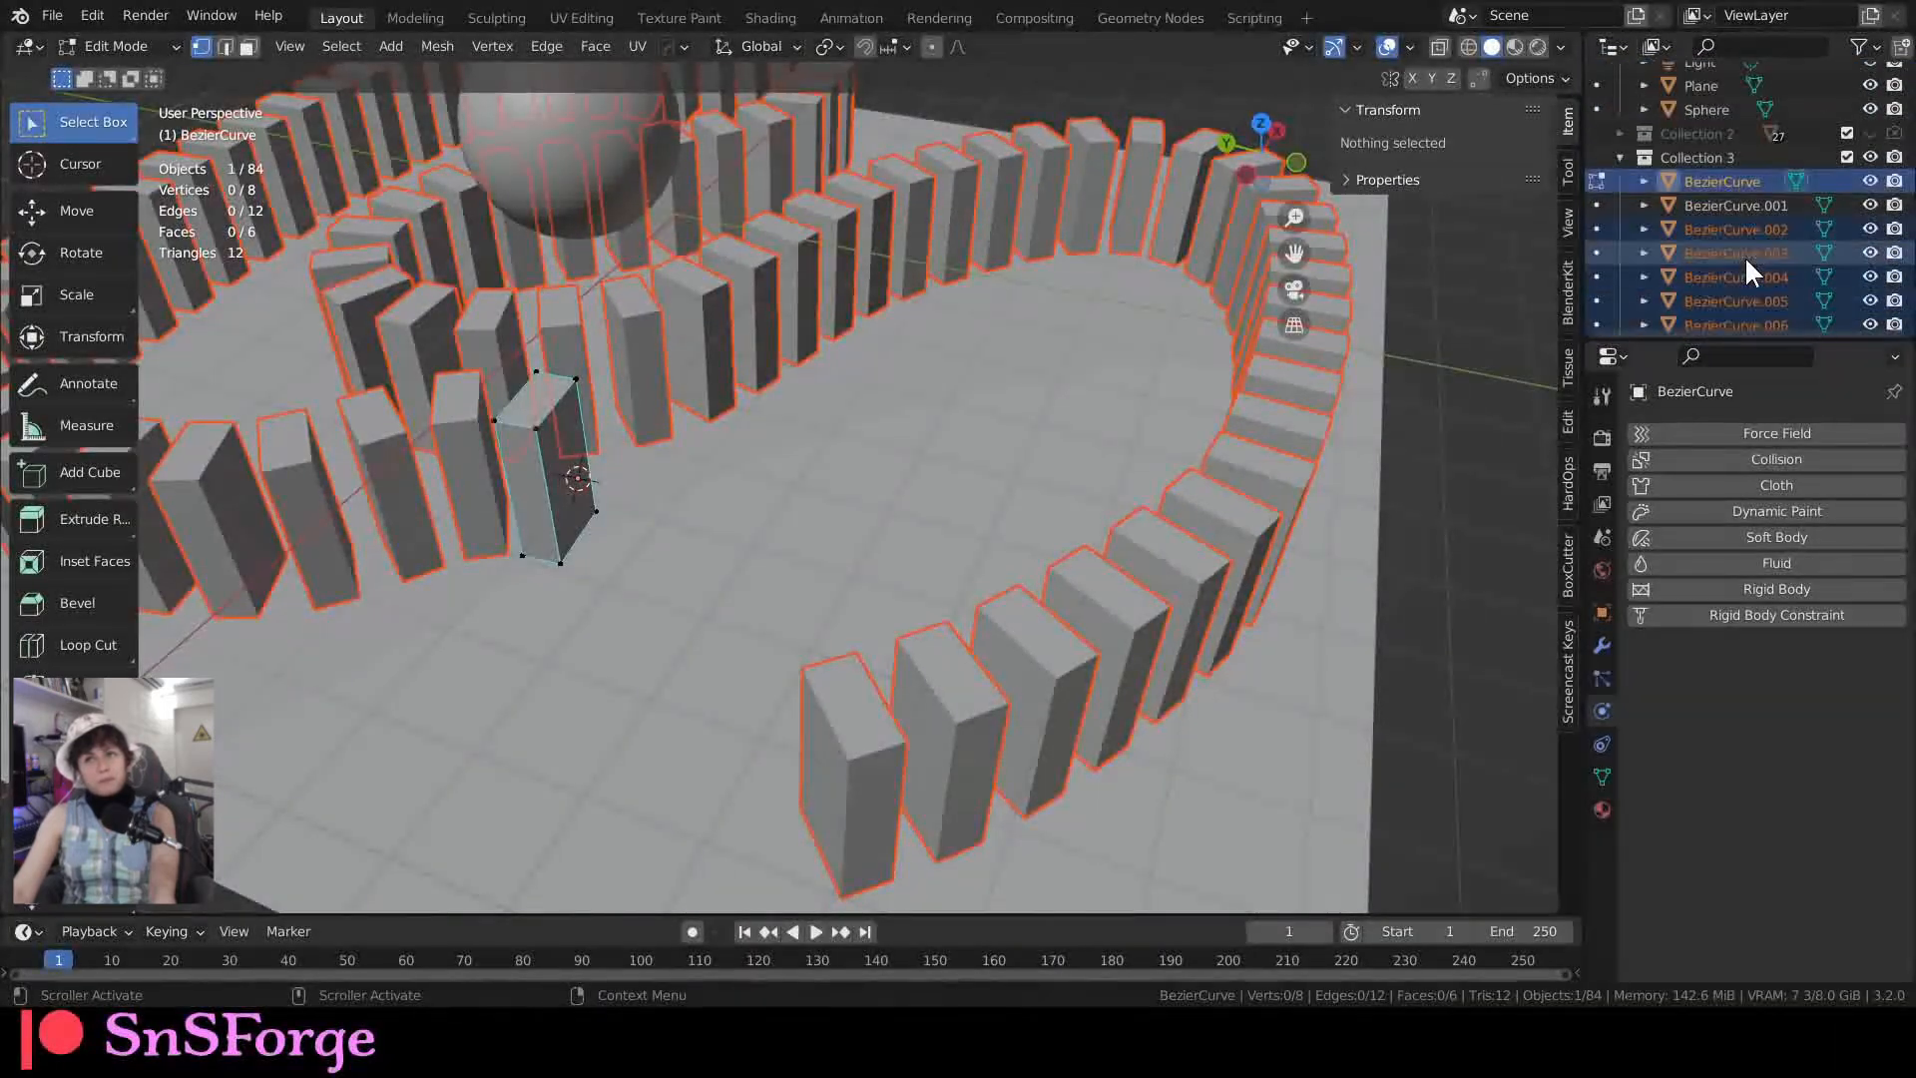
Step: Return to Object Mode, move the unseparated BezierCurve.001 into the first Collection, and hide it in the viewport
{"action": "left_click", "coordinate": [1739, 204]}
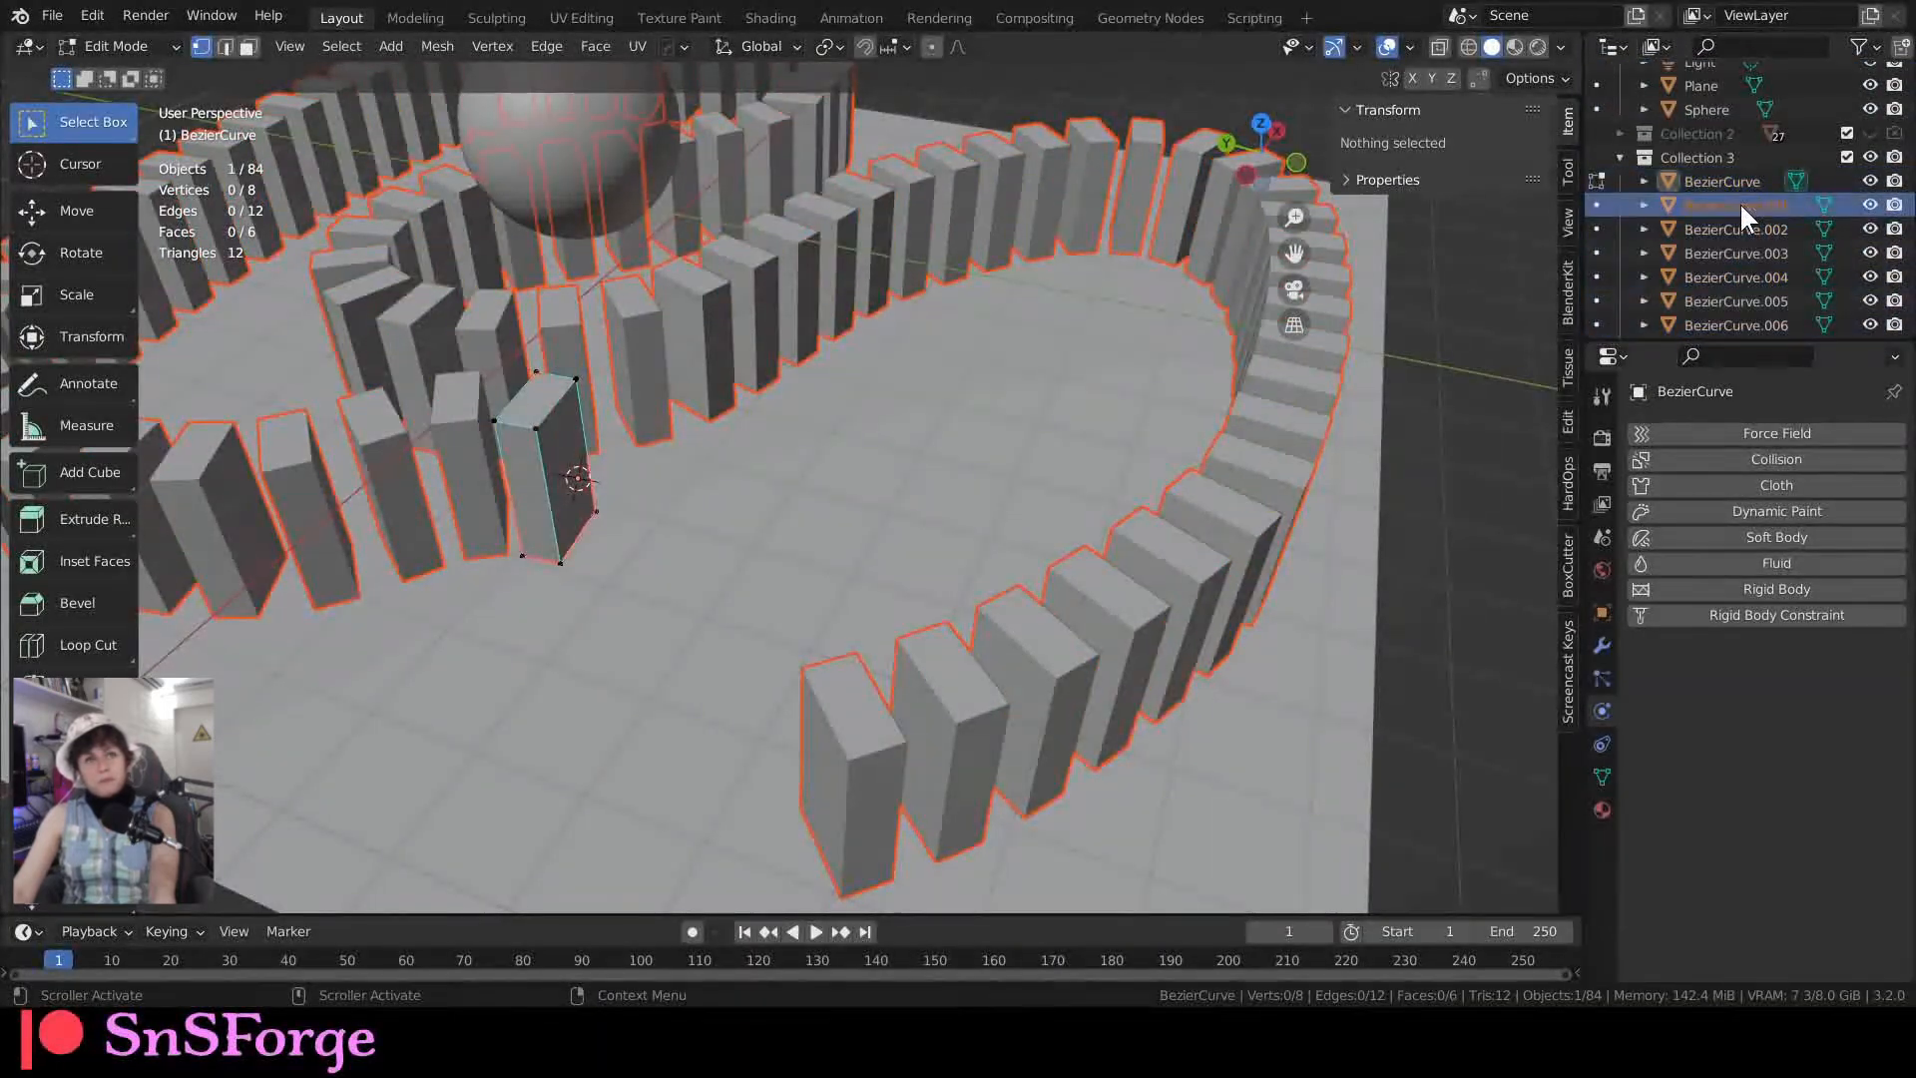
{"action": "key", "text": "Tab"}
{"action": "left_click", "coordinate": [1754, 181]}
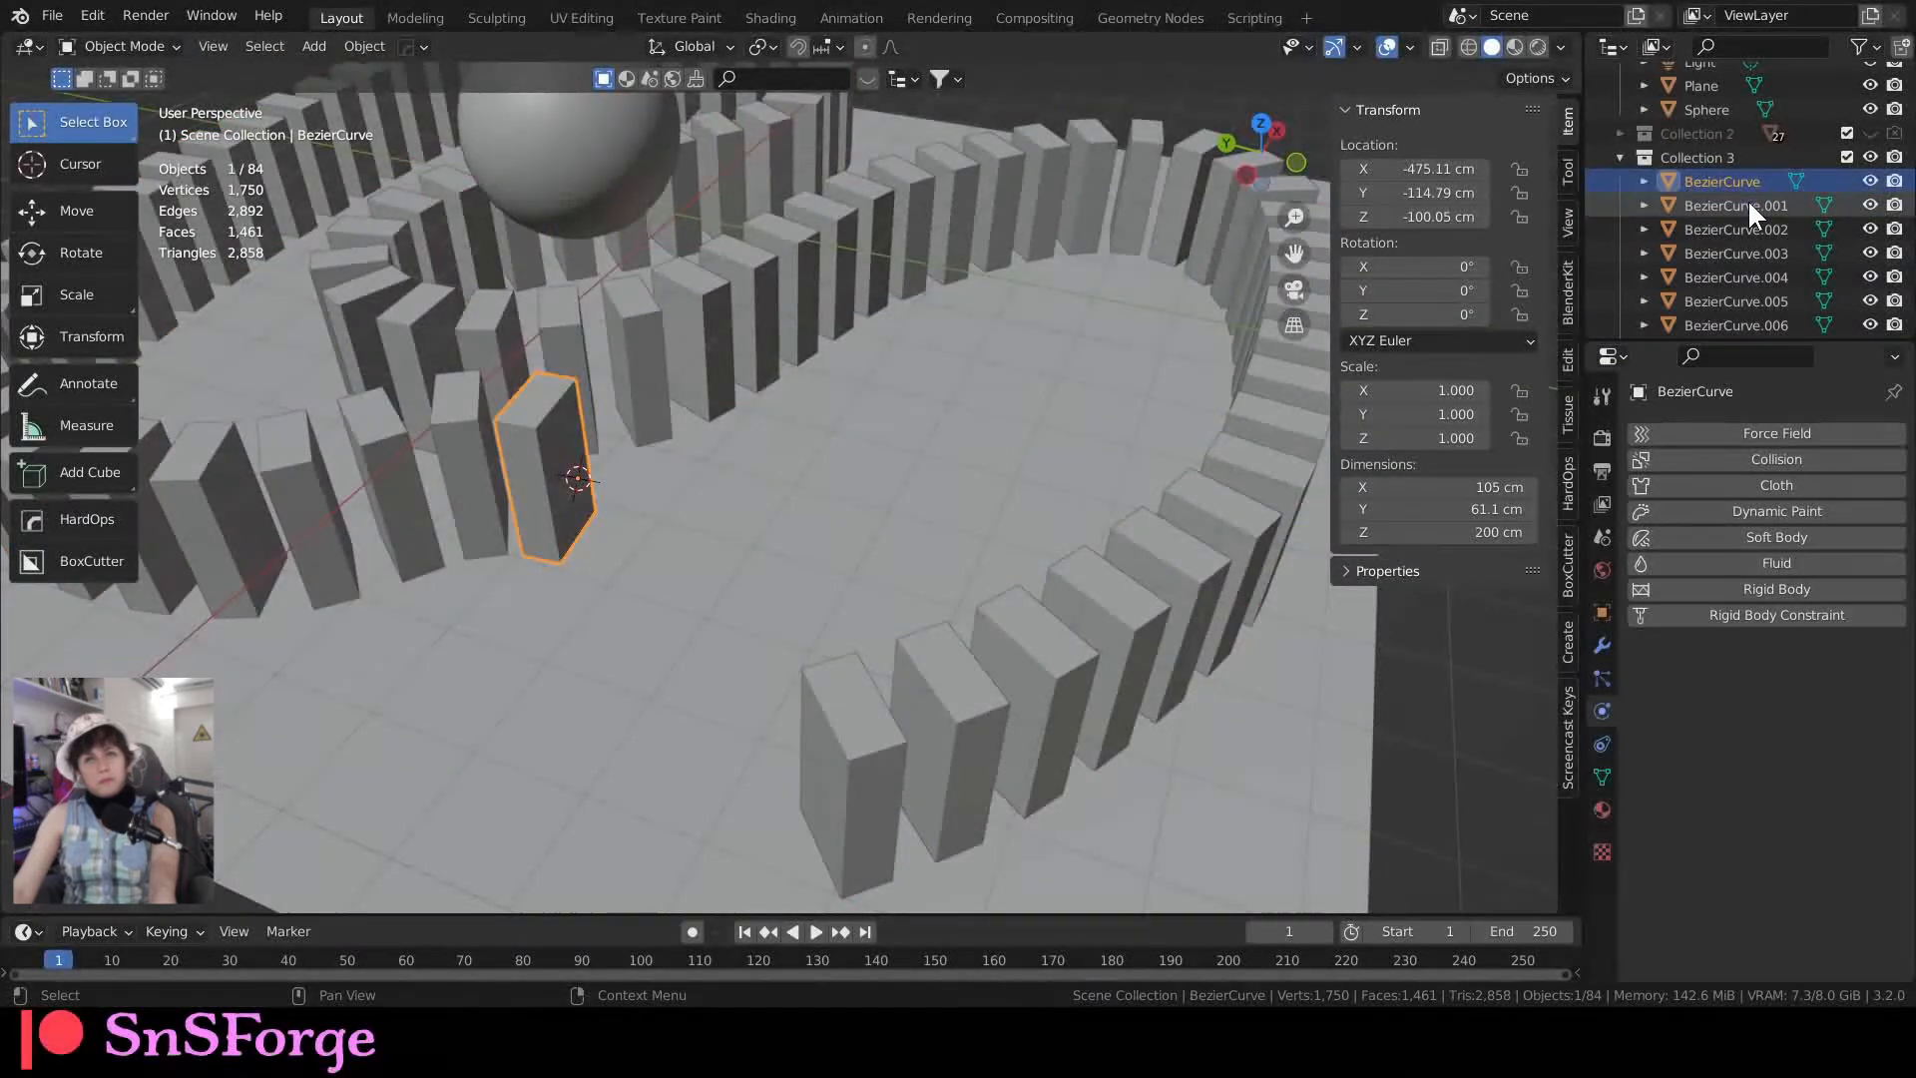
{"action": "left_click", "coordinate": [1744, 205]}
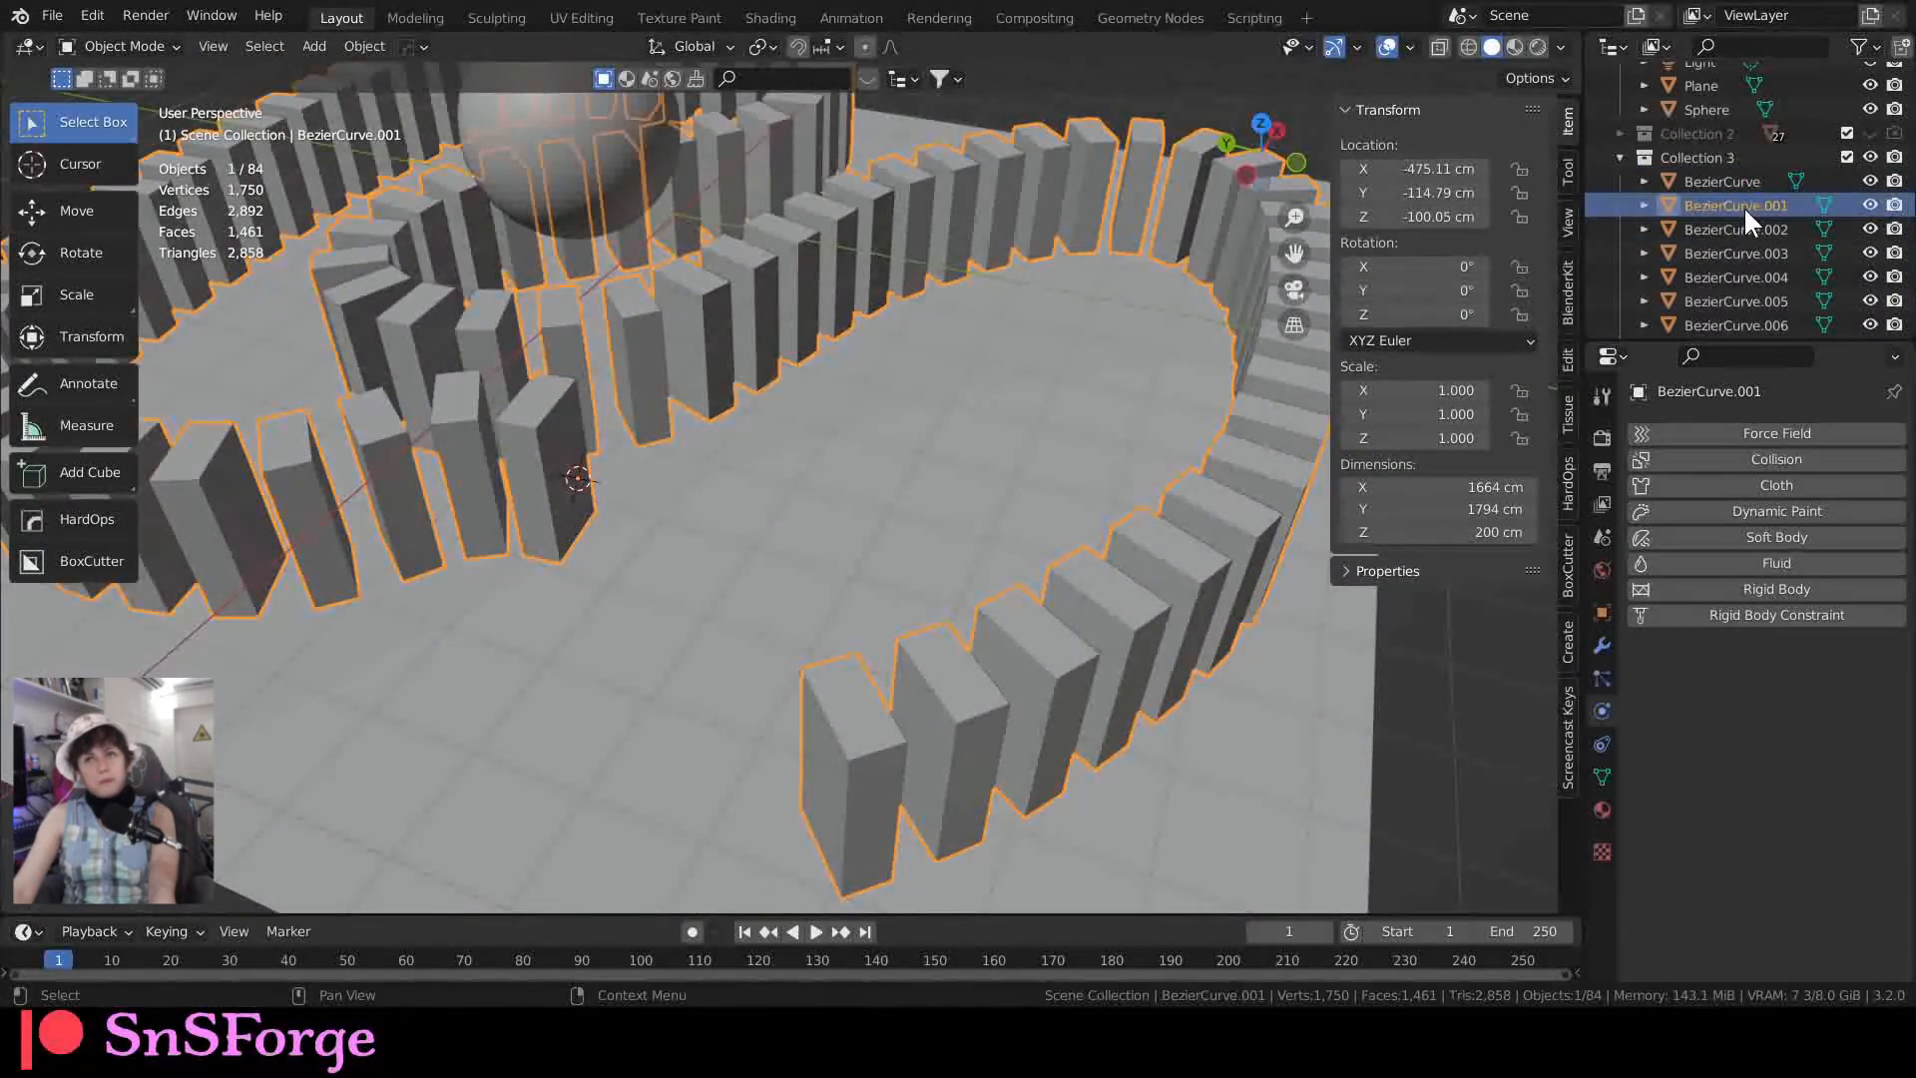
{"action": "left_click_drag", "start_coordinate": [1750, 202], "coordinate": [1690, 99]}
{"action": "left_click", "coordinate": [1869, 147]}
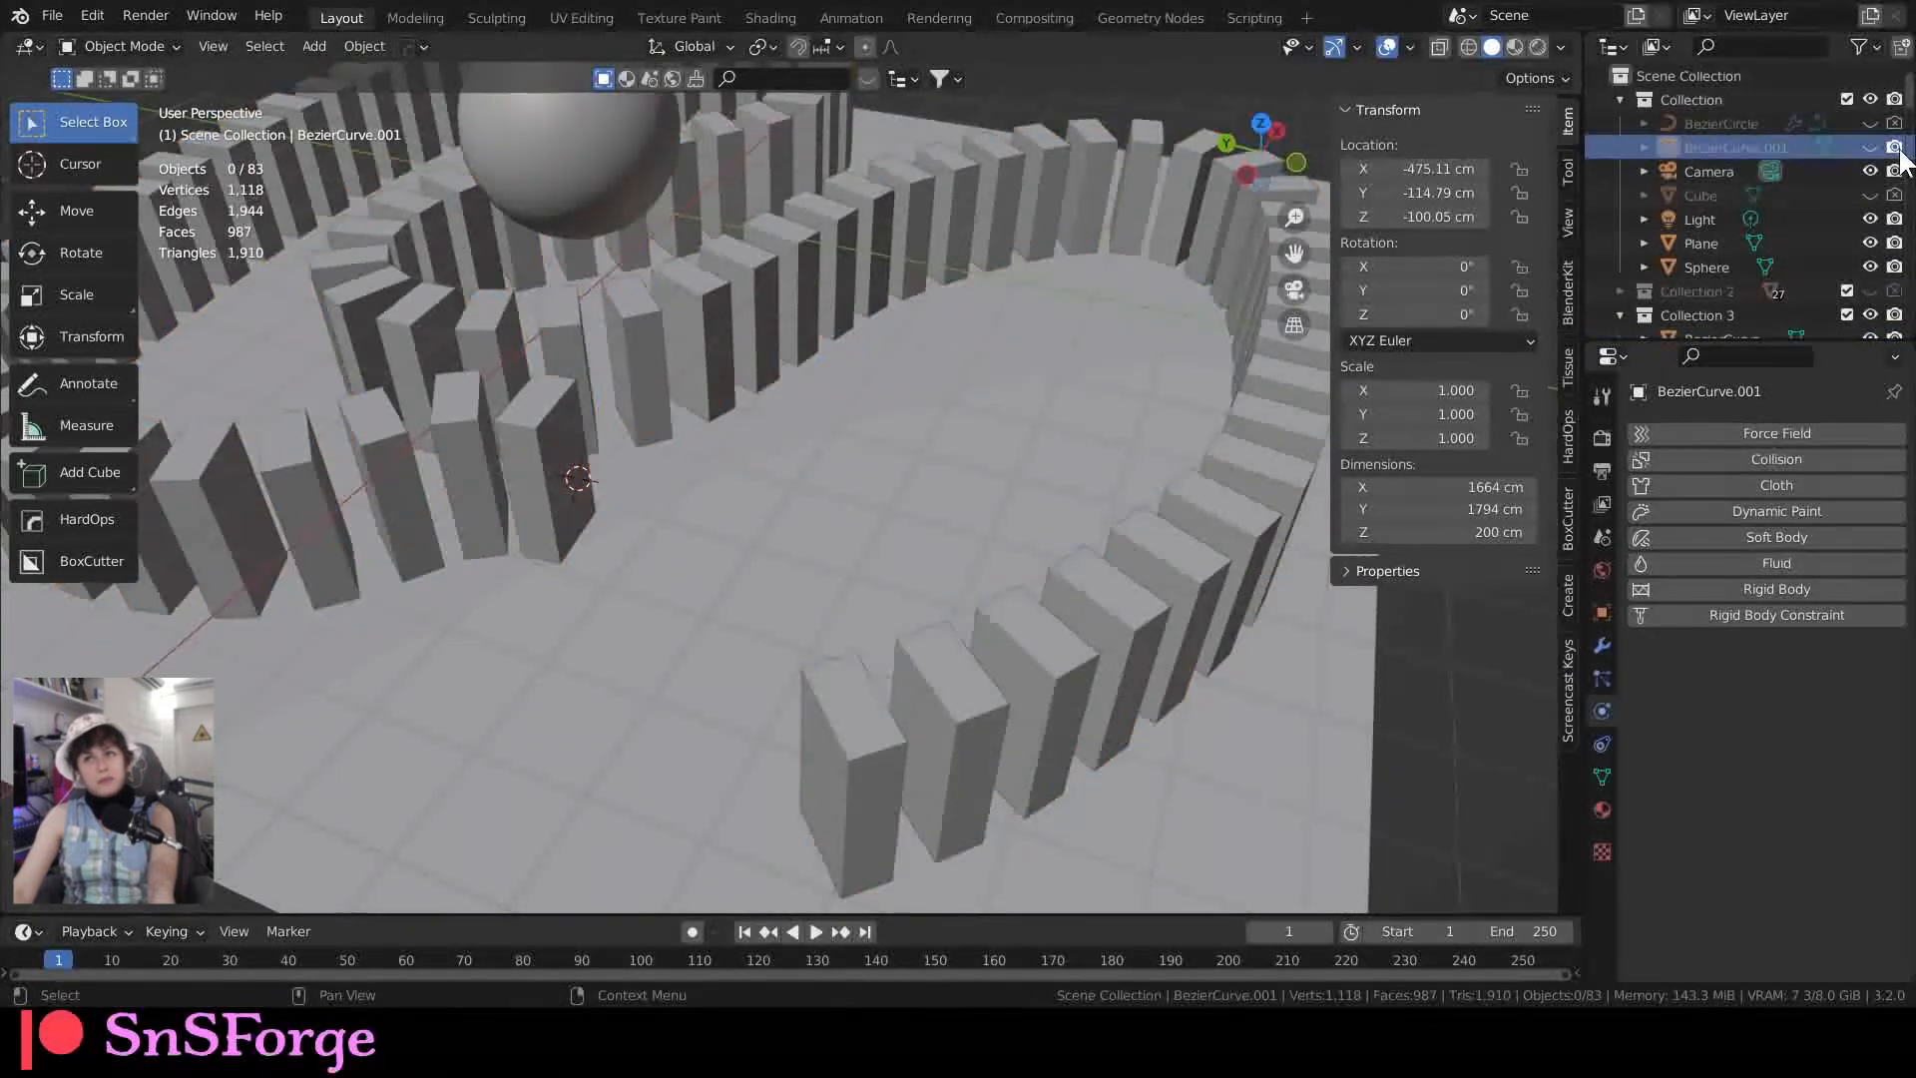
Step: Select all the separated BezierCurve domino objects in Collection 3
{"action": "scroll", "coordinate": [1727, 221], "scroll_direction": "down", "scroll_amount": 4}
{"action": "left_click", "coordinate": [1734, 185]}
{"action": "left_click", "coordinate": [1735, 206]}
{"action": "left_click", "coordinate": [1736, 256]}
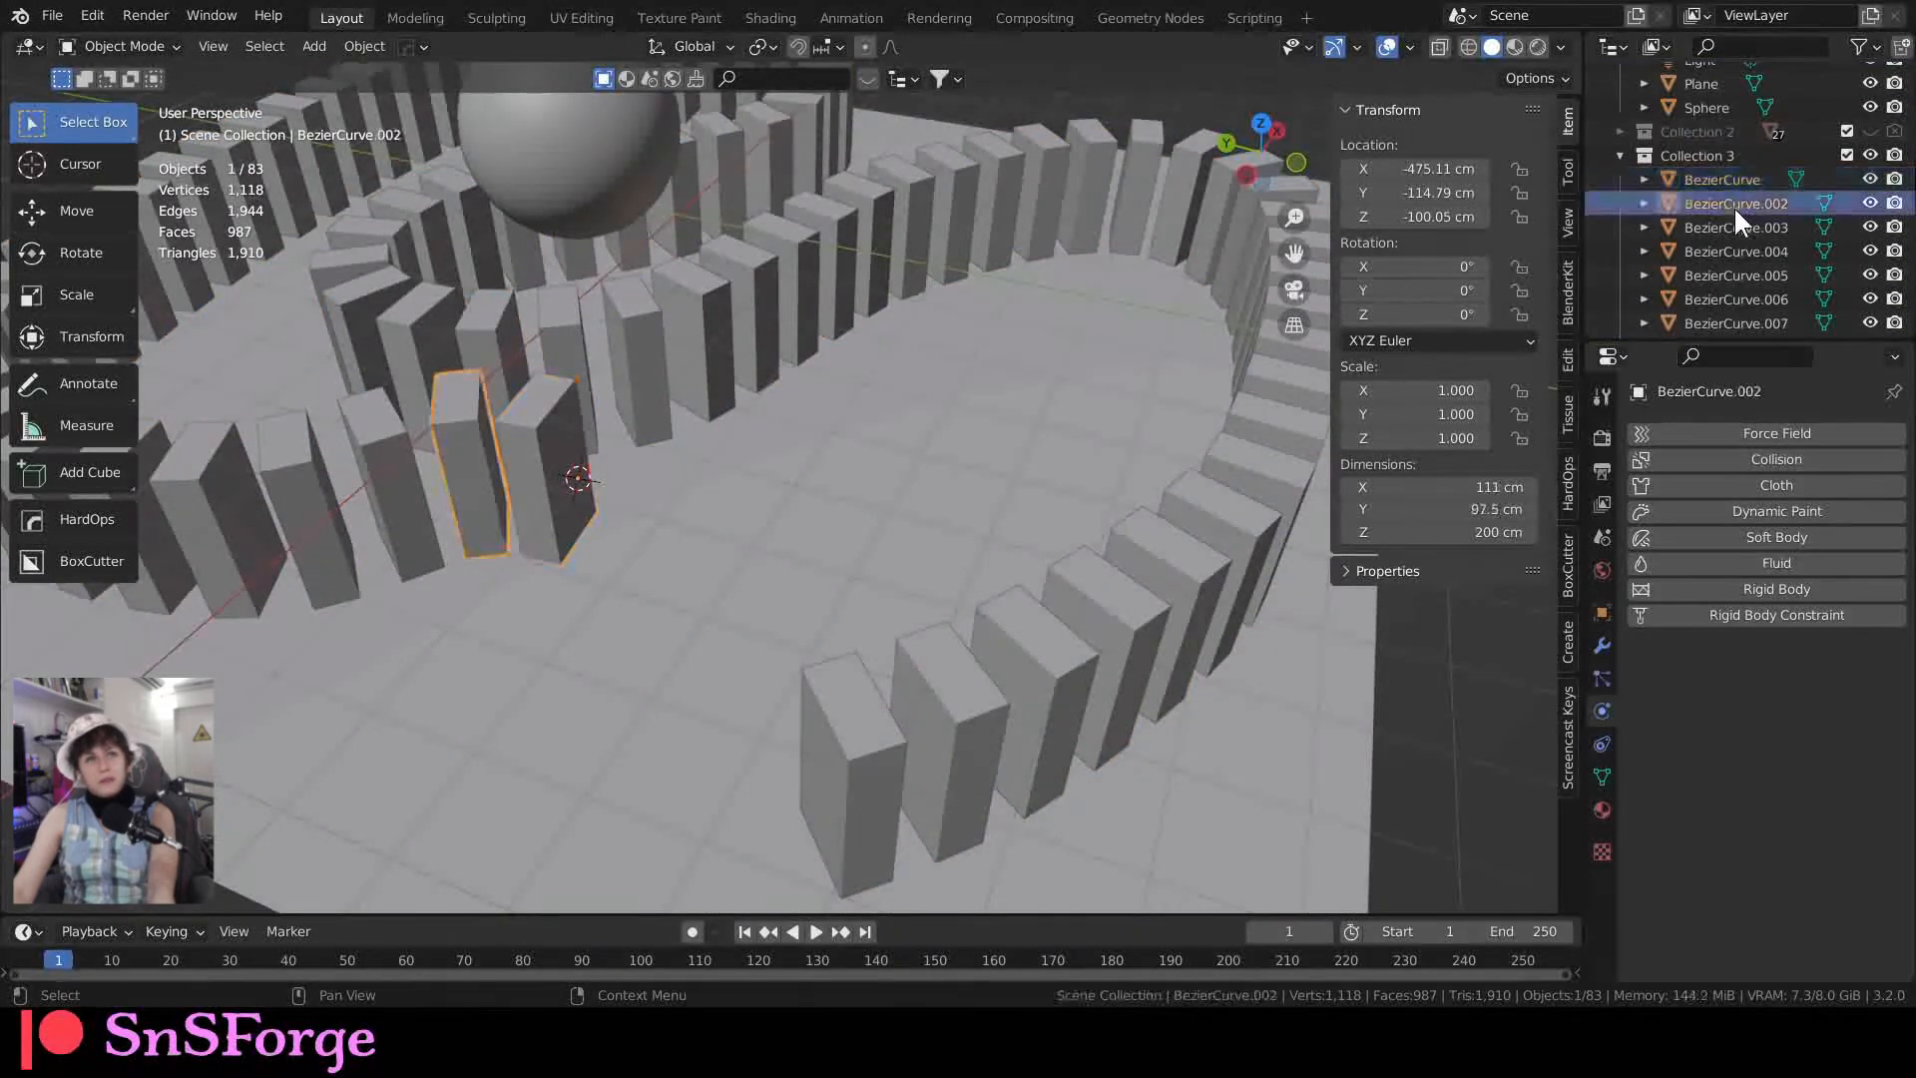
{"action": "left_click", "coordinate": [1736, 205]}
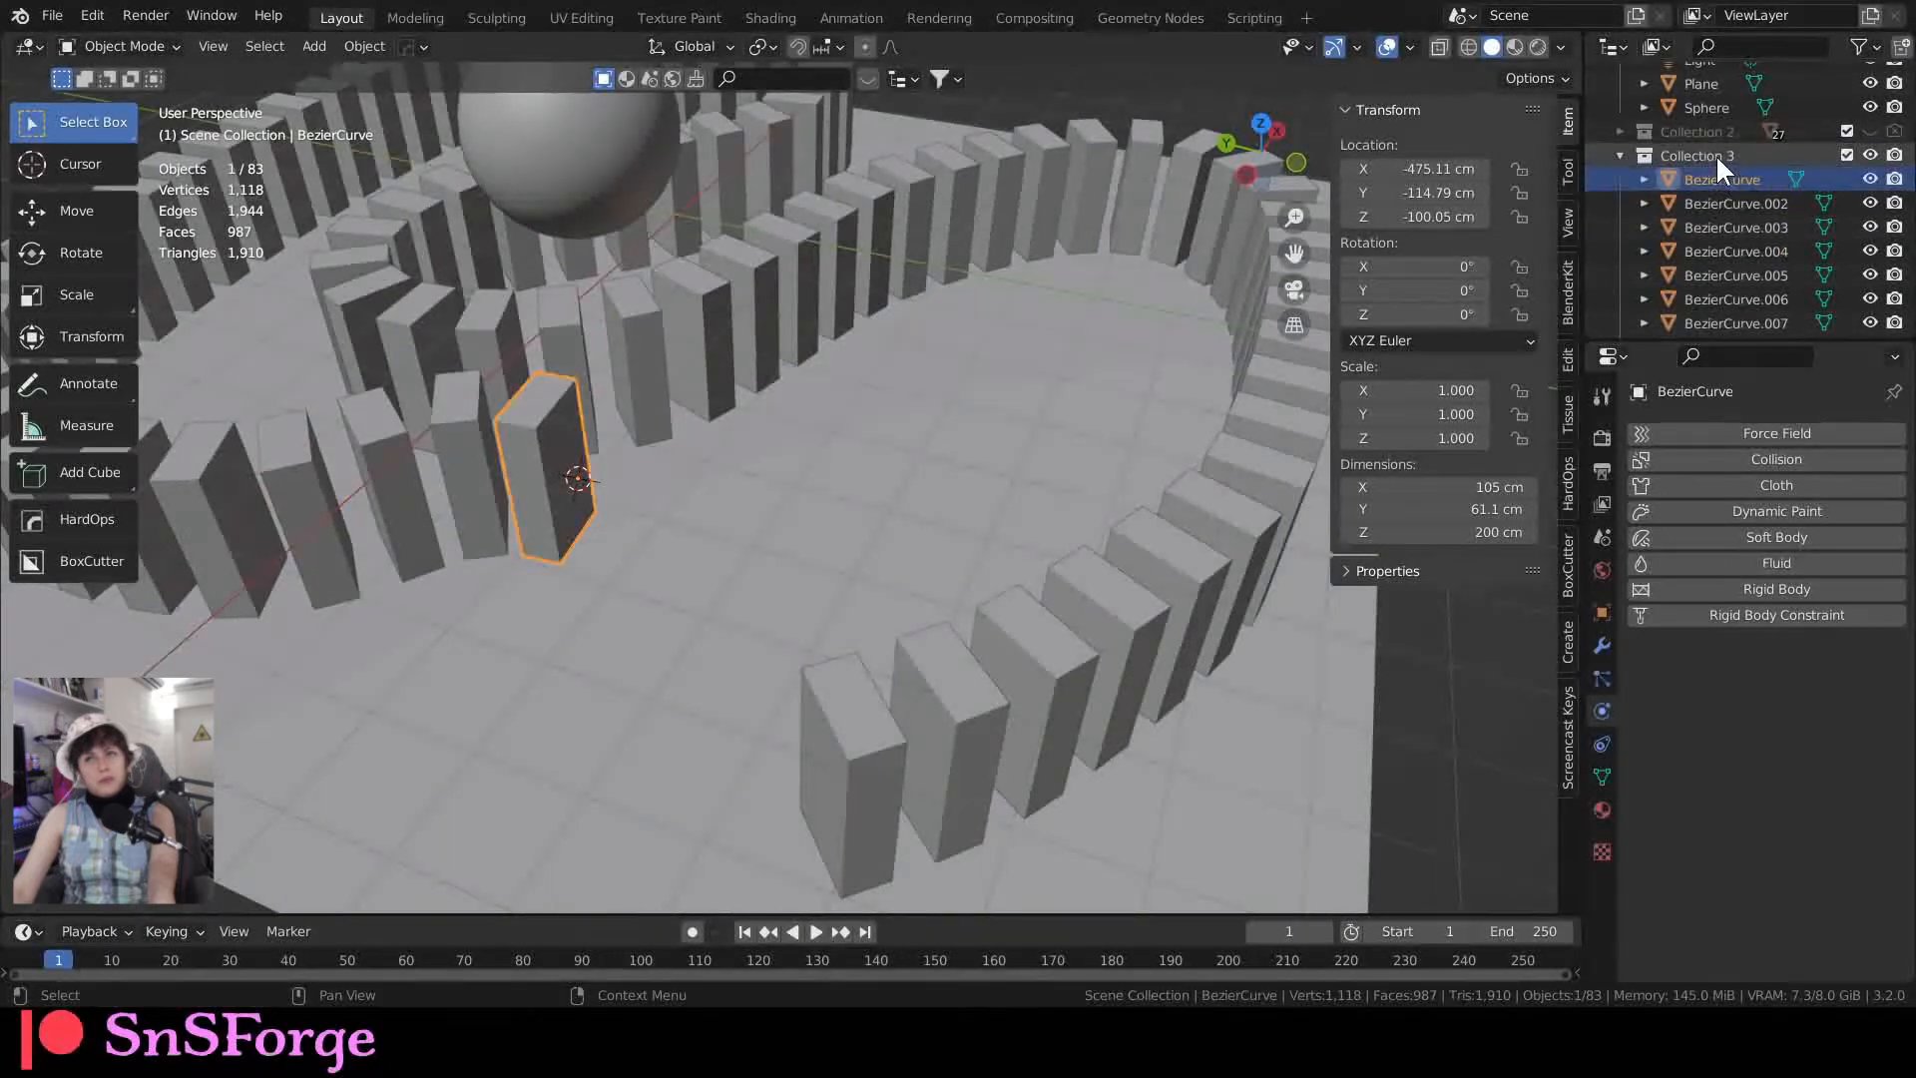
{"action": "left_click", "coordinate": [1715, 156]}
{"action": "middle_click_drag", "start_coordinate": [948, 178], "coordinate": [968, 365]}
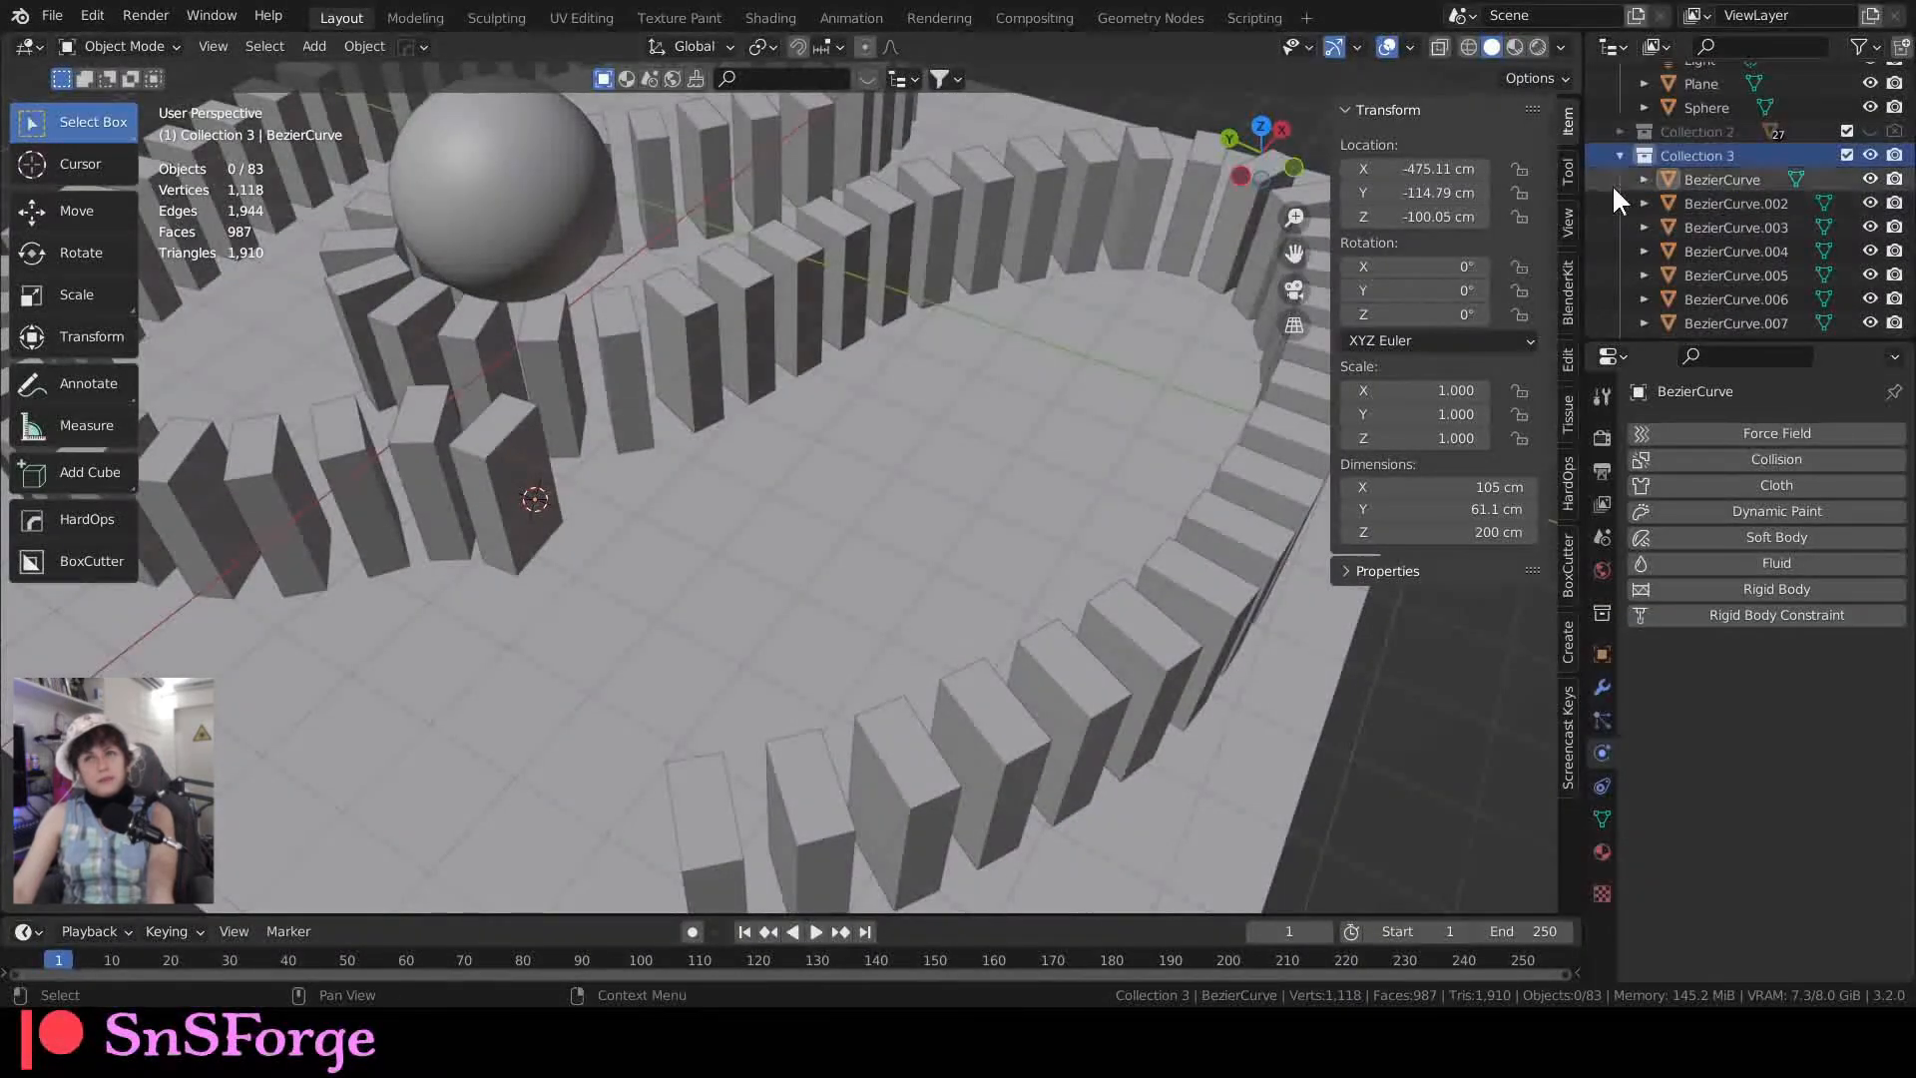
{"action": "right_click", "coordinate": [1722, 155]}
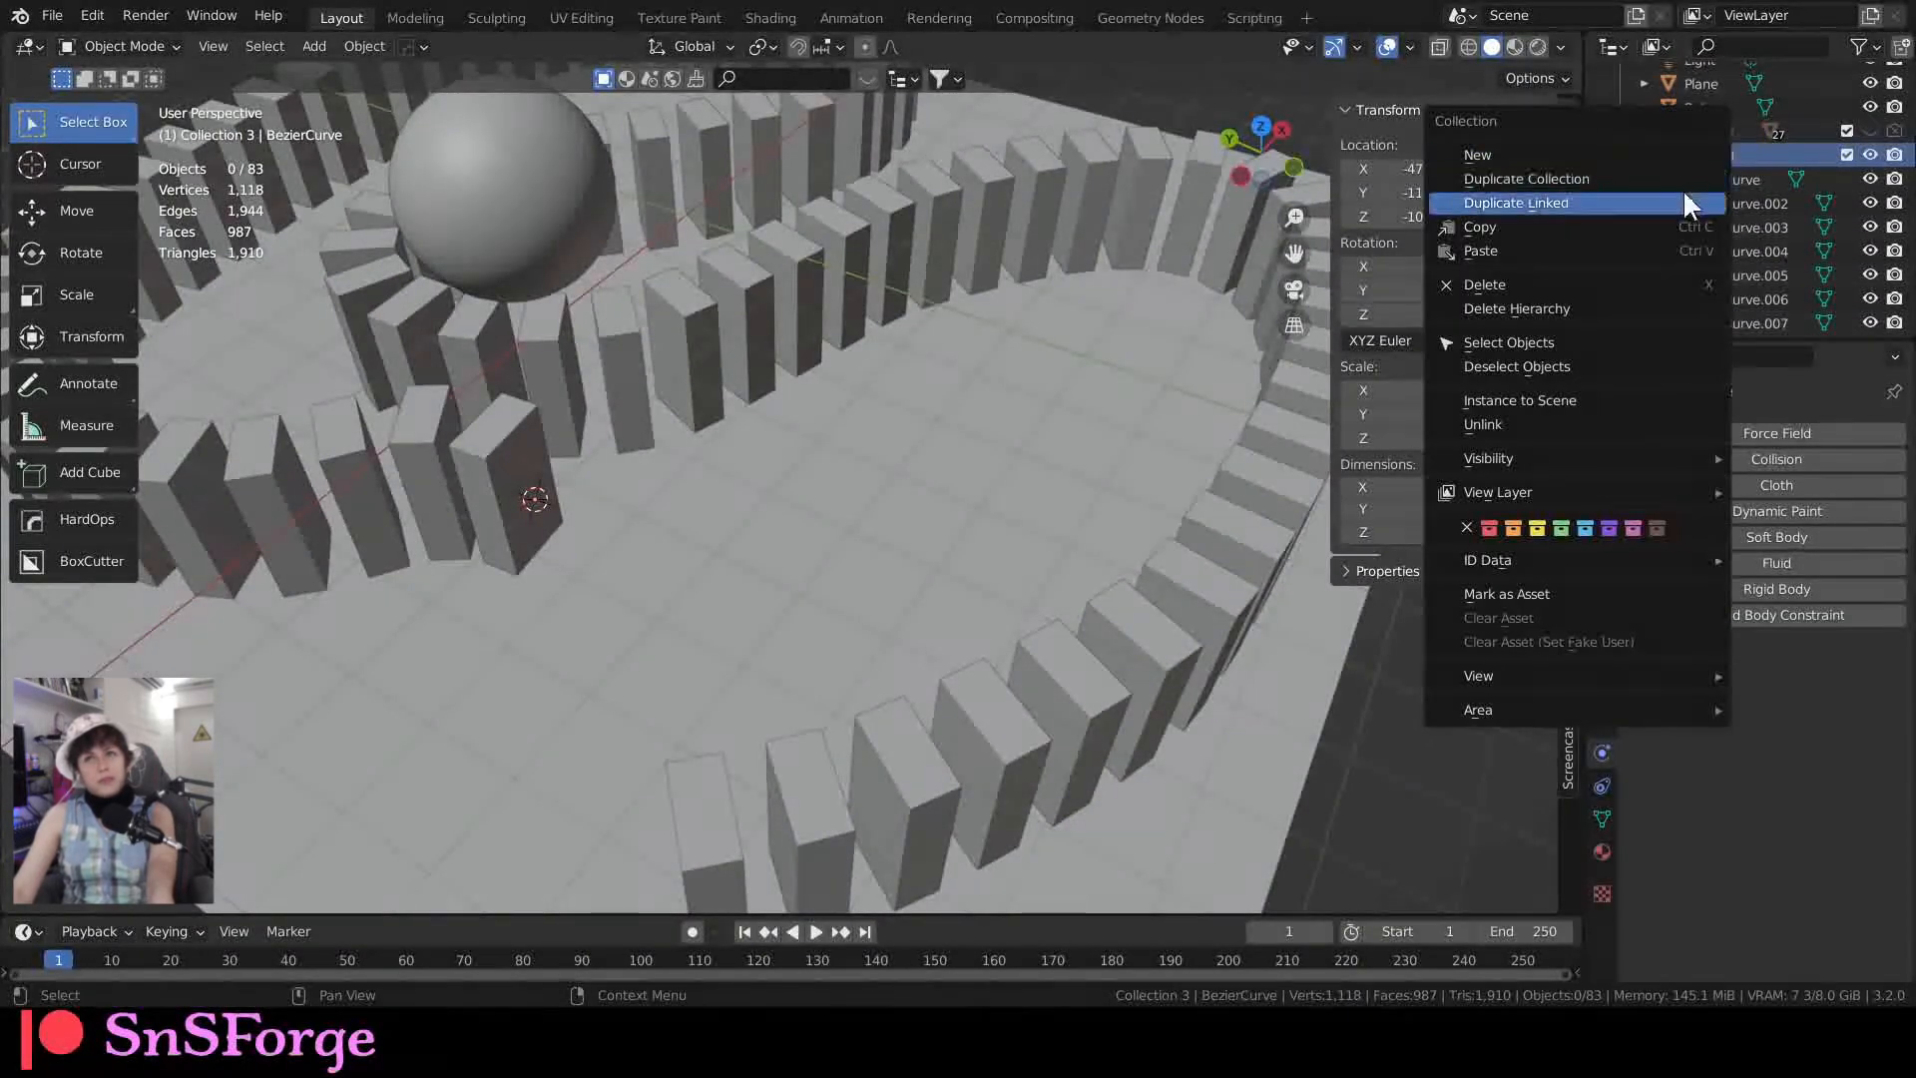
{"action": "left_click", "coordinate": [1598, 340]}
Step: Set the origin of every selected domino to its own geometry
{"action": "middle_click_drag", "start_coordinate": [1267, 365], "coordinate": [786, 470]}
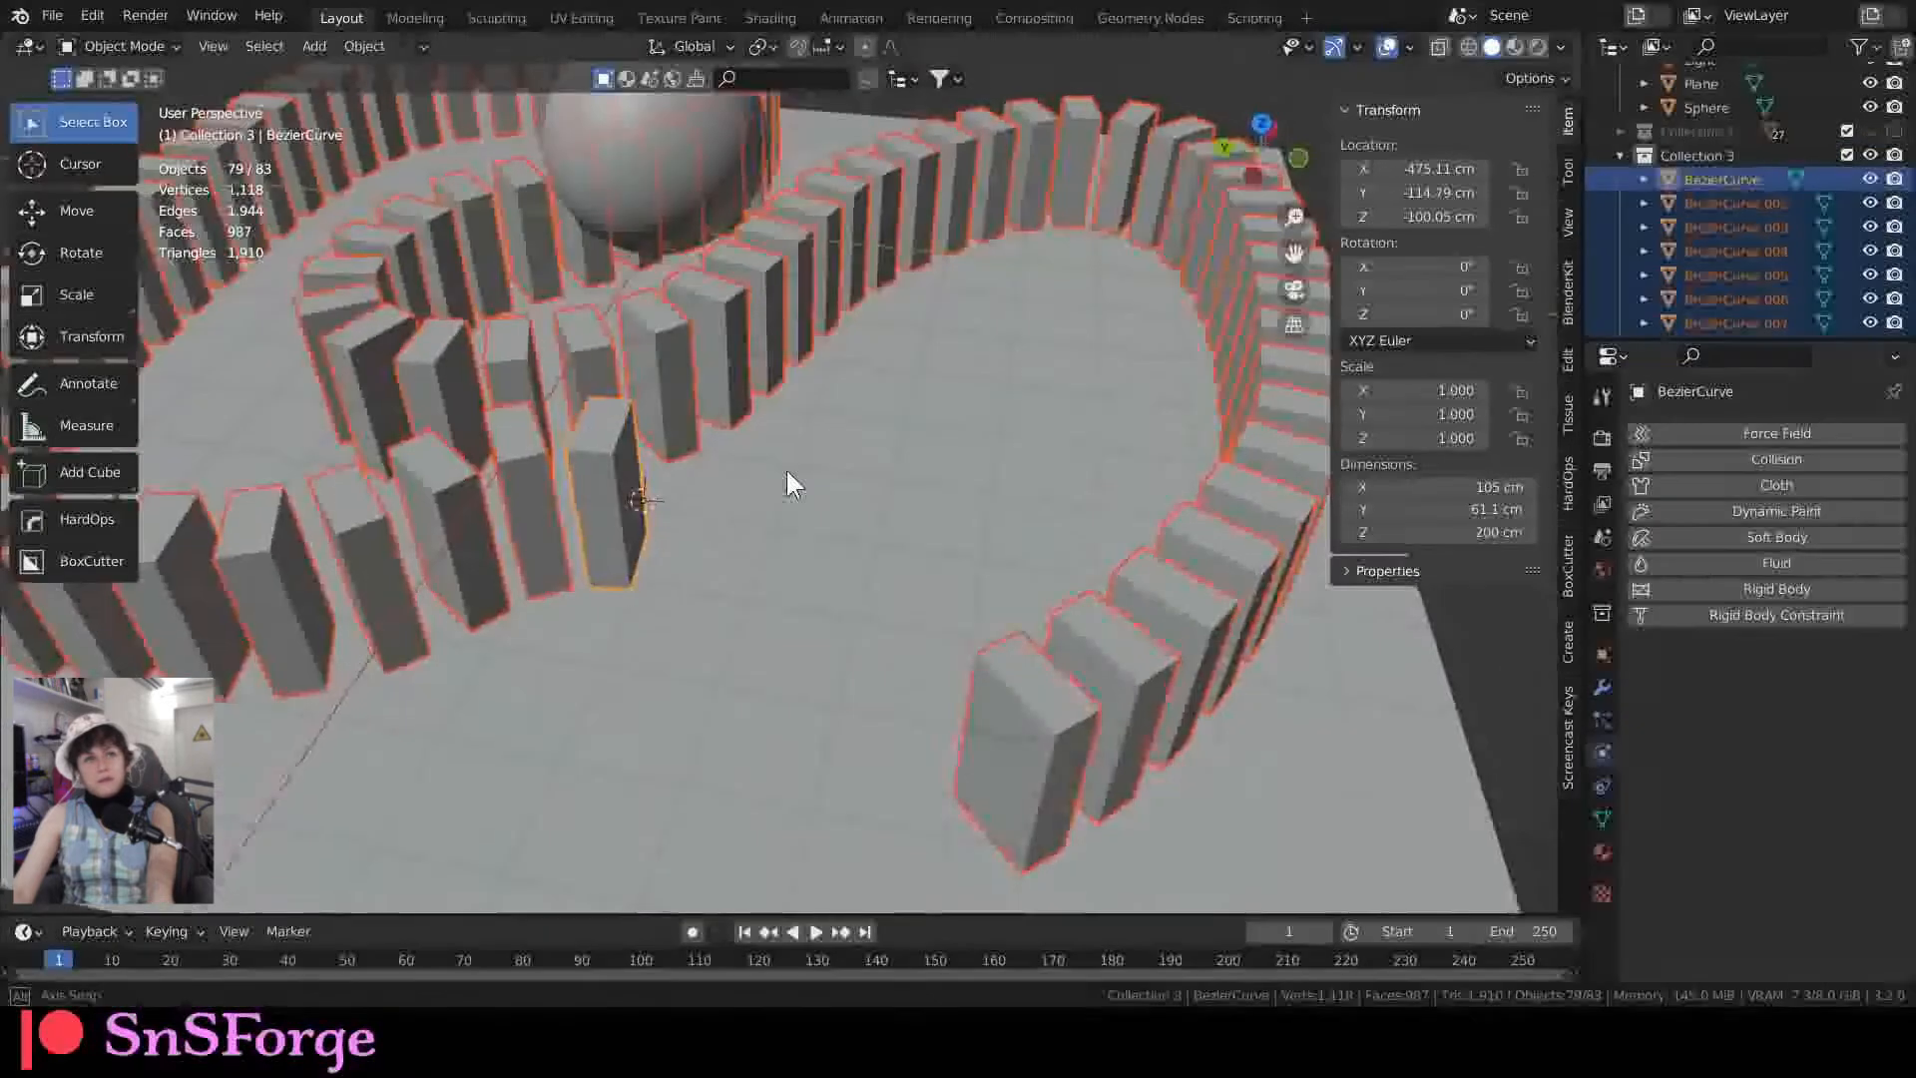
{"action": "right_click", "coordinate": [616, 536]}
{"action": "mouse_move", "coordinate": [615, 536]}
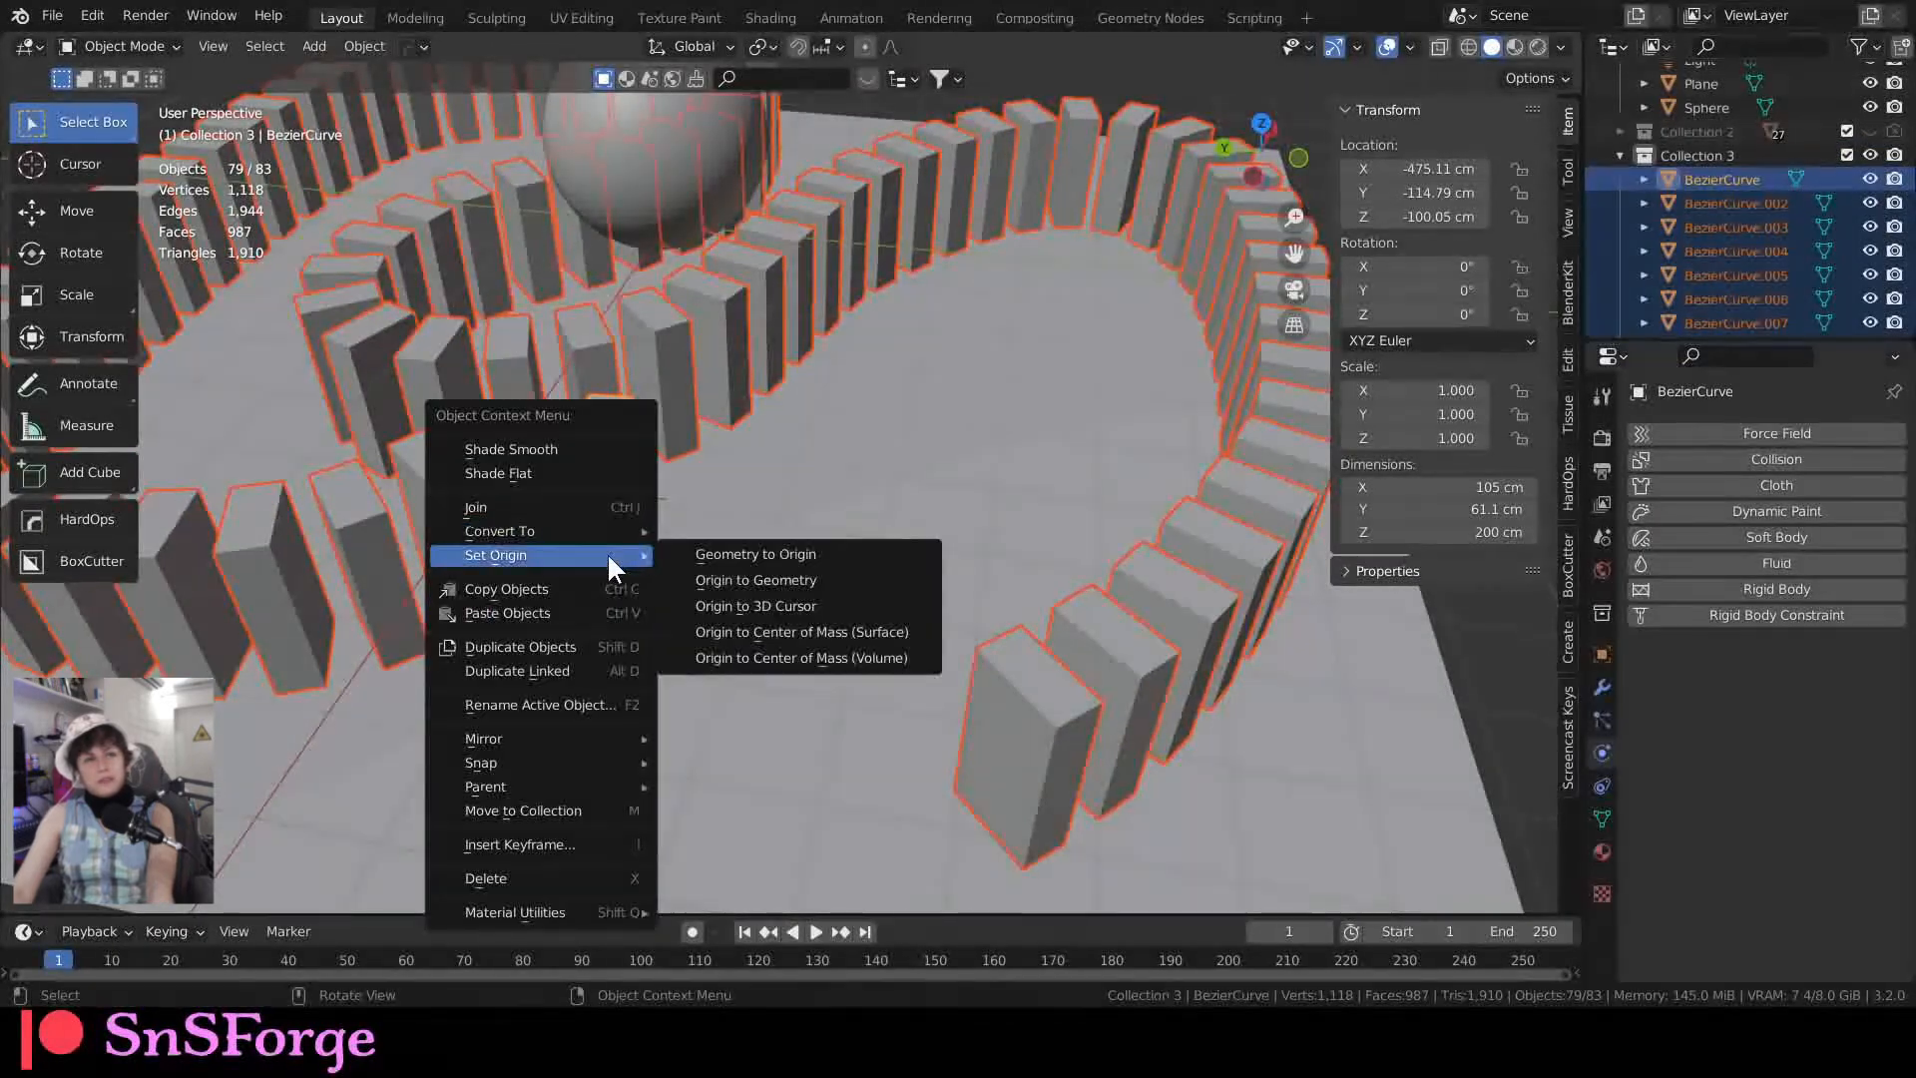
{"action": "left_click", "coordinate": [708, 579]}
{"action": "mouse_move", "coordinate": [715, 545]}
{"action": "middle_mouse_down"}
{"action": "mouse_move", "coordinate": [656, 583]}
{"action": "mouse_move", "coordinate": [710, 535]}
{"action": "middle_mouse_up"}
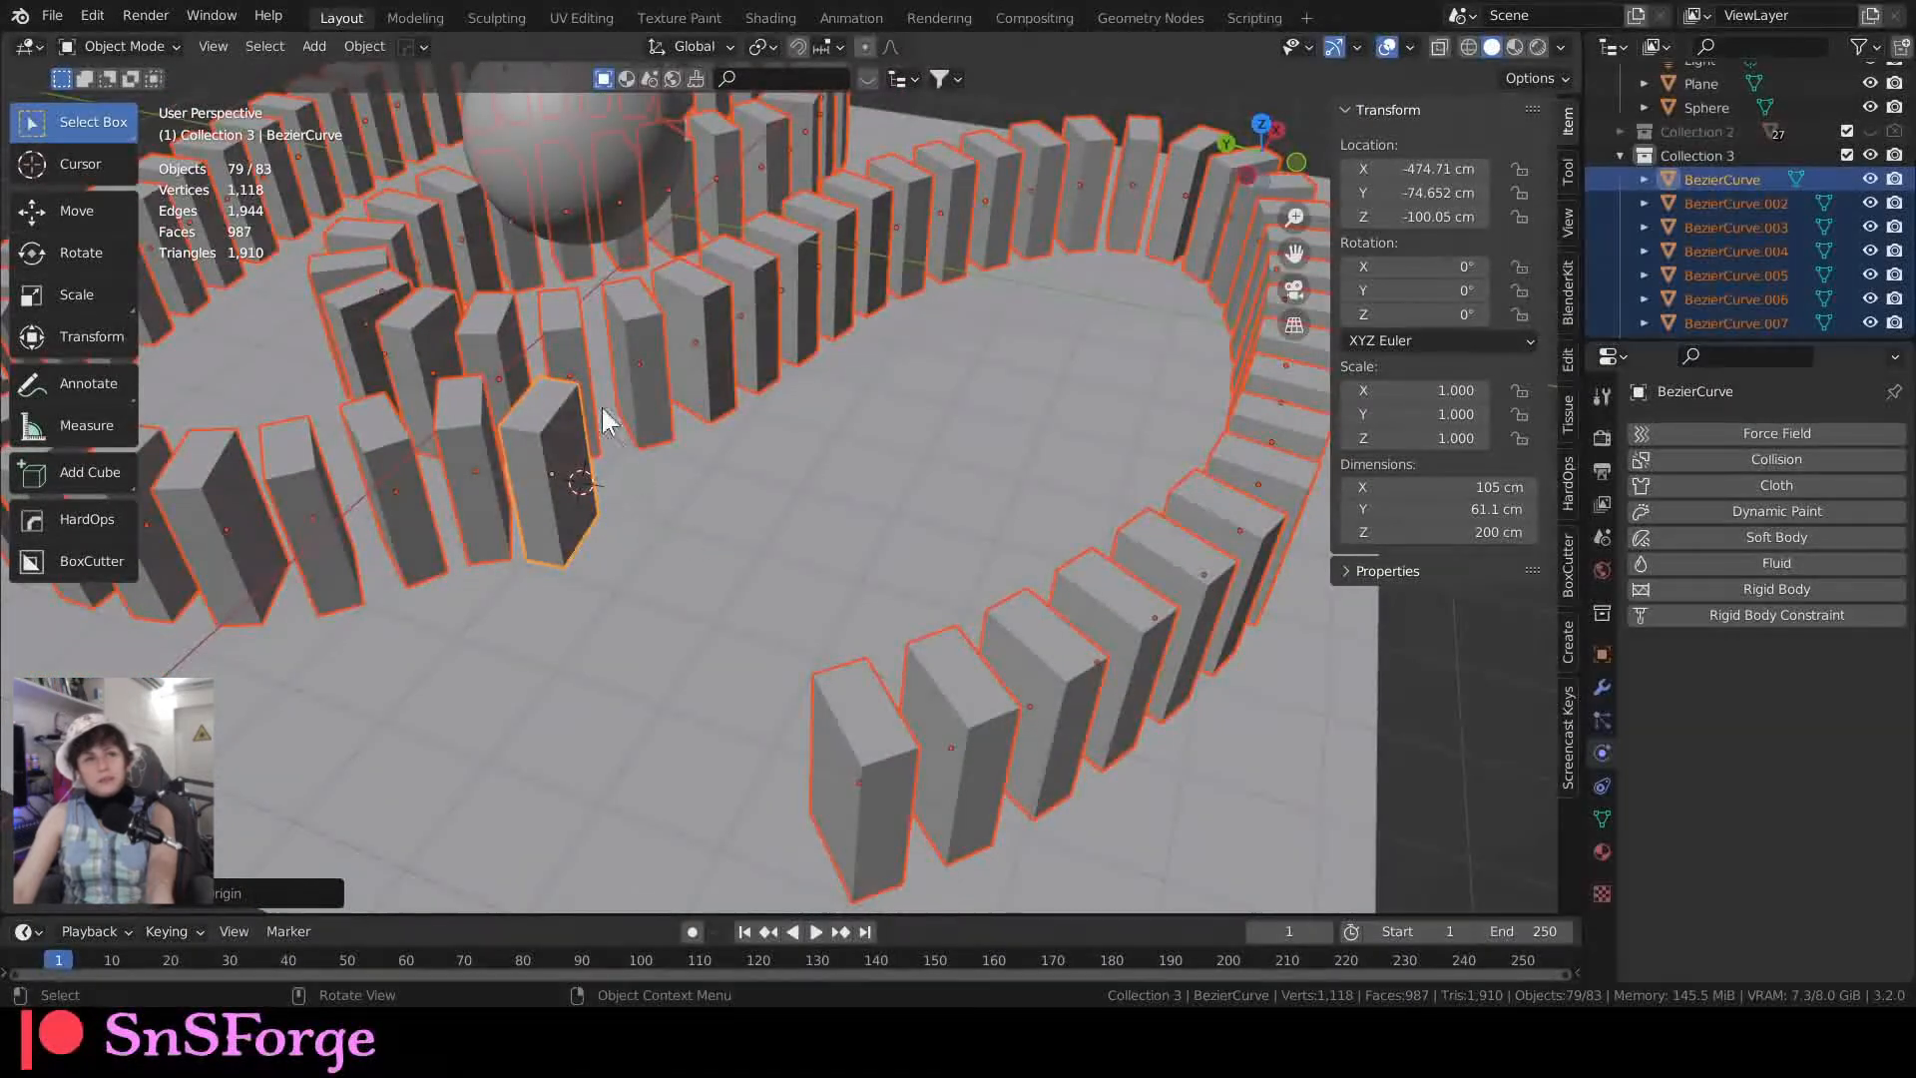
Step: Add an active rigid body to all the selected dominoes
{"action": "left_click", "coordinate": [365, 46]}
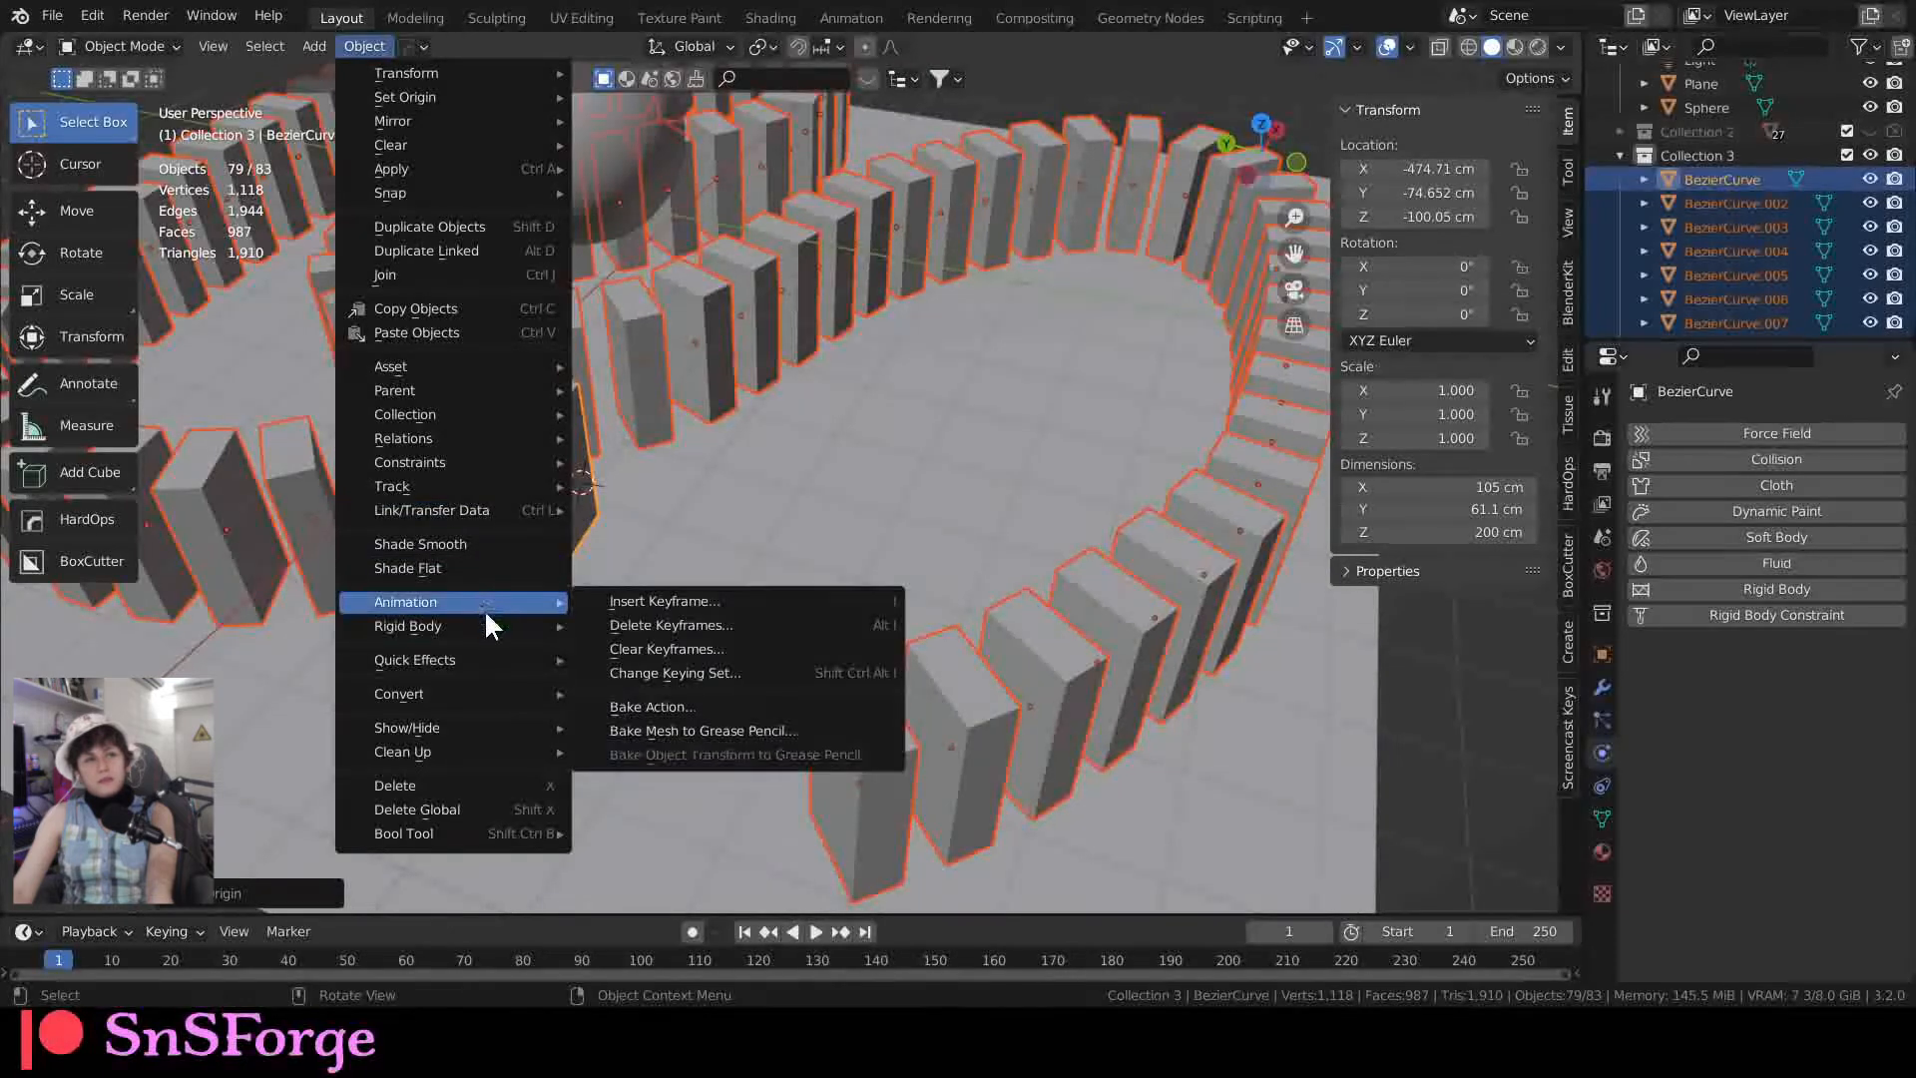
{"action": "mouse_move", "coordinate": [483, 625]}
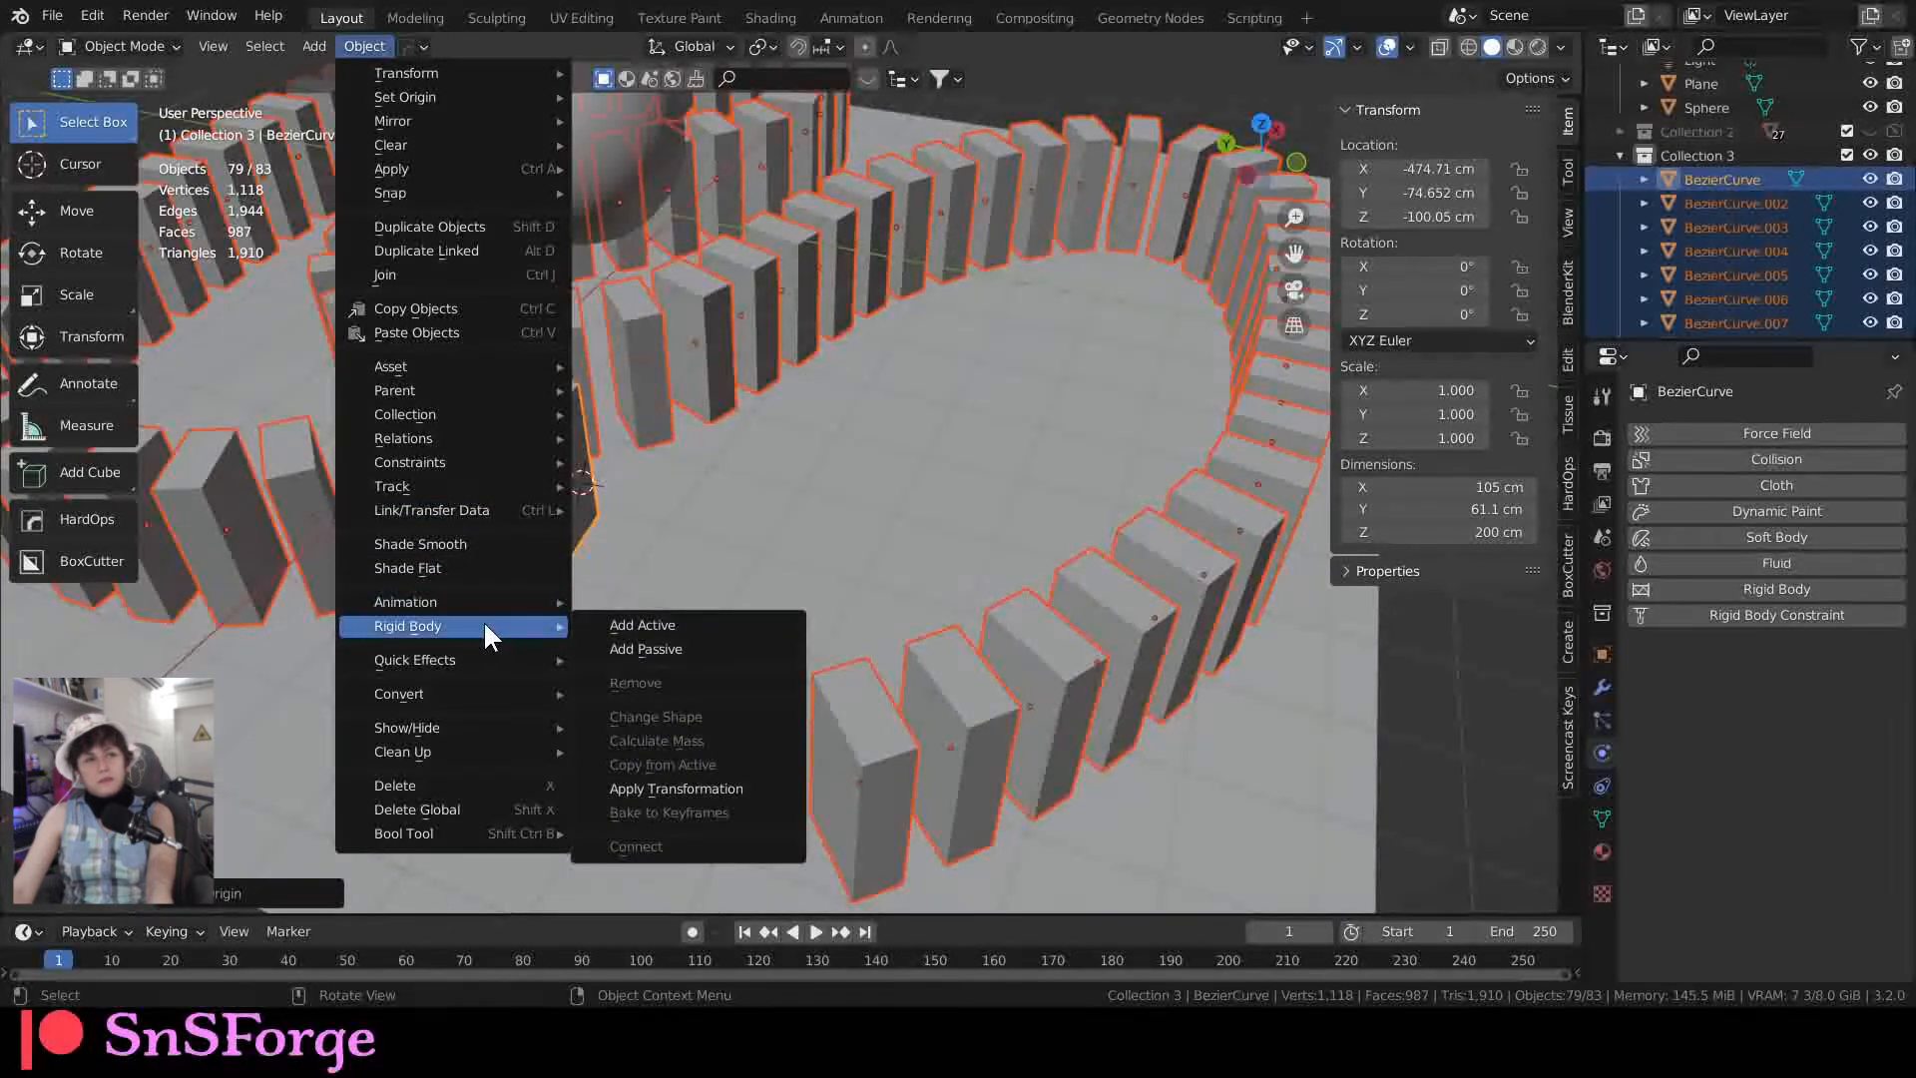
{"action": "left_click", "coordinate": [639, 624]}
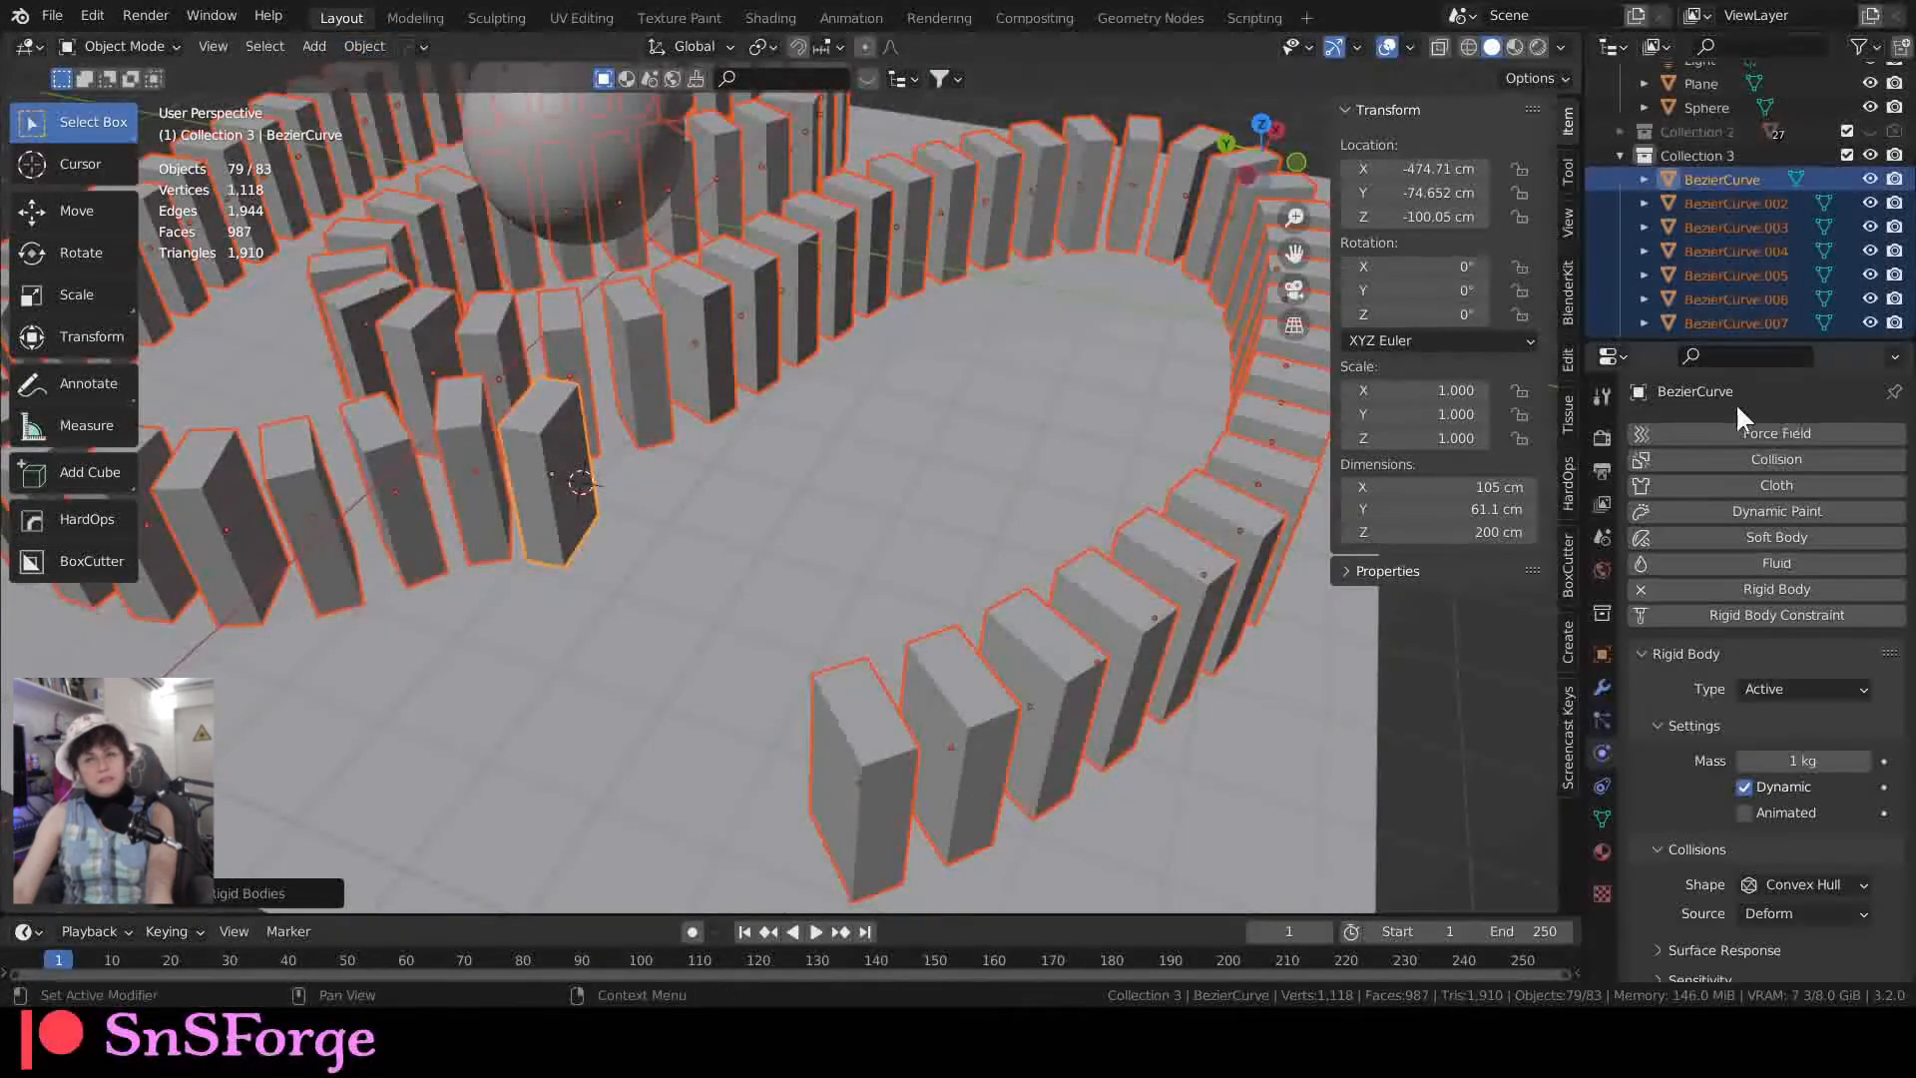
Step: Set the active domino's rigid body mass to 0.5 kg and enable Deactivation in its dynamics
{"action": "left_click", "coordinate": [1814, 761]}
{"action": "key", "text": "BackSpace"}
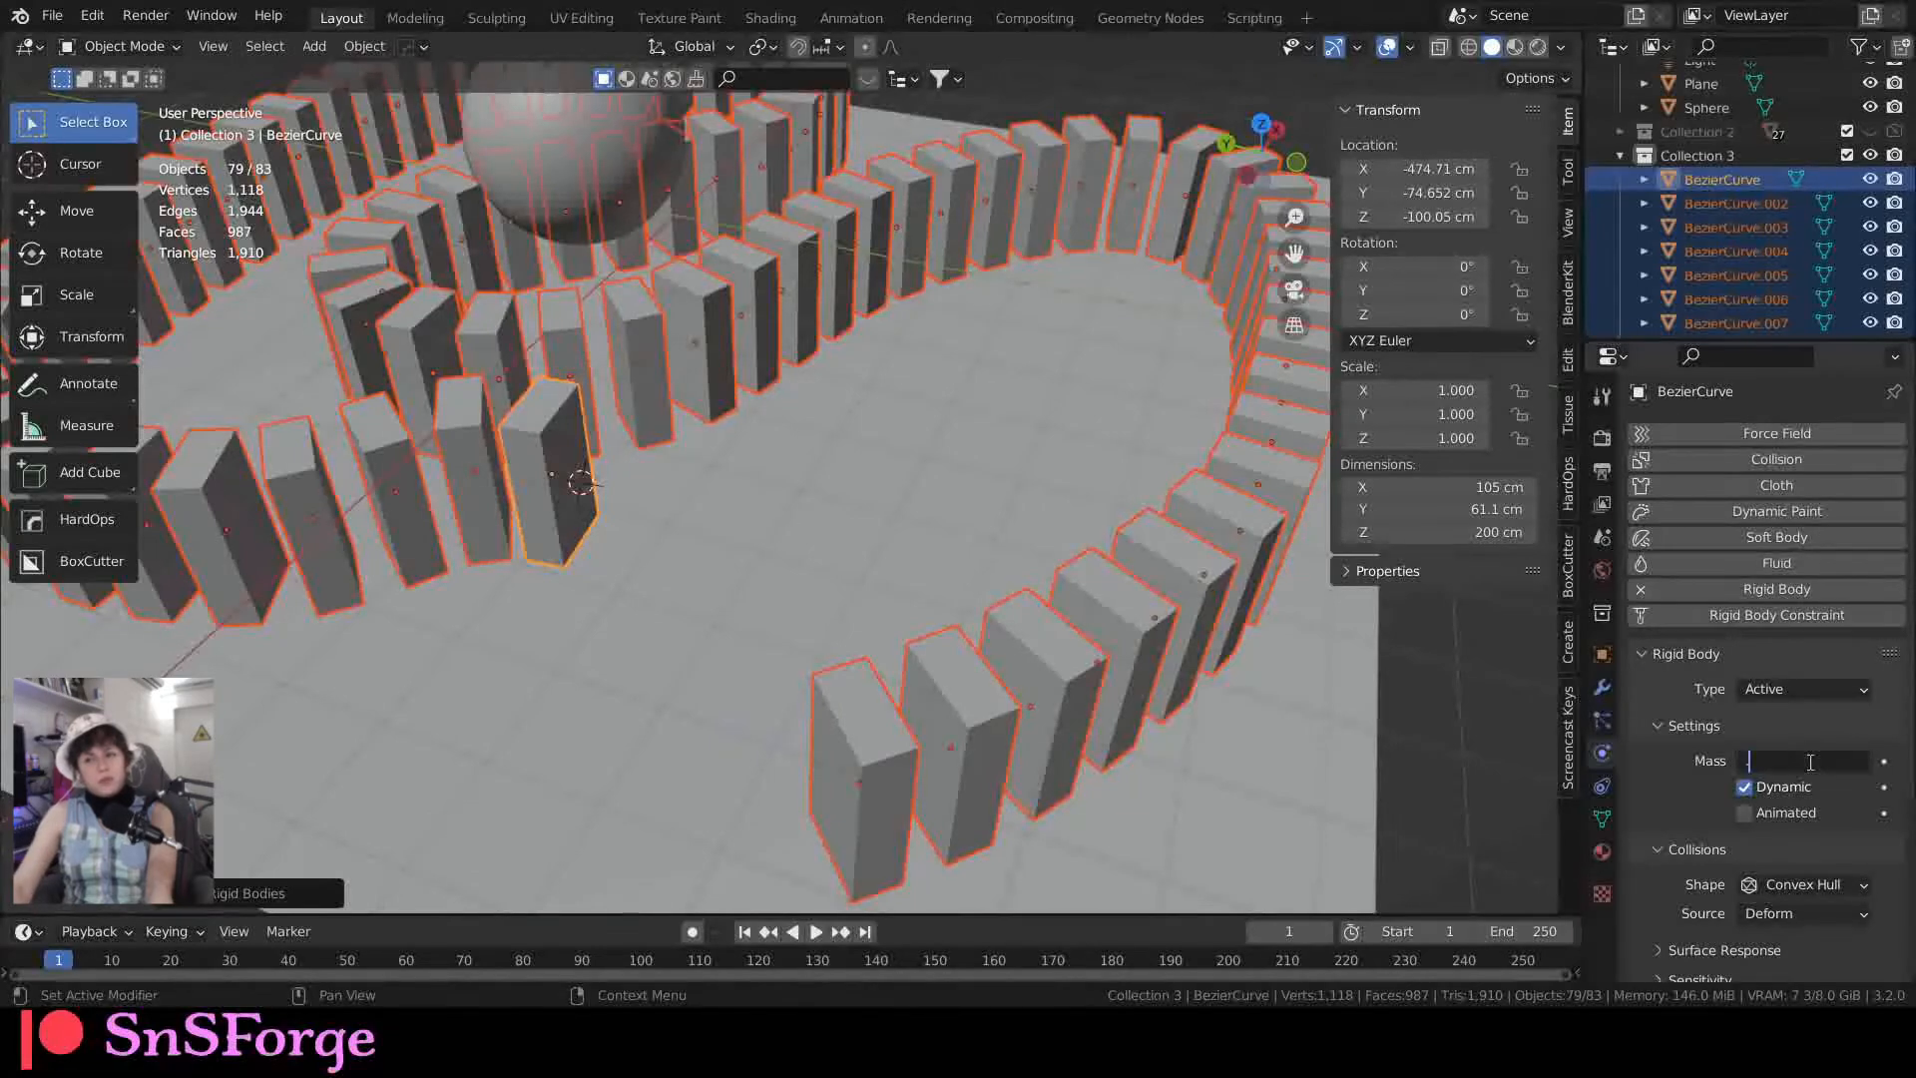
{"action": "type", "text": ".5"}
{"action": "key", "text": "Return"}
{"action": "scroll", "coordinate": [1816, 819], "scroll_direction": "down", "scroll_amount": 6}
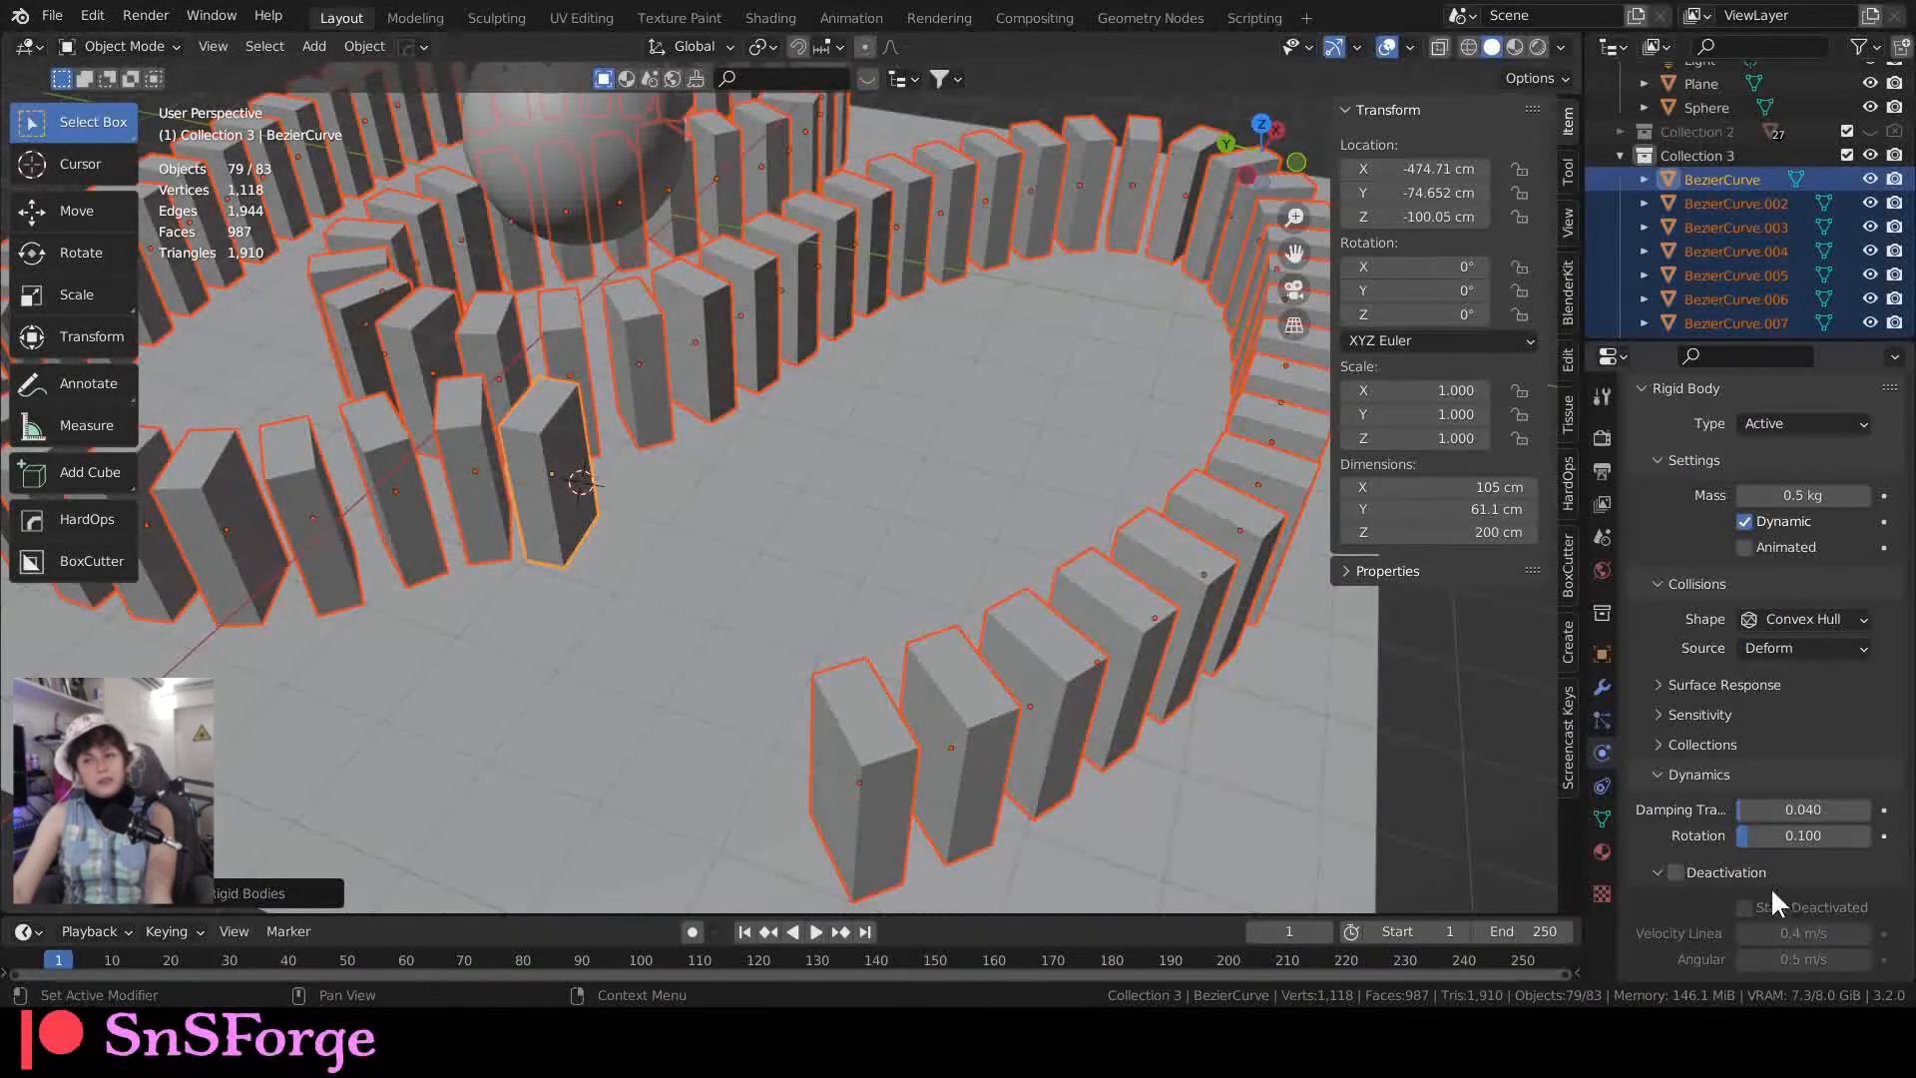
{"action": "left_click", "coordinate": [1675, 873]}
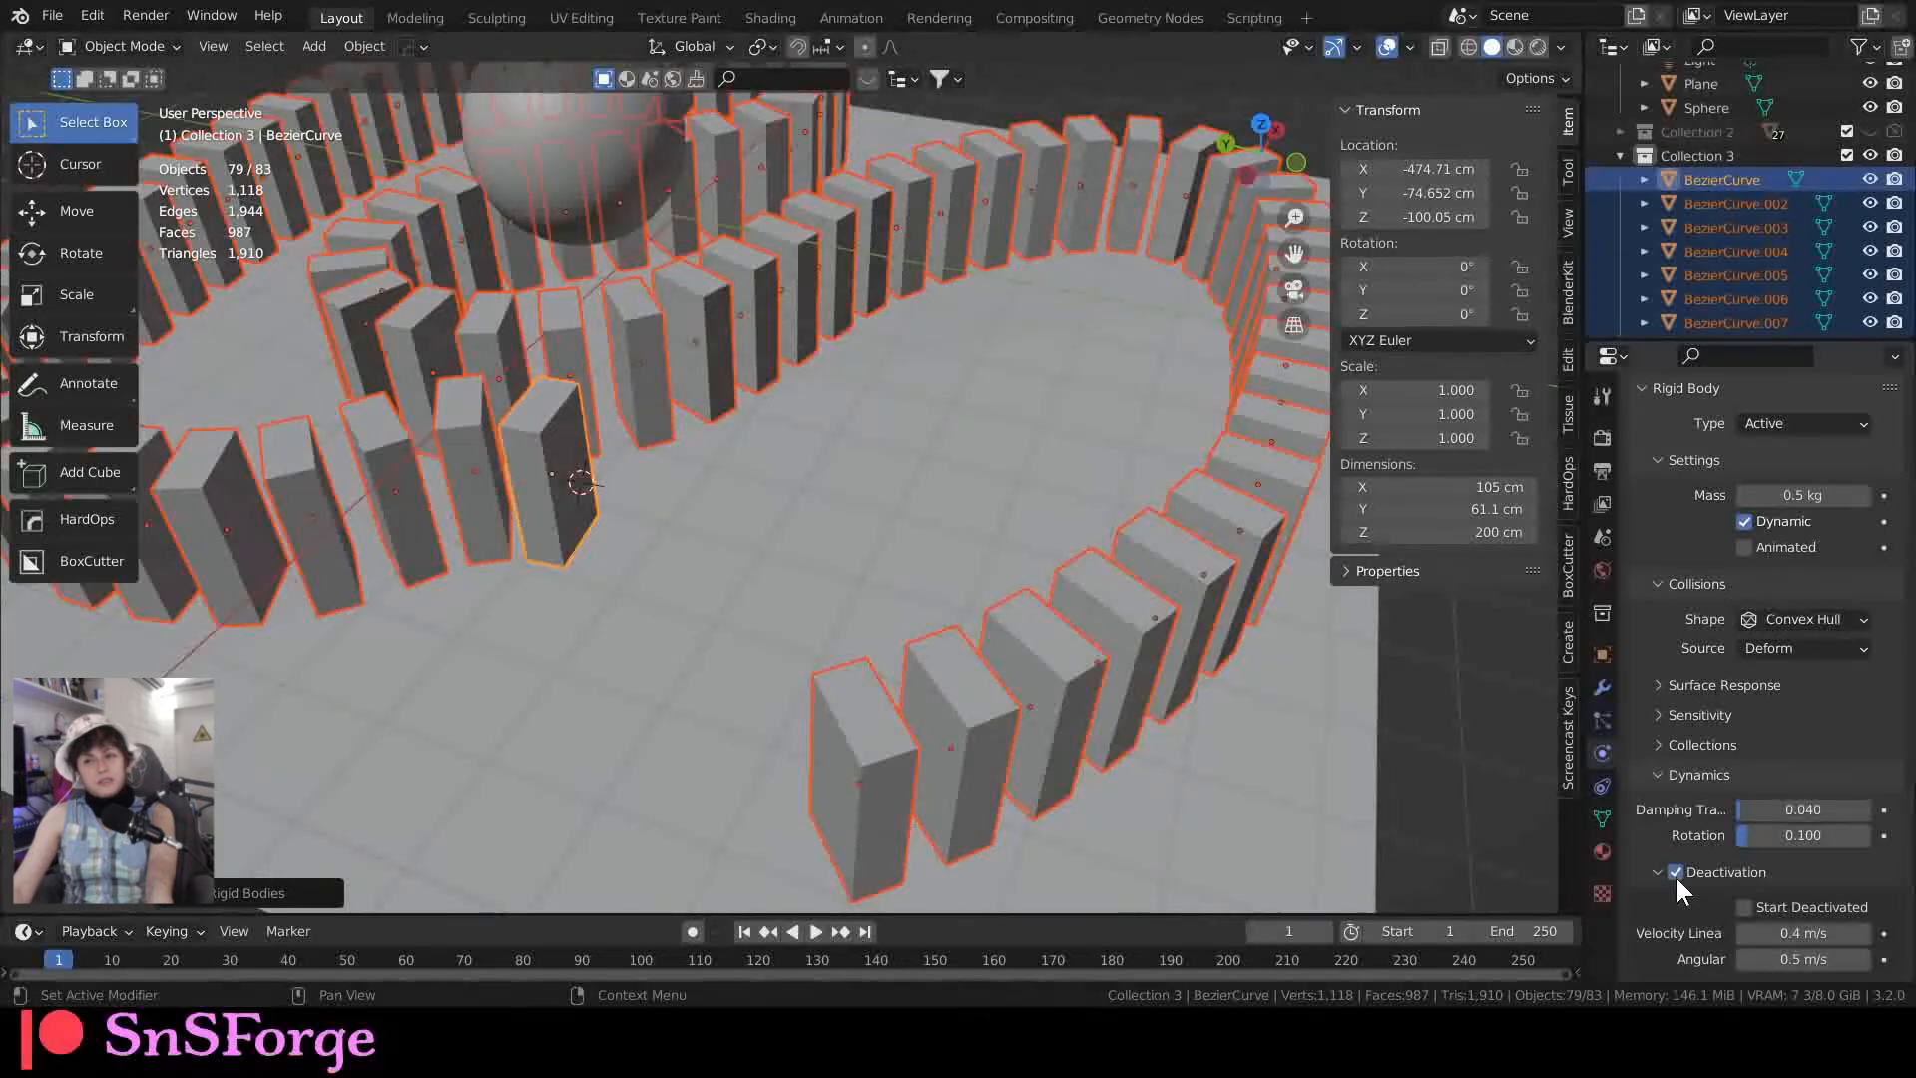
Step: Copy the active domino's rigid body settings to all the selected dominoes
{"action": "middle_click_drag", "start_coordinate": [671, 643], "coordinate": [619, 645]}
{"action": "key", "text": "F3"}
{"action": "type", "text": "copy rig"}
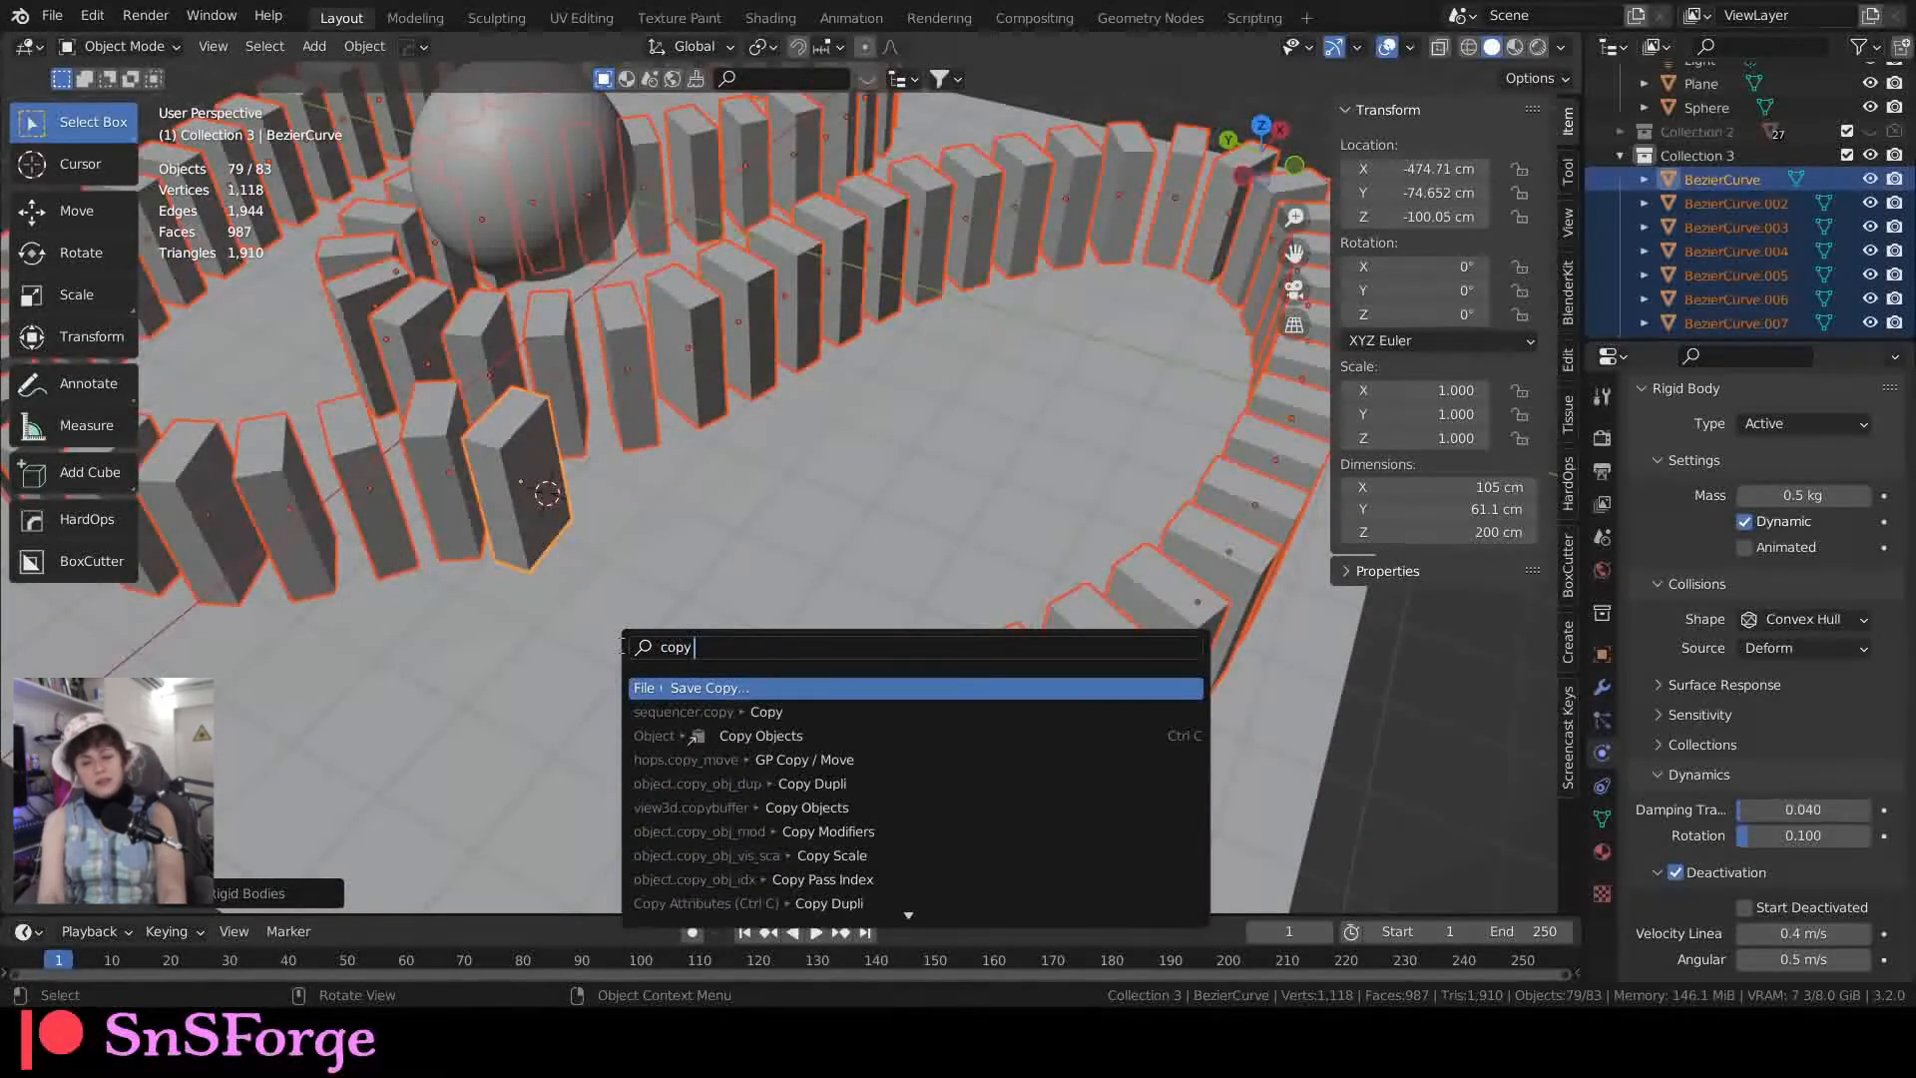
{"action": "key", "text": "Return"}
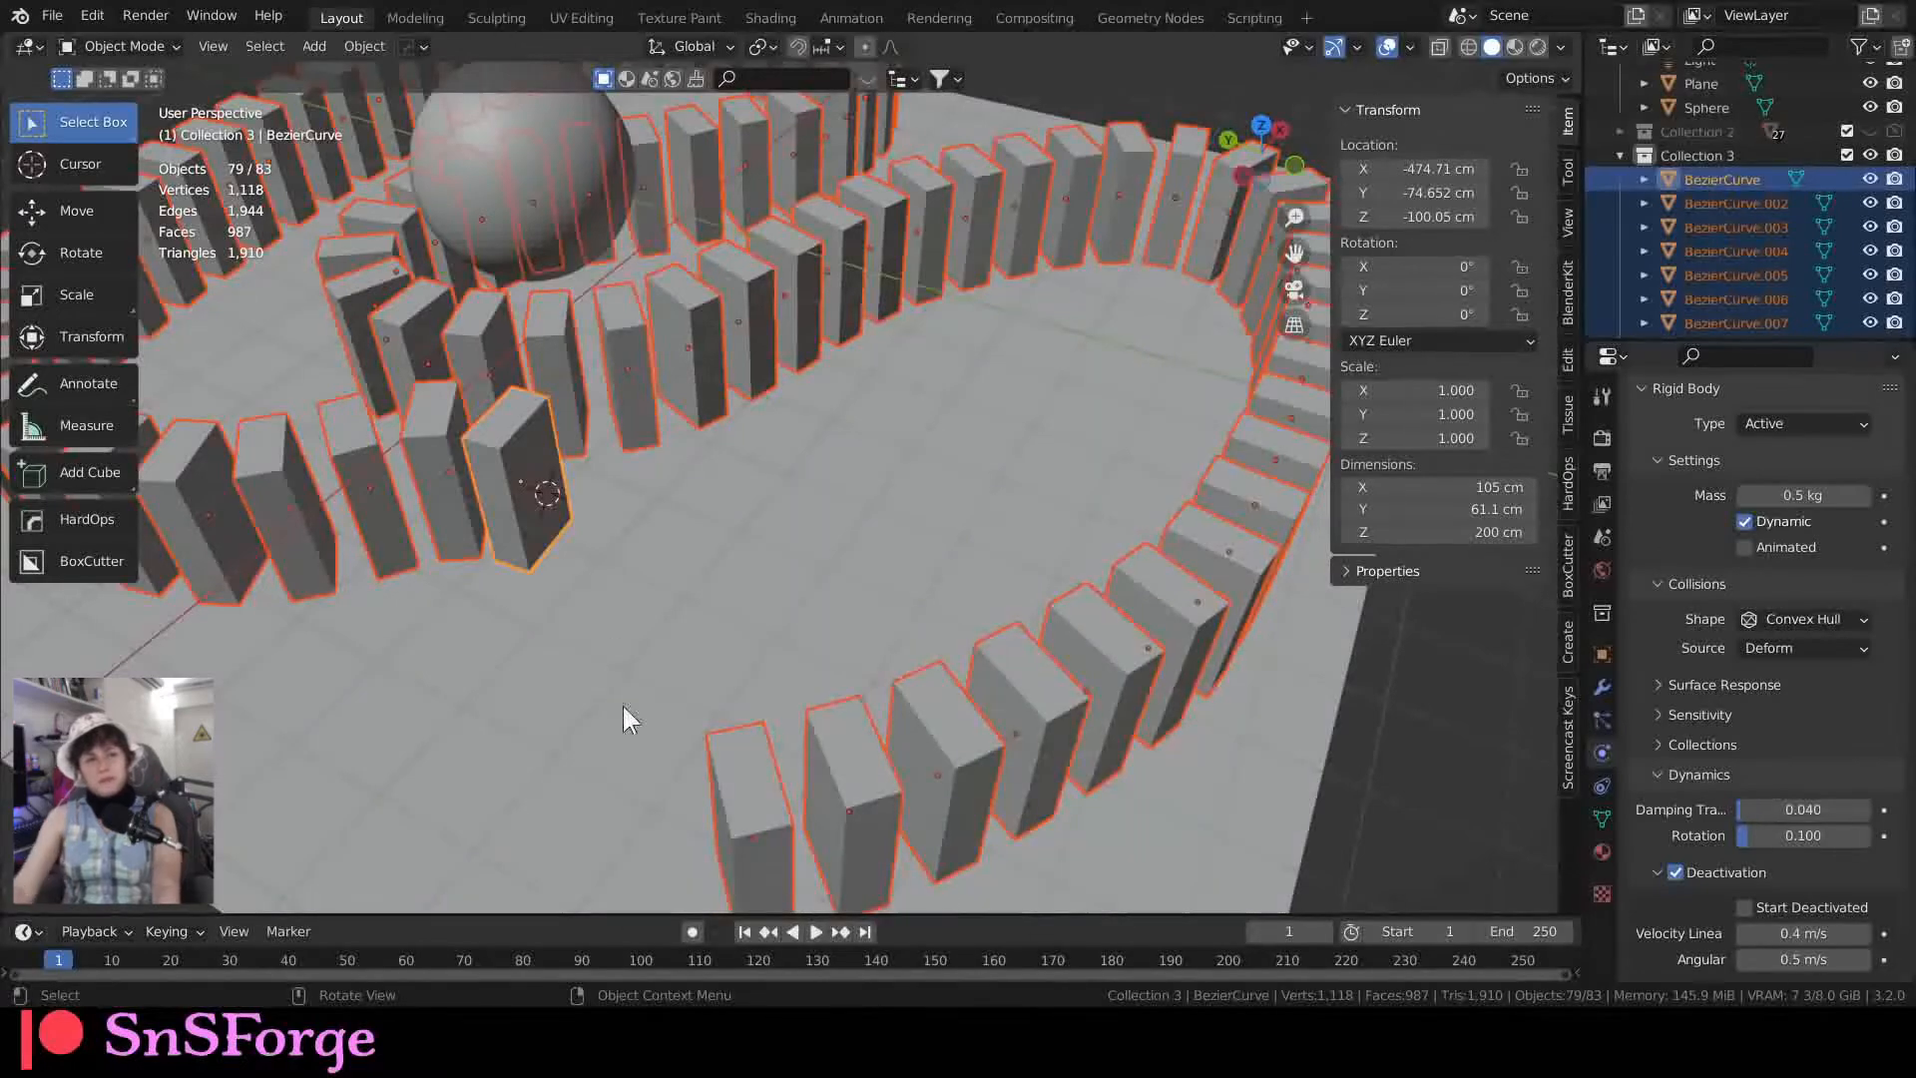
Step: Play the domino simulation twice from the first frame with the whole chain in view, then rewind it
{"action": "left_click", "coordinate": [814, 929]}
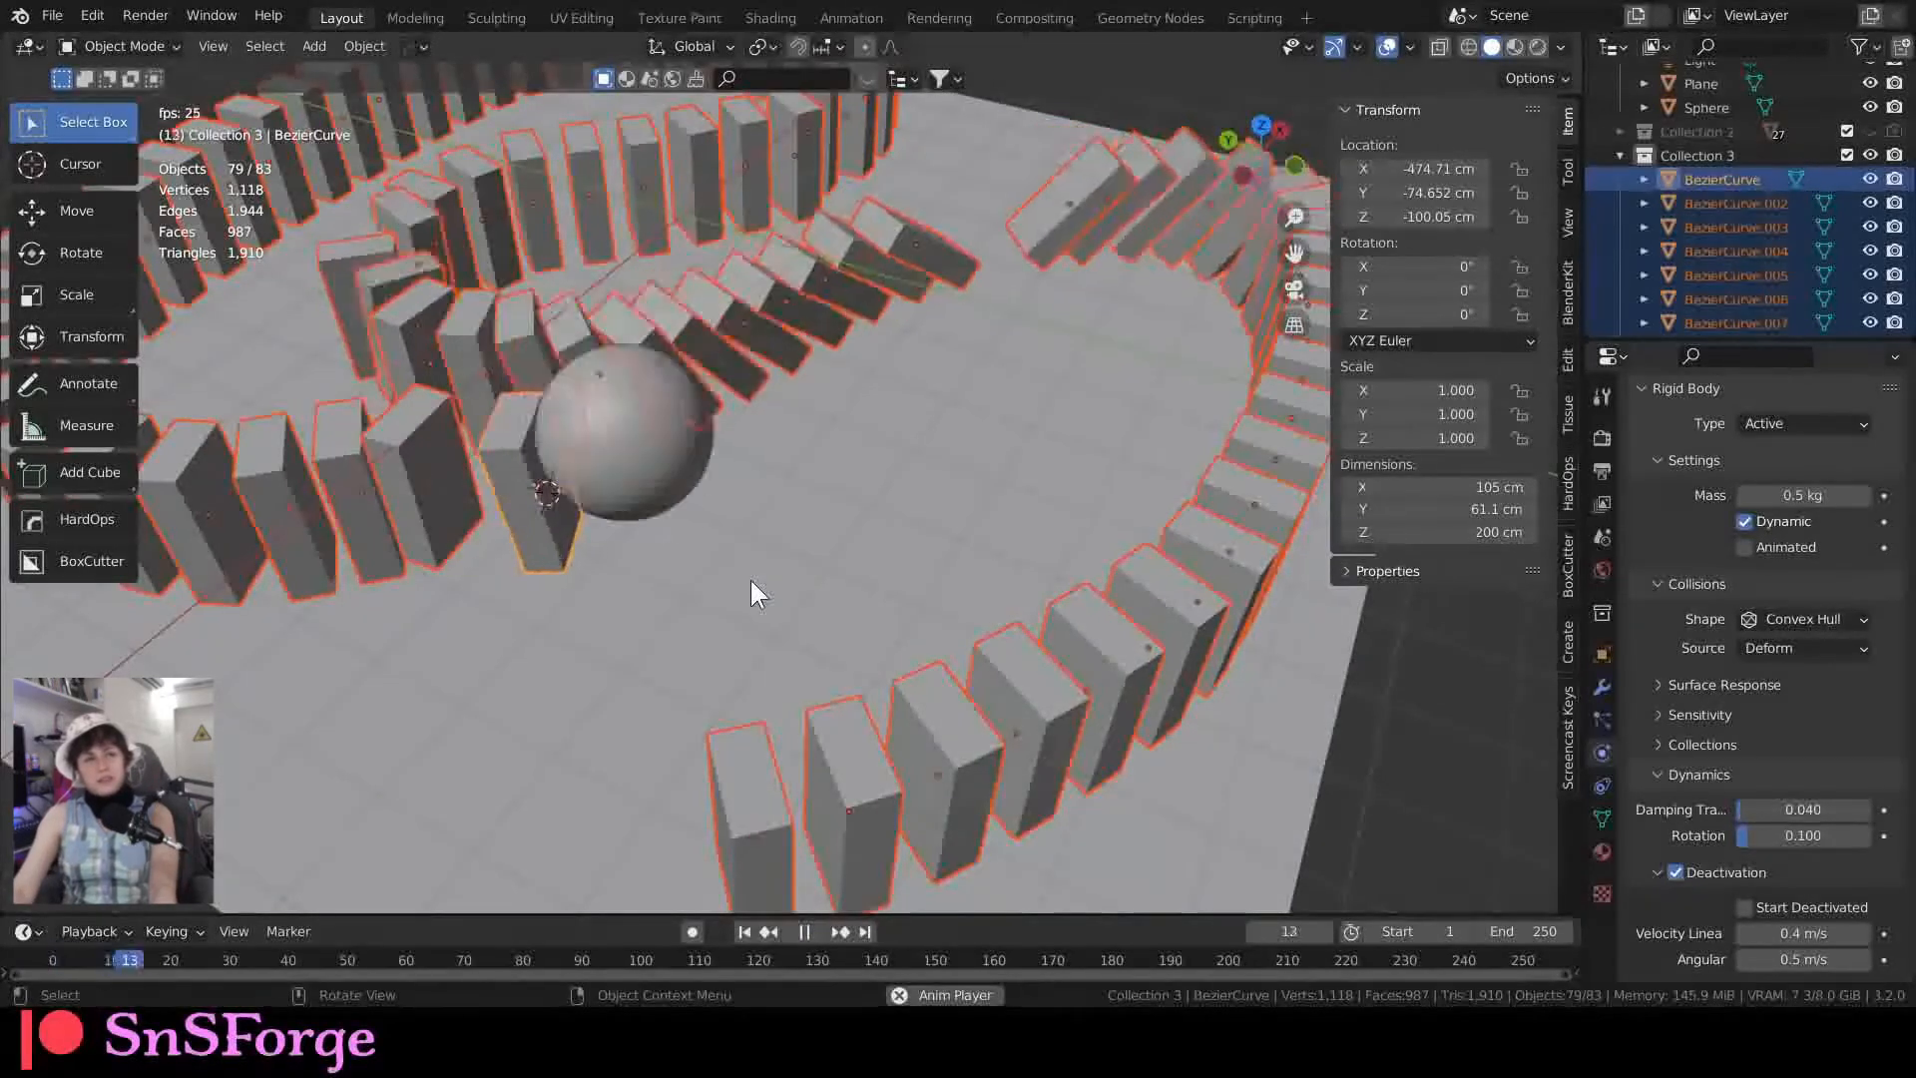
{"action": "scroll", "coordinate": [845, 292], "scroll_direction": "down", "scroll_amount": 4}
{"action": "middle_click_drag", "start_coordinate": [842, 352], "coordinate": [794, 661]}
{"action": "key", "text": "space"}
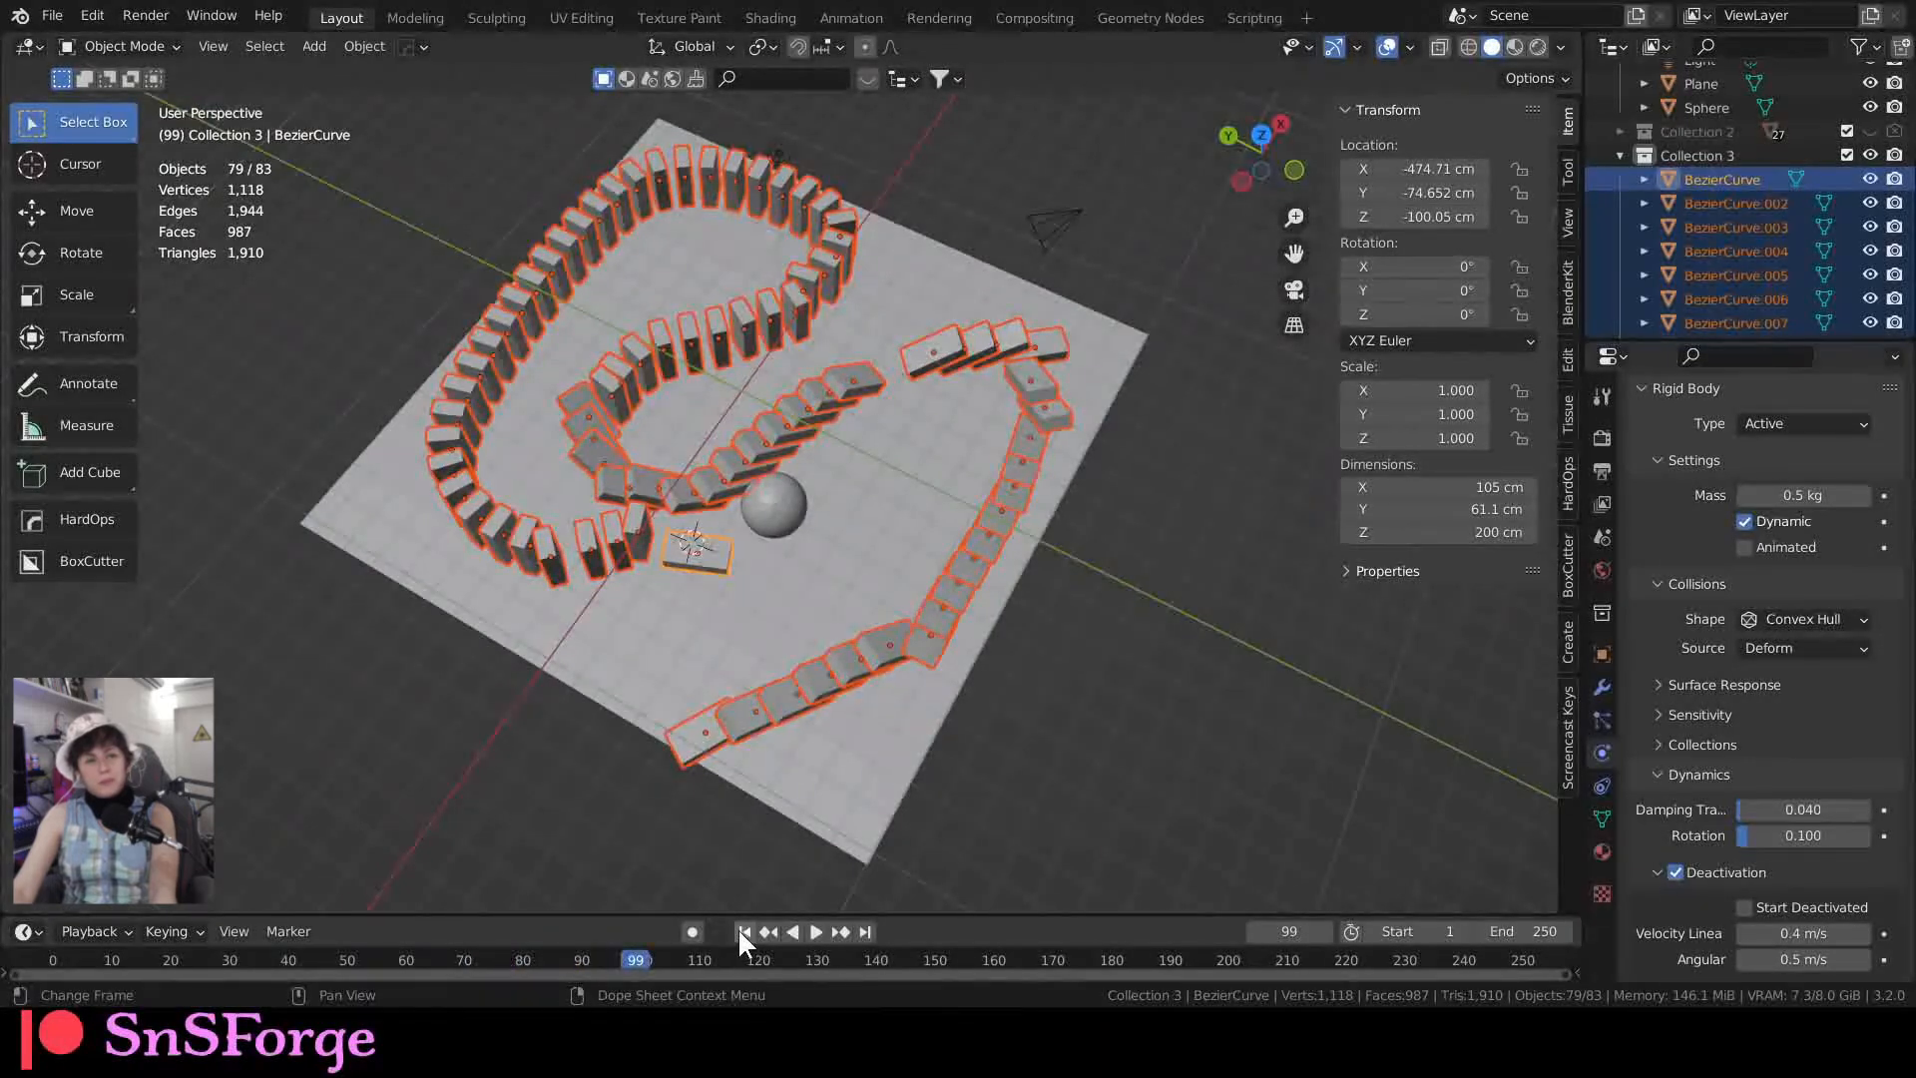
{"action": "left_click", "coordinate": [744, 931]}
{"action": "left_click", "coordinate": [814, 930]}
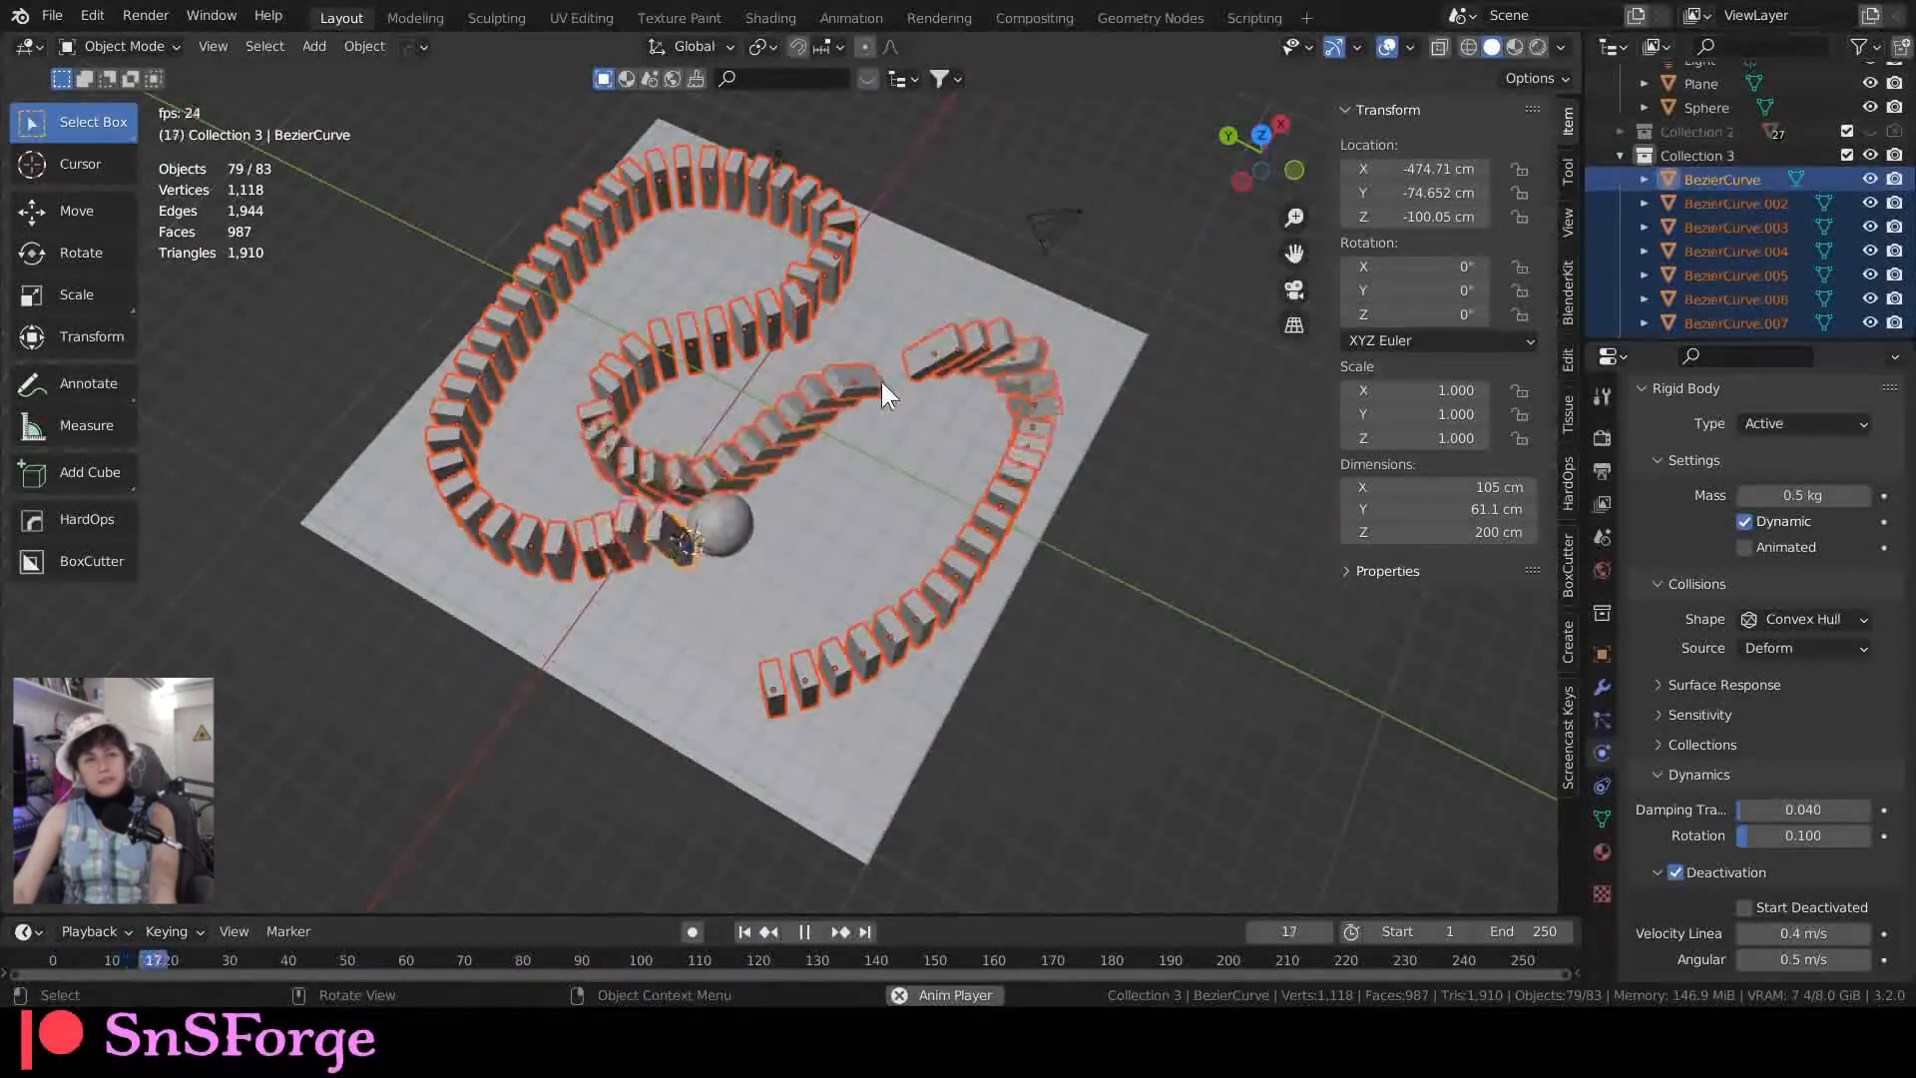
{"action": "key", "text": "space"}
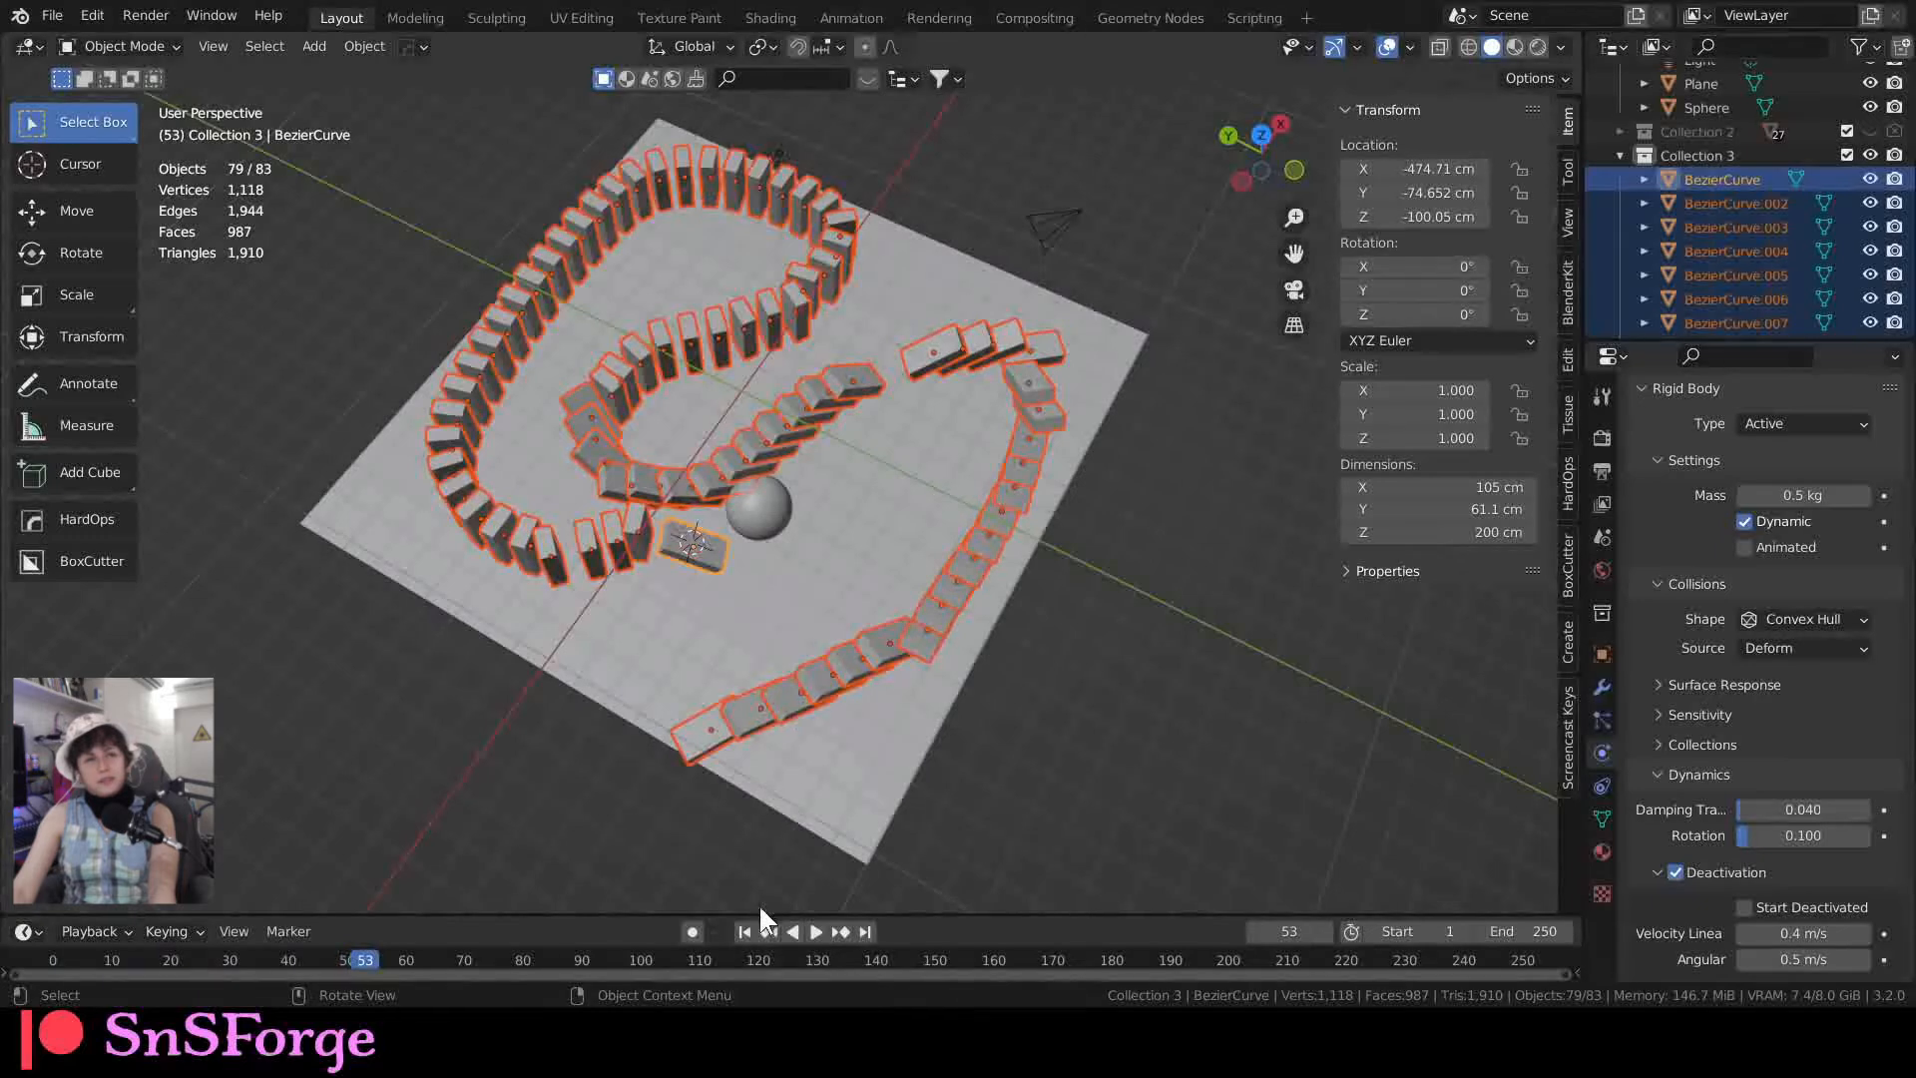
{"action": "left_click", "coordinate": [743, 931]}
Step: Open the scene's Rigid Body World settings and expand the cache section to check the simulation range and bake options
{"action": "scroll", "coordinate": [1718, 261], "scroll_direction": "up", "scroll_amount": 5}
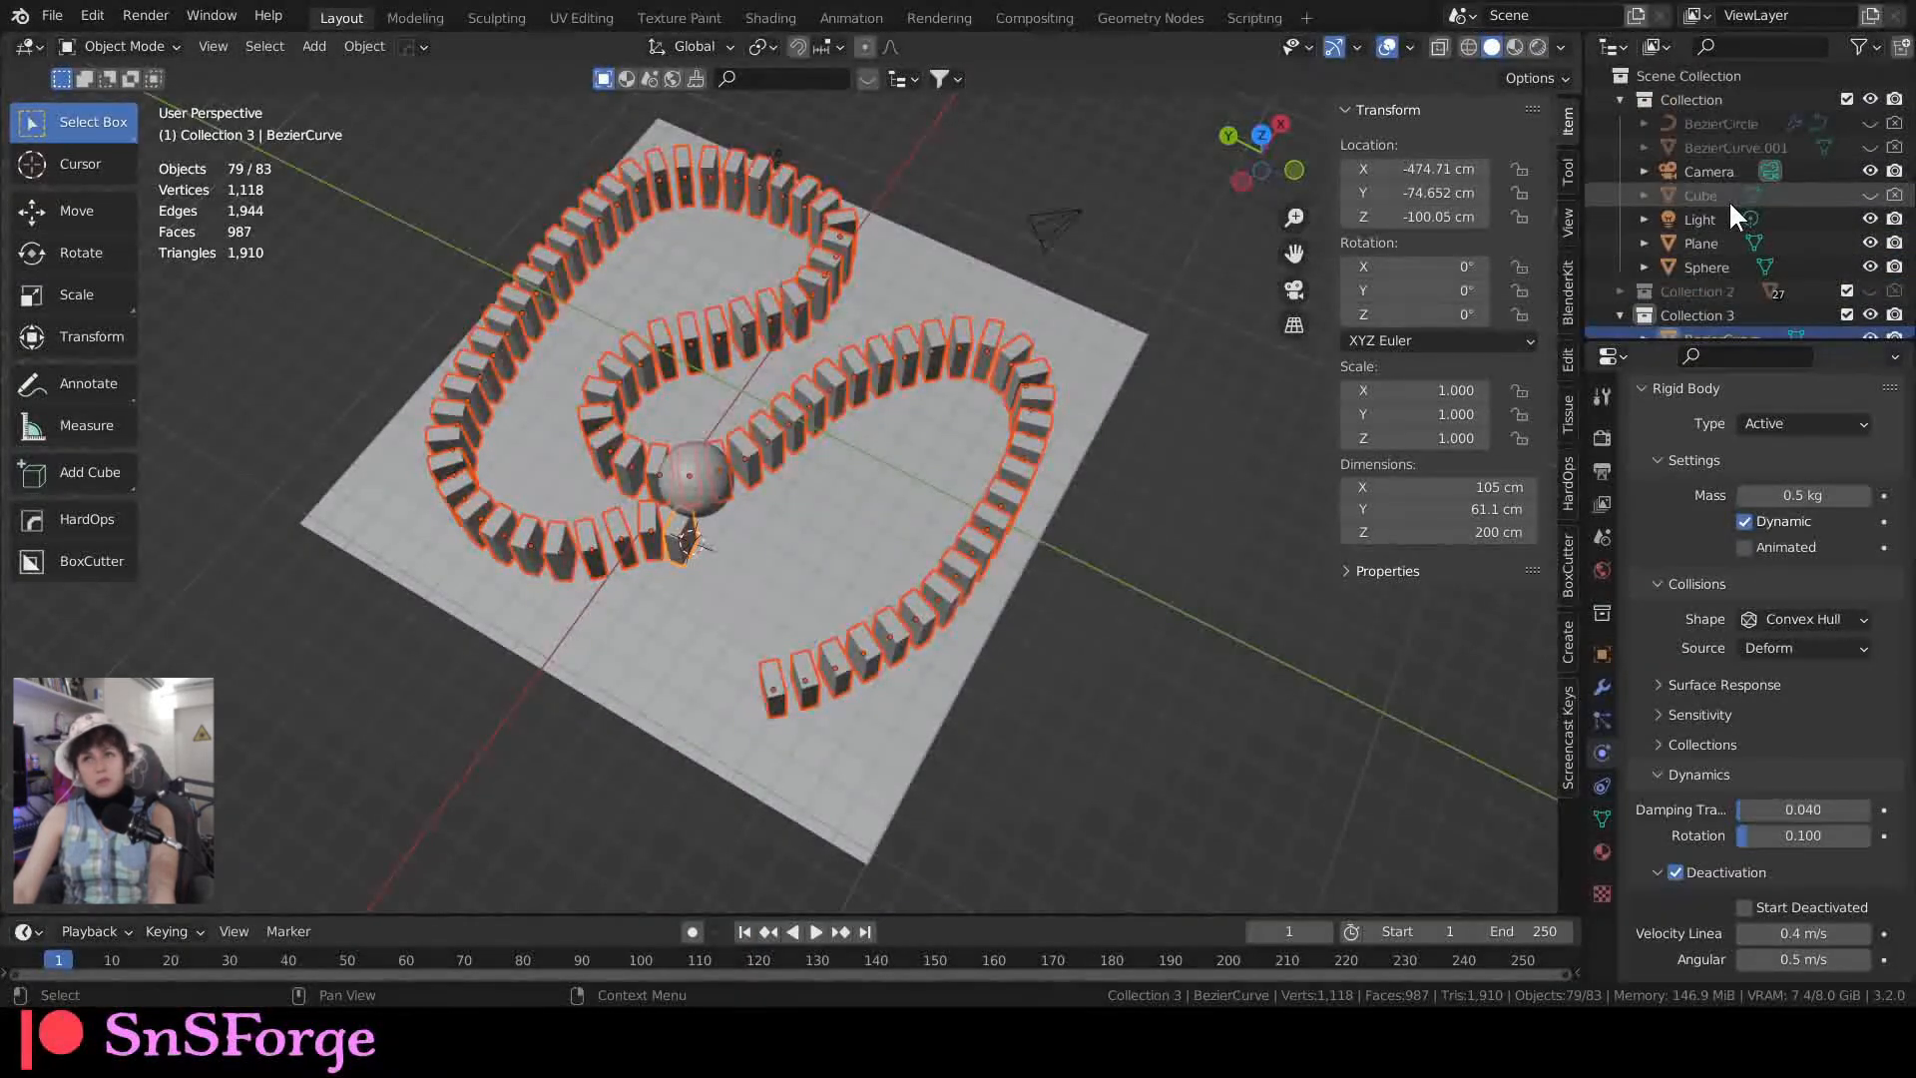
{"action": "scroll", "coordinate": [1818, 230], "scroll_direction": "down", "scroll_amount": 3}
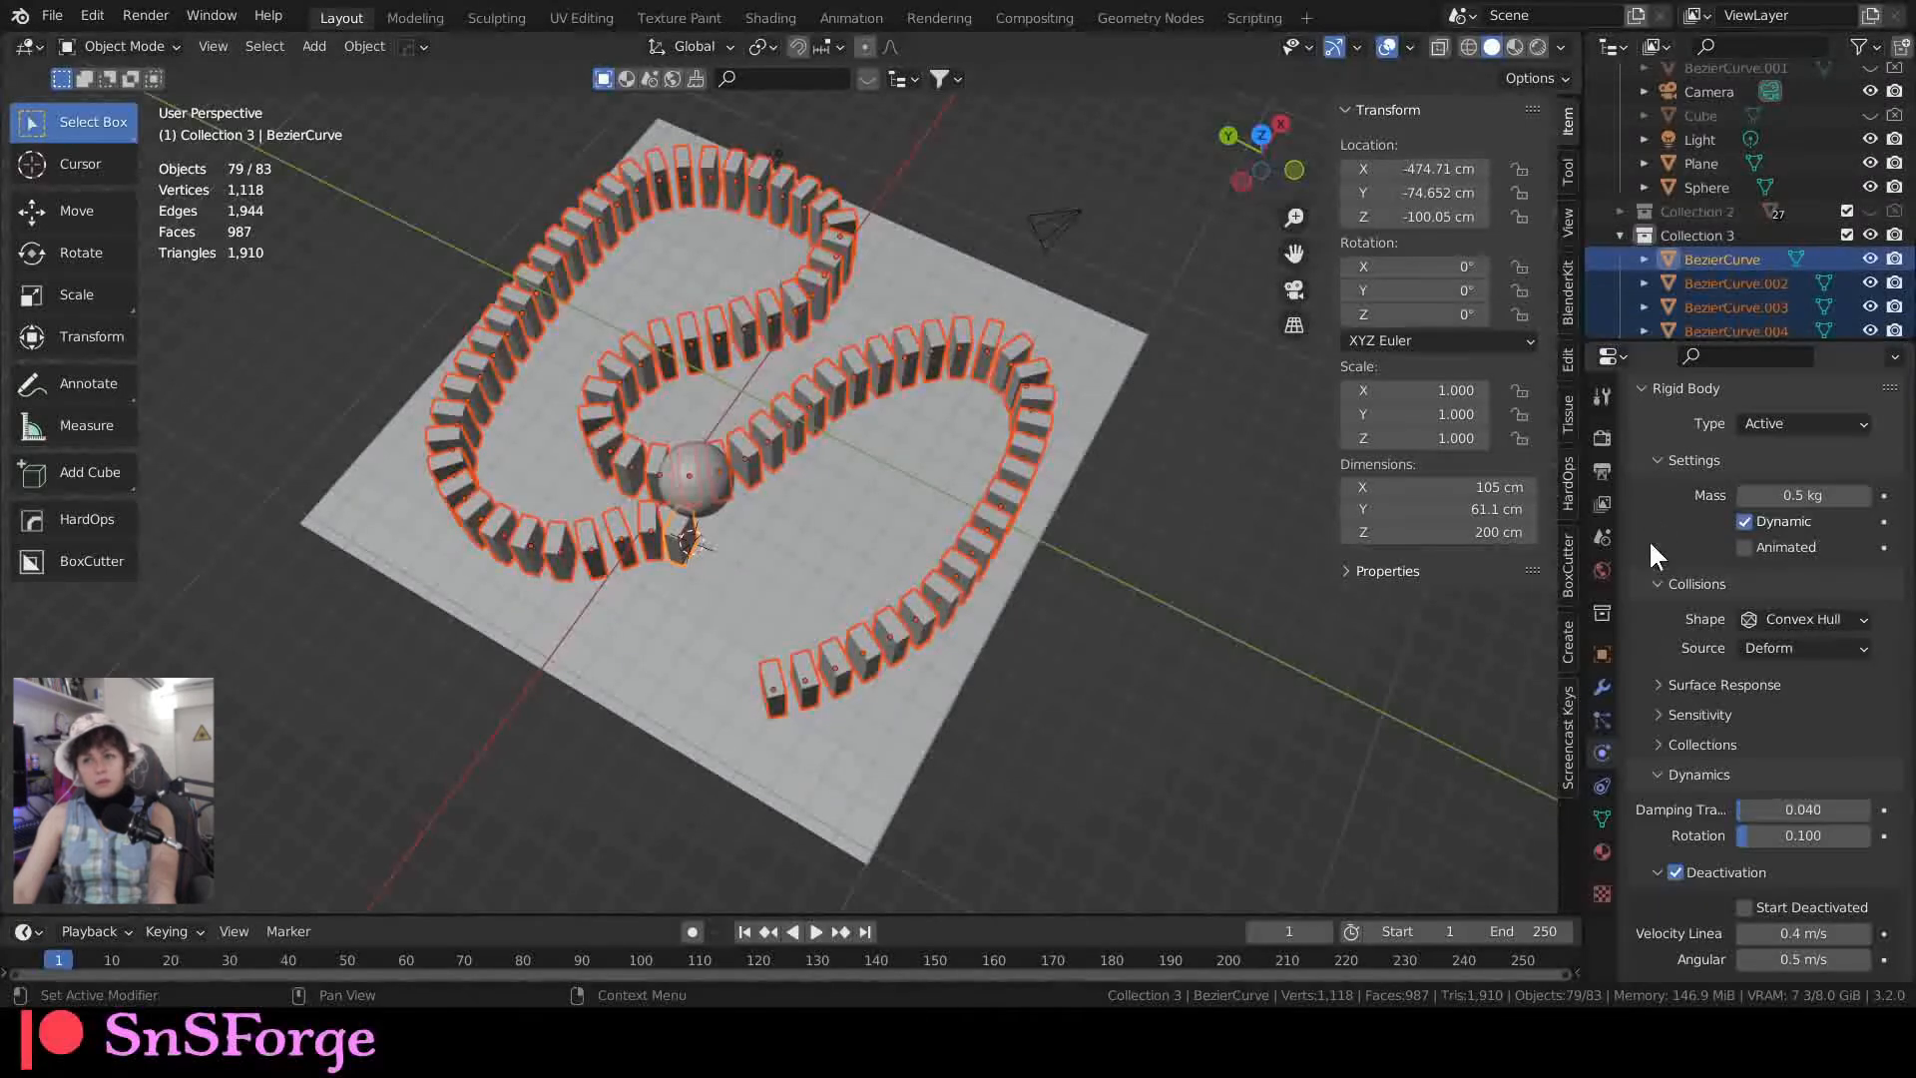
{"action": "left_click", "coordinate": [1603, 537]}
{"action": "scroll", "coordinate": [1701, 825], "scroll_direction": "down", "scroll_amount": 5}
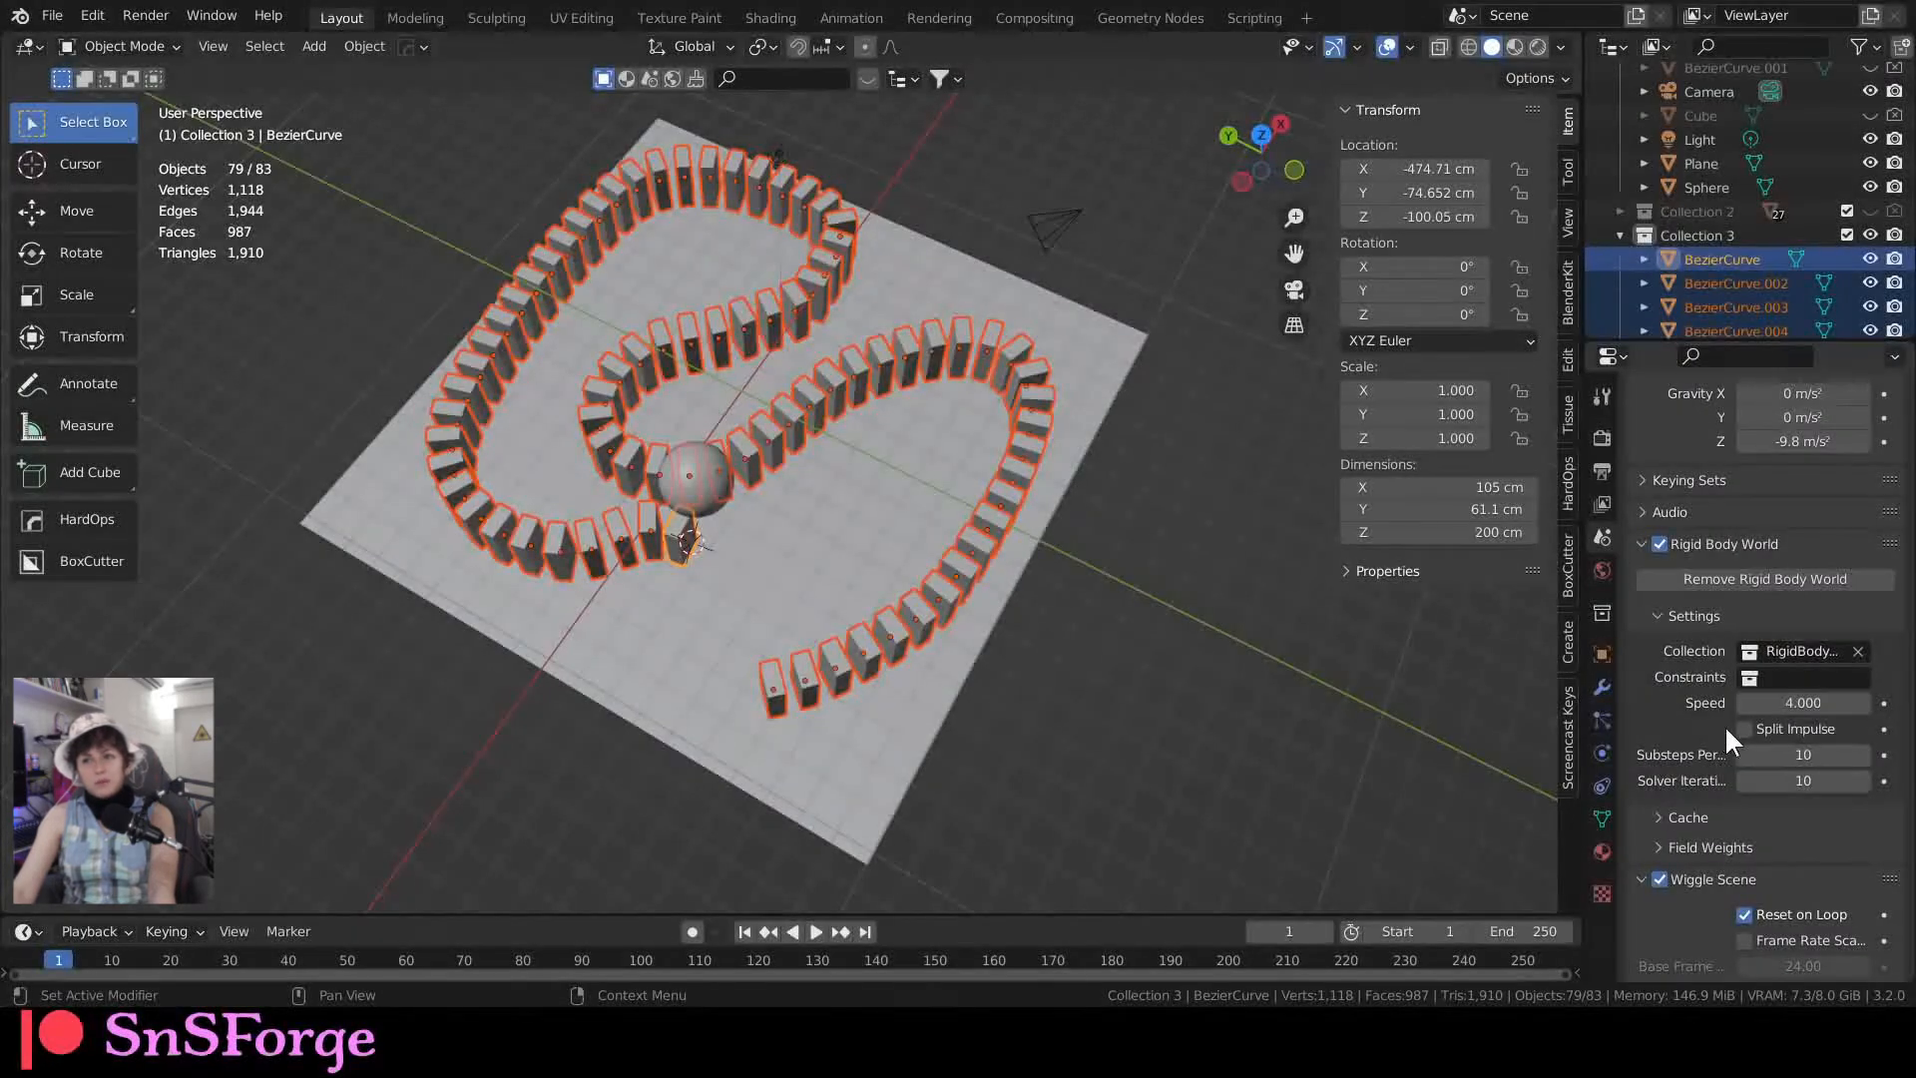
{"action": "left_click", "coordinate": [1687, 818]}
{"action": "scroll", "coordinate": [1696, 789], "scroll_direction": "down", "scroll_amount": 5}
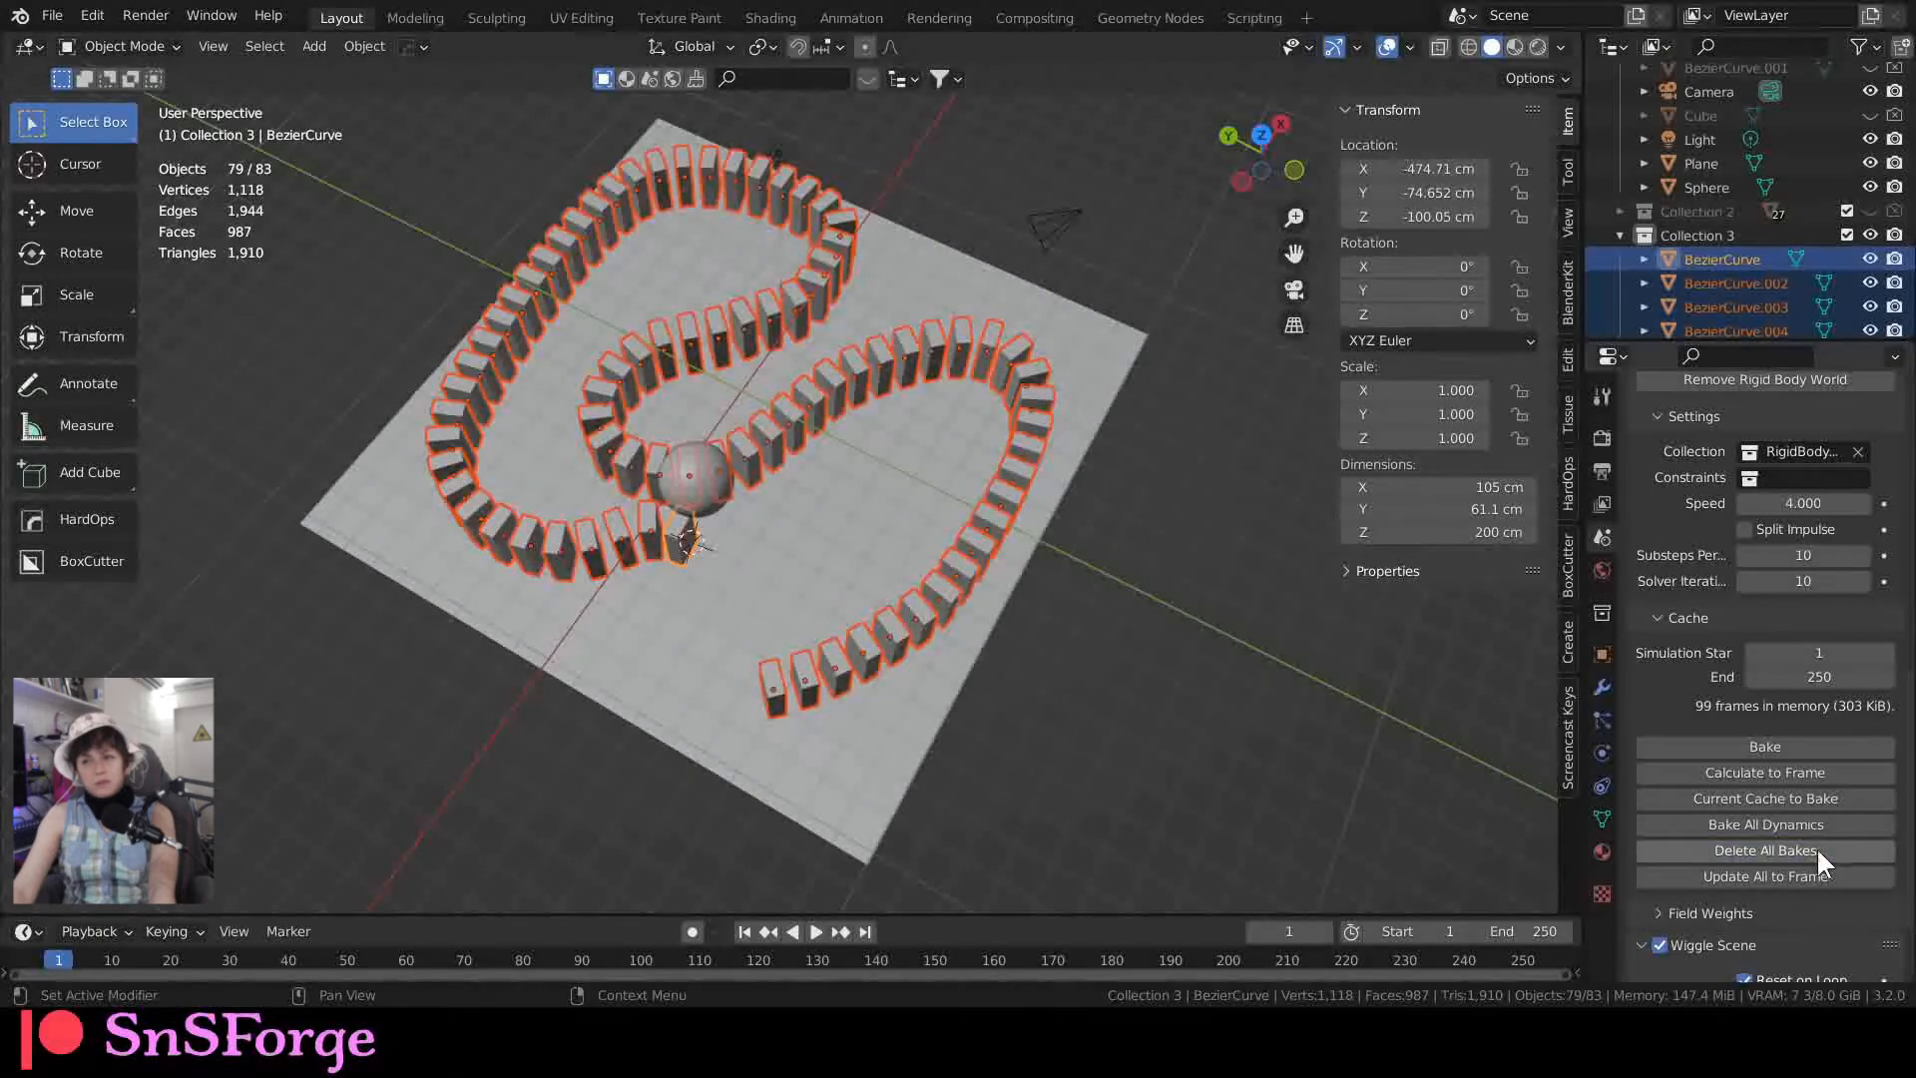
Step: Run the domino simulation again, return to frame 1, and look closely at the dominoes near the sphere
{"action": "left_click", "coordinate": [814, 930]}
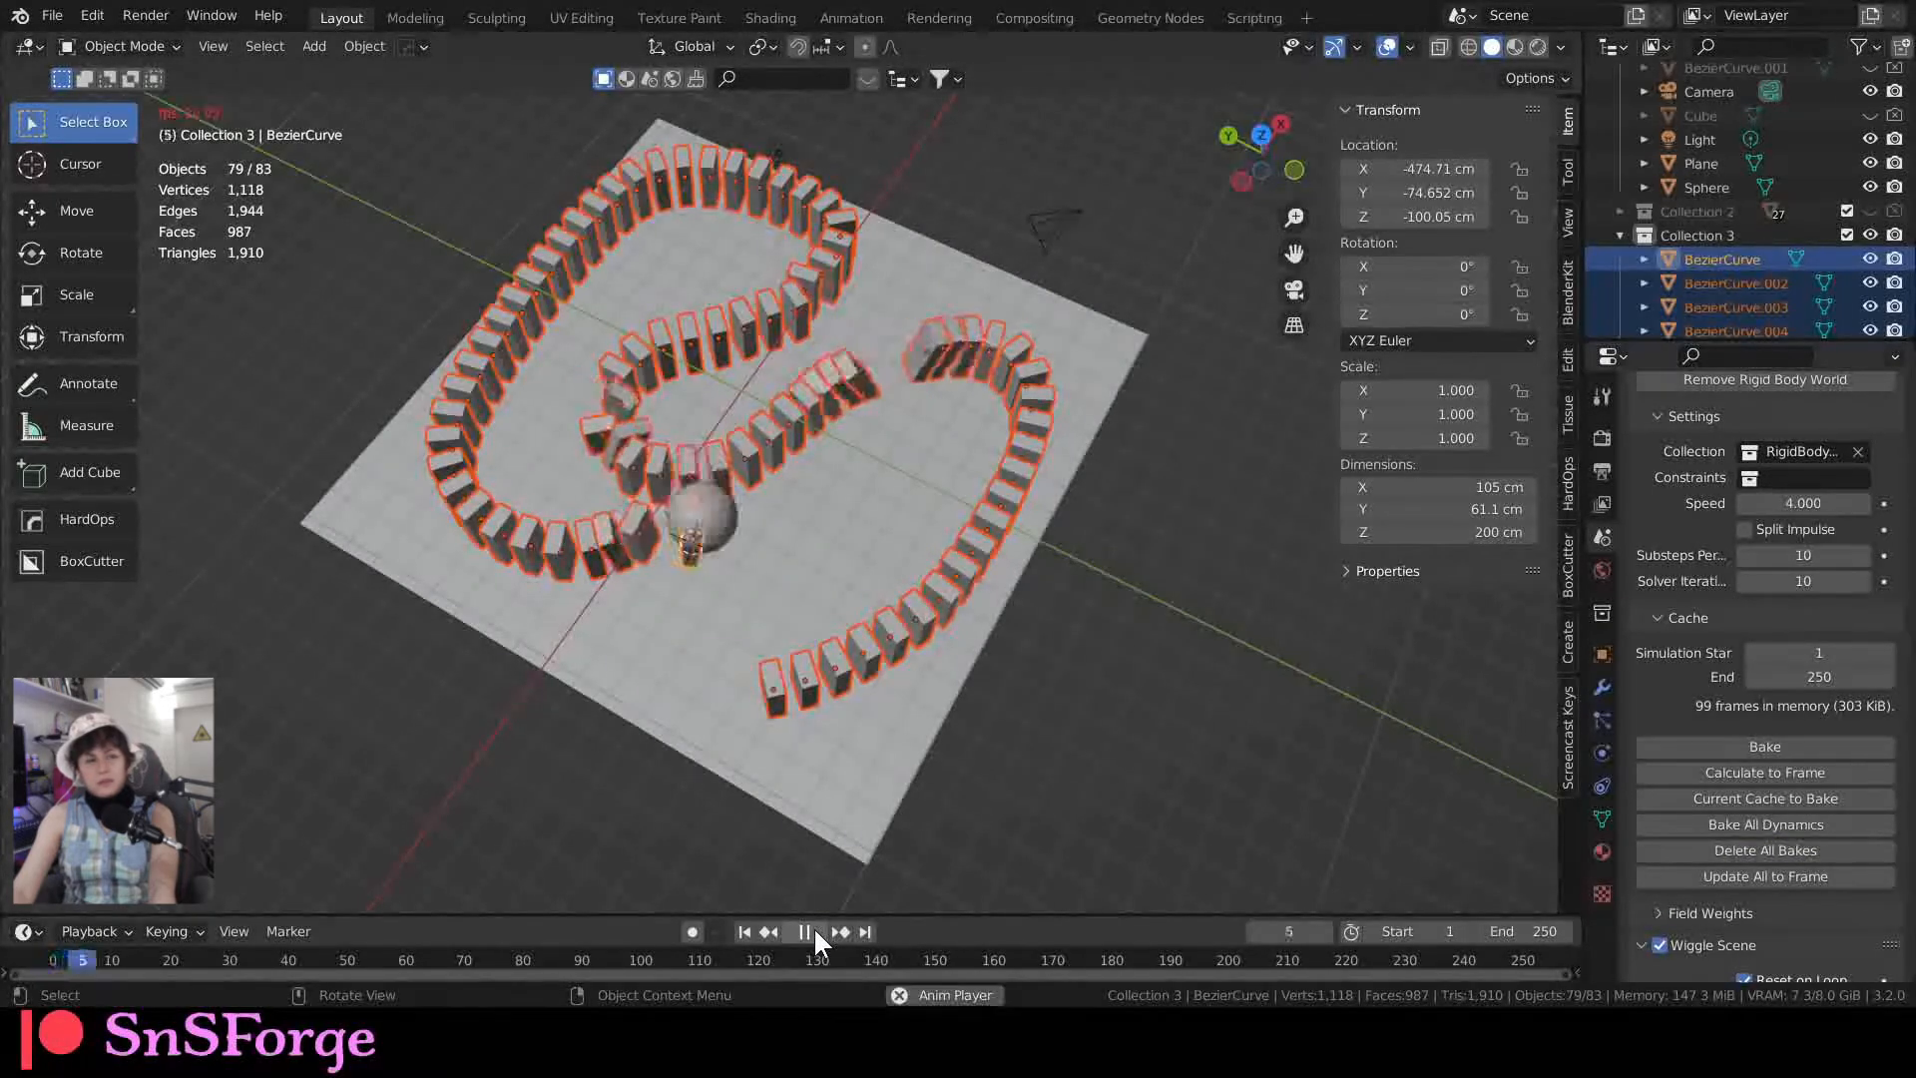
{"action": "left_click", "coordinate": [815, 930]}
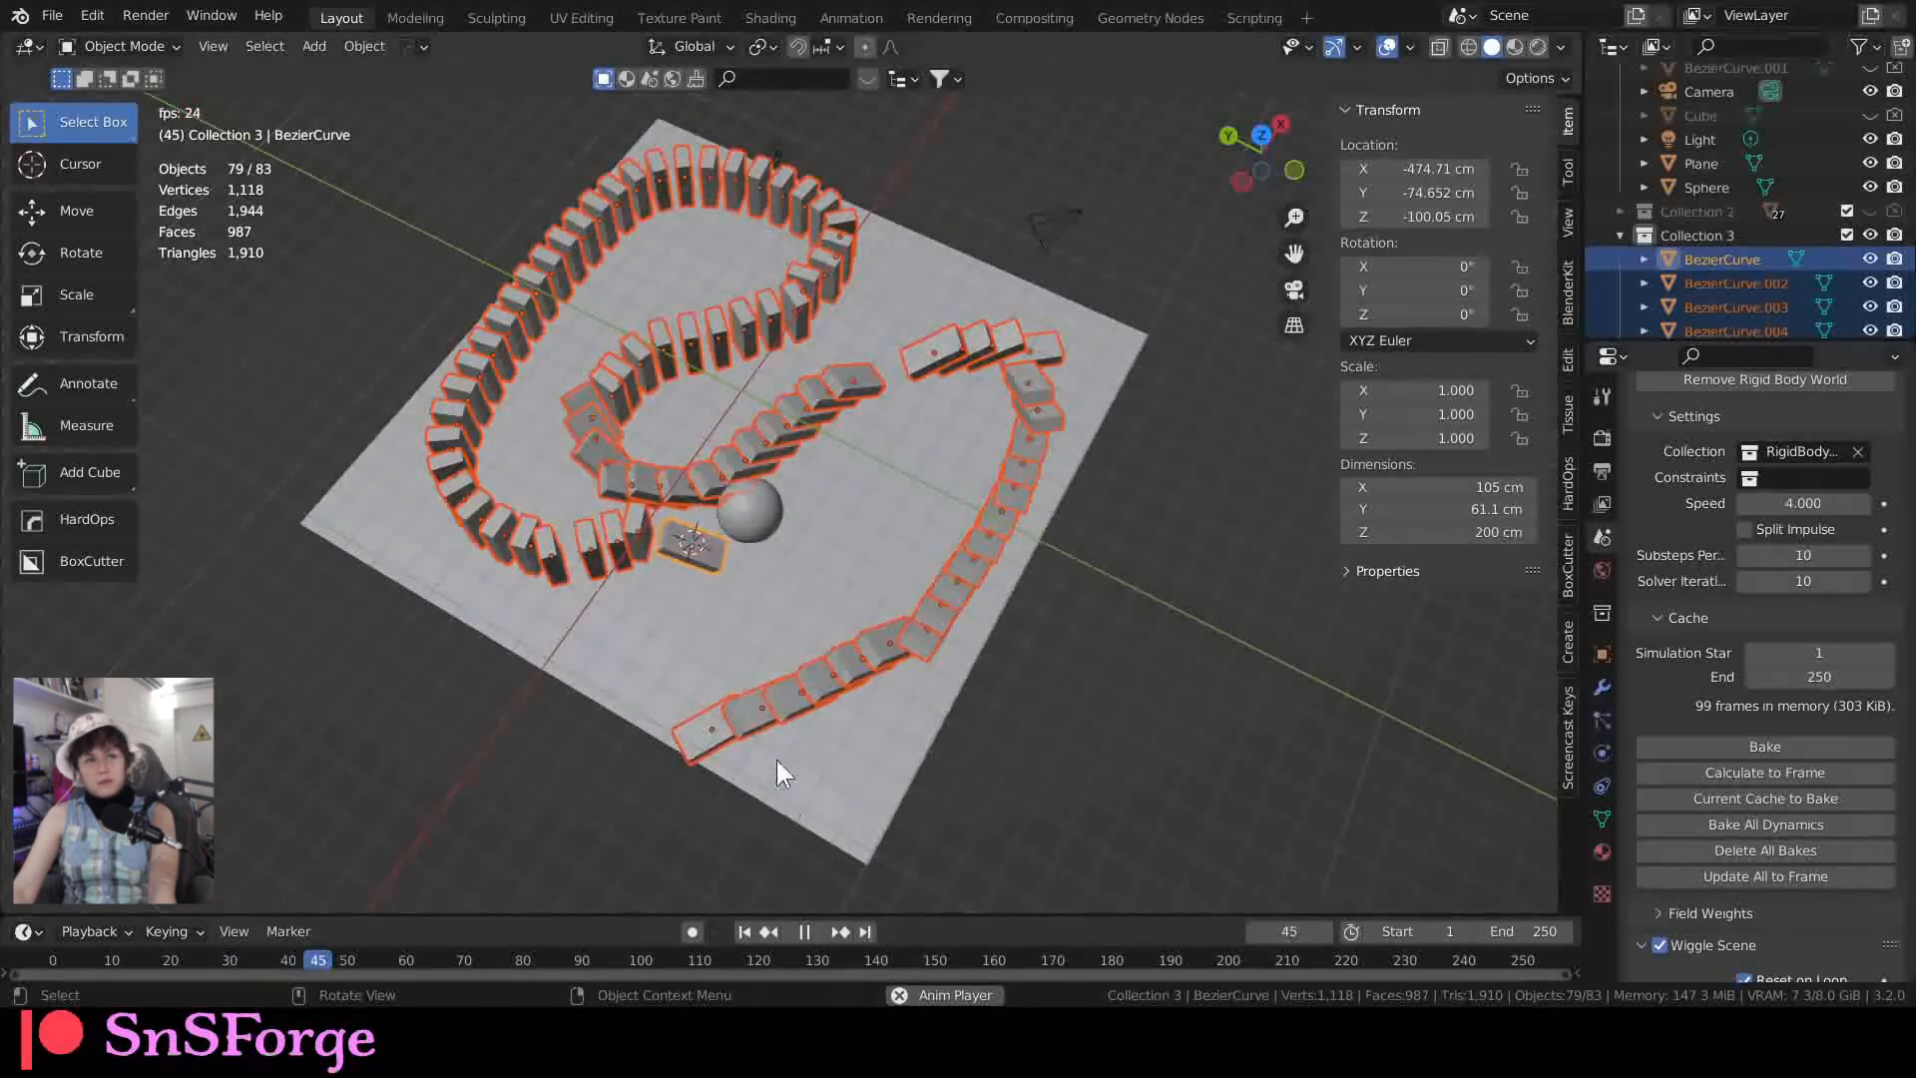
{"action": "scroll", "coordinate": [749, 689], "scroll_direction": "up", "scroll_amount": 3}
{"action": "left_click", "coordinate": [745, 931]}
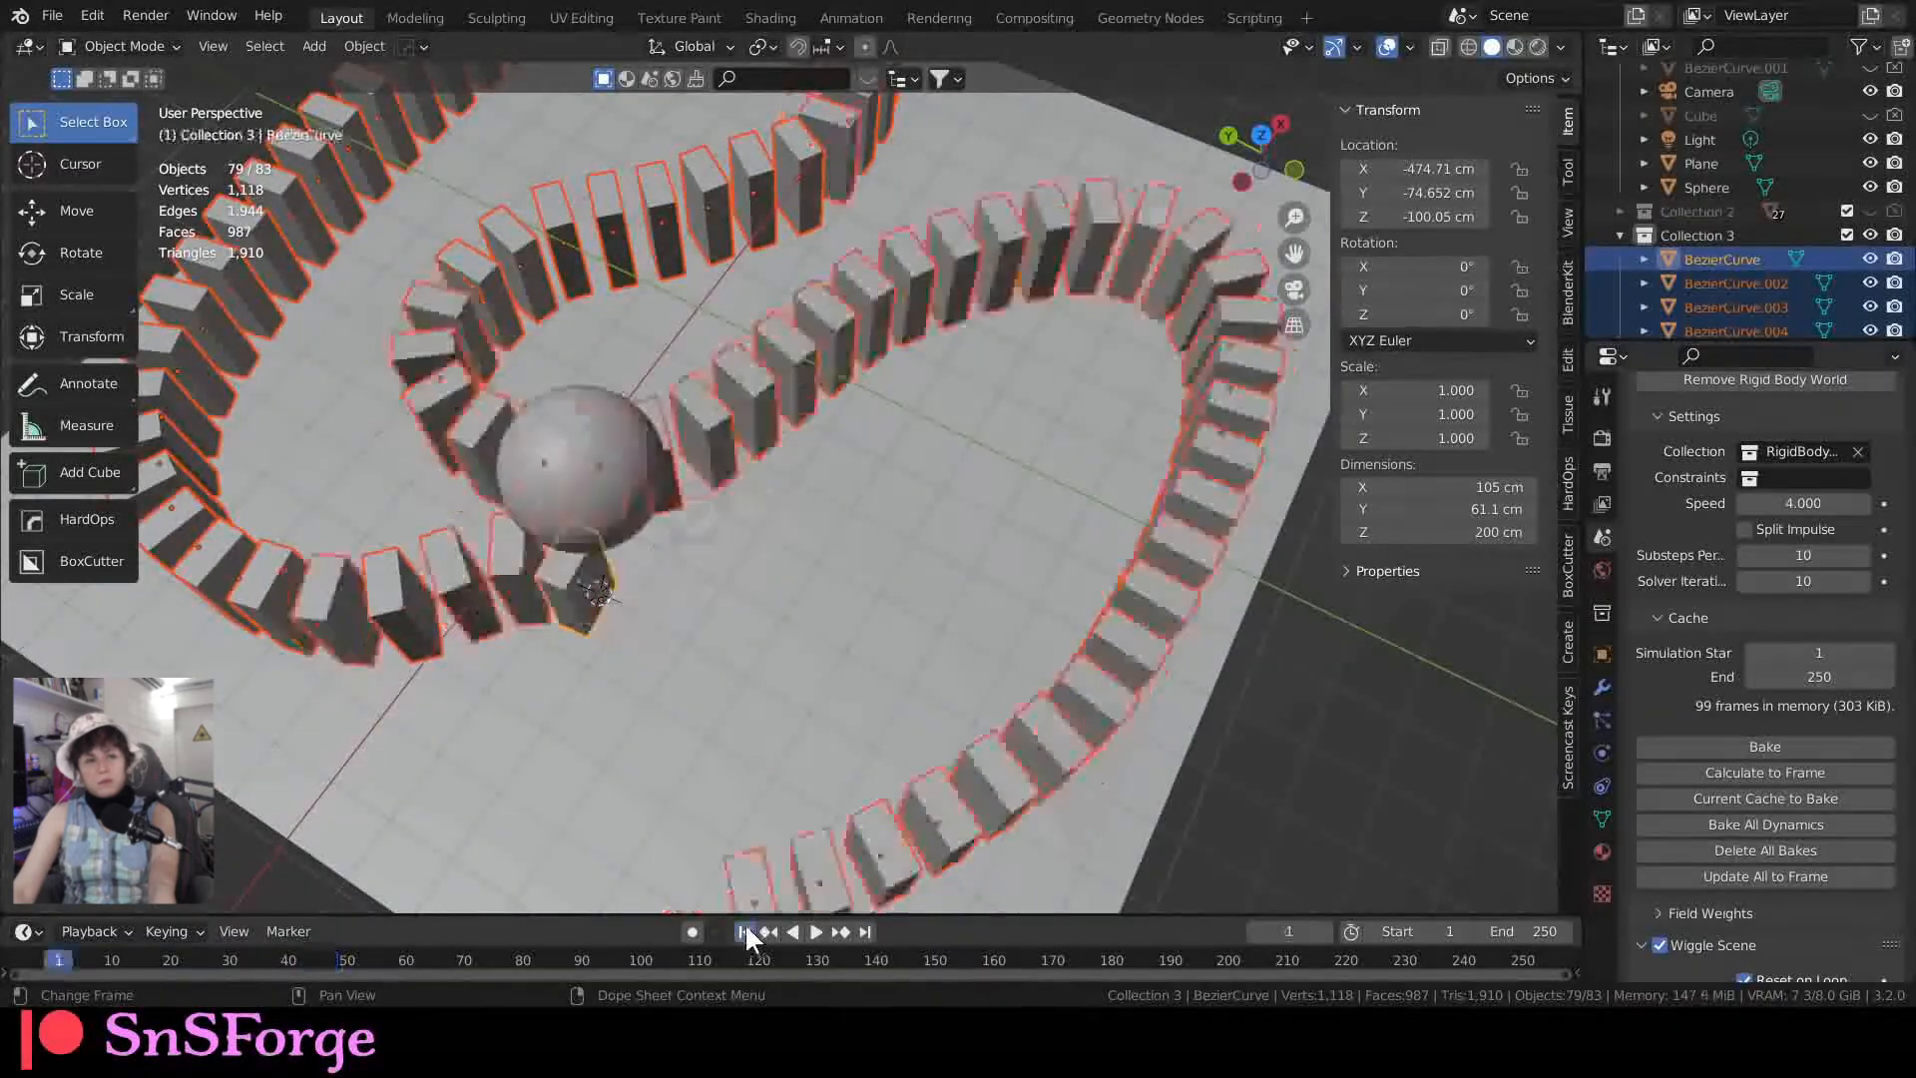
{"action": "middle_click_drag", "start_coordinate": [751, 676], "coordinate": [734, 542]}
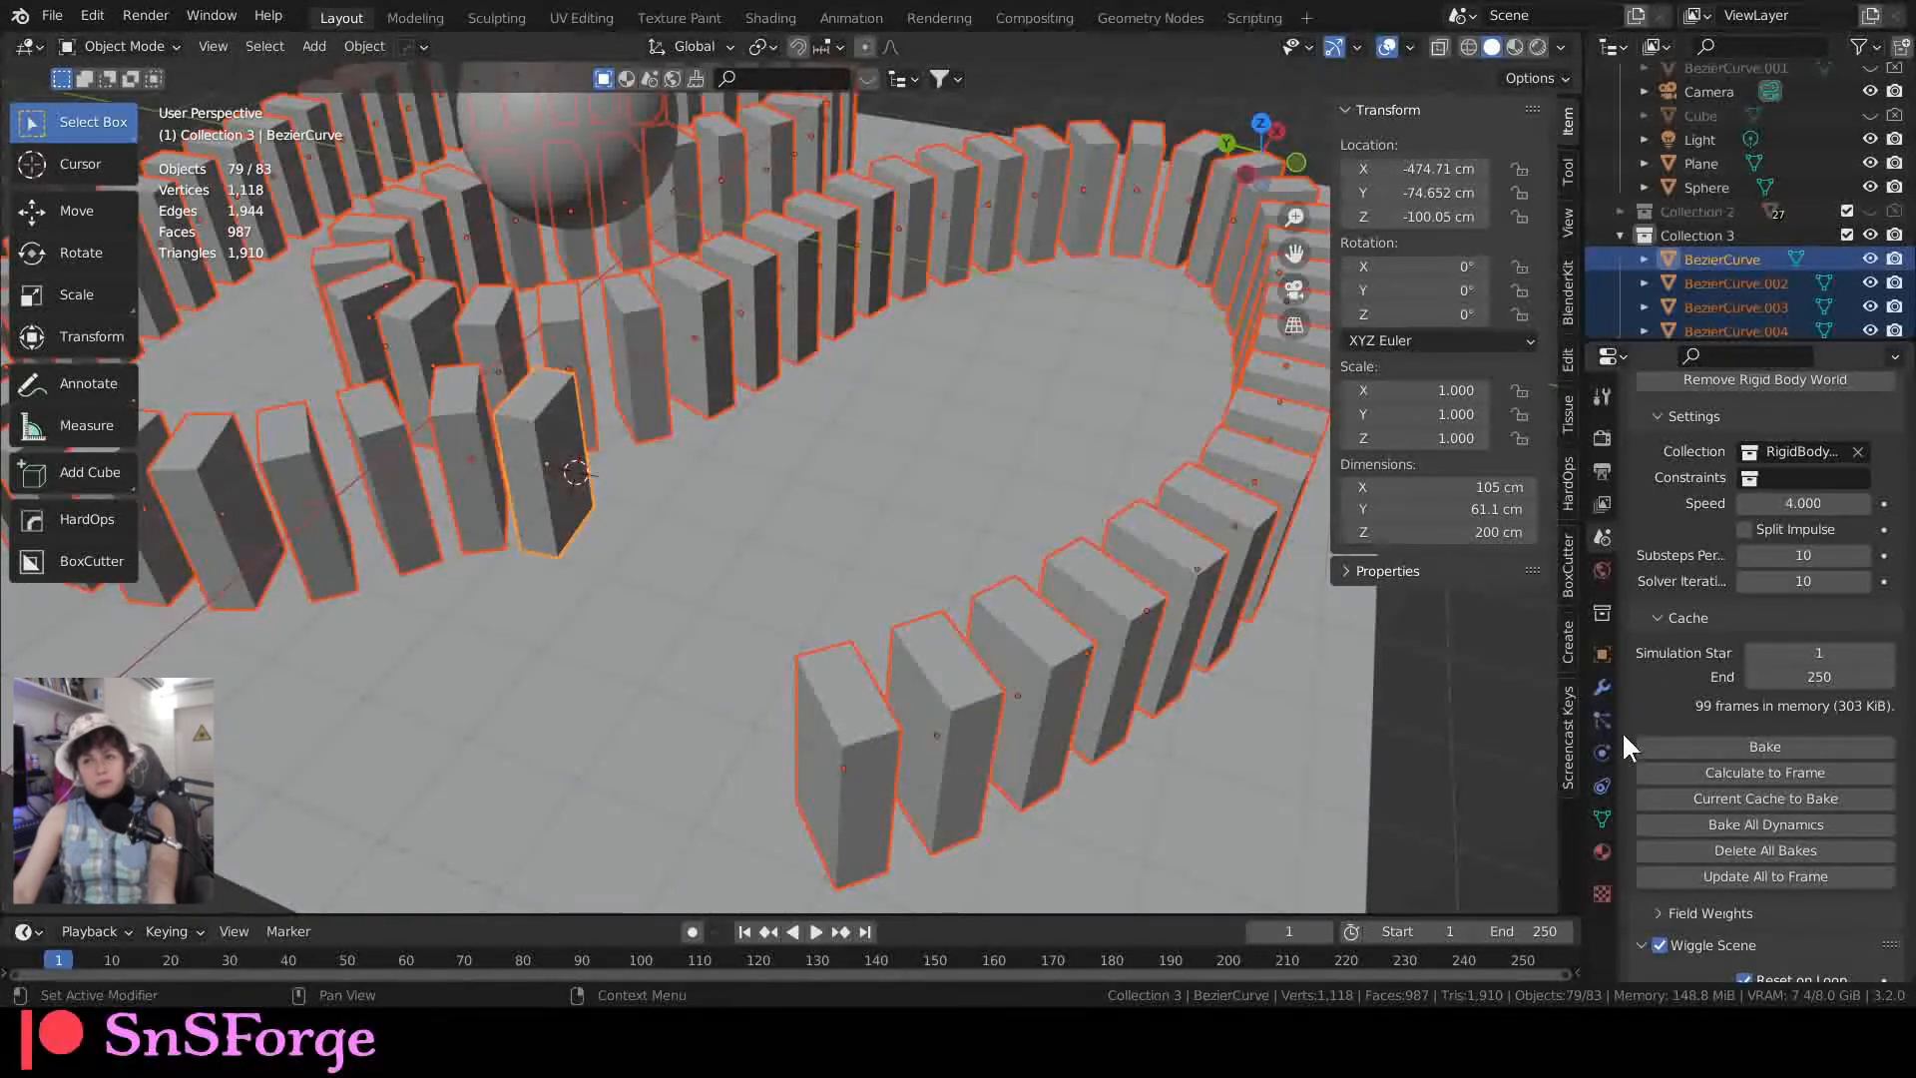
Step: Enable the Collision Margin in the active domino's rigid body sensitivity settings and set it to 0 cm
{"action": "left_click", "coordinate": [1601, 756]}
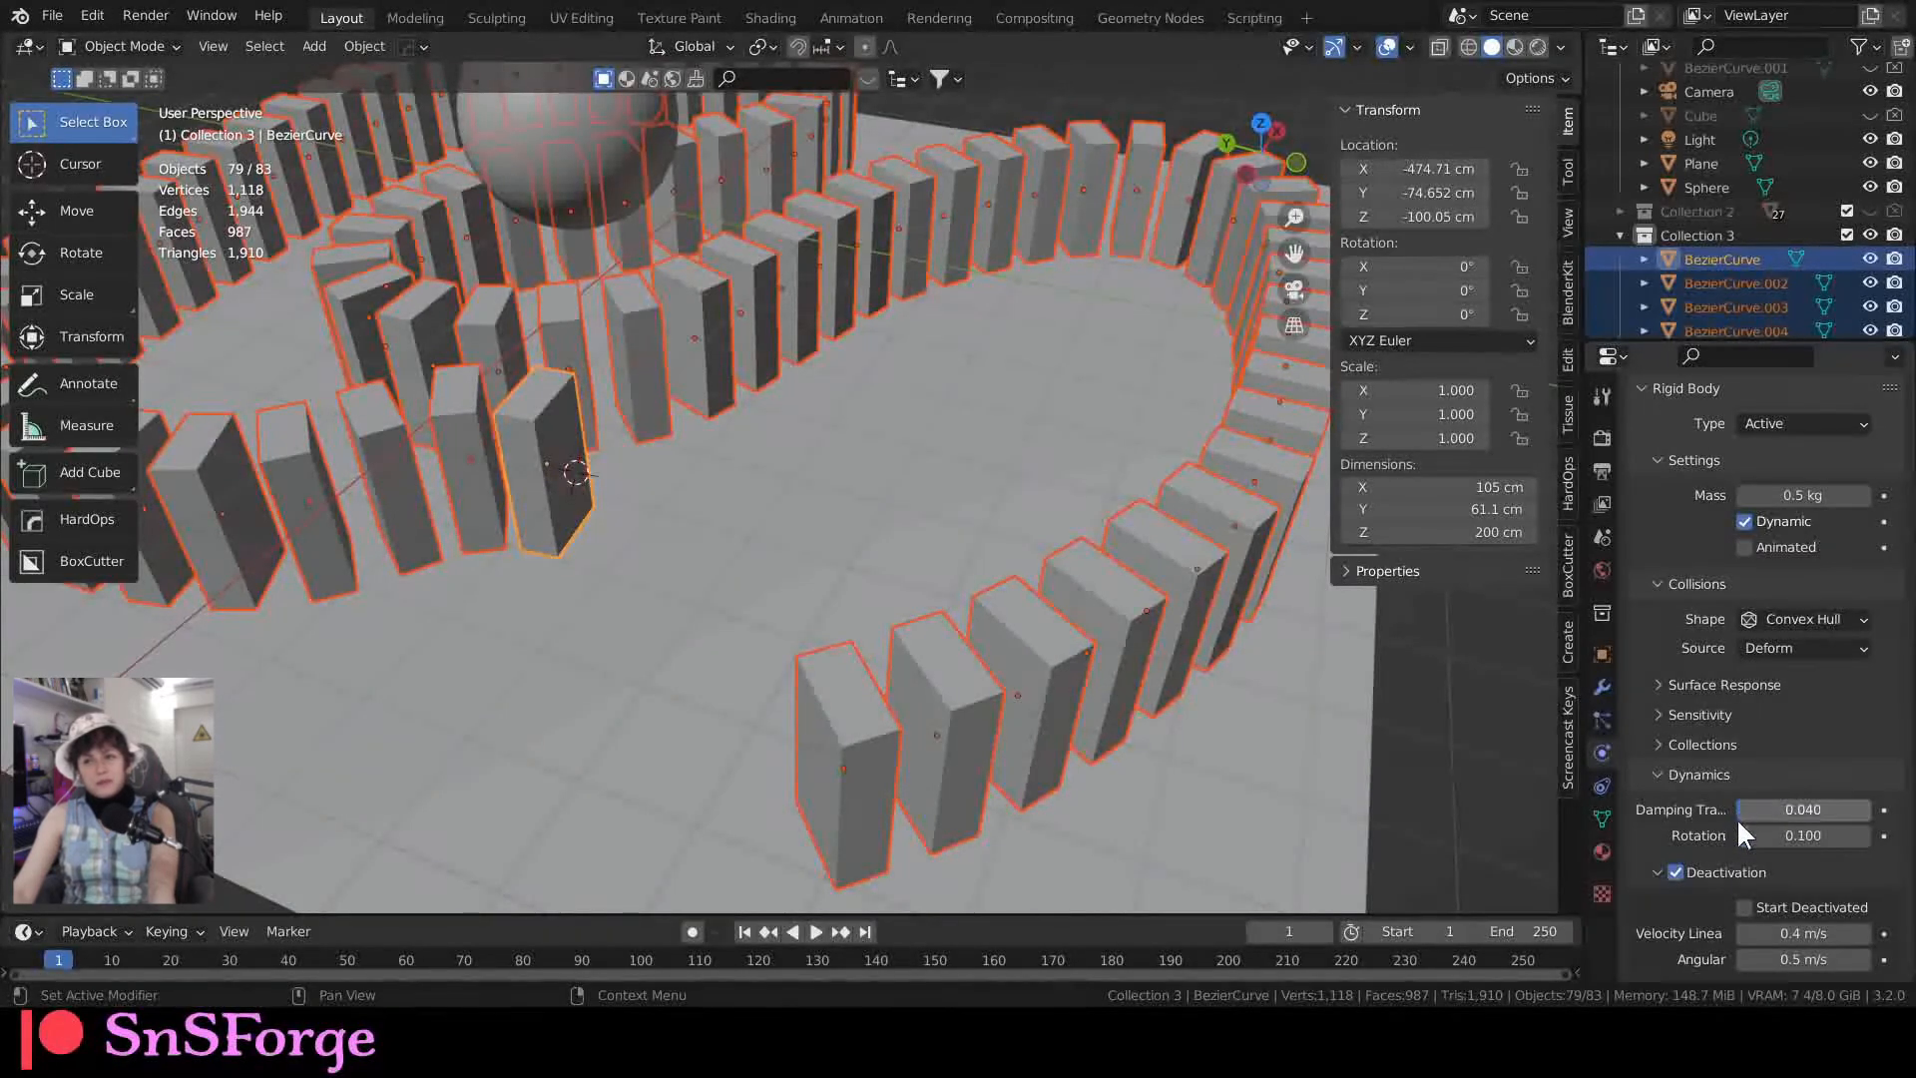
{"action": "left_click", "coordinate": [1662, 714]}
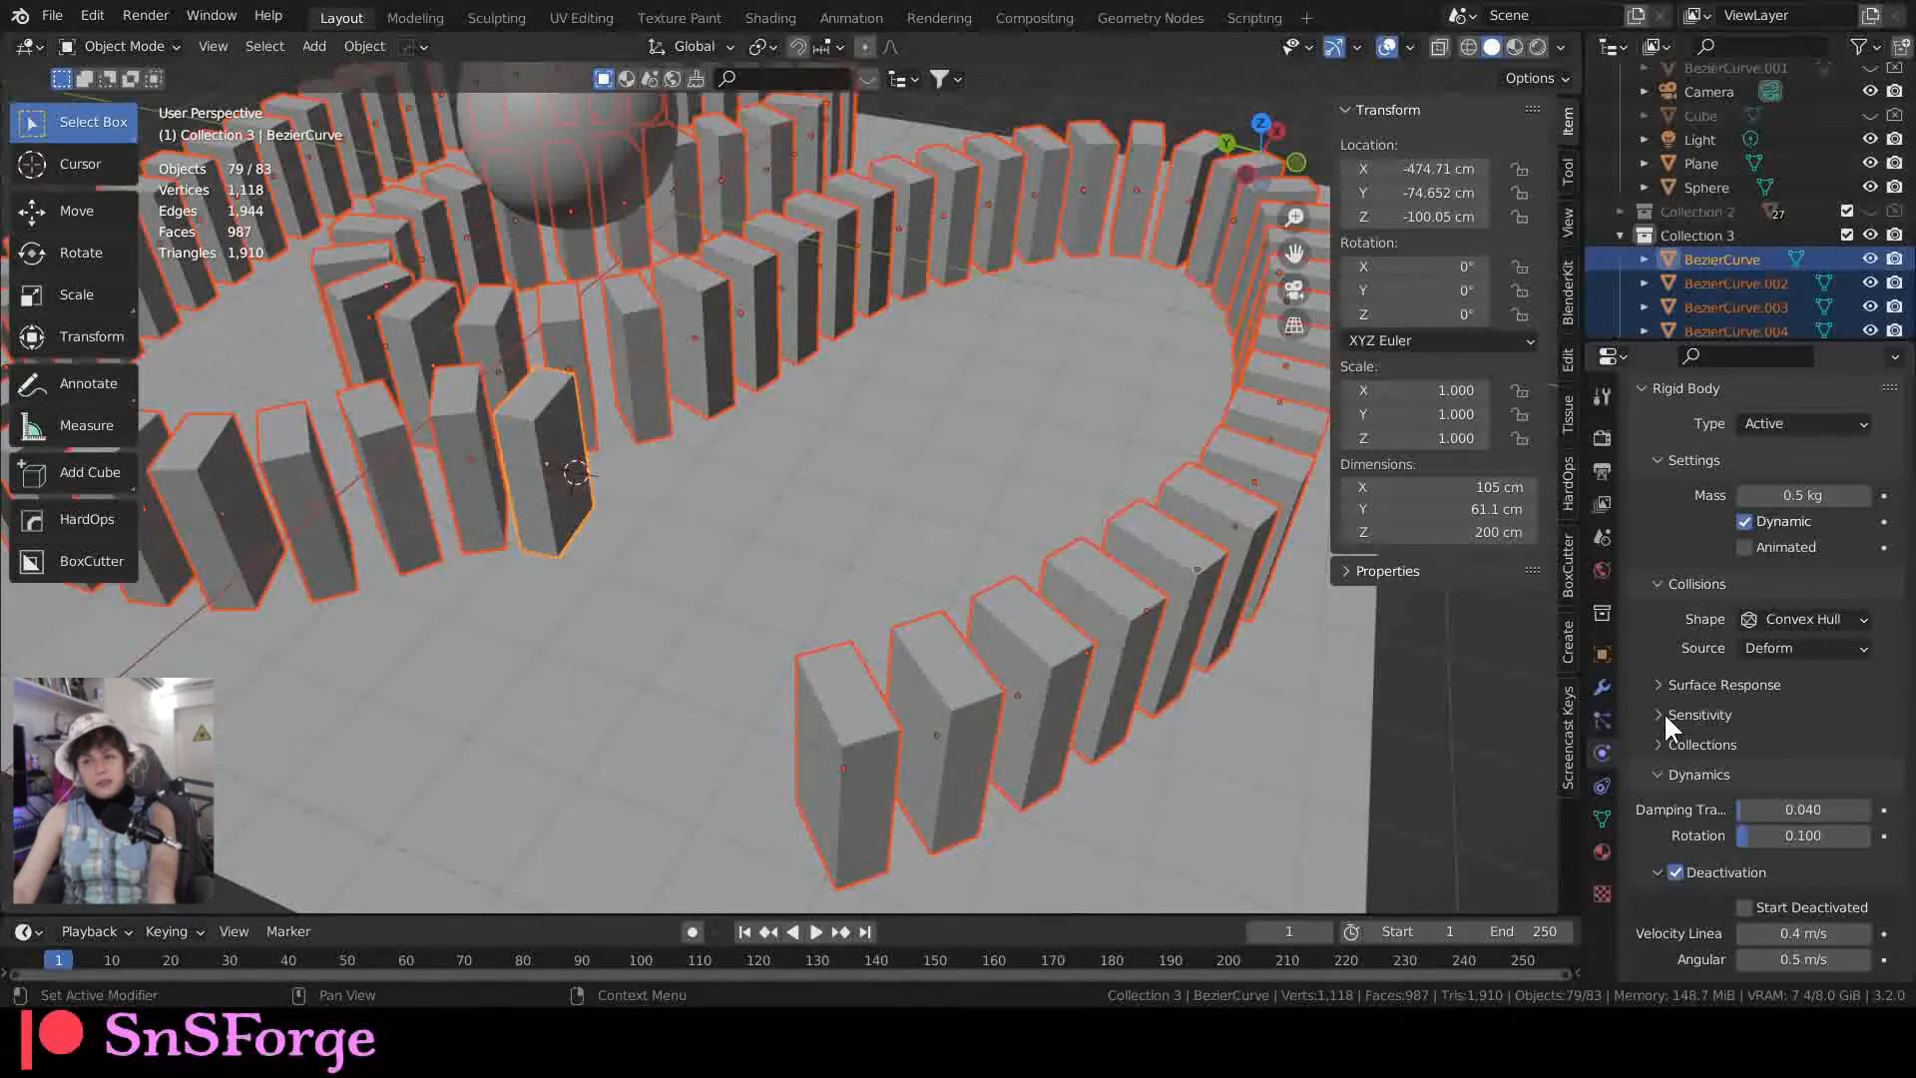
{"action": "left_click", "coordinate": [1799, 783]}
{"action": "type", "text": "0"}
{"action": "key", "text": "Return"}
Step: Check from the side how the dominoes meet the floor, and select the Plane to examine its rigid body settings
{"action": "middle_click_drag", "start_coordinate": [599, 439], "coordinate": [802, 304]}
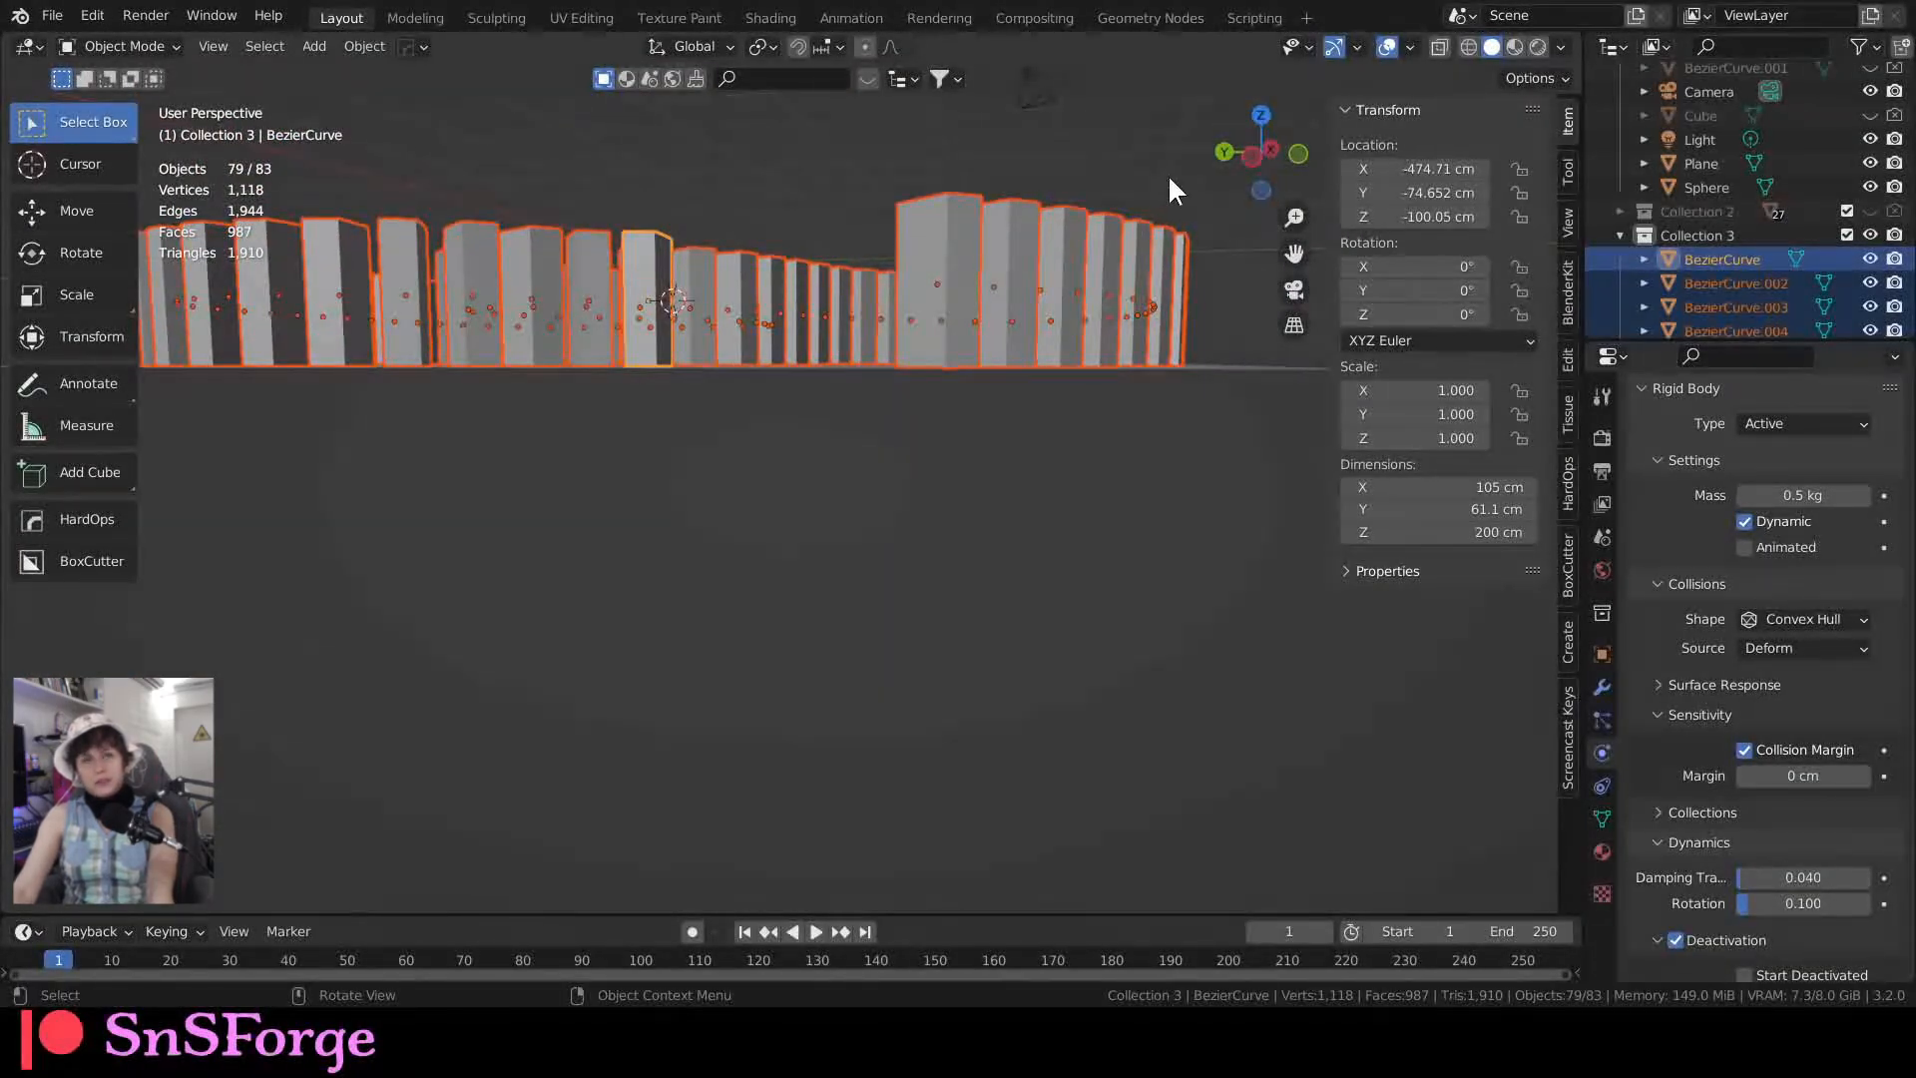
{"action": "left_click", "coordinate": [1249, 158]}
{"action": "scroll", "coordinate": [770, 357], "scroll_direction": "up", "scroll_amount": 4}
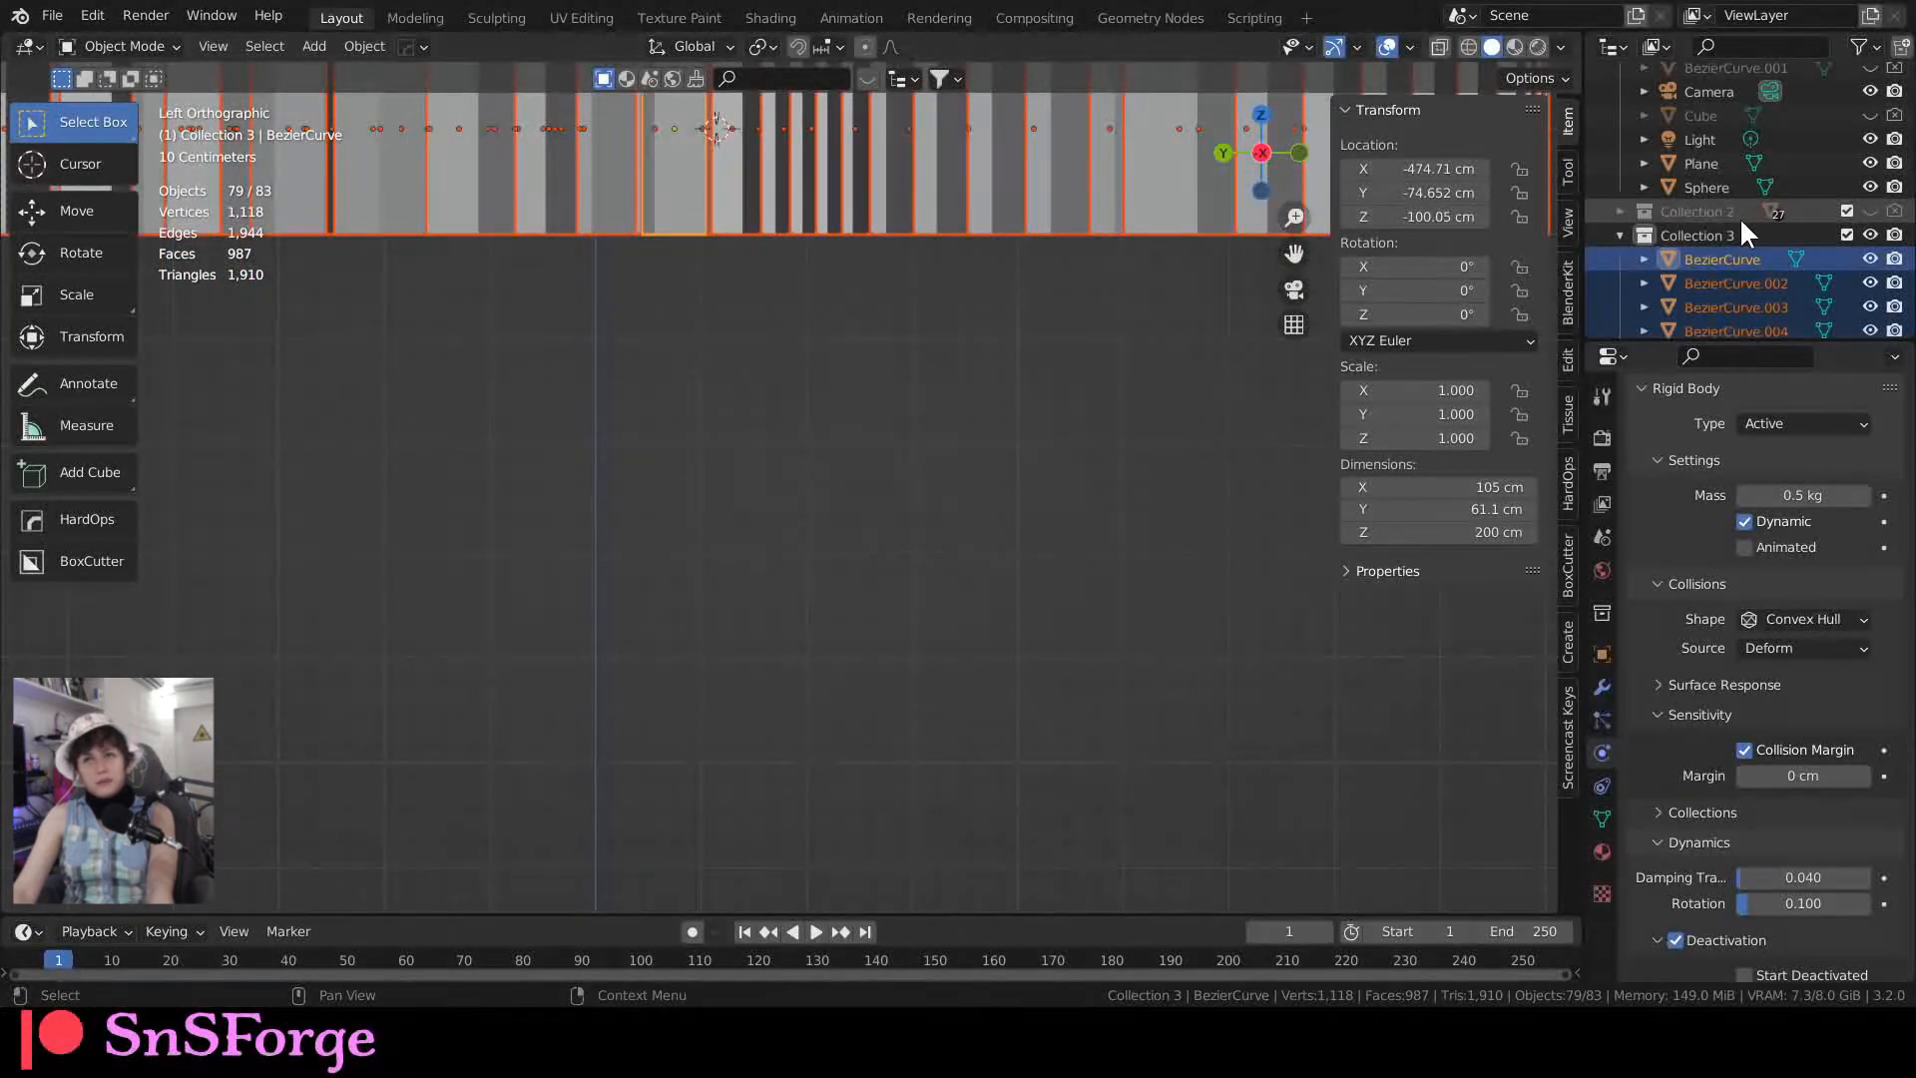
{"action": "scroll", "coordinate": [1739, 217], "scroll_direction": "up", "scroll_amount": 3}
{"action": "left_click", "coordinate": [1696, 243]}
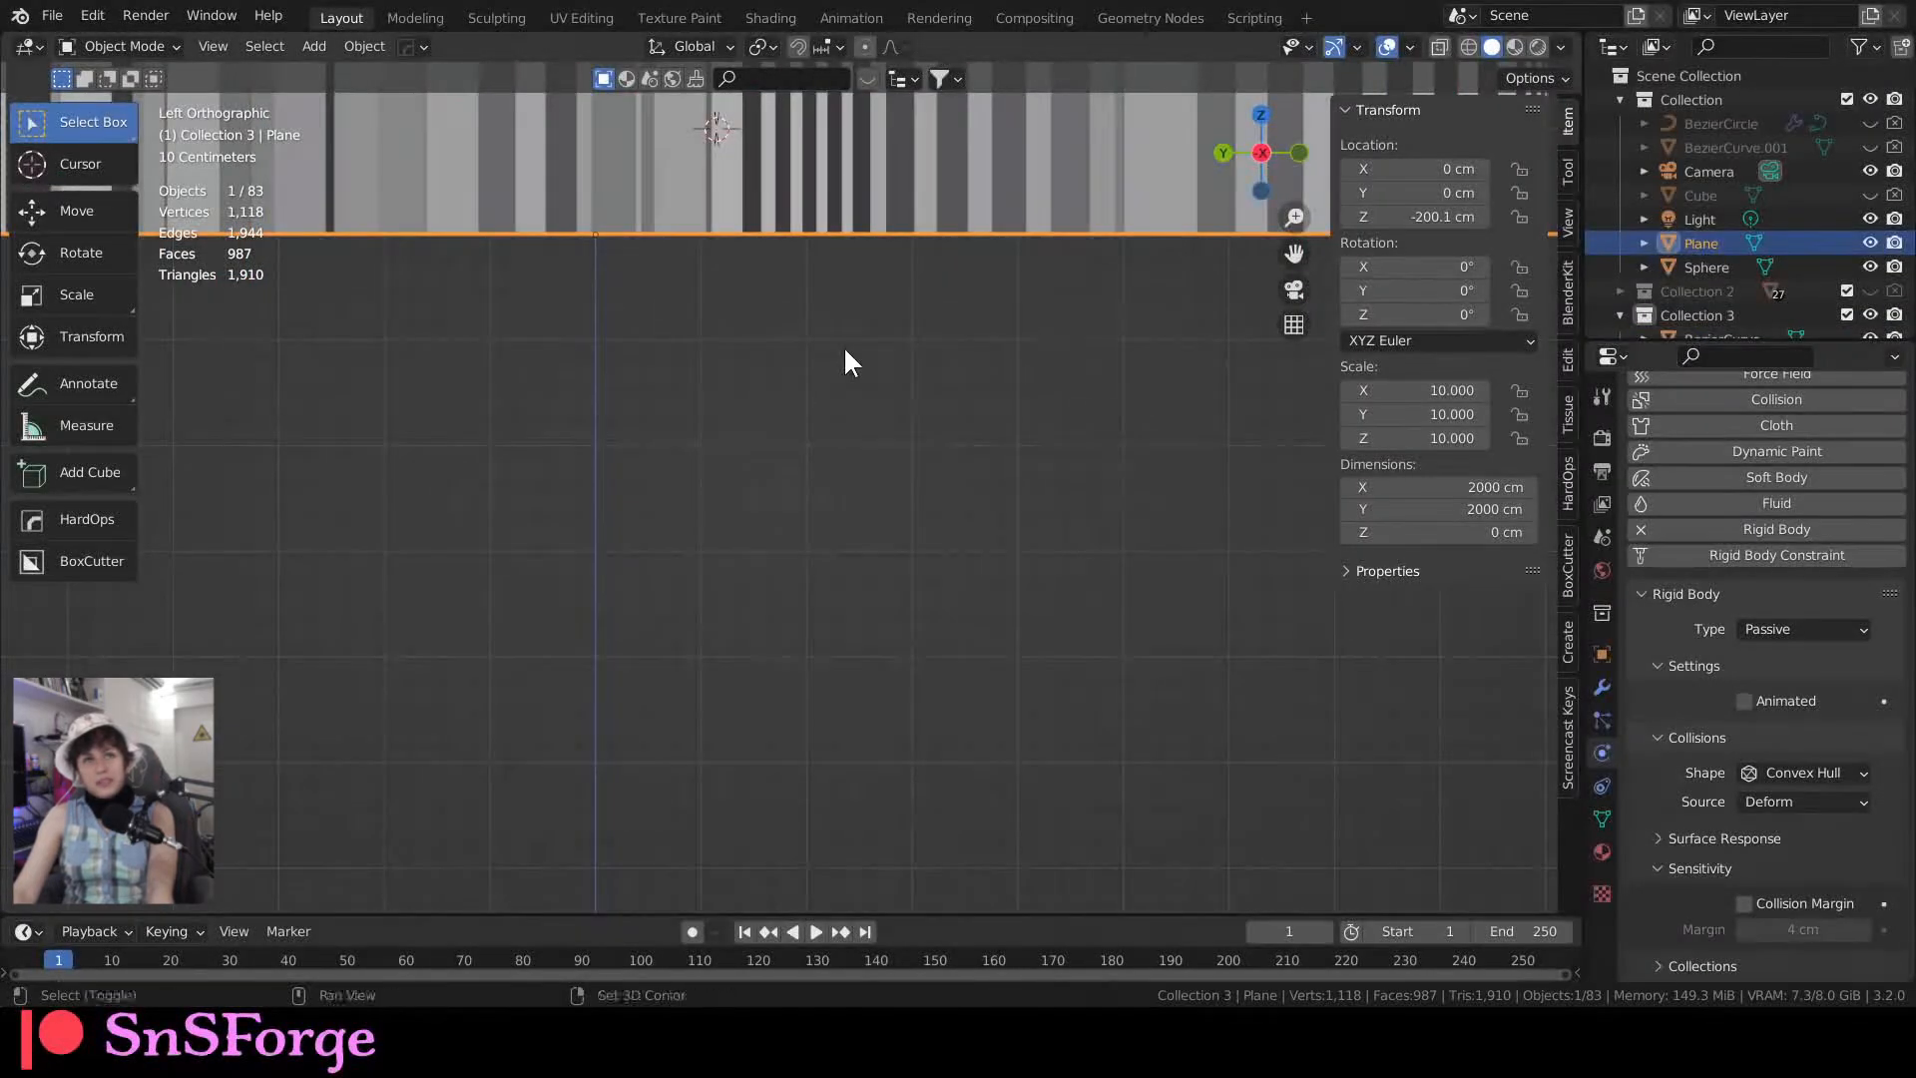
{"action": "scroll", "coordinate": [858, 399], "scroll_direction": "up", "scroll_amount": 3}
{"action": "middle_click_drag", "start_coordinate": [865, 376], "coordinate": [788, 519]}
{"action": "scroll", "coordinate": [857, 444], "scroll_direction": "down", "scroll_amount": 6}
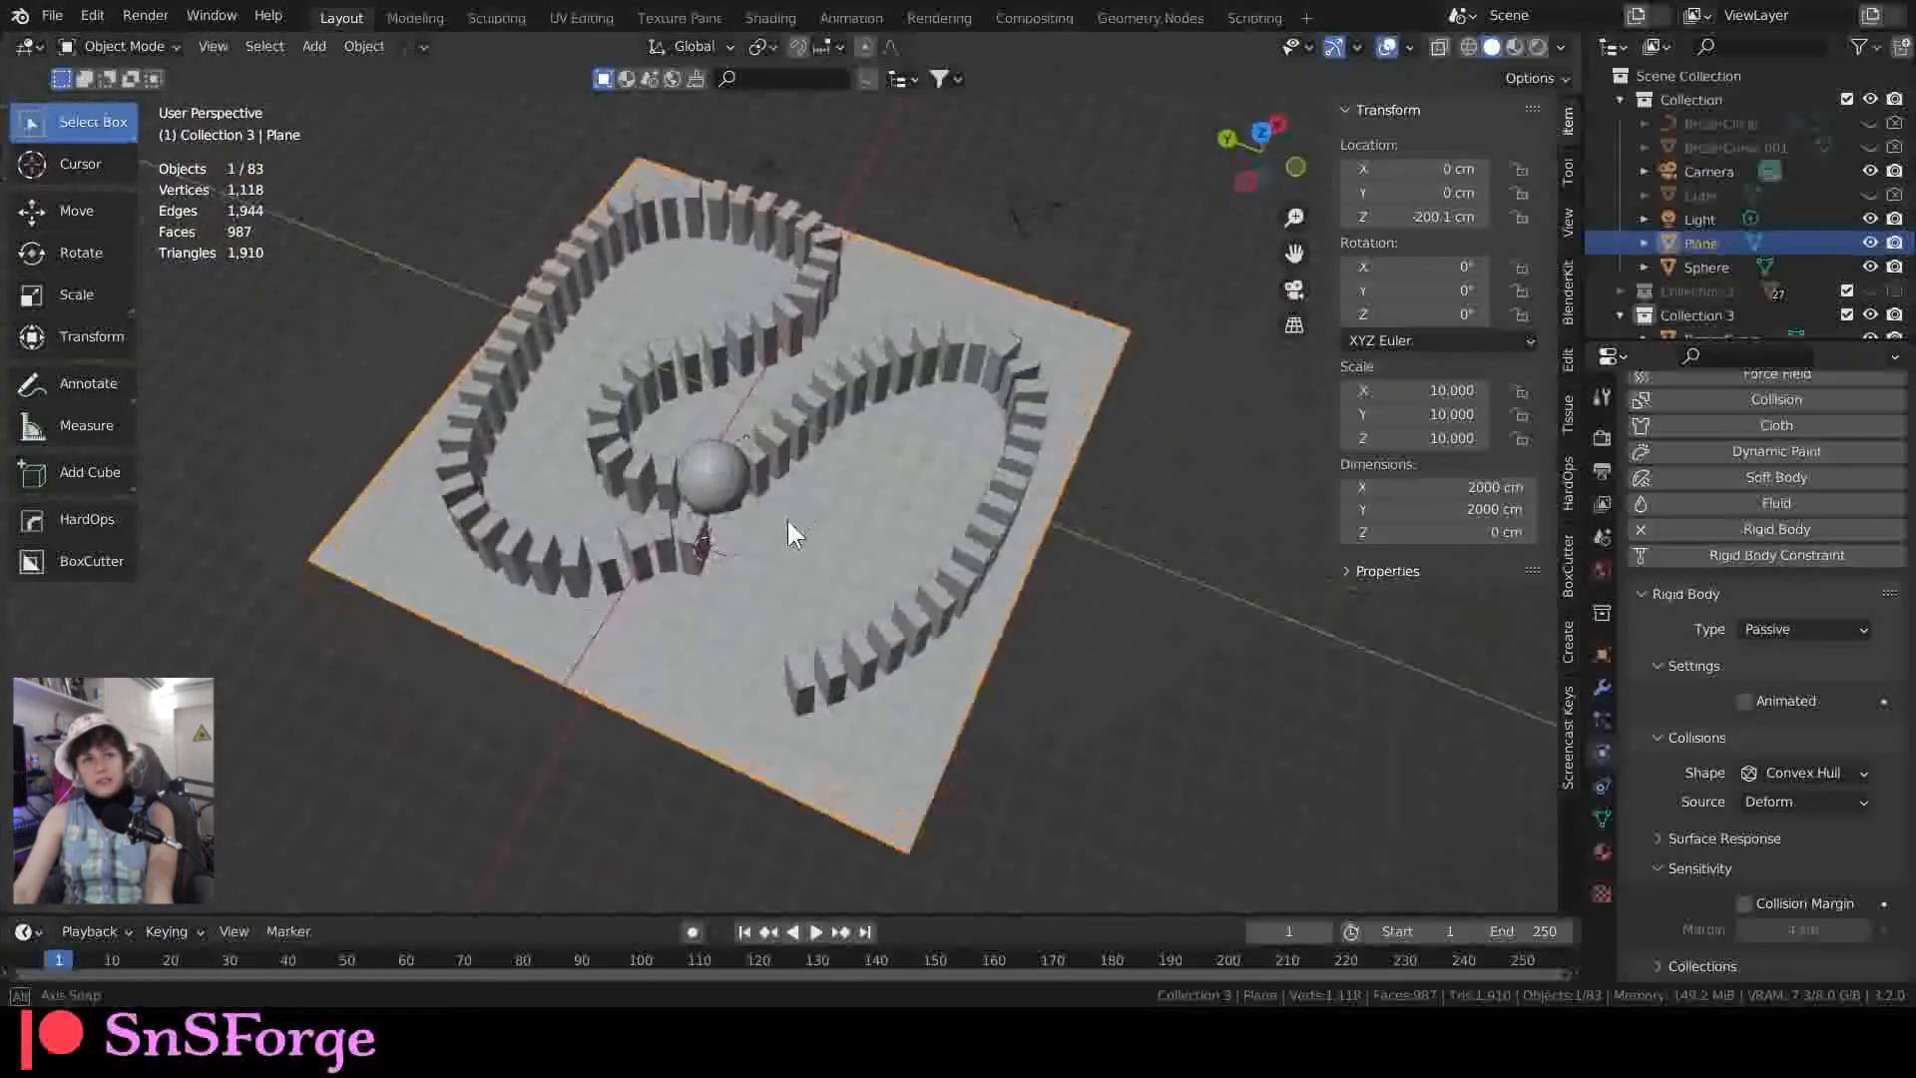
Step: Play the simulation, pause it around frame 21, and inspect the gap and toppled dominoes at the chain's bend
{"action": "left_click", "coordinate": [816, 931]}
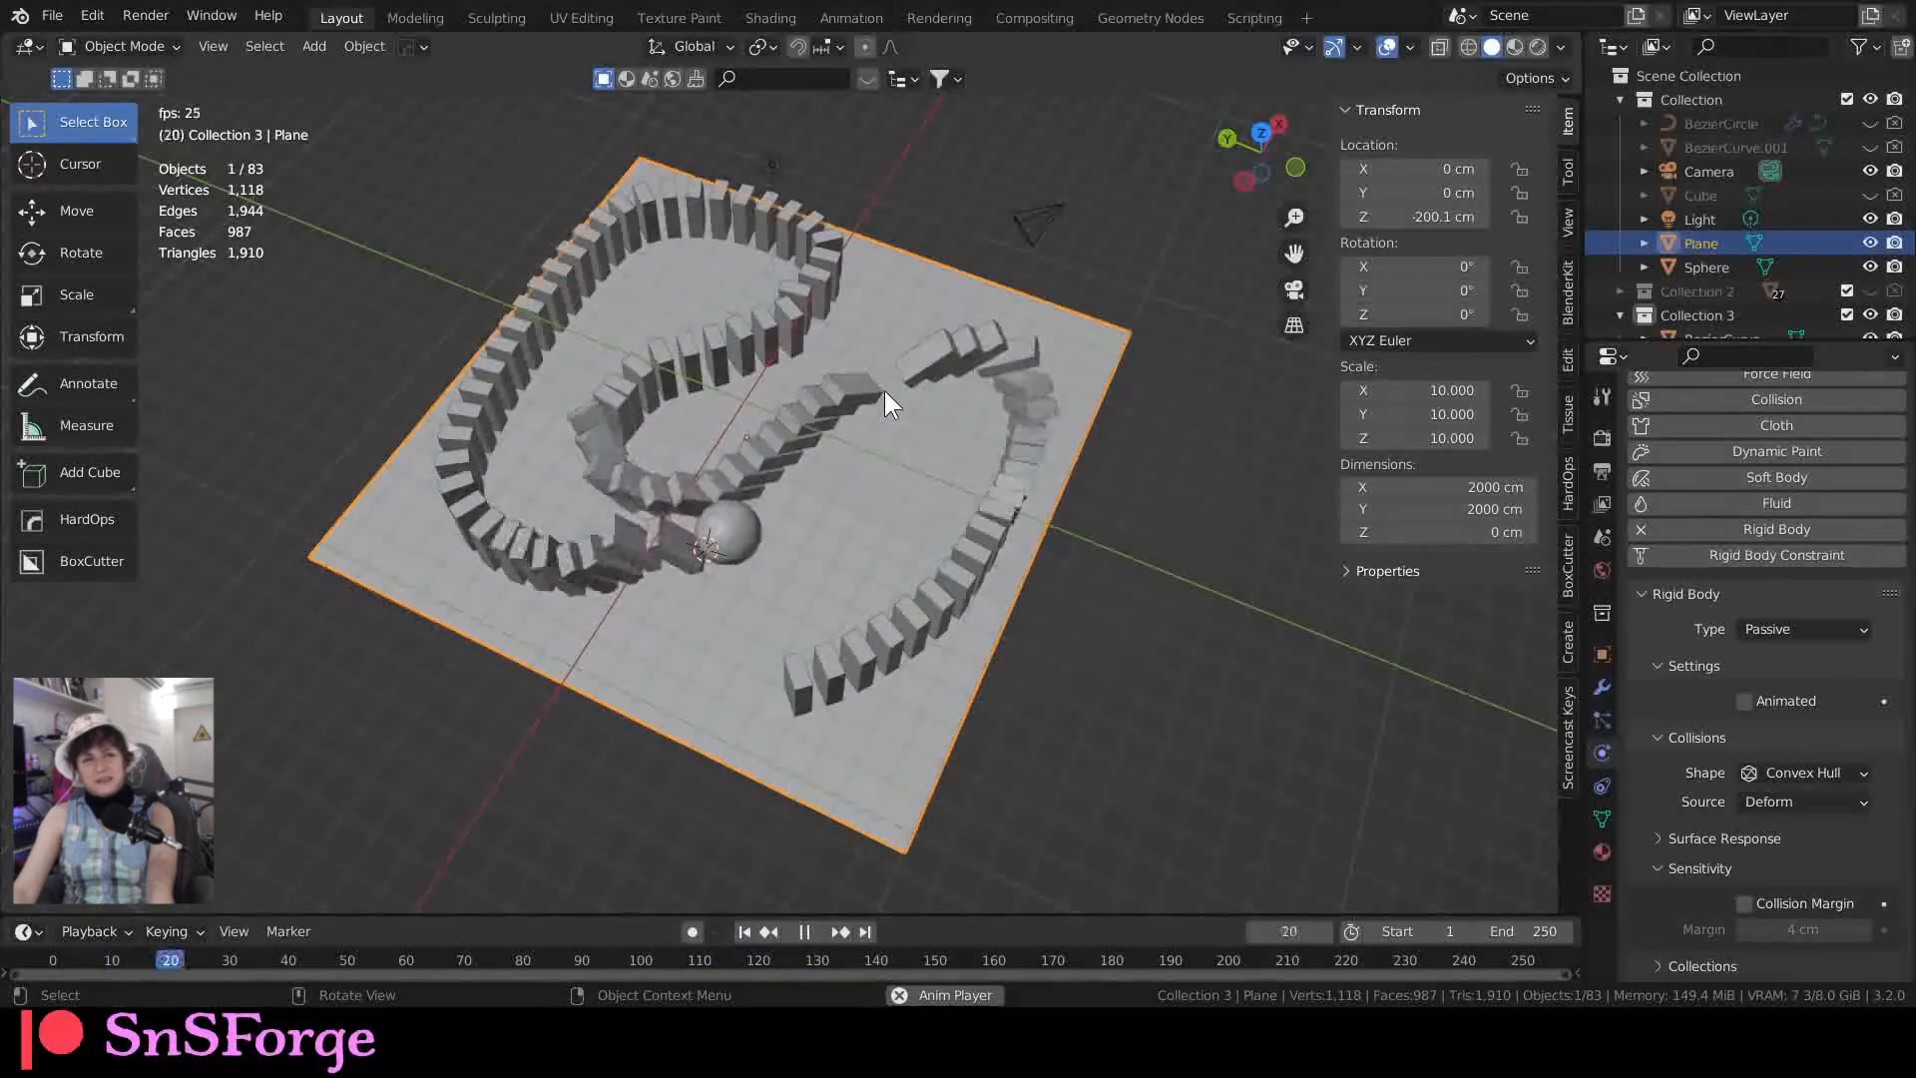
{"action": "key", "text": "space"}
{"action": "middle_click_drag", "start_coordinate": [1002, 404], "coordinate": [1127, 469], "text": "shift"}
{"action": "scroll", "coordinate": [619, 471], "scroll_direction": "up", "scroll_amount": 7}
{"action": "scroll", "coordinate": [1770, 289], "scroll_direction": "down", "scroll_amount": 5}
{"action": "scroll", "coordinate": [1824, 249], "scroll_direction": "up", "scroll_amount": 2}
Step: Delete Collection 2 from the scene, replay the domino simulation from the start, and return to frame 1
{"action": "left_click", "coordinate": [1709, 211]}
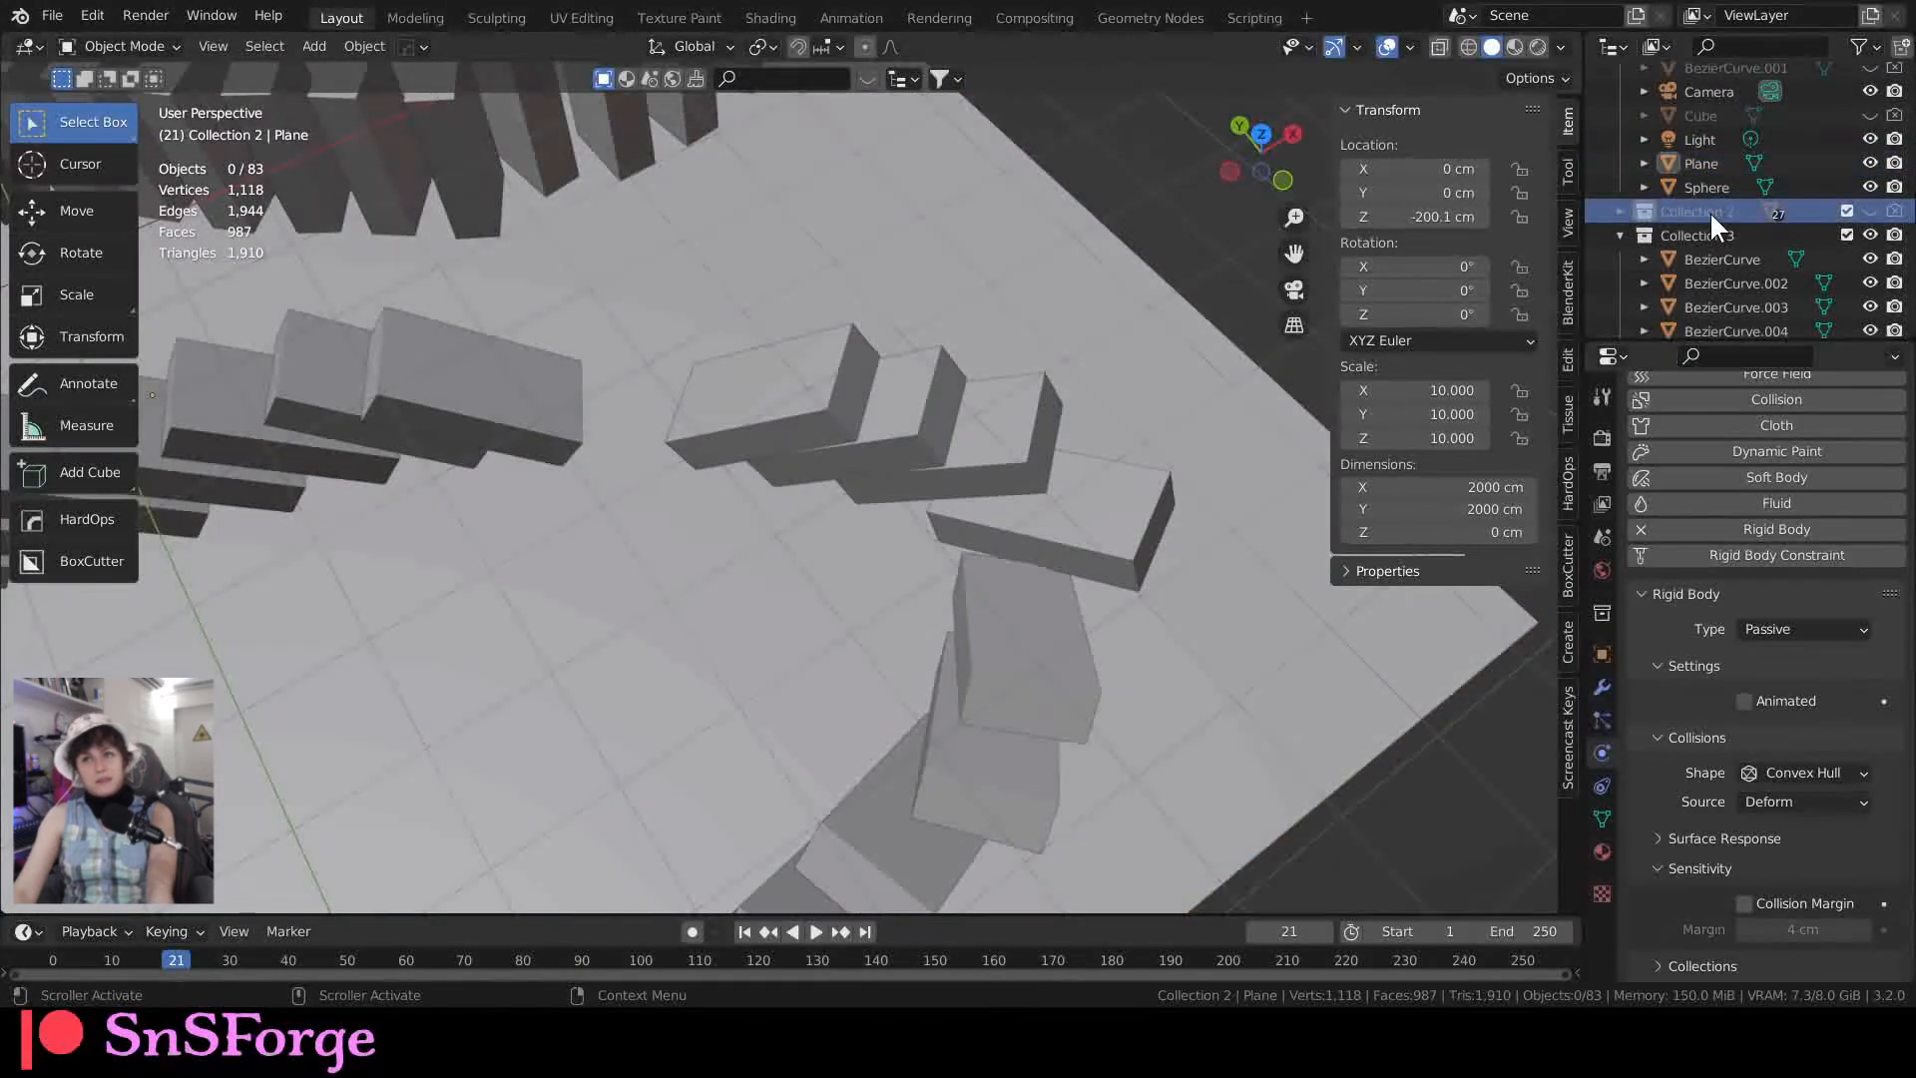
{"action": "right_click", "coordinate": [1709, 211]}
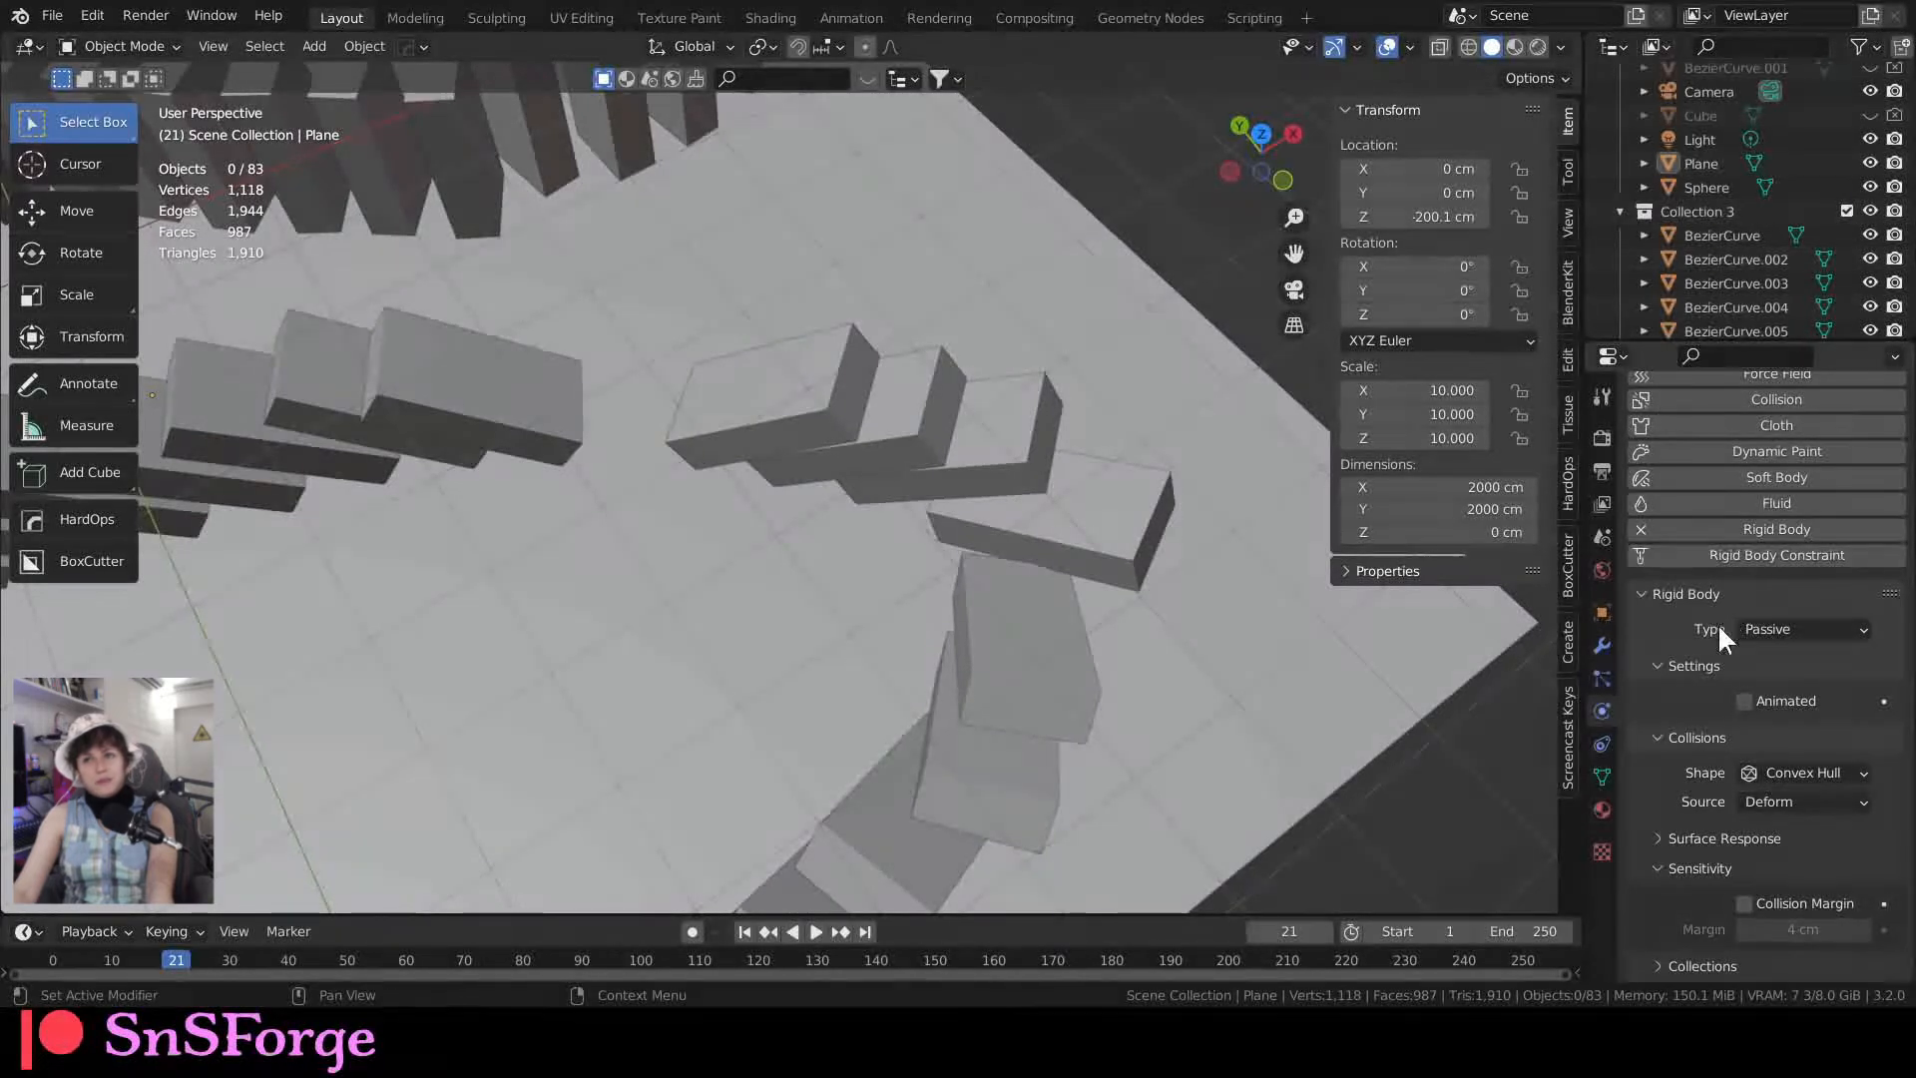
{"action": "left_click", "coordinate": [743, 931]}
{"action": "left_click", "coordinate": [817, 928]}
{"action": "scroll", "coordinate": [682, 622], "scroll_direction": "down", "scroll_amount": 5}
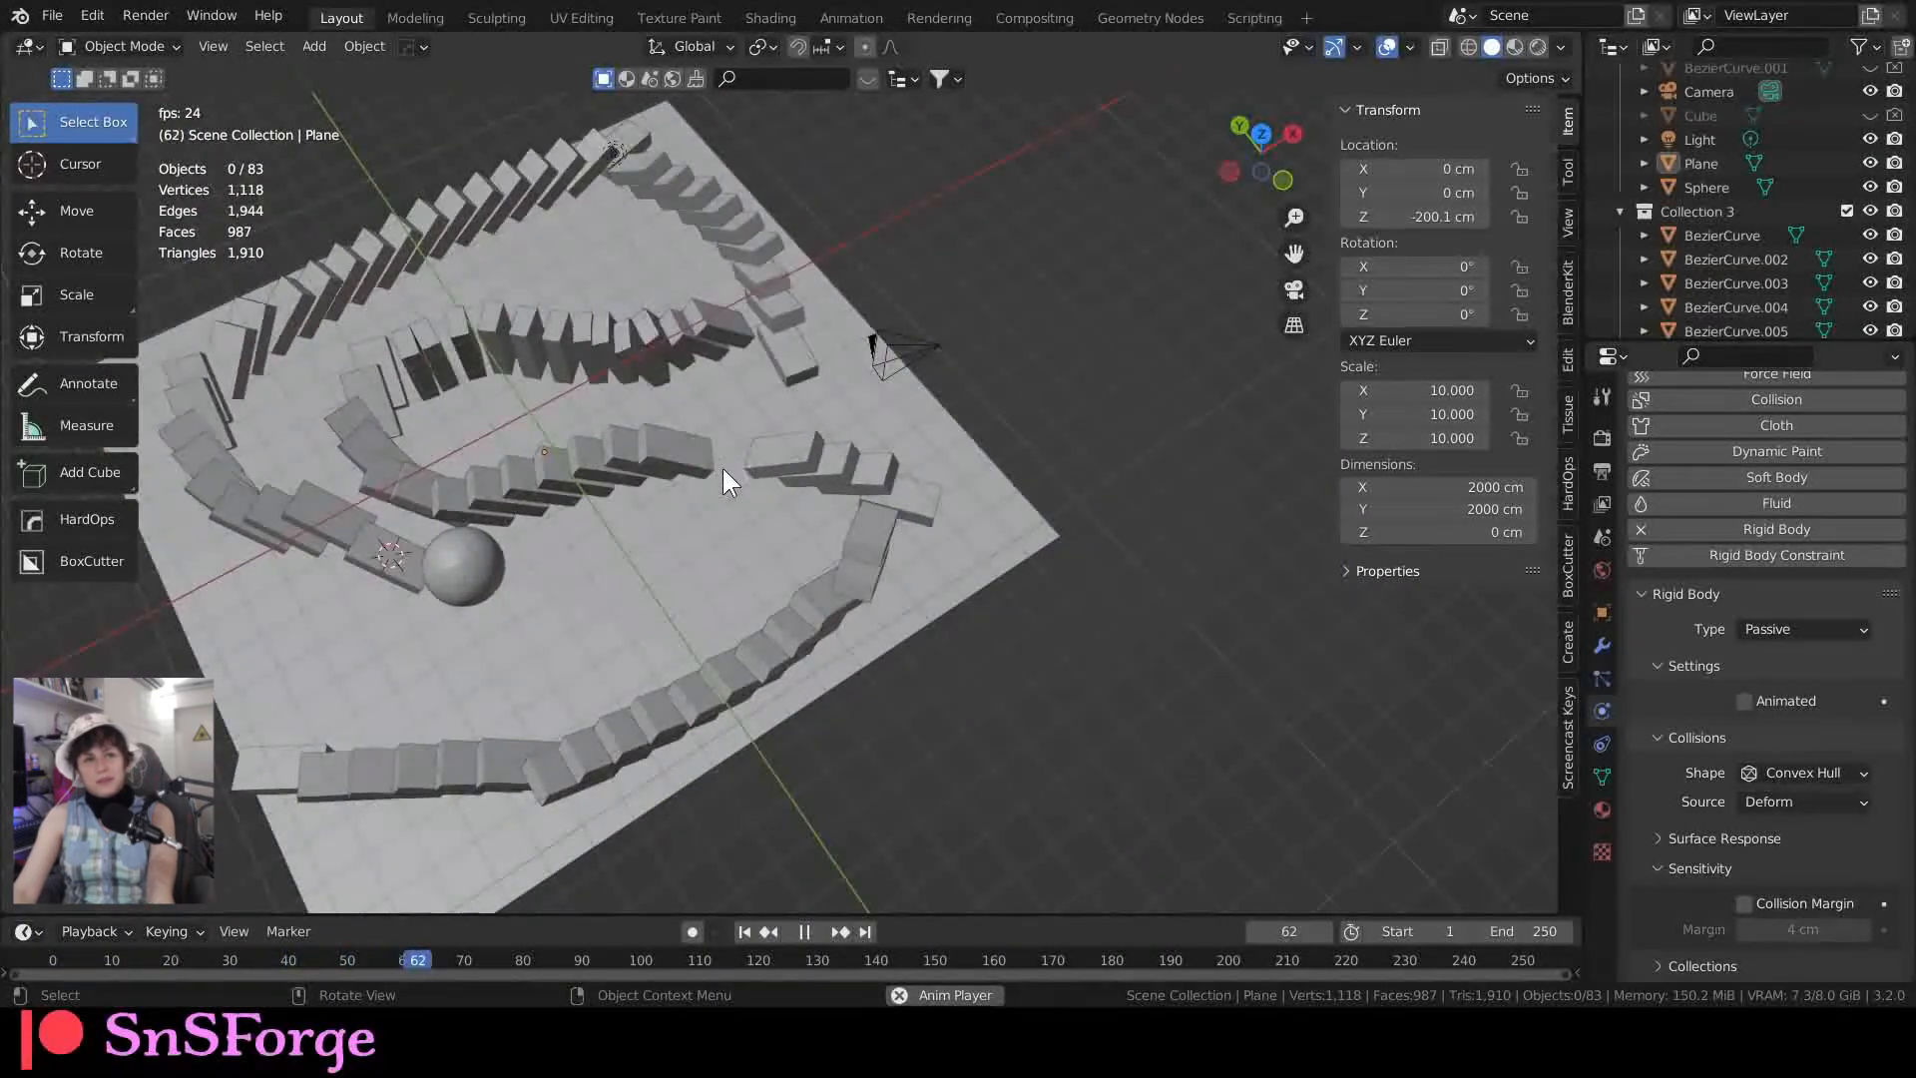
{"action": "key", "text": "space"}
{"action": "left_click", "coordinate": [745, 931]}
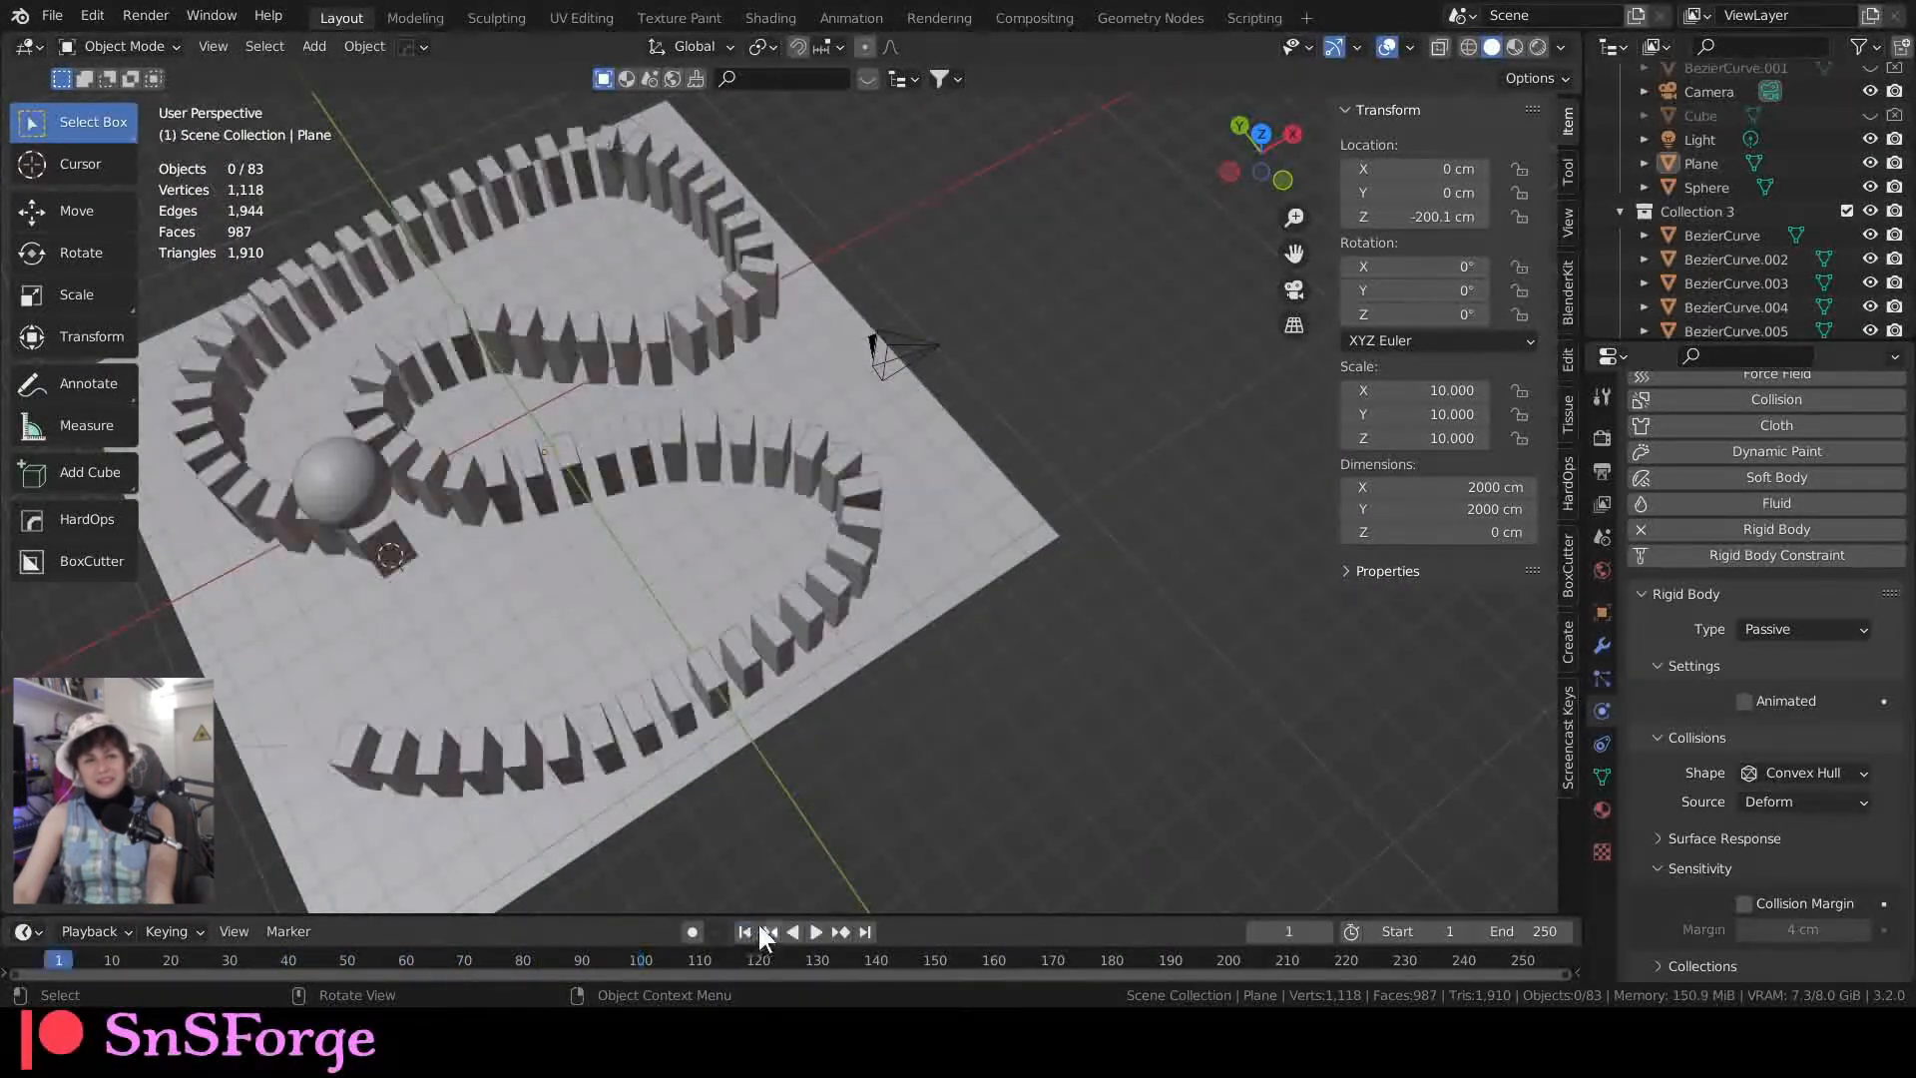
Step: Examine the scene's Rigid Body World and cache settings, replay the simulation to frame 51, and return to frame 1
{"action": "left_click", "coordinate": [1599, 541]}
{"action": "scroll", "coordinate": [1744, 708], "scroll_direction": "down", "scroll_amount": 8}
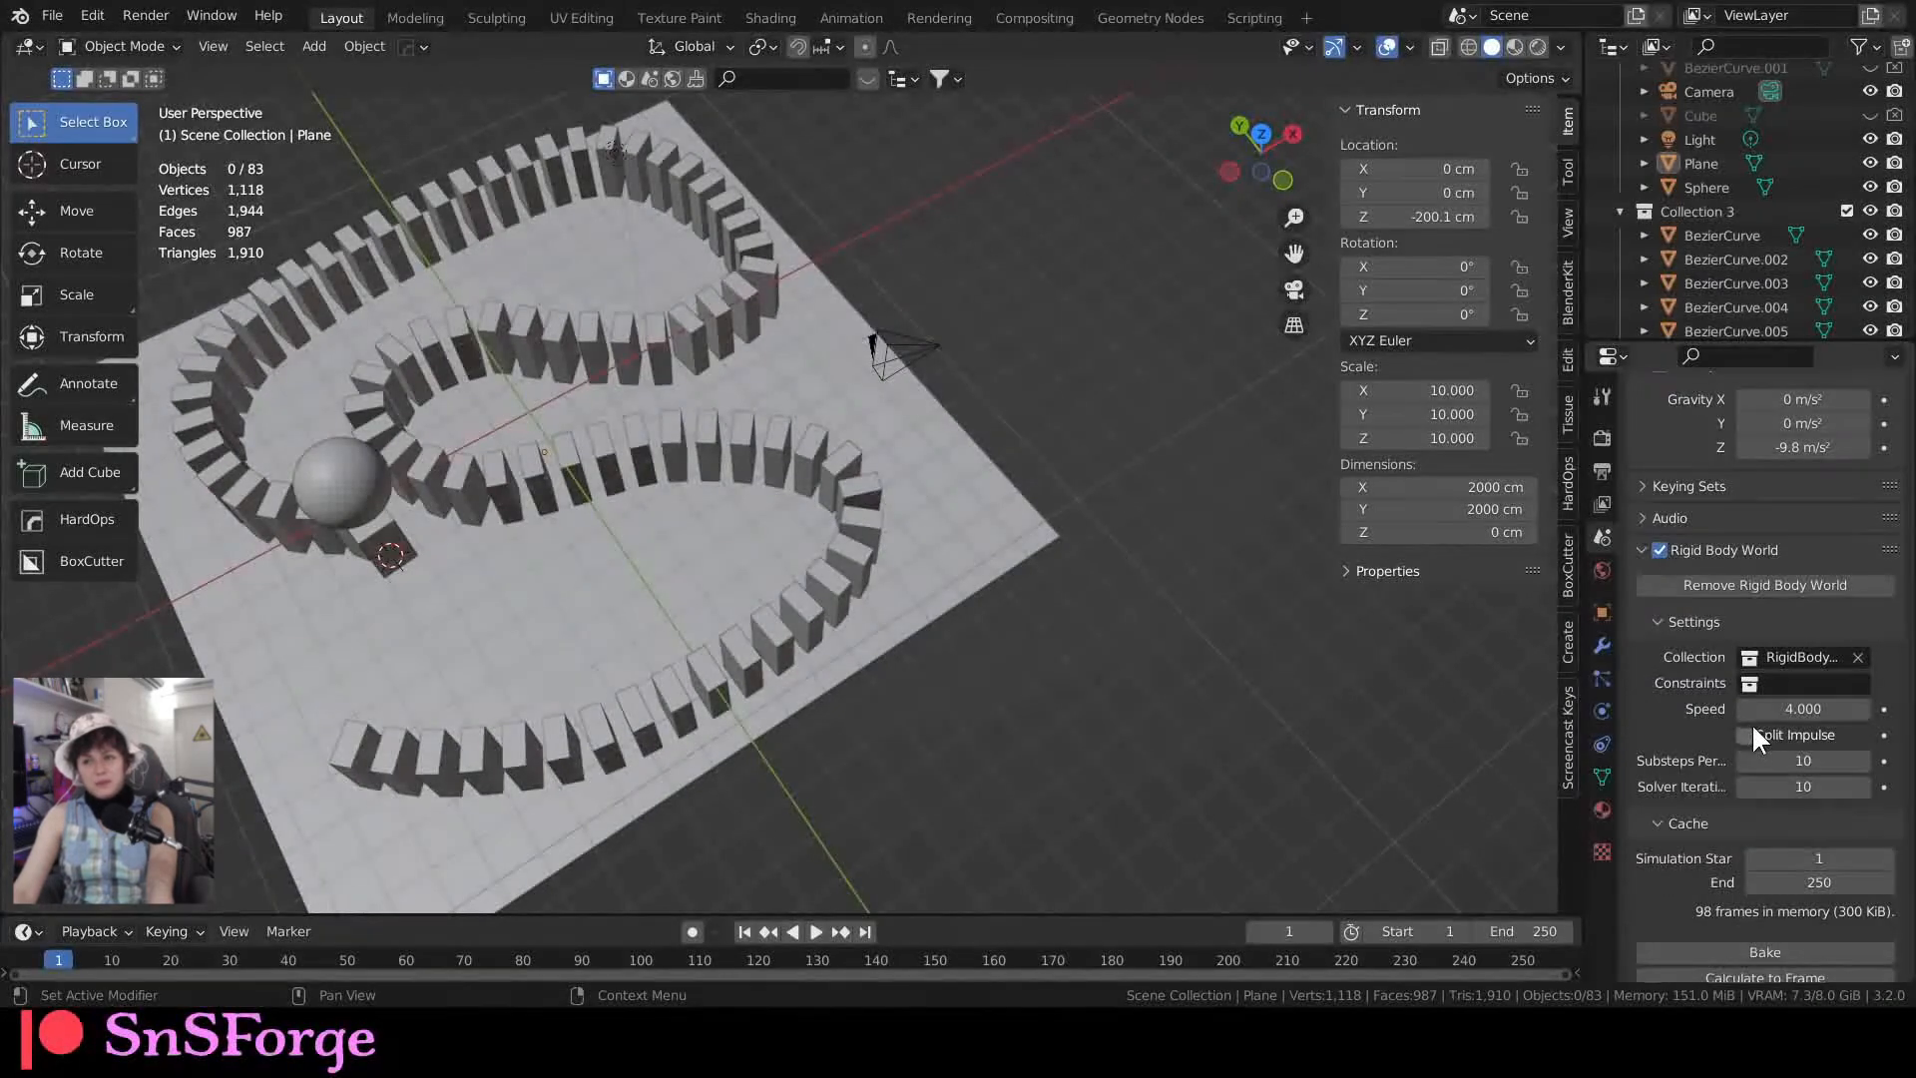
{"action": "scroll", "coordinate": [1751, 723], "scroll_direction": "down", "scroll_amount": 6}
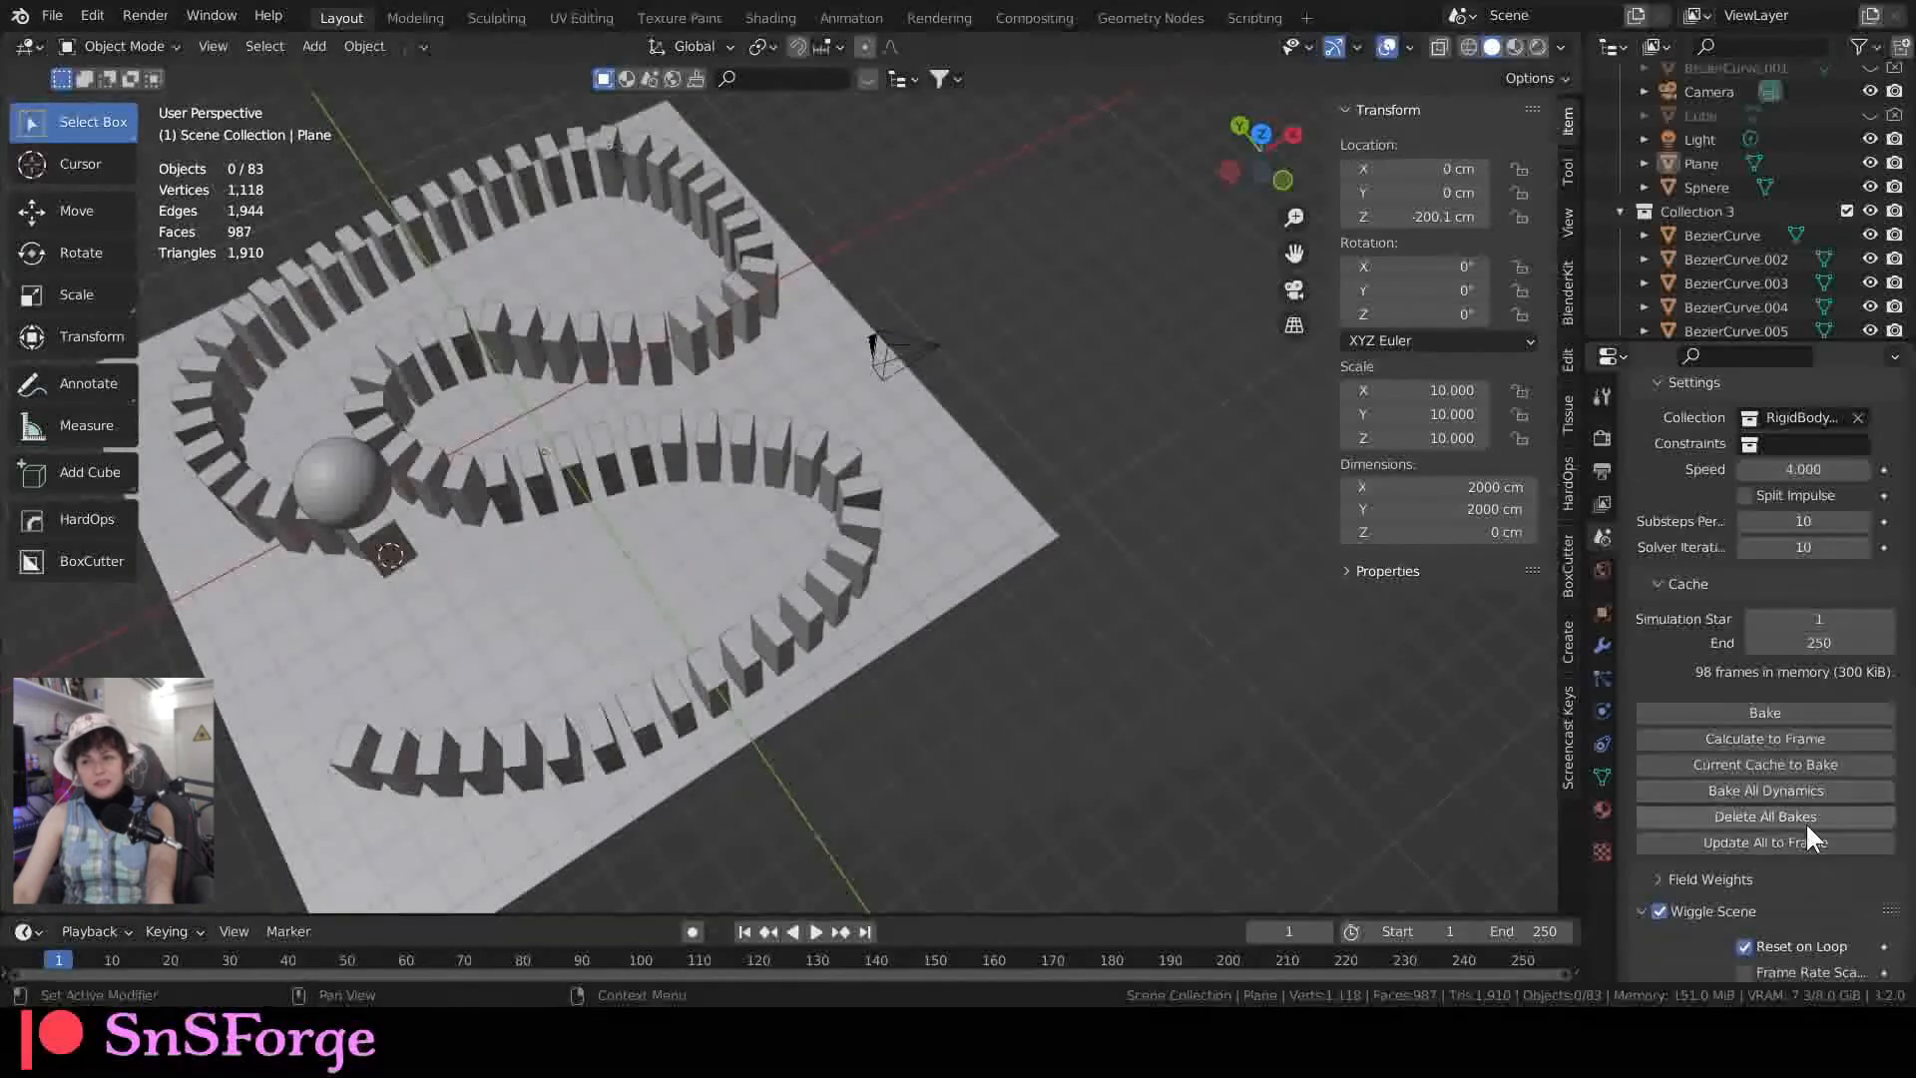
{"action": "scroll", "coordinate": [1806, 843], "scroll_direction": "down", "scroll_amount": 1}
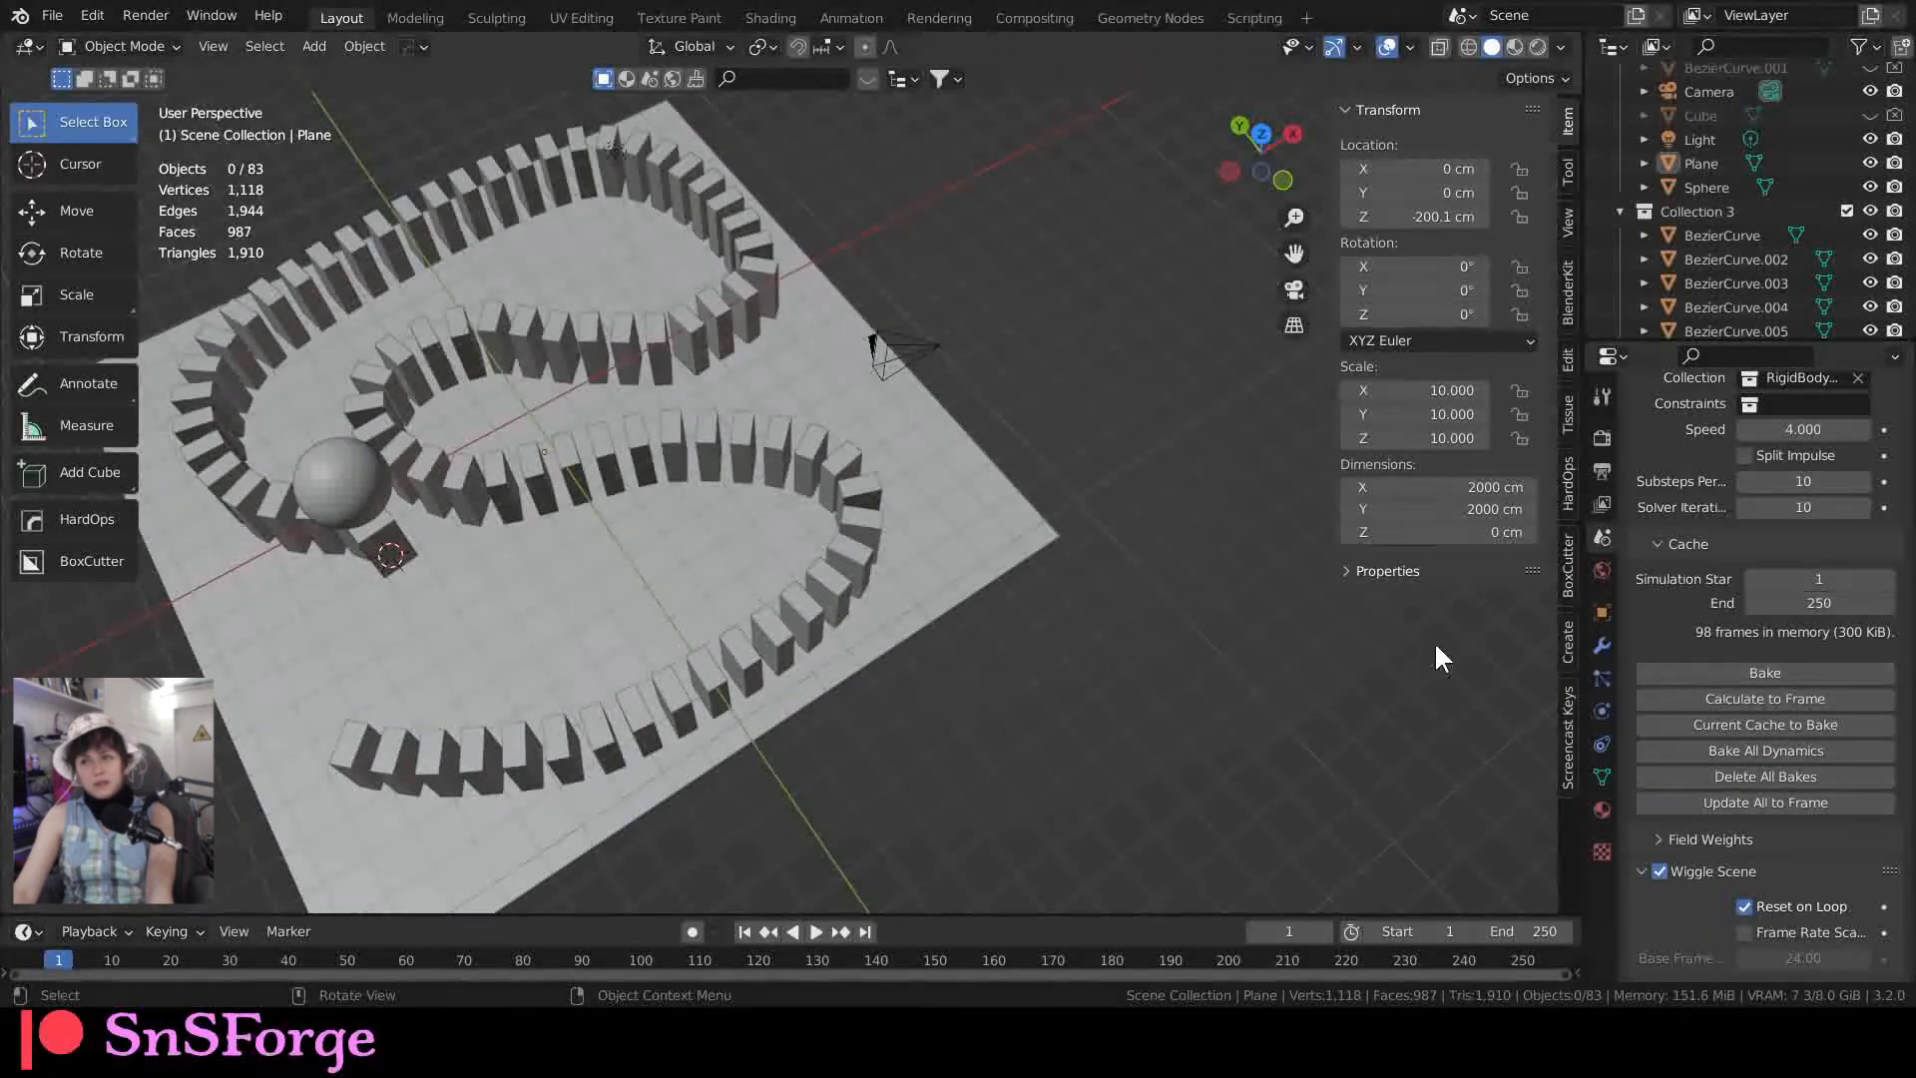
{"action": "left_click", "coordinate": [815, 931]}
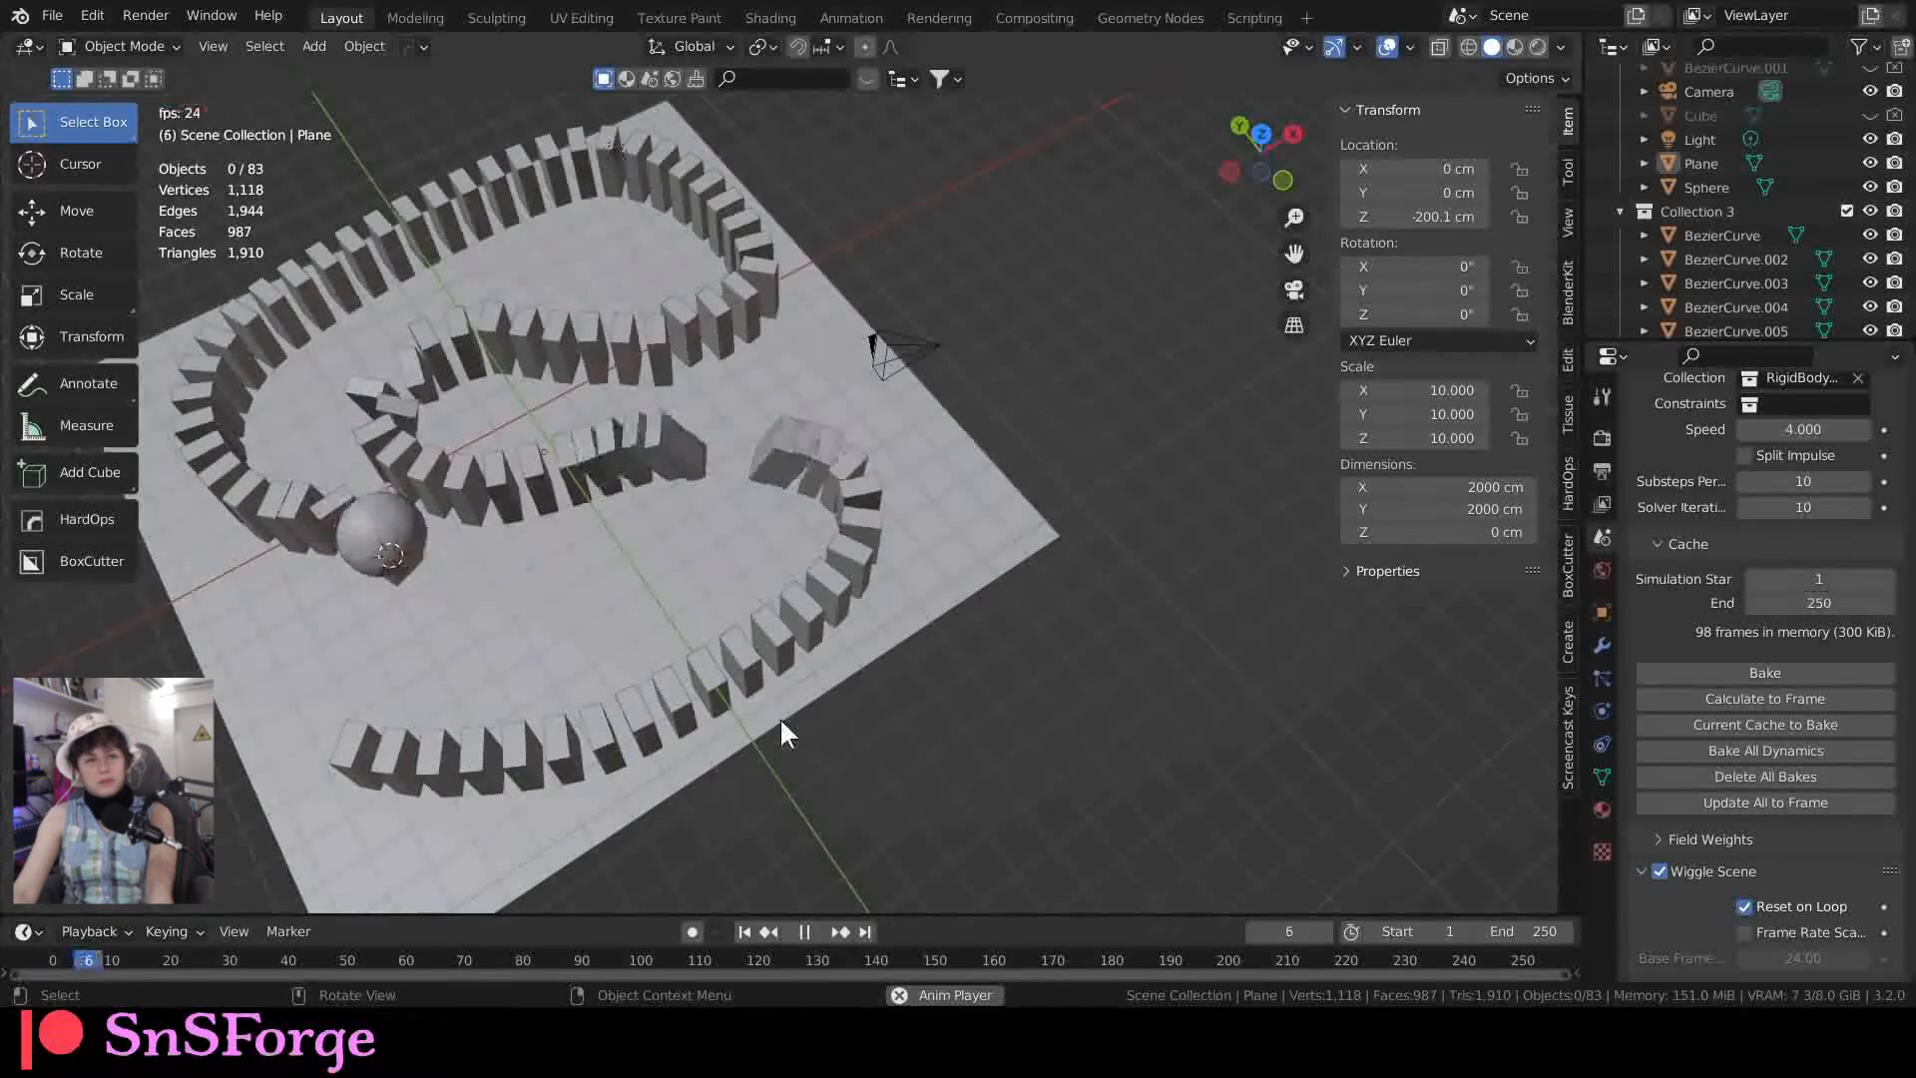
{"action": "left_click", "coordinate": [805, 931]}
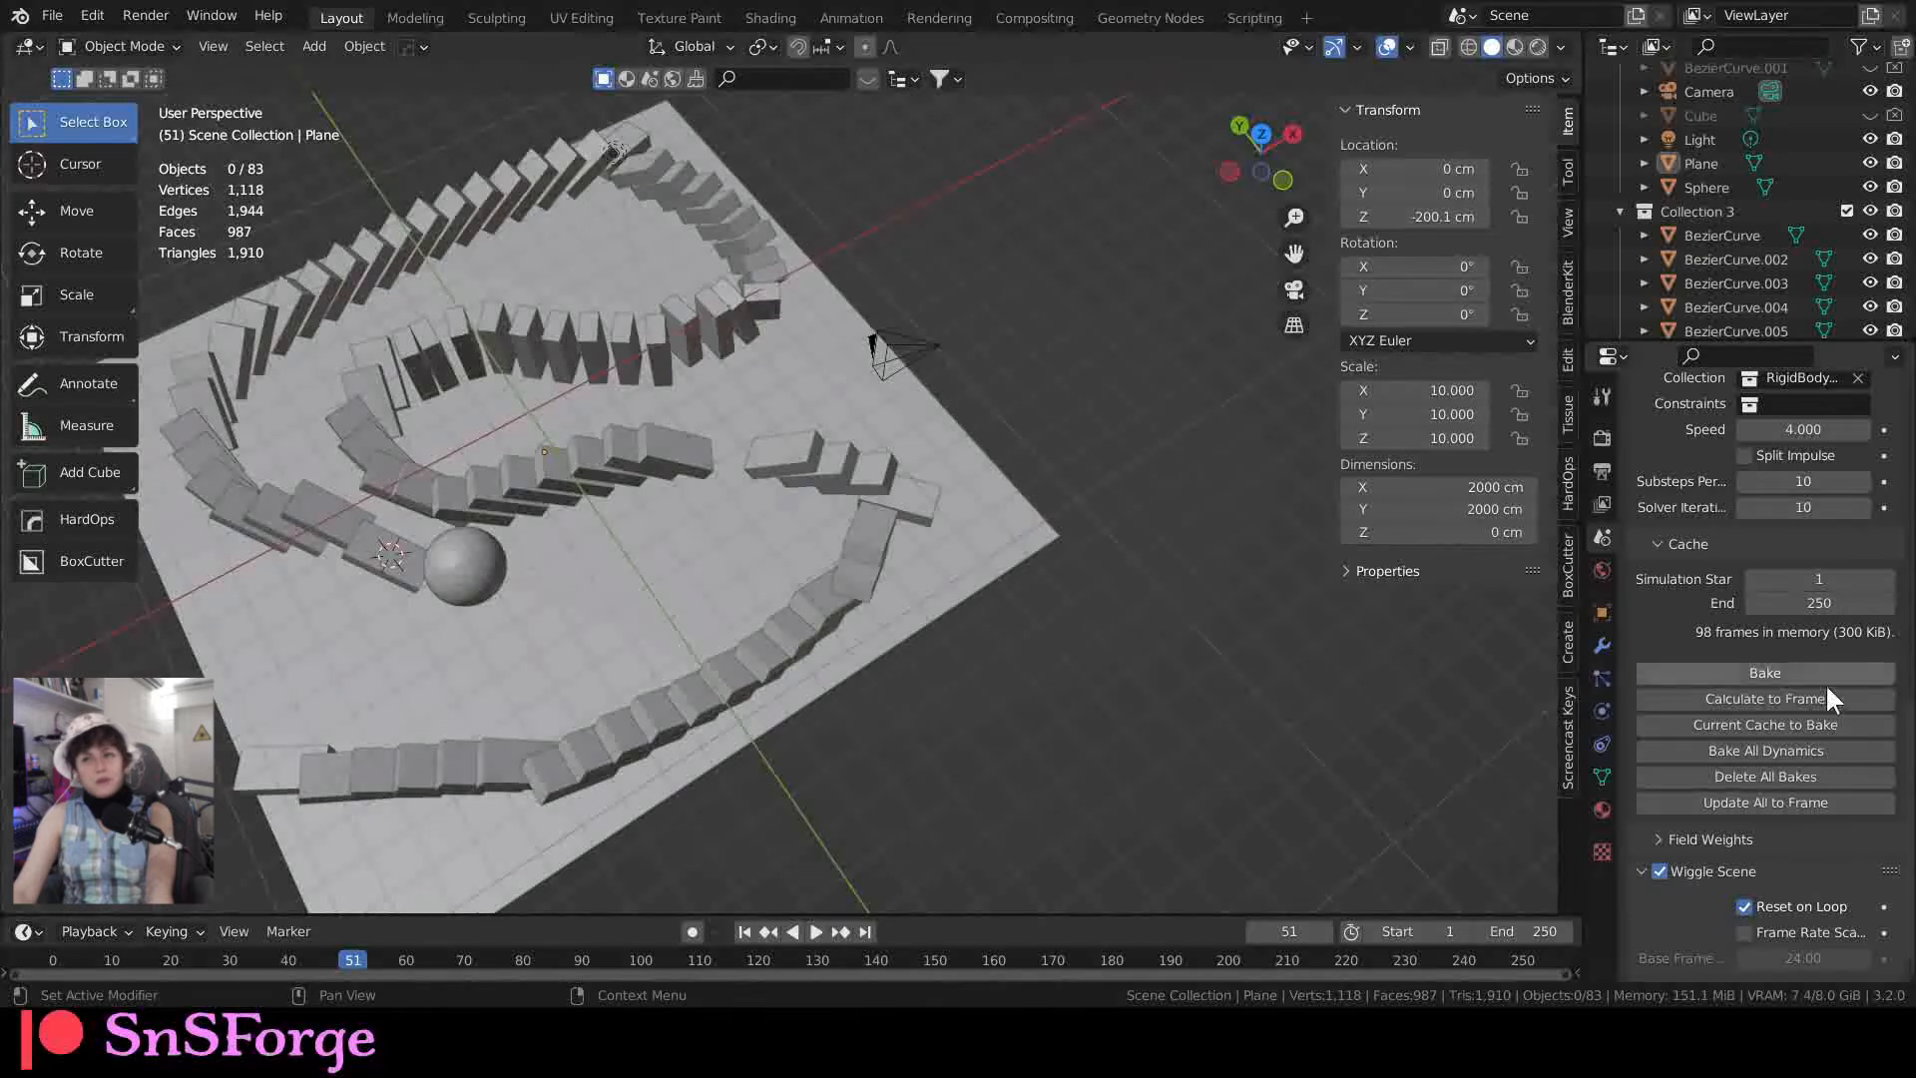
{"action": "scroll", "coordinate": [1796, 744], "scroll_direction": "up", "scroll_amount": 5}
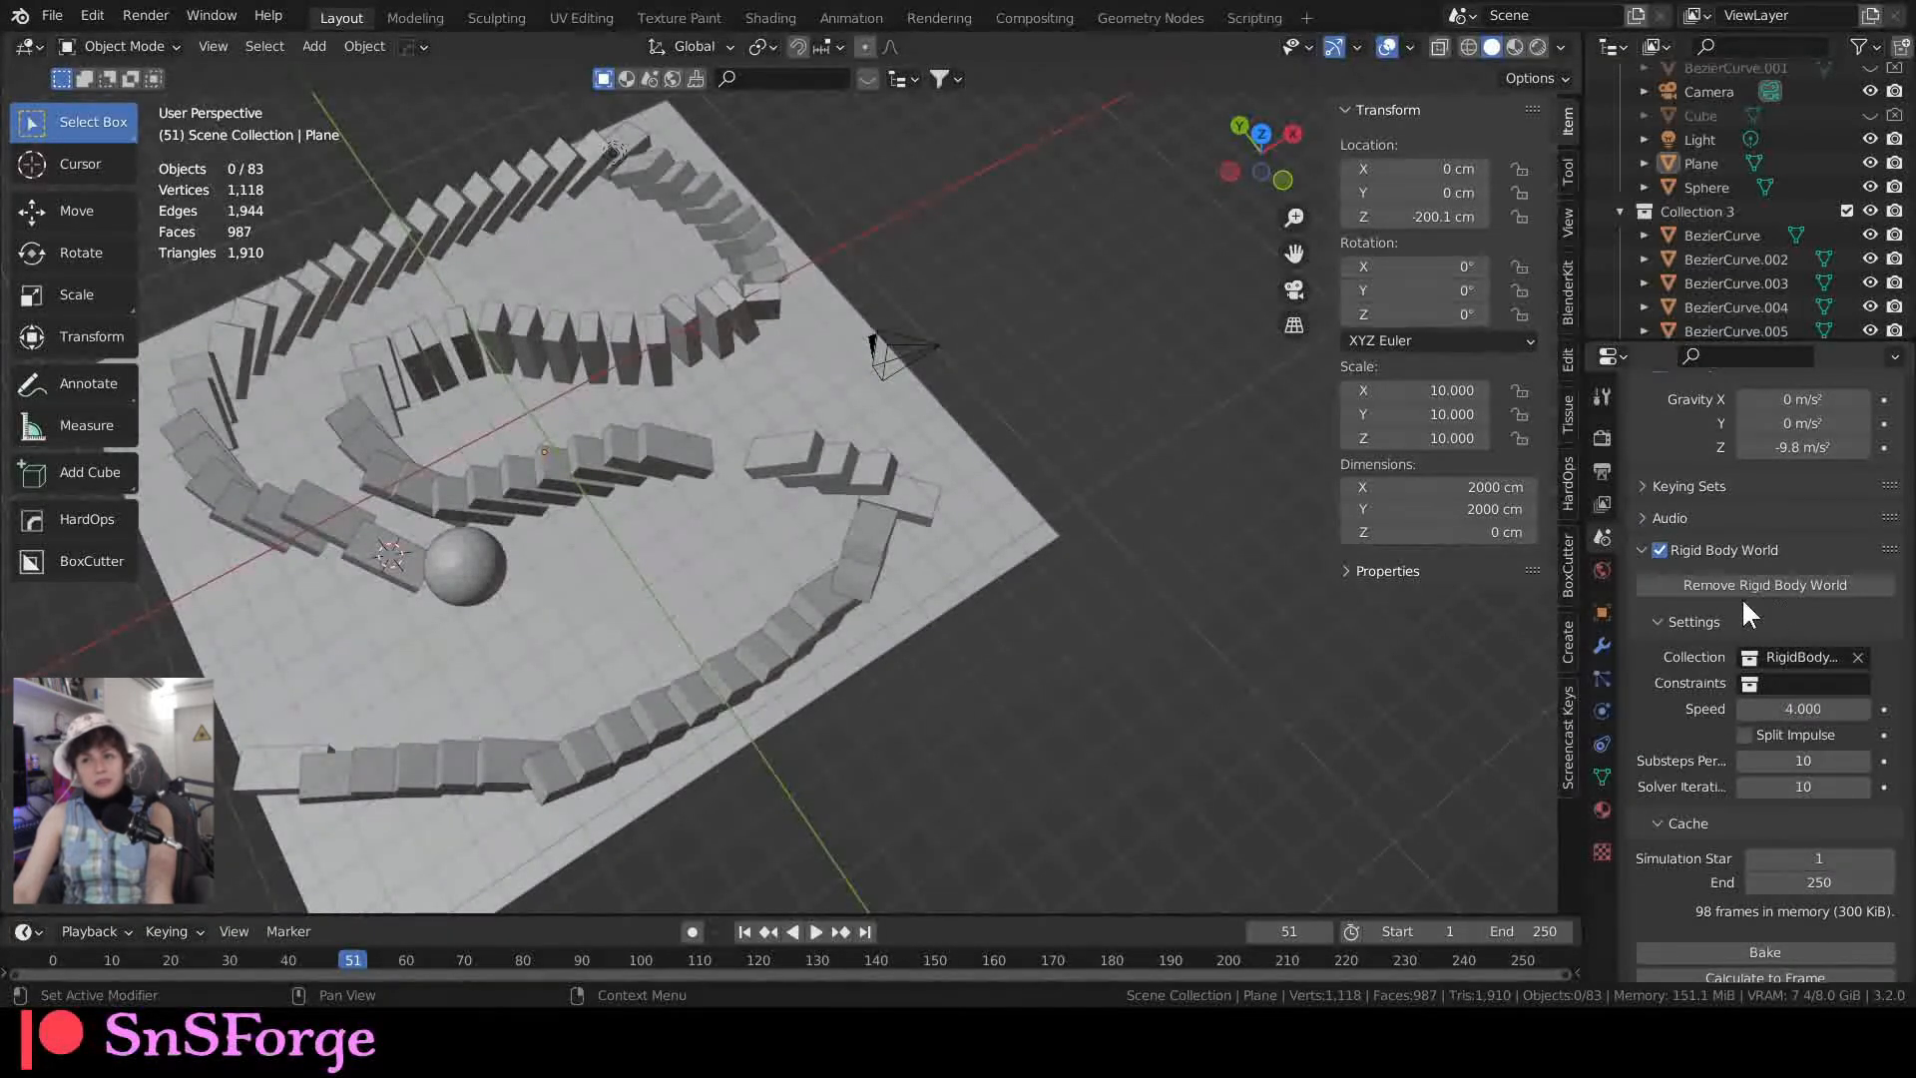
{"action": "left_click", "coordinate": [745, 931]}
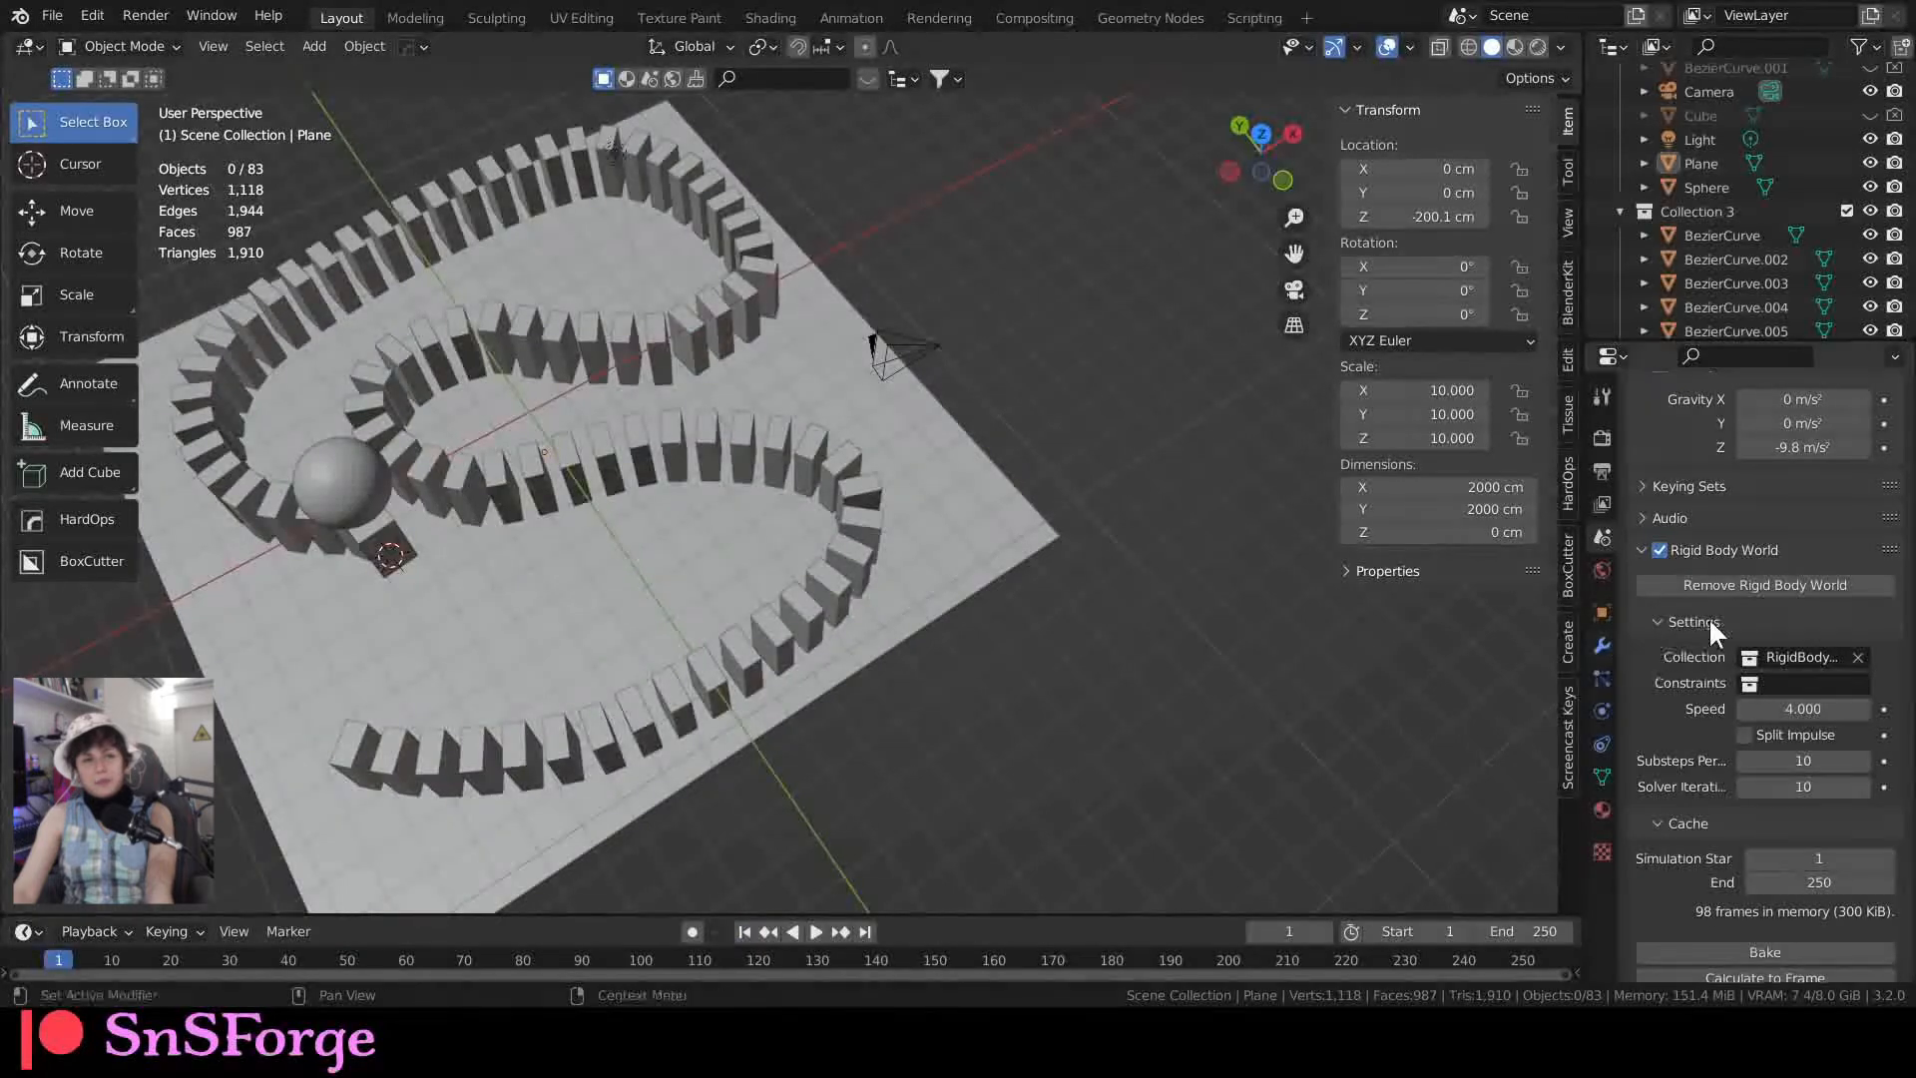
Step: Remove the scene's Rigid Body World and check the Plane and first domino's physics, playing the timeline briefly before returning to frame 1
{"action": "left_click", "coordinate": [1752, 584]}
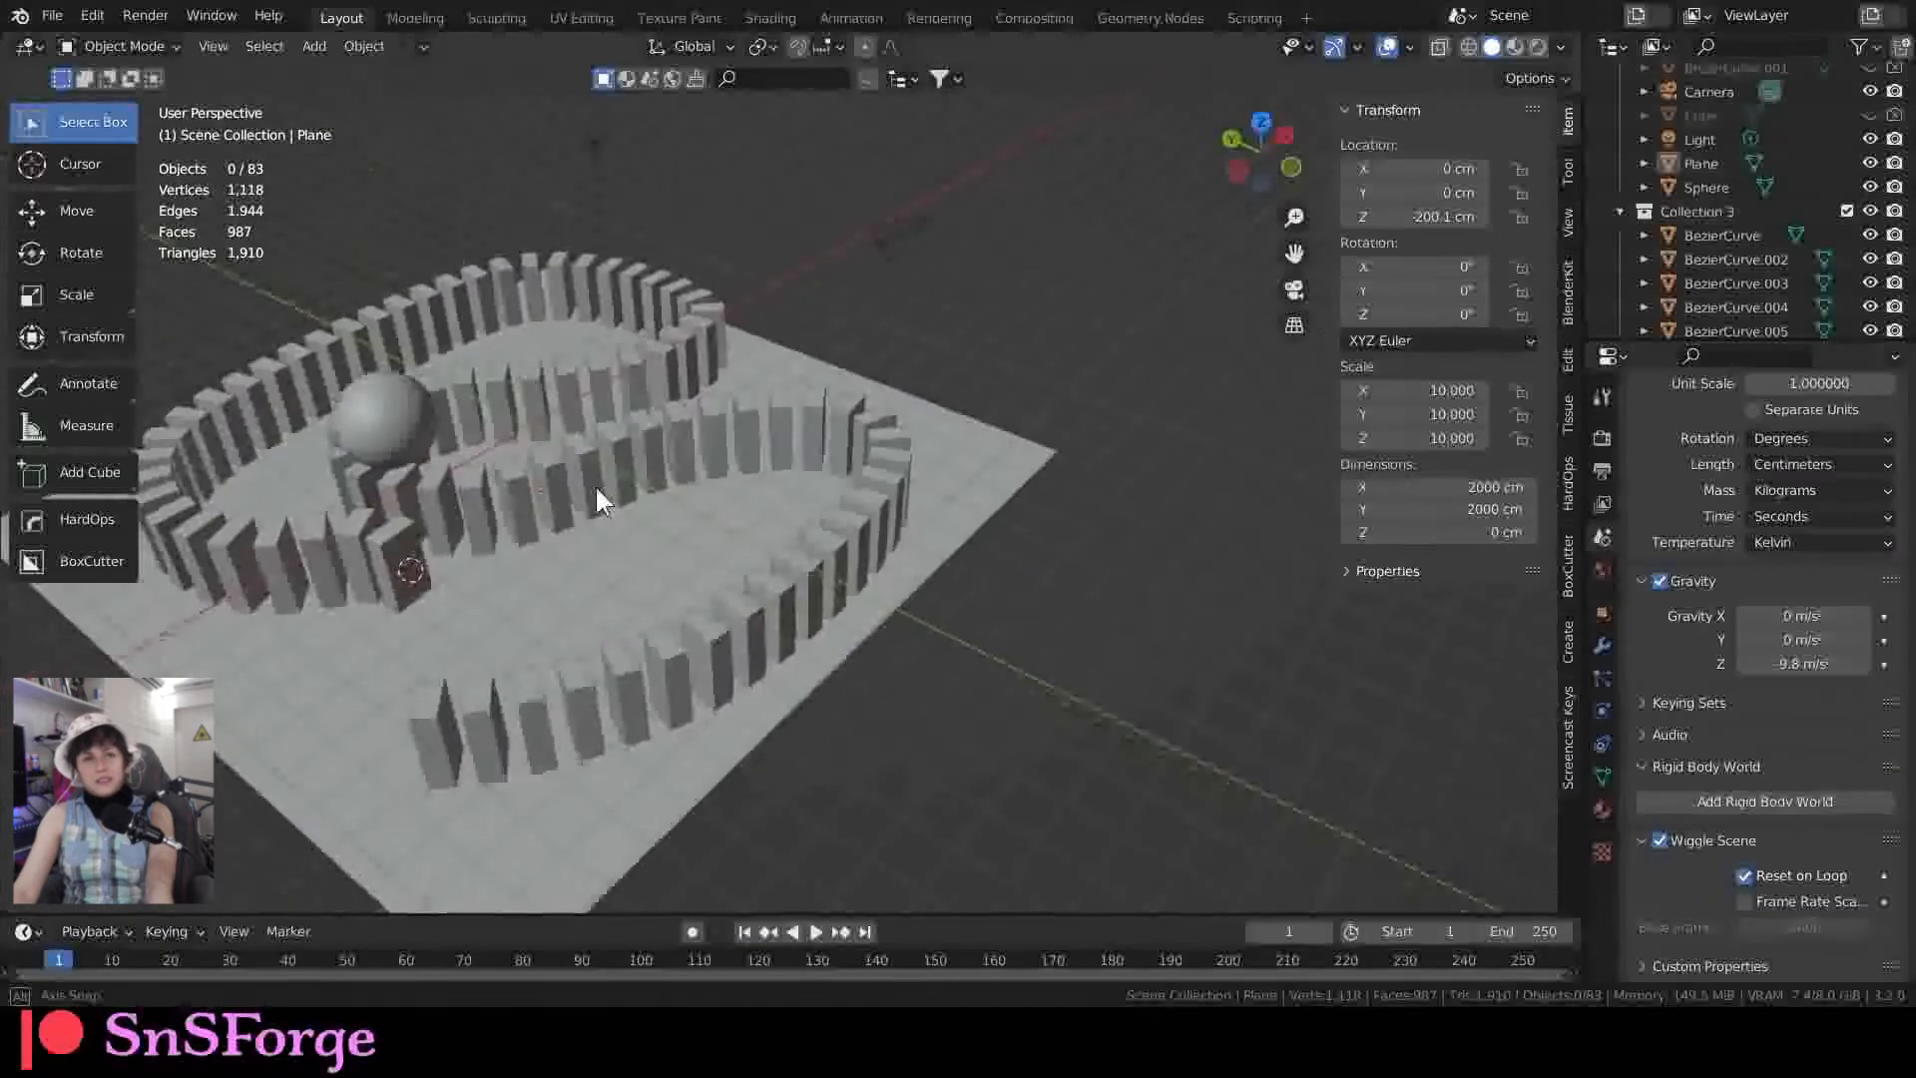
{"action": "left_click", "coordinate": [1594, 713]}
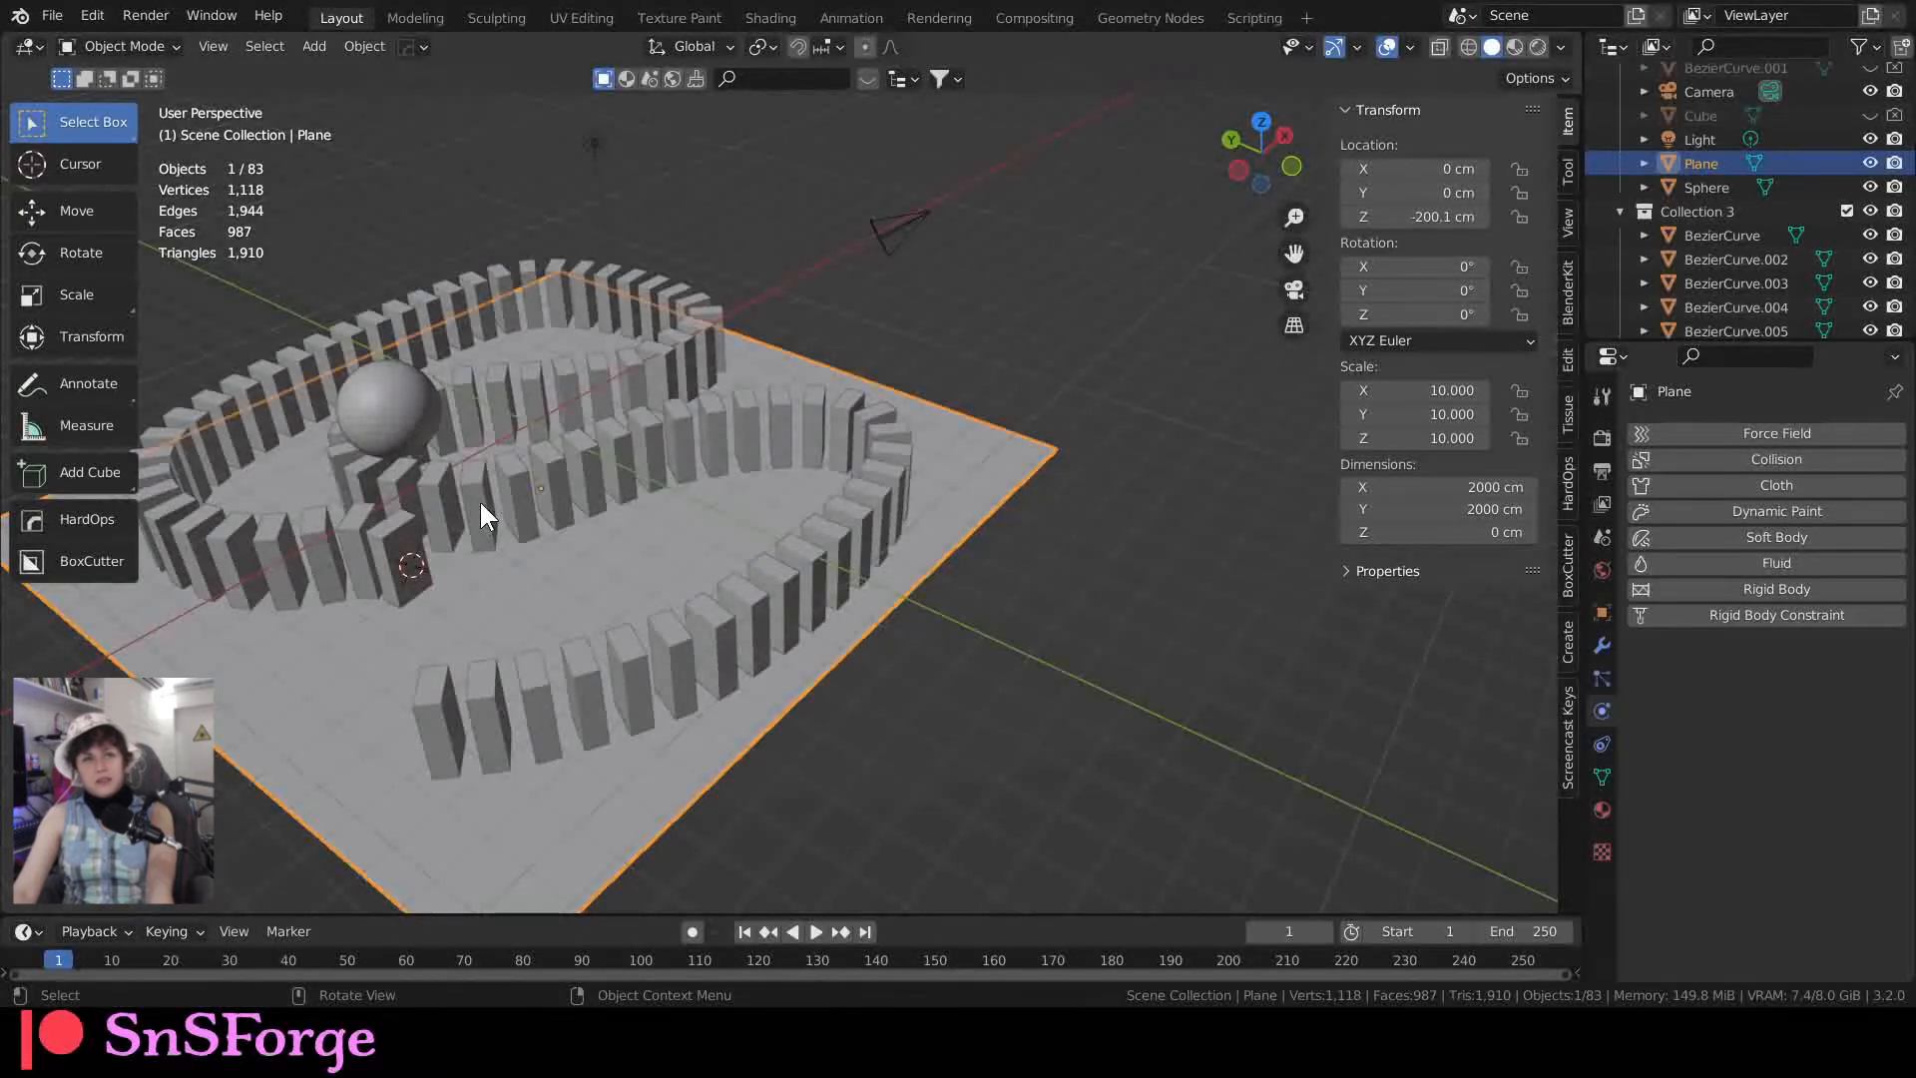
{"action": "left_click", "coordinate": [411, 557]}
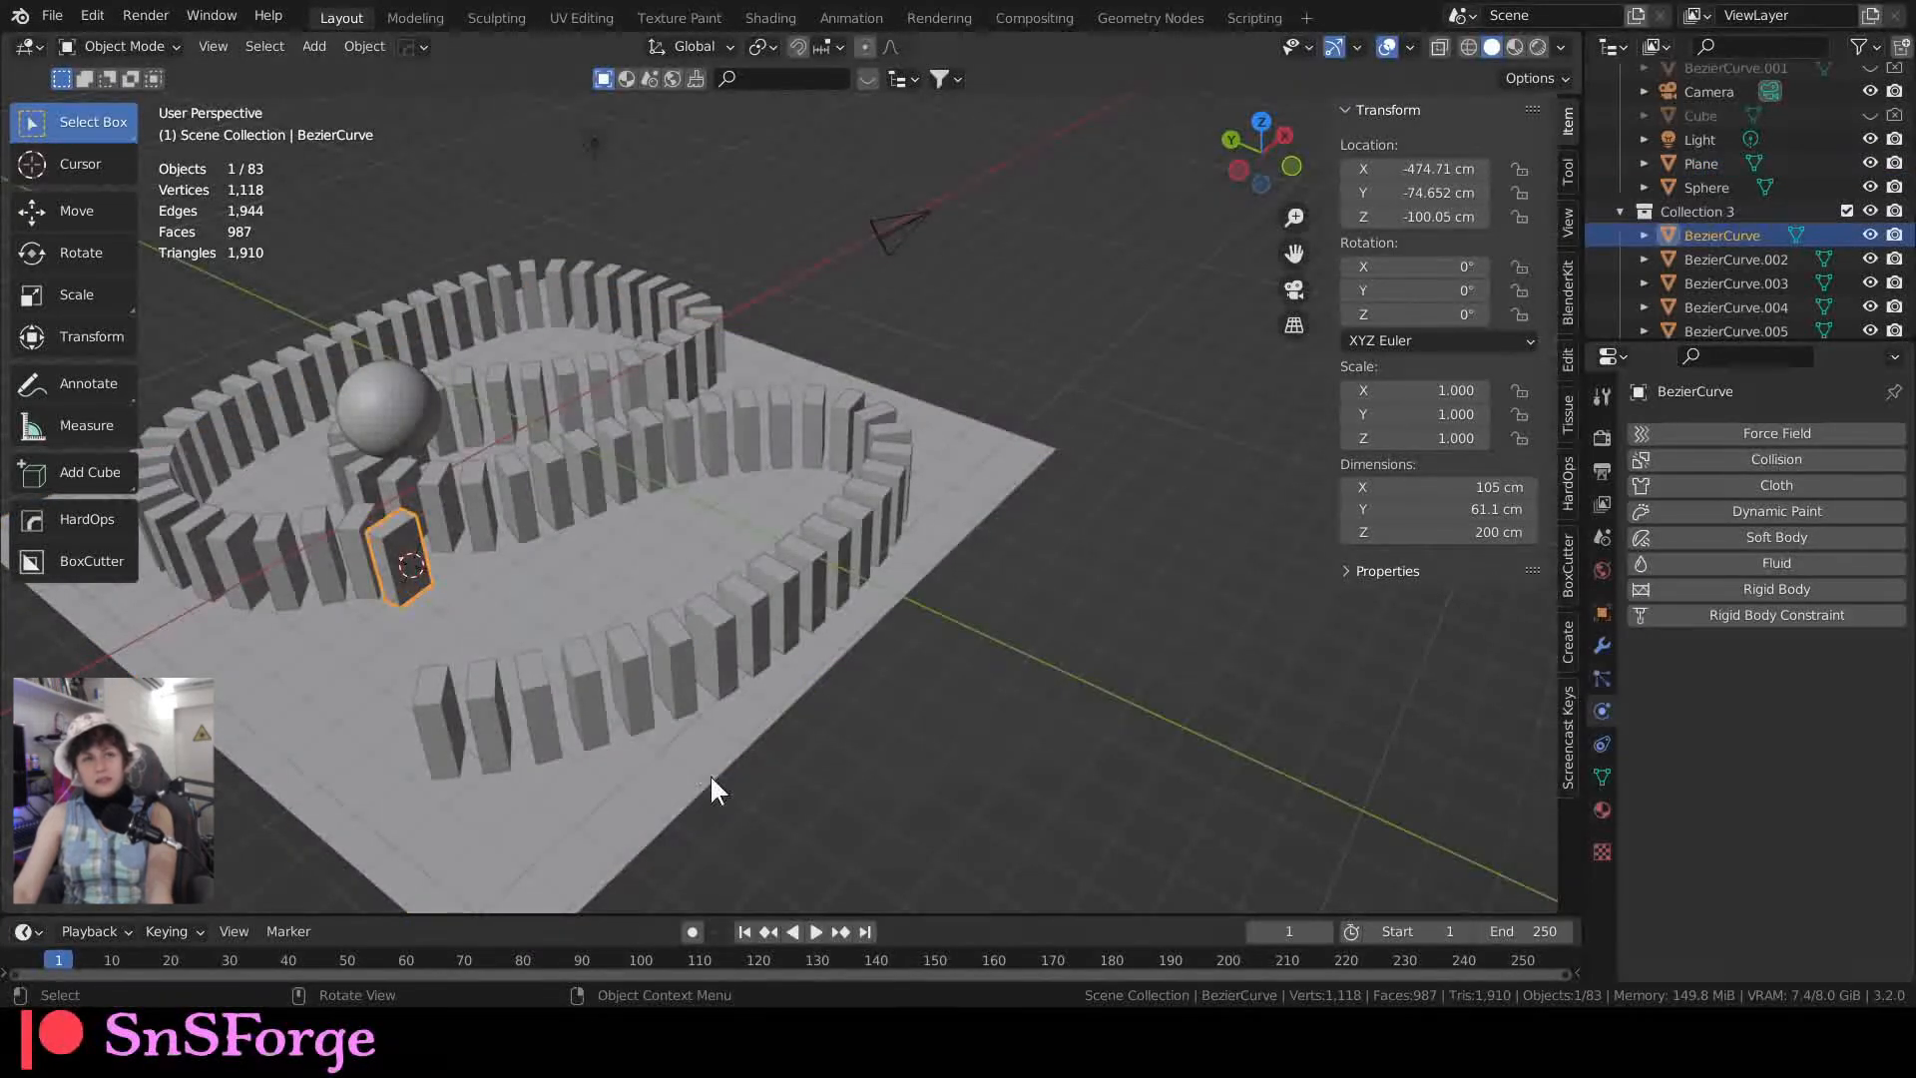
{"action": "left_click", "coordinate": [812, 933]}
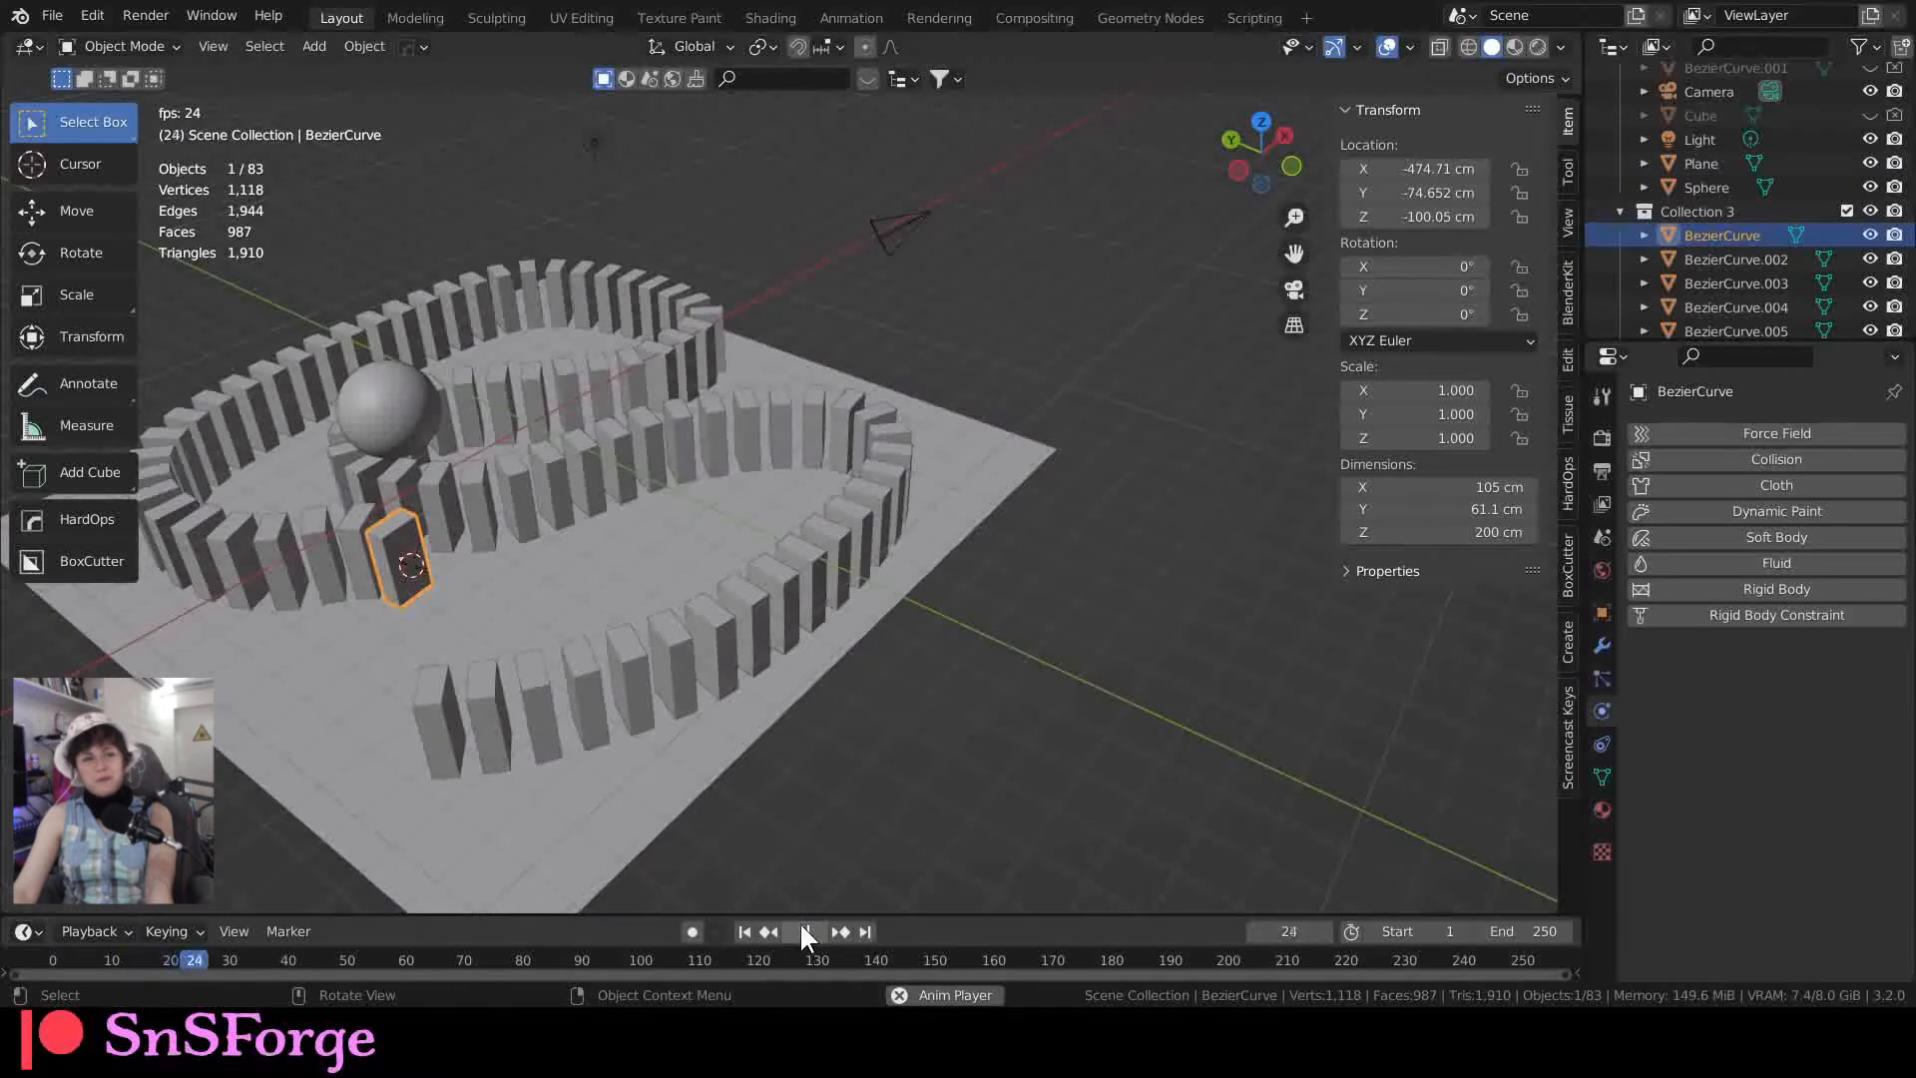
{"action": "left_click", "coordinate": [804, 928]}
{"action": "left_click", "coordinate": [745, 931]}
Step: Add a passive rigid body to the Plane under the dominoes
{"action": "middle_click_drag", "start_coordinate": [557, 805], "coordinate": [623, 671]}
{"action": "left_click", "coordinate": [622, 671]}
{"action": "left_click", "coordinate": [349, 46]}
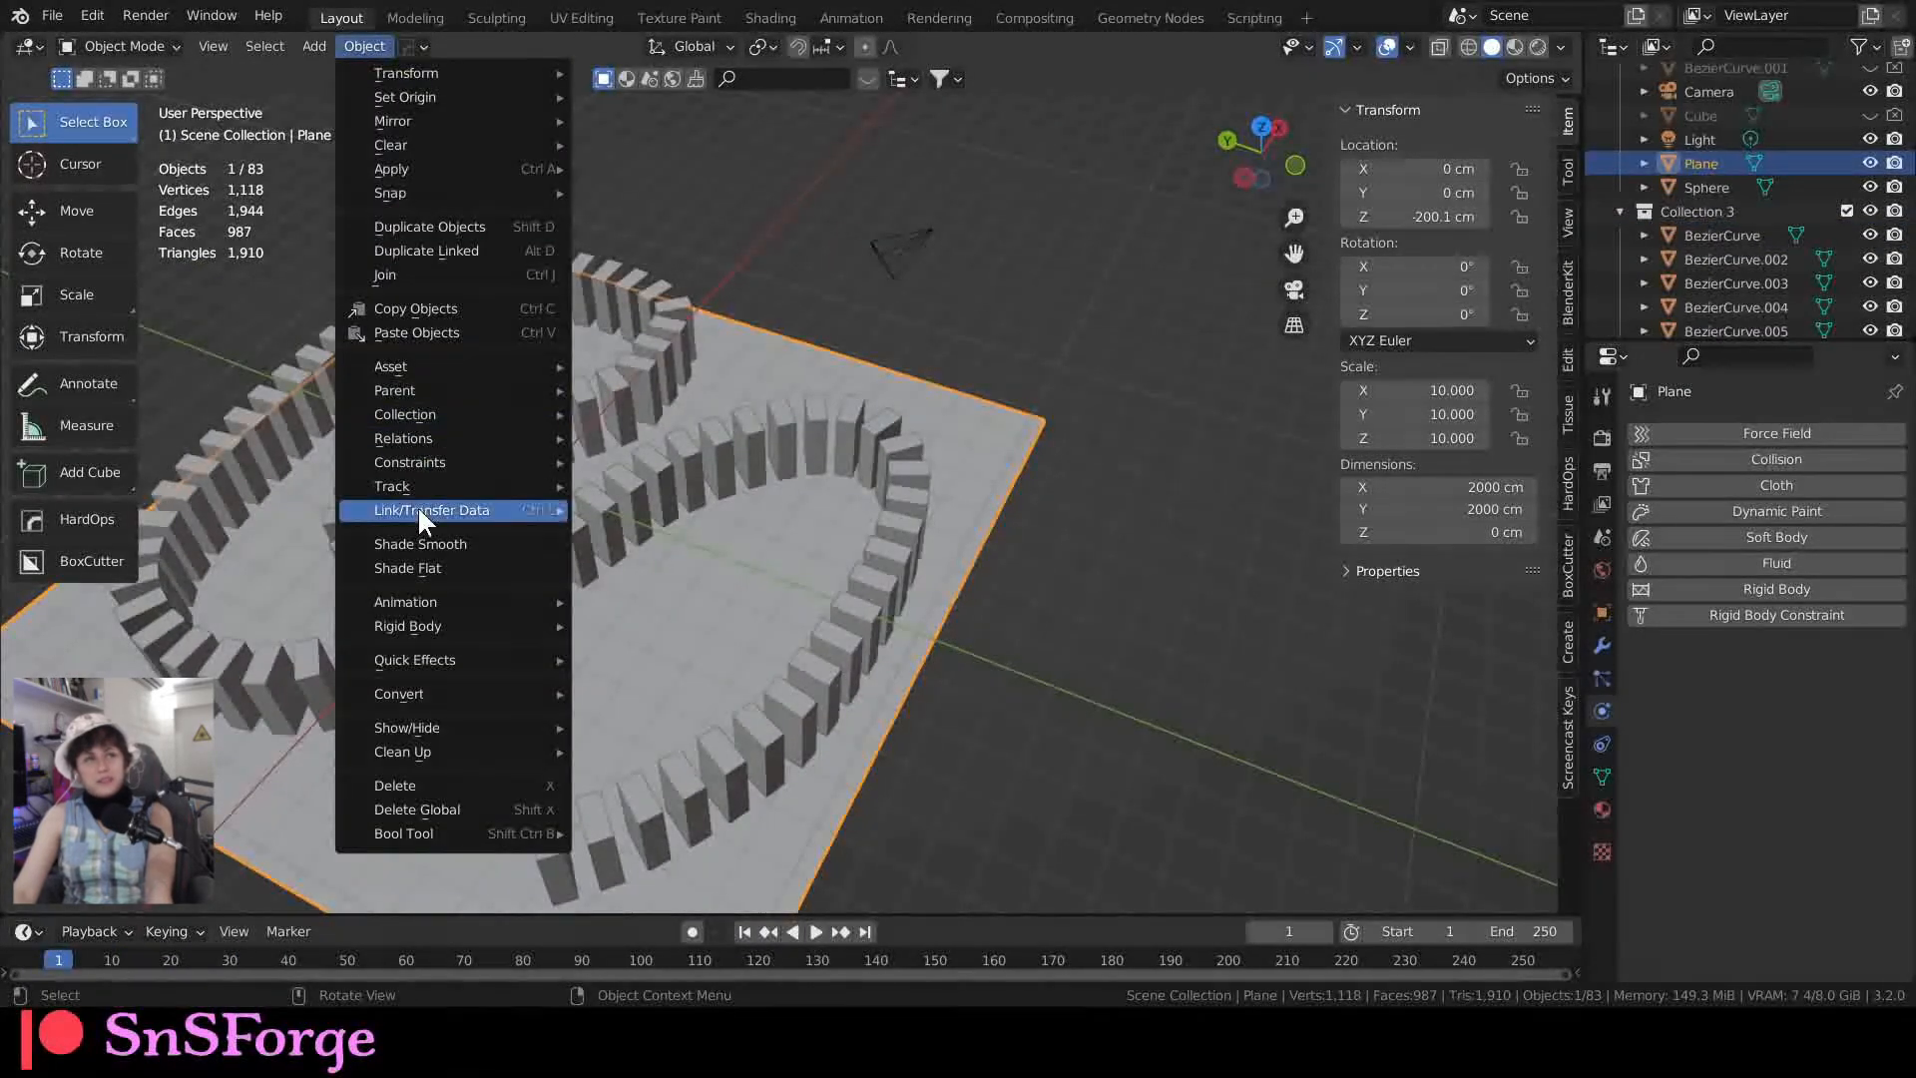
{"action": "mouse_move", "coordinate": [473, 623]}
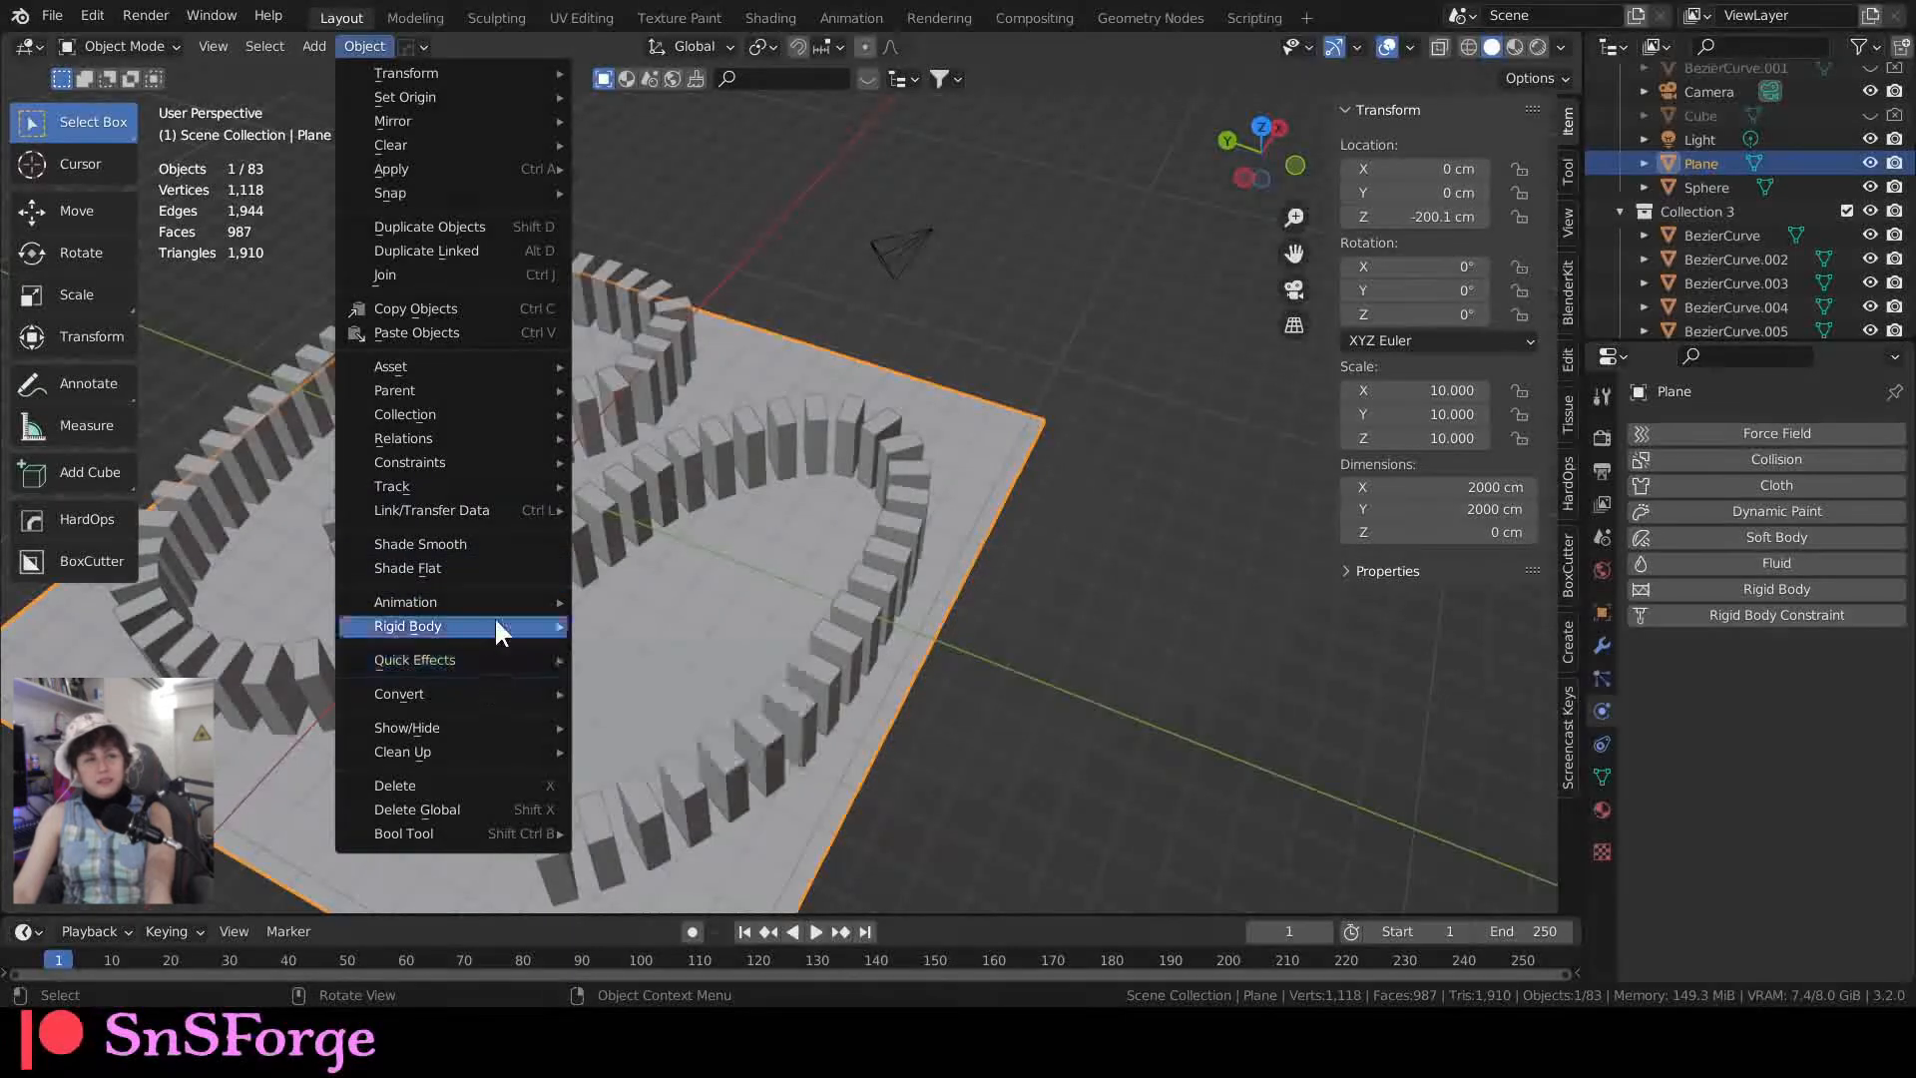
{"action": "left_click", "coordinate": [664, 651]}
Step: Add an active rigid body to the Sphere above the first domino
{"action": "middle_click_drag", "start_coordinate": [657, 639], "coordinate": [561, 597]}
{"action": "left_click", "coordinate": [439, 501]}
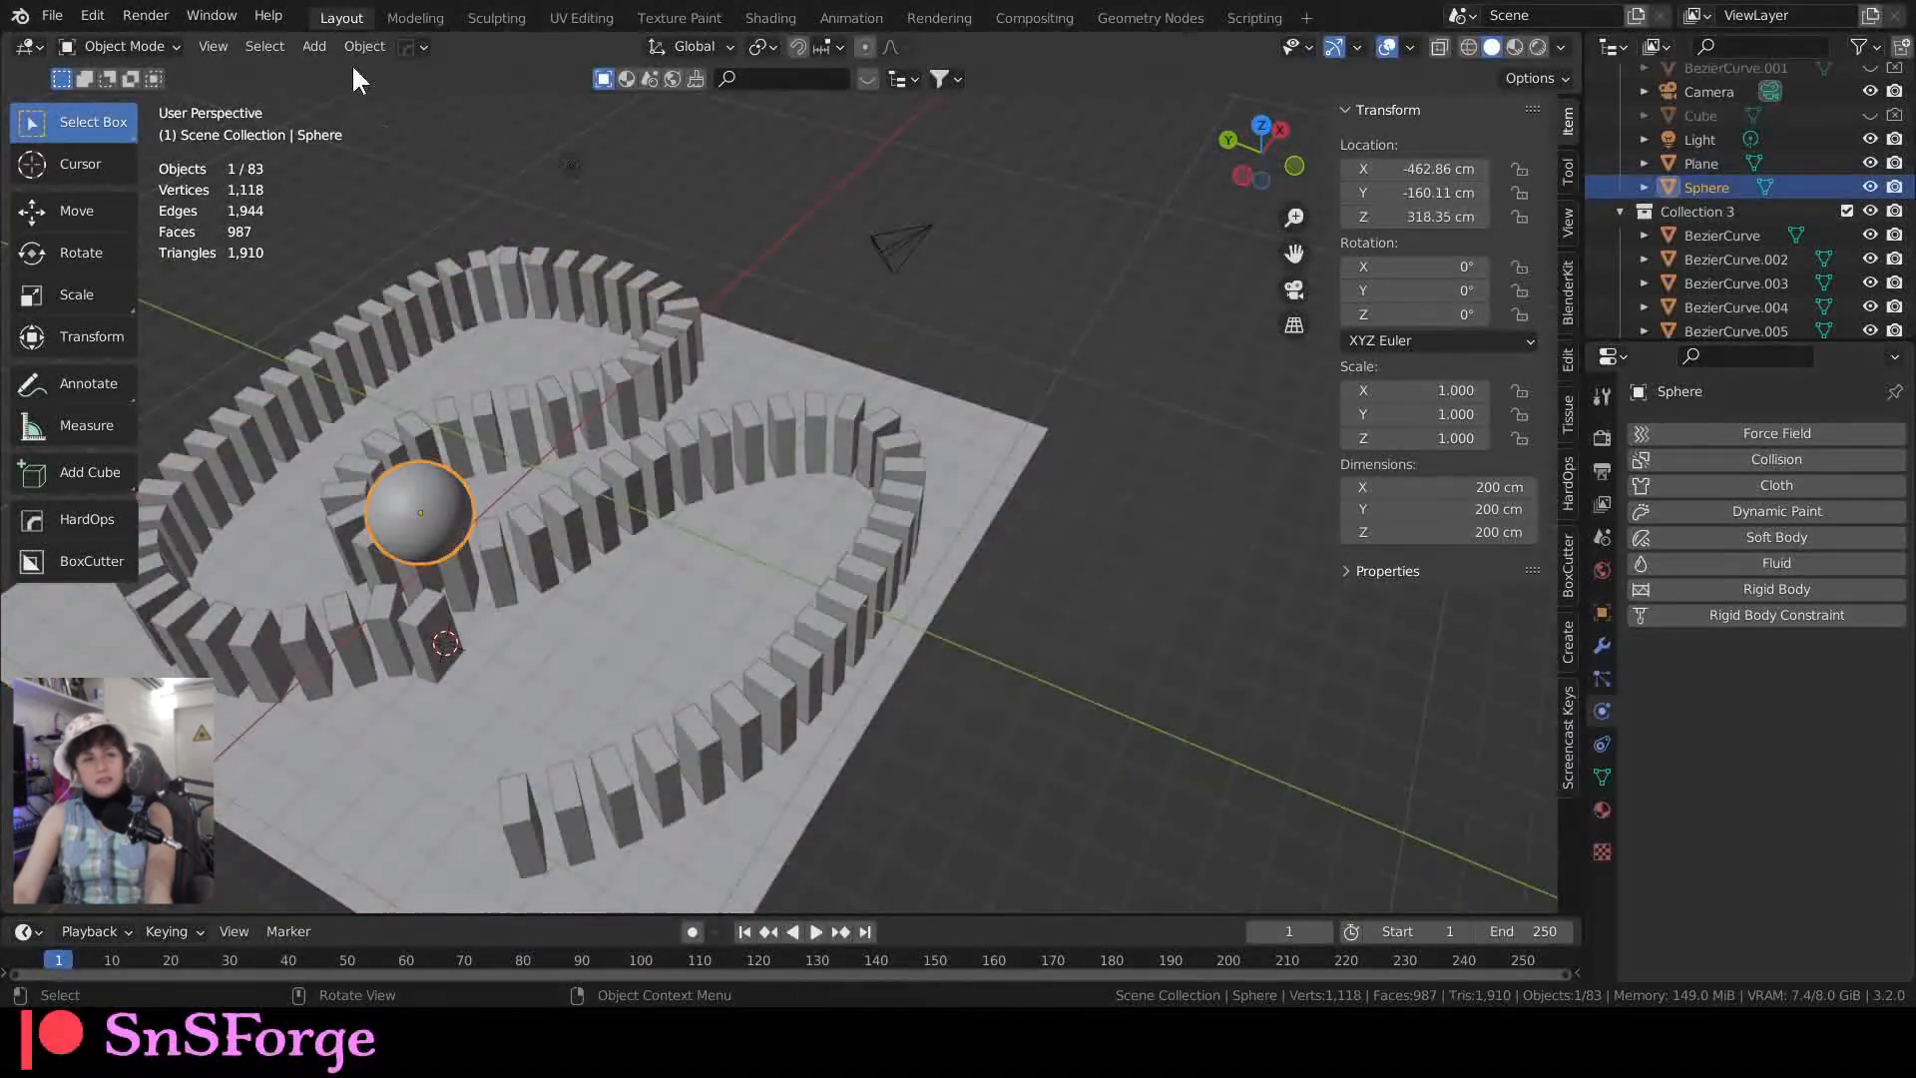
{"action": "left_click", "coordinate": [365, 46]}
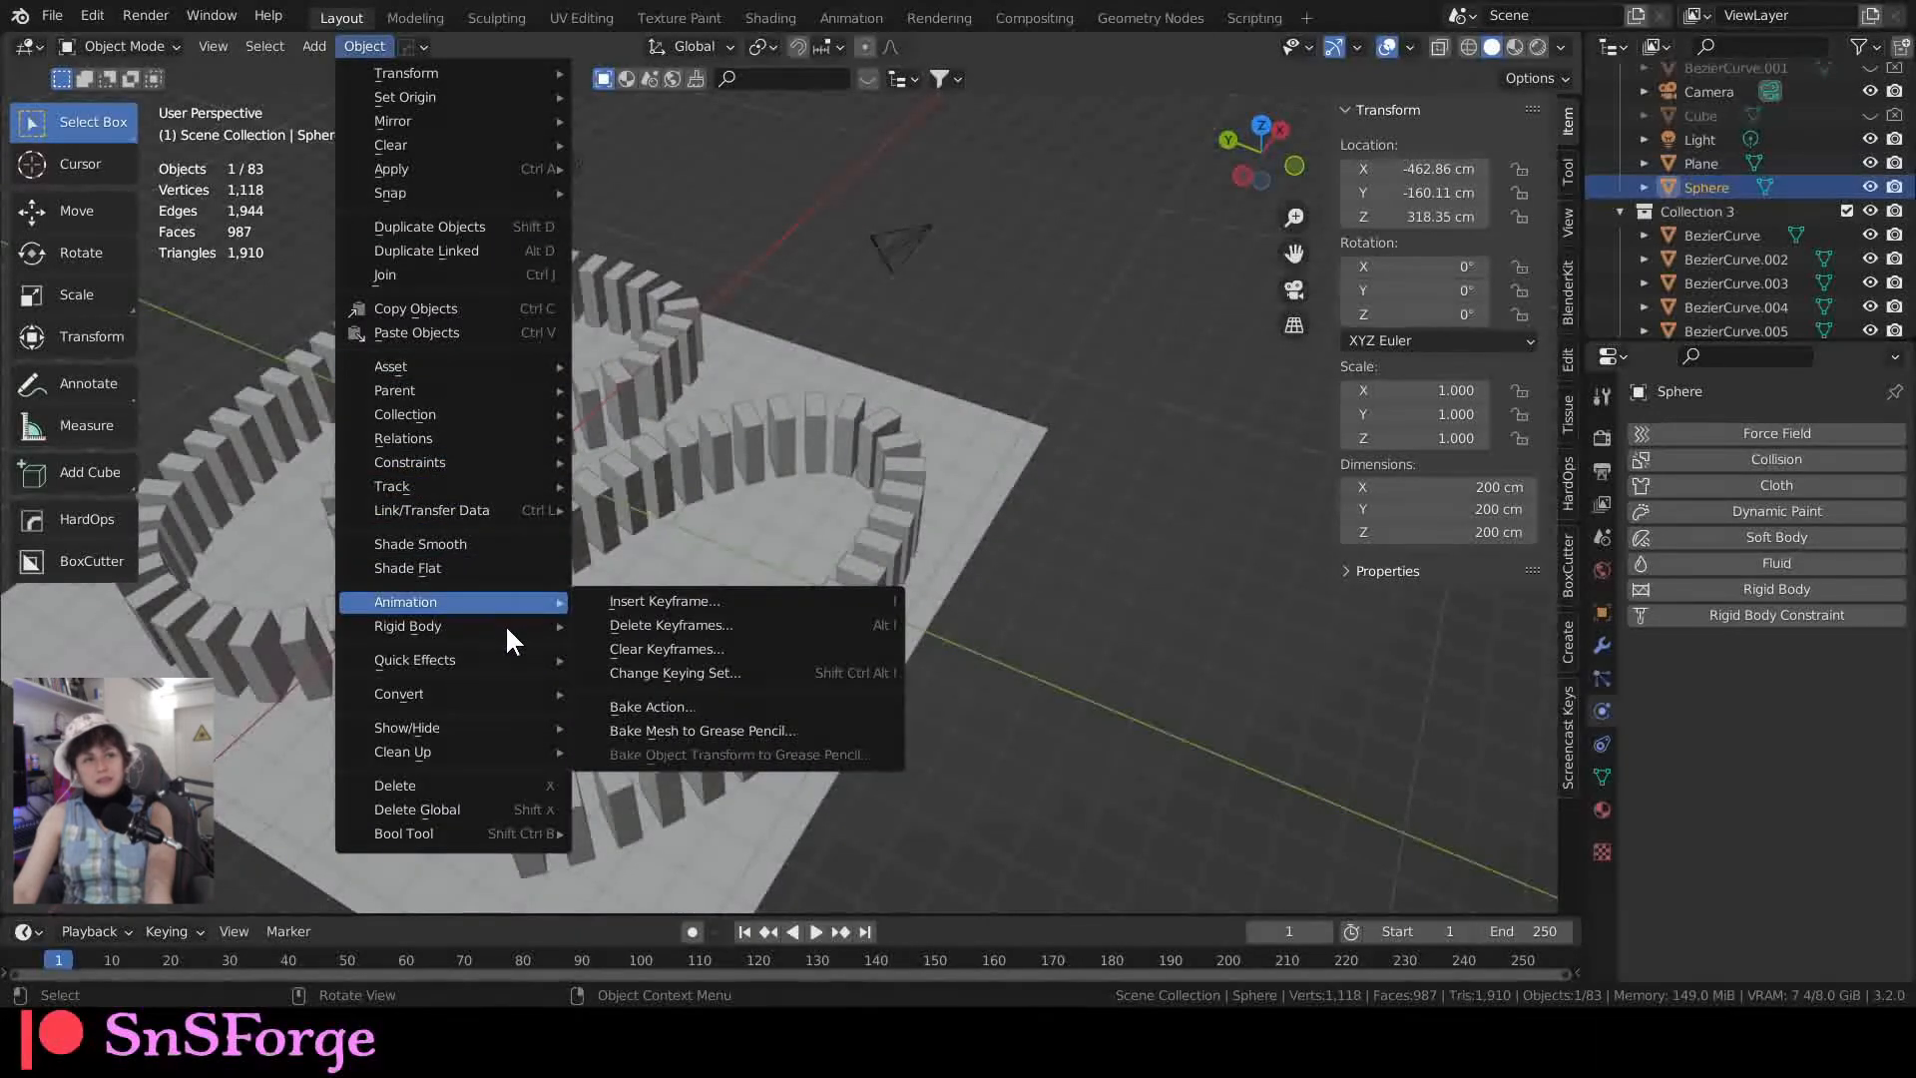
{"action": "mouse_move", "coordinate": [511, 628]}
{"action": "left_click", "coordinate": [613, 629]}
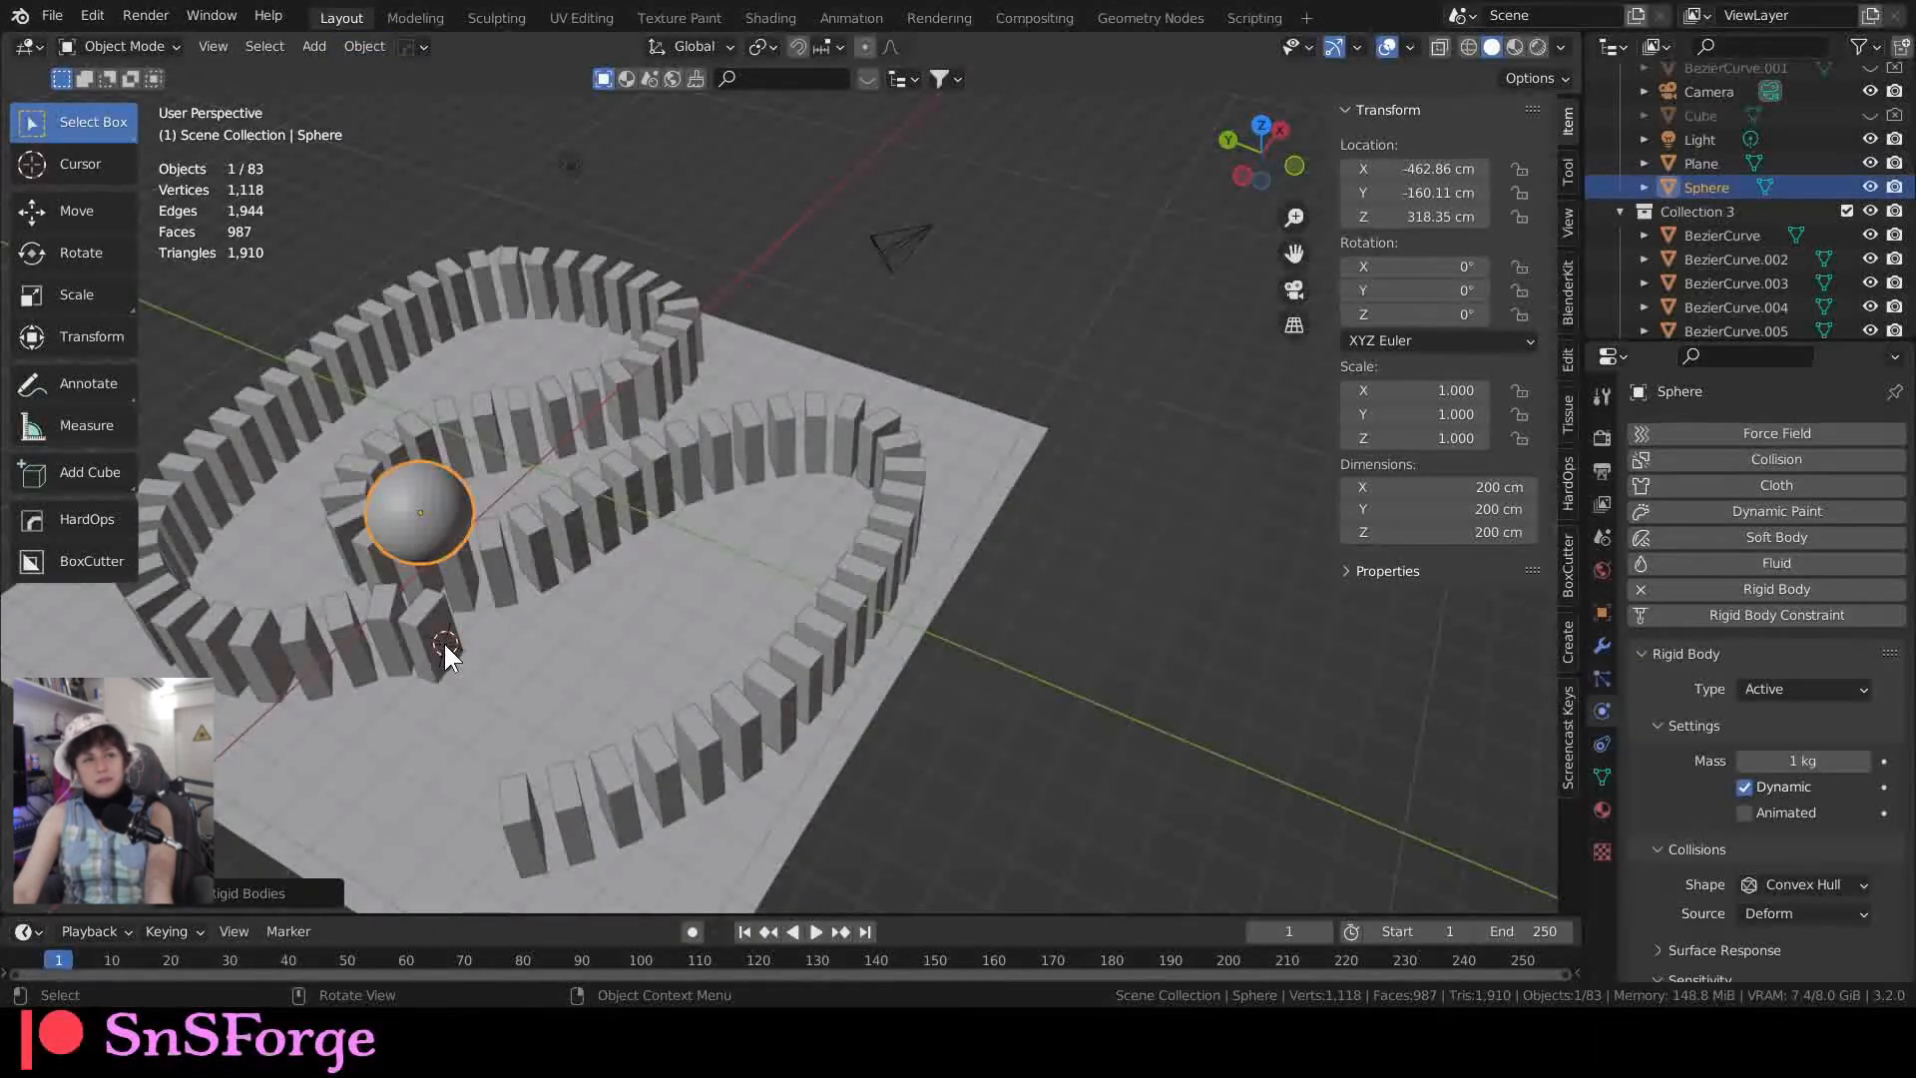
Step: Select all of Collection 3's dominoes with the first one active, and add active rigid bodies to them
{"action": "left_click", "coordinate": [446, 656]}
{"action": "left_click", "coordinate": [1721, 211]}
{"action": "right_click", "coordinate": [1732, 212]}
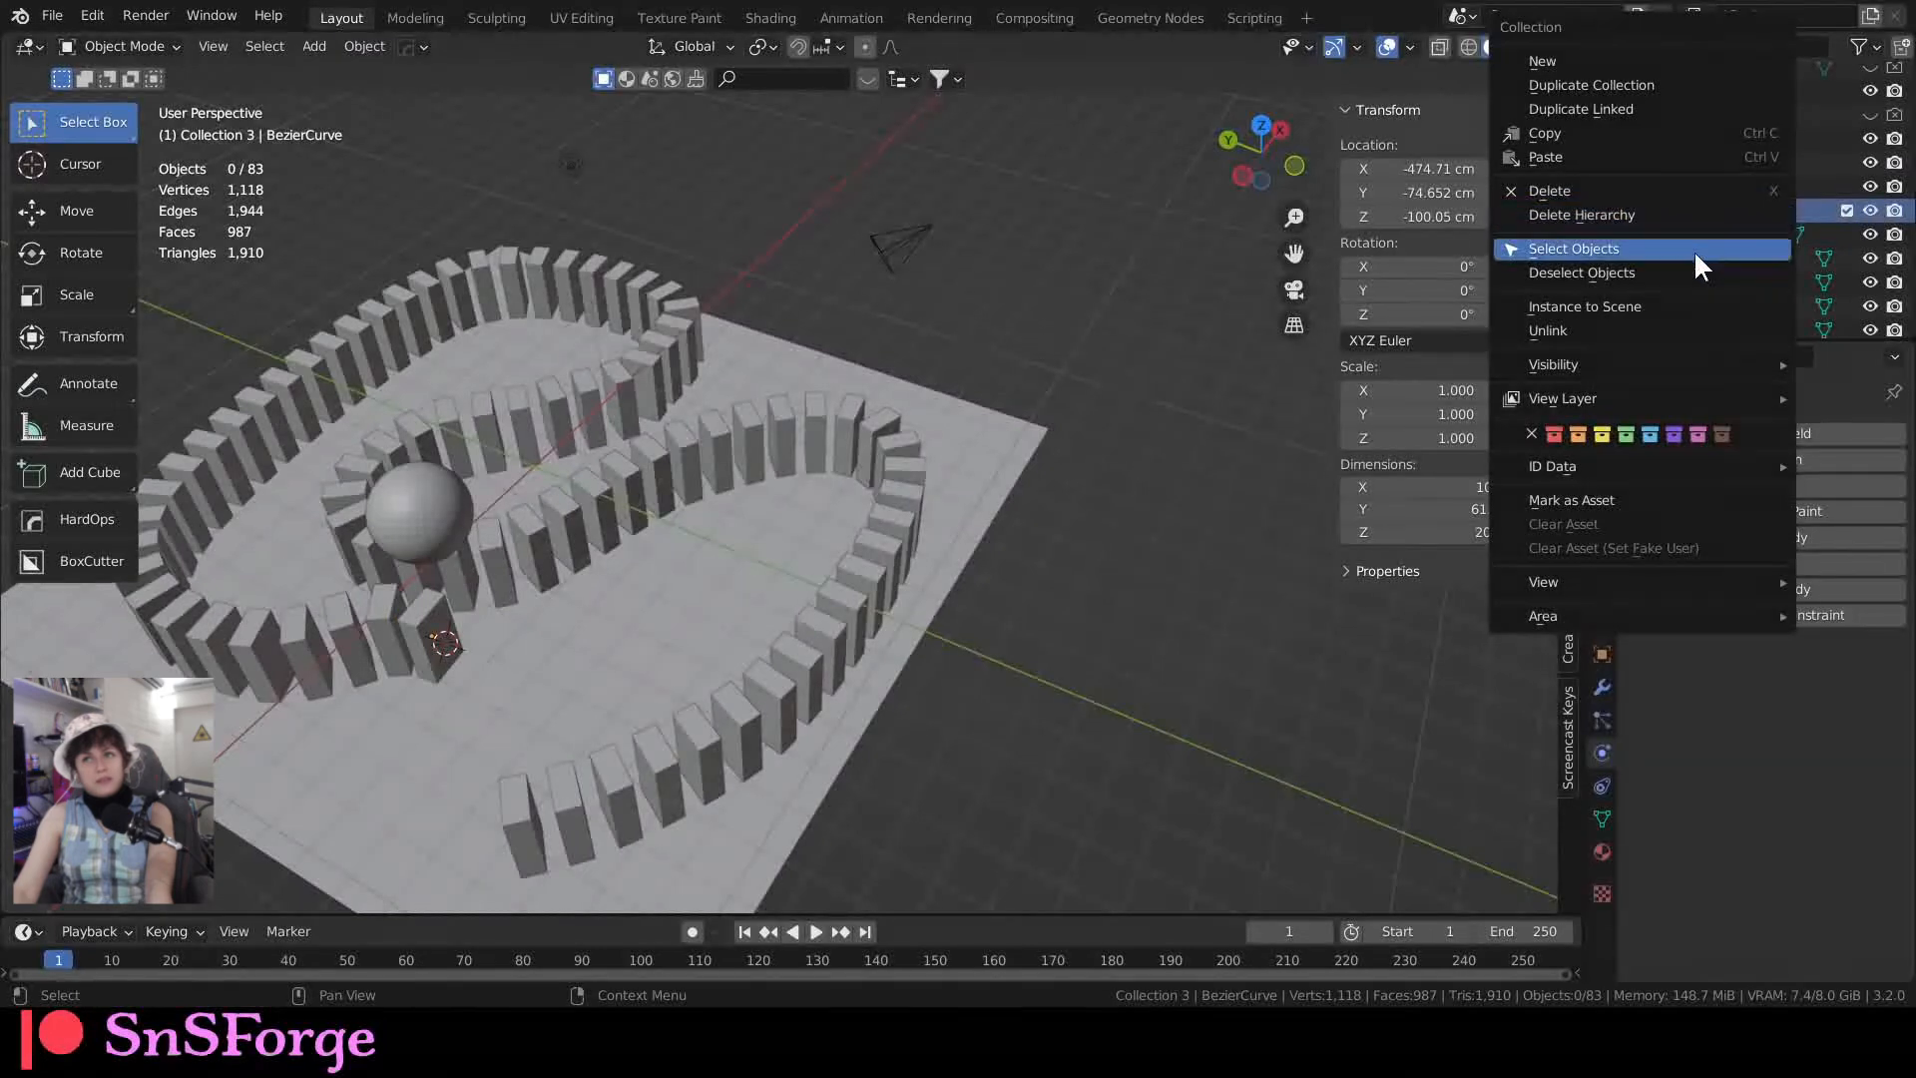
{"action": "left_click", "coordinate": [1686, 252]}
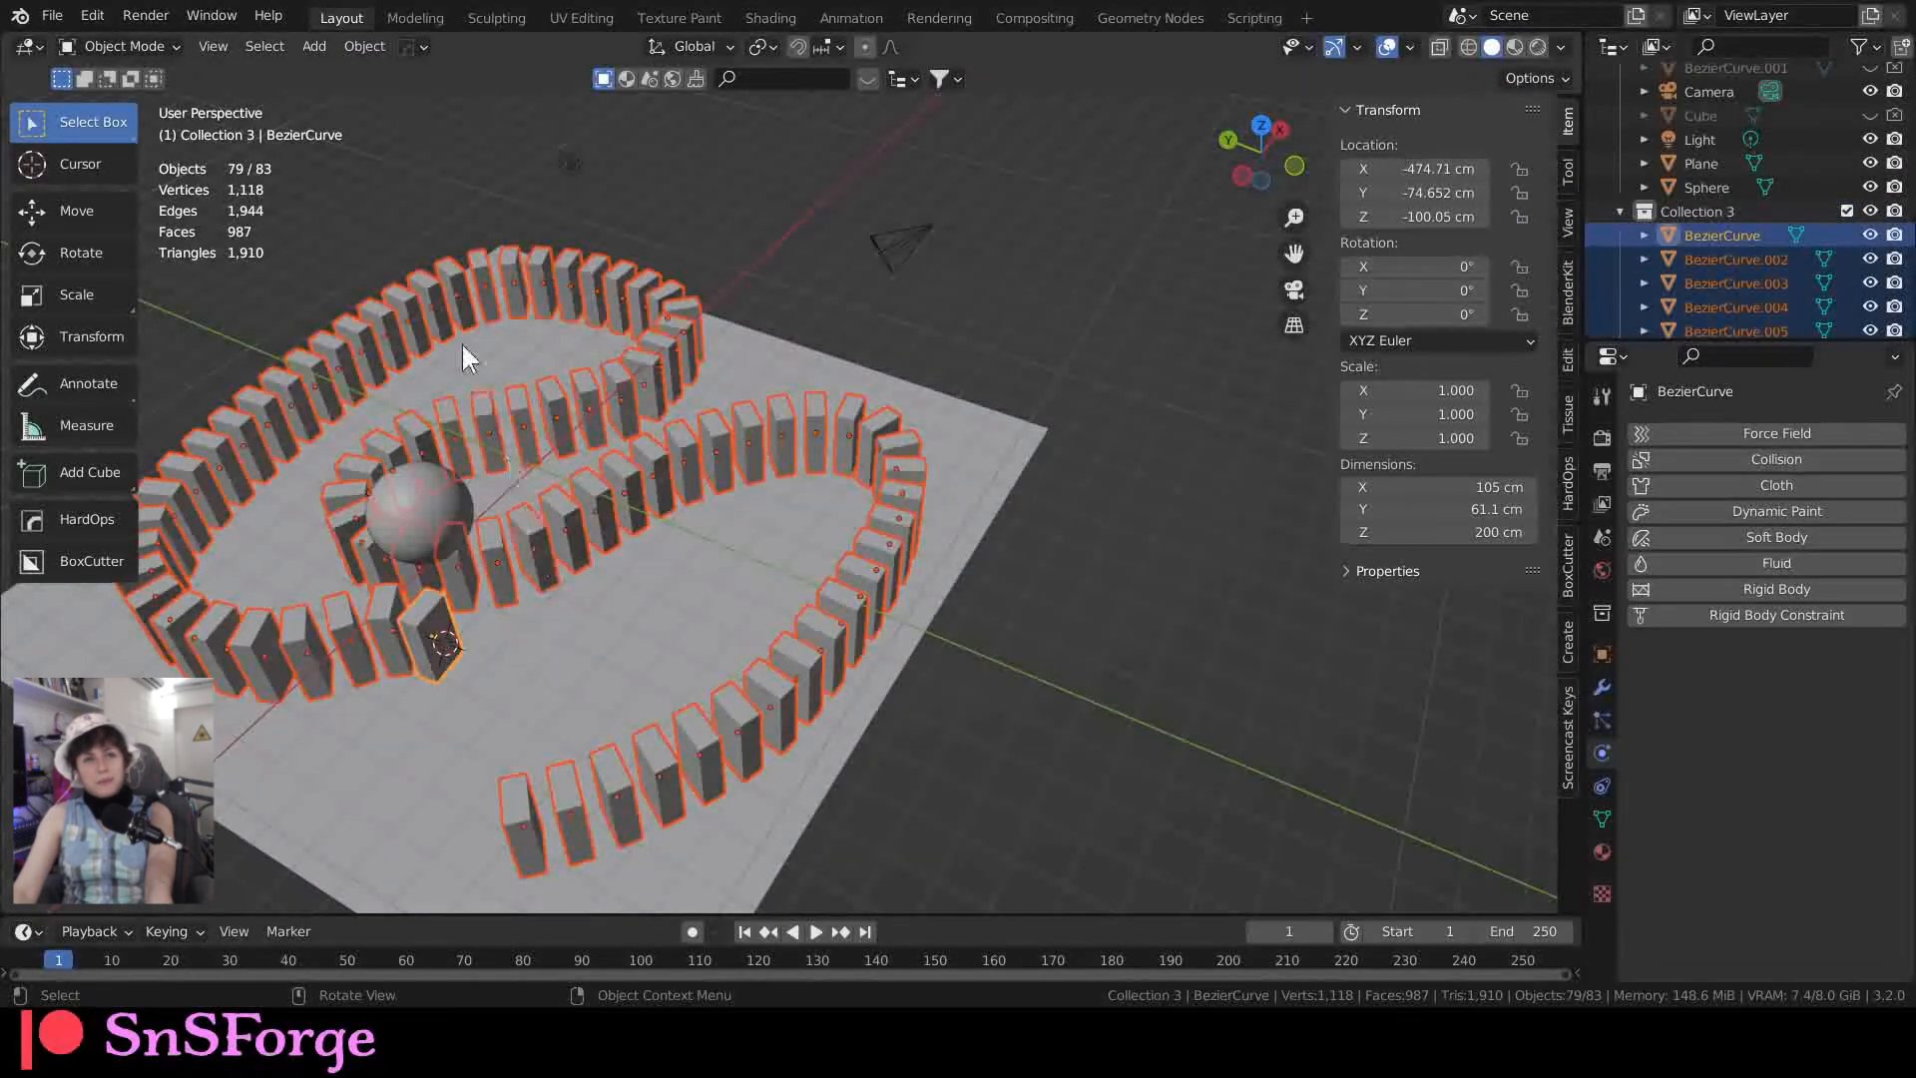
{"action": "left_click", "coordinate": [356, 48]}
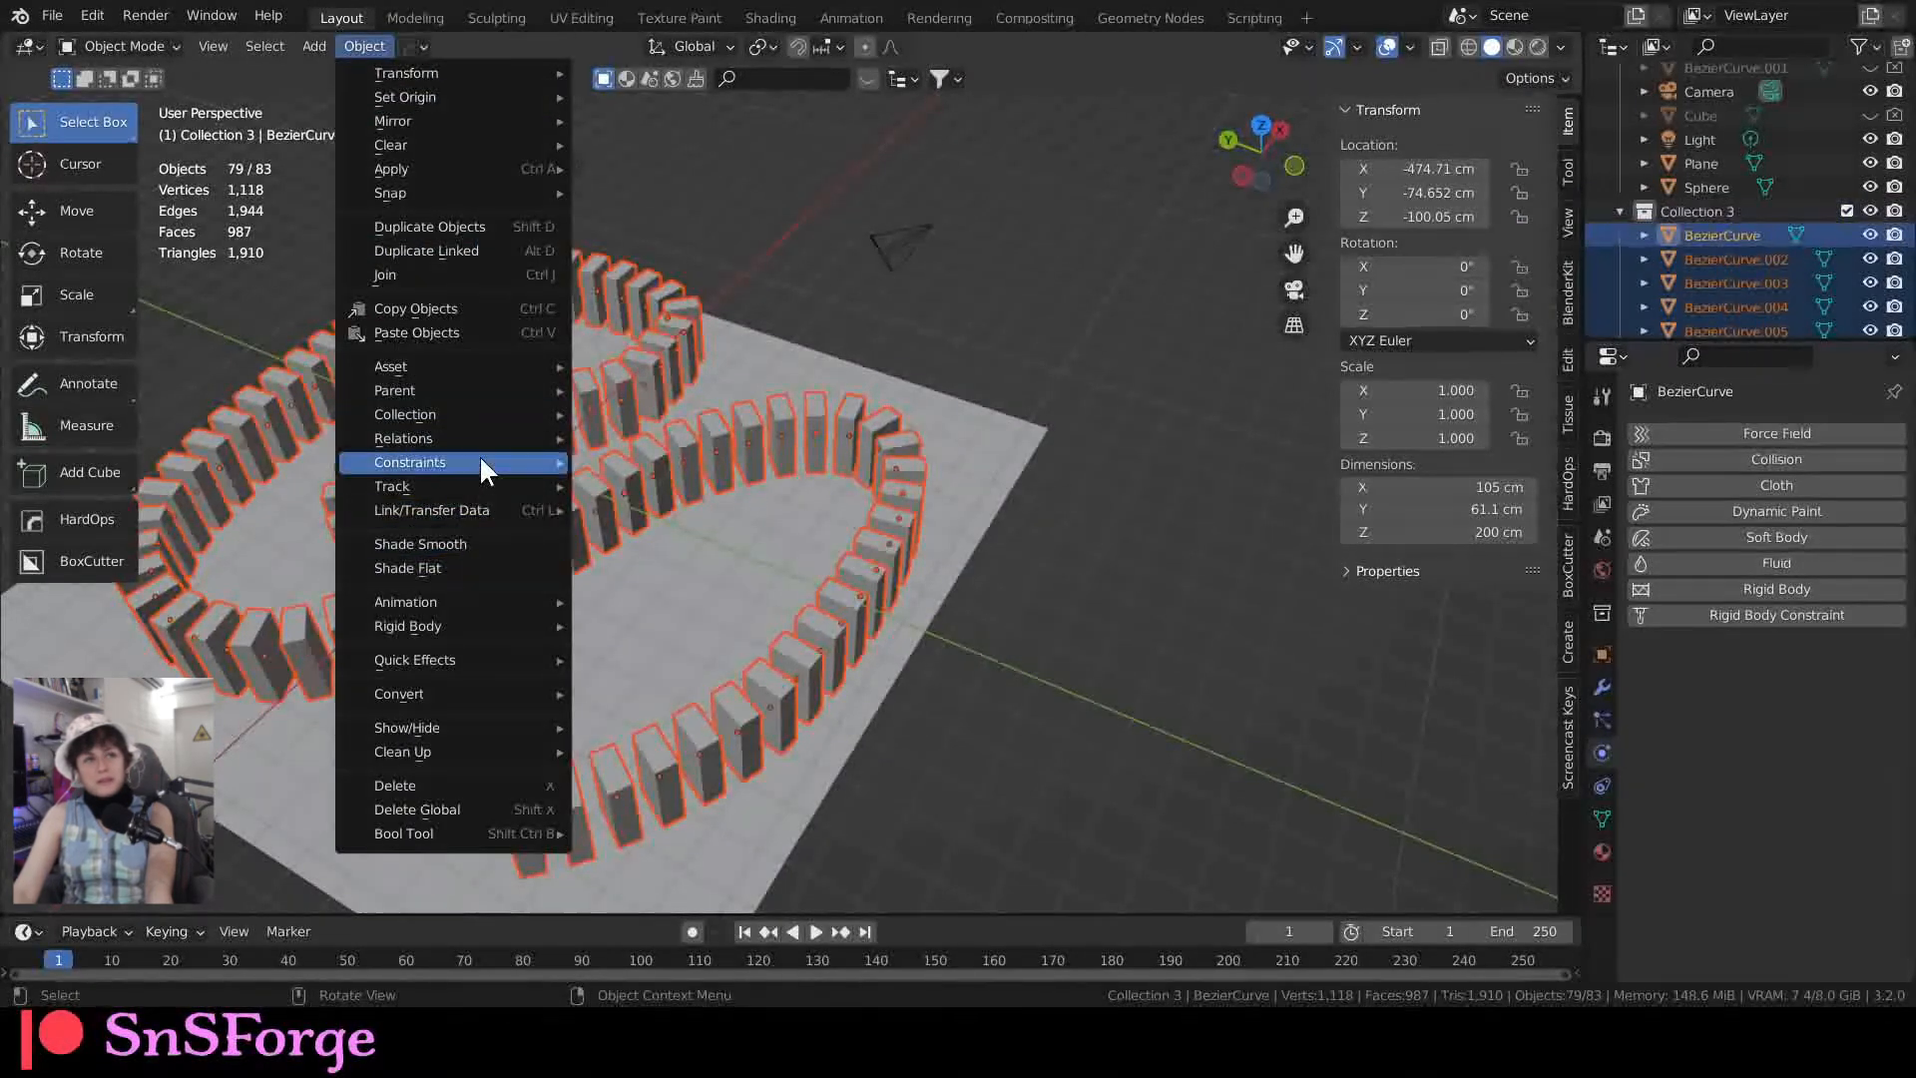
{"action": "mouse_move", "coordinate": [465, 603]}
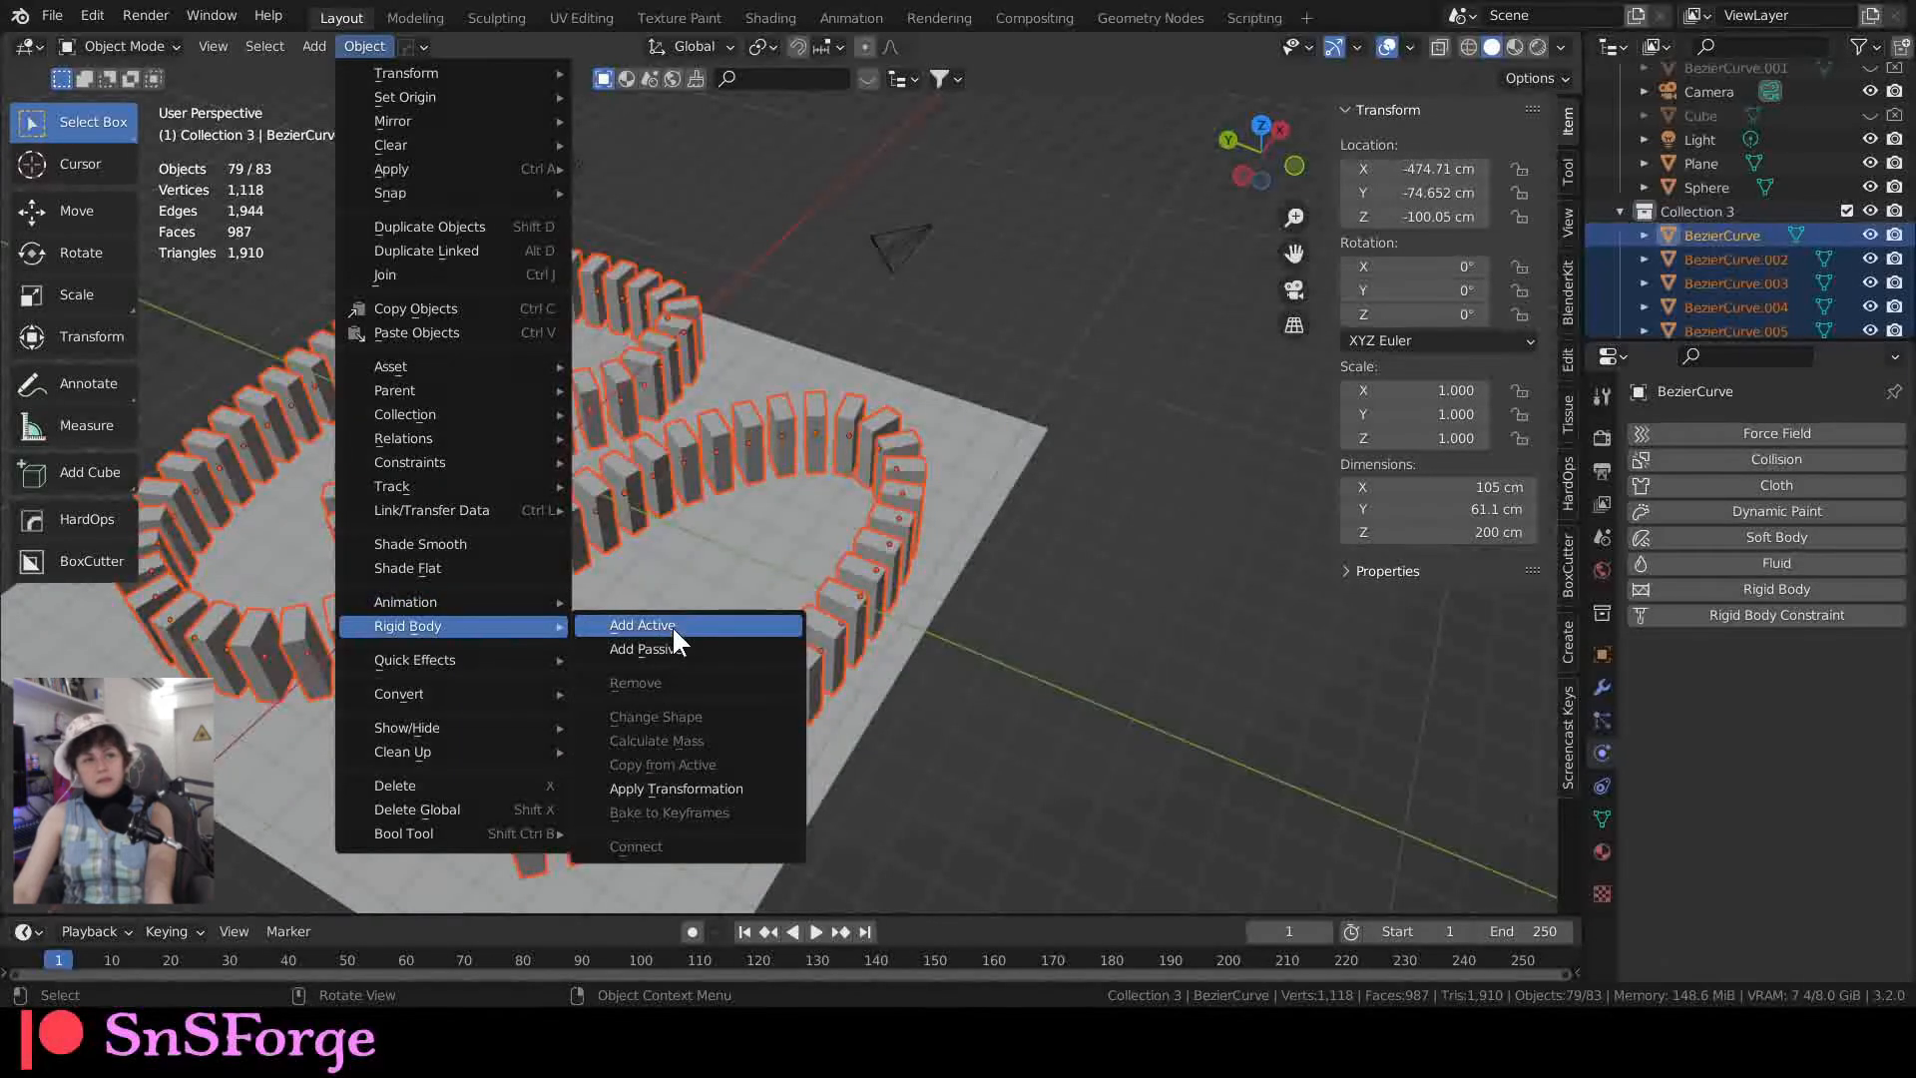
{"action": "left_click", "coordinate": [673, 625]}
Step: Set the active domino's rigid body mass to 0.5 kg and enable Deactivation in its dynamics settings
{"action": "left_click", "coordinate": [1844, 763]}
{"action": "type", "text": ".5"}
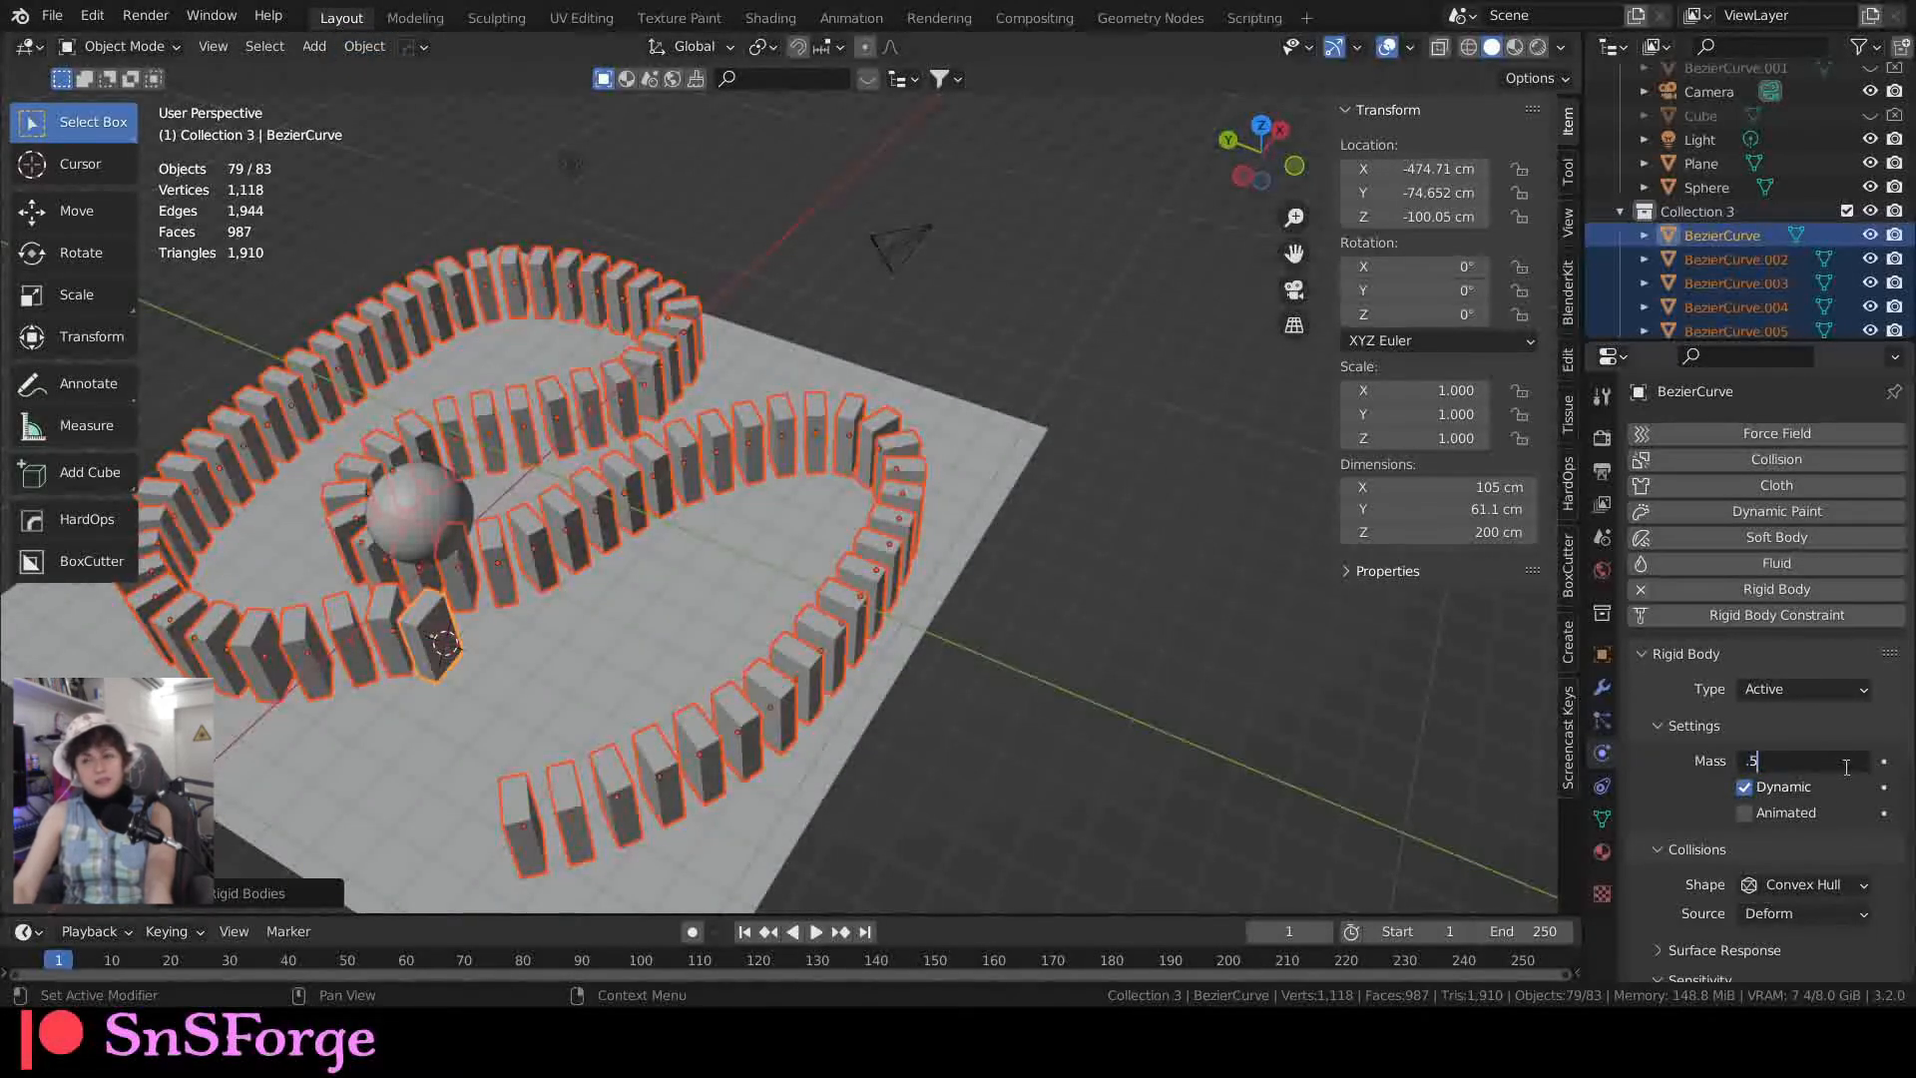
{"action": "key", "text": "Return"}
{"action": "scroll", "coordinate": [1816, 766], "scroll_direction": "down", "scroll_amount": 3}
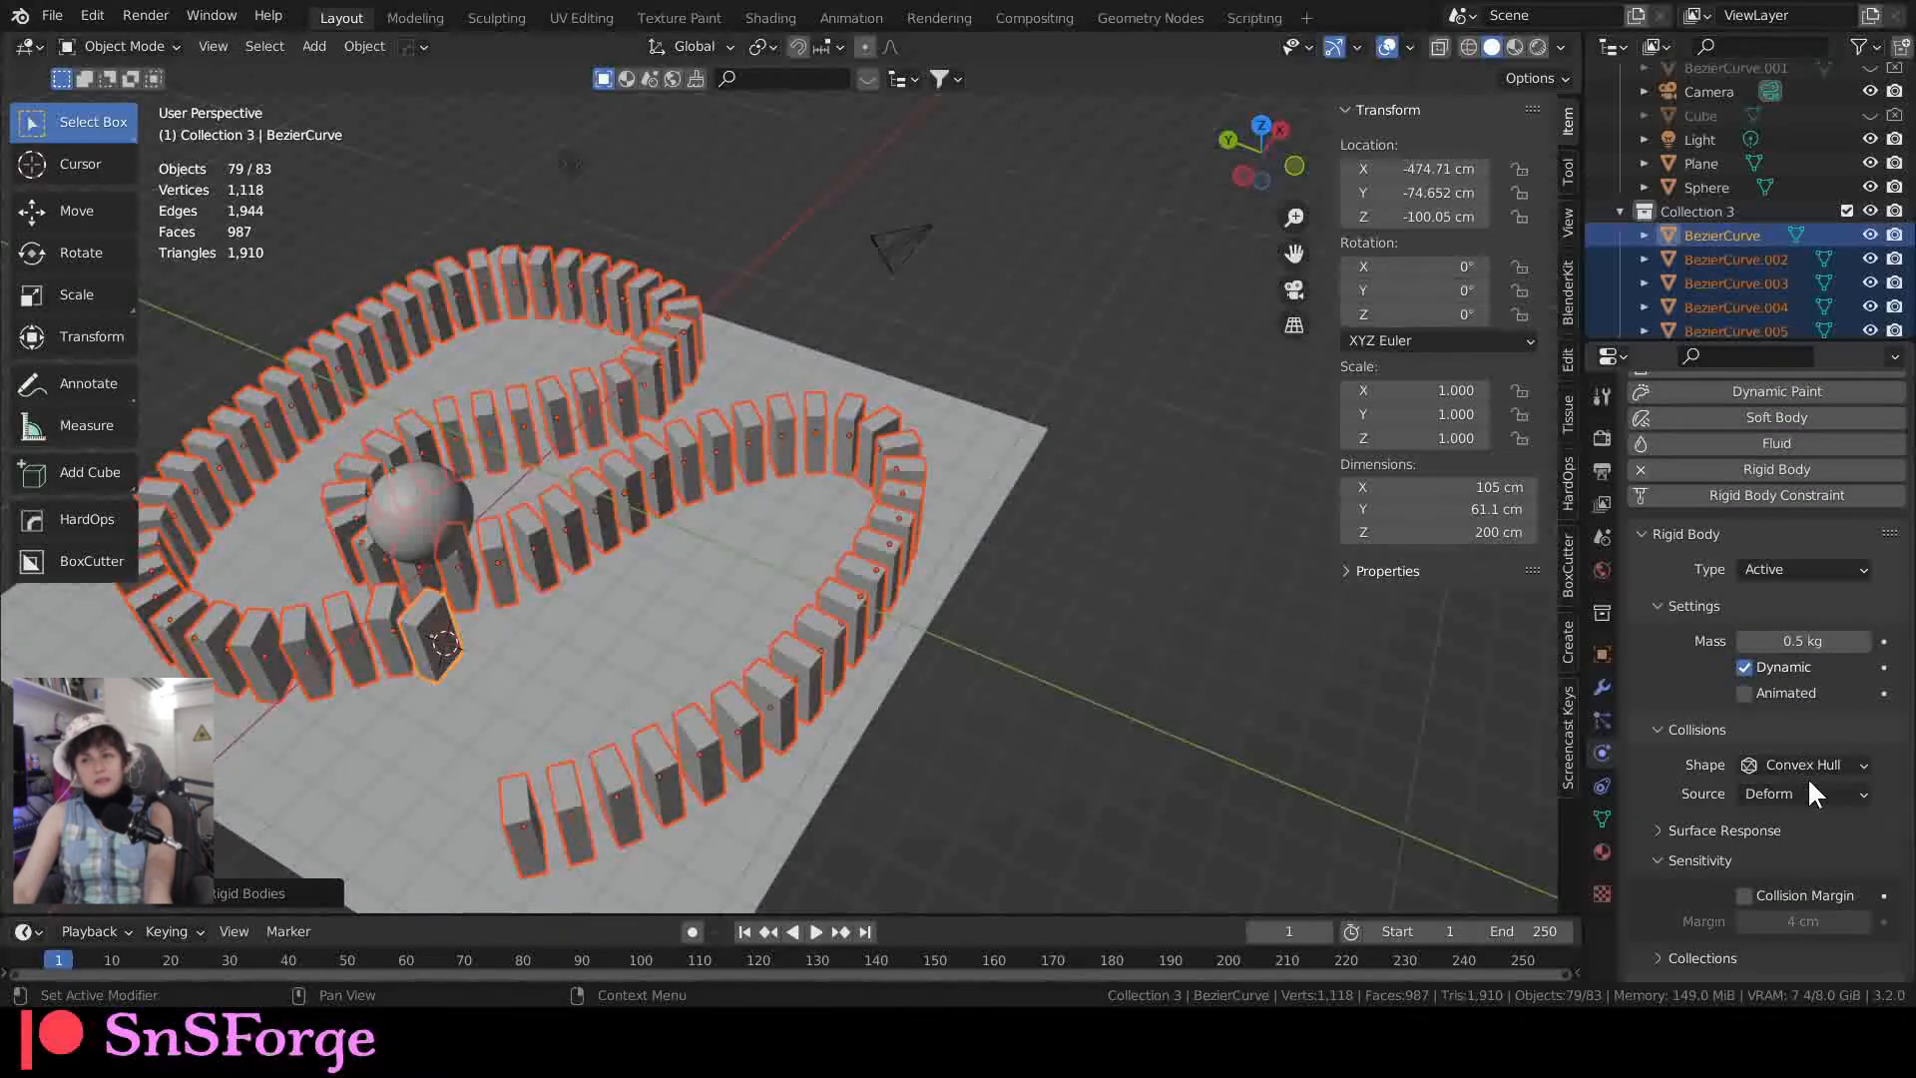
{"action": "scroll", "coordinate": [1788, 786], "scroll_direction": "down", "scroll_amount": 5}
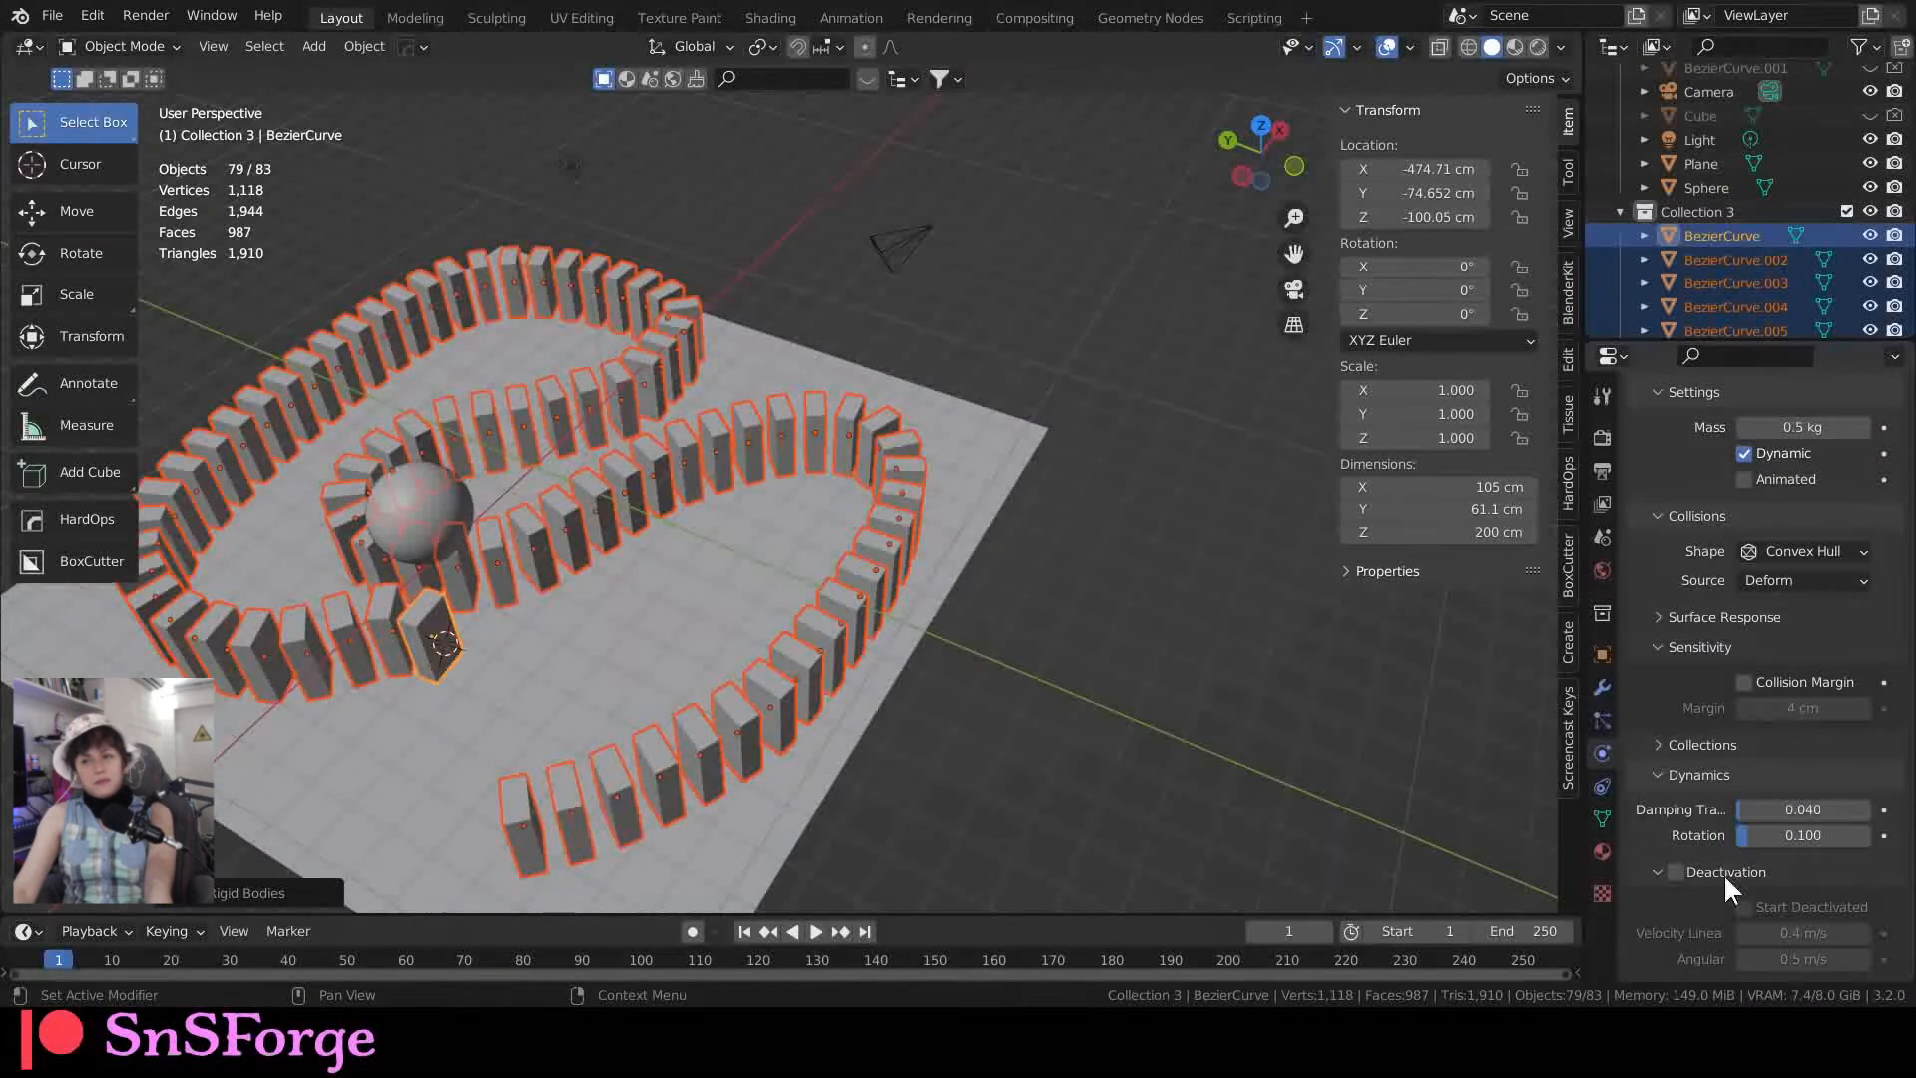
{"action": "left_click", "coordinate": [1677, 874]}
{"action": "scroll", "coordinate": [1699, 852], "scroll_direction": "up", "scroll_amount": 1}
{"action": "scroll", "coordinate": [1197, 728], "scroll_direction": "up", "scroll_amount": 3}
{"action": "scroll", "coordinate": [964, 649], "scroll_direction": "down", "scroll_amount": 5}
{"action": "key", "text": "F3"}
{"action": "left_click", "coordinate": [356, 745]}
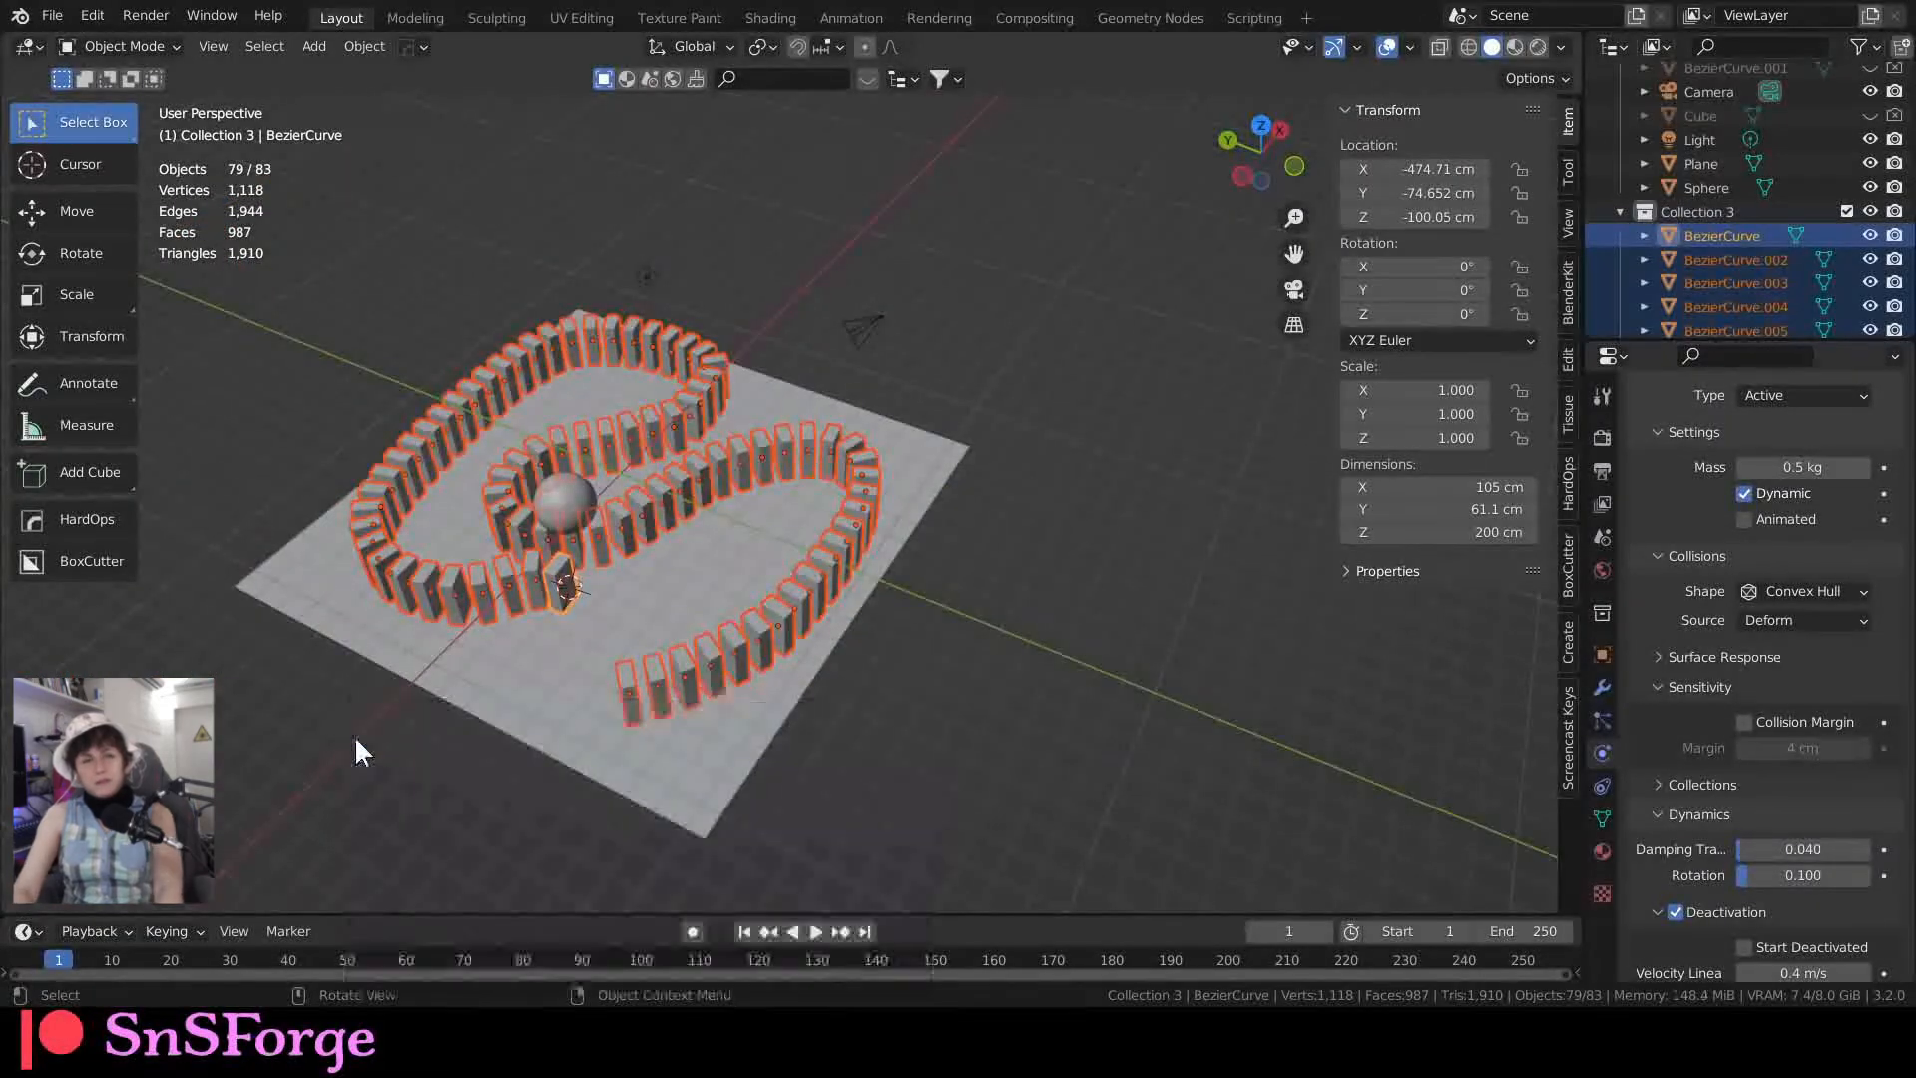
Step: Play the simulation from frame 1 and watch closely how the sphere sets off the domino chain
{"action": "scroll", "coordinate": [549, 599], "scroll_direction": "up", "scroll_amount": 5}
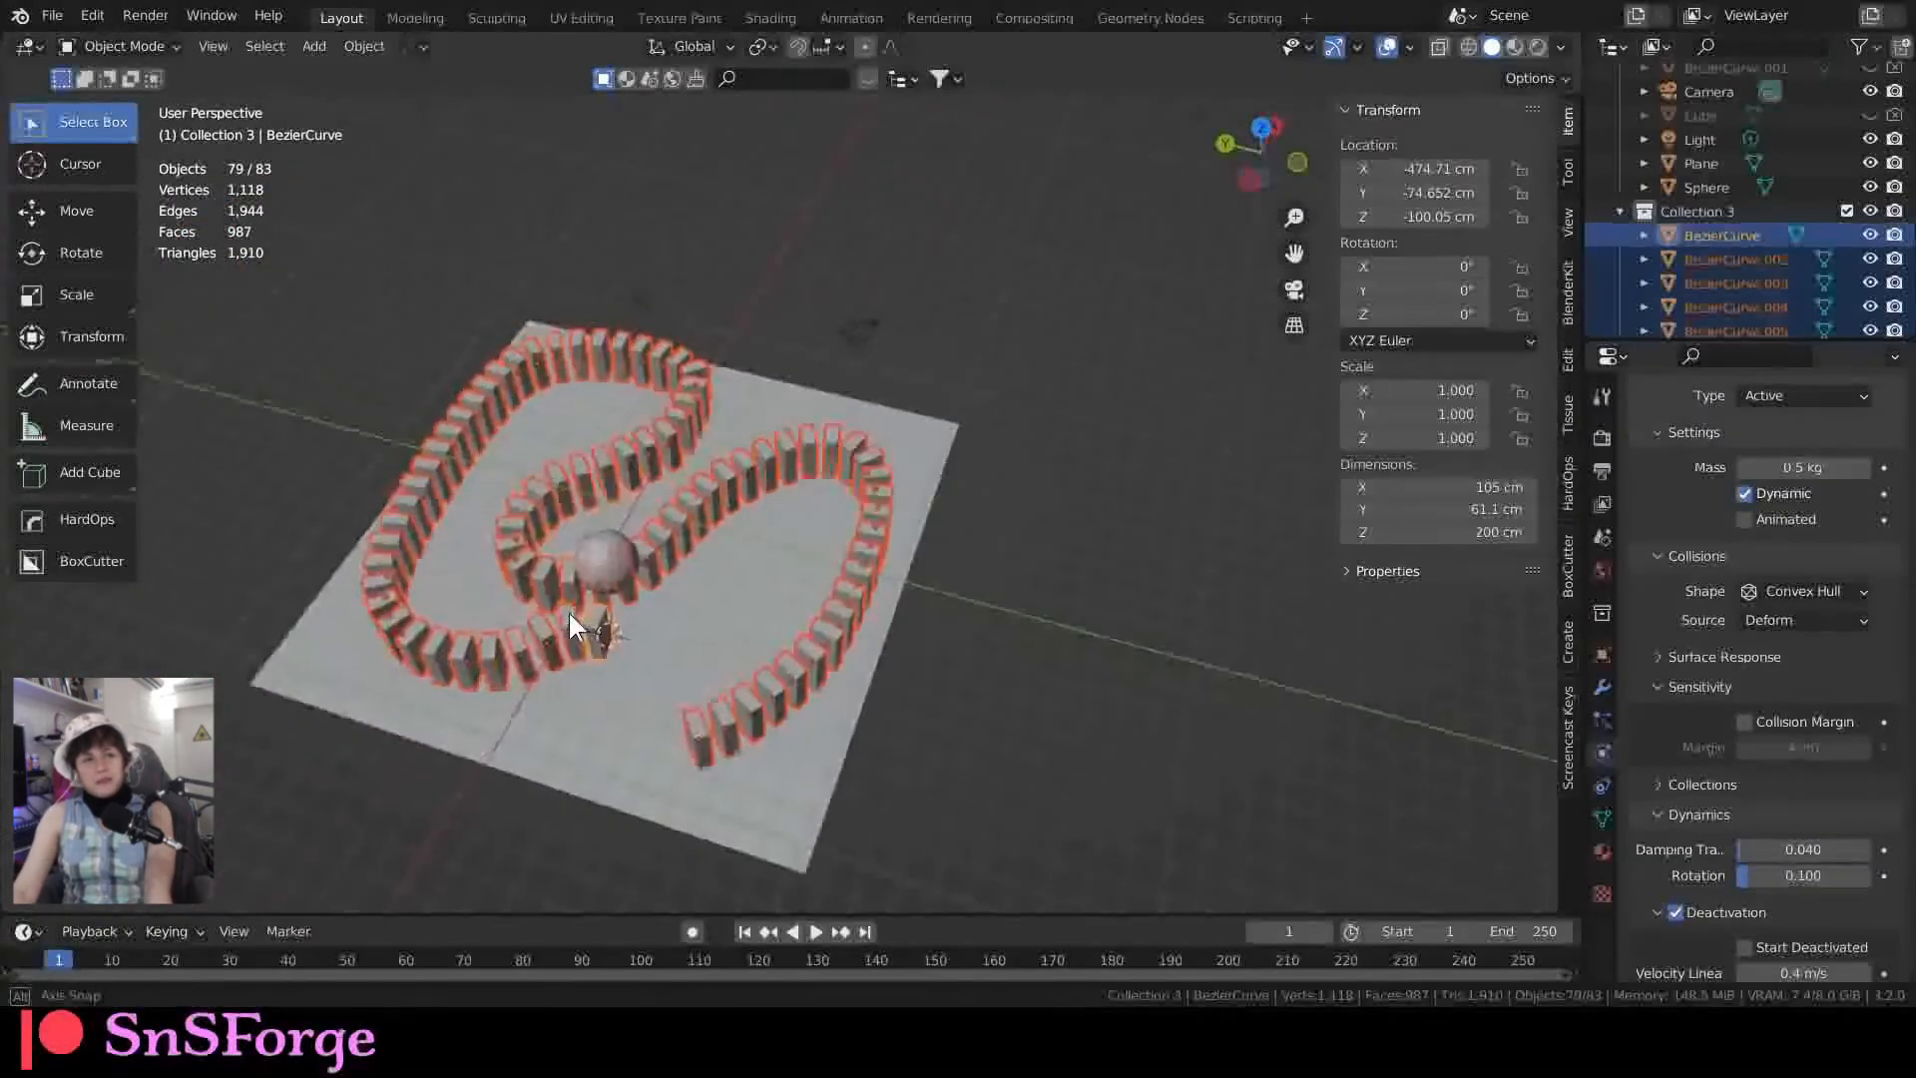
{"action": "scroll", "coordinate": [583, 609], "scroll_direction": "down", "scroll_amount": 7}
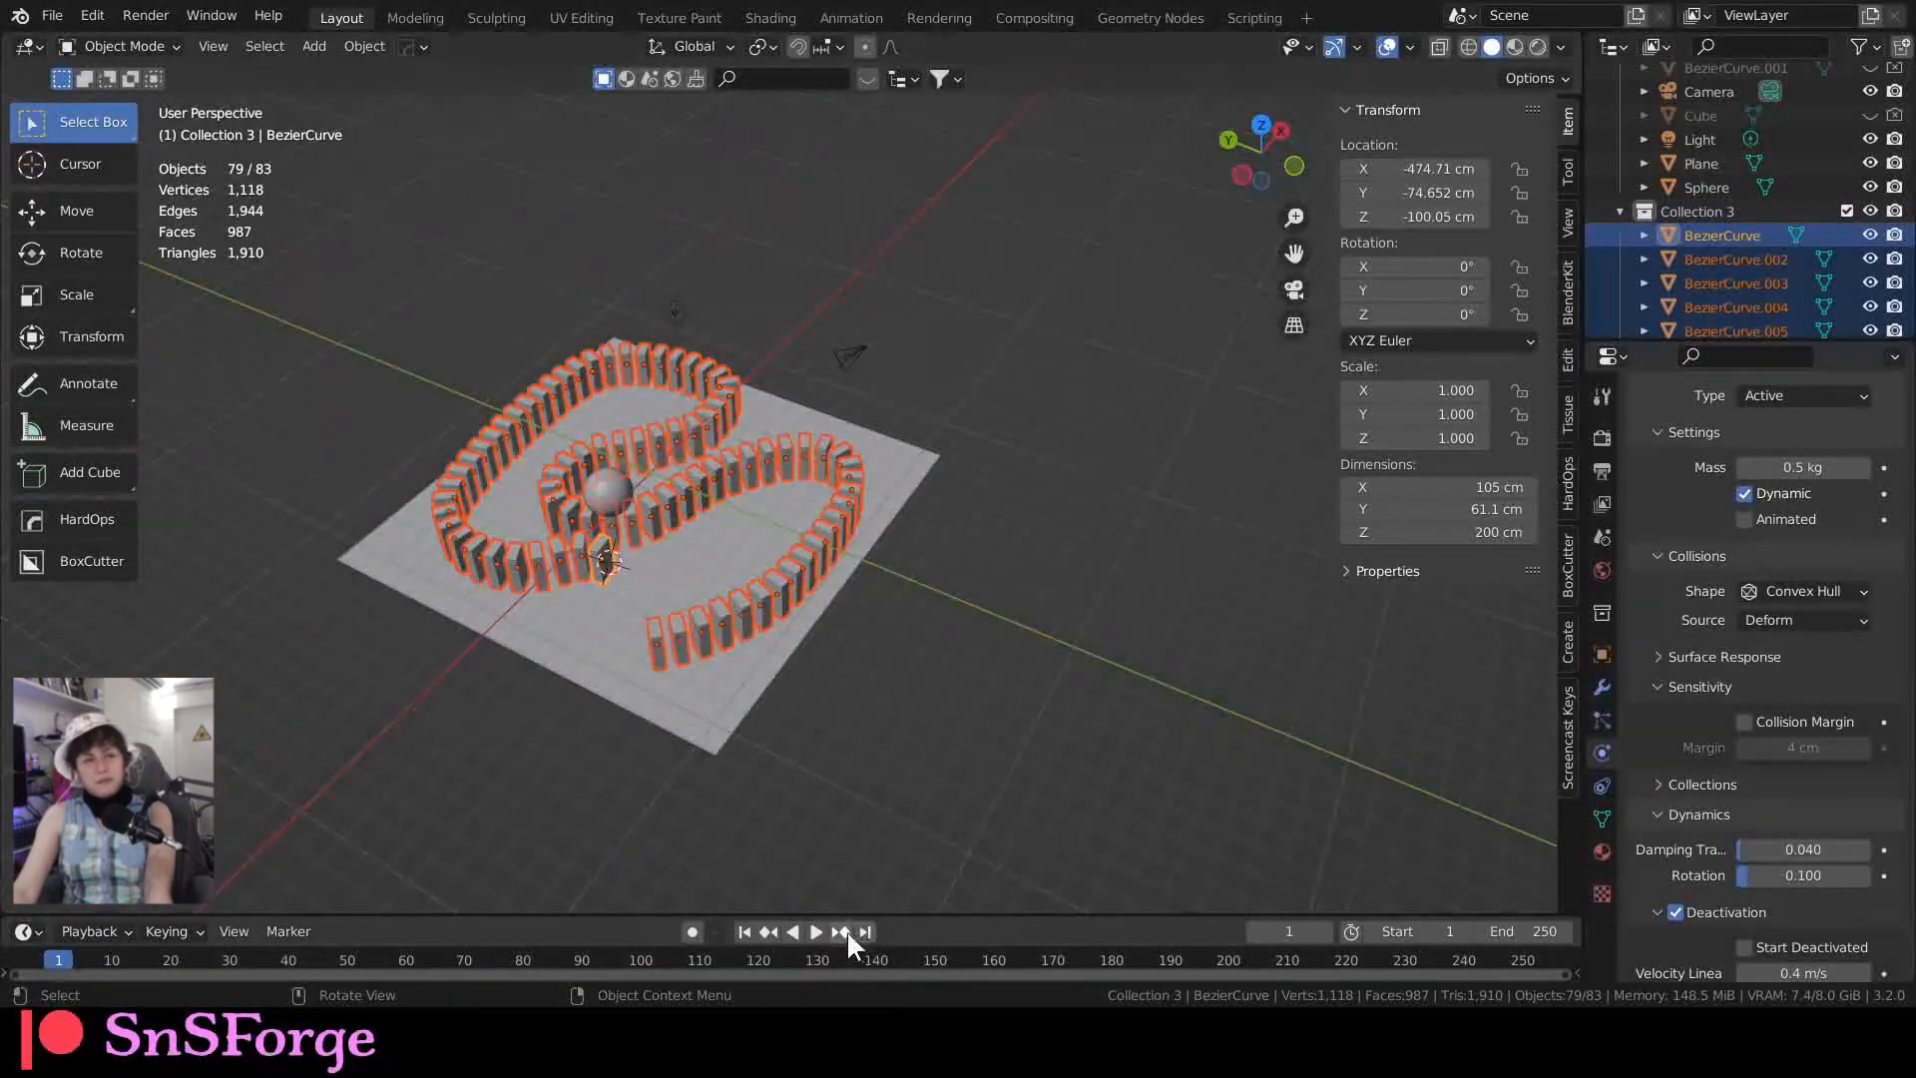
{"action": "left_click", "coordinate": [817, 931]}
{"action": "scroll", "coordinate": [715, 599], "scroll_direction": "up", "scroll_amount": 4}
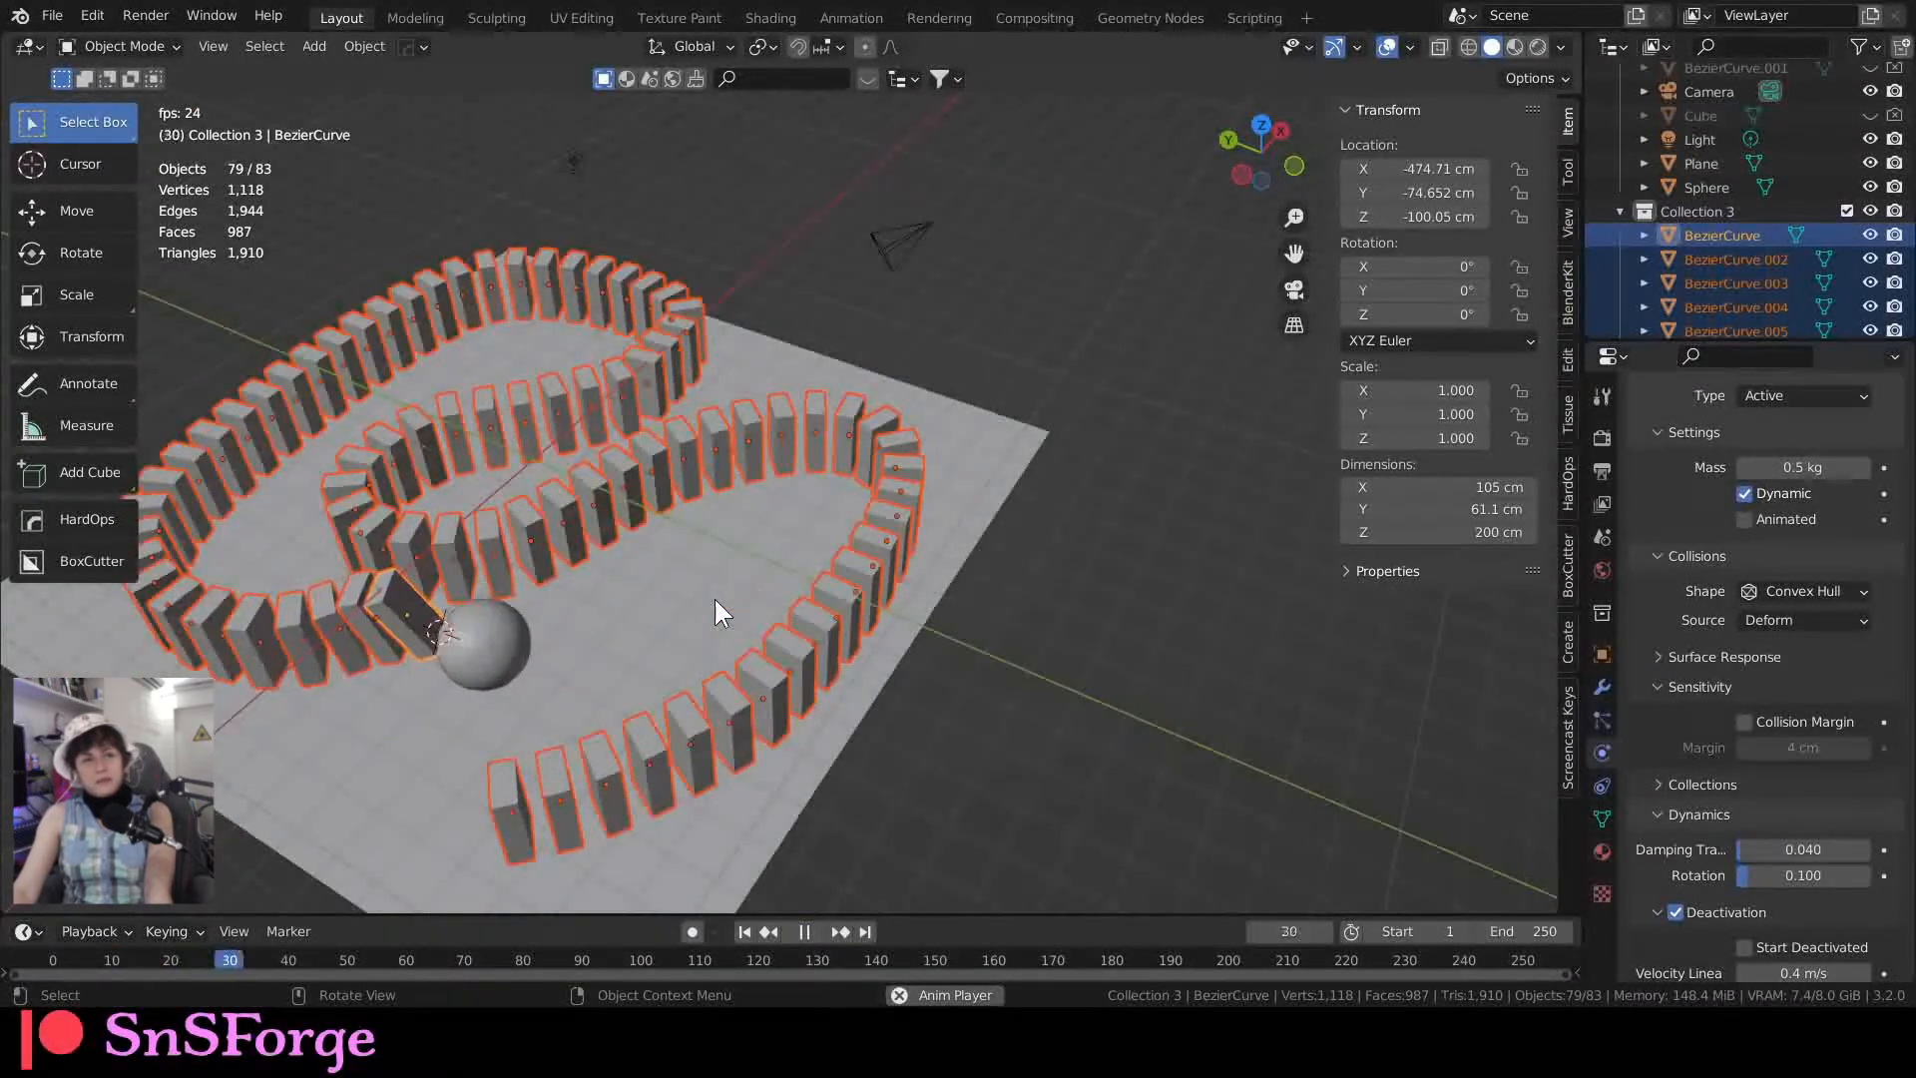
Step: Set the Rigid Body World speed to 4, watch the domino simulation play, and return to frame 1
{"action": "left_click", "coordinate": [1602, 535]}
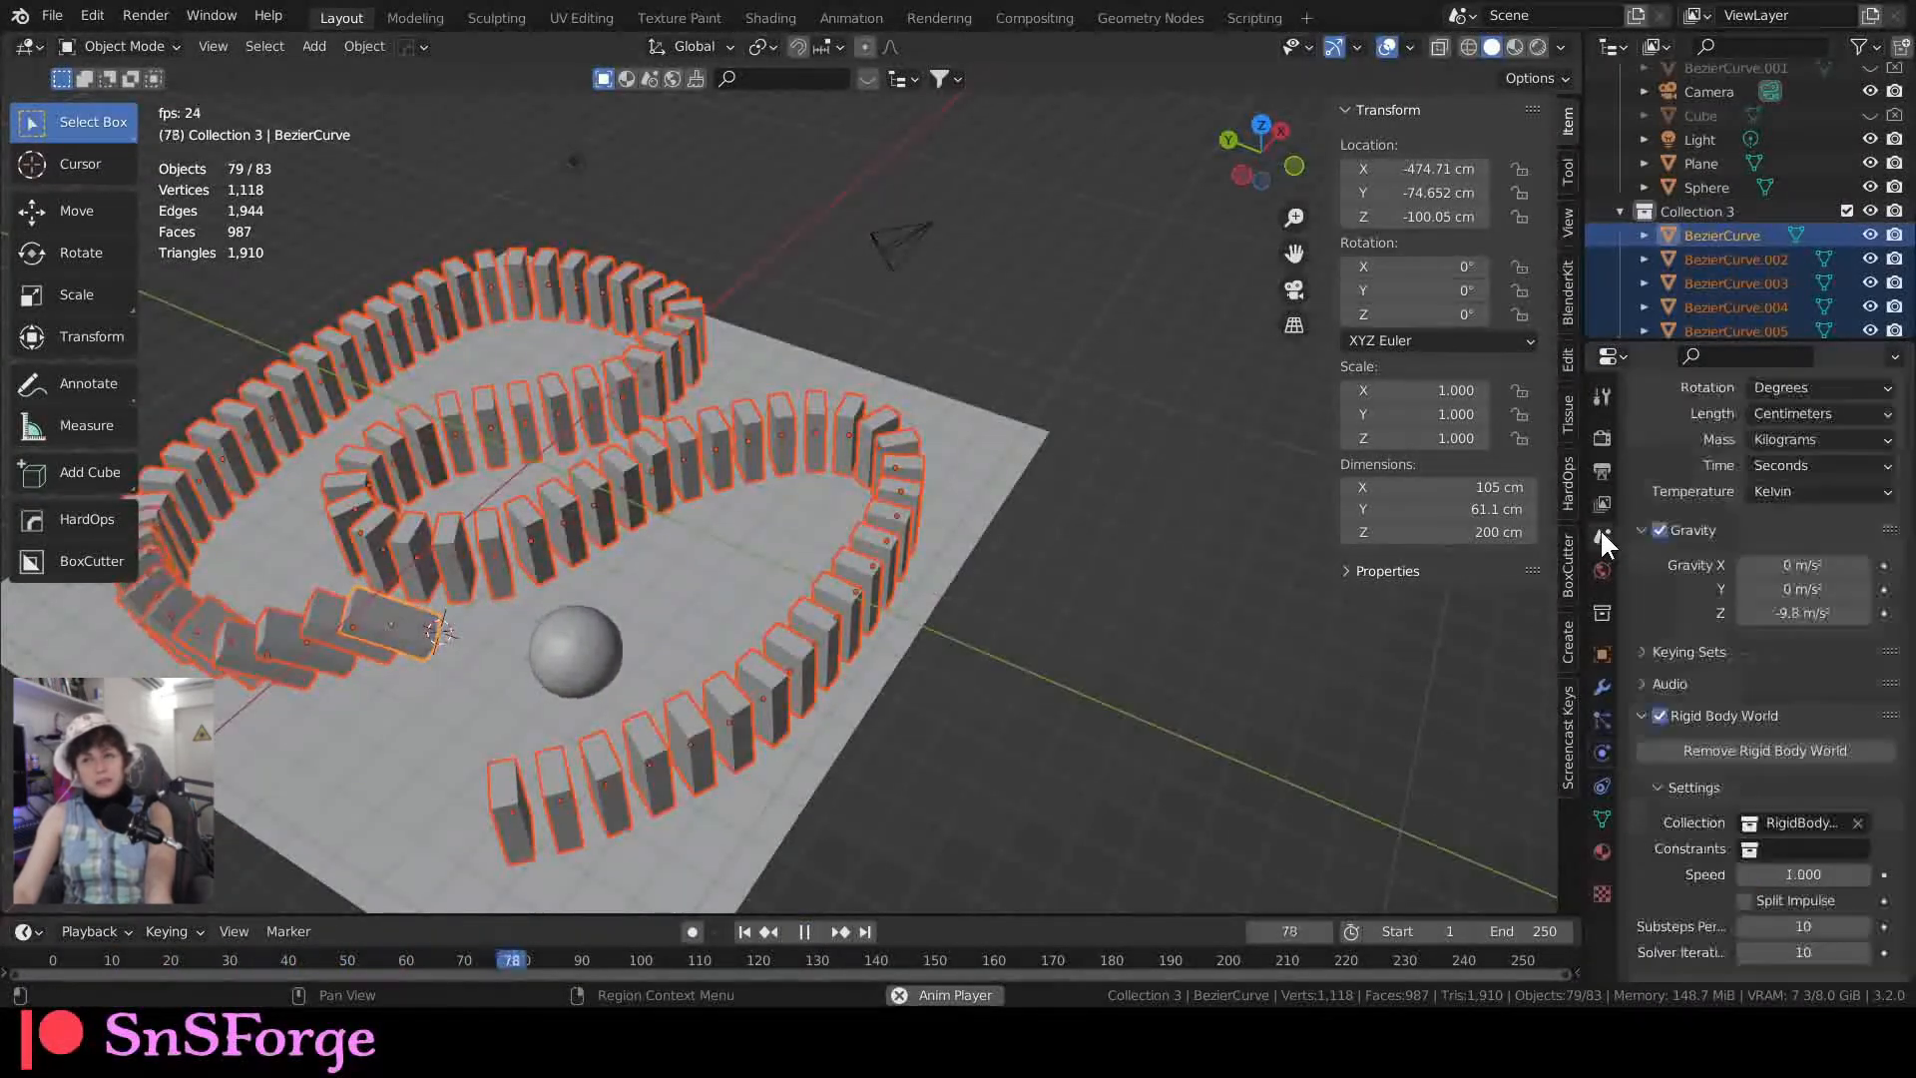
{"action": "scroll", "coordinate": [1758, 778], "scroll_direction": "up", "scroll_amount": 4}
{"action": "scroll", "coordinate": [1763, 792], "scroll_direction": "down", "scroll_amount": 5}
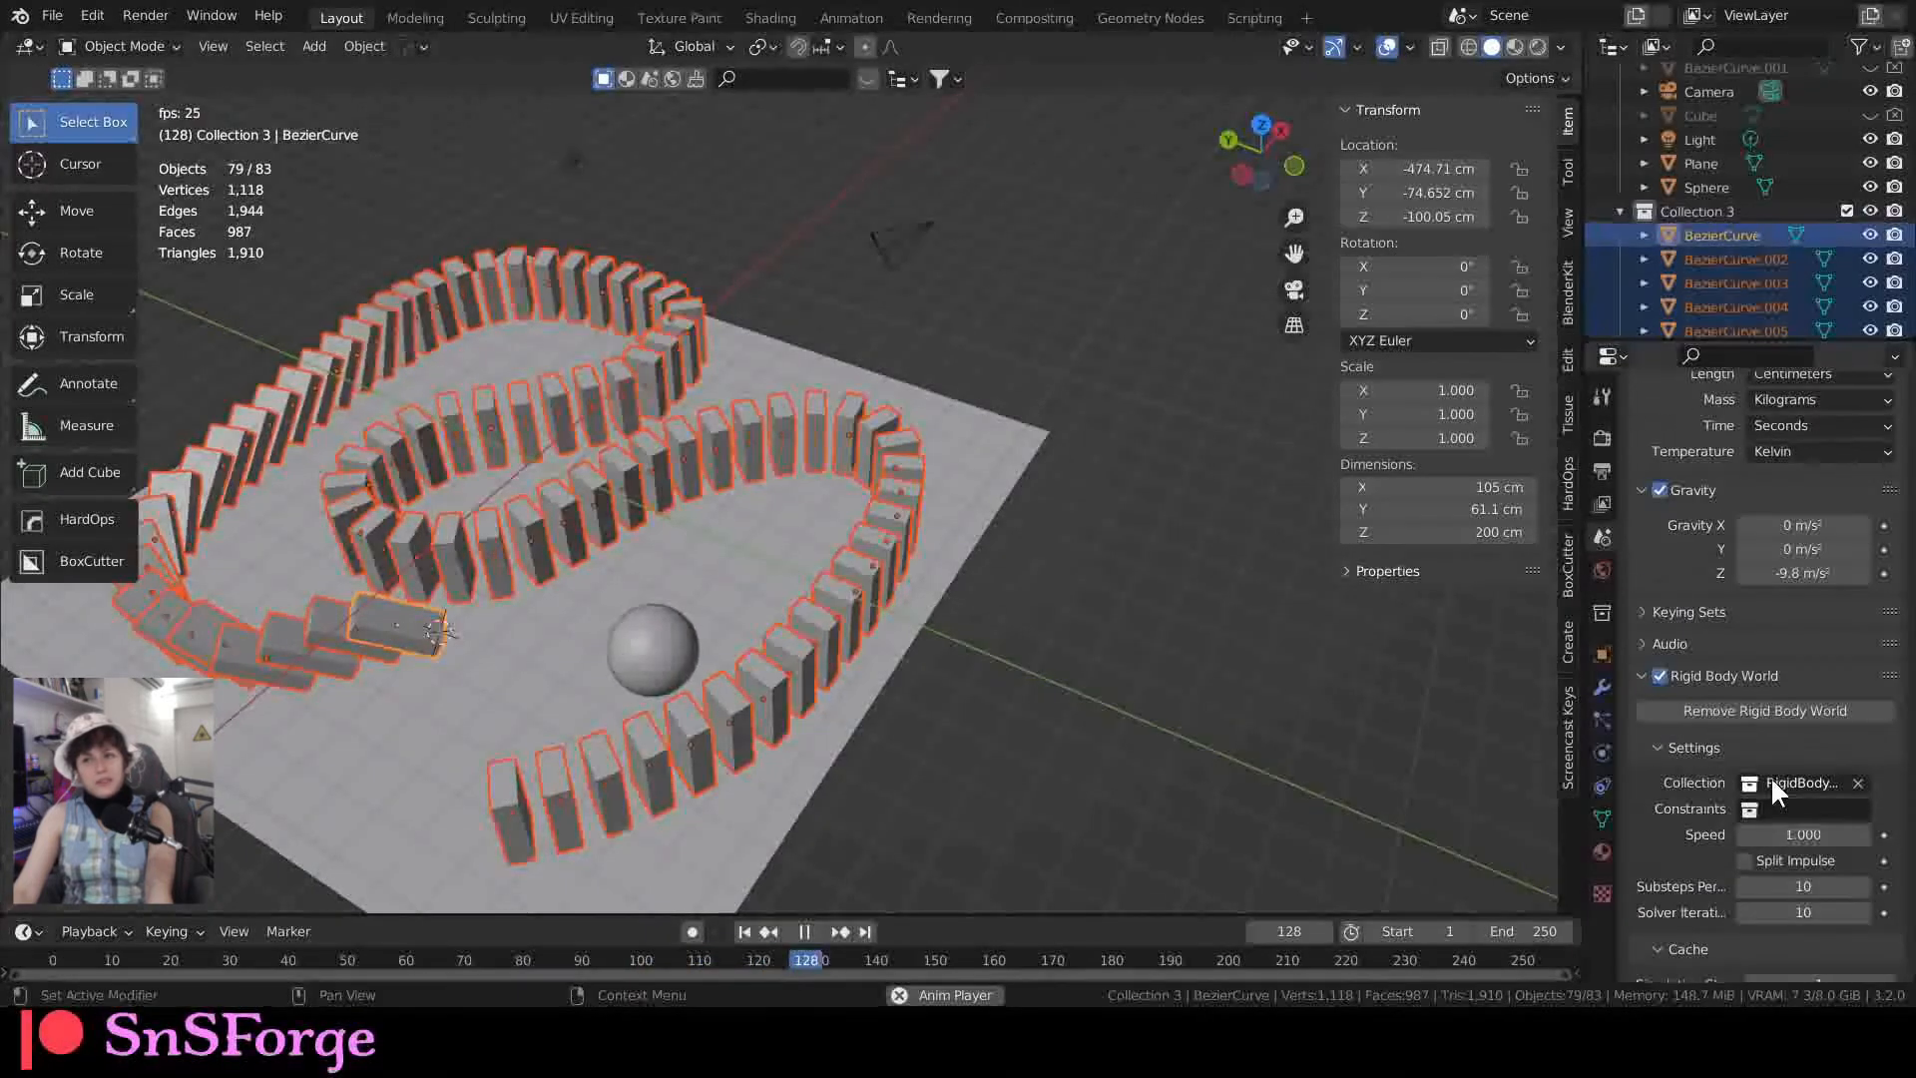
{"action": "scroll", "coordinate": [1770, 780], "scroll_direction": "down", "scroll_amount": 5}
{"action": "left_click", "coordinate": [1808, 636]}
{"action": "type", "text": "4"}
{"action": "key", "text": "Return"}
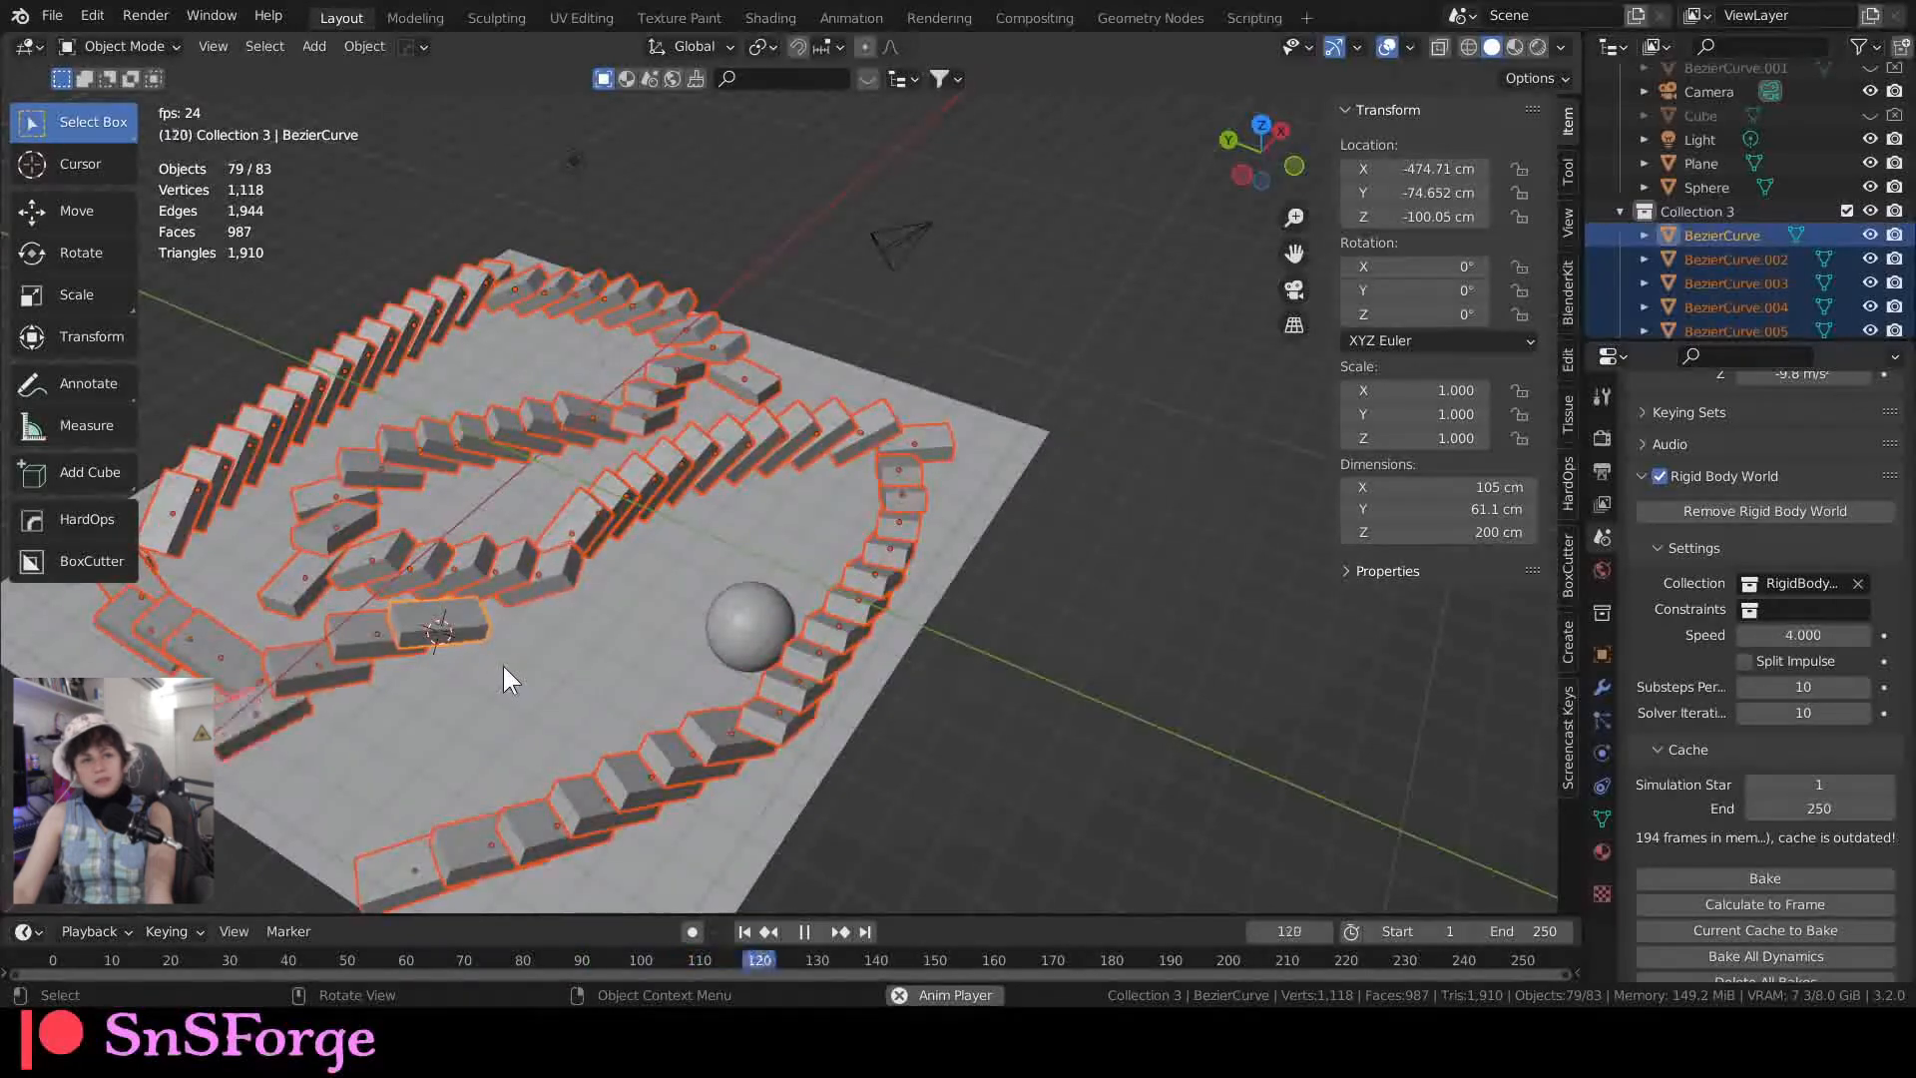
{"action": "key", "text": "space"}
{"action": "left_click", "coordinate": [741, 932]}
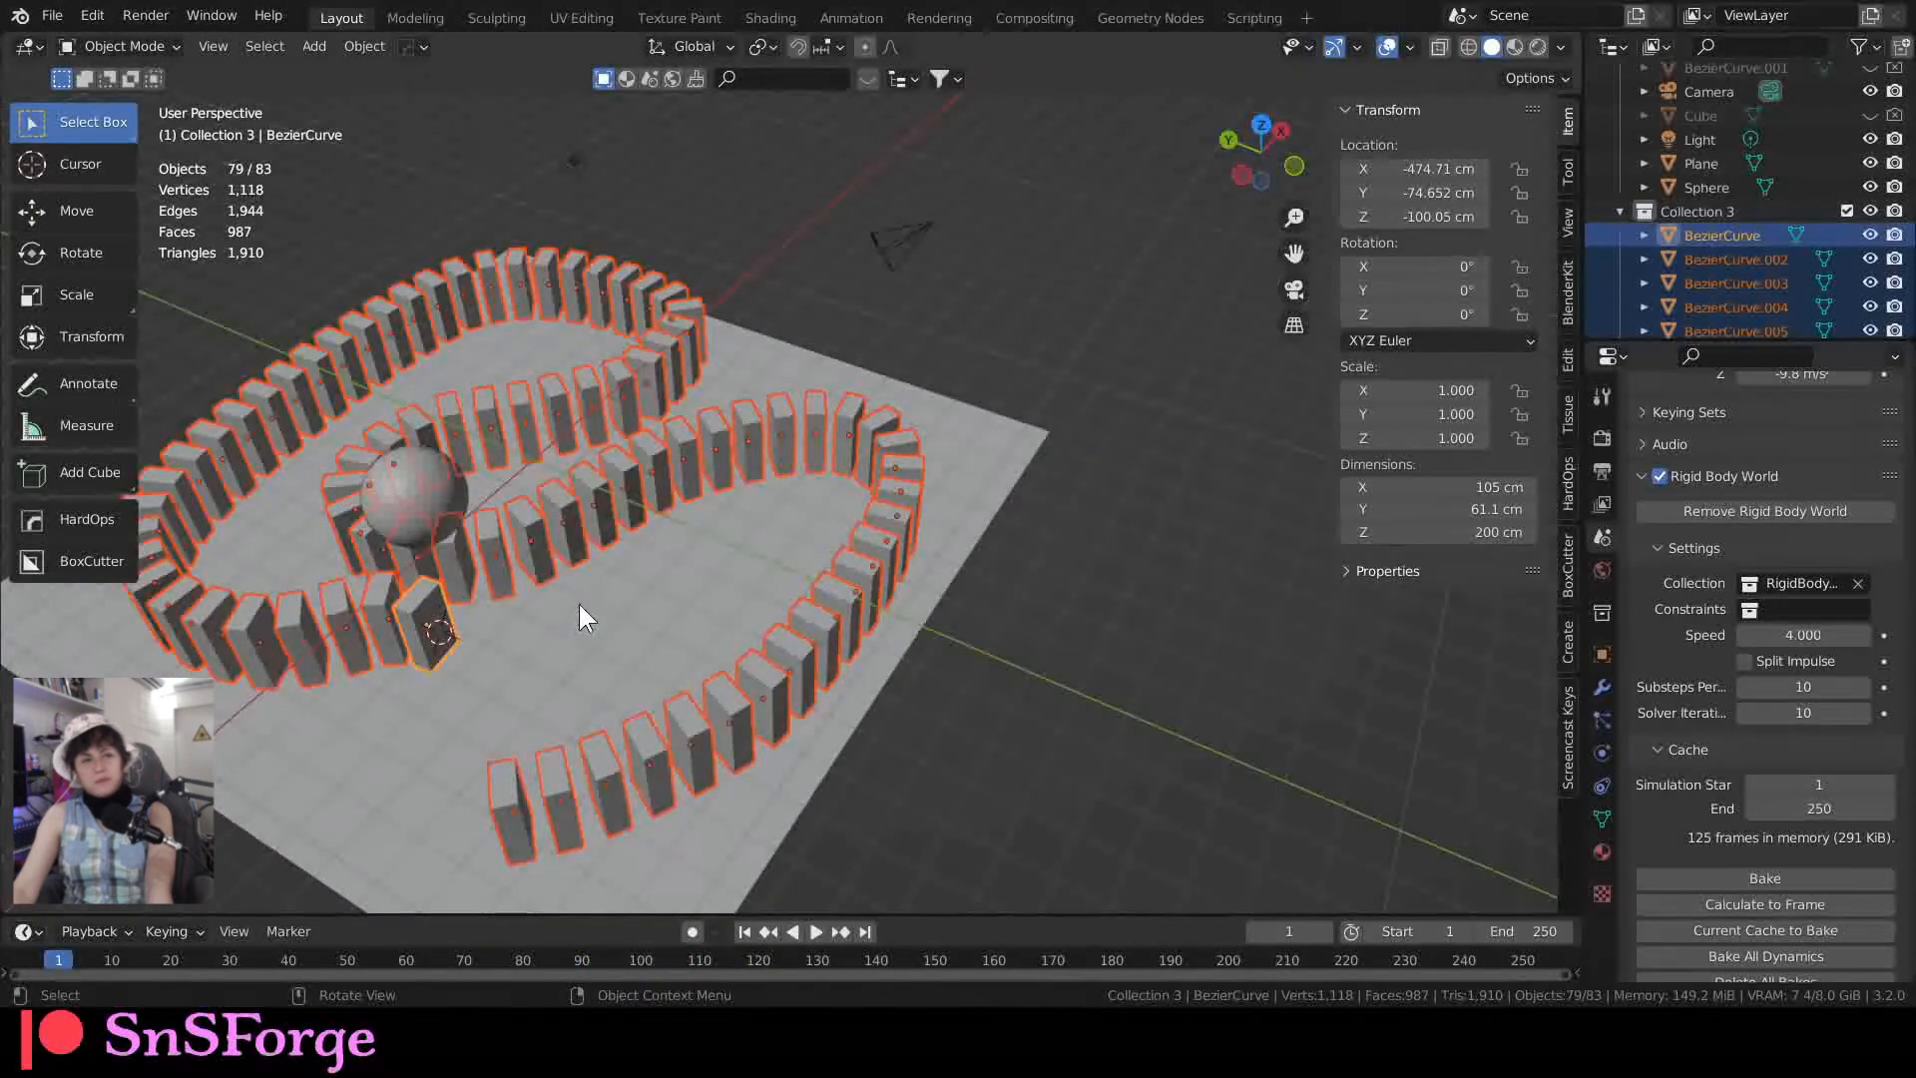
Step: Play the domino simulation through the full chain reaction, pause it at frame 203, and examine the fallen dominoes up close
{"action": "left_click", "coordinate": [815, 931]}
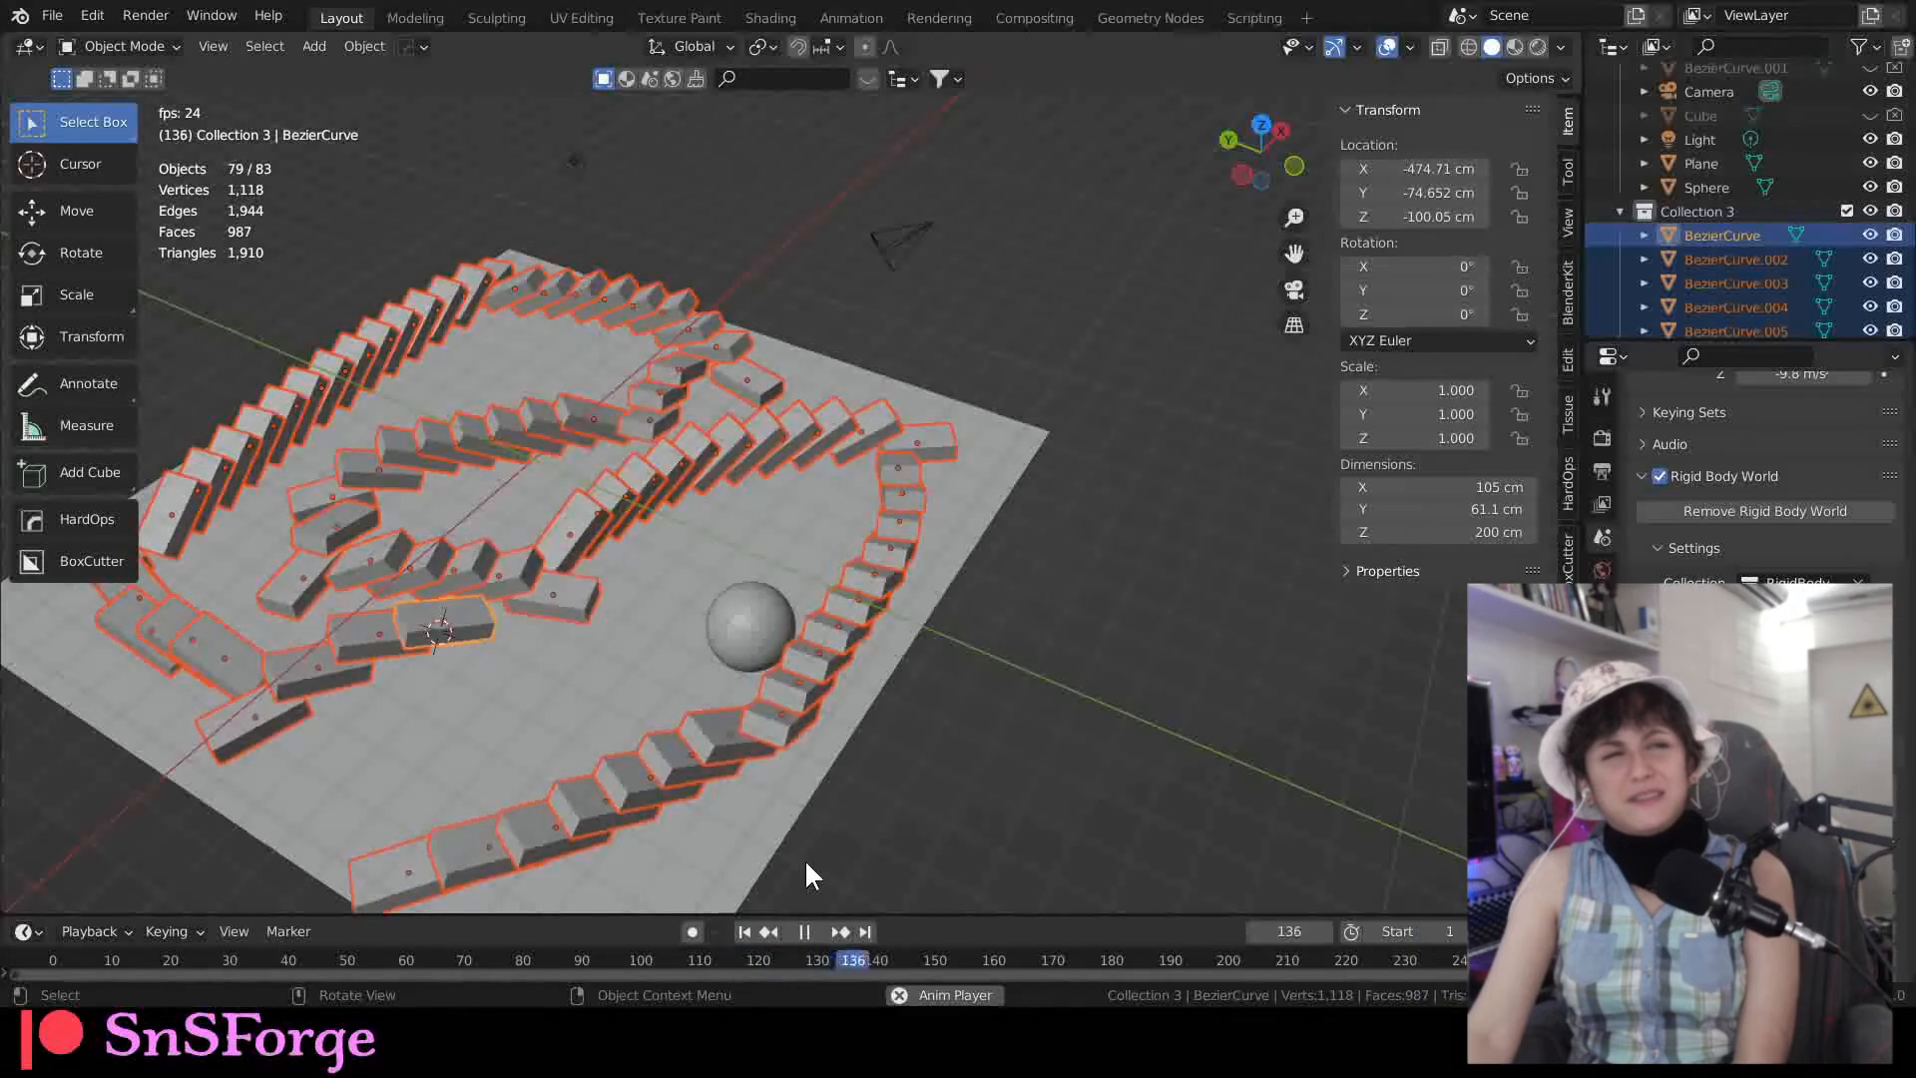
{"action": "left_click", "coordinate": [804, 929]}
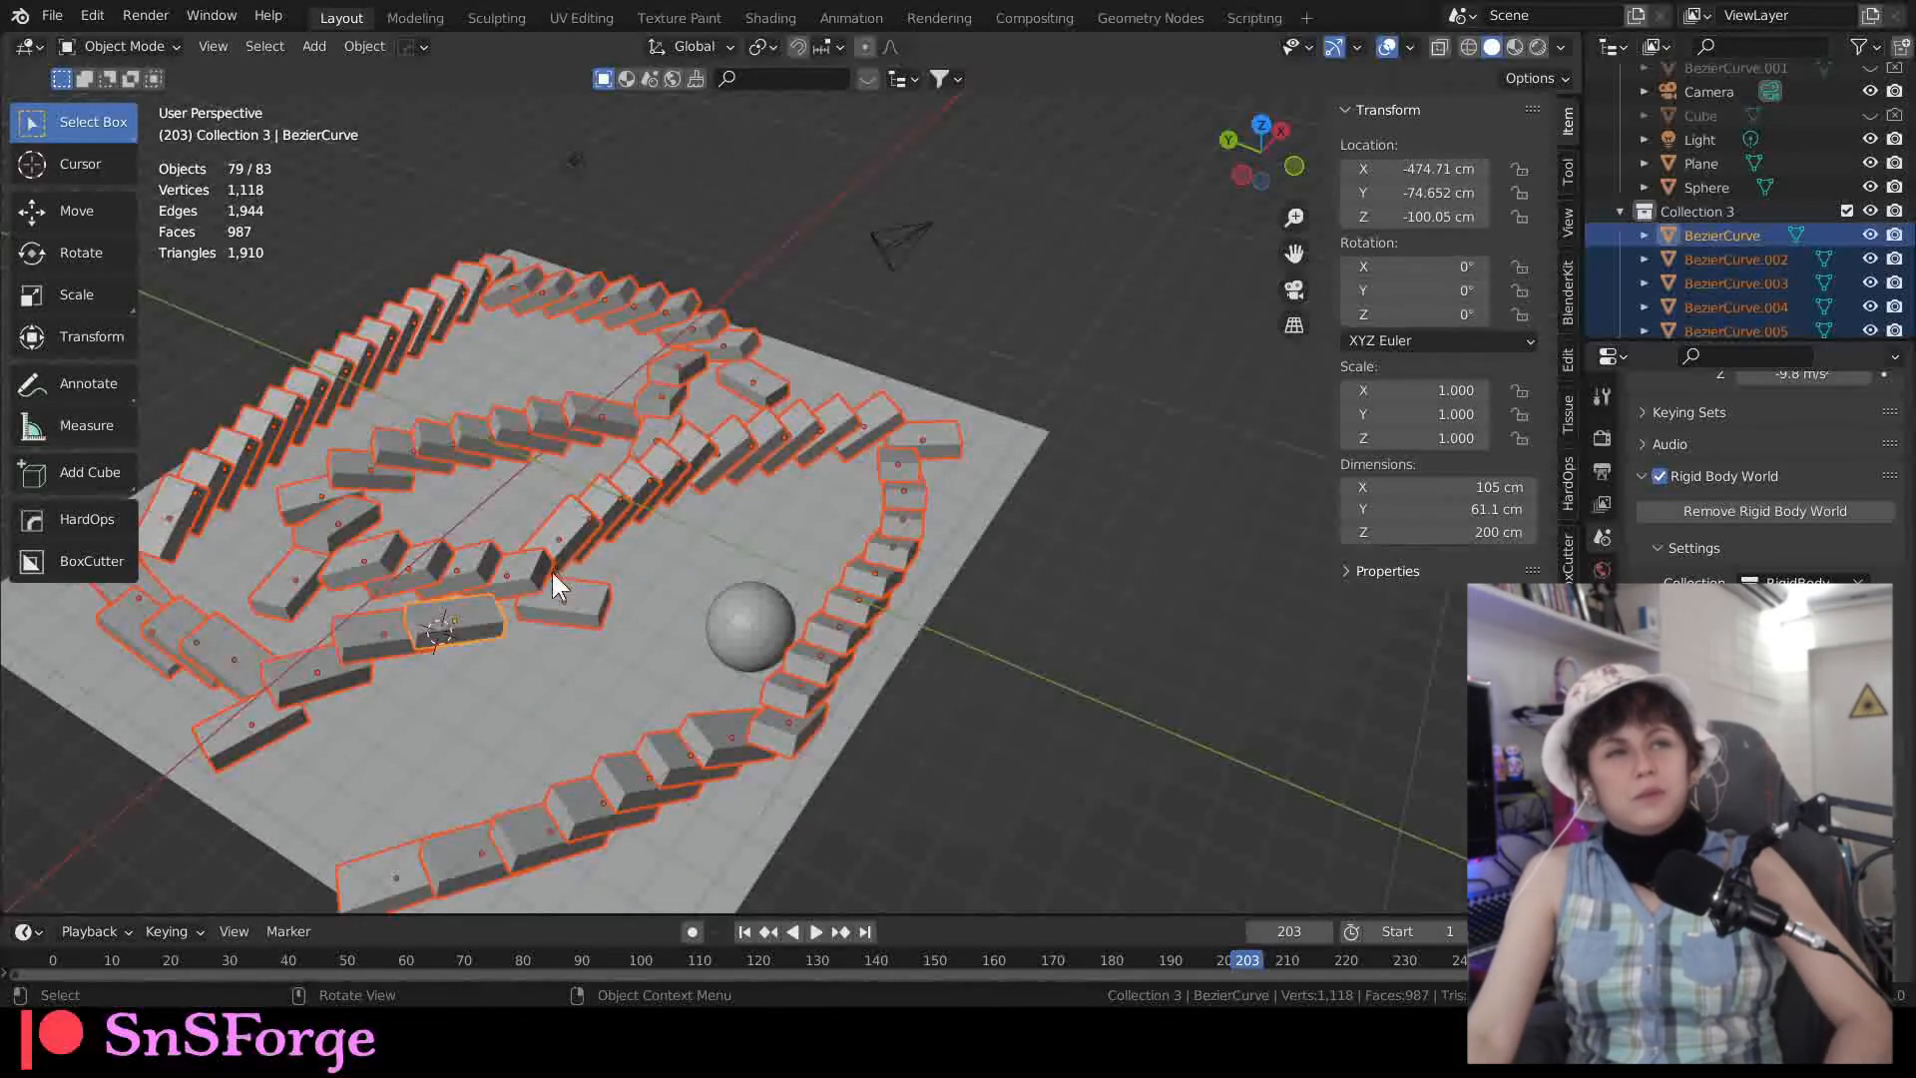
{"action": "middle_click_drag", "start_coordinate": [463, 657], "coordinate": [531, 623]}
{"action": "scroll", "coordinate": [482, 666], "scroll_direction": "up", "scroll_amount": 4}
{"action": "scroll", "coordinate": [493, 648], "scroll_direction": "down", "scroll_amount": 4}
{"action": "scroll", "coordinate": [531, 622], "scroll_direction": "up", "scroll_amount": 1}
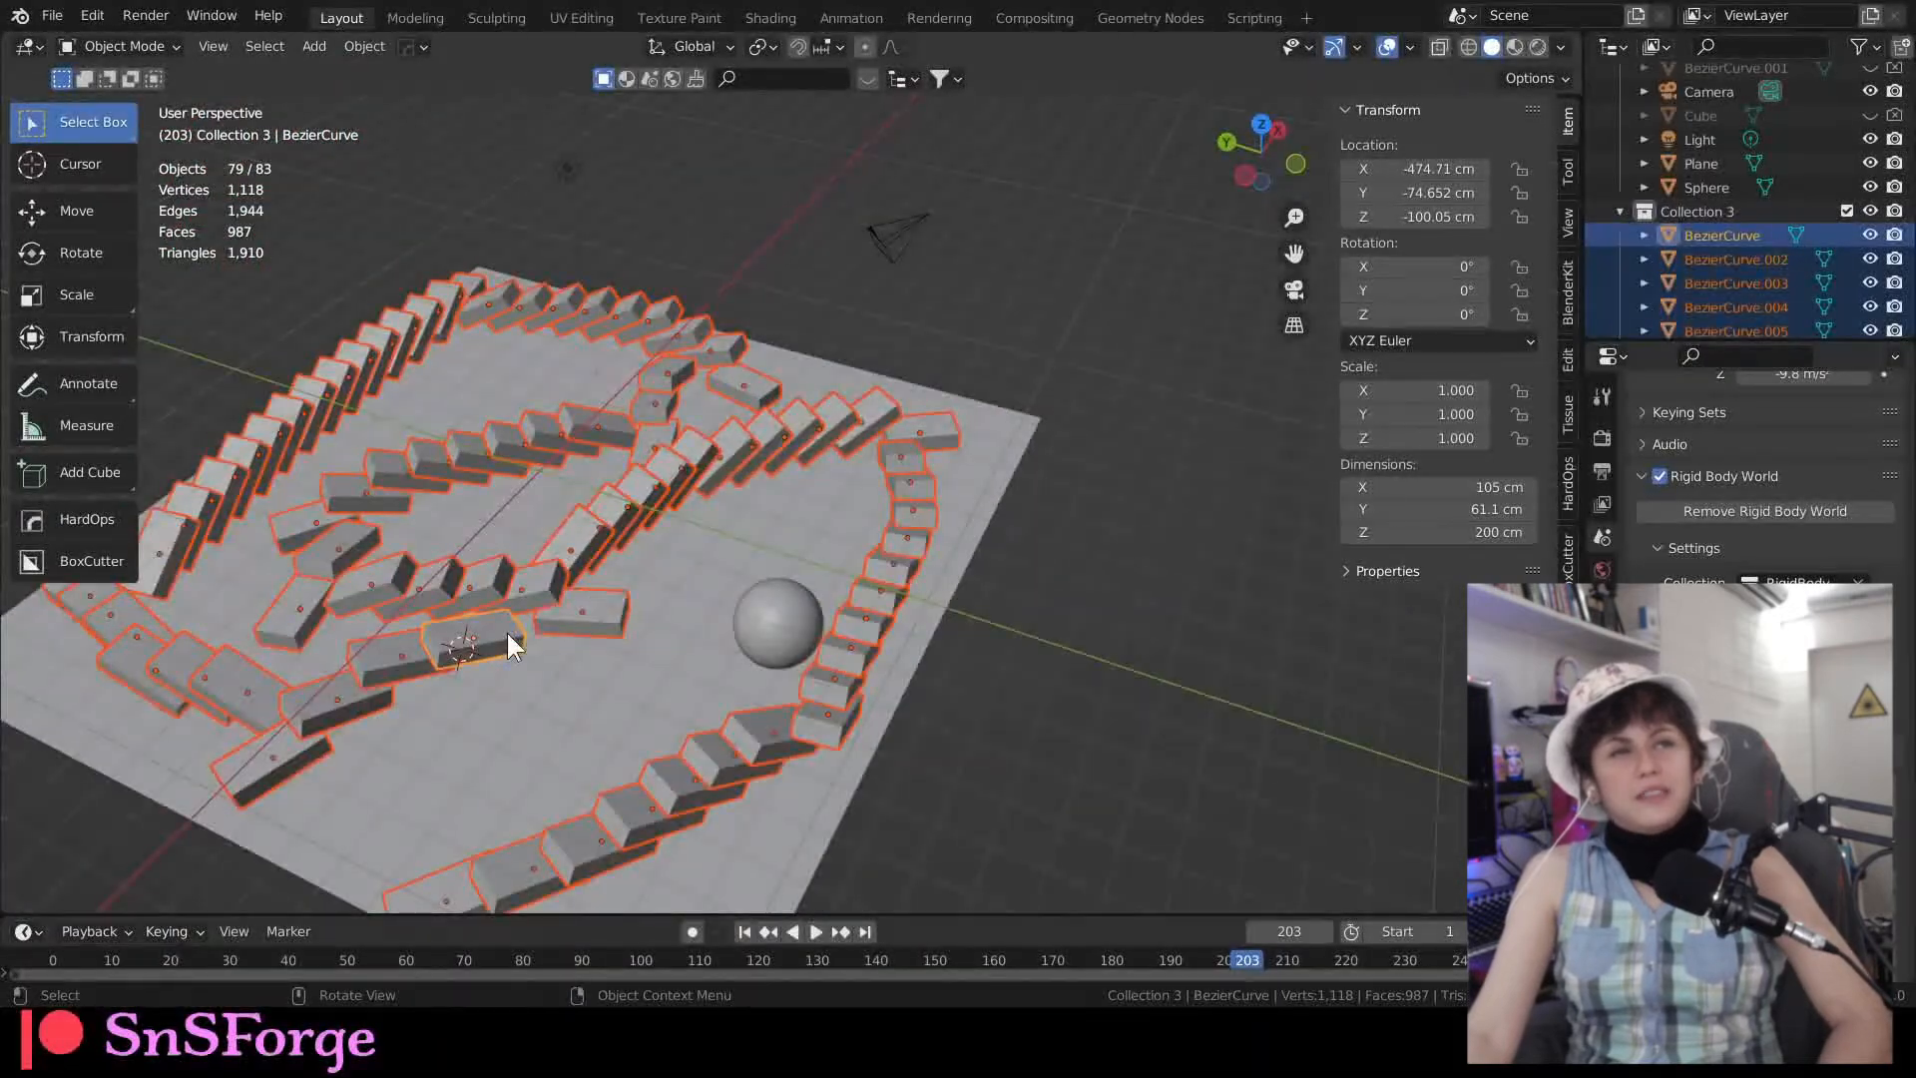
{"action": "scroll", "coordinate": [505, 669], "scroll_direction": "up", "scroll_amount": 2}
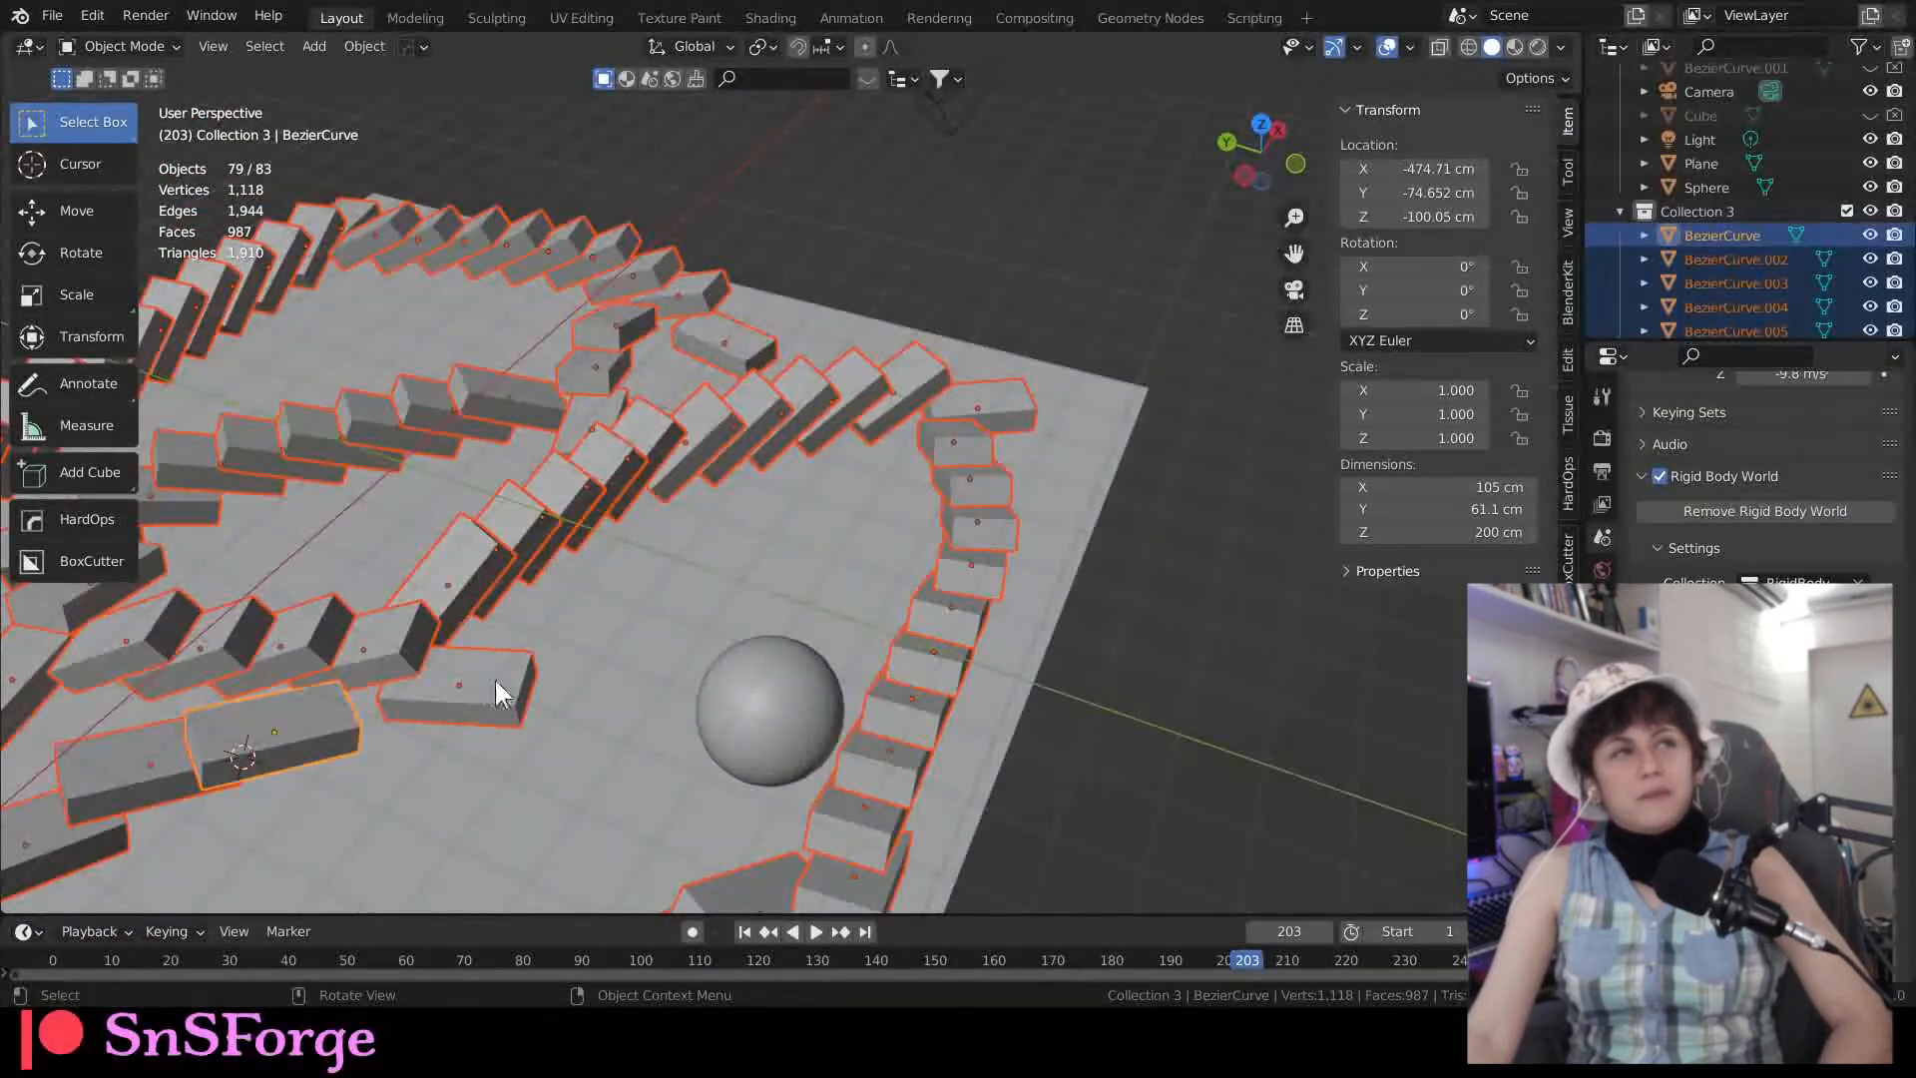
{"action": "middle_click_drag", "start_coordinate": [491, 687], "coordinate": [494, 645]}
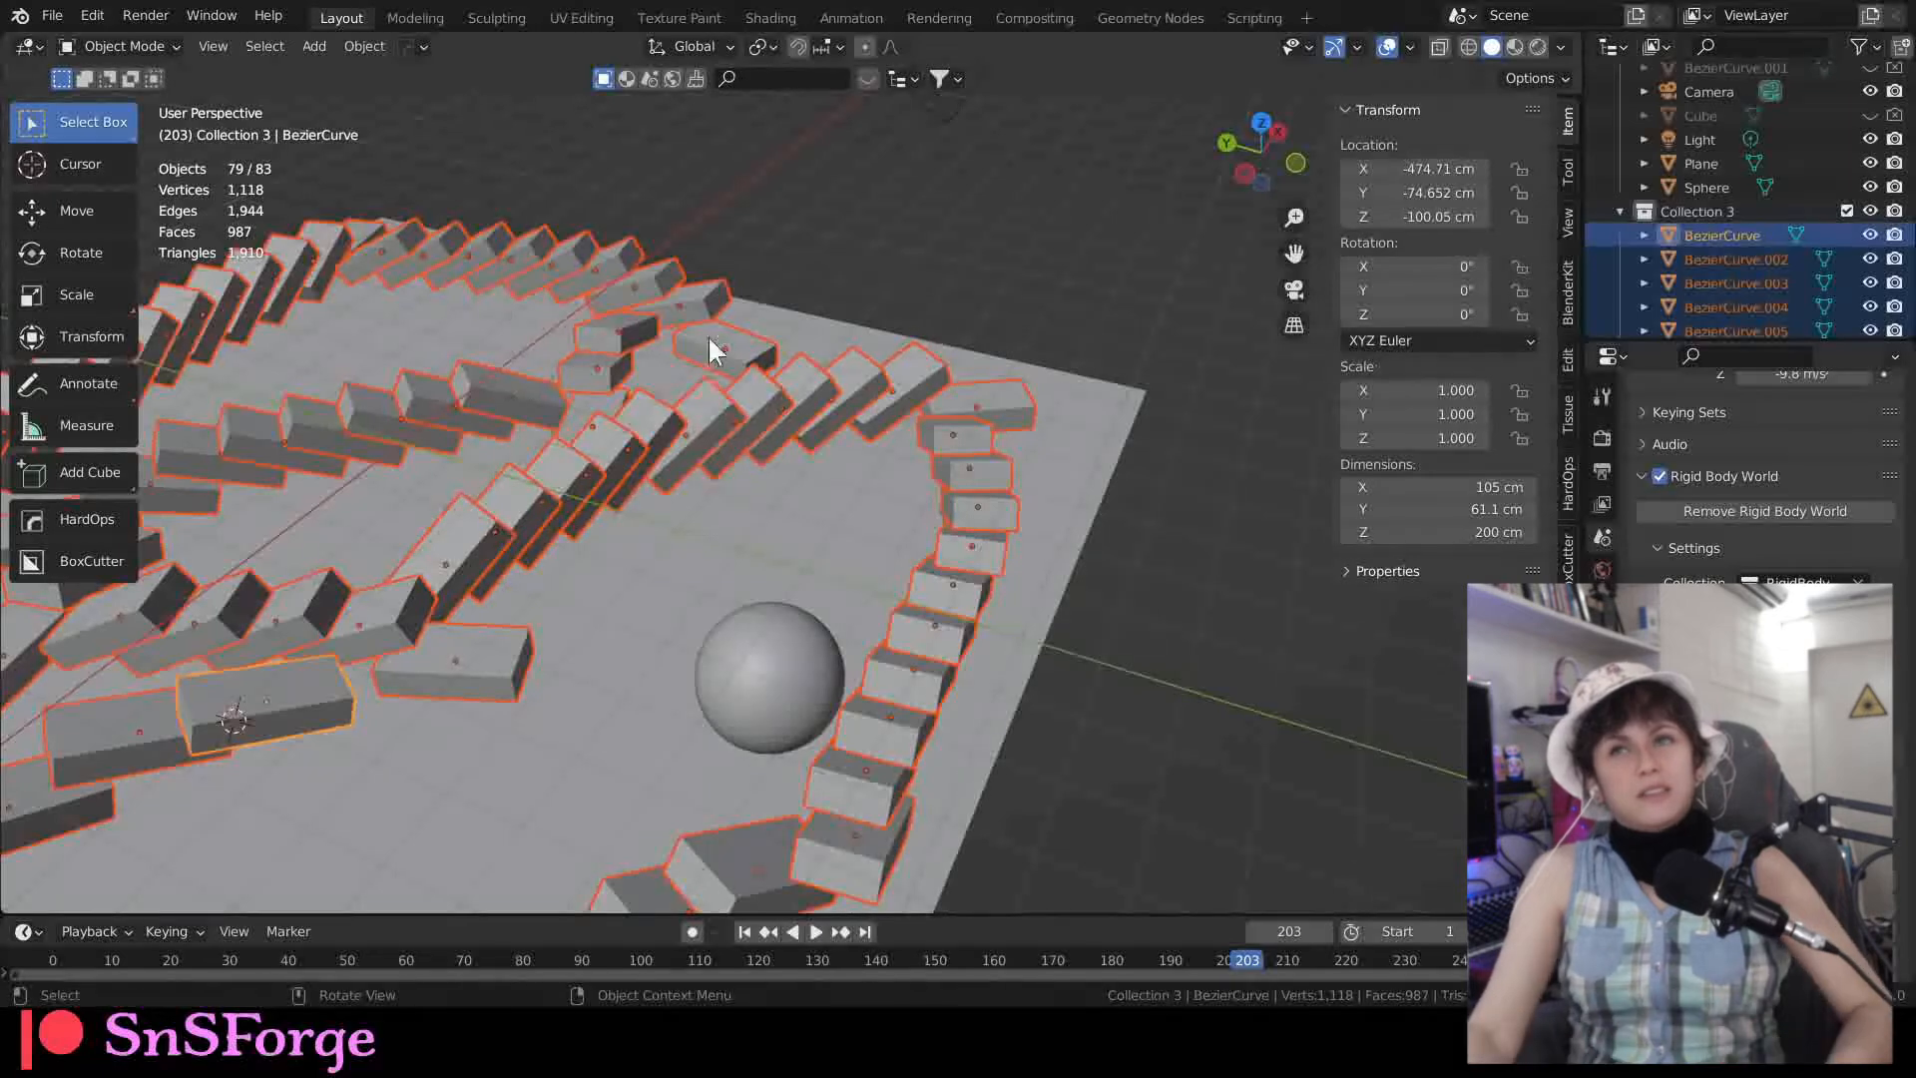
Step: In the Geometry Nodes workspace, unhide BezierCurve.001 and BezierCircle, and select BezierCircle to inspect the Object Info node's connections
{"action": "left_click", "coordinate": [1107, 17]}
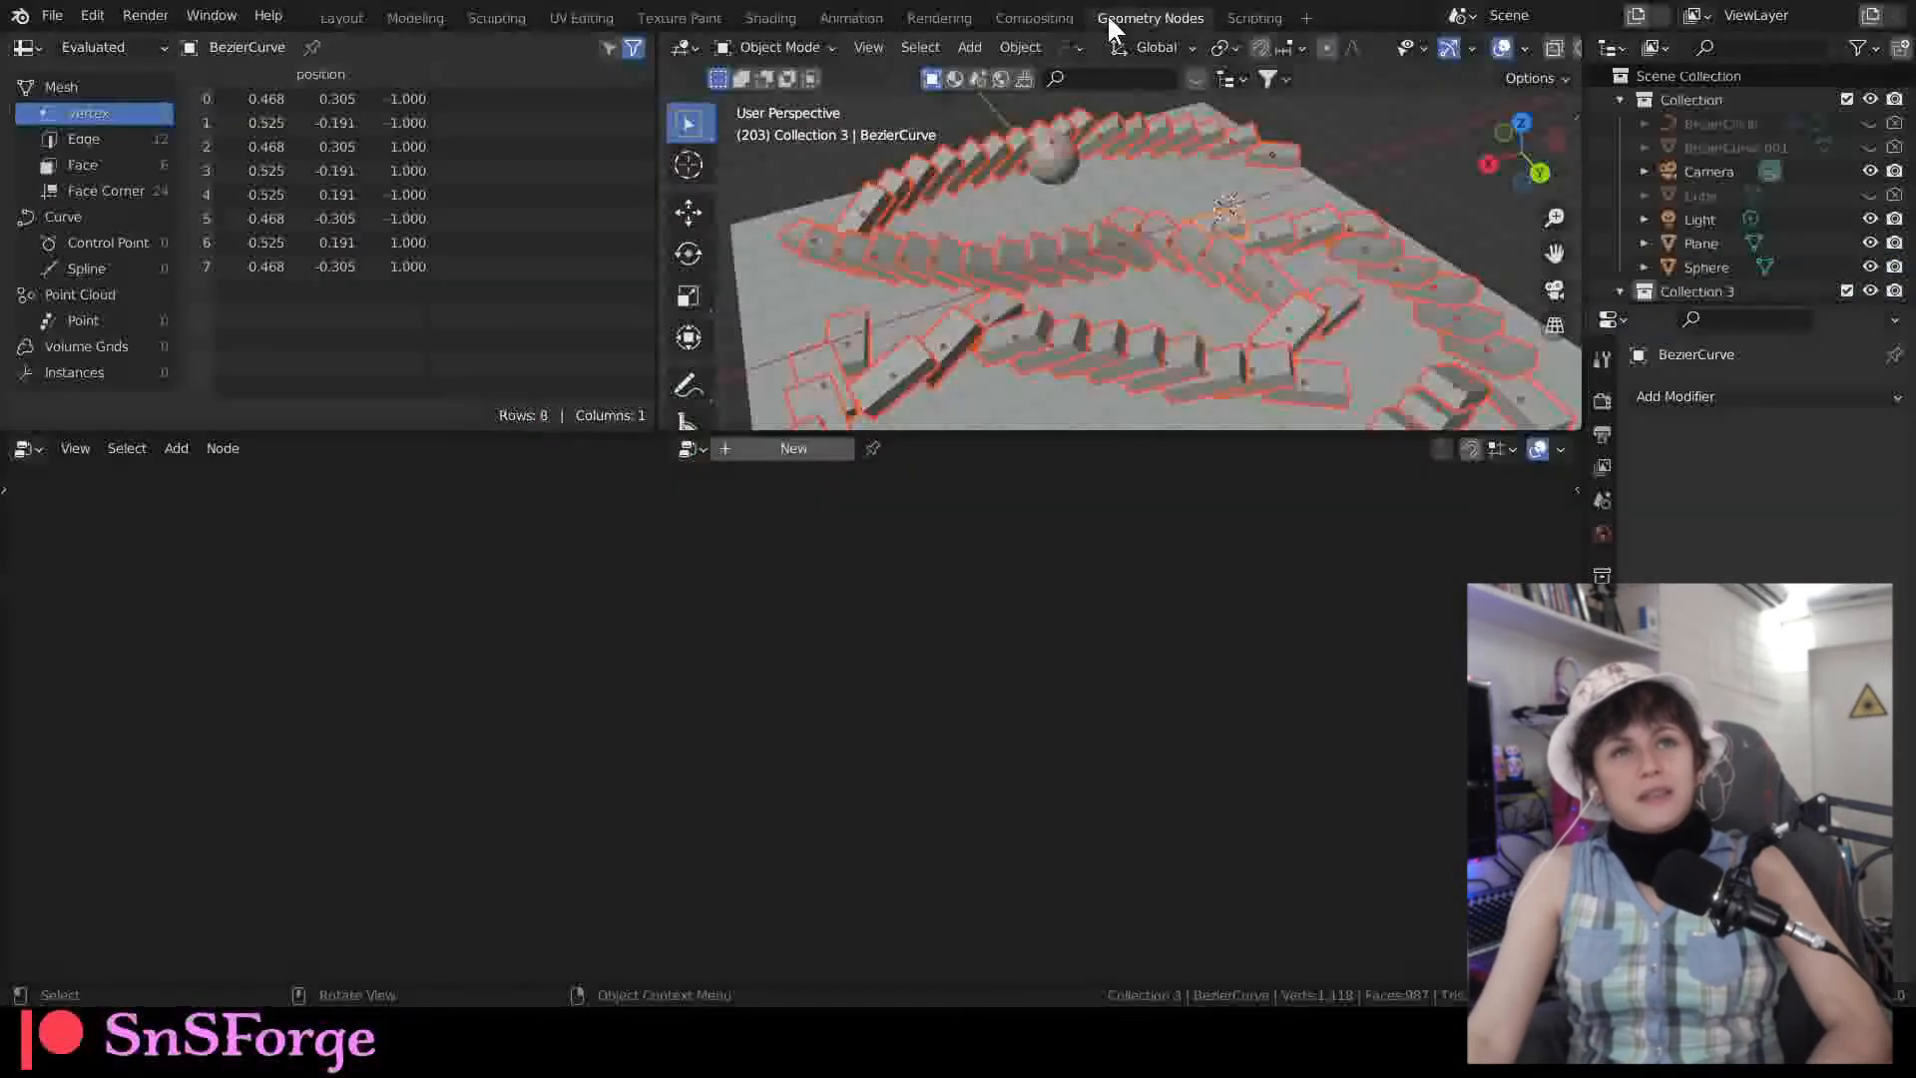
{"action": "left_click", "coordinate": [1871, 148]}
{"action": "left_click", "coordinate": [1746, 147]}
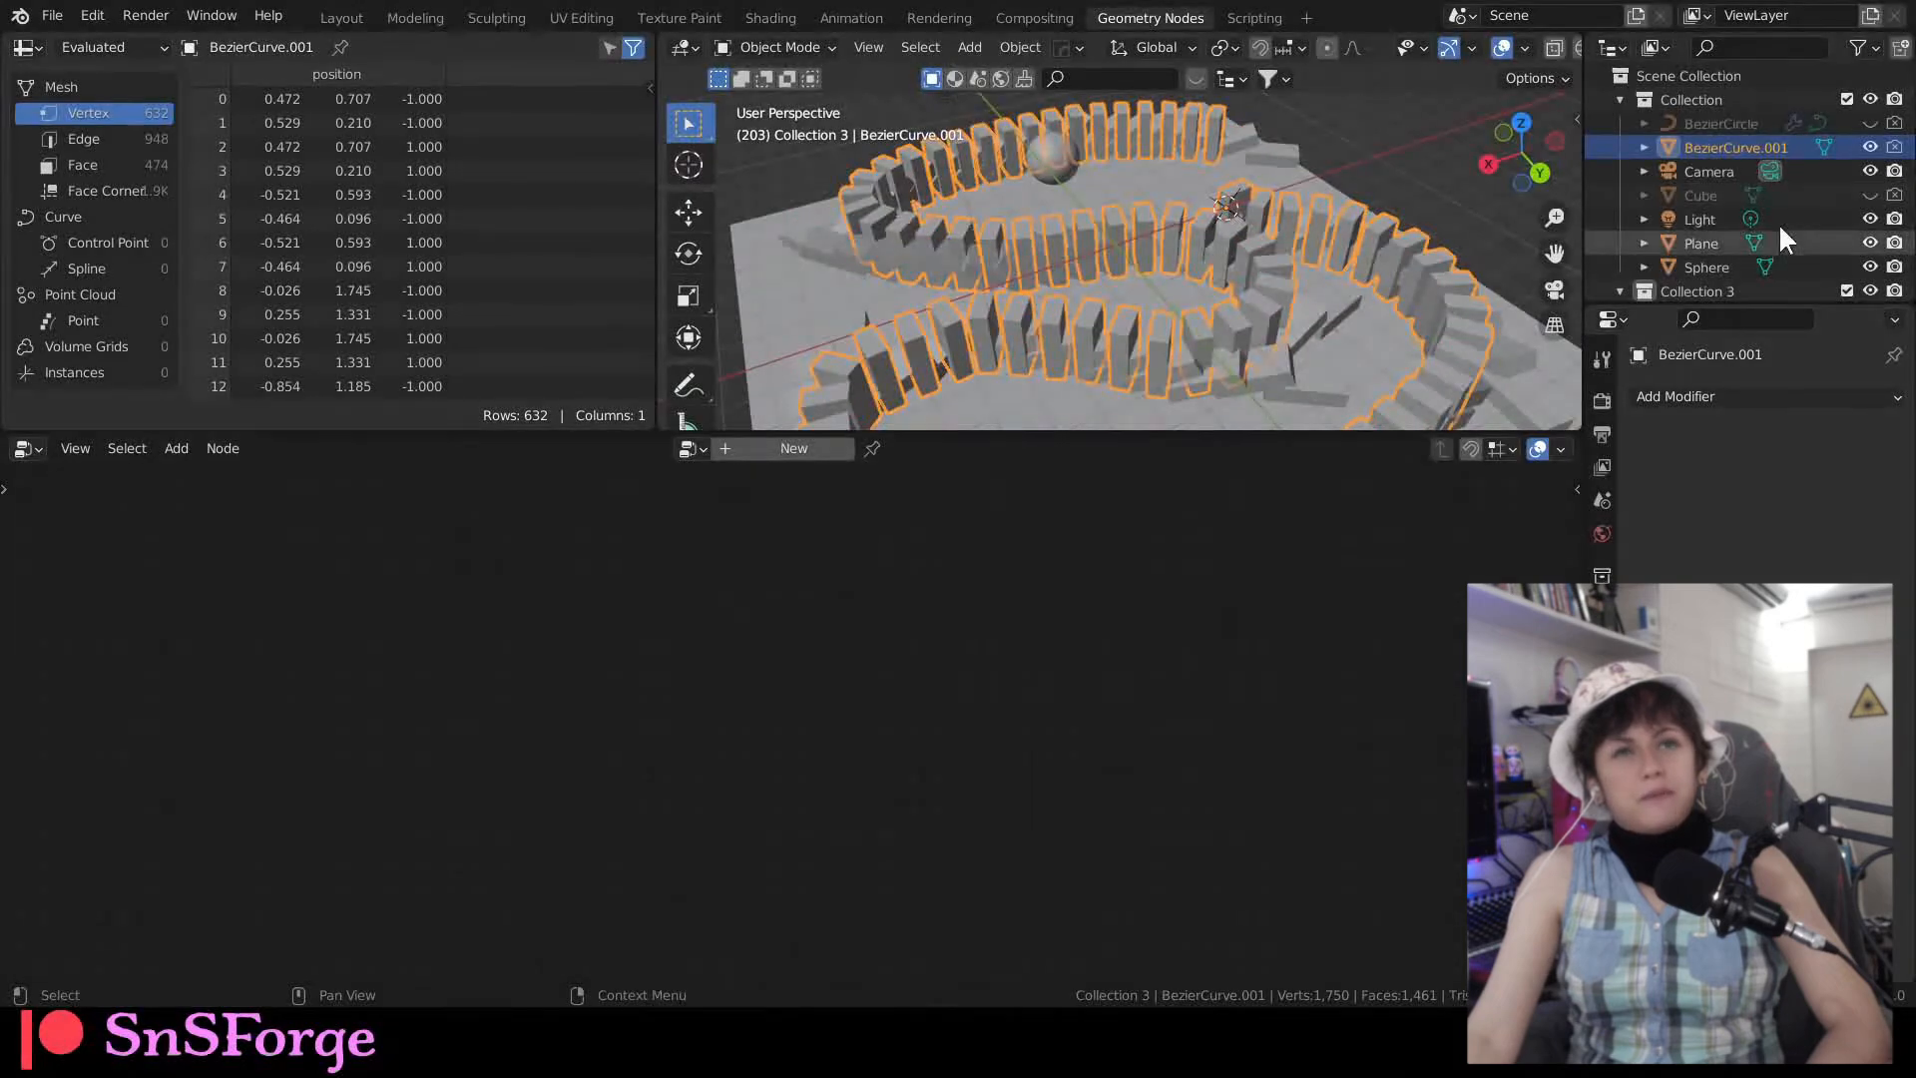
{"action": "left_click", "coordinate": [1870, 123]}
{"action": "left_click", "coordinate": [1750, 120]}
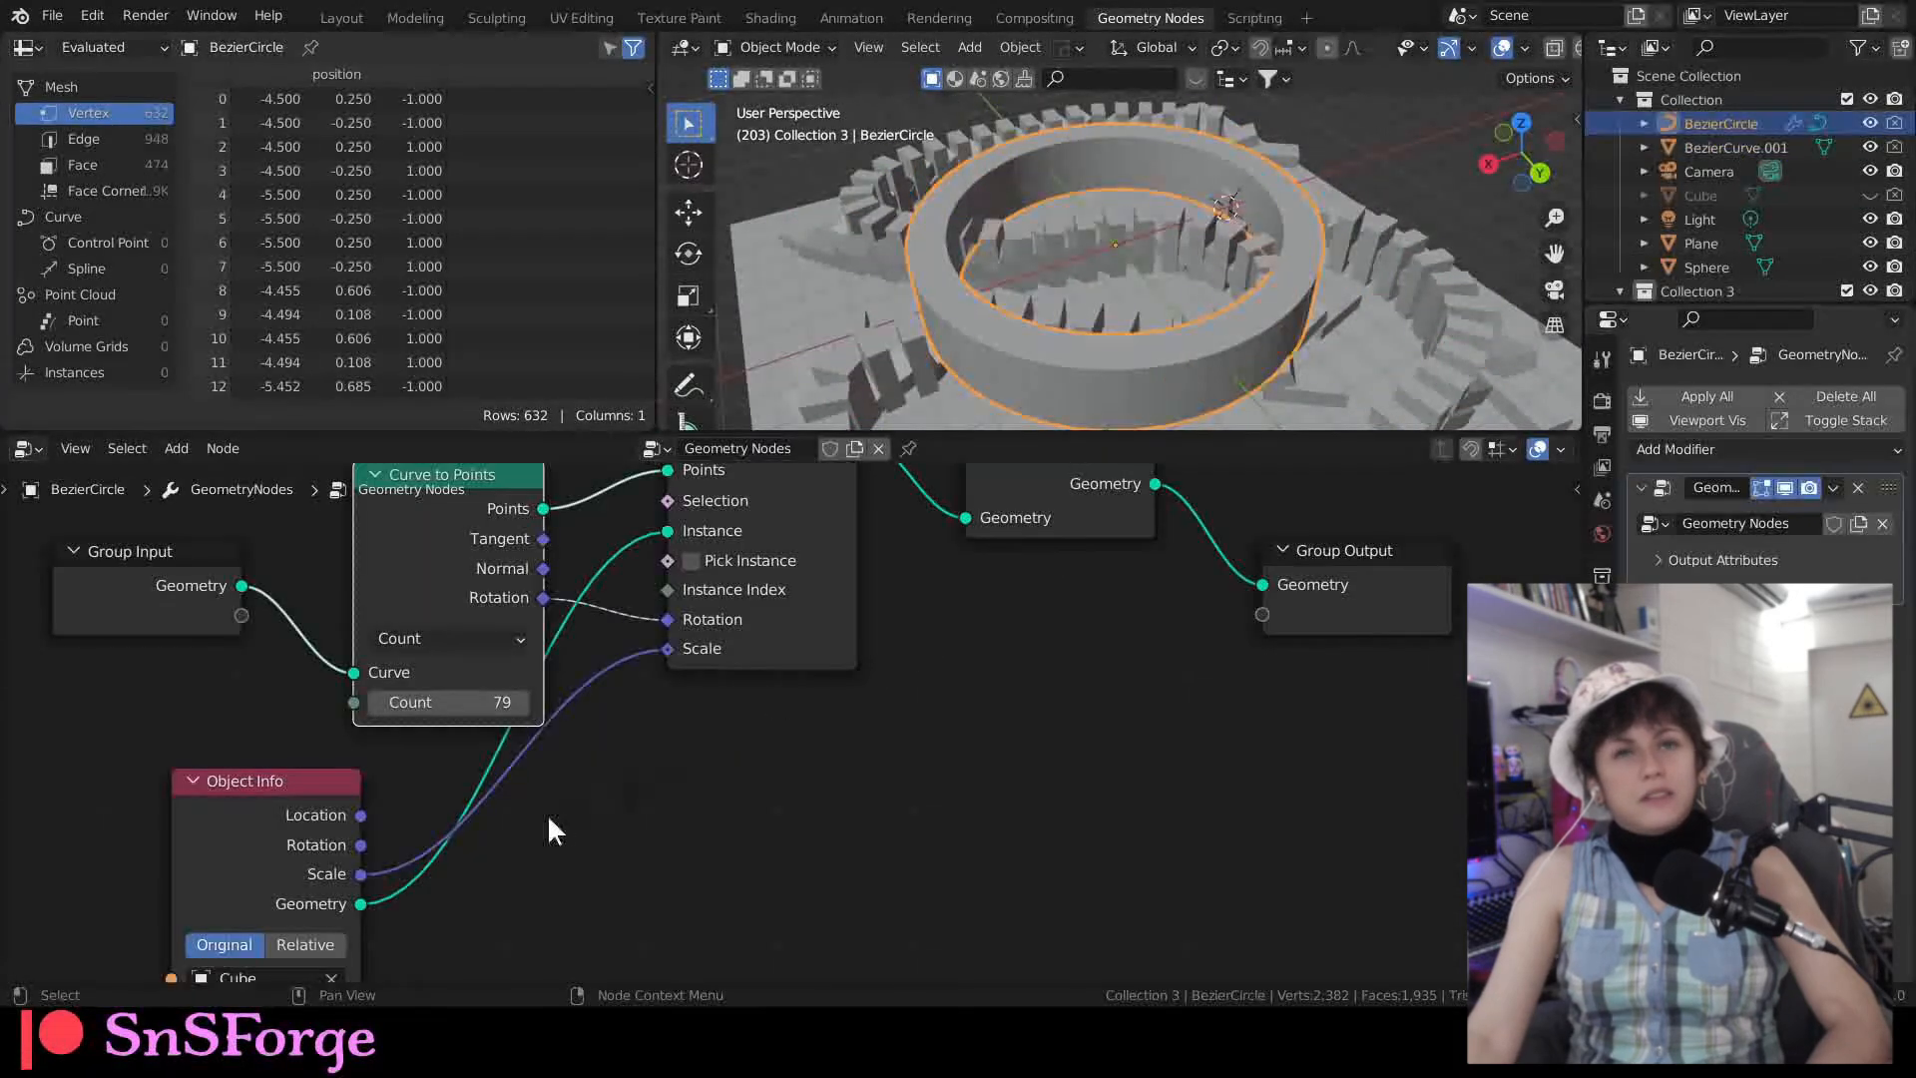
{"action": "scroll", "coordinate": [447, 662], "scroll_direction": "up", "scroll_amount": 3}
{"action": "scroll", "coordinate": [447, 663], "scroll_direction": "up", "scroll_amount": 1}
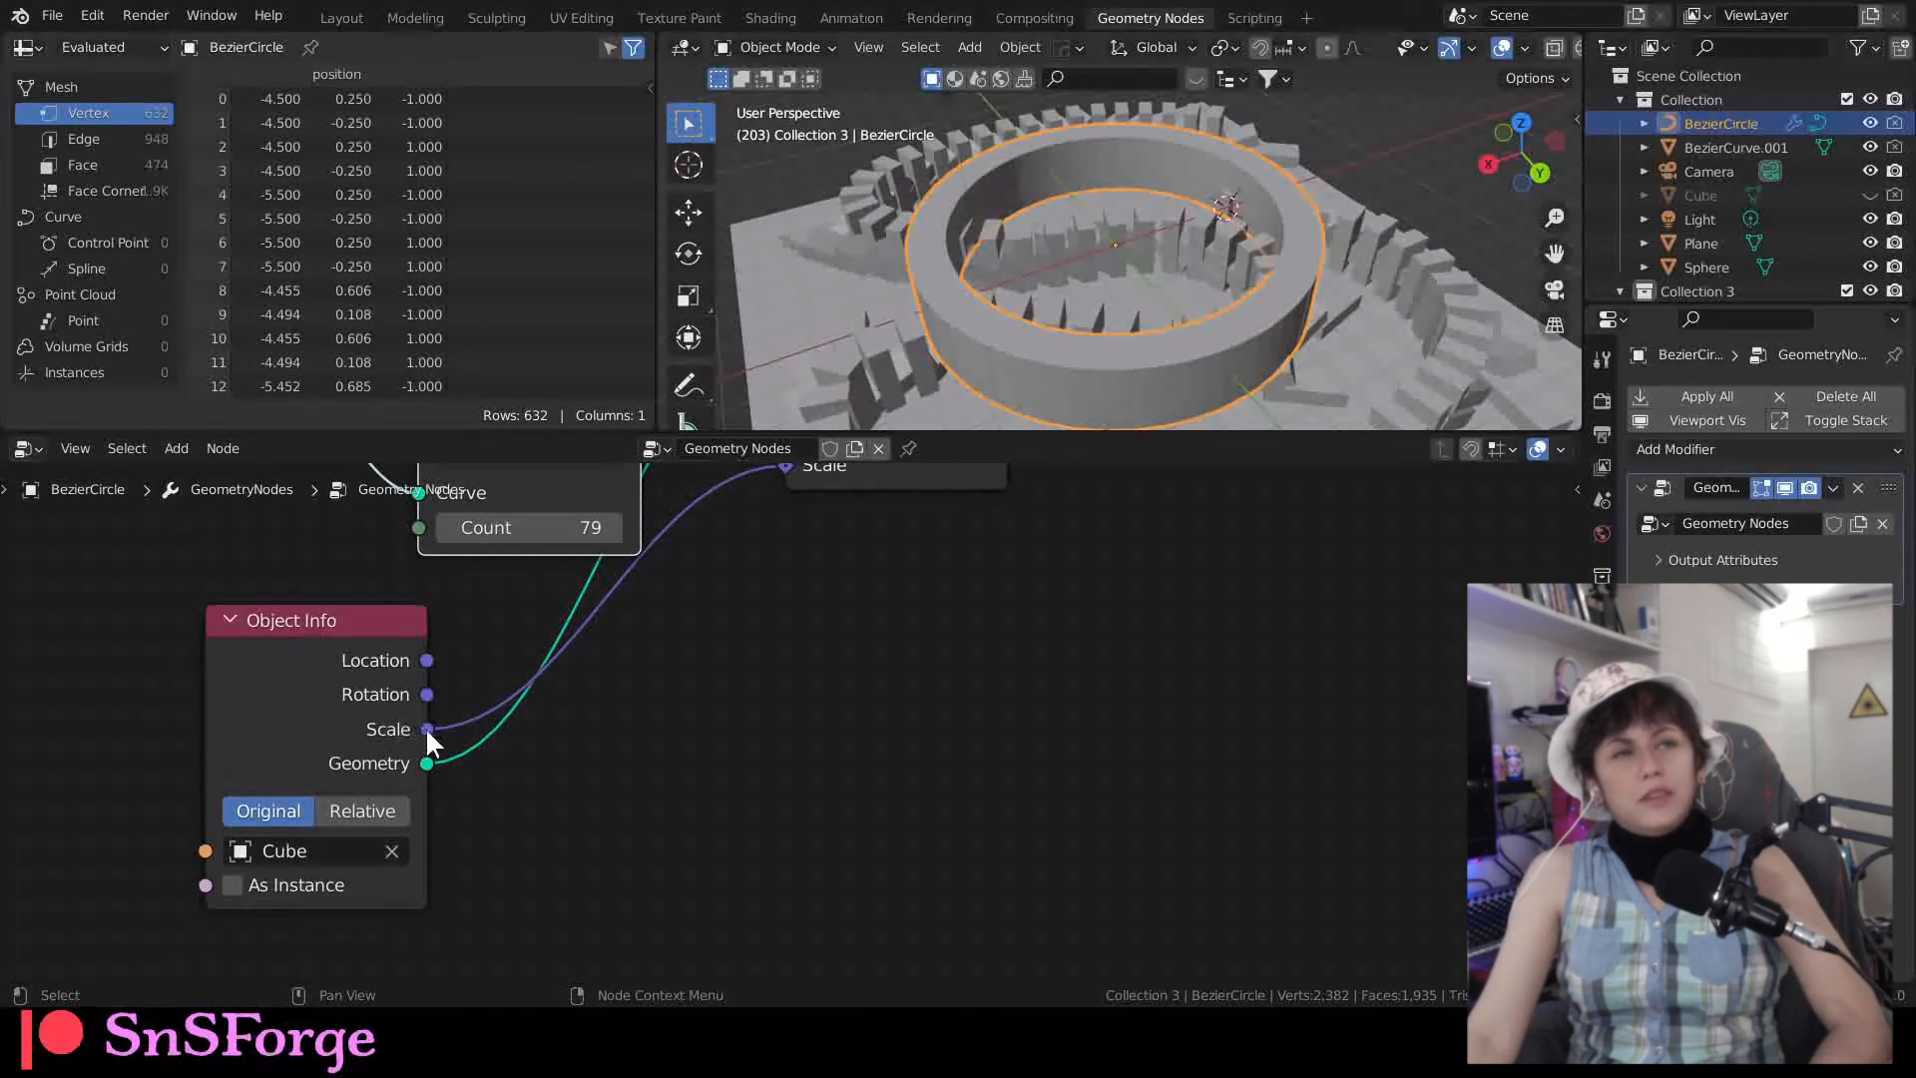
{"action": "middle_click_drag", "start_coordinate": [670, 678], "coordinate": [695, 639]}
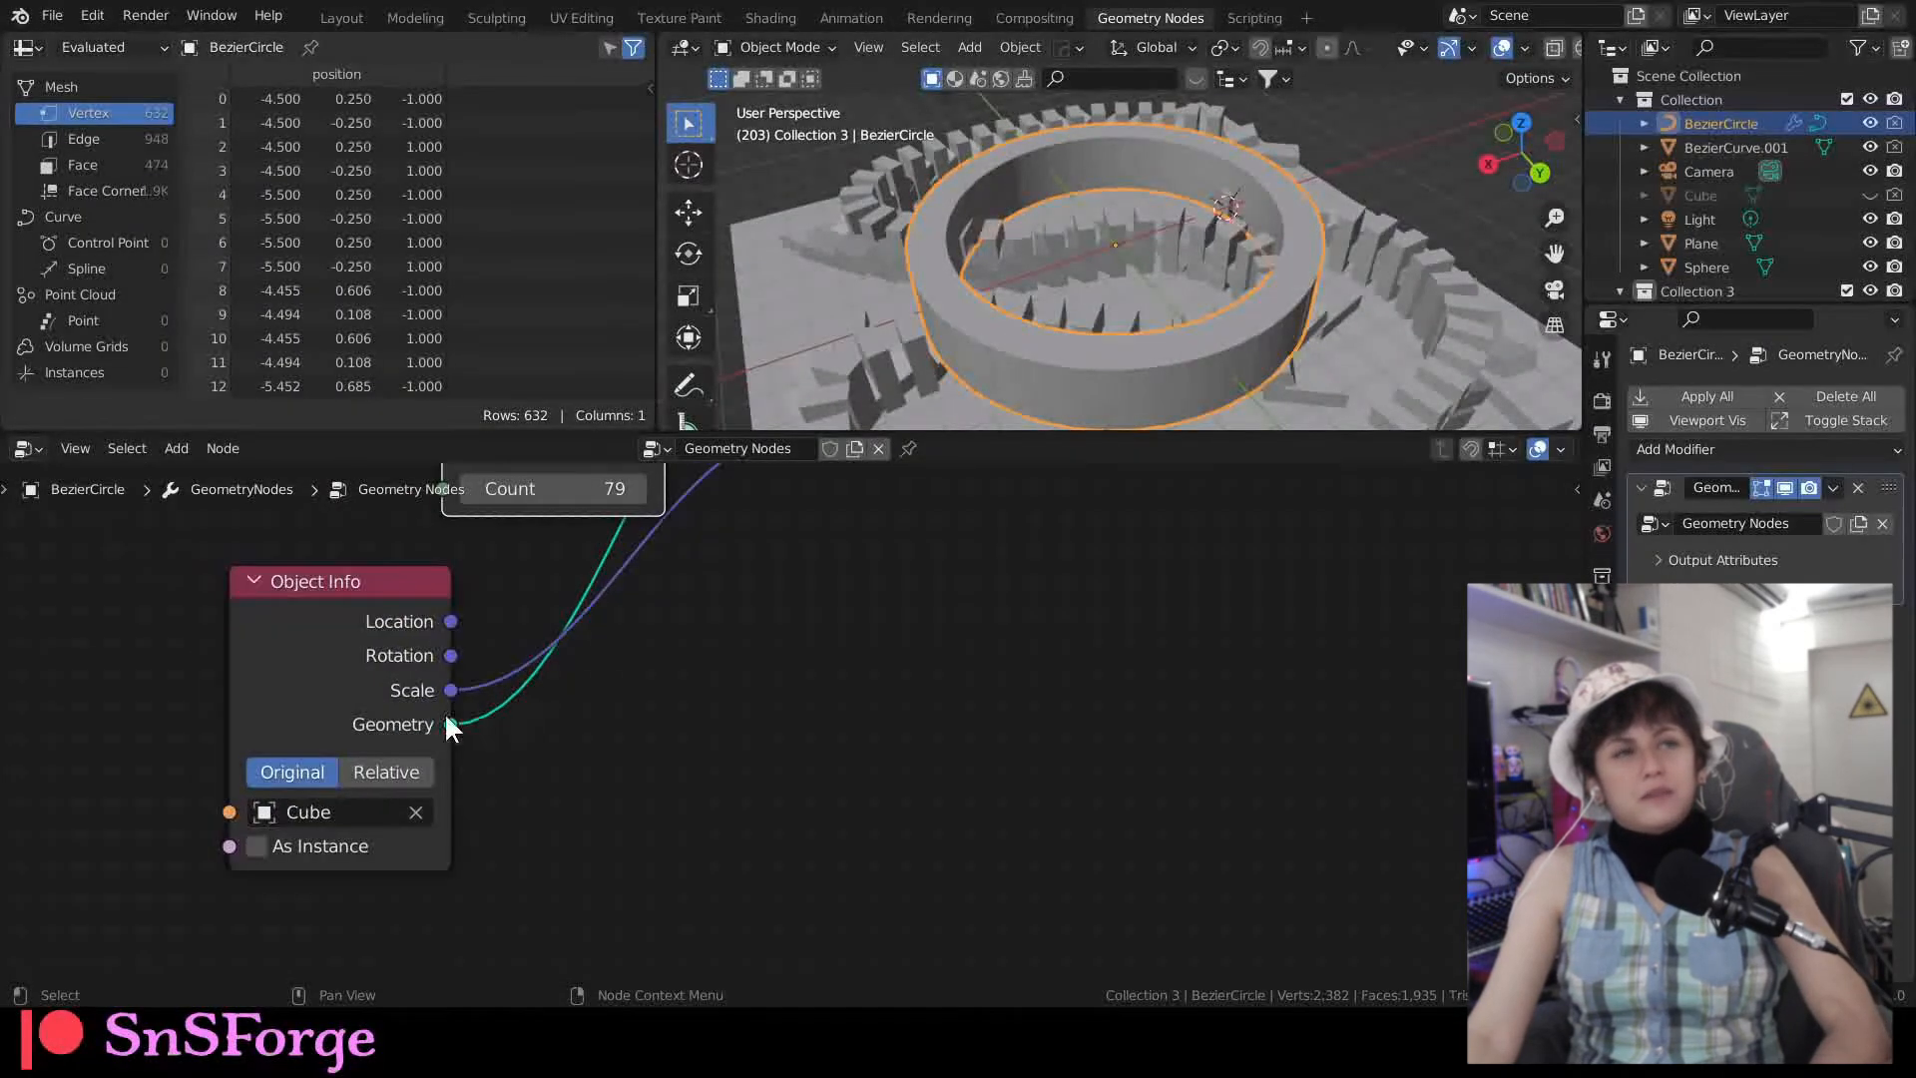